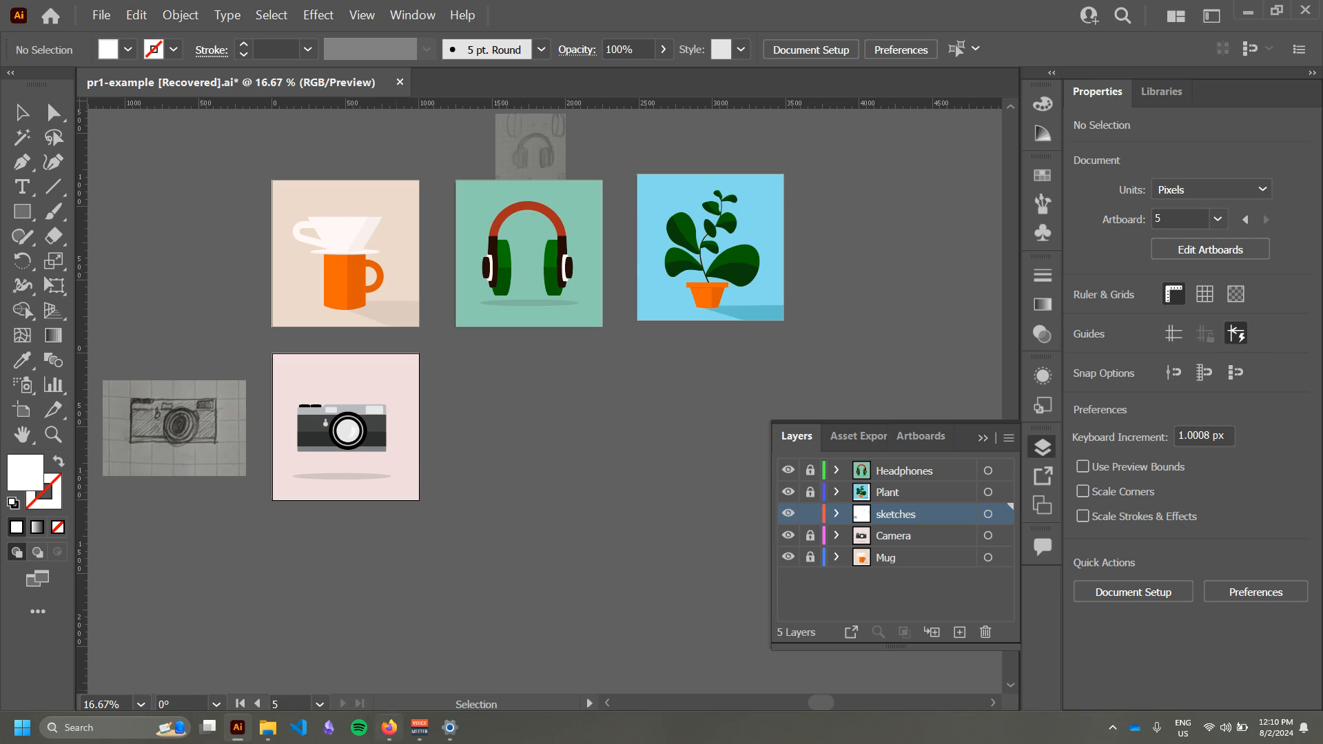
Step: Switch to the PR1-Example presentation in Firefox and review the project slides from the Project Overview through Research
{"action": "left_click", "coordinate": [389, 728]}
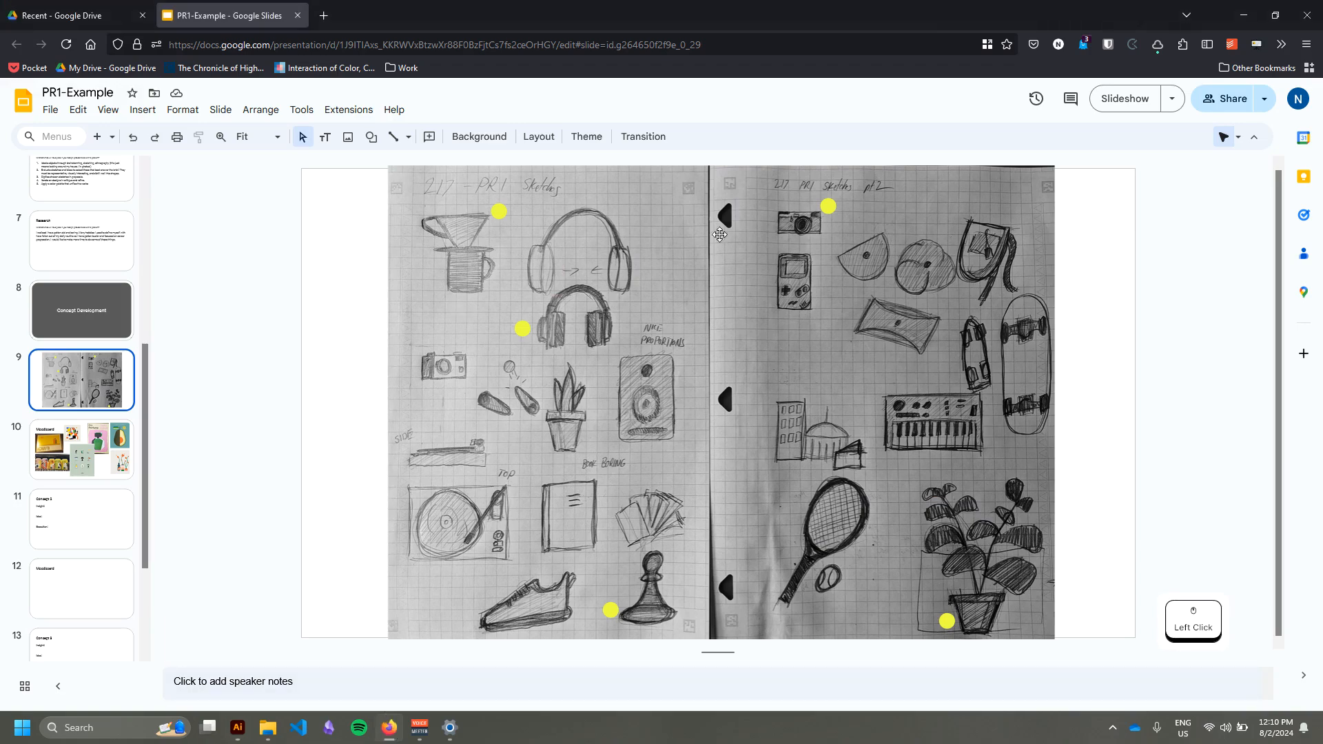
{"action": "scroll", "coordinate": [79, 252], "scroll_direction": "up", "scroll_amount": 3}
{"action": "scroll", "coordinate": [79, 251], "scroll_direction": "up", "scroll_amount": 2}
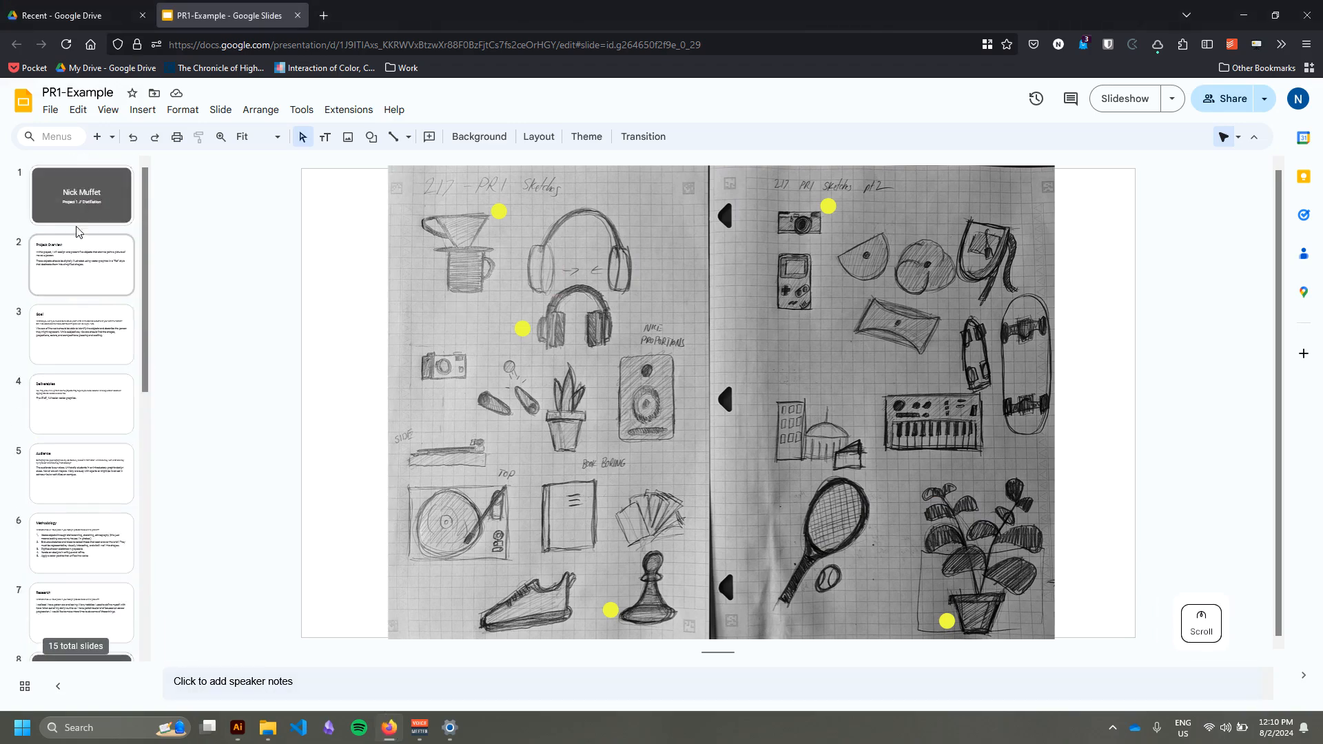
{"action": "left_click", "coordinate": [77, 238]}
{"action": "left_click", "coordinate": [84, 317]}
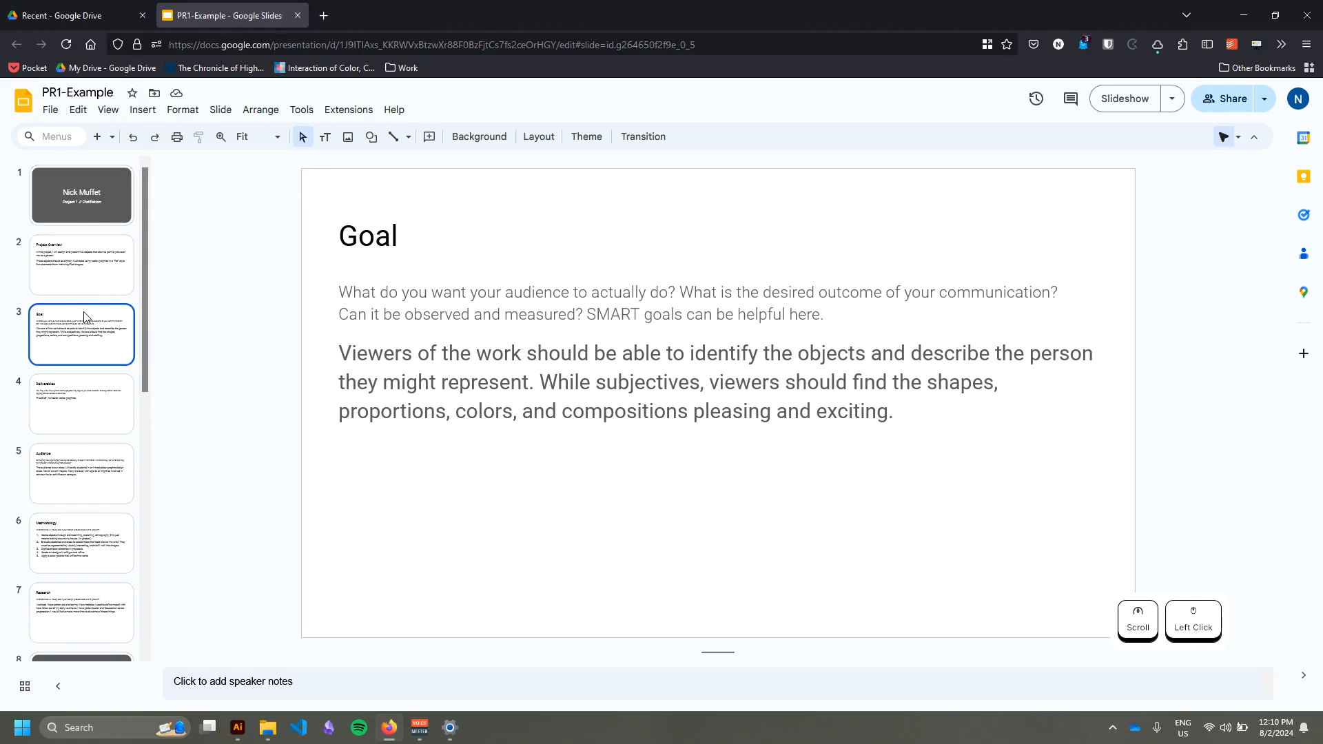
{"action": "key", "text": "Down"}
{"action": "key", "text": "Down"}
{"action": "key", "text": "Down"}
{"action": "key", "text": "Down"}
{"action": "scroll", "coordinate": [113, 413], "scroll_direction": "down", "scroll_amount": 4}
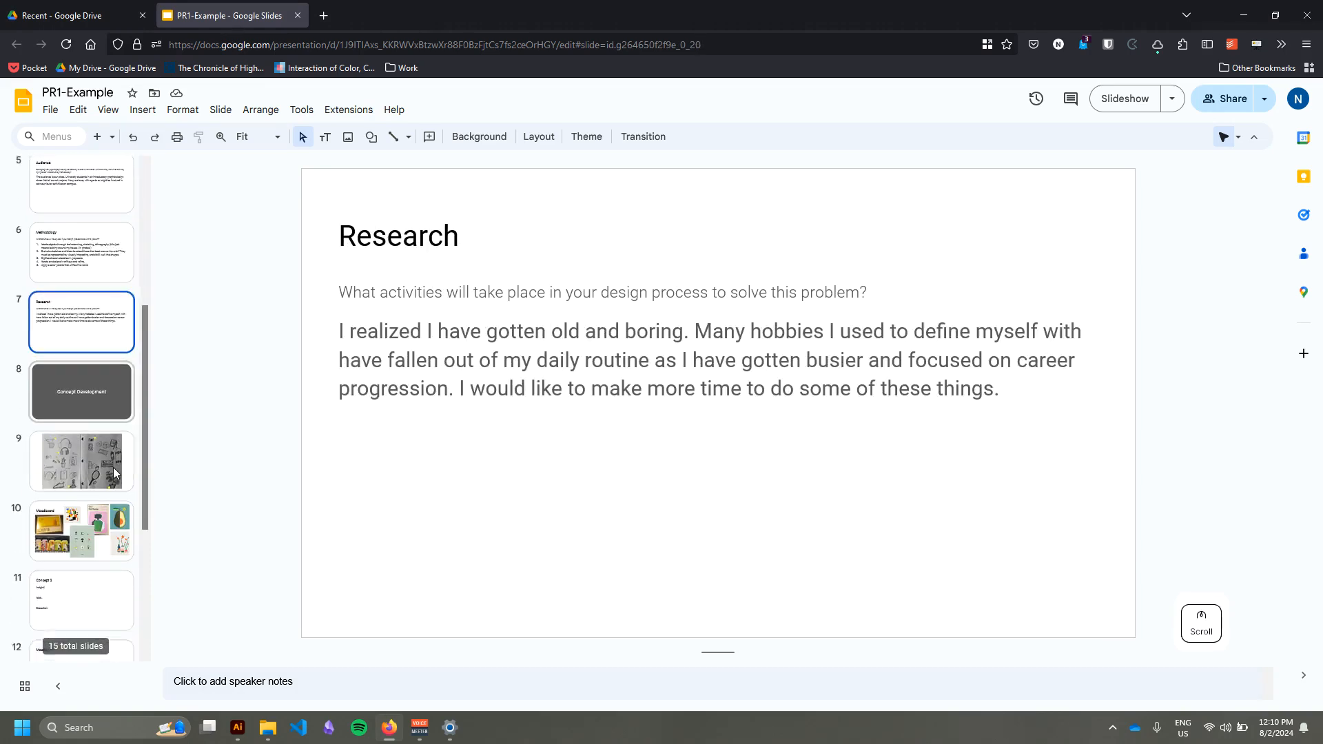
Step: Examine the hand-drawn sketches slide and the Moodboard slide for the object to illustrate and its style
{"action": "left_click", "coordinate": [113, 467]}
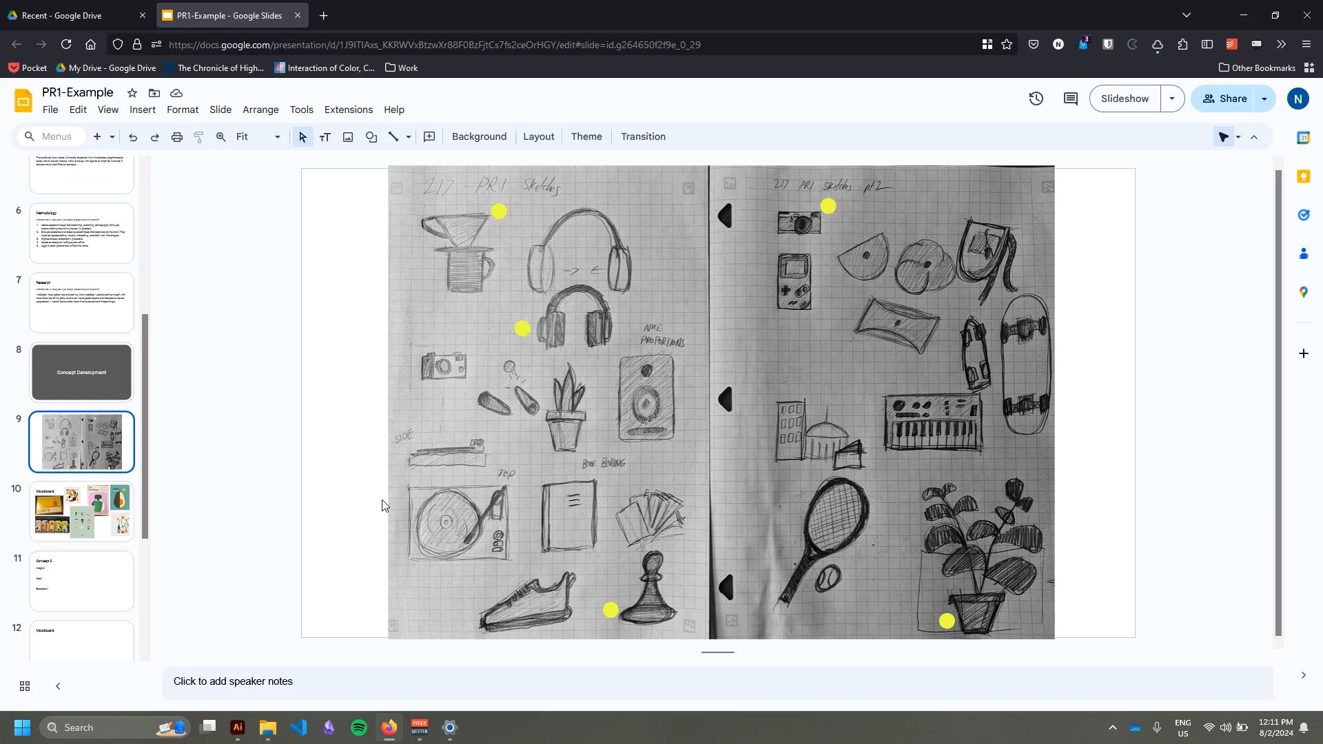
{"action": "left_click", "coordinate": [80, 516]}
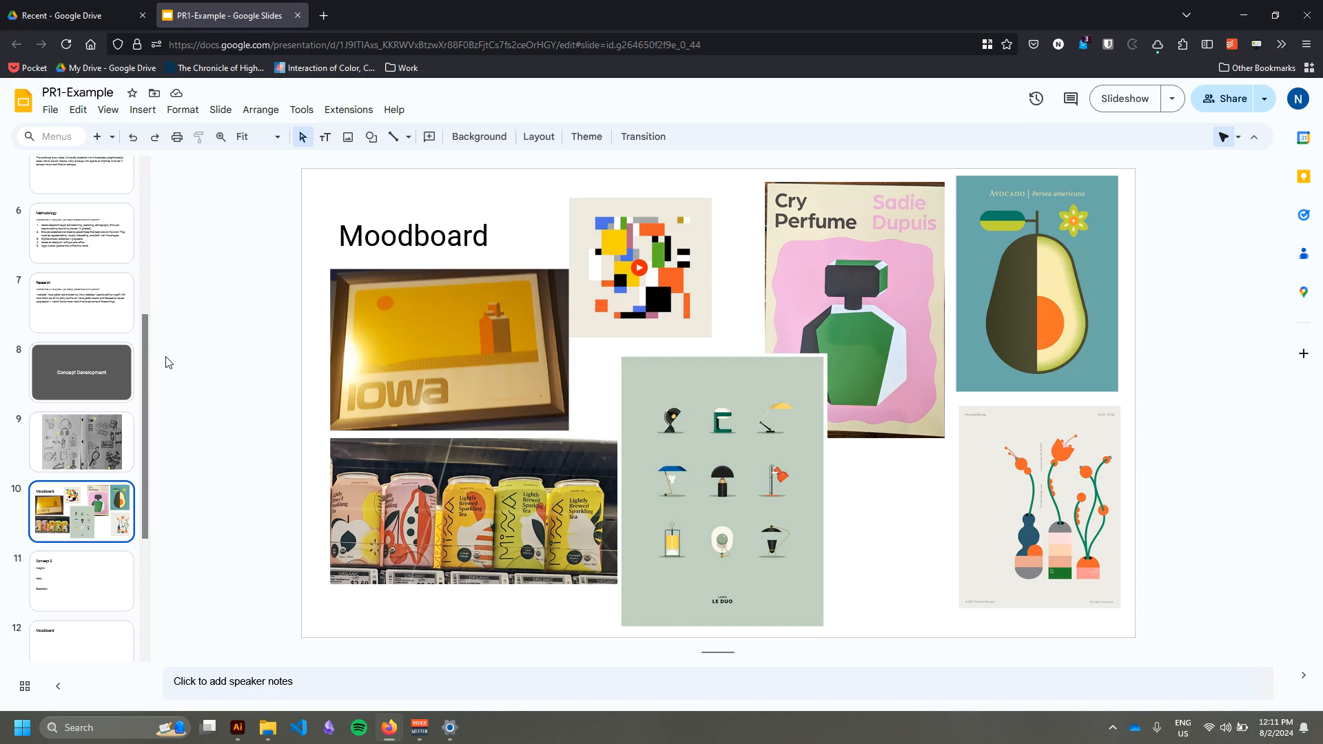
{"action": "left_click", "coordinate": [94, 437]}
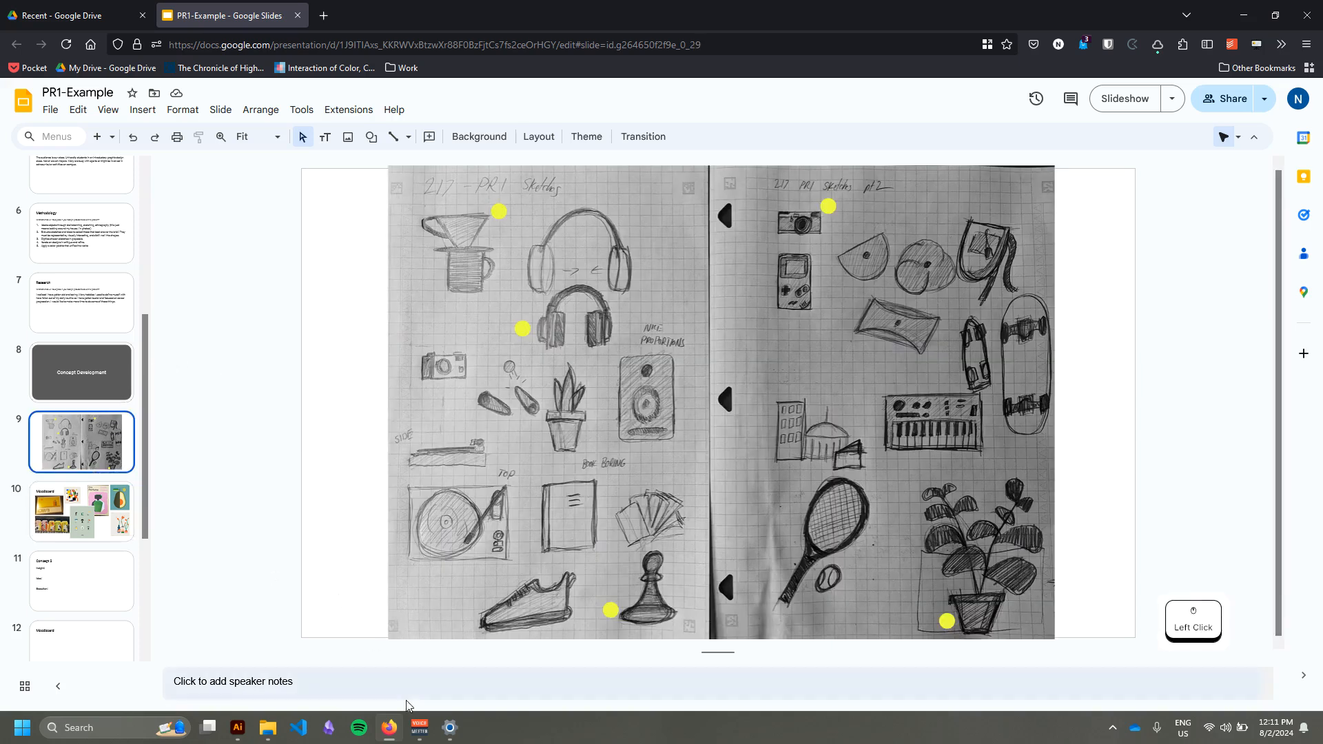
Step: Switch back to Illustrator and add a new layer named Piece above the sketches layer
{"action": "left_click", "coordinate": [238, 729]}
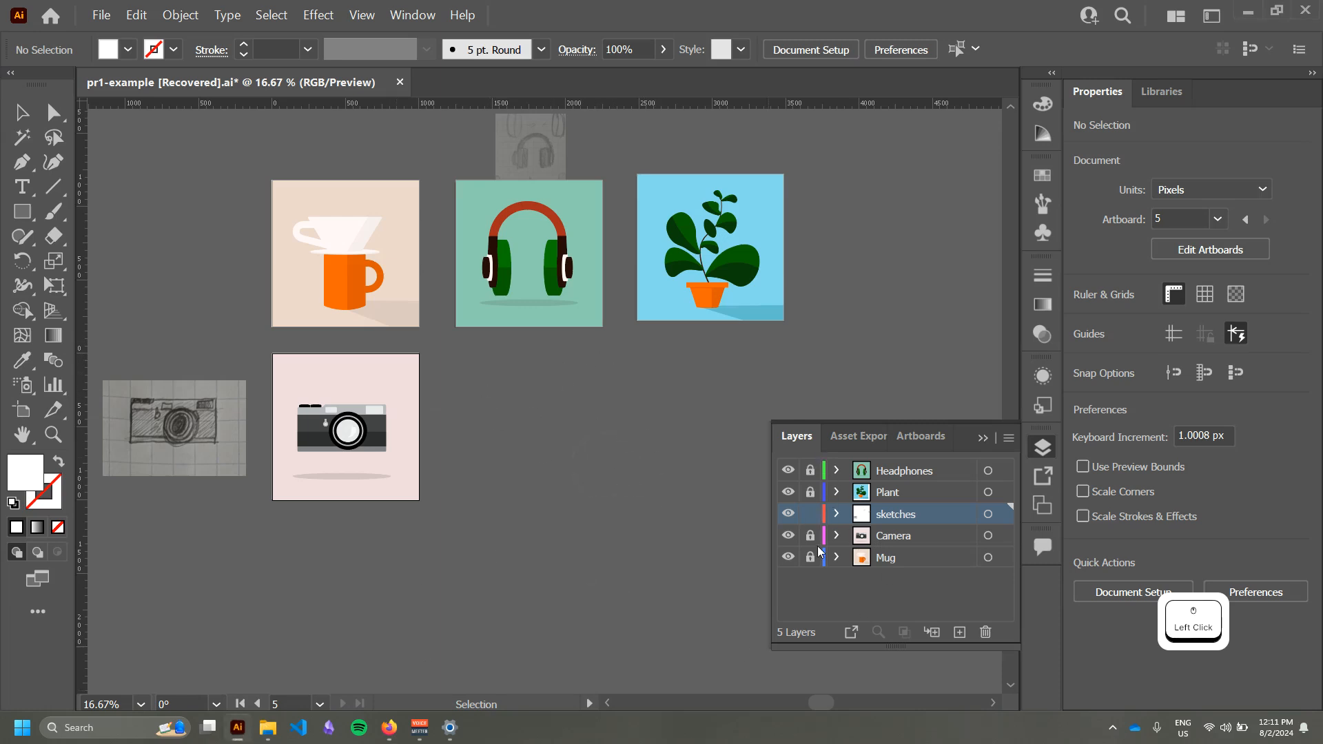
{"action": "left_click", "coordinate": [954, 636]}
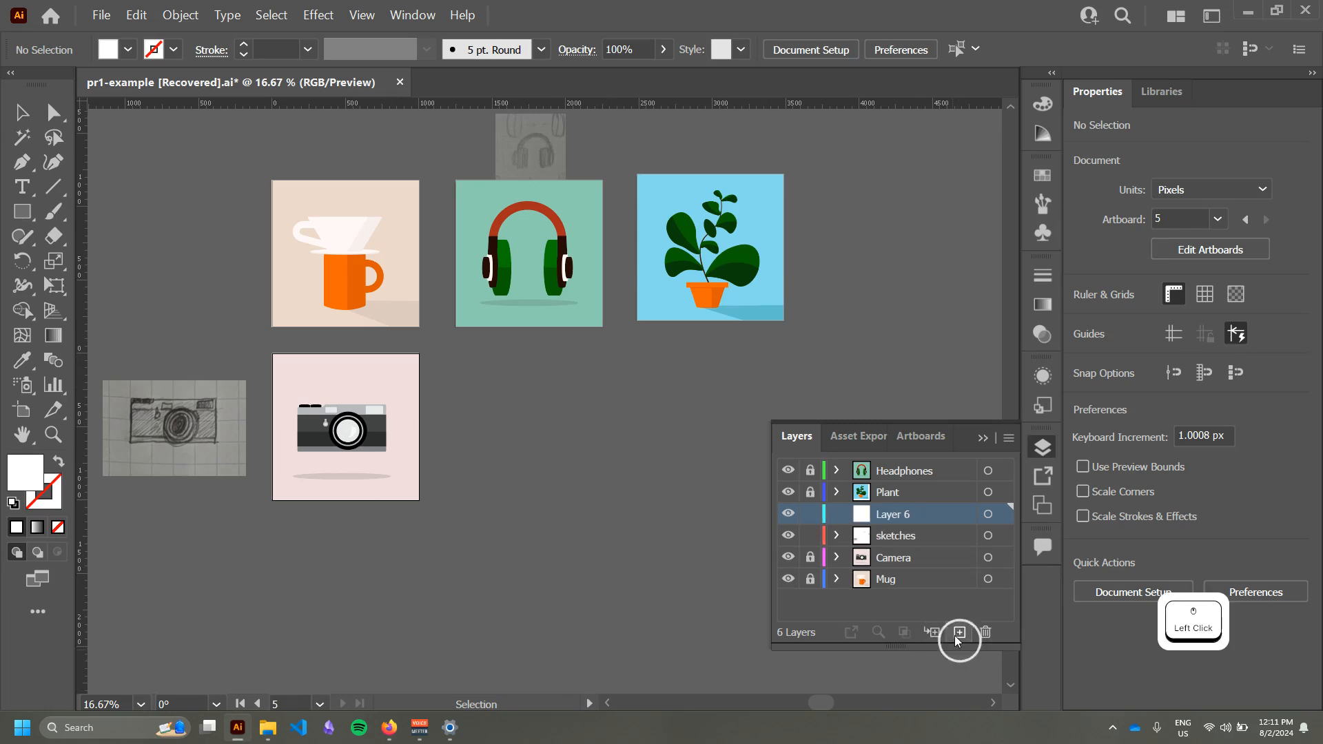
{"action": "double_click", "coordinate": [891, 510]}
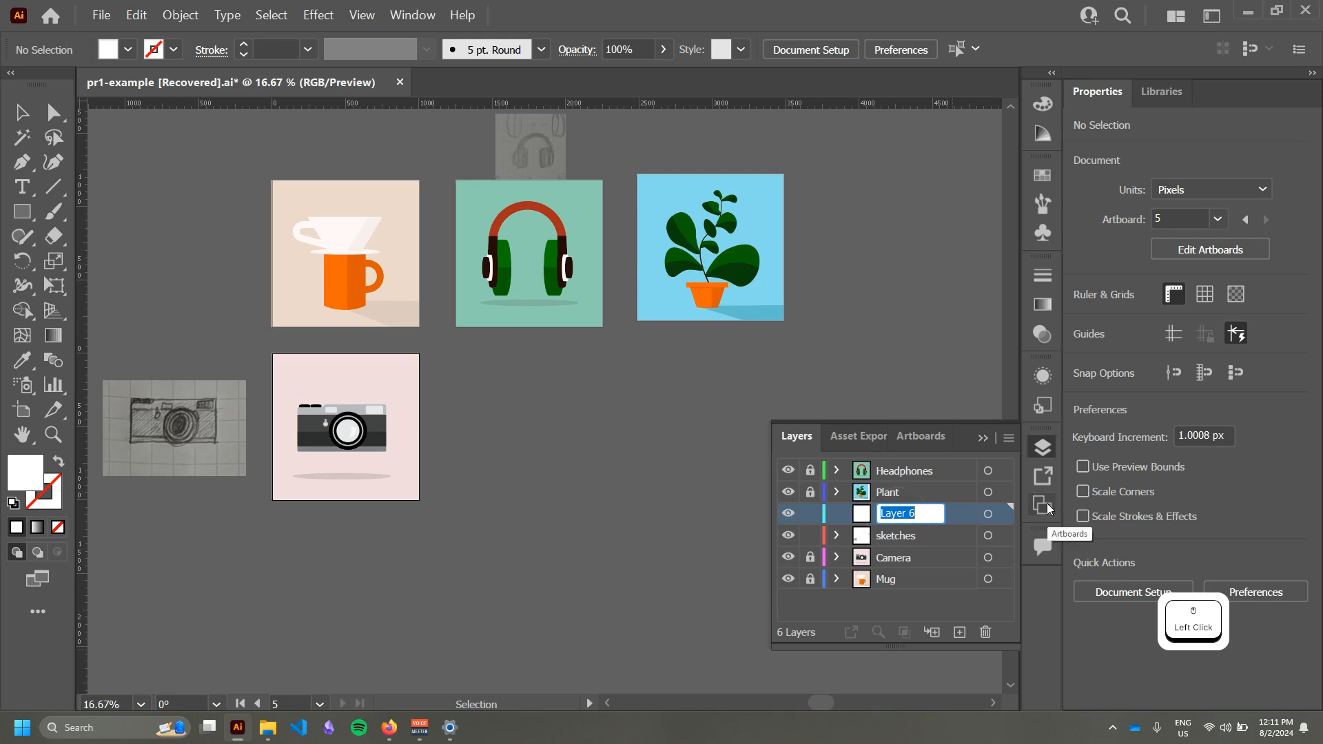
{"action": "type", "text": "Piece"}
{"action": "key", "text": "Return"}
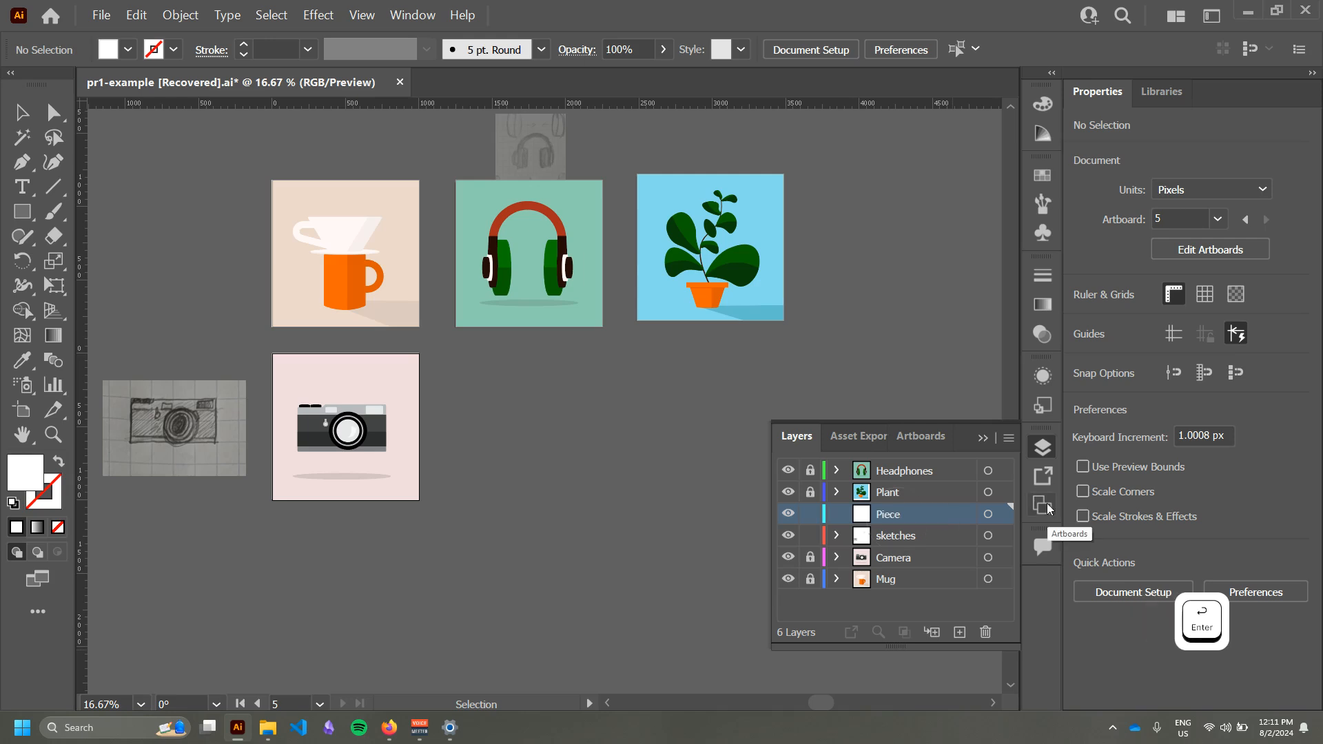
Step: Draw a new artboard beside the Camera artboard and set its size to 1000 by 1000 px
{"action": "left_click", "coordinate": [549, 439]}
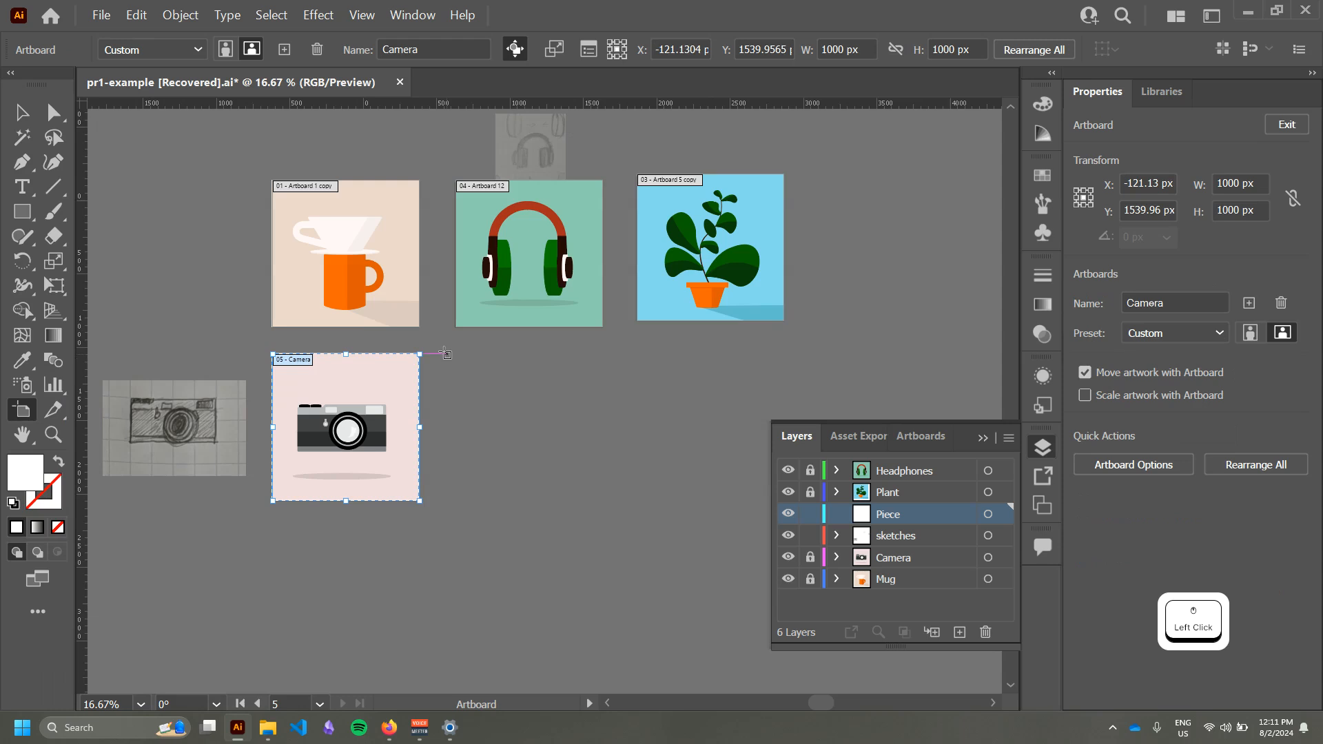
{"action": "left_click_drag", "start_coordinate": [446, 354], "coordinate": [601, 506]}
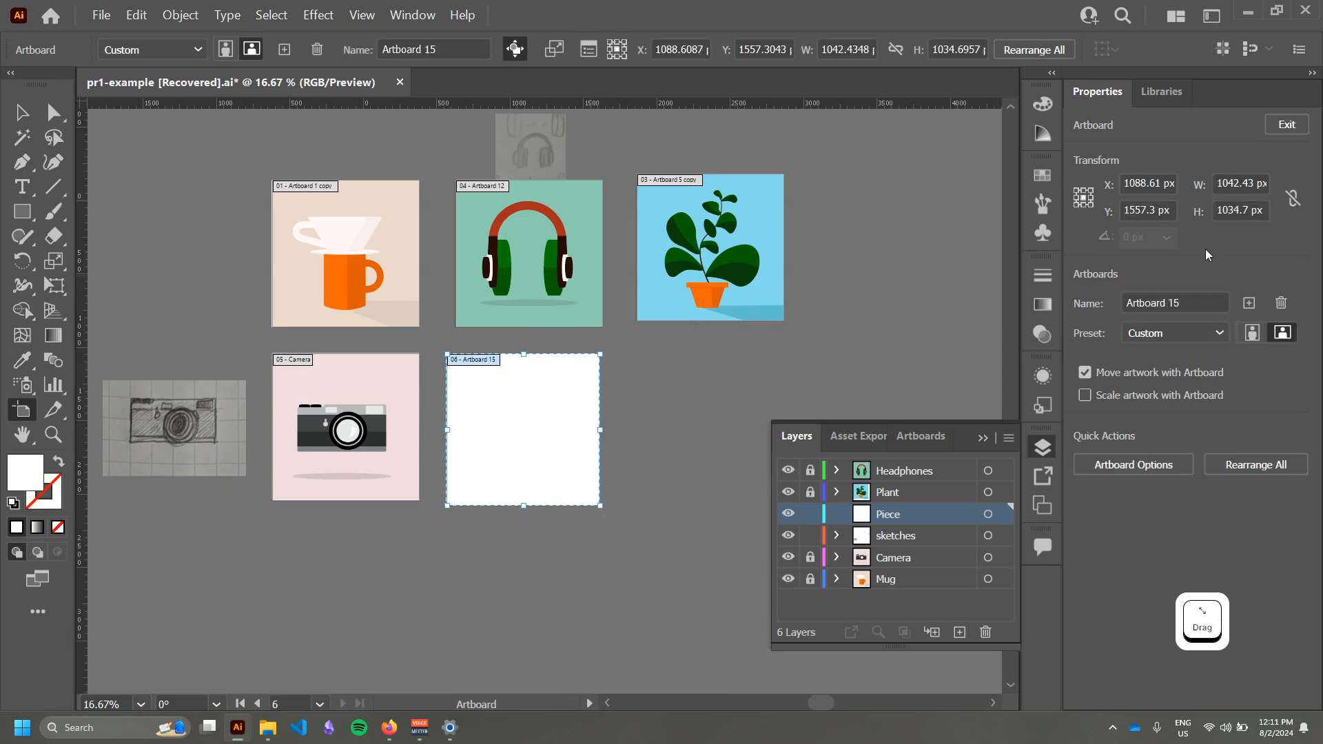
{"action": "left_click", "coordinate": [1239, 181]}
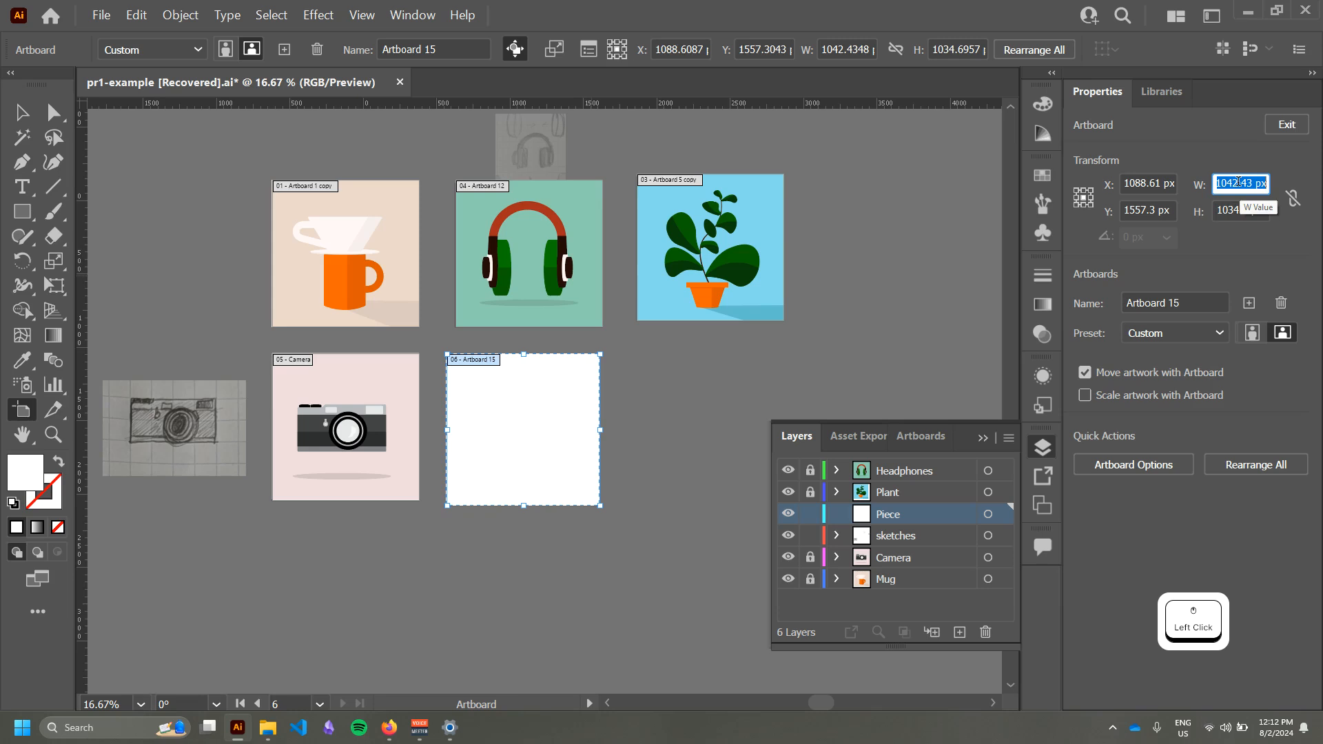
{"action": "type", "text": "1000"}
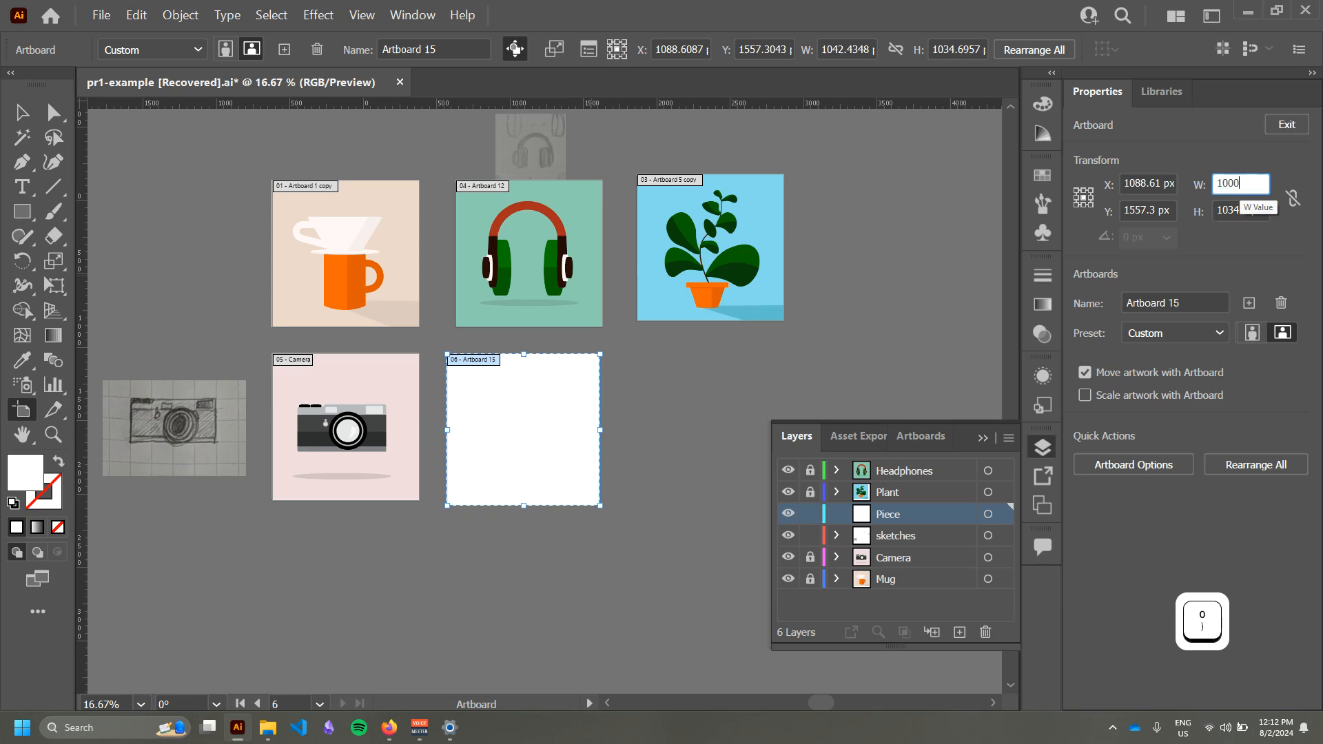
{"action": "key", "text": "Tab"}
{"action": "type", "text": "1000"}
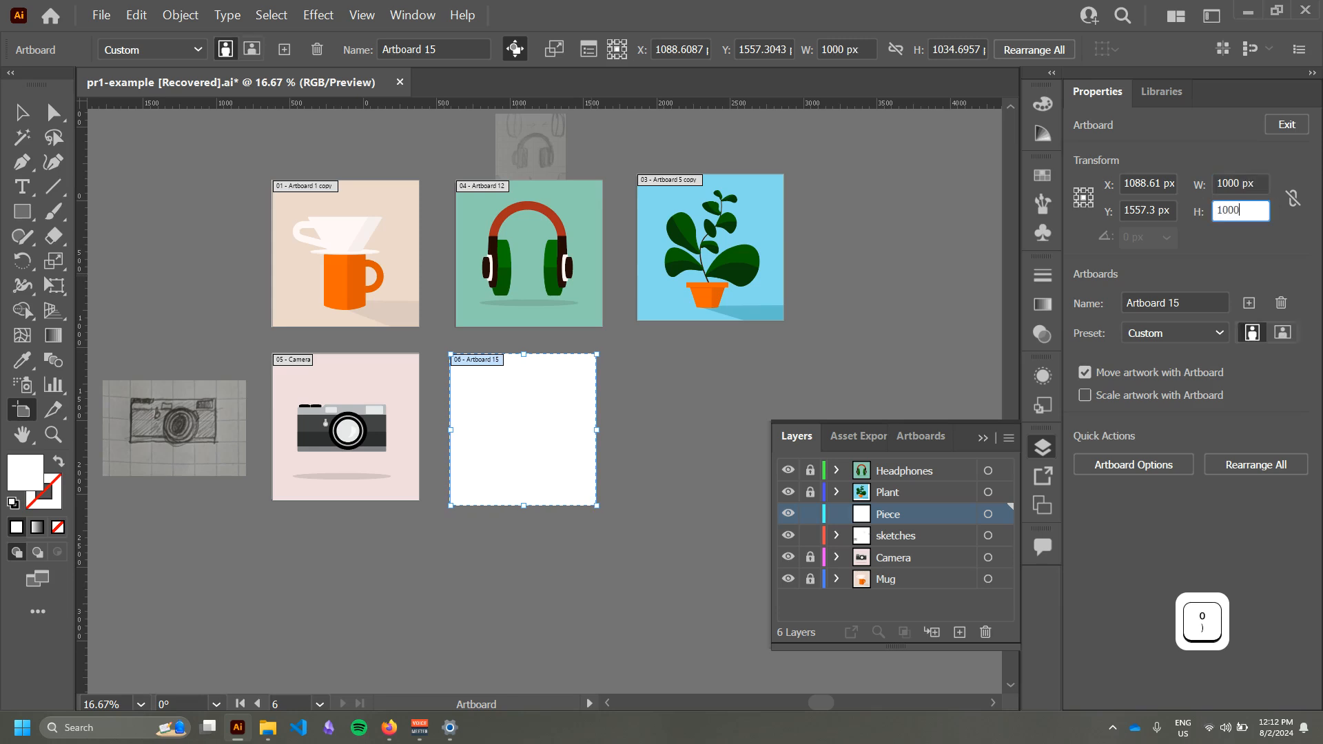
{"action": "key", "text": "Return"}
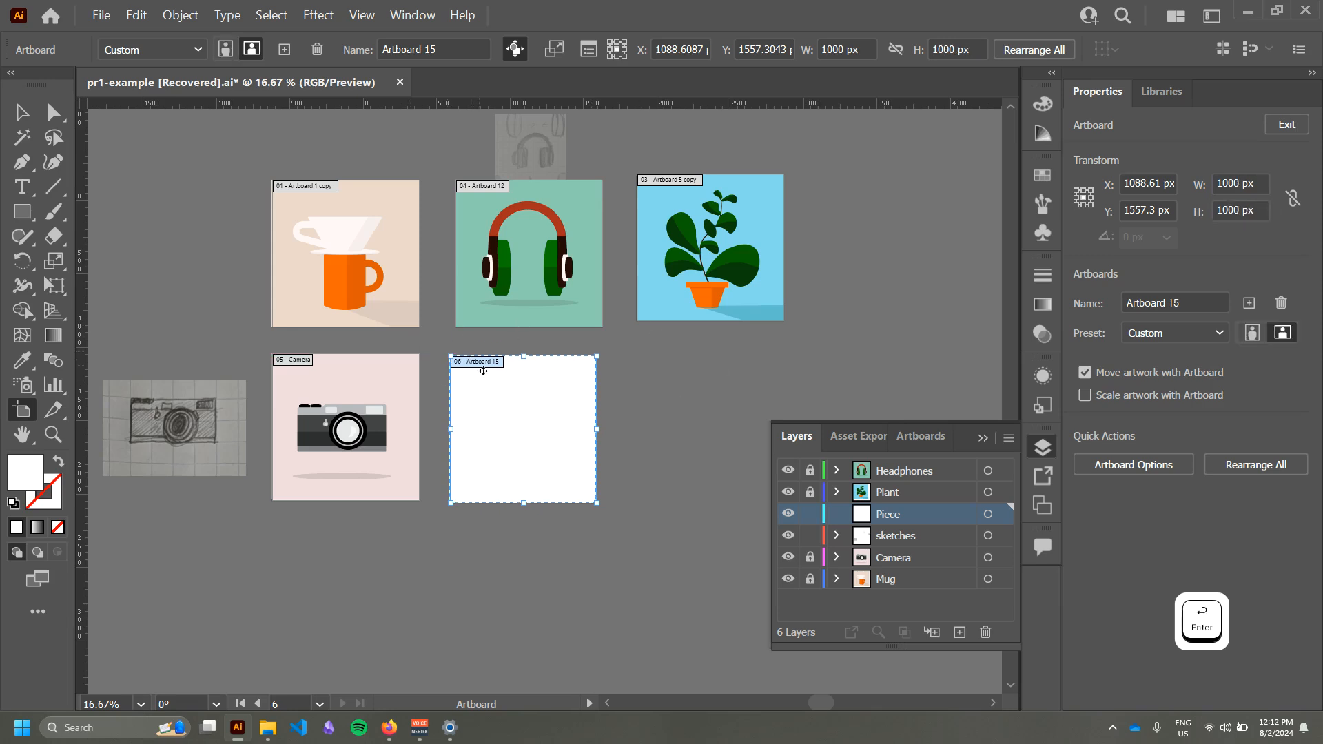
Step: Rename the new artboard as Piece and leave artboard editing
{"action": "scroll", "coordinate": [493, 378], "scroll_direction": "up", "scroll_amount": 1}
{"action": "scroll", "coordinate": [514, 399], "scroll_direction": "down", "scroll_amount": 1}
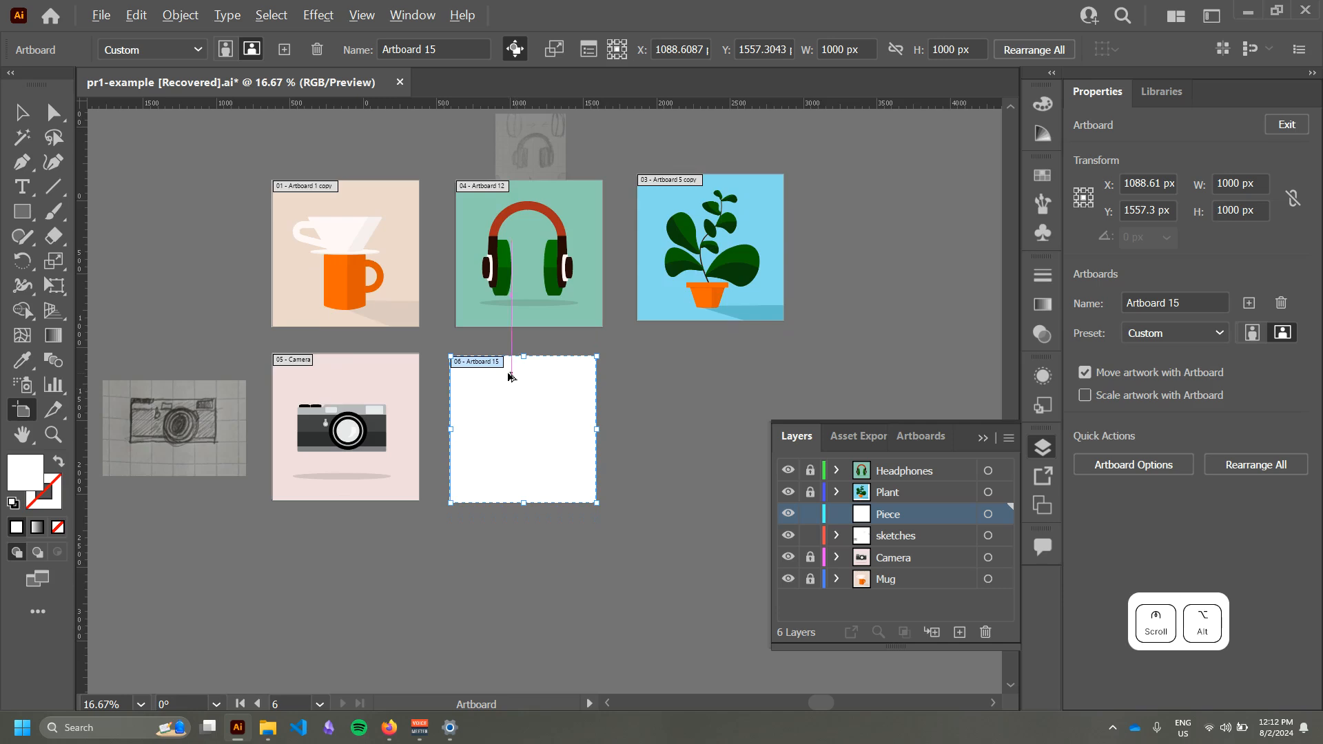
{"action": "scroll", "coordinate": [510, 378], "scroll_direction": "up", "scroll_amount": 1, "text": "alt"}
{"action": "left_click_drag", "start_coordinate": [747, 378], "coordinate": [788, 287]}
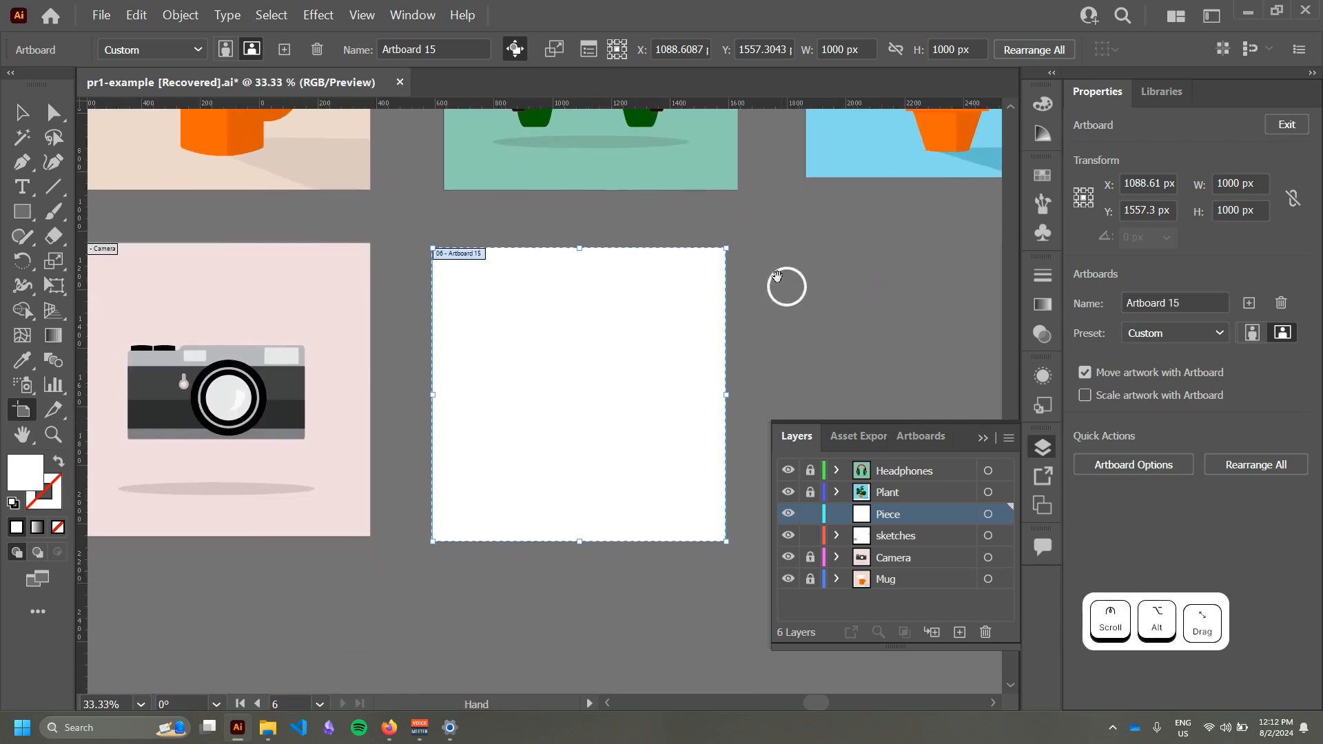
{"action": "left_click", "coordinate": [438, 47]}
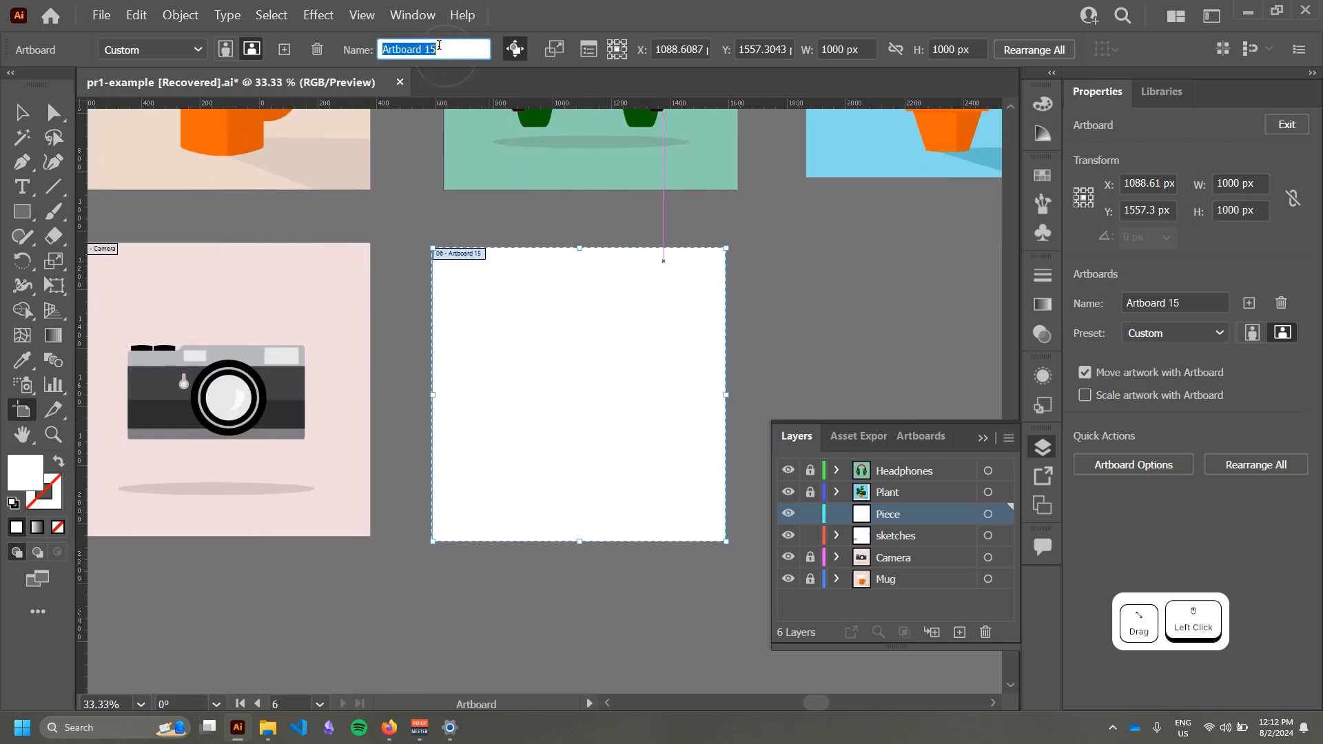
{"action": "type", "text": "Piece"}
{"action": "key", "text": "Return"}
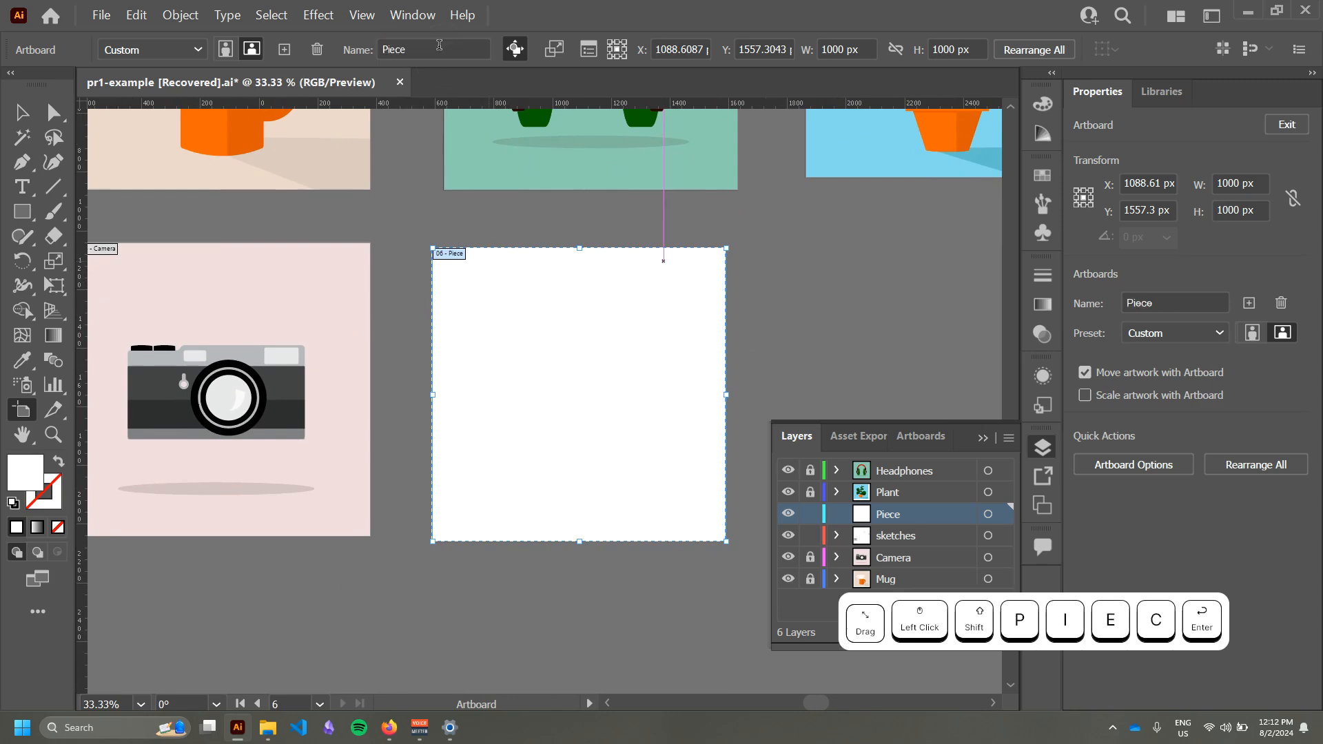
{"action": "left_click", "coordinate": [21, 114]}
Step: Place the sketchbook photo PXL_20240621_163557632.jpg from the PR1 folder onto the Piece artboard
{"action": "mouse_move", "coordinate": [499, 233]}
{"action": "left_mouse_down"}
{"action": "mouse_move", "coordinate": [543, 237]}
{"action": "mouse_move", "coordinate": [488, 225]}
{"action": "left_mouse_up"}
{"action": "scroll", "coordinate": [594, 255], "scroll_direction": "up", "scroll_amount": 1}
{"action": "left_click_drag", "start_coordinate": [788, 304], "coordinate": [739, 225]}
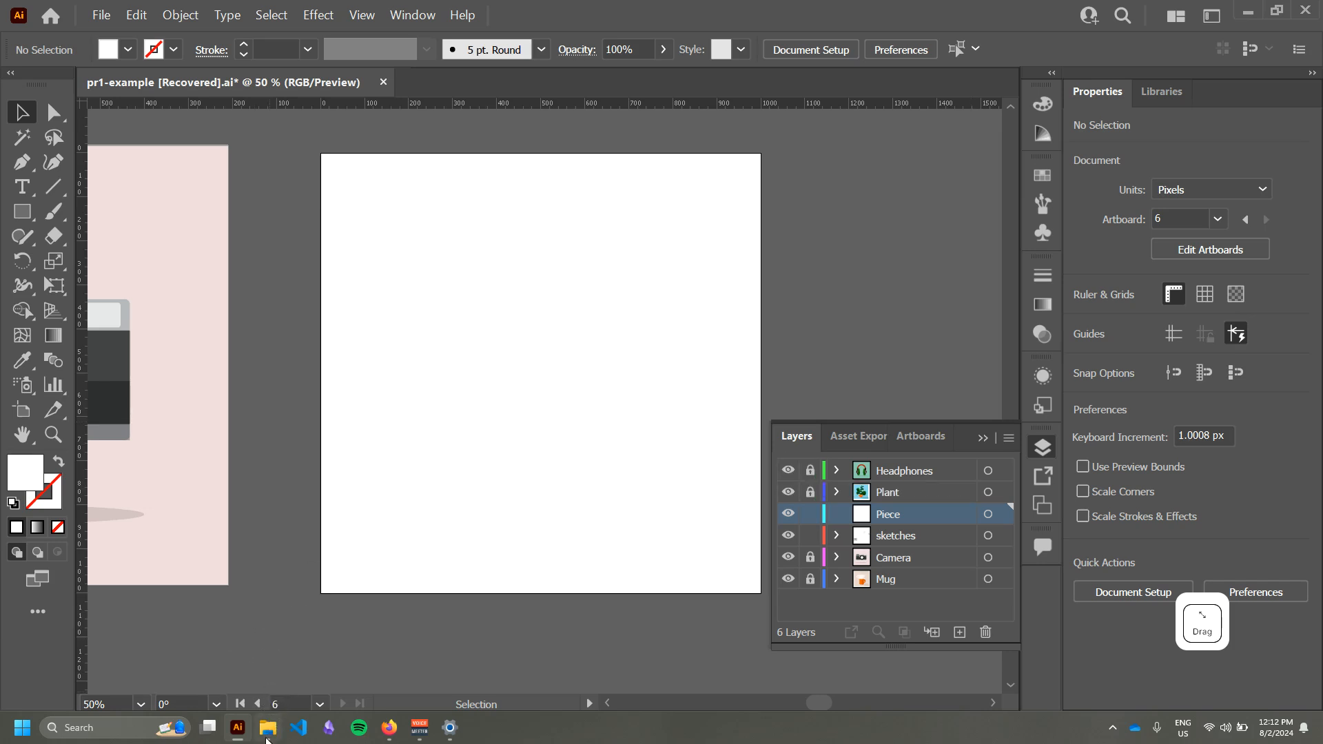
{"action": "left_click", "coordinate": [269, 728]}
{"action": "left_click_drag", "start_coordinate": [590, 101], "coordinate": [797, 97]}
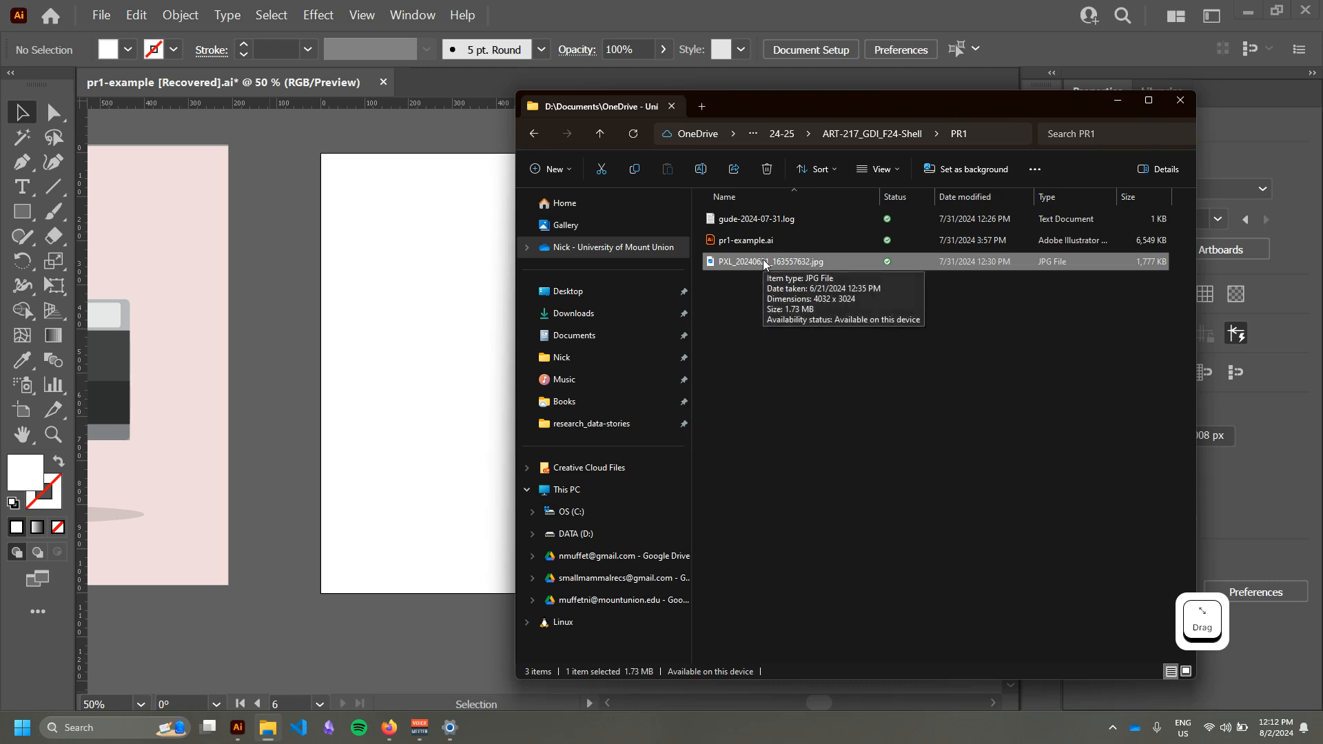
{"action": "left_click_drag", "start_coordinate": [764, 267], "coordinate": [370, 354]}
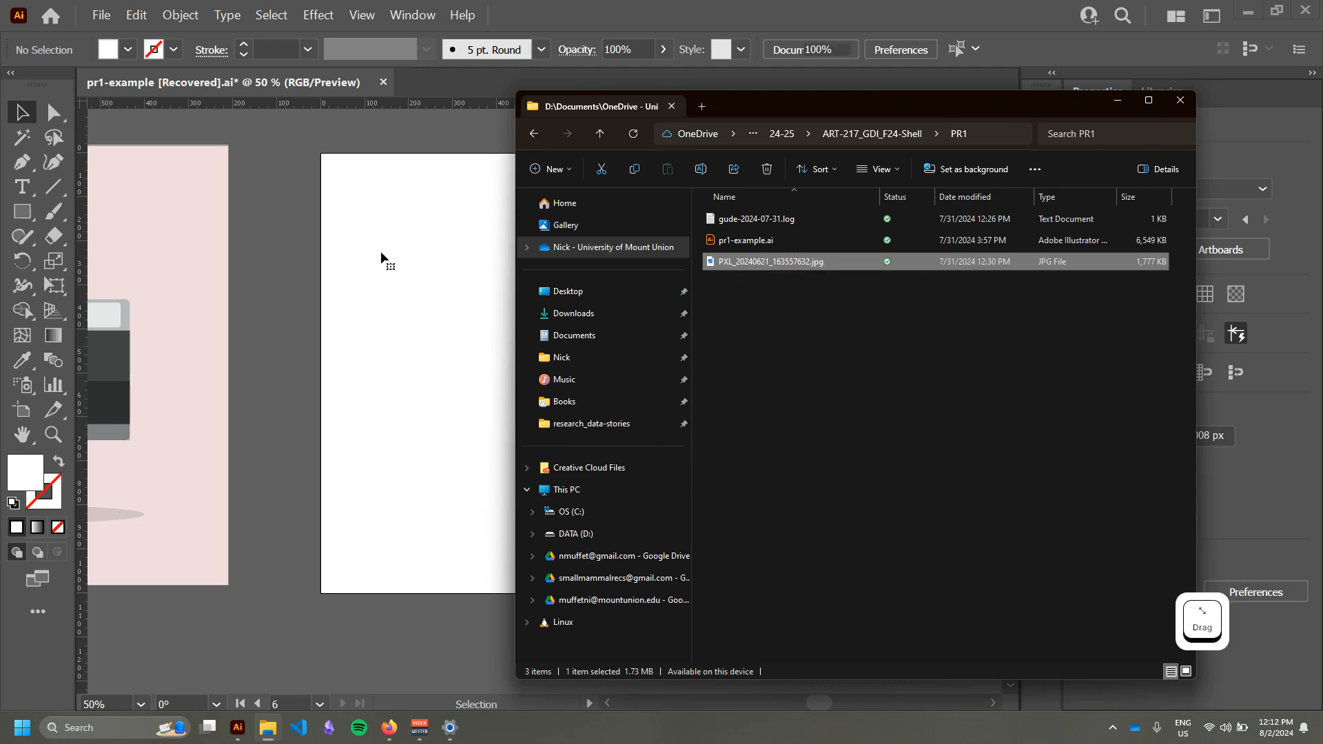
Step: Rotate the placed sketchbook photo 180° and reposition it over the Piece artboard, dismissing the Pantone notice
{"action": "scroll", "coordinate": [518, 295], "scroll_direction": "down", "scroll_amount": 1}
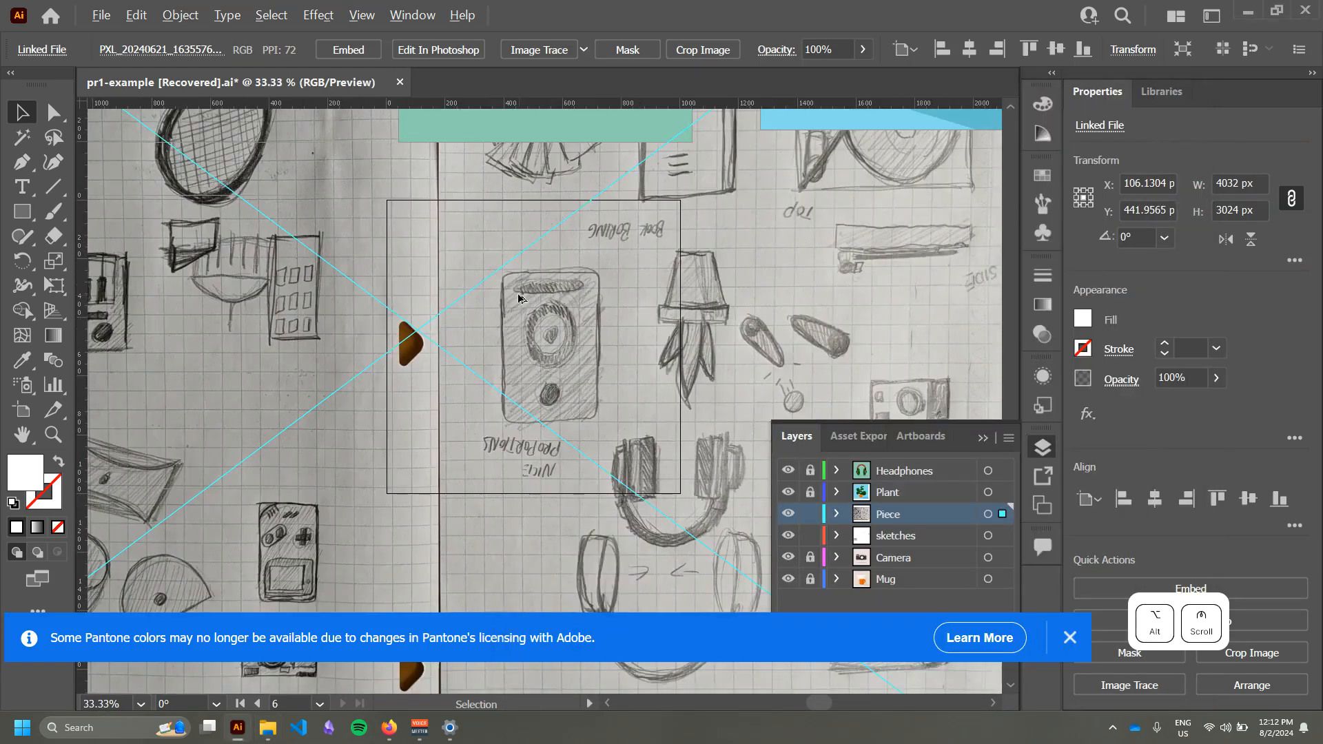
{"action": "scroll", "coordinate": [534, 333], "scroll_direction": "down", "scroll_amount": 2}
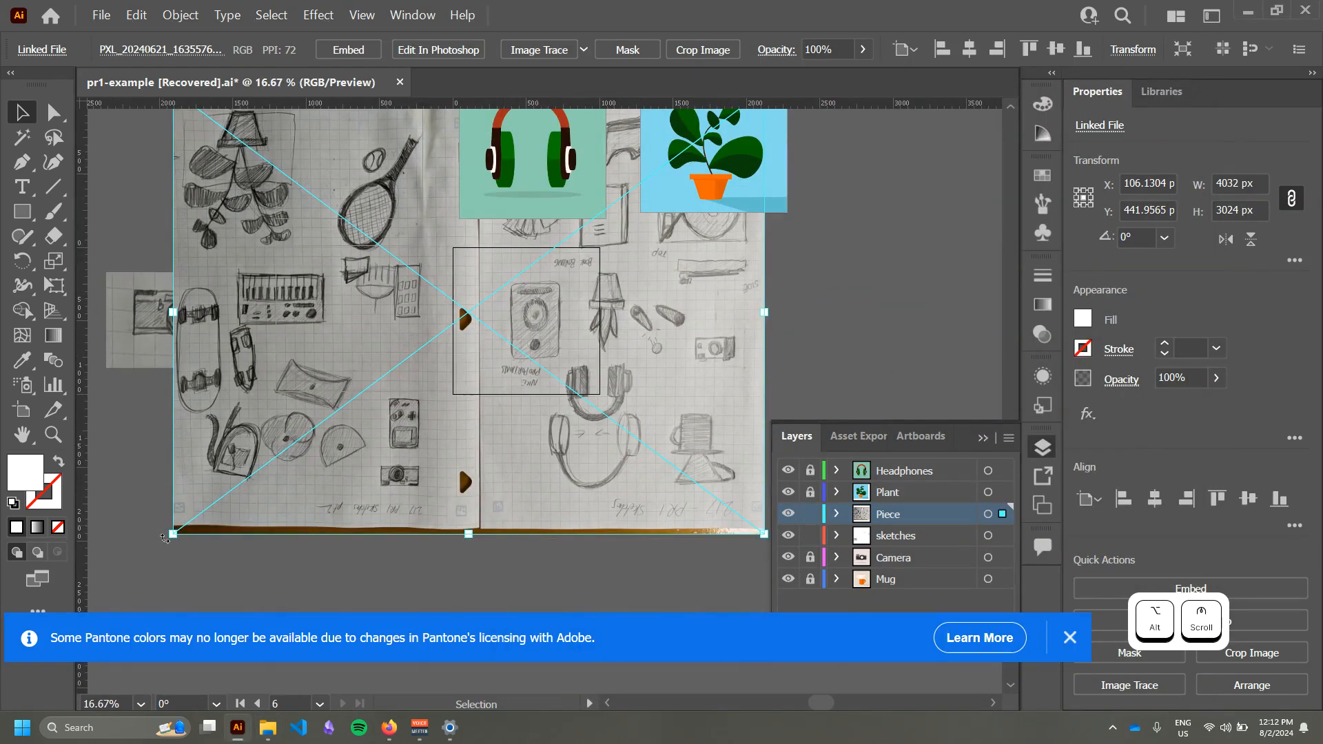
{"action": "left_click_drag", "start_coordinate": [168, 541], "coordinate": [504, 573]}
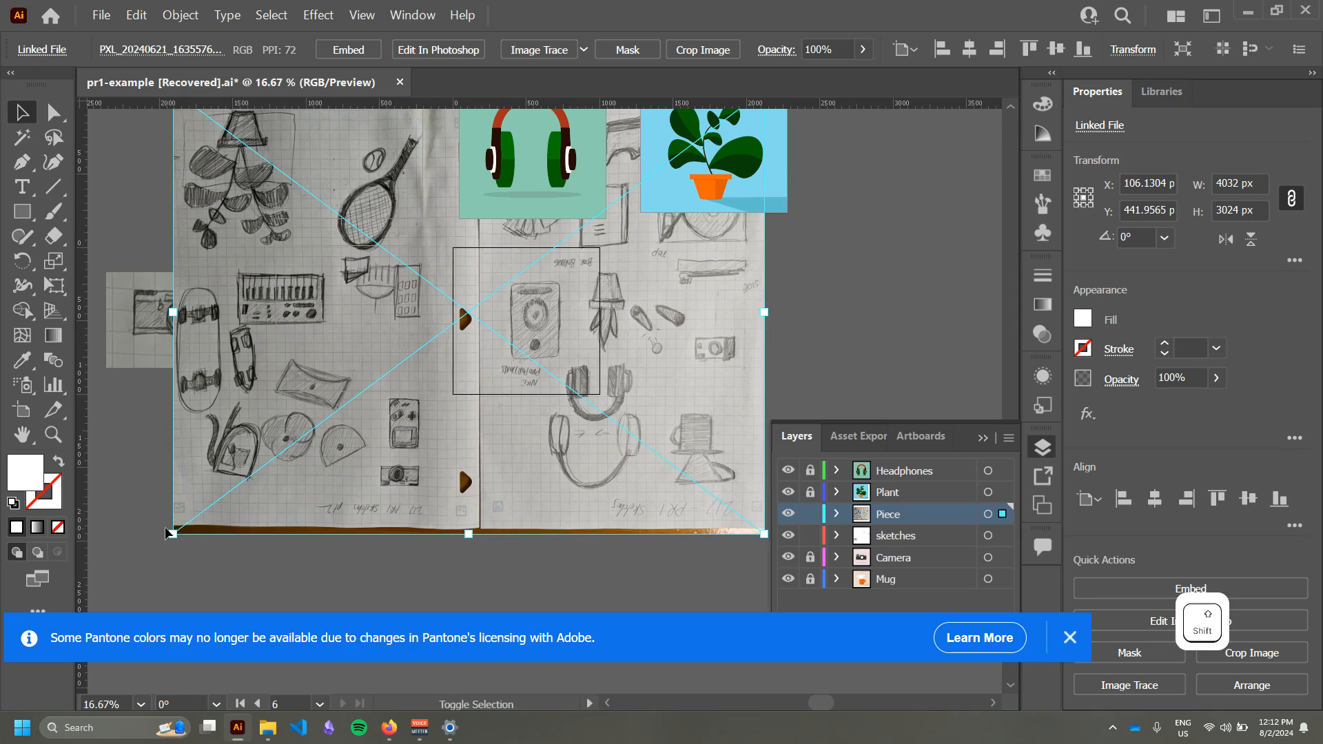
{"action": "left_click_drag", "start_coordinate": [159, 544], "coordinate": [714, 178]}
{"action": "left_click", "coordinate": [627, 325]}
{"action": "left_click_drag", "start_coordinate": [627, 325], "coordinate": [705, 403]}
{"action": "left_click", "coordinate": [1070, 636]}
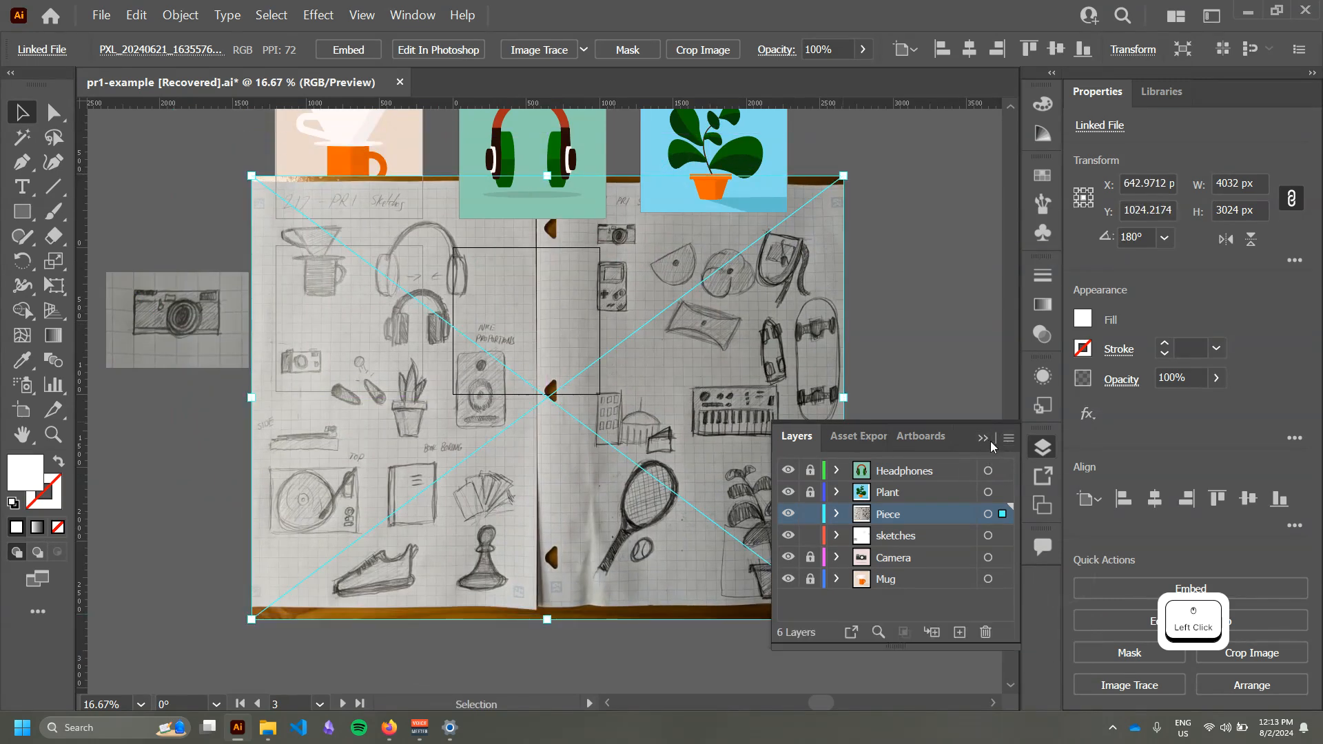
{"action": "left_click_drag", "start_coordinate": [577, 338], "coordinate": [544, 350]}
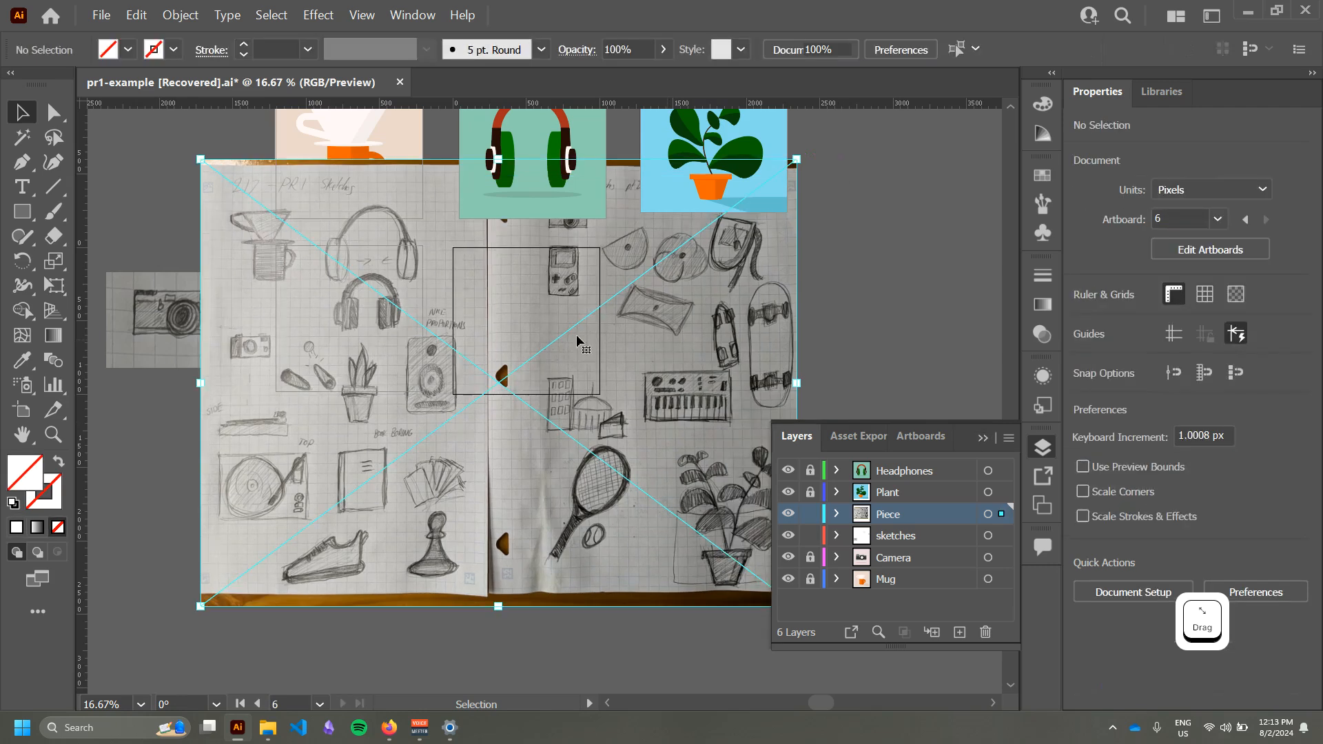
{"action": "mouse_move", "coordinate": [588, 248]}
{"action": "left_mouse_down"}
{"action": "mouse_move", "coordinate": [572, 245]}
{"action": "mouse_move", "coordinate": [581, 269]}
{"action": "left_mouse_up"}
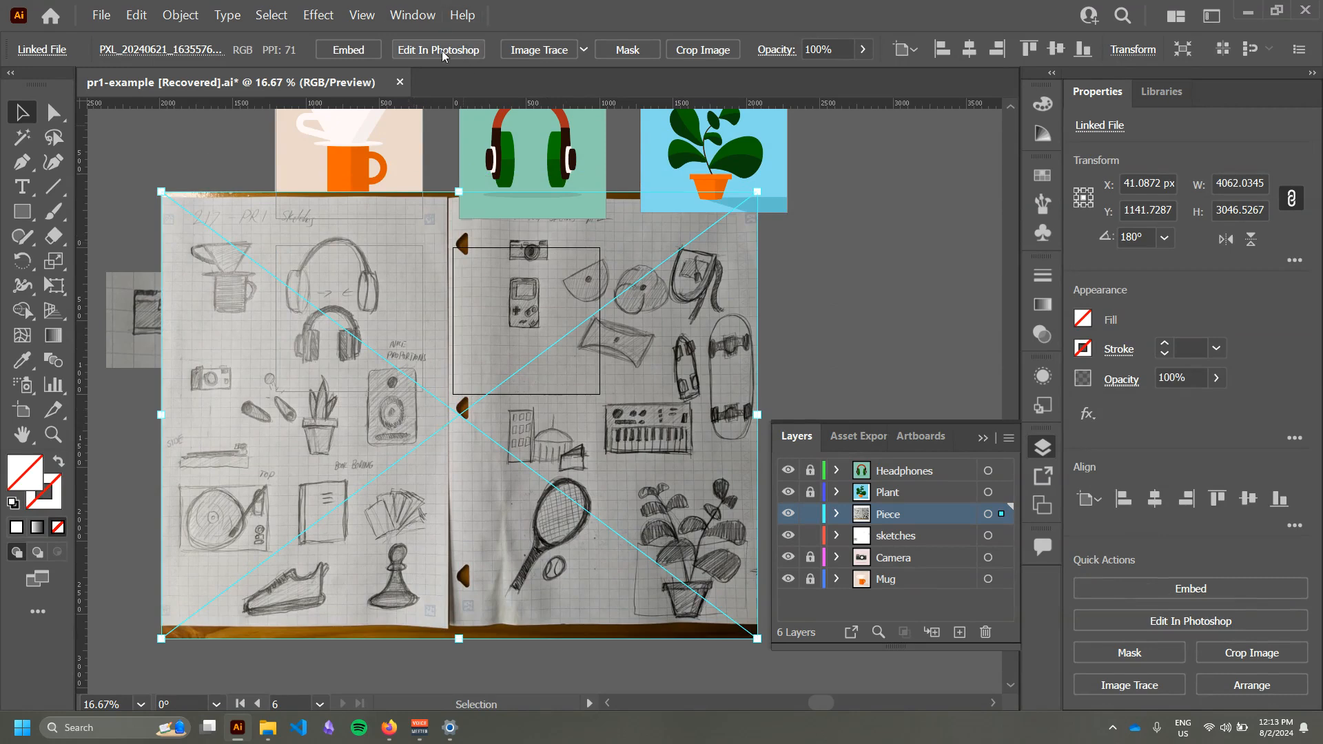
Step: Crop the sketchbook photo to the chess pawn sketch, about 684 by 600 px
{"action": "left_click", "coordinate": [703, 51]}
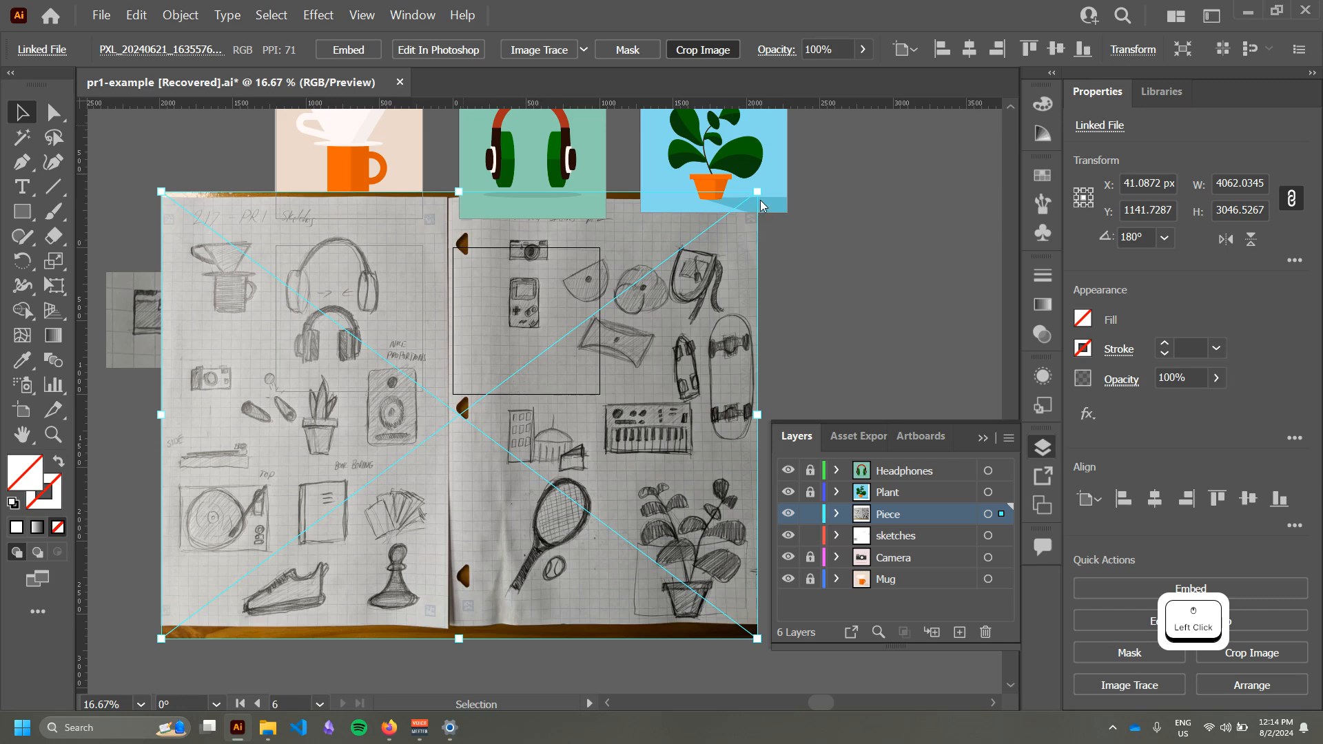
{"action": "left_click", "coordinate": [764, 388]}
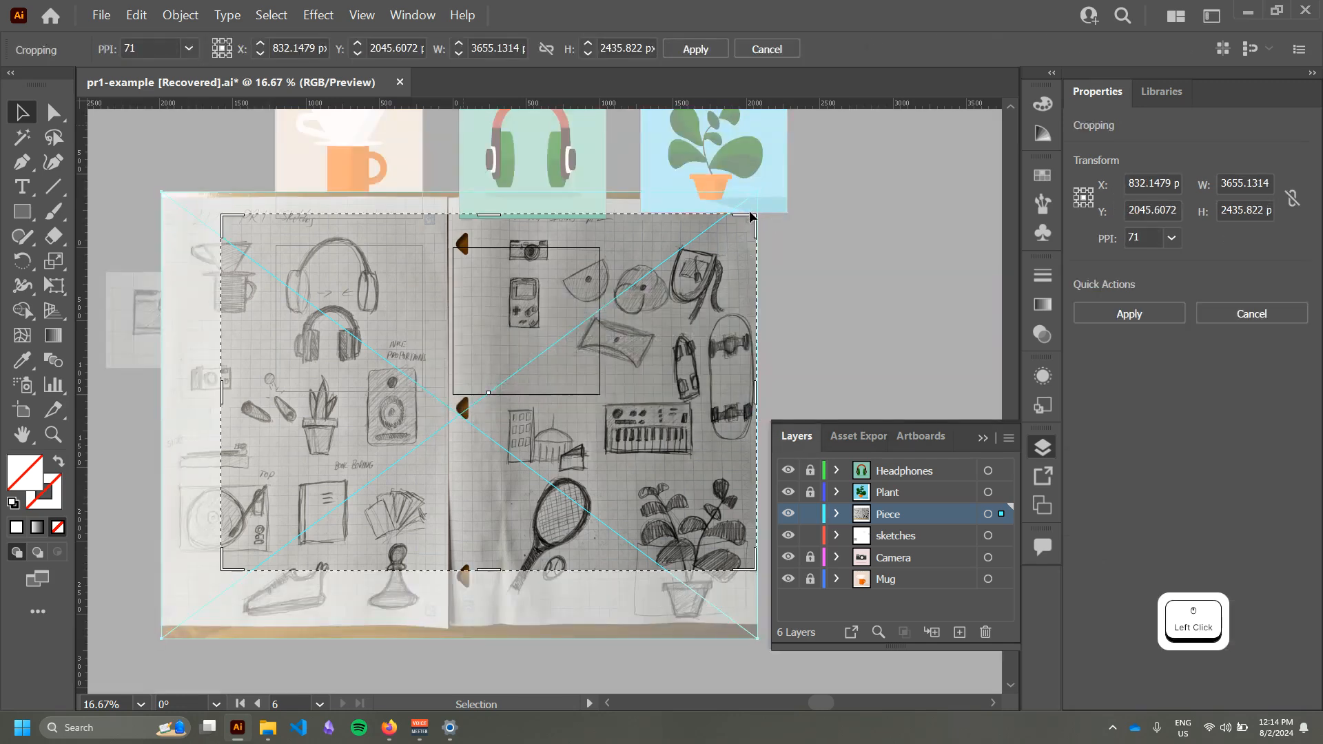
{"action": "left_click_drag", "start_coordinate": [751, 216], "coordinate": [345, 439]}
{"action": "left_click_drag", "start_coordinate": [297, 501], "coordinate": [403, 553]}
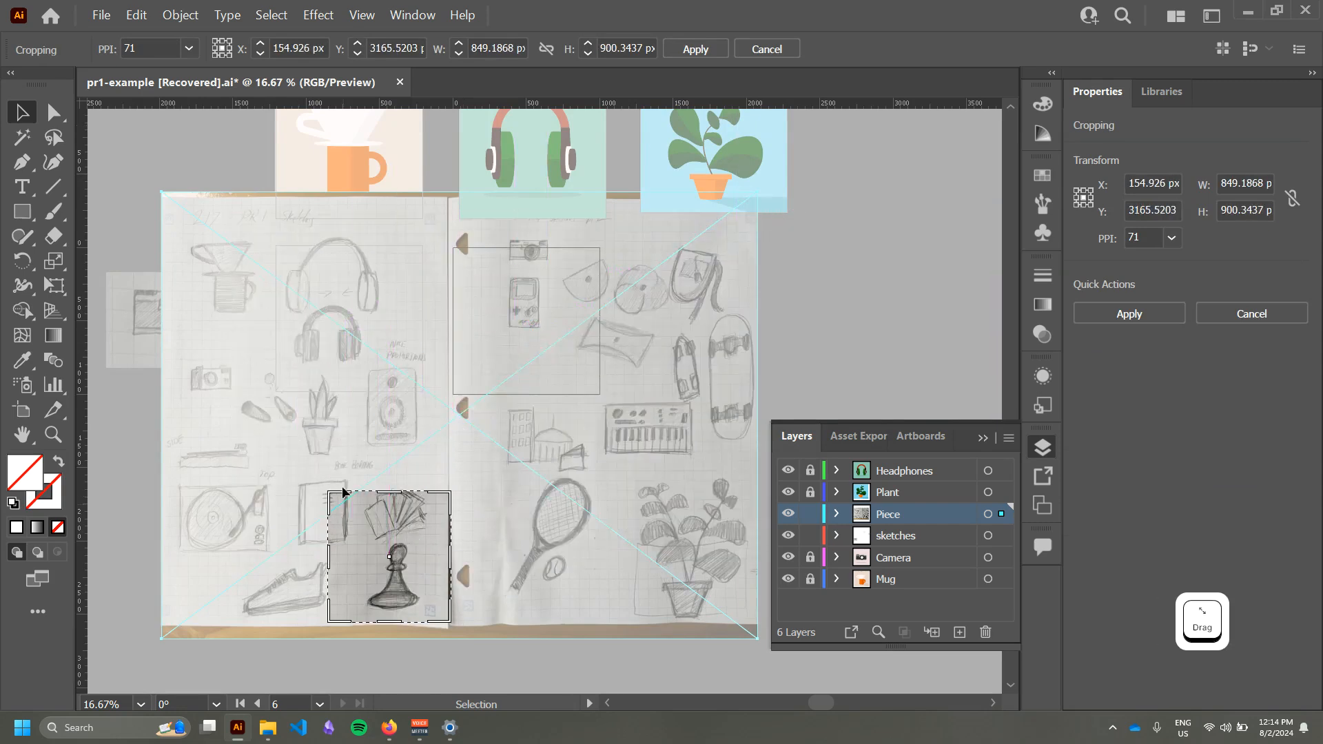
{"action": "left_click_drag", "start_coordinate": [328, 493], "coordinate": [353, 537]}
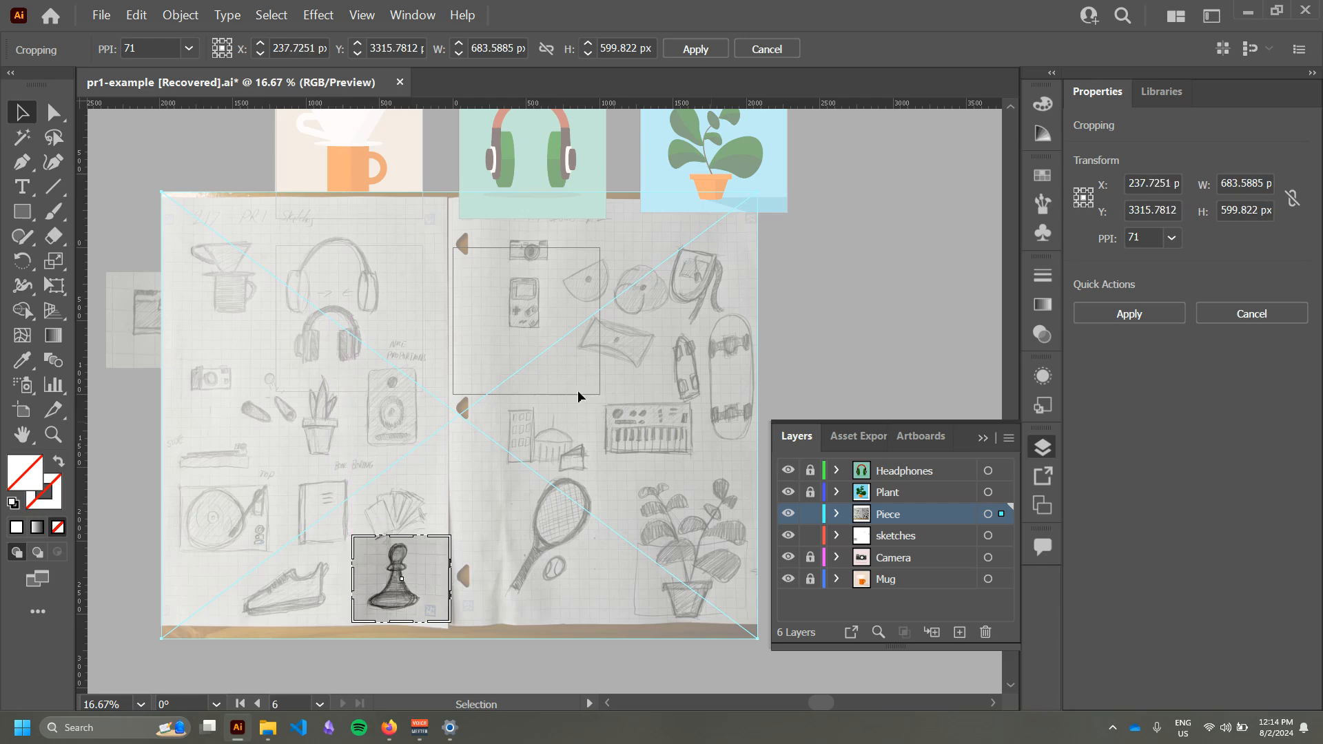
{"action": "left_click_drag", "start_coordinate": [414, 590], "coordinate": [406, 588]}
{"action": "left_click", "coordinate": [697, 49]}
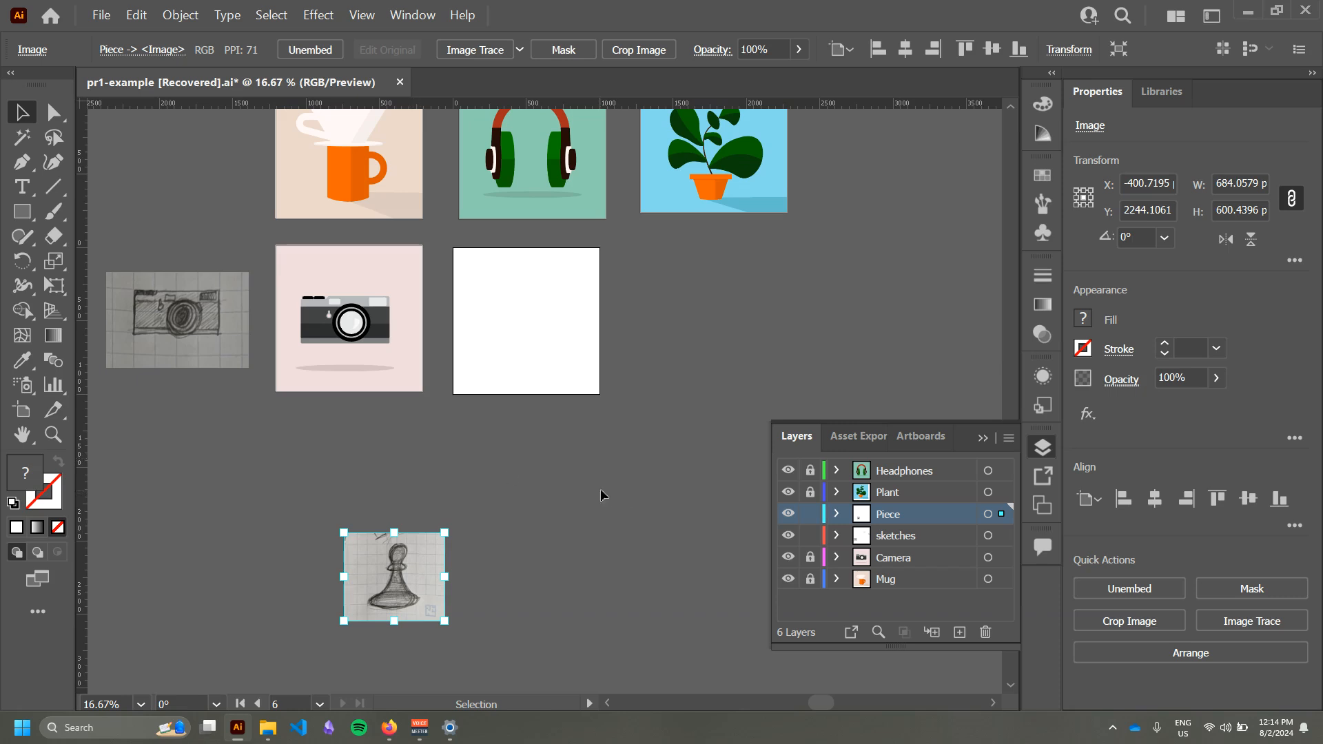
Step: Move the cropped pawn sketch from the Piece layer into the sketches layer by cutting and pasting it
{"action": "left_click", "coordinate": [553, 522]}
{"action": "left_click", "coordinate": [450, 516]}
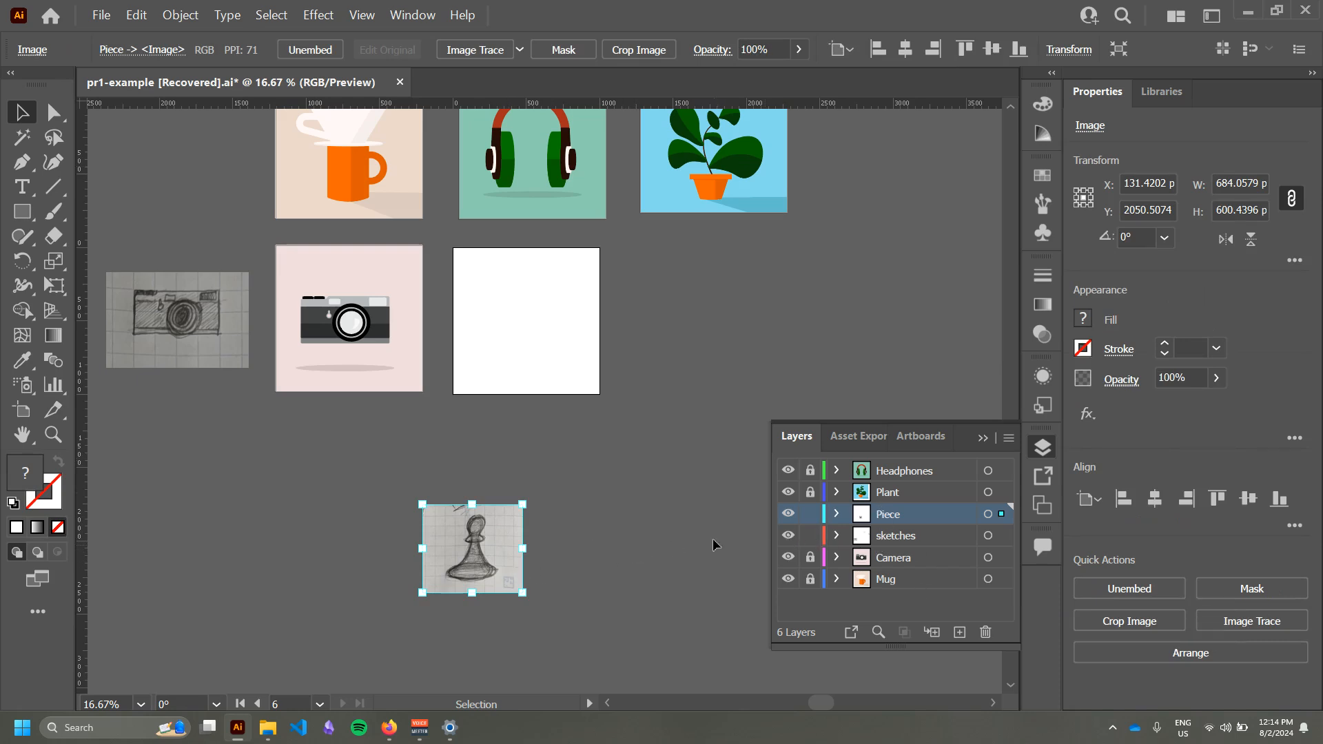
{"action": "left_click", "coordinate": [837, 515]}
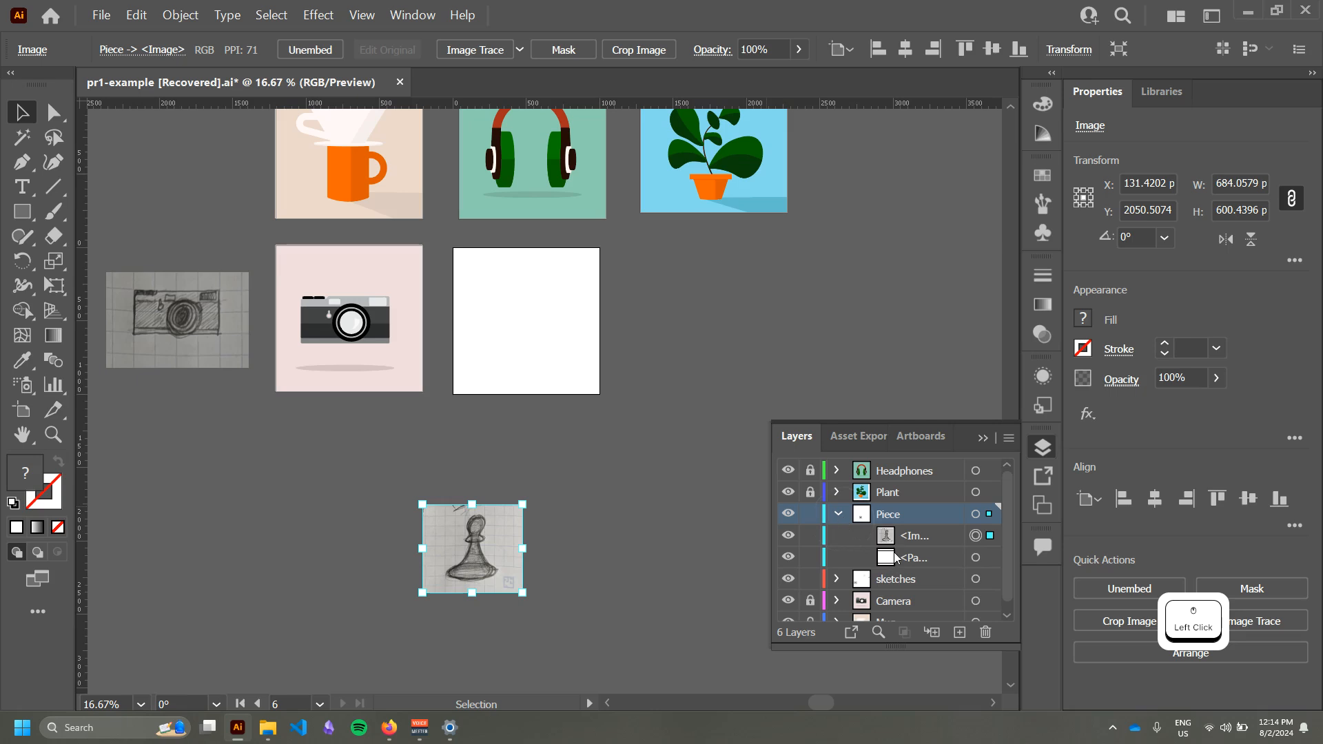
{"action": "left_click", "coordinate": [837, 513]}
{"action": "left_click", "coordinate": [471, 532]}
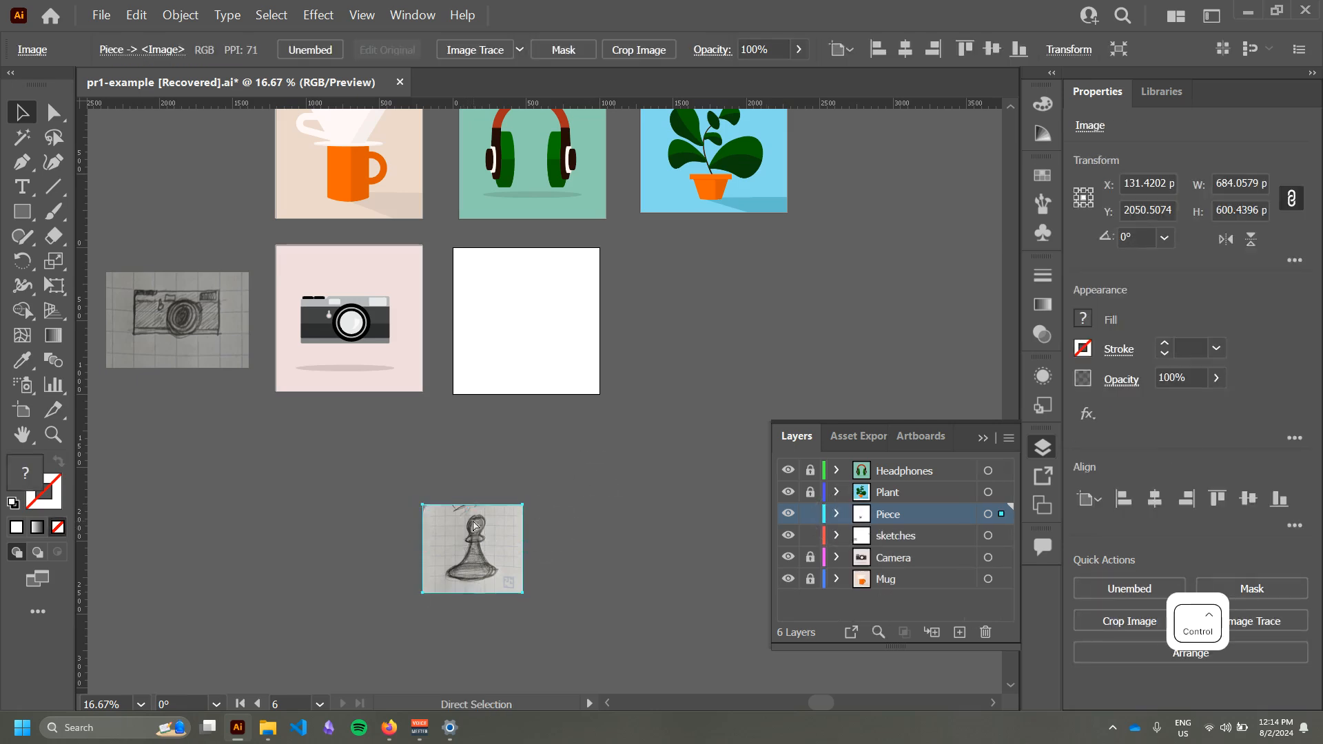
{"action": "key", "text": "ctrl+x"}
{"action": "left_click", "coordinate": [889, 541]}
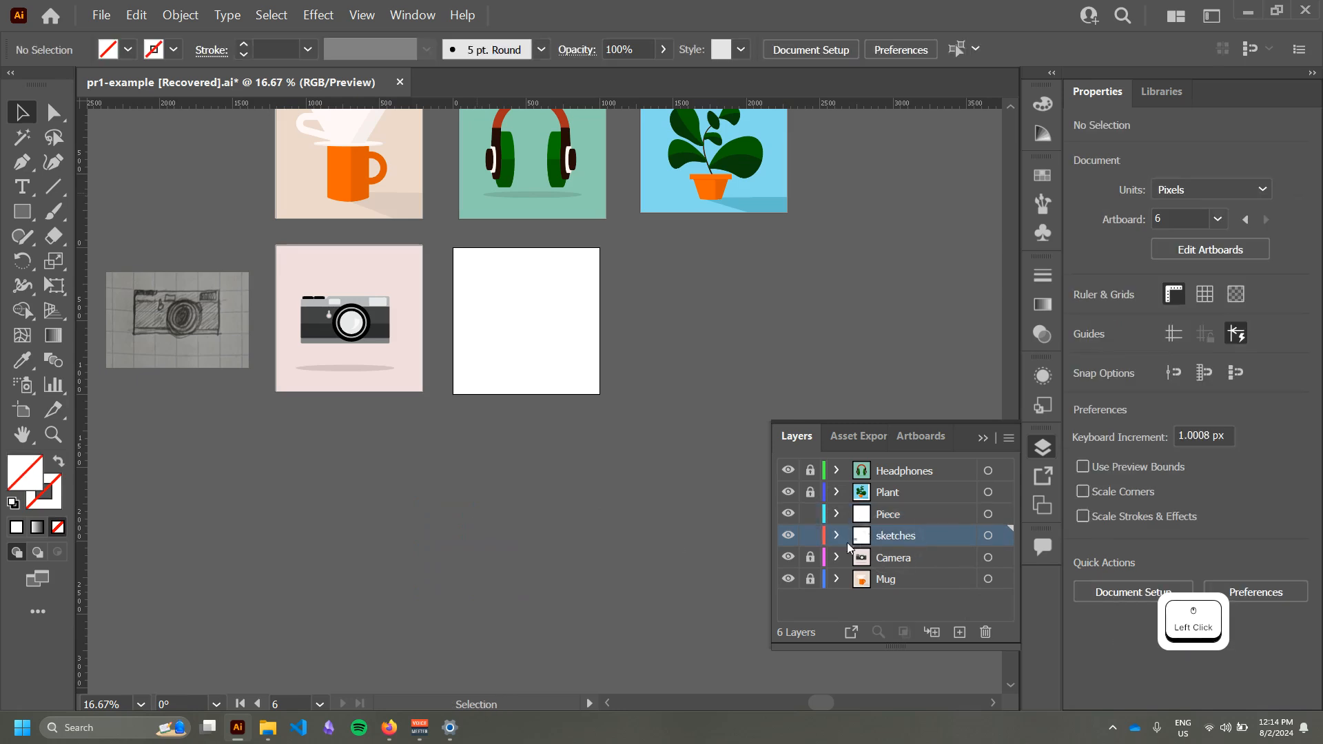
{"action": "key", "text": "ctrl+v"}
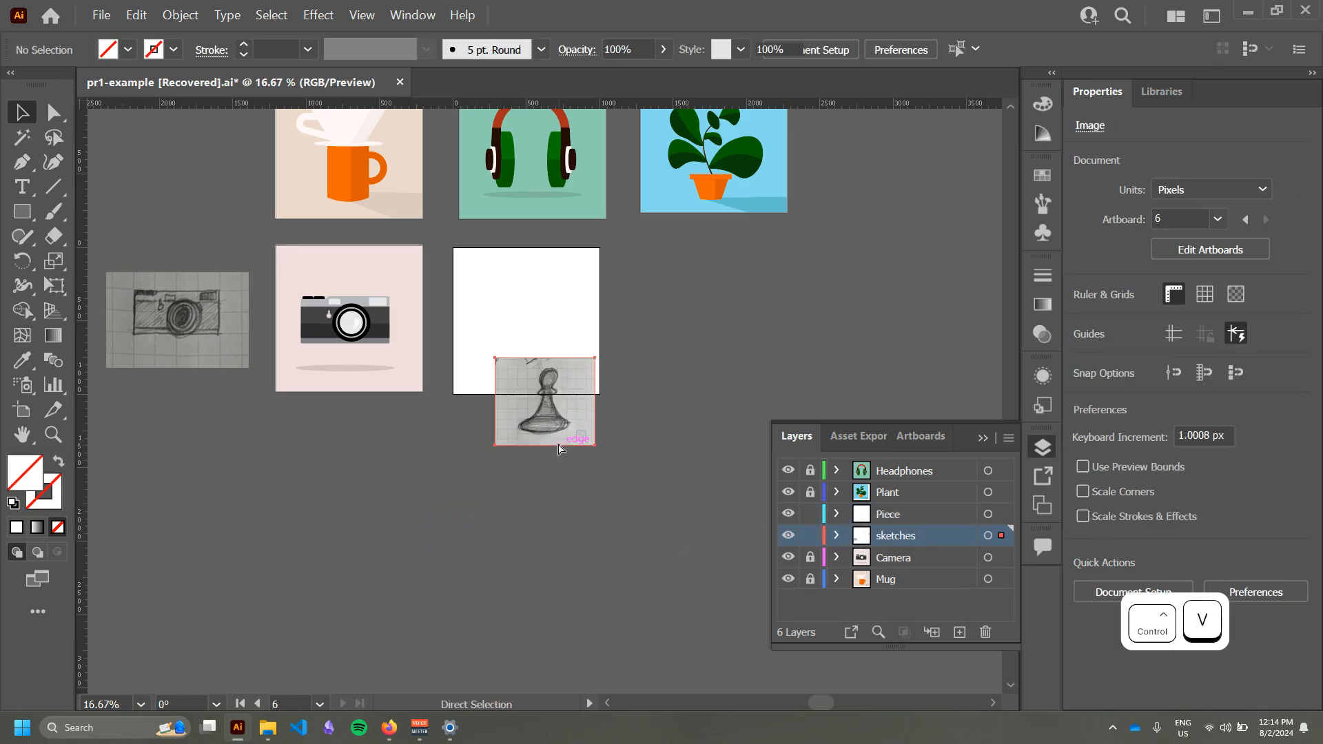
Step: Toggle the sketches layer's visibility off and on to check that it contains the pawn sketch
{"action": "left_click", "coordinate": [788, 535]}
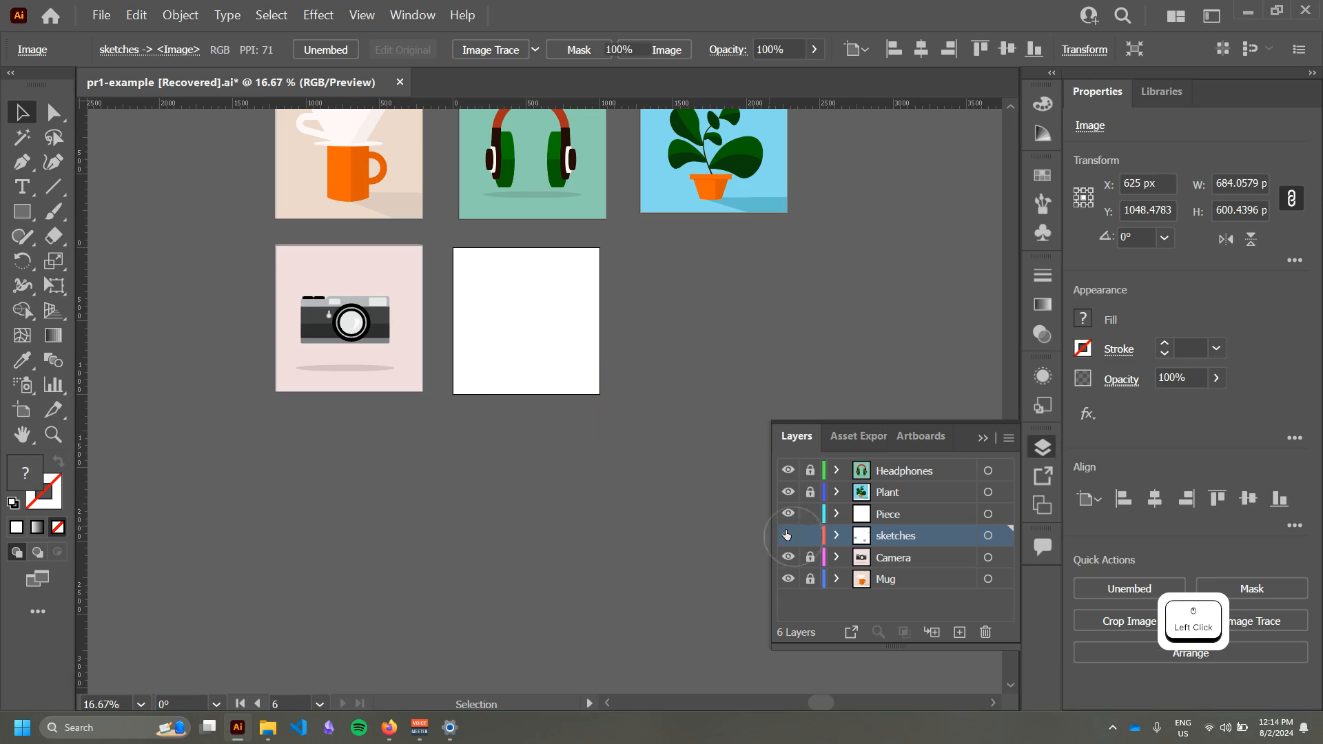
{"action": "left_click", "coordinate": [787, 535]}
{"action": "left_click", "coordinate": [788, 535]}
{"action": "left_click", "coordinate": [787, 535]}
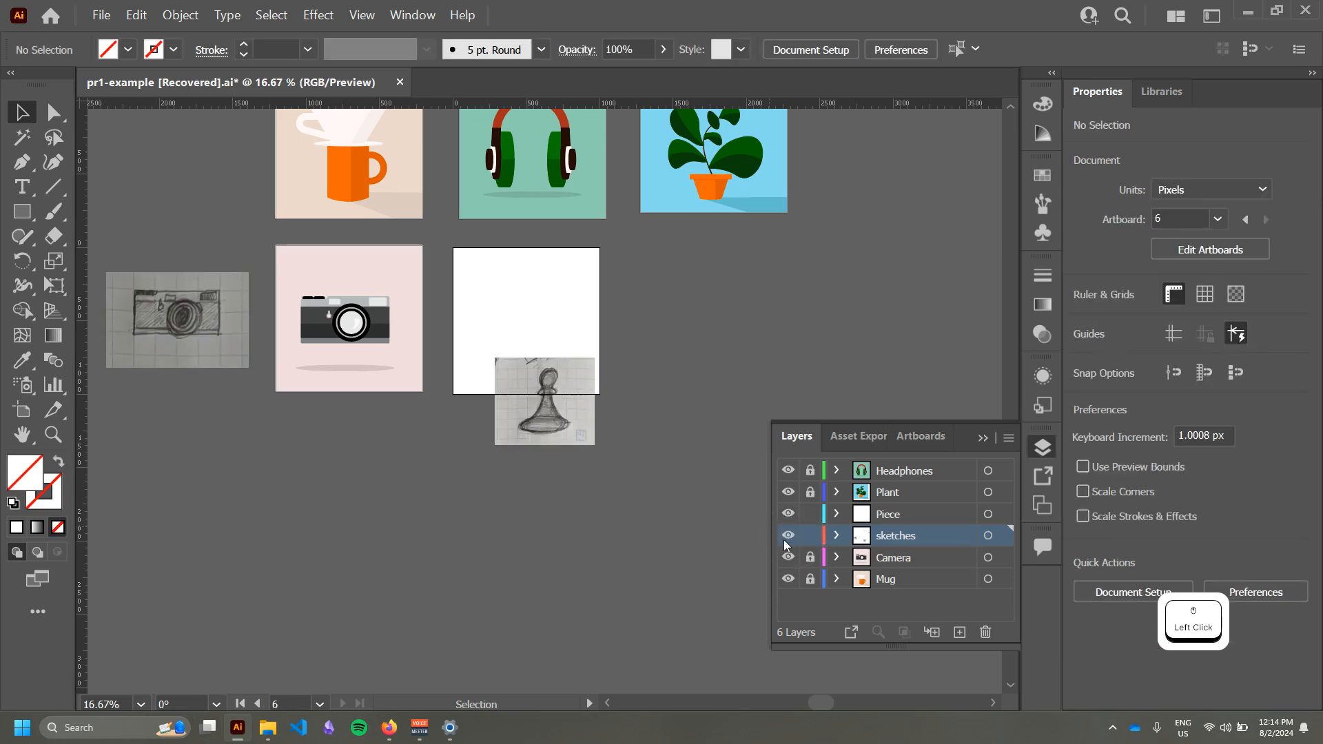
Step: Move the pawn sketch onto the Piece artboard and enlarge it to about 932 by 818 px, centred horizontally
{"action": "left_click_drag", "start_coordinate": [563, 304], "coordinate": [562, 379]}
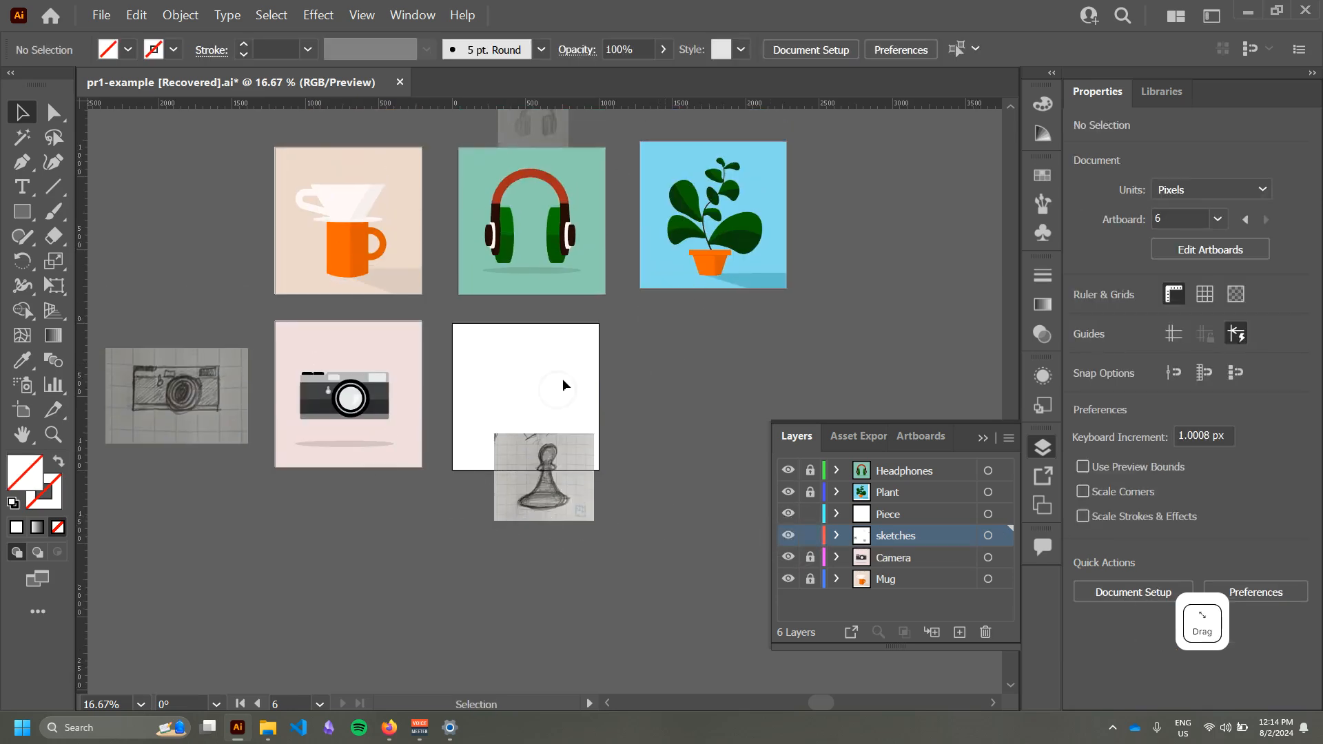
{"action": "left_click_drag", "start_coordinate": [546, 452], "coordinate": [521, 369]}
{"action": "left_click_drag", "start_coordinate": [570, 438], "coordinate": [609, 479]}
{"action": "left_click_drag", "start_coordinate": [558, 416], "coordinate": [548, 401]}
{"action": "scroll", "coordinate": [547, 405], "scroll_direction": "up", "scroll_amount": 2}
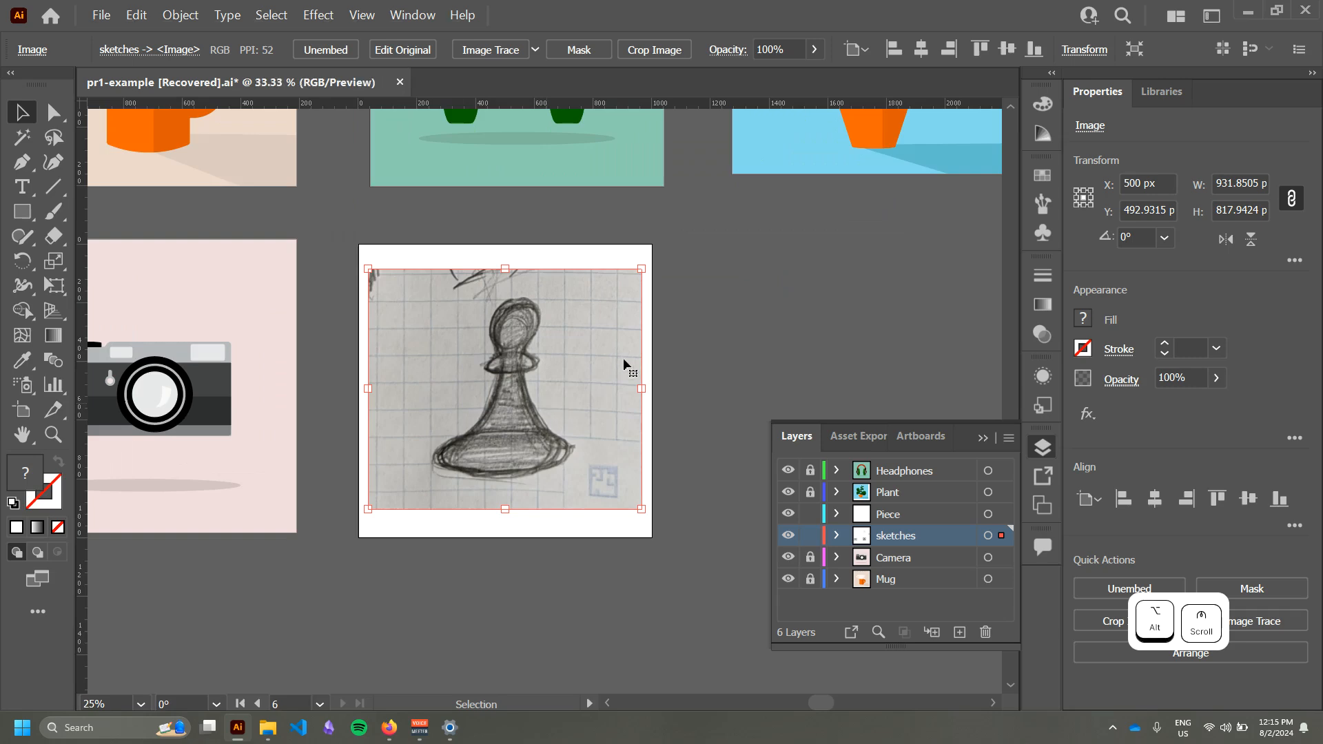
Step: Lower the pawn sketch's opacity to 15% and deselect it
{"action": "left_click_drag", "start_coordinate": [626, 366], "coordinate": [756, 320]}
{"action": "scroll", "coordinate": [755, 320], "scroll_direction": "up", "scroll_amount": 1}
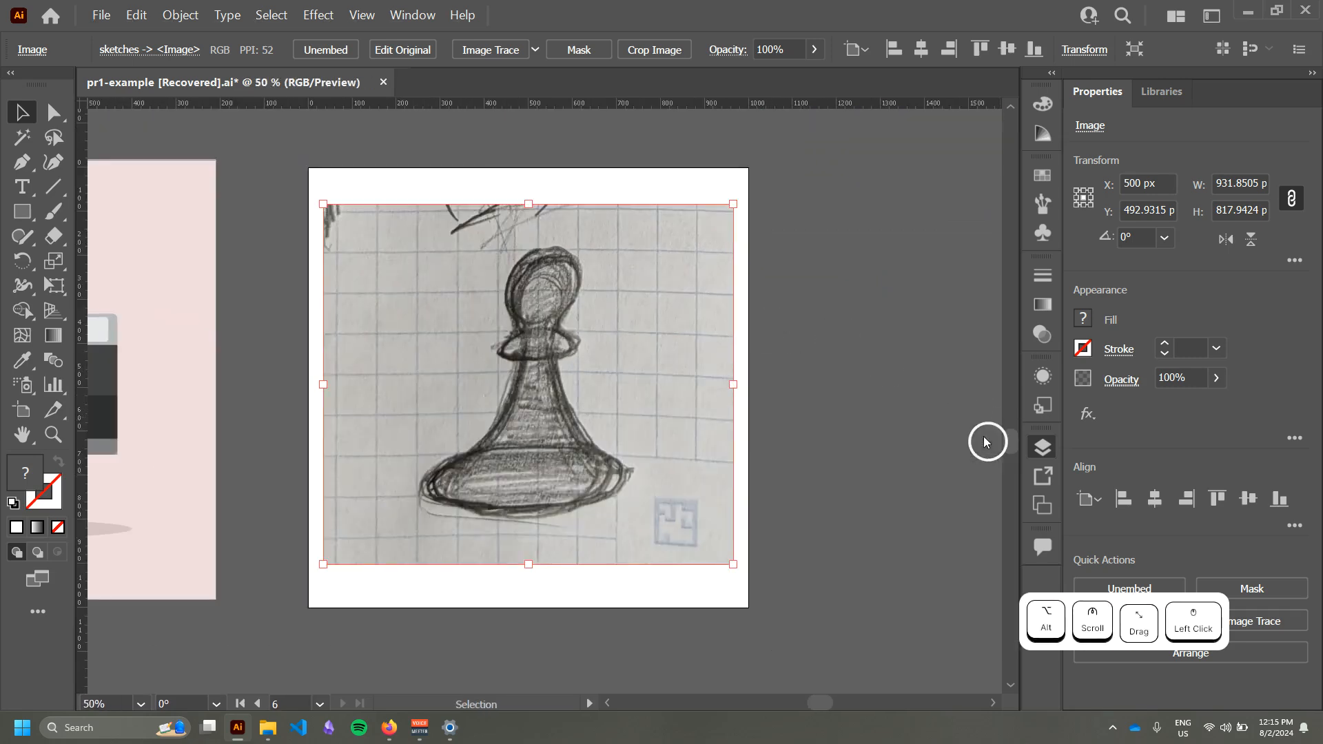
{"action": "left_click", "coordinate": [1217, 377]}
{"action": "left_click_drag", "start_coordinate": [1212, 404], "coordinate": [1147, 408]}
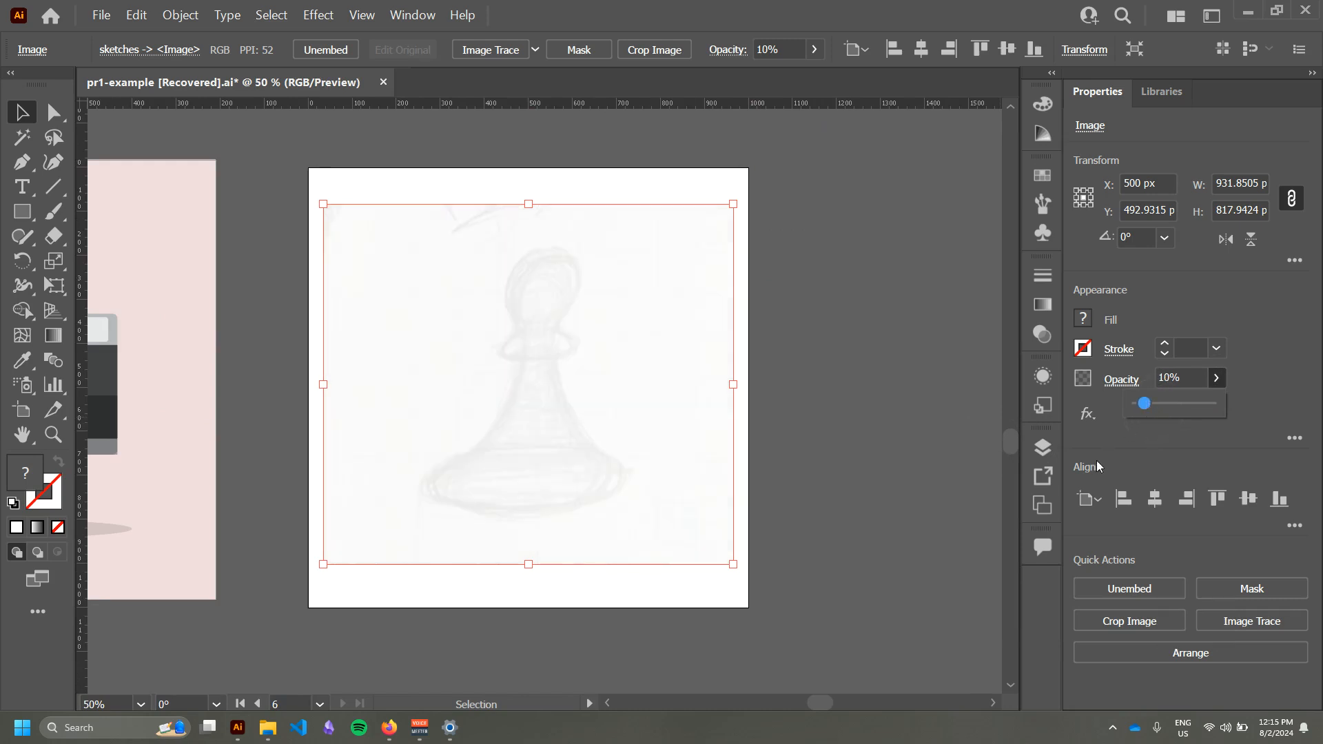
{"action": "left_click", "coordinate": [1149, 404]}
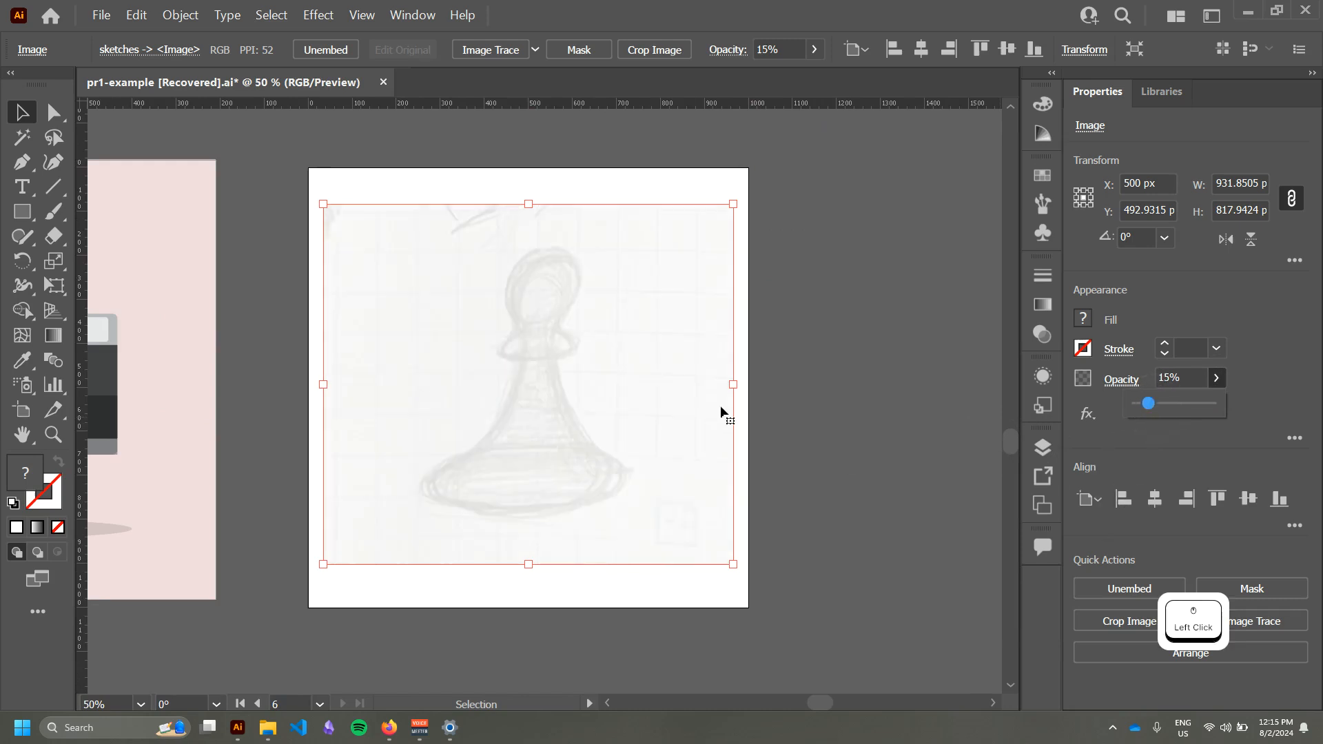
{"action": "left_click", "coordinate": [833, 359]}
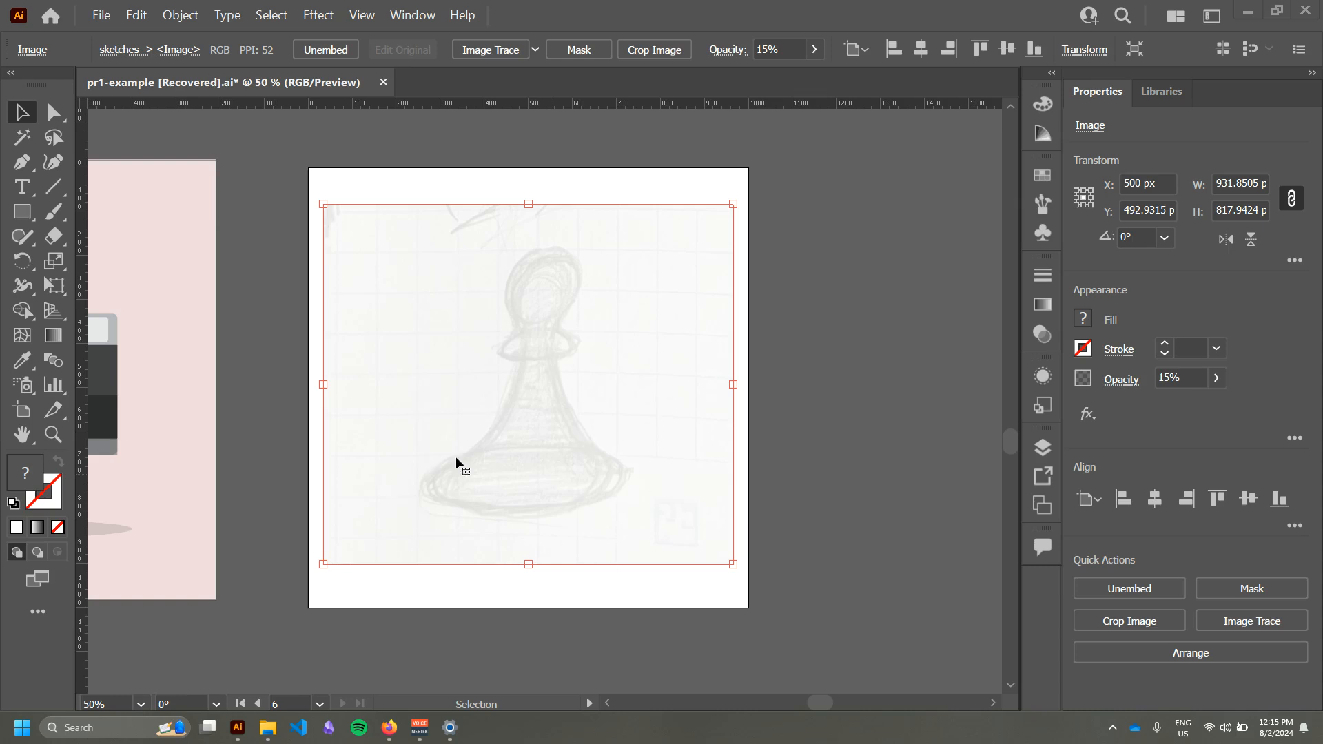
{"action": "left_click", "coordinate": [825, 429]}
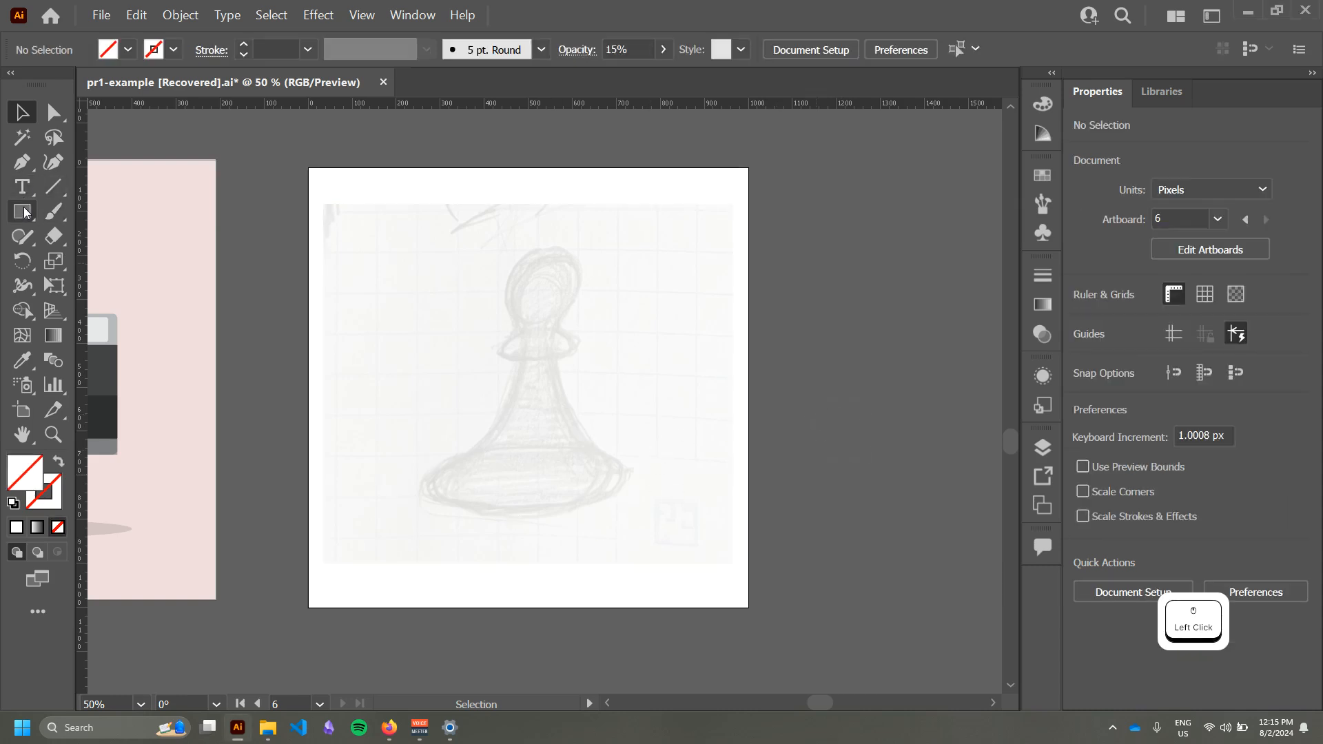
Step: Draw an ellipse about 485 by 141 px over the pawn's sketched base and nudge it into line with the sketch
{"action": "key", "text": "l"}
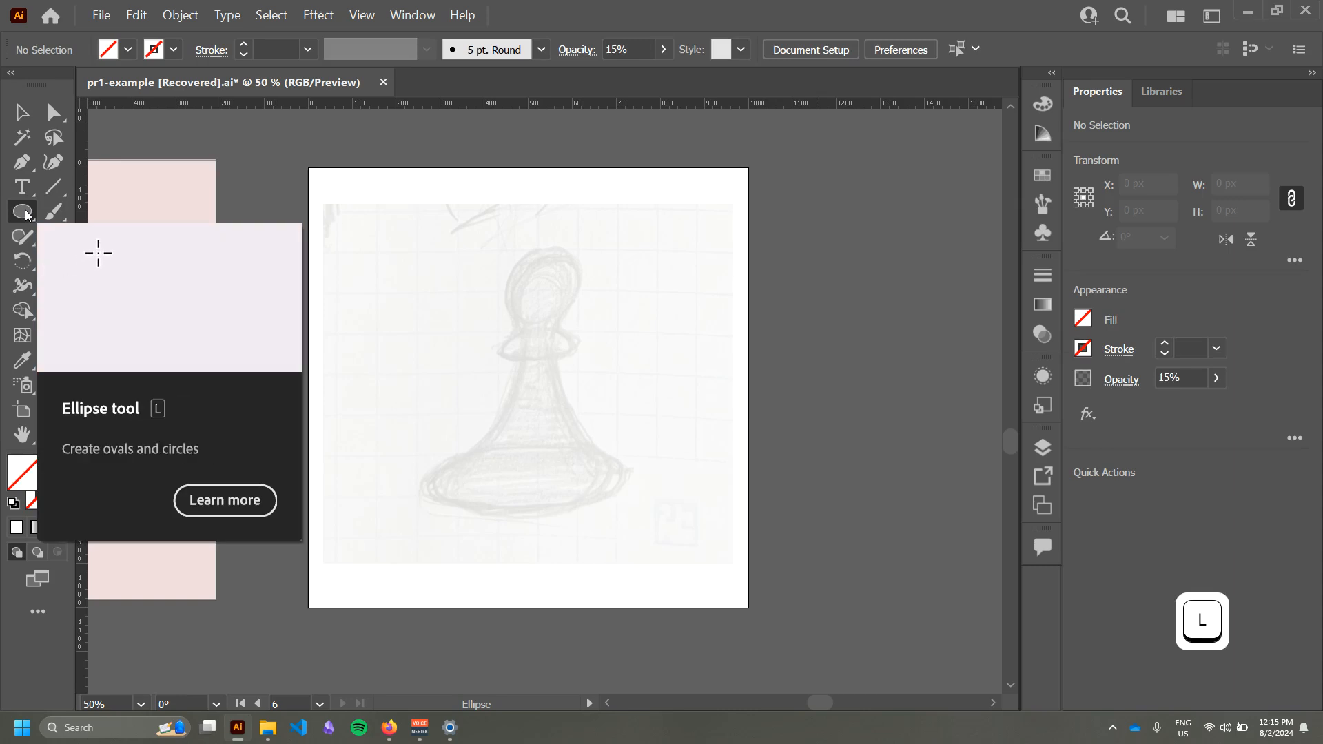
{"action": "left_click_drag", "start_coordinate": [26, 215], "coordinate": [105, 263]}
{"action": "left_click_drag", "start_coordinate": [418, 485], "coordinate": [632, 445]}
{"action": "left_click_drag", "start_coordinate": [528, 488], "coordinate": [524, 510]}
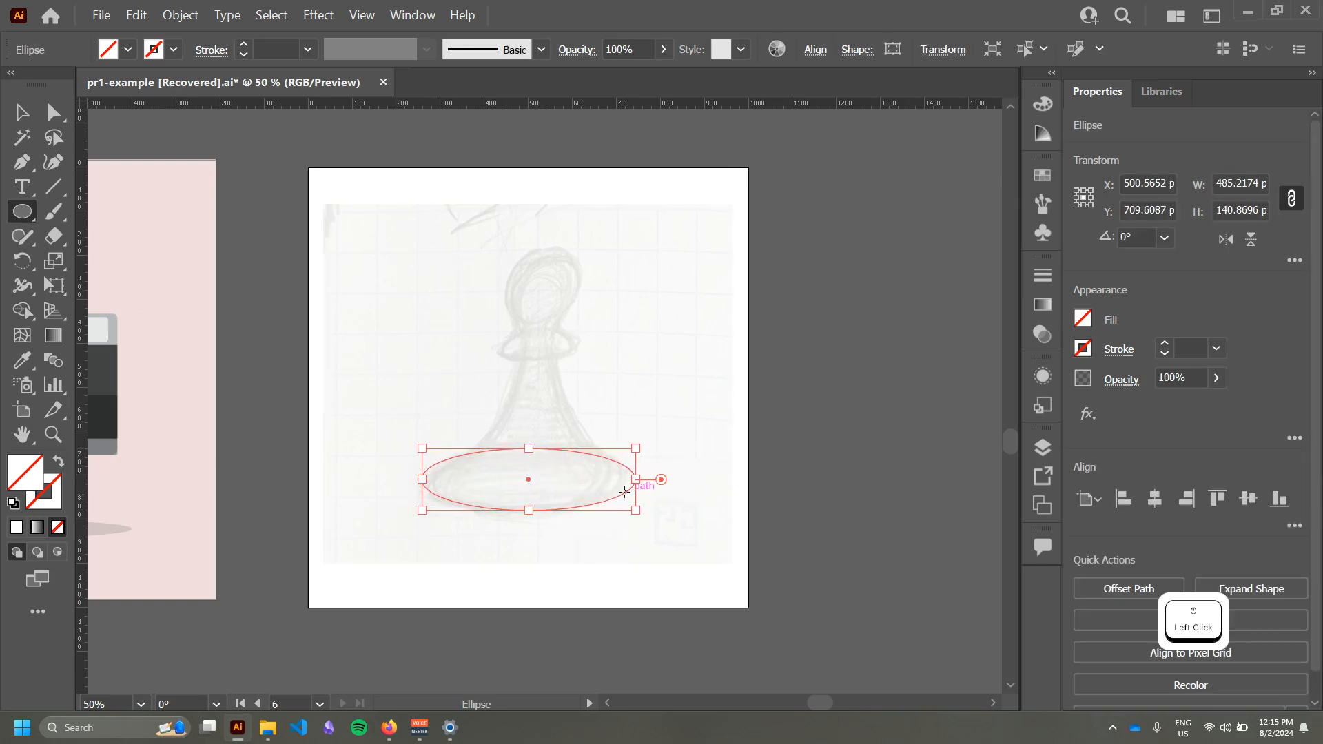
{"action": "key", "text": "v"}
{"action": "left_click_drag", "start_coordinate": [617, 498], "coordinate": [613, 496]}
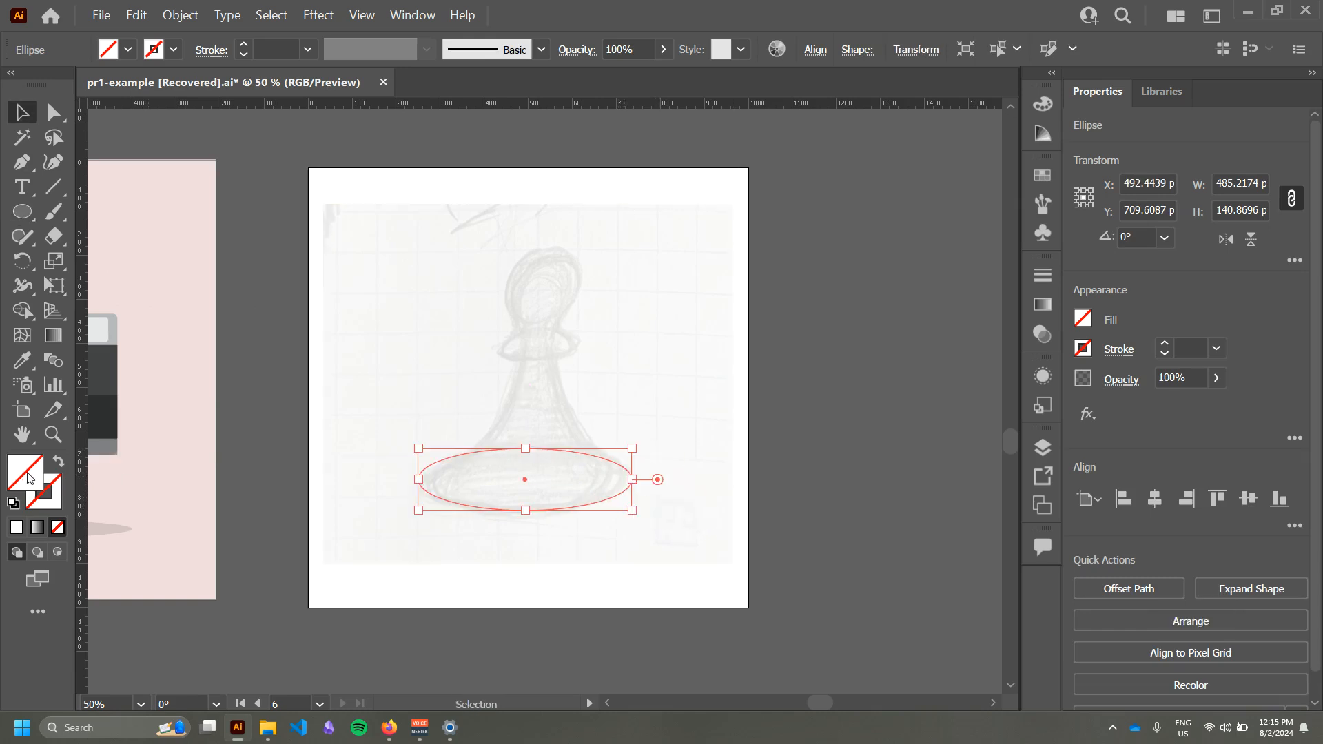
Step: Fill the base ellipse with black, 000000
{"action": "double_click", "coordinate": [27, 474]}
{"action": "left_click_drag", "start_coordinate": [786, 403], "coordinate": [743, 429]}
{"action": "left_click", "coordinate": [1245, 166]}
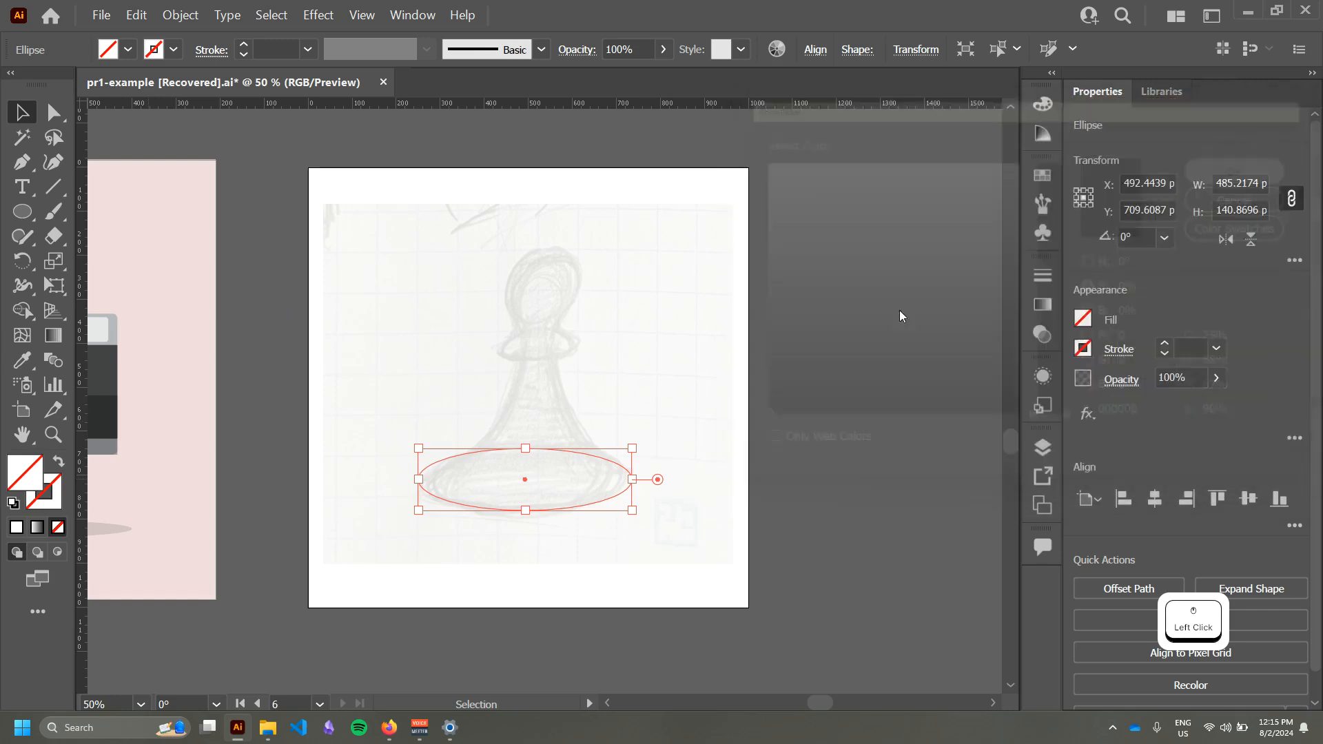
{"action": "left_click", "coordinate": [27, 474]}
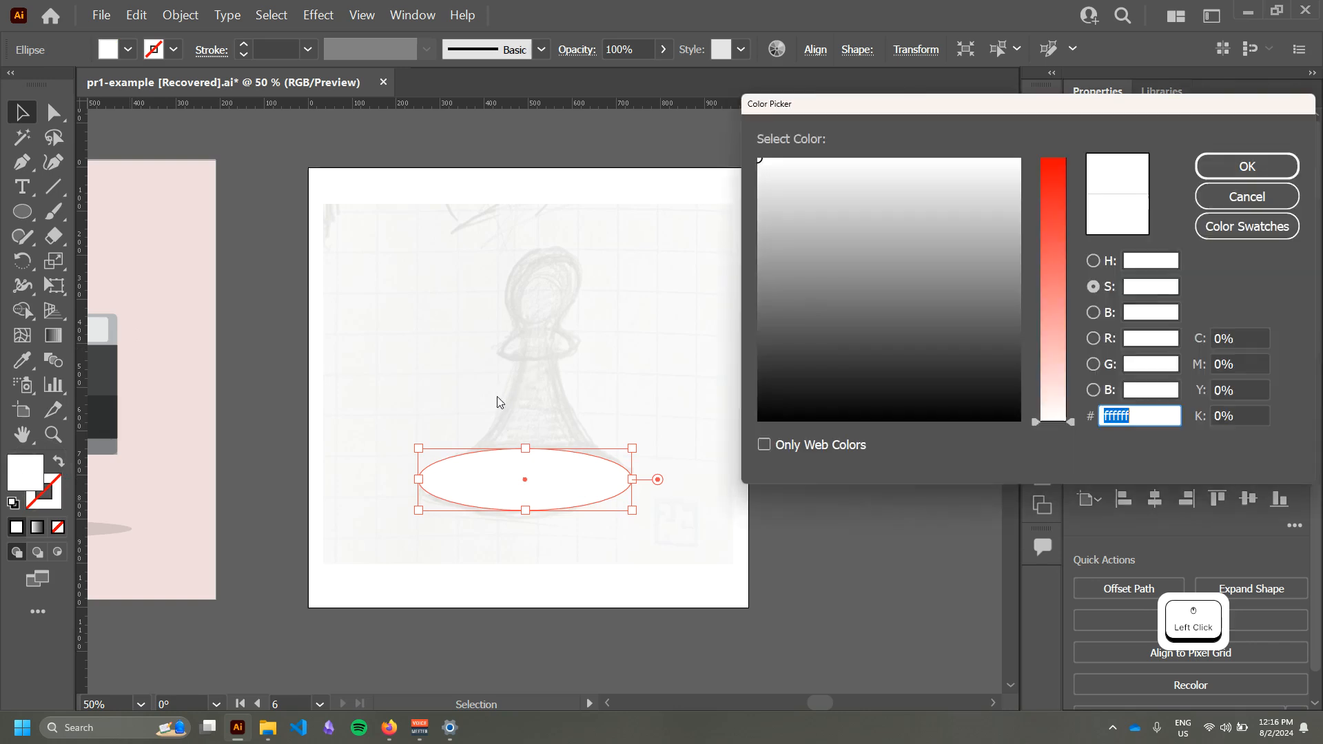
{"action": "left_click_drag", "start_coordinate": [810, 274], "coordinate": [760, 429]}
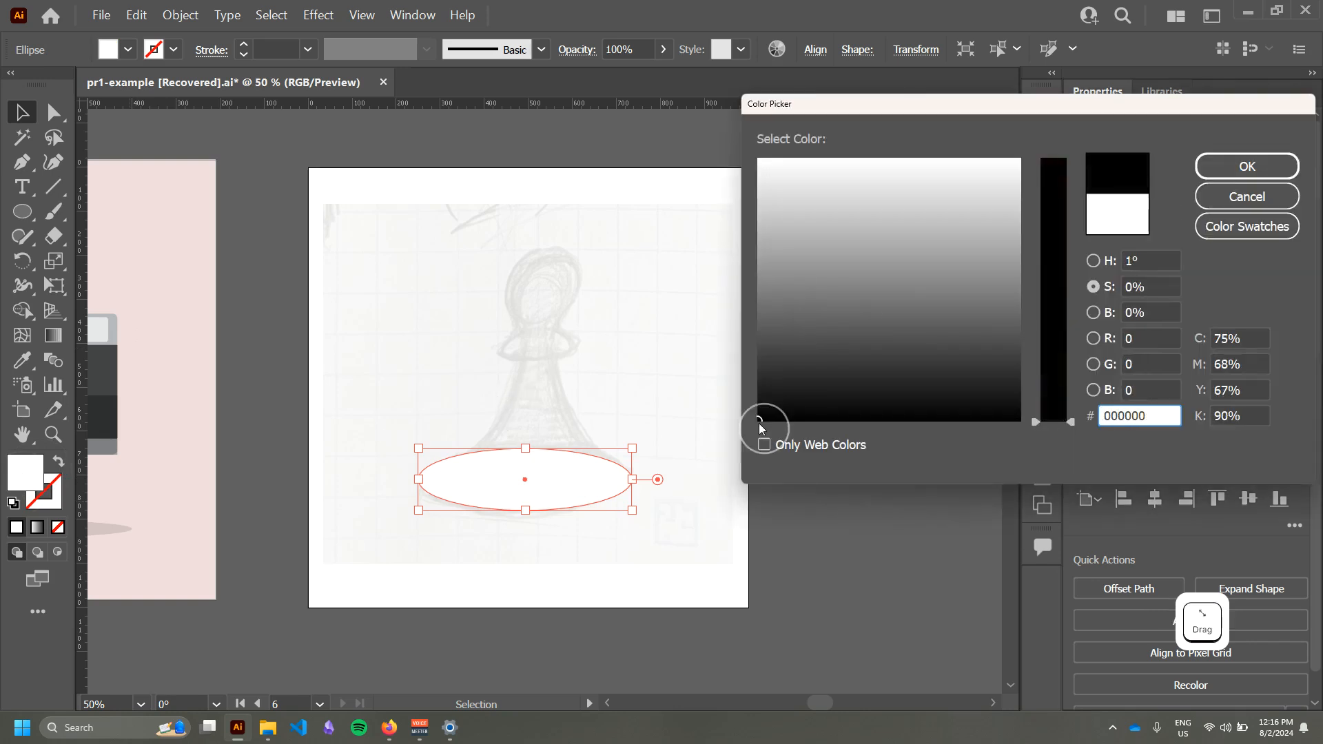
{"action": "left_click", "coordinate": [1237, 168]}
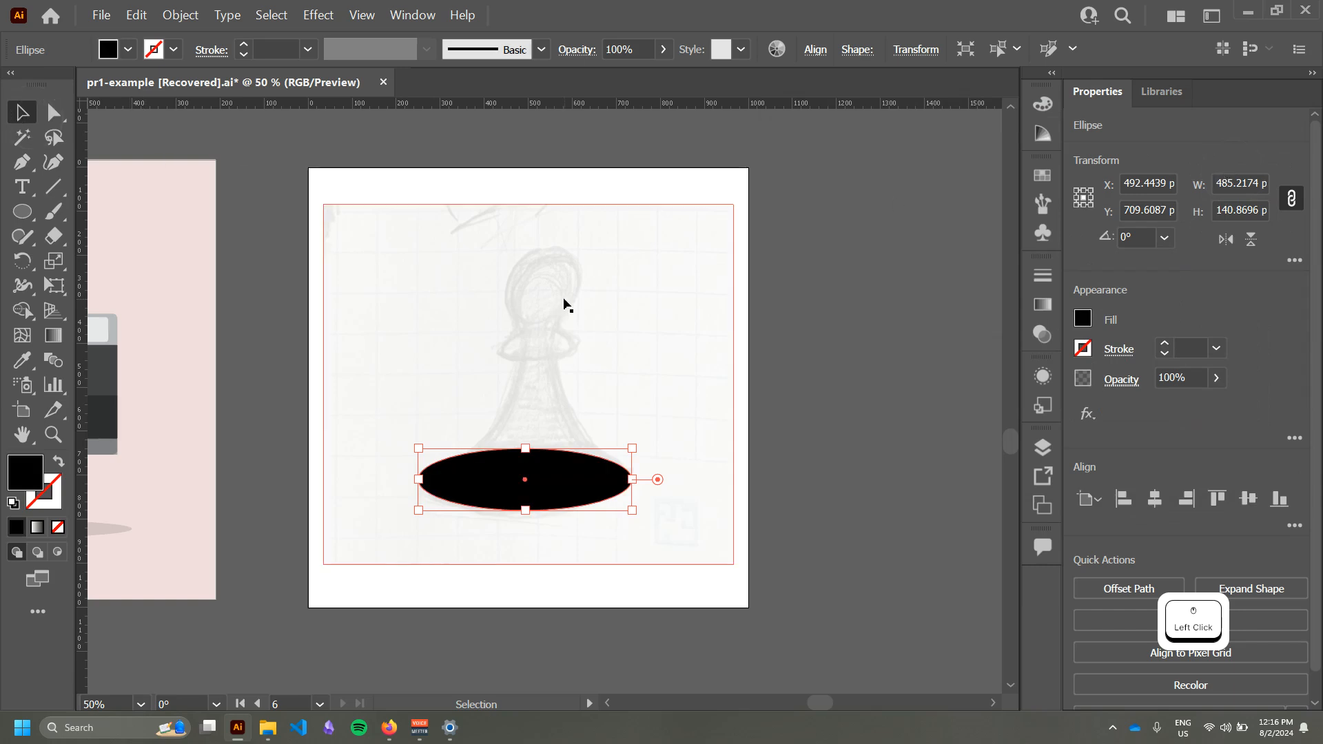
Step: Reposition the black ellipse slightly to the right and down over the pawn's sketched base
{"action": "left_click", "coordinate": [808, 337]}
{"action": "left_click_drag", "start_coordinate": [586, 483], "coordinate": [594, 484]}
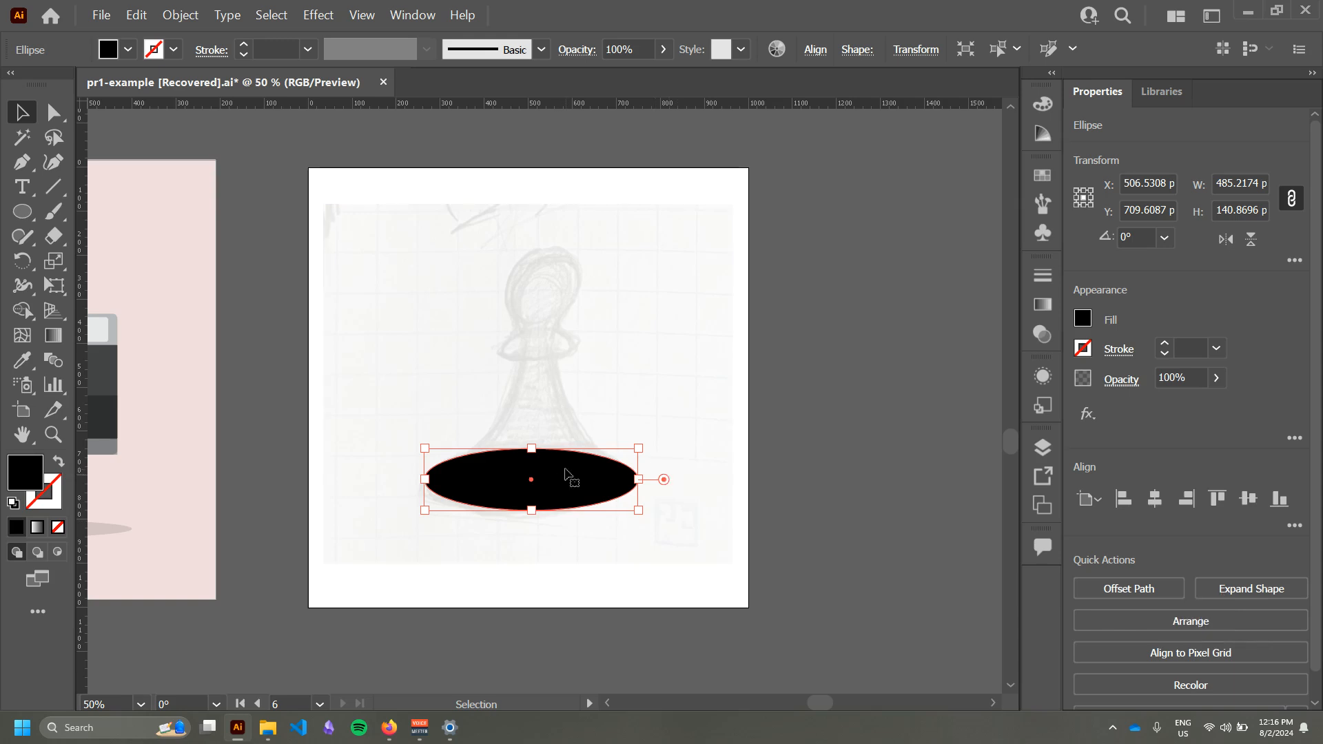
{"action": "mouse_move", "coordinate": [559, 473]}
{"action": "left_mouse_down"}
{"action": "mouse_move", "coordinate": [560, 524]}
{"action": "mouse_move", "coordinate": [568, 464]}
{"action": "mouse_move", "coordinate": [561, 475]}
{"action": "mouse_move", "coordinate": [604, 501]}
{"action": "left_mouse_up"}
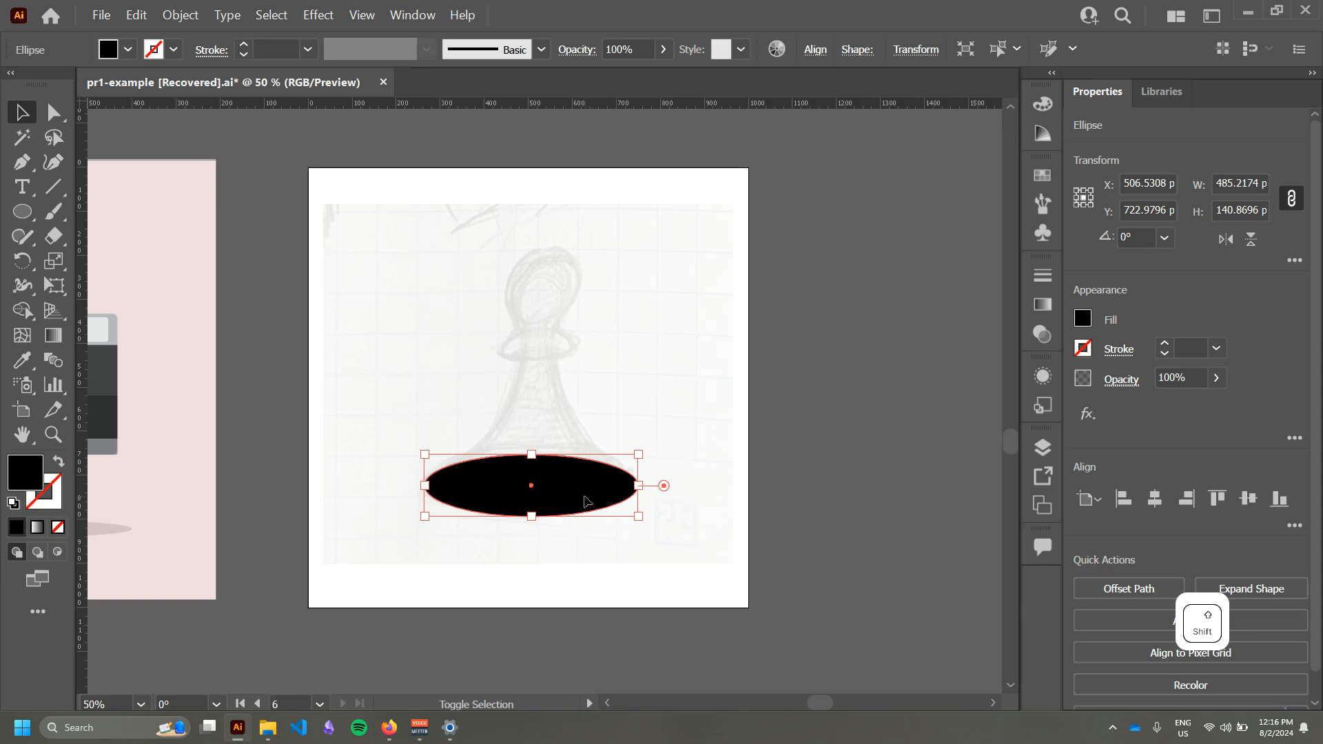
Step: Swap the base ellipse's fill and stroke so it has only a 1 pt black outline
{"action": "key", "text": "shift+x"}
{"action": "left_click", "coordinate": [803, 452]}
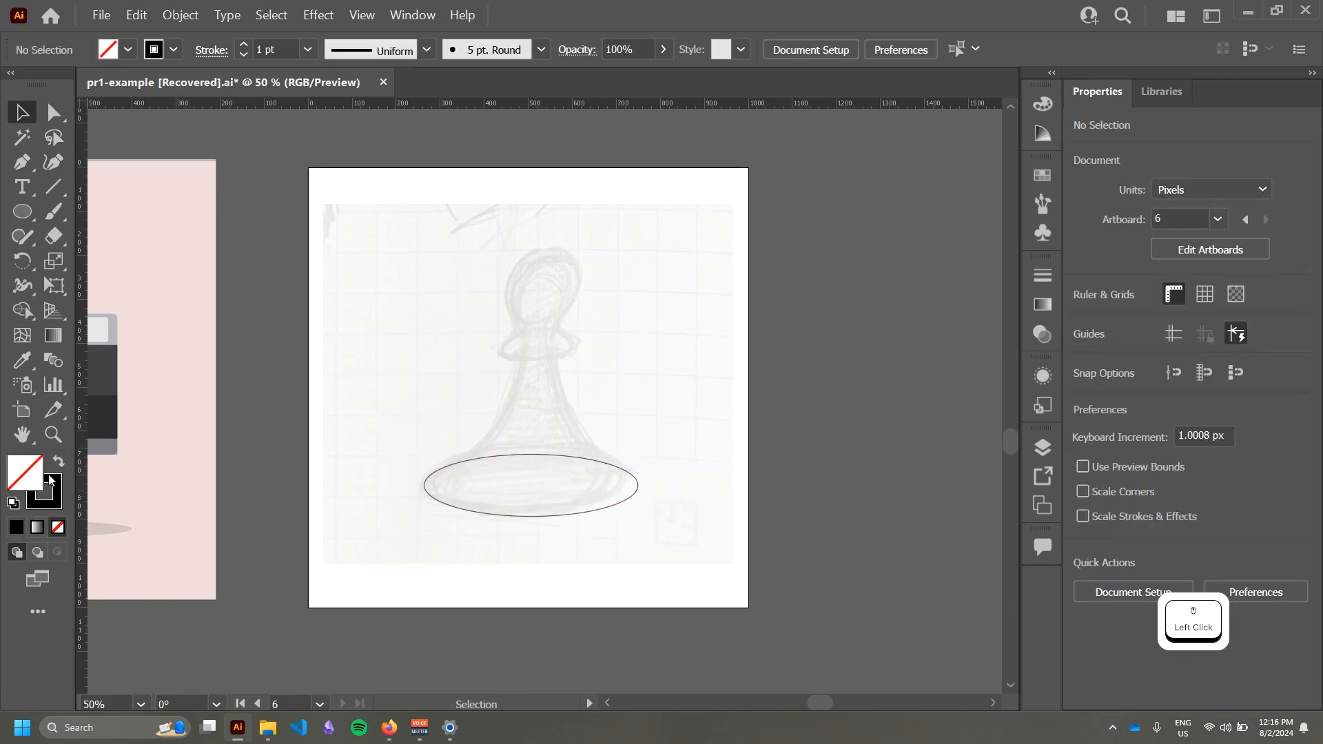
{"action": "left_click", "coordinate": [527, 517]}
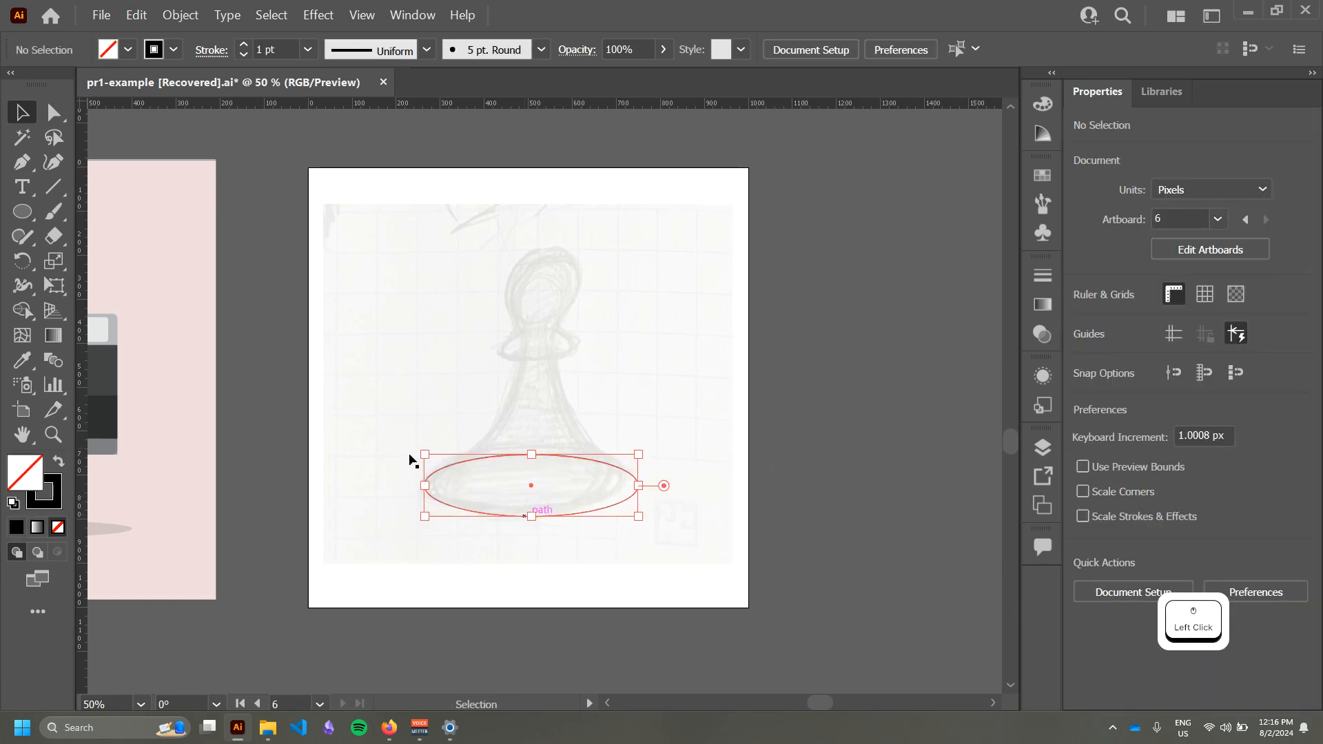
{"action": "left_click", "coordinate": [800, 417]}
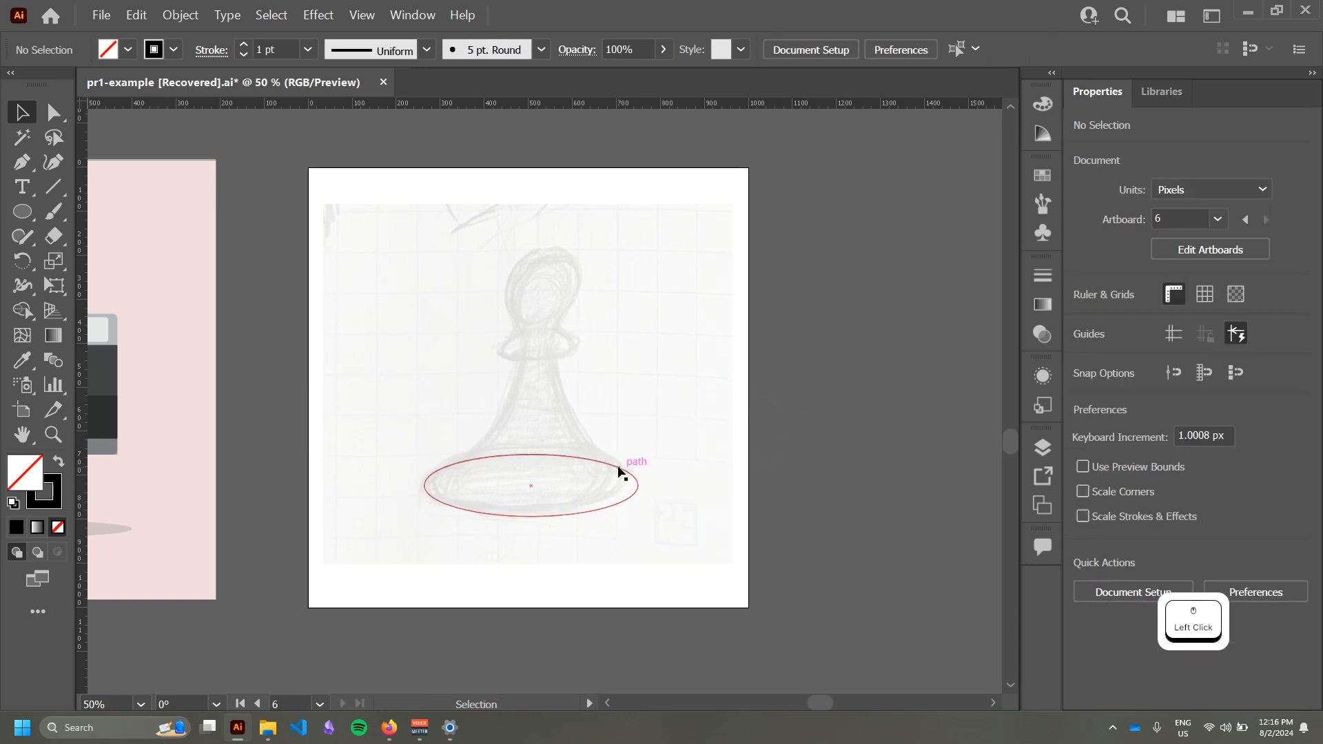
Step: Duplicate the base ellipse, scale the copy to about 93 by 27 px, and place it at the lower part of the pawn's head
{"action": "left_click", "coordinate": [599, 462]}
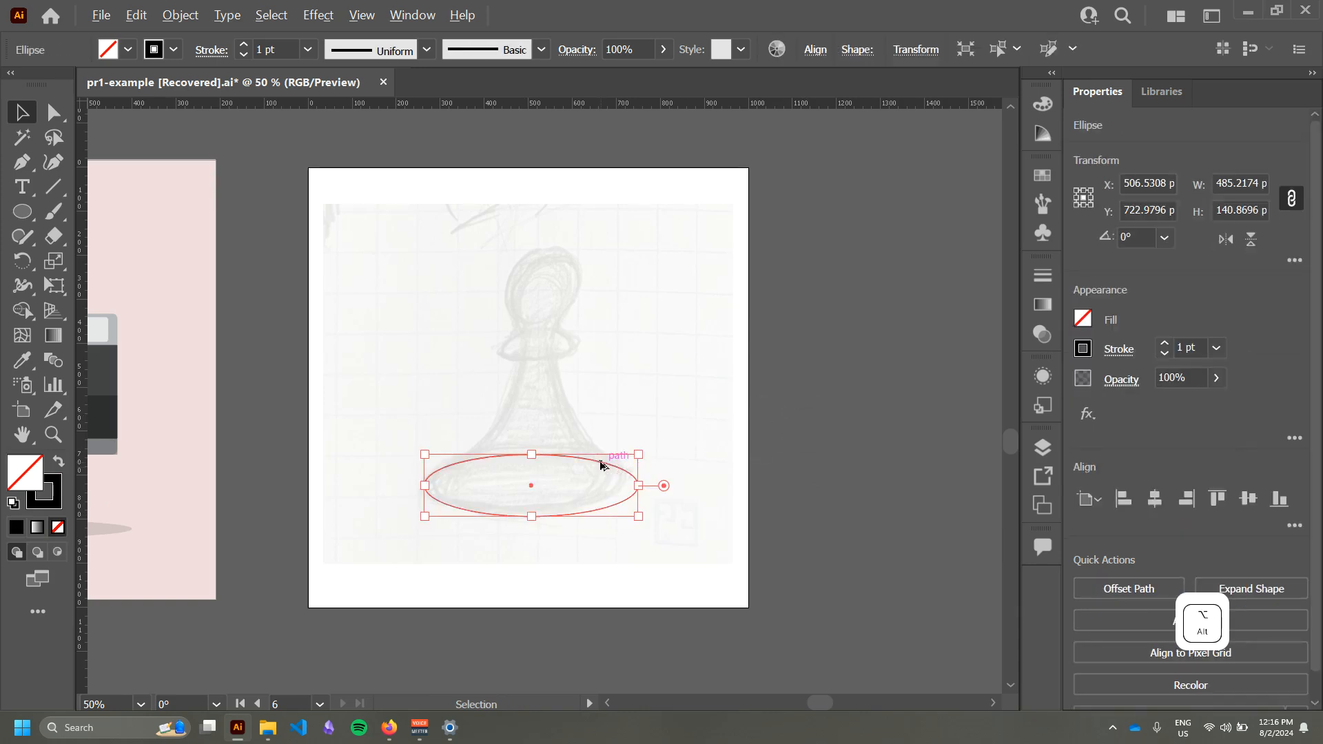
{"action": "left_click_drag", "start_coordinate": [601, 466], "coordinate": [597, 265]}
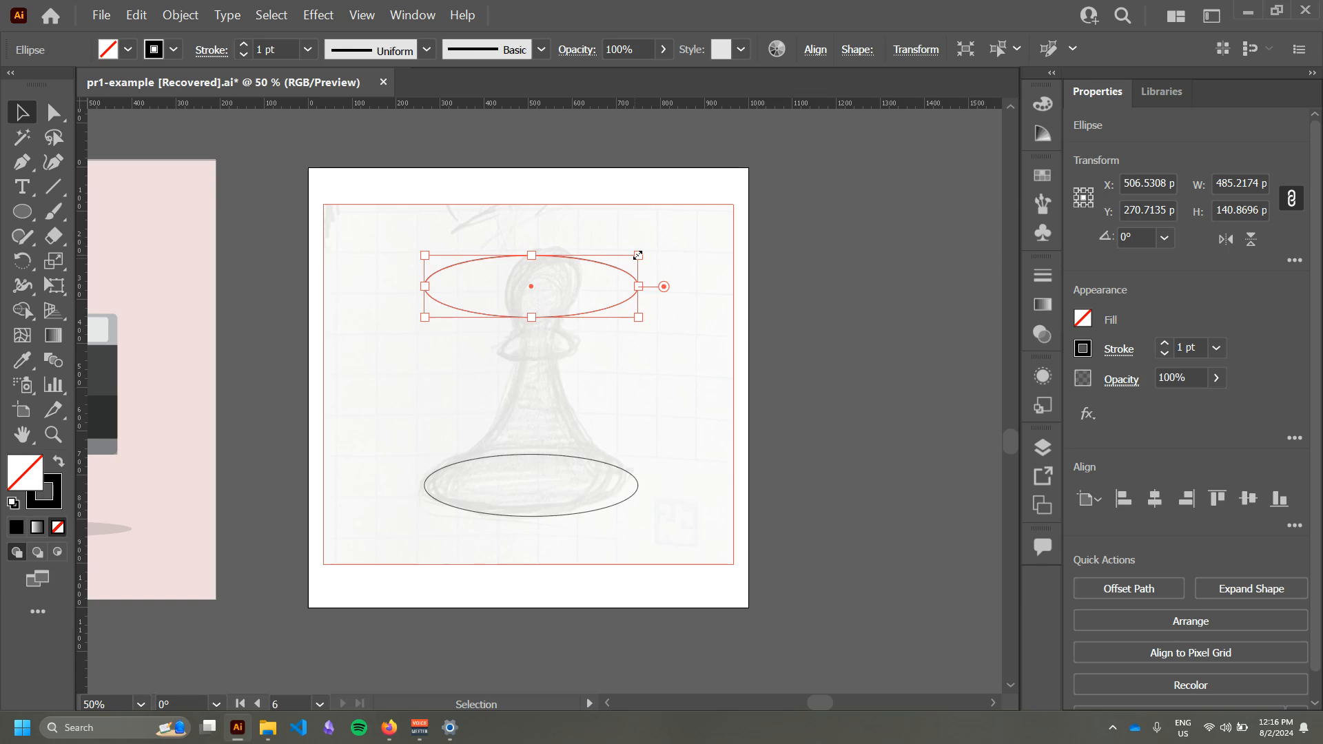
{"action": "left_click_drag", "start_coordinate": [638, 255], "coordinate": [599, 283]}
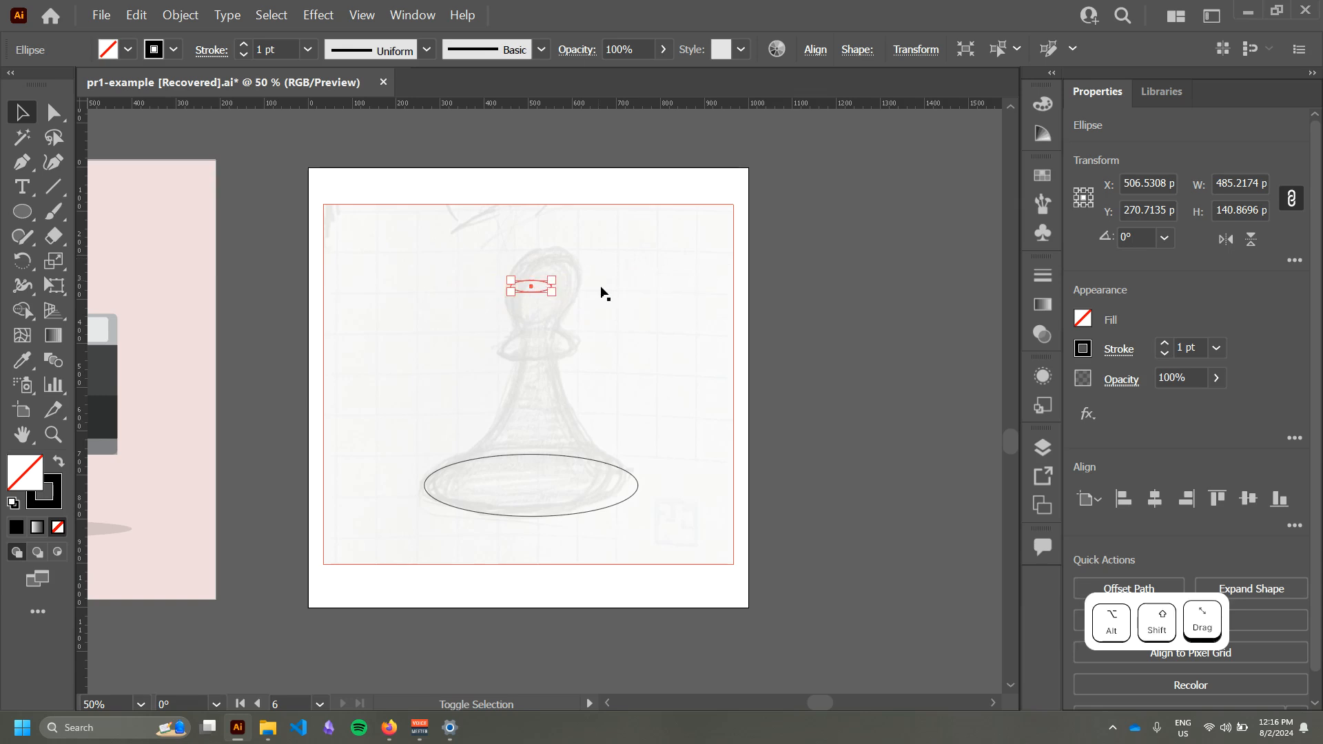
{"action": "left_click", "coordinate": [542, 272]}
{"action": "scroll", "coordinate": [543, 272], "scroll_direction": "up", "scroll_amount": 2}
{"action": "scroll", "coordinate": [652, 329], "scroll_direction": "up", "scroll_amount": 2}
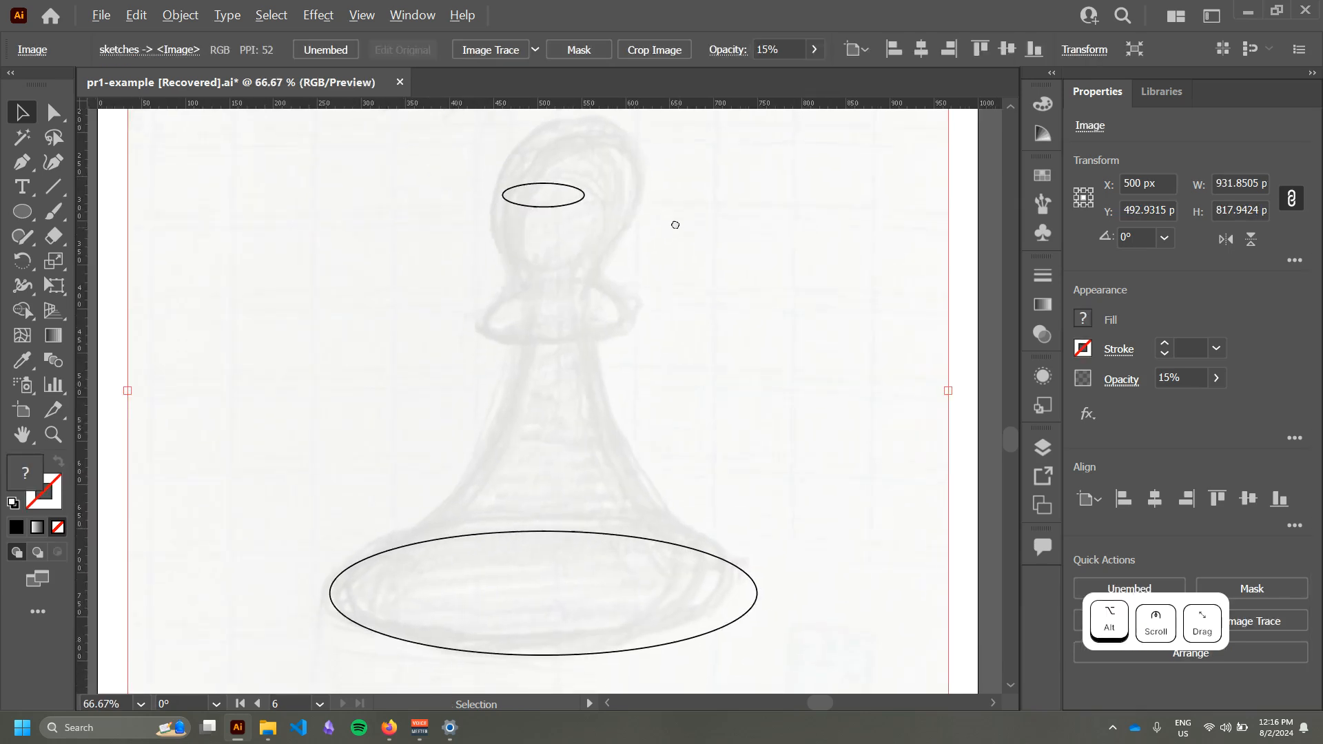
{"action": "left_click_drag", "start_coordinate": [575, 208], "coordinate": [585, 252]}
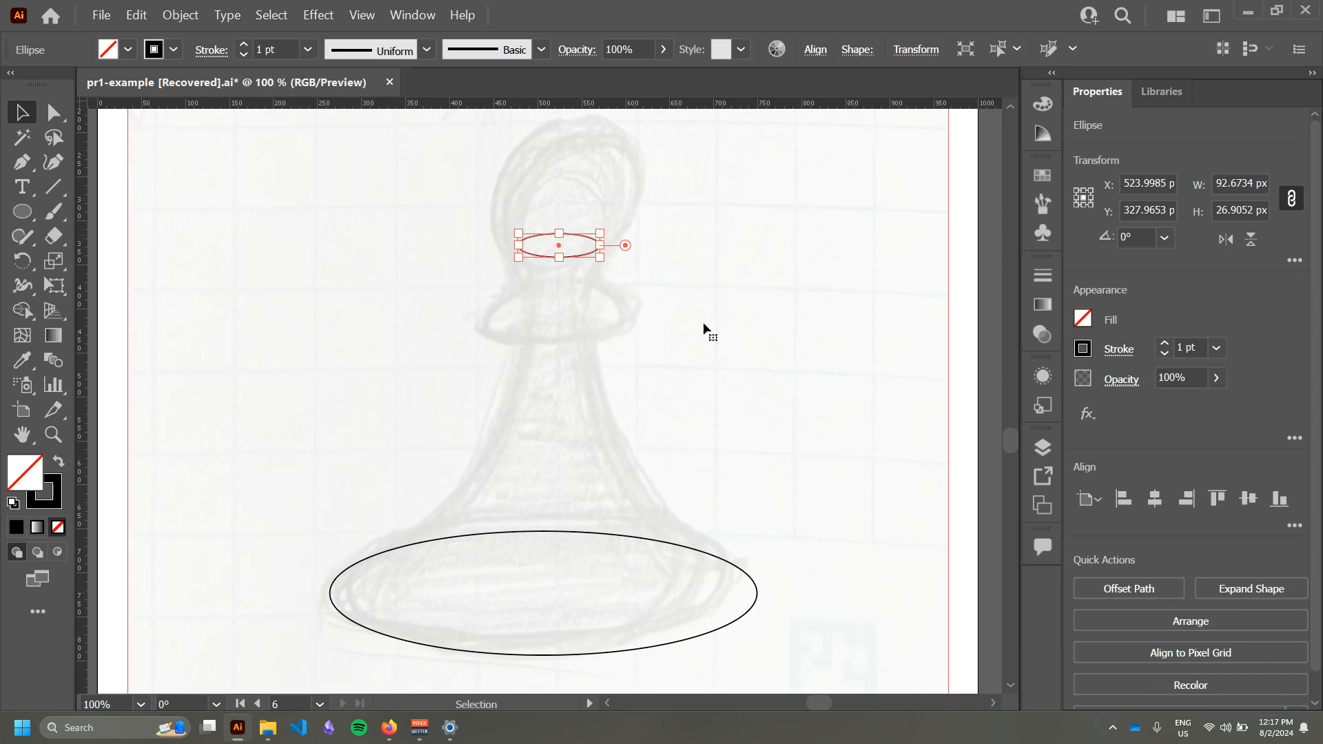
Step: Test selecting the unfilled ellipses by their interiors and outlines, finishing with the base ellipse selected
{"action": "left_click", "coordinate": [532, 258]}
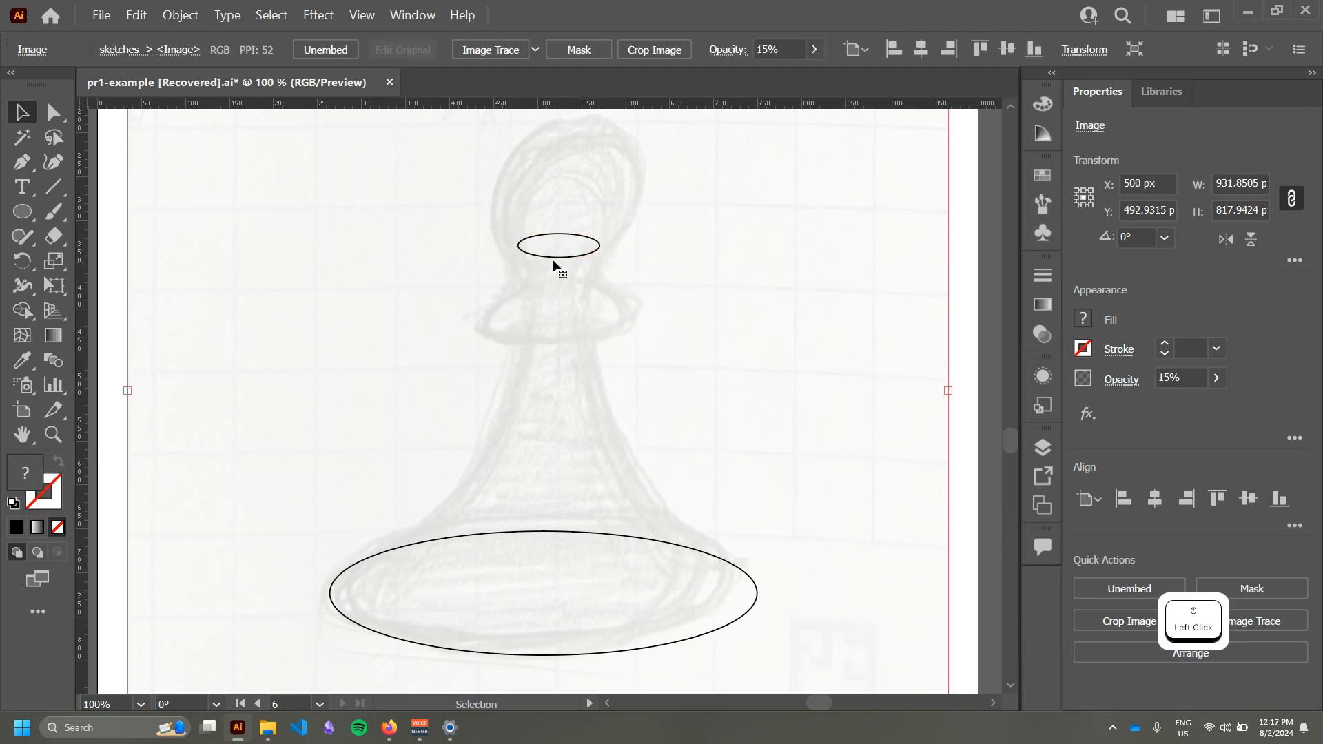
{"action": "left_click", "coordinate": [559, 244]}
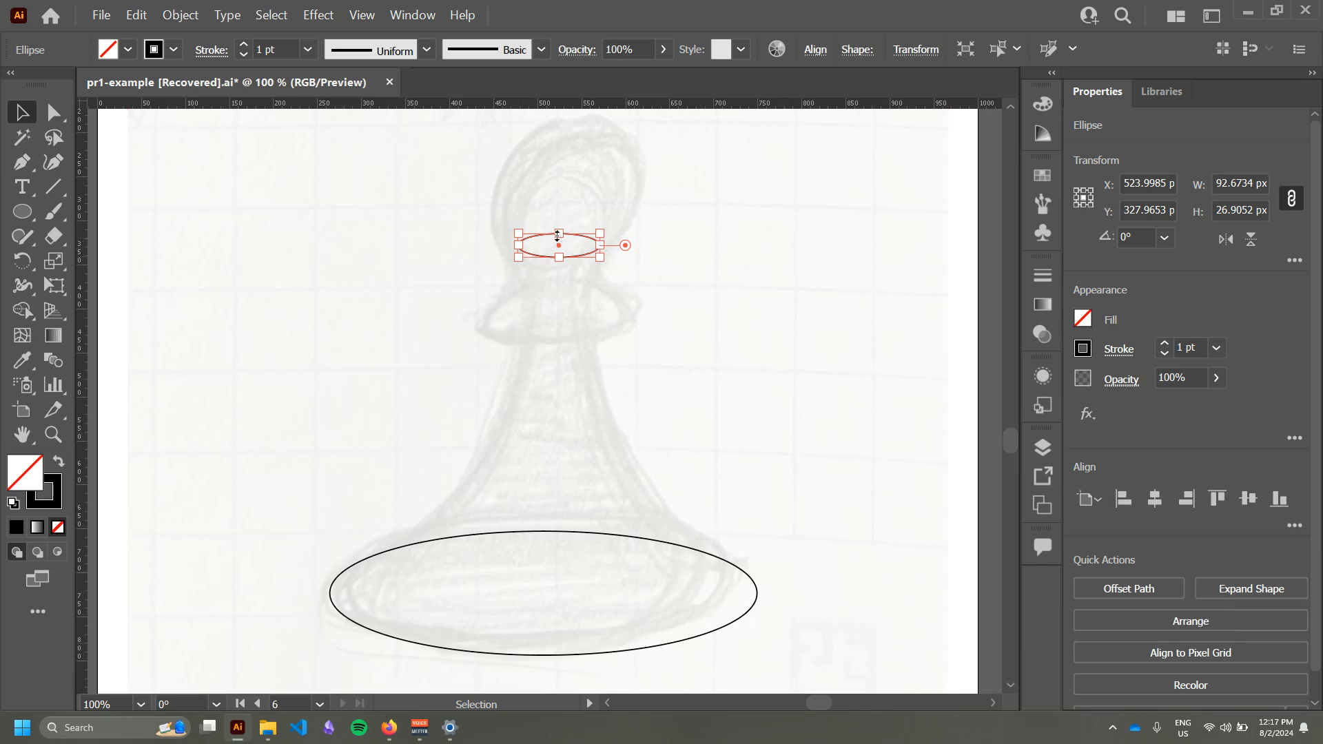
{"action": "left_click", "coordinate": [753, 296]}
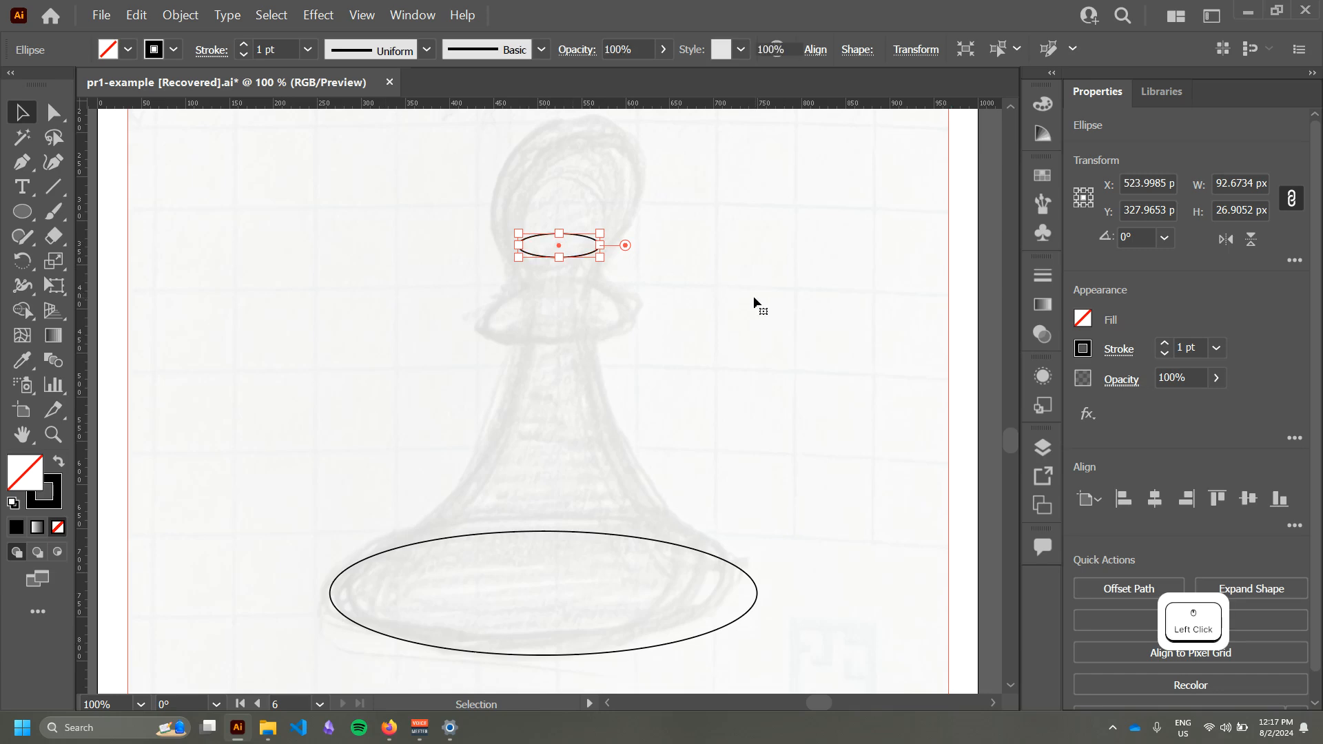
{"action": "left_click", "coordinate": [682, 616]}
{"action": "left_click", "coordinate": [728, 566]}
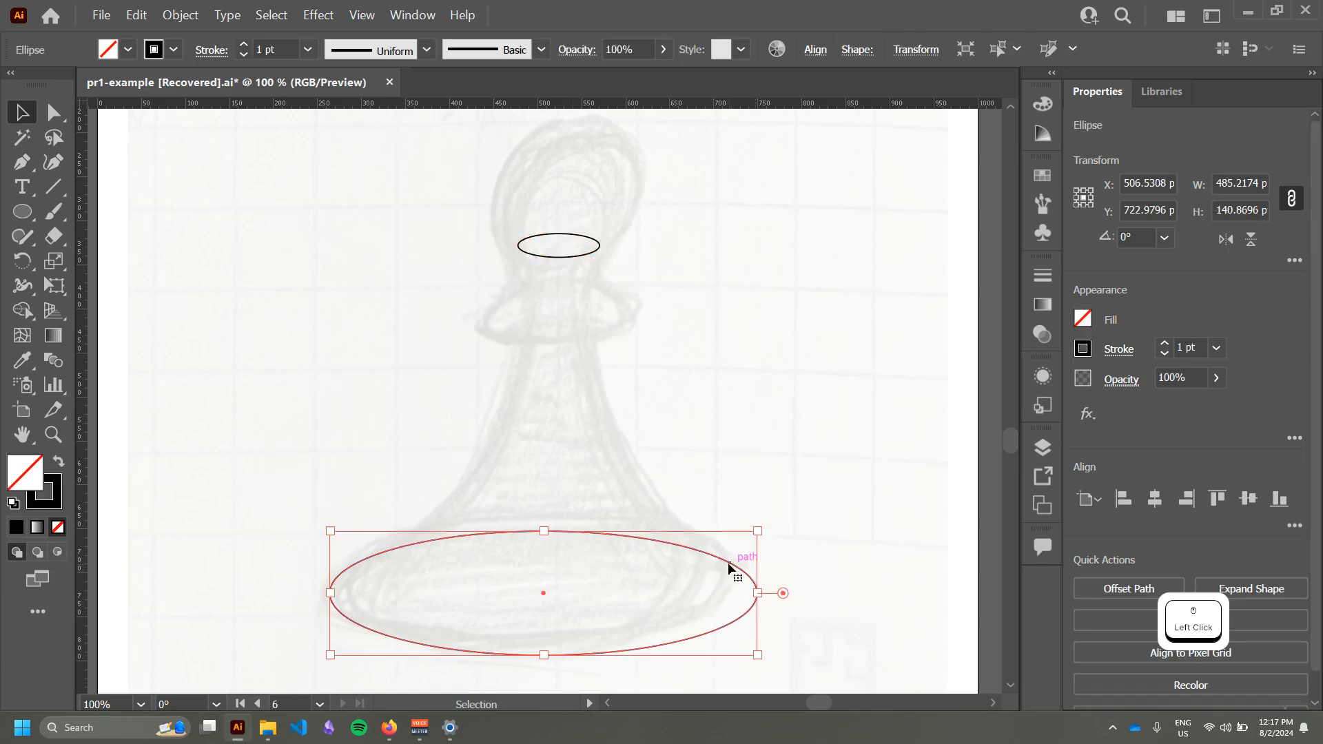
Step: Draw a path about 223 by 396 px with the Curvature tool from the base's left end to the small ellipse, bowing it inward
{"action": "left_click", "coordinate": [592, 427]}
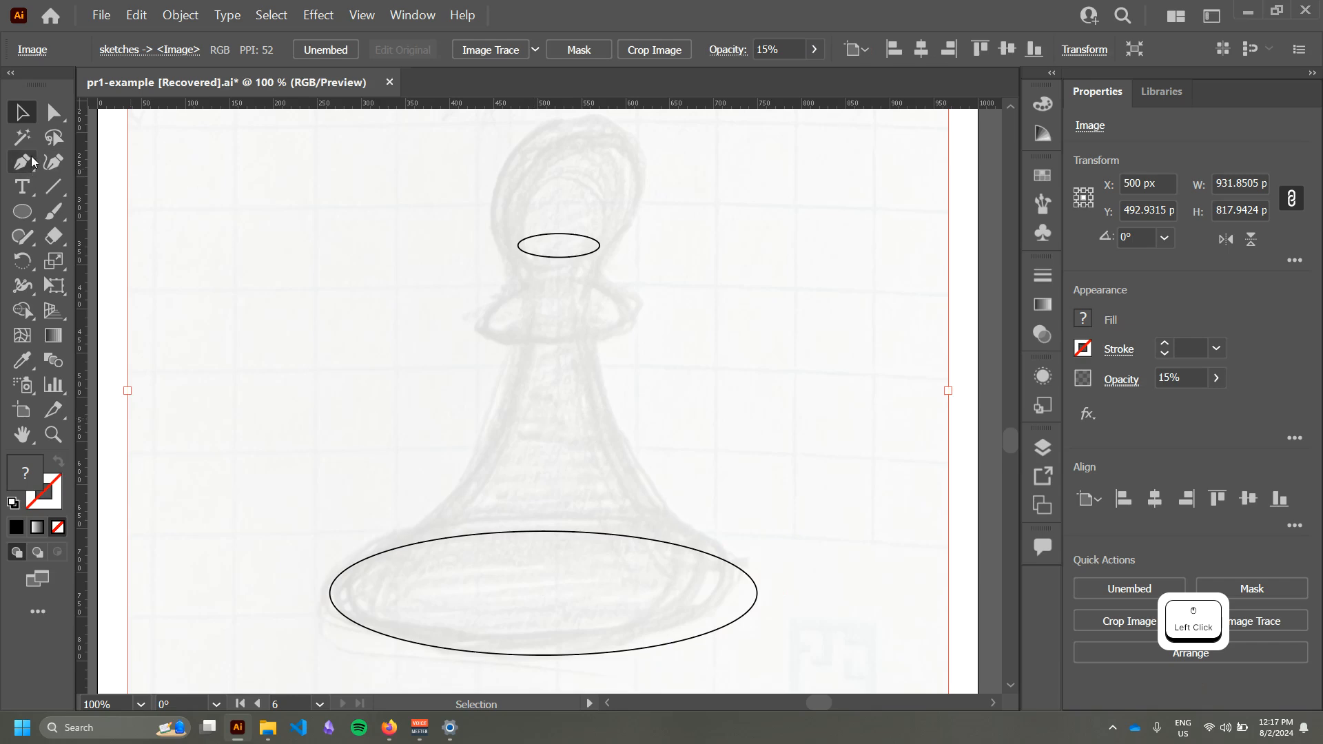
{"action": "left_click", "coordinate": [57, 160]}
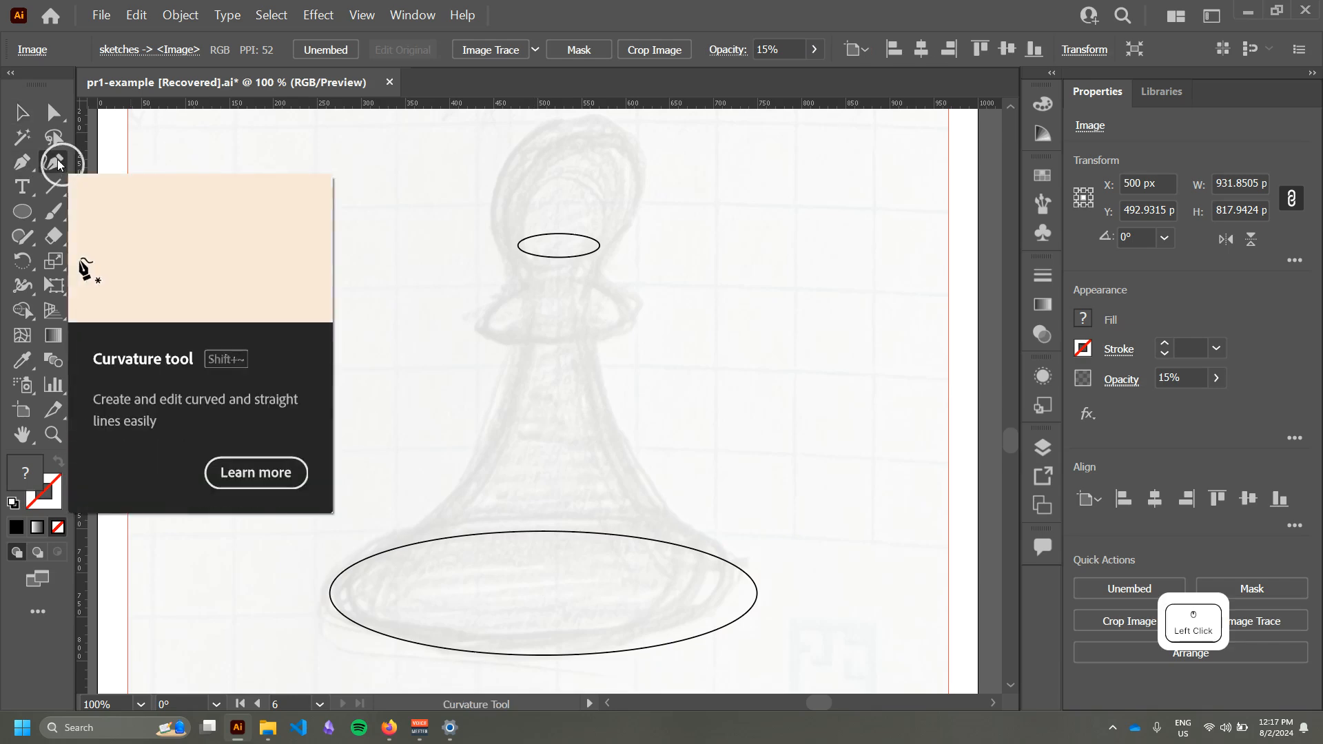
{"action": "left_click", "coordinate": [331, 594]}
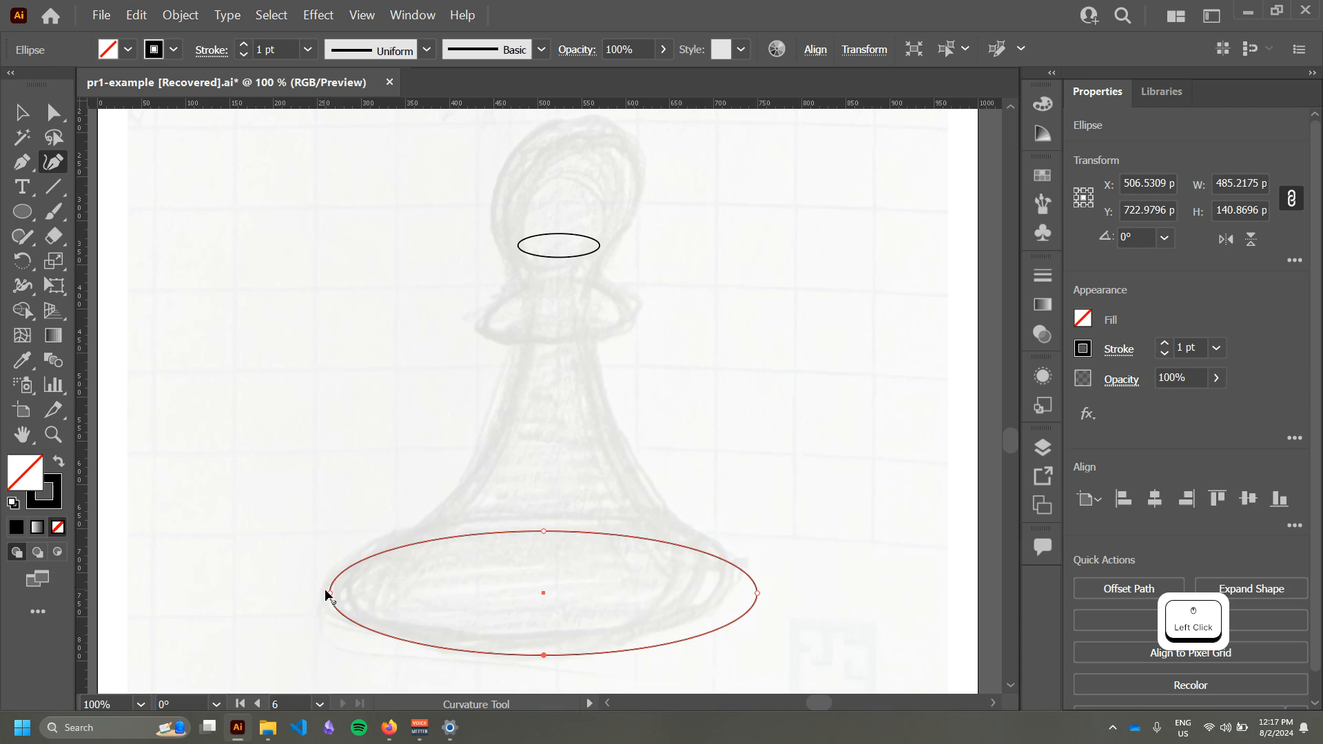
{"action": "left_click", "coordinate": [378, 502]}
{"action": "key", "text": "ctrl+z"}
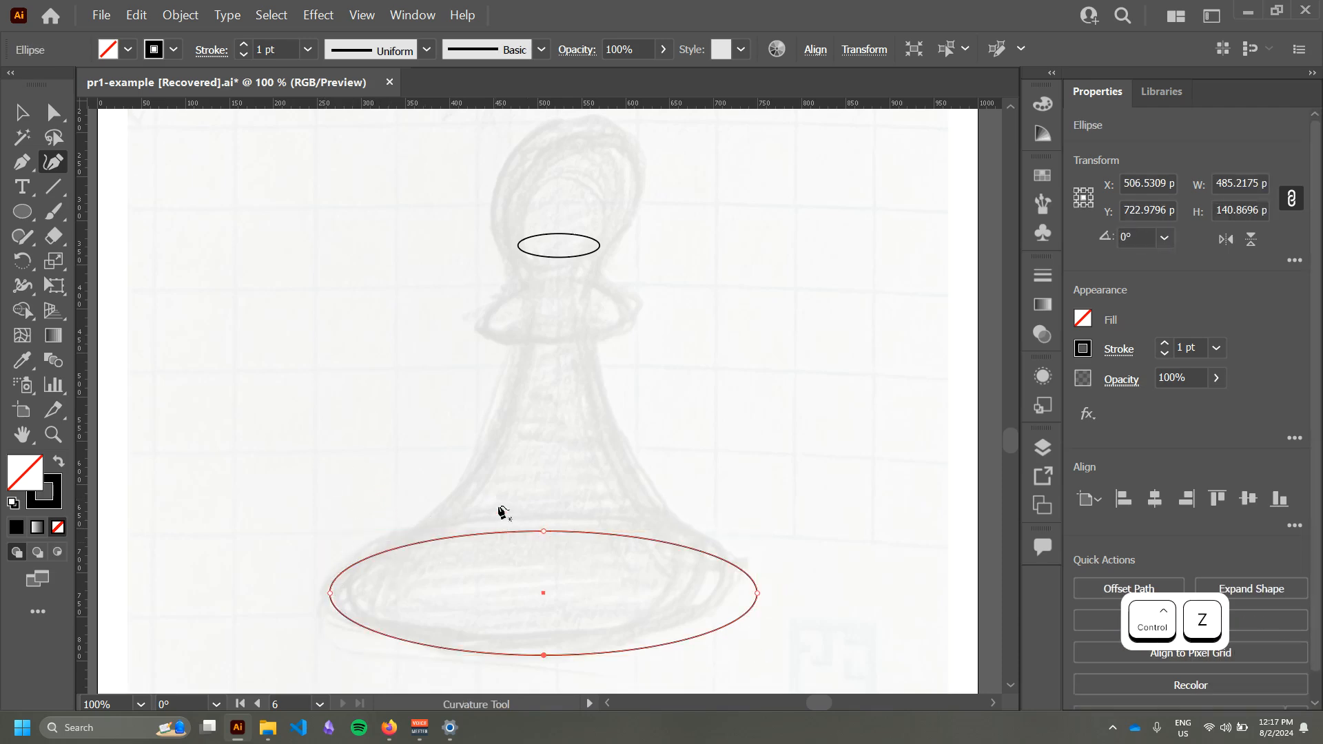
{"action": "left_click", "coordinate": [317, 591]}
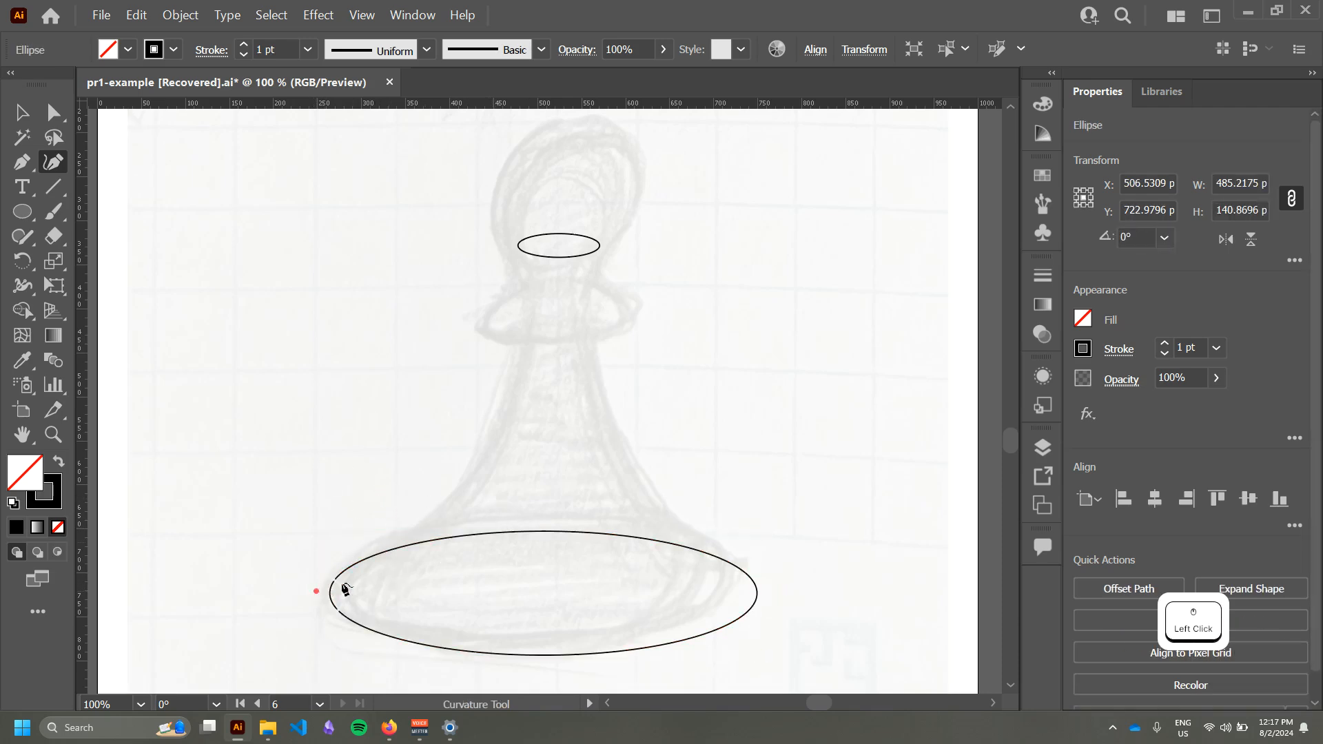
{"action": "left_click", "coordinate": [513, 243]}
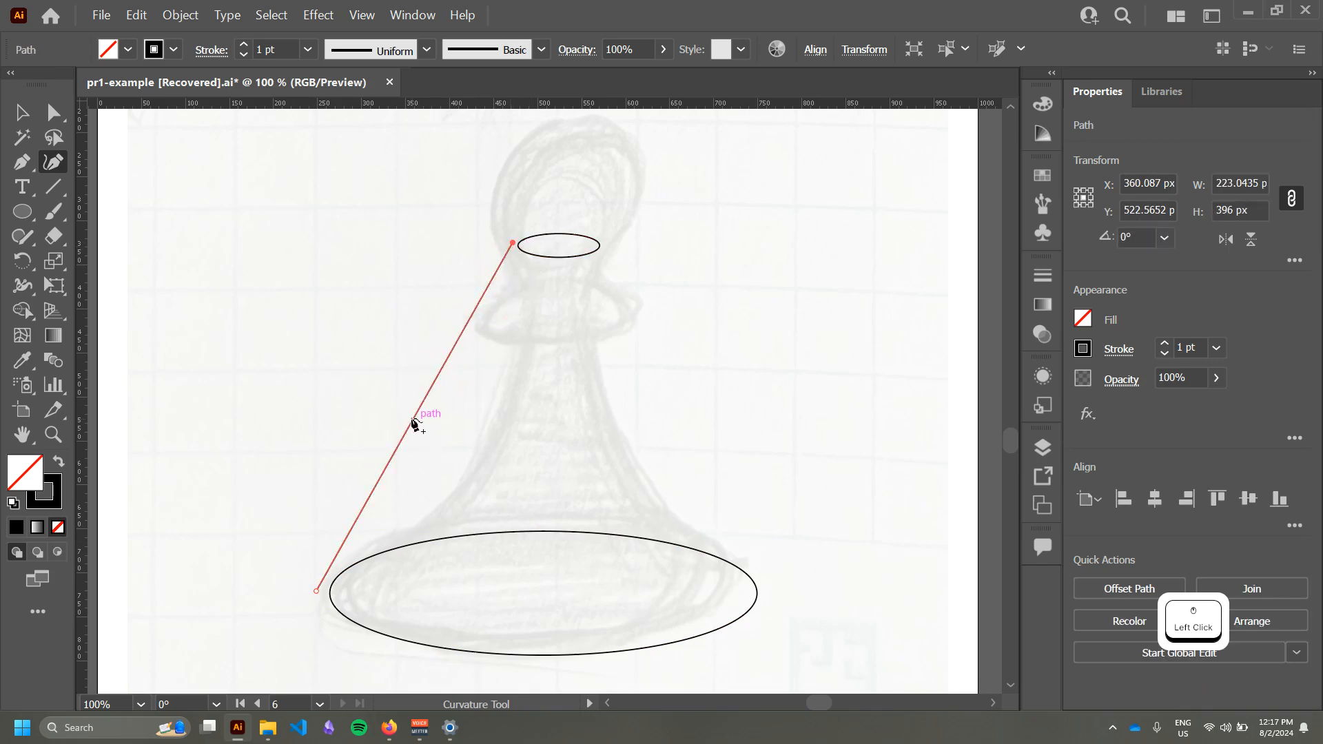
{"action": "left_click_drag", "start_coordinate": [415, 421], "coordinate": [481, 448]}
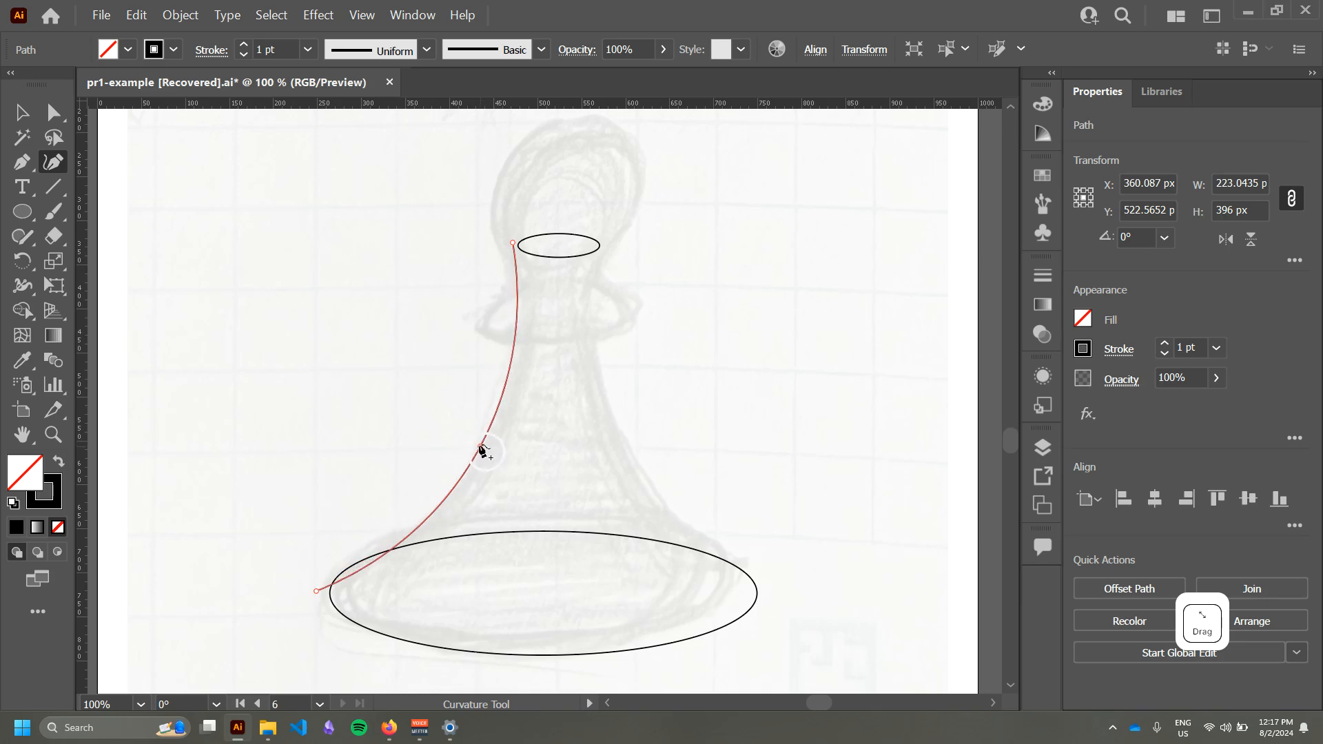
Step: Move the curve's two endpoints onto the left ends of the small upper ellipse and the base ellipse, then finish the path
{"action": "left_click", "coordinate": [519, 247]}
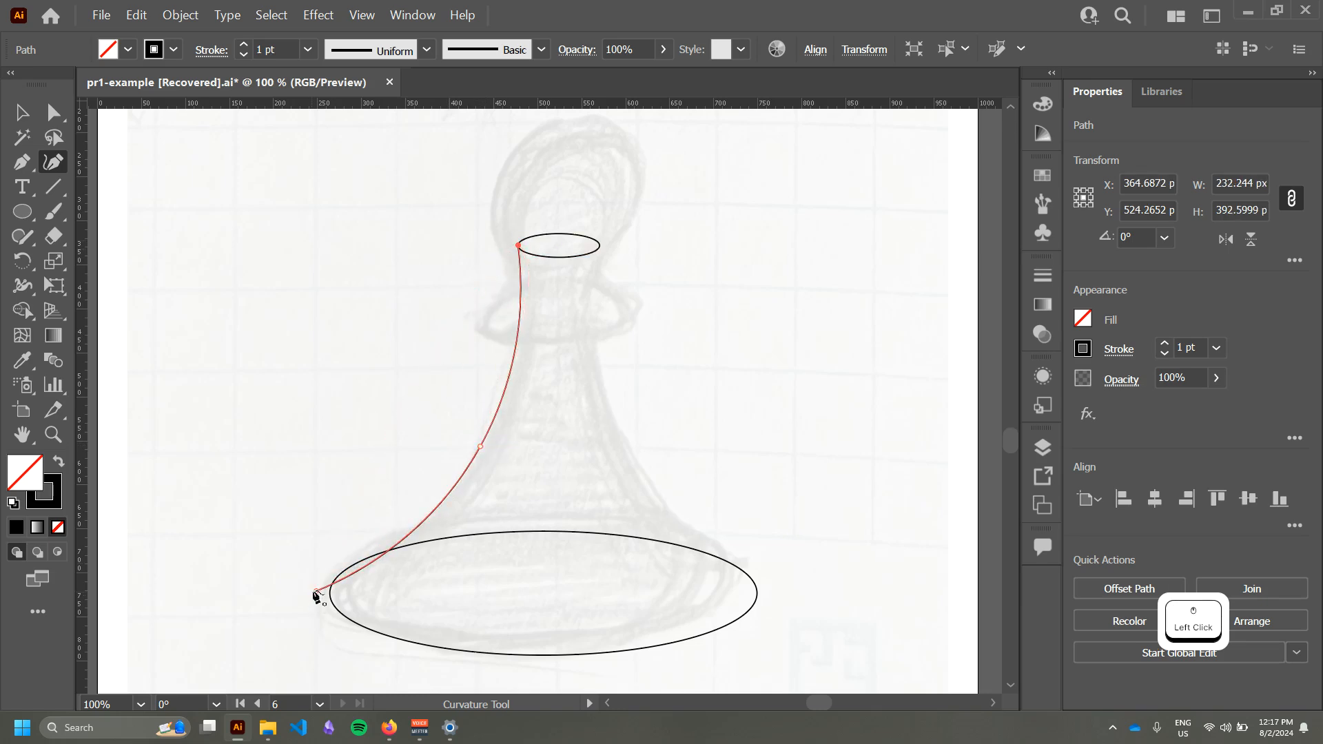
{"action": "mouse_move", "coordinate": [318, 591]}
{"action": "left_mouse_down"}
{"action": "mouse_move", "coordinate": [544, 600]}
{"action": "mouse_move", "coordinate": [331, 589]}
{"action": "left_mouse_up"}
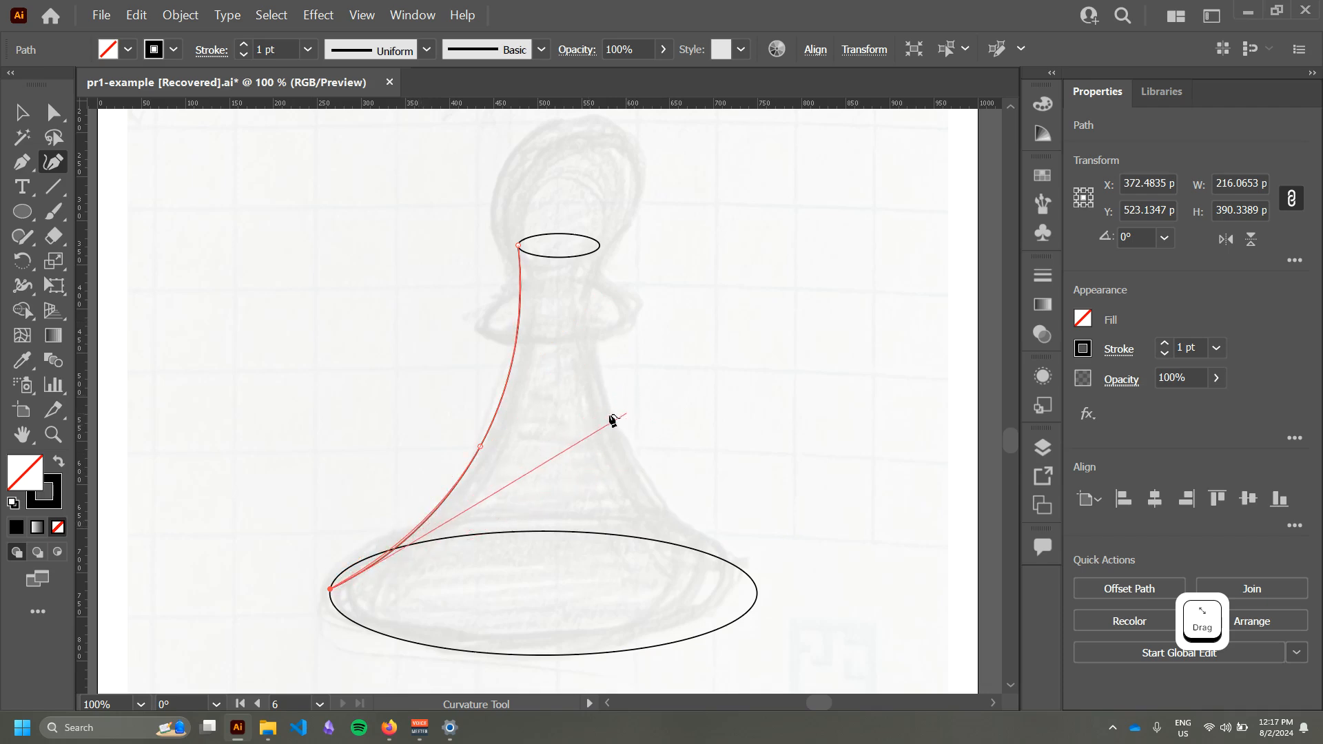
{"action": "key", "text": "v"}
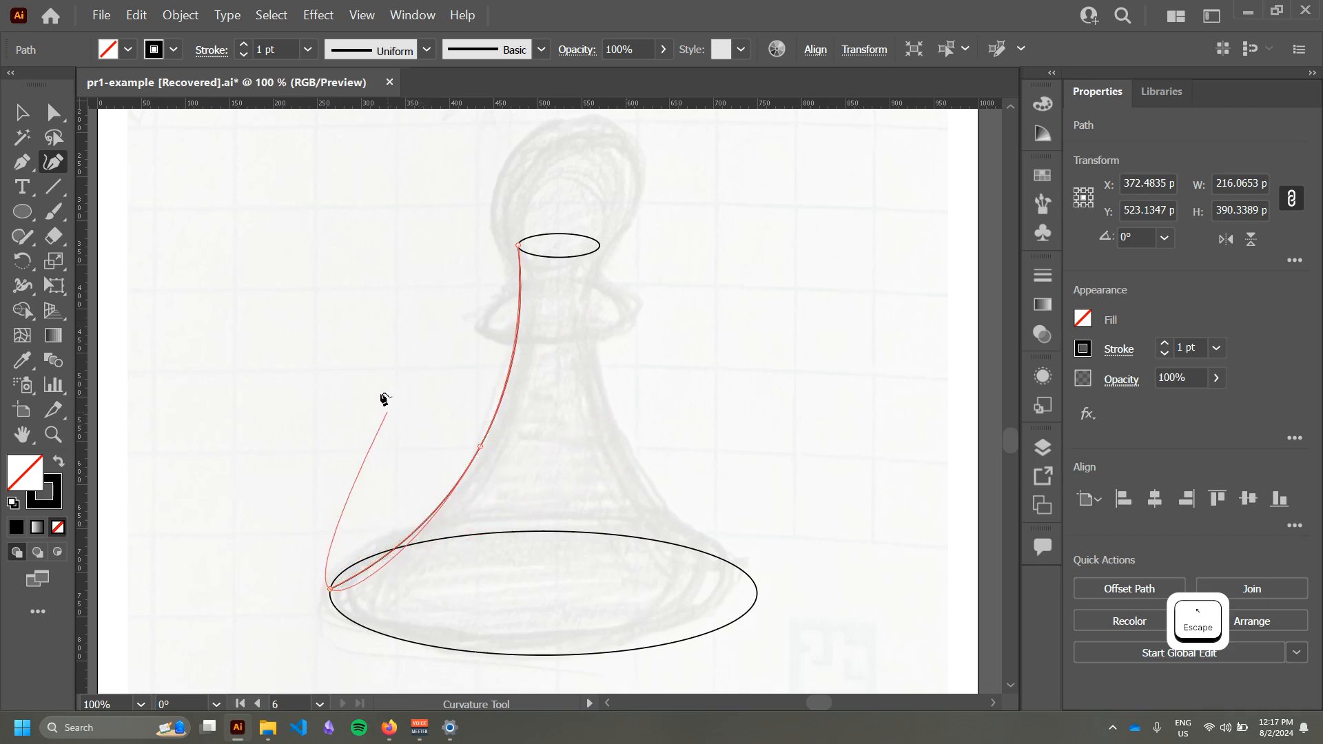
{"action": "left_click", "coordinate": [378, 369]}
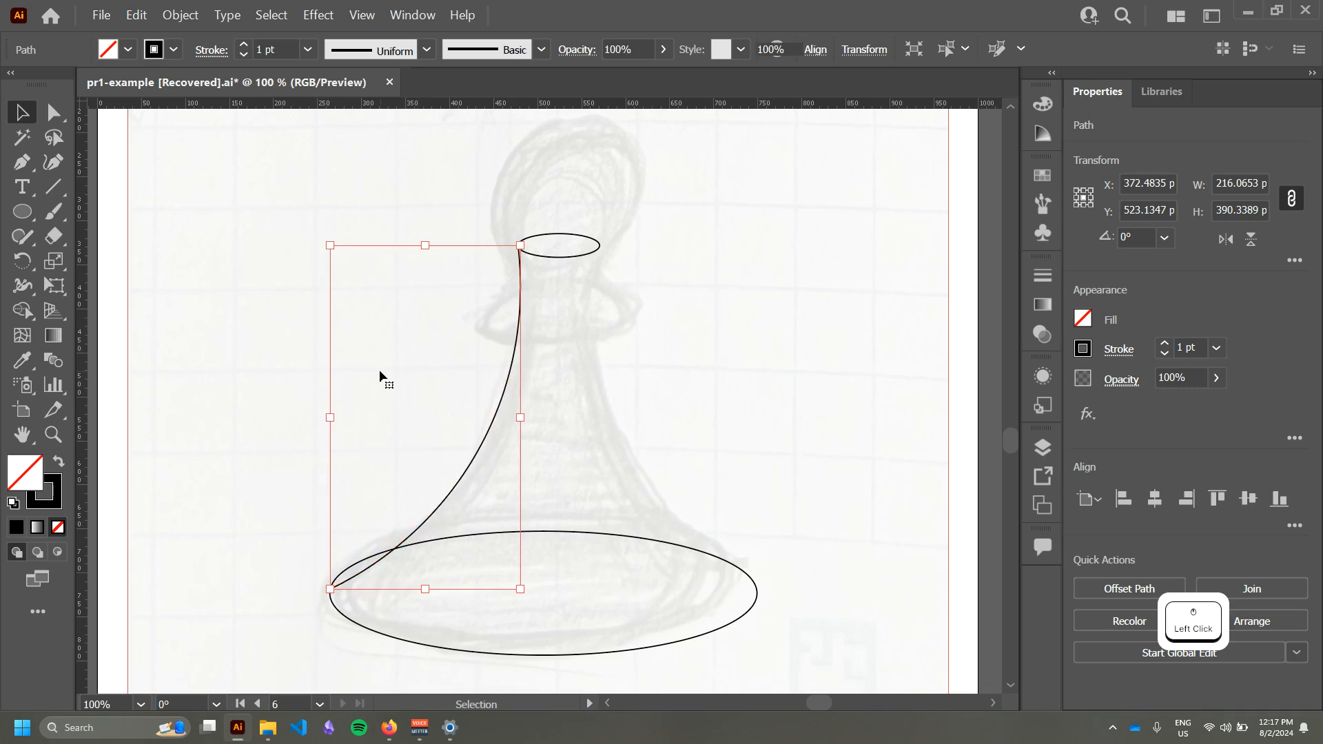
Step: Duplicate the side curve, flip the copy horizontally, and place it at the small ellipse's right end as the pawn's other side
{"action": "left_click", "coordinate": [500, 409]}
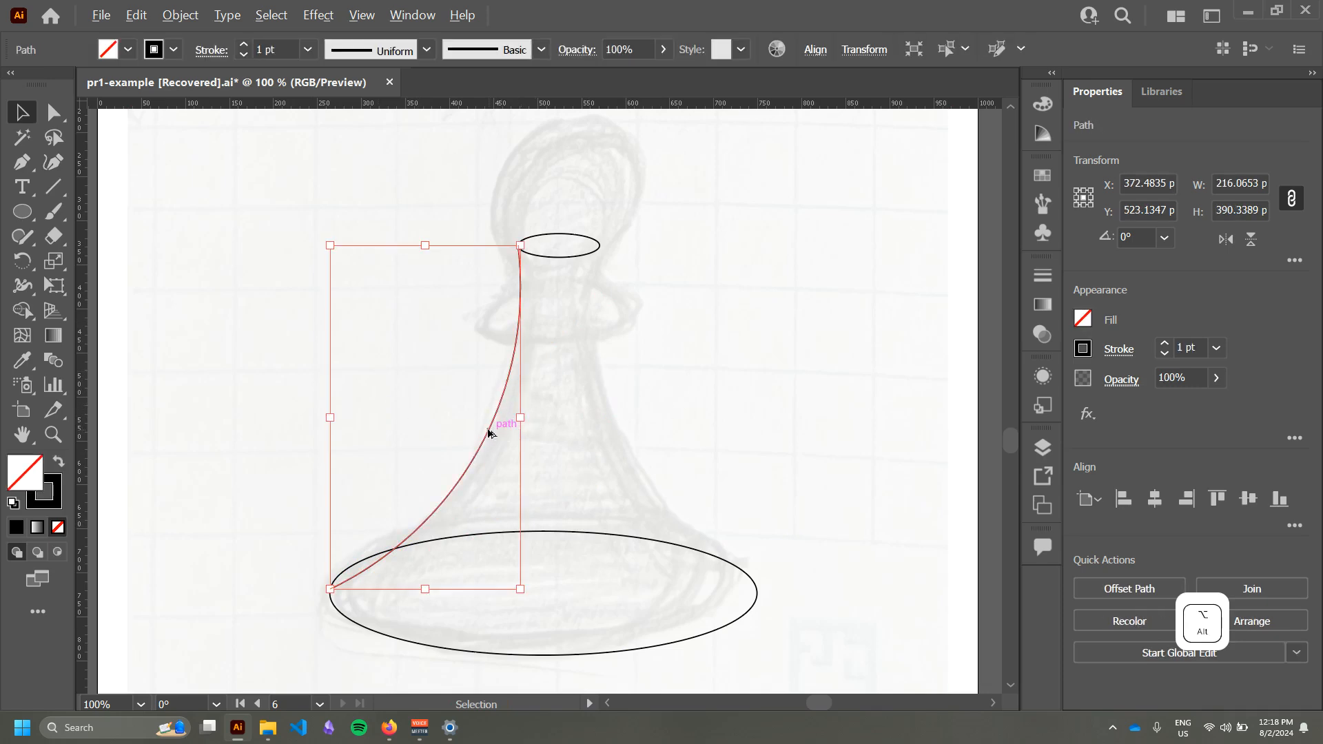
{"action": "left_click_drag", "start_coordinate": [489, 433], "coordinate": [742, 442]}
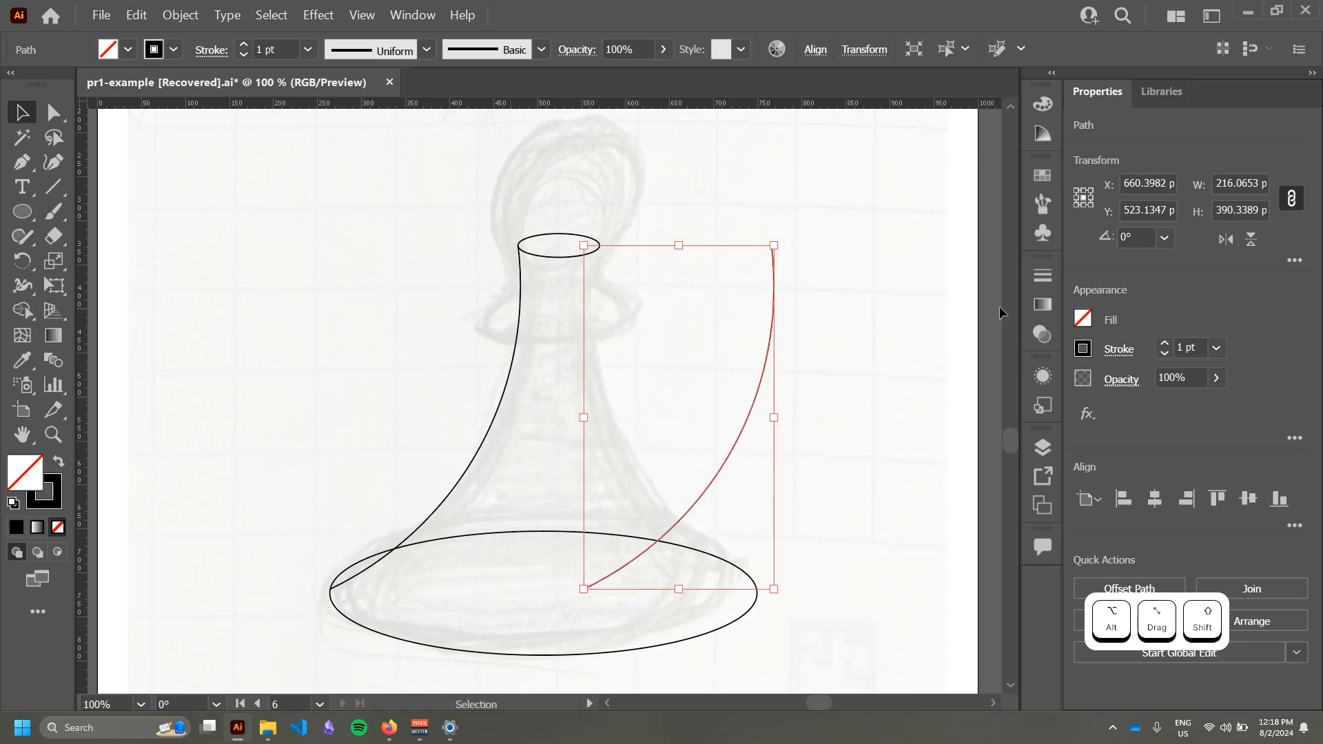
{"action": "left_click", "coordinate": [1226, 240]}
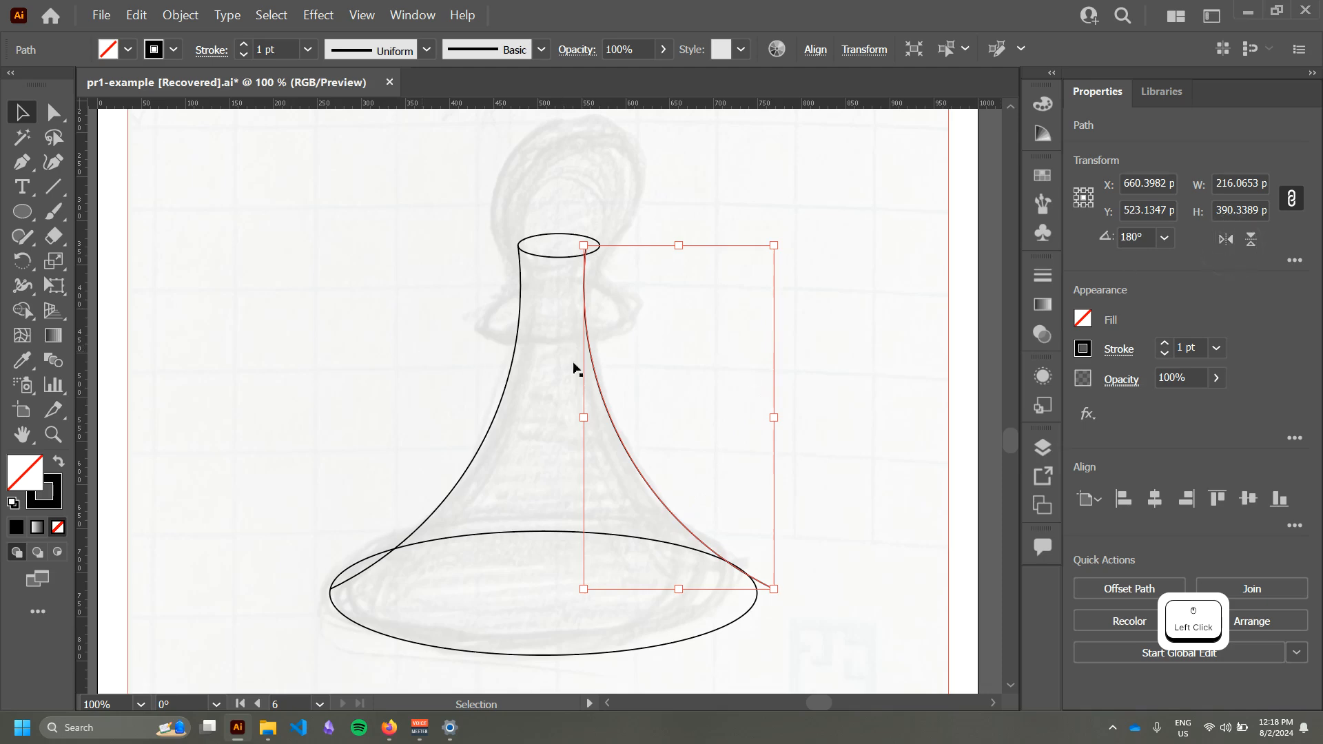
{"action": "left_click_drag", "start_coordinate": [624, 434], "coordinate": [635, 439]}
{"action": "left_click", "coordinate": [832, 402]}
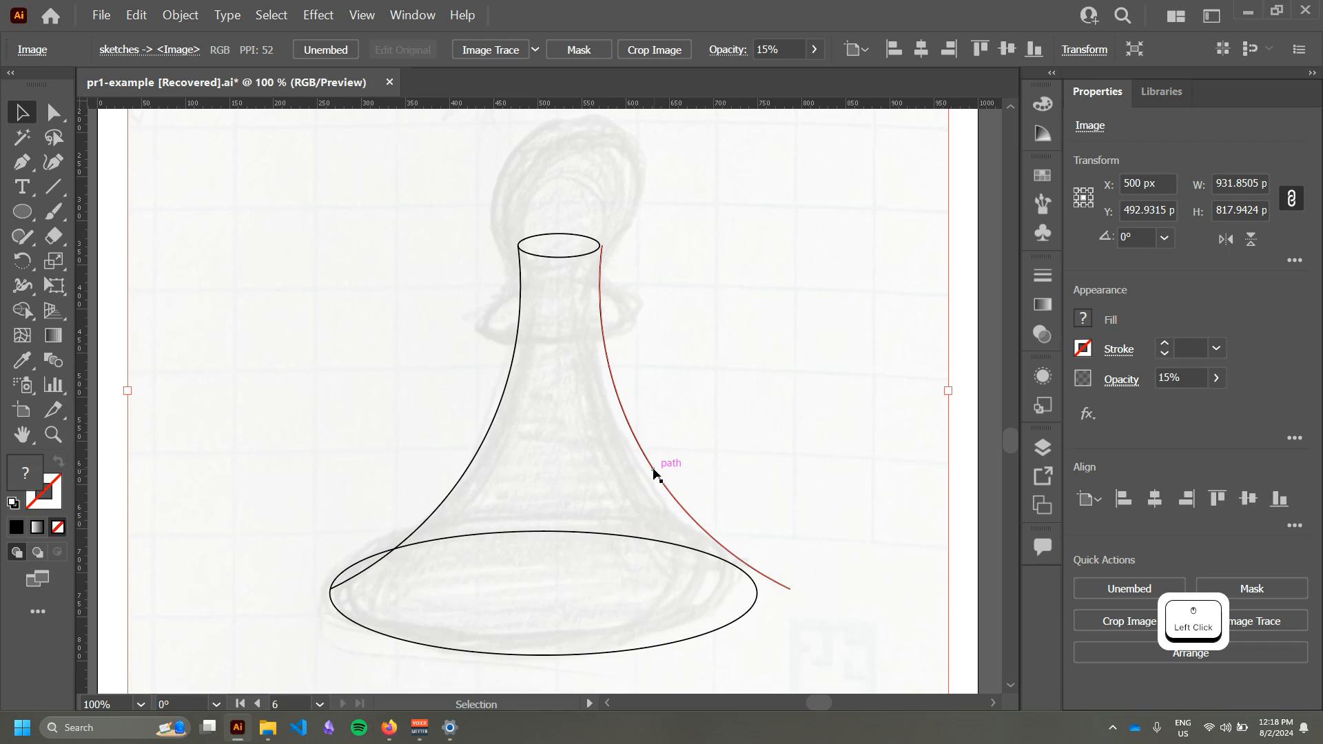
Step: Shift the base ellipse slightly right and widen it to about 520 px so its right end meets the mirrored curve
{"action": "left_click_drag", "start_coordinate": [654, 472], "coordinate": [652, 475]}
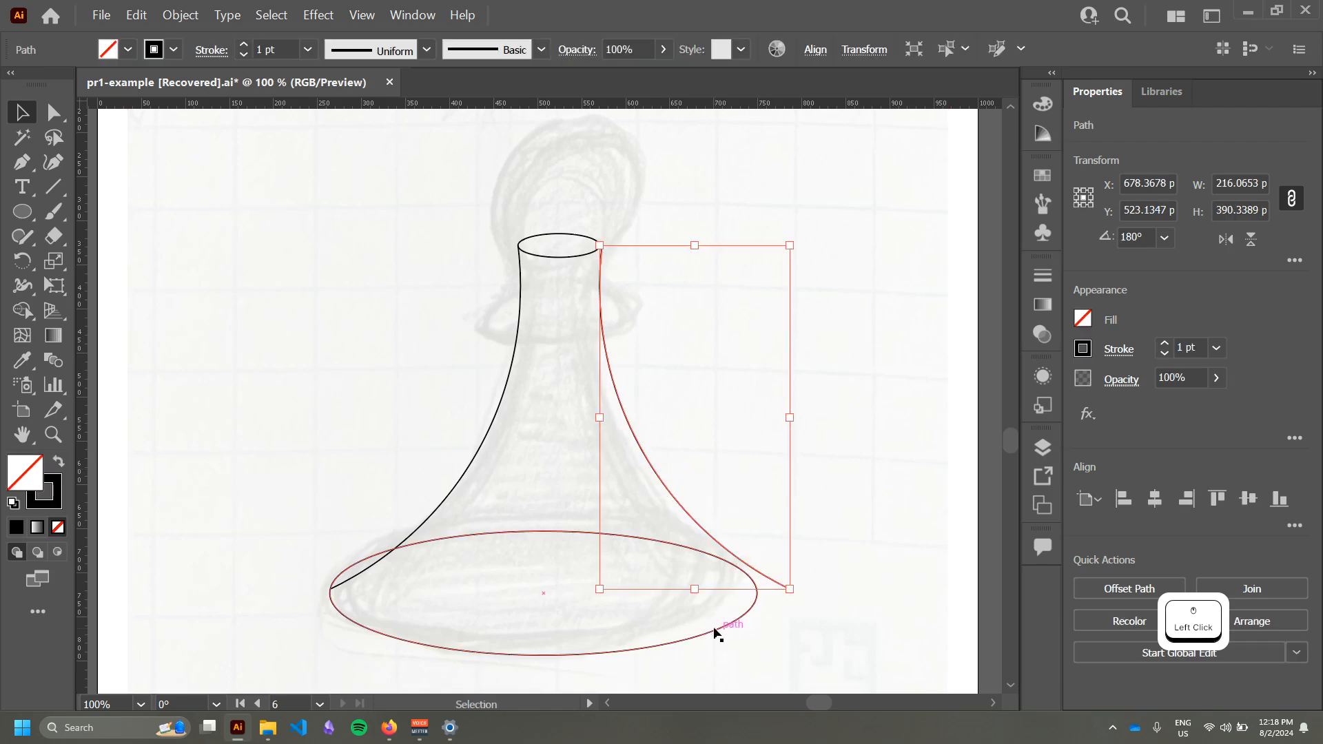
{"action": "mouse_move", "coordinate": [718, 628]}
{"action": "left_mouse_down"}
{"action": "mouse_move", "coordinate": [731, 632]}
{"action": "mouse_move", "coordinate": [748, 522]}
{"action": "mouse_move", "coordinate": [800, 423]}
{"action": "mouse_move", "coordinate": [697, 638]}
{"action": "mouse_move", "coordinate": [716, 630]}
{"action": "left_mouse_up"}
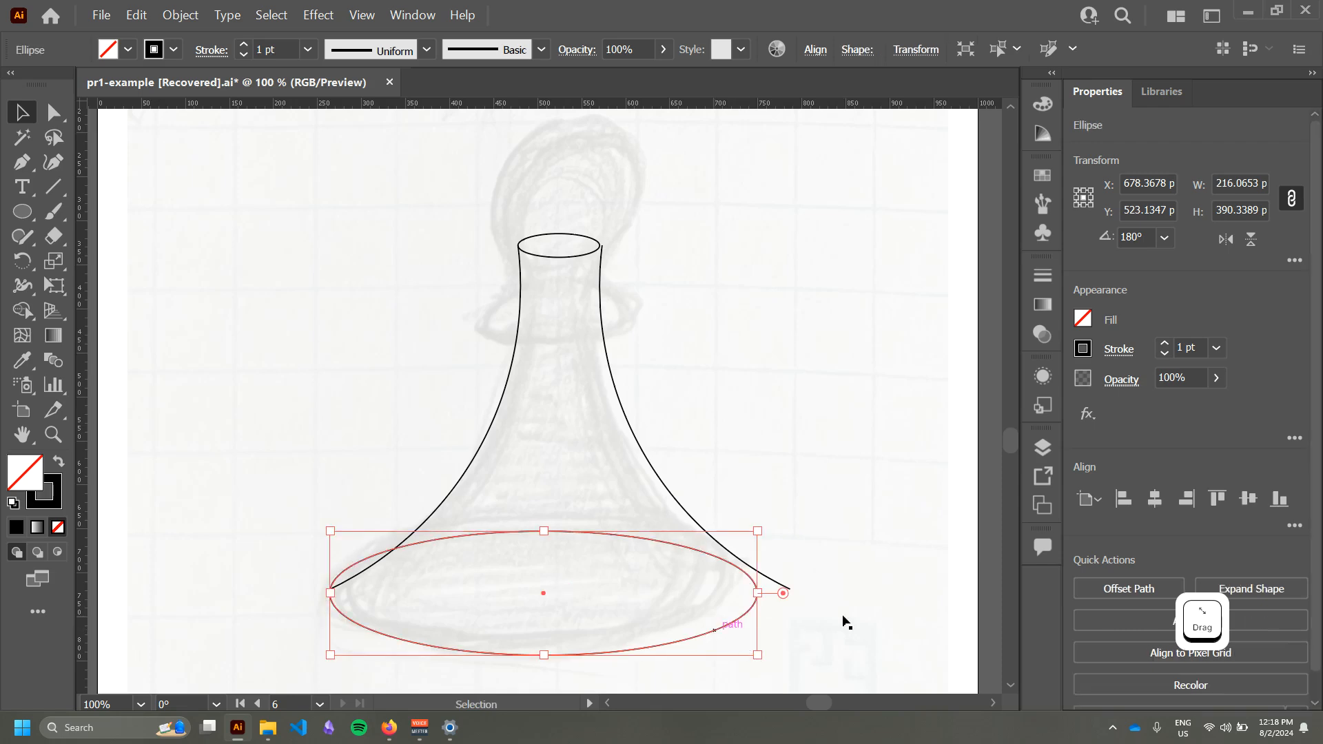
{"action": "left_click", "coordinate": [818, 399]}
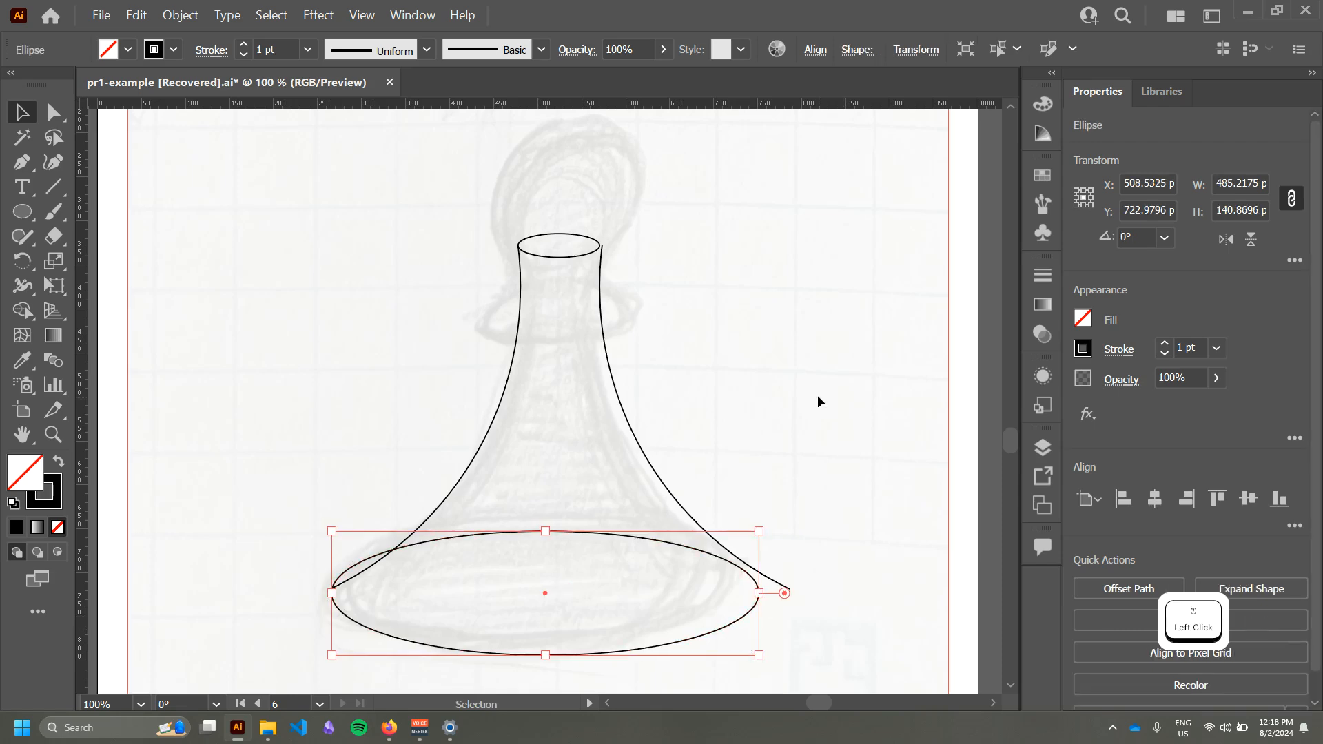
{"action": "left_click", "coordinate": [760, 604]}
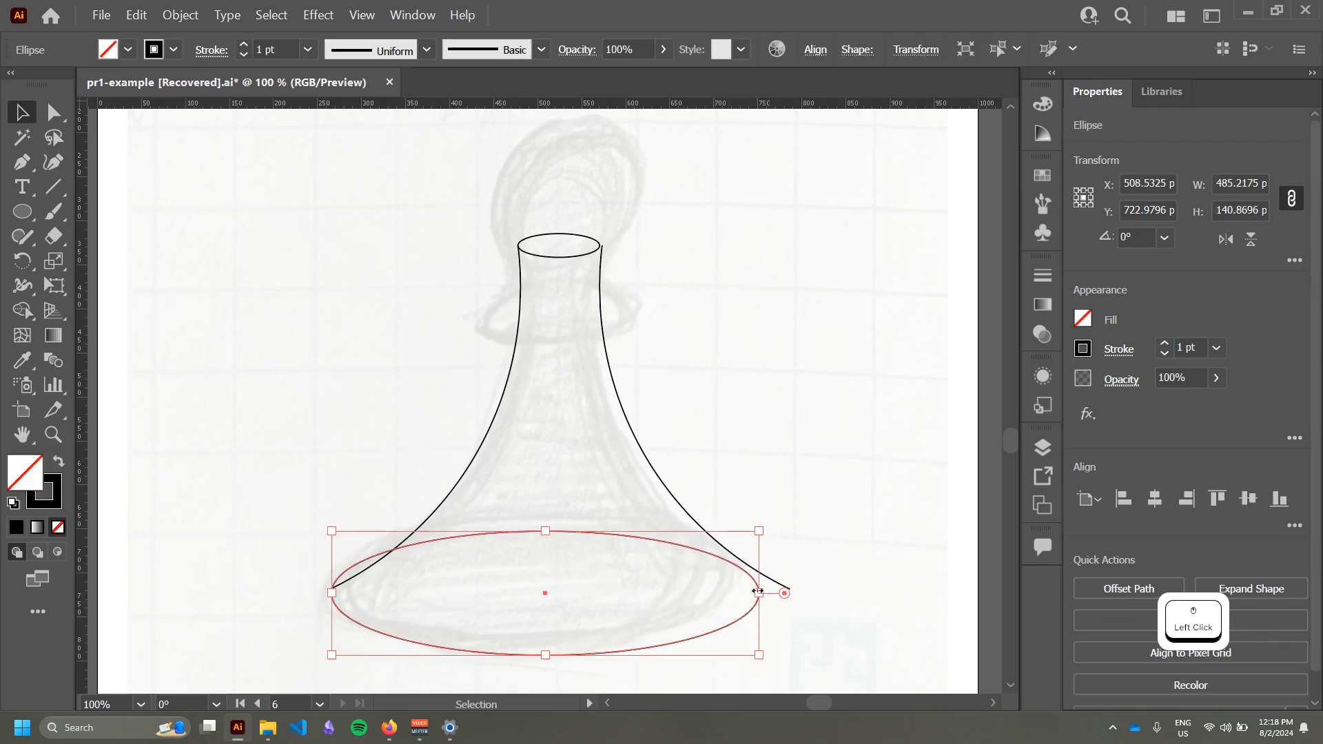
{"action": "left_click_drag", "start_coordinate": [758, 592], "coordinate": [791, 591]}
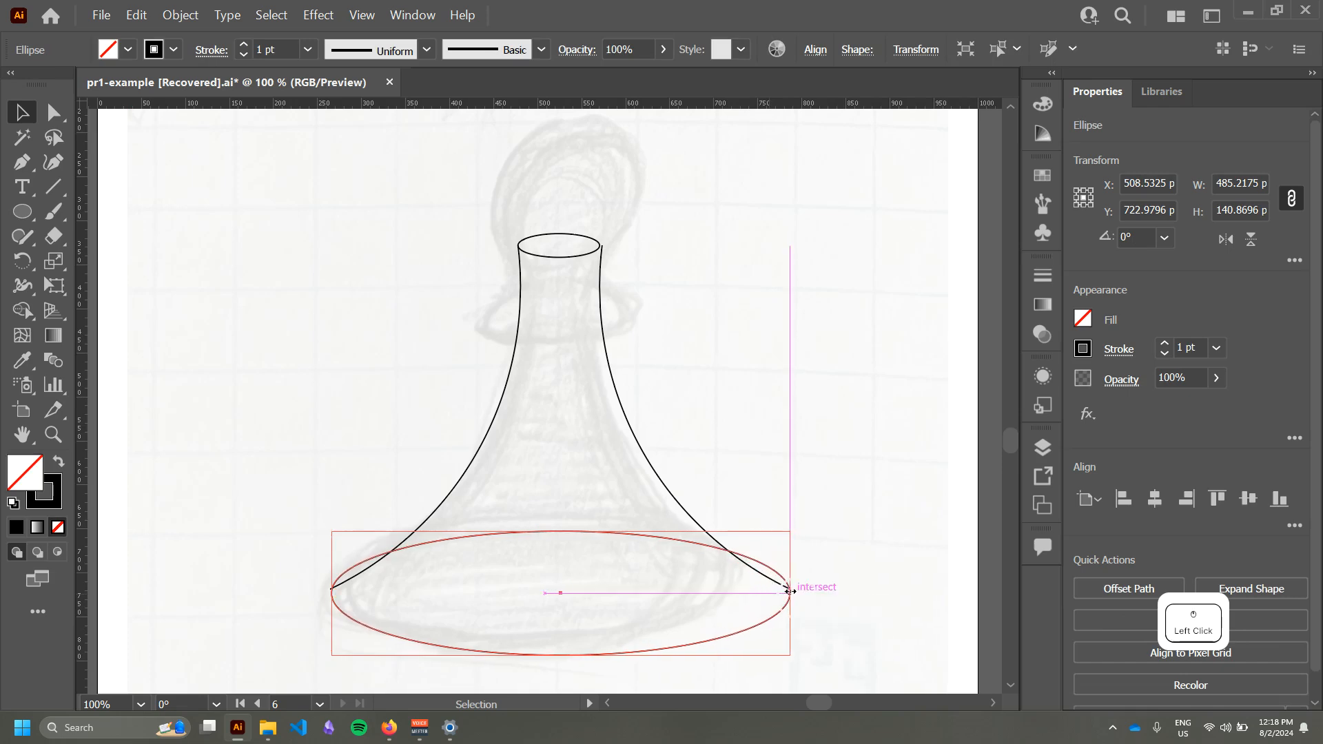
{"action": "left_click", "coordinate": [340, 439]}
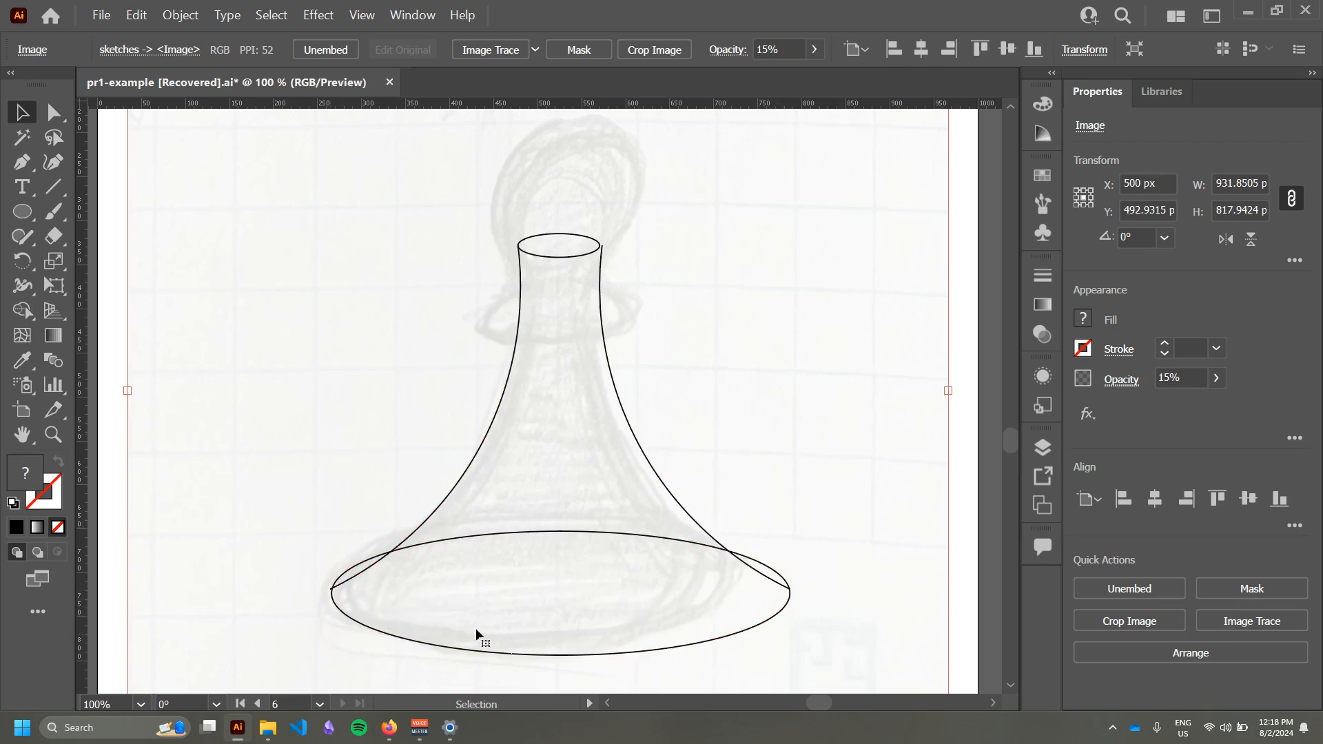
Step: Place a horizontal ruler guide through the centre of the small upper ellipse and make the guides visible
{"action": "left_click", "coordinate": [513, 653]}
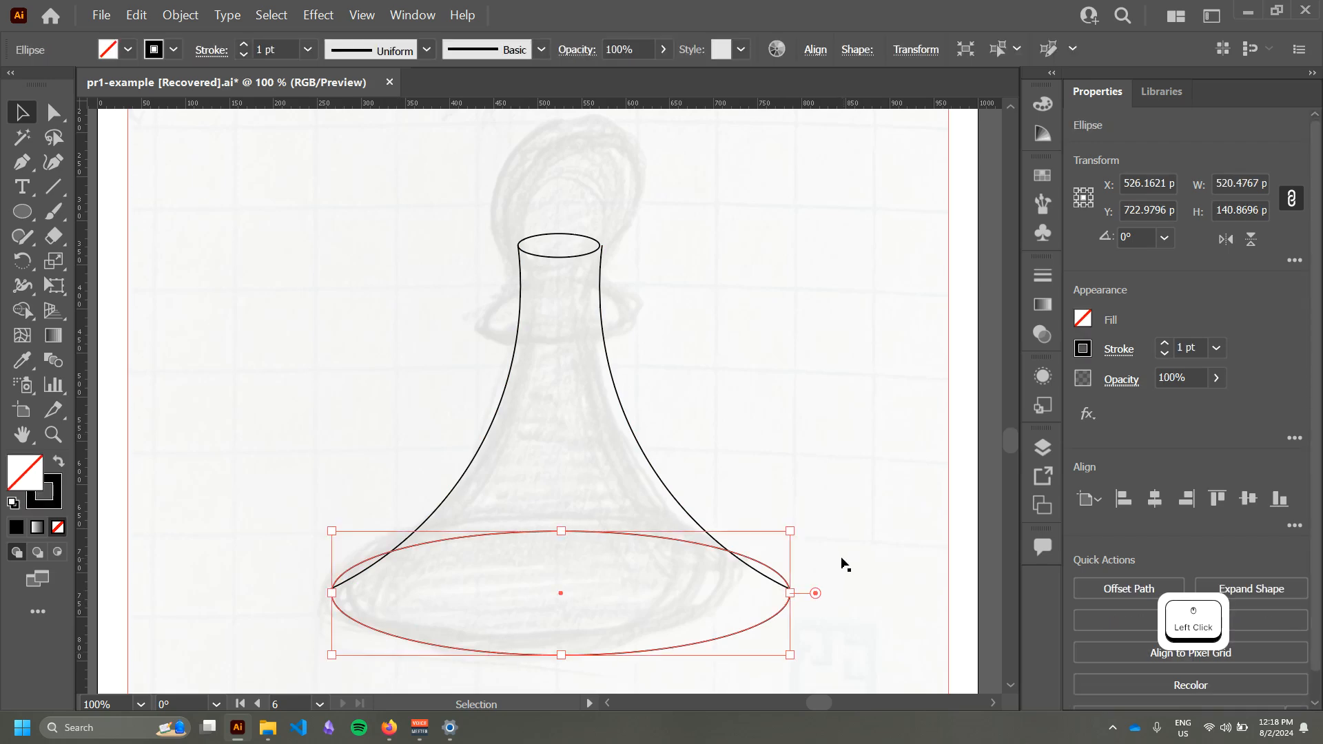
{"action": "left_click", "coordinate": [603, 266]}
{"action": "left_click", "coordinate": [600, 270]}
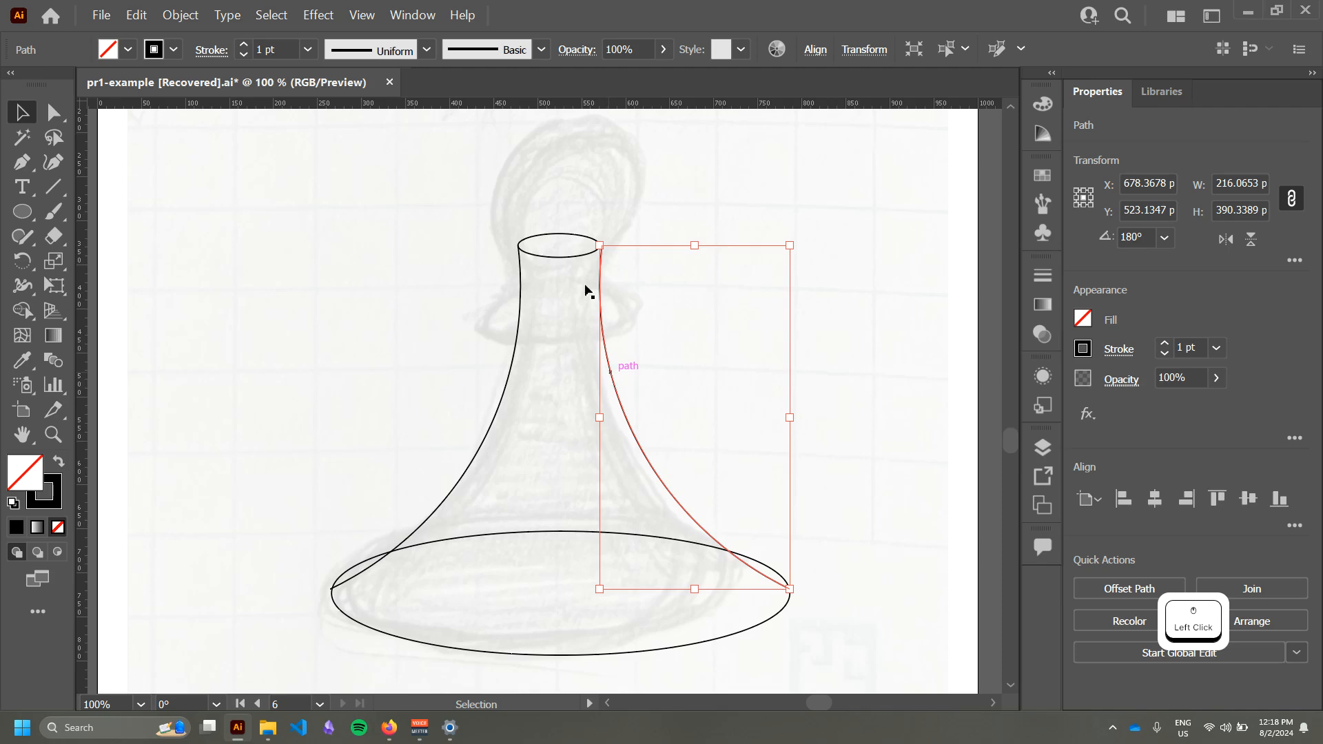
{"action": "scroll", "coordinate": [599, 241], "scroll_direction": "up", "scroll_amount": 3, "text": "alt"}
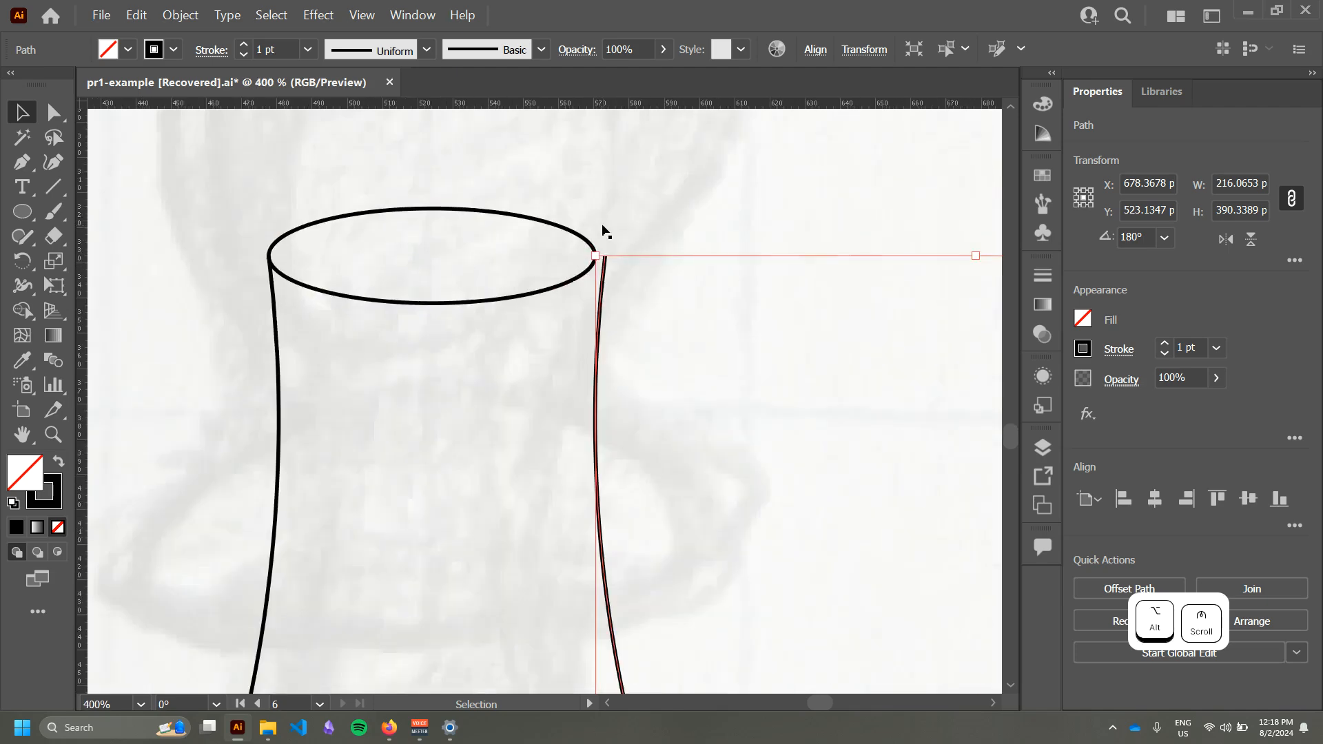
{"action": "left_click", "coordinate": [333, 297]}
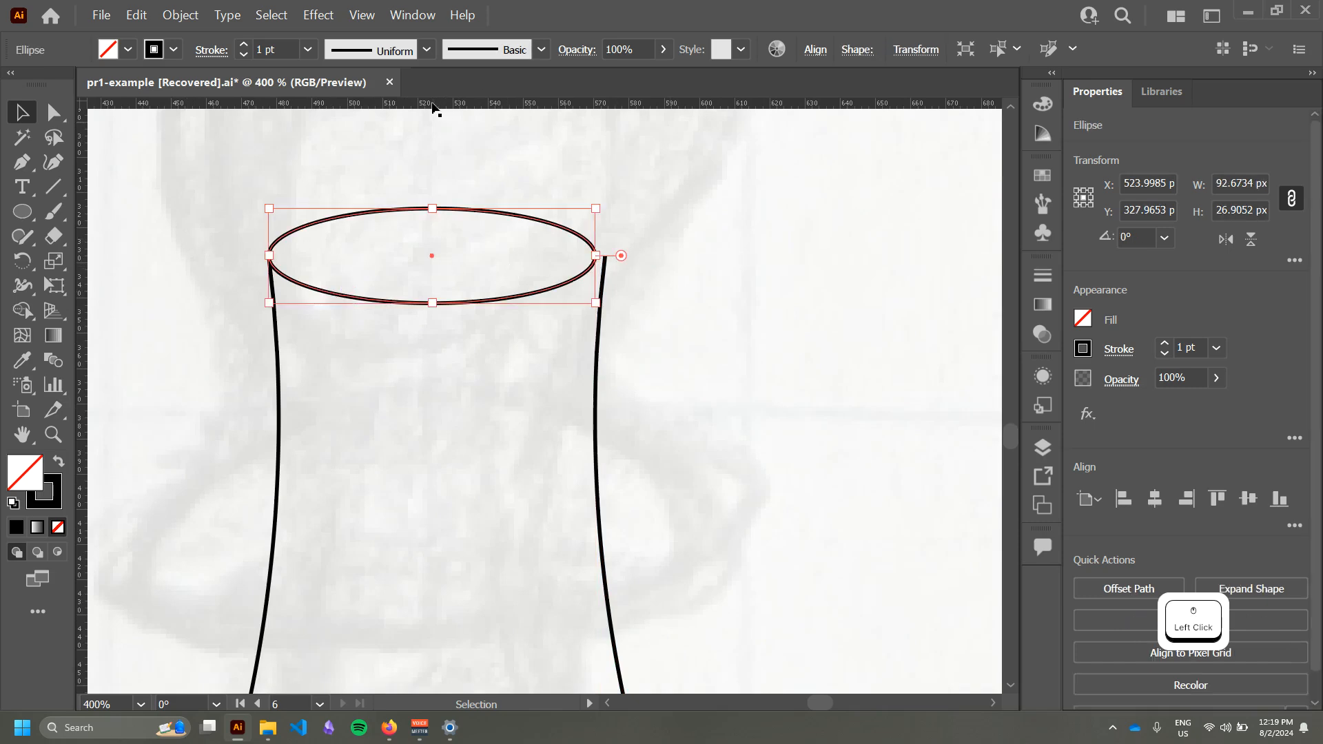
{"action": "left_click", "coordinate": [428, 133]}
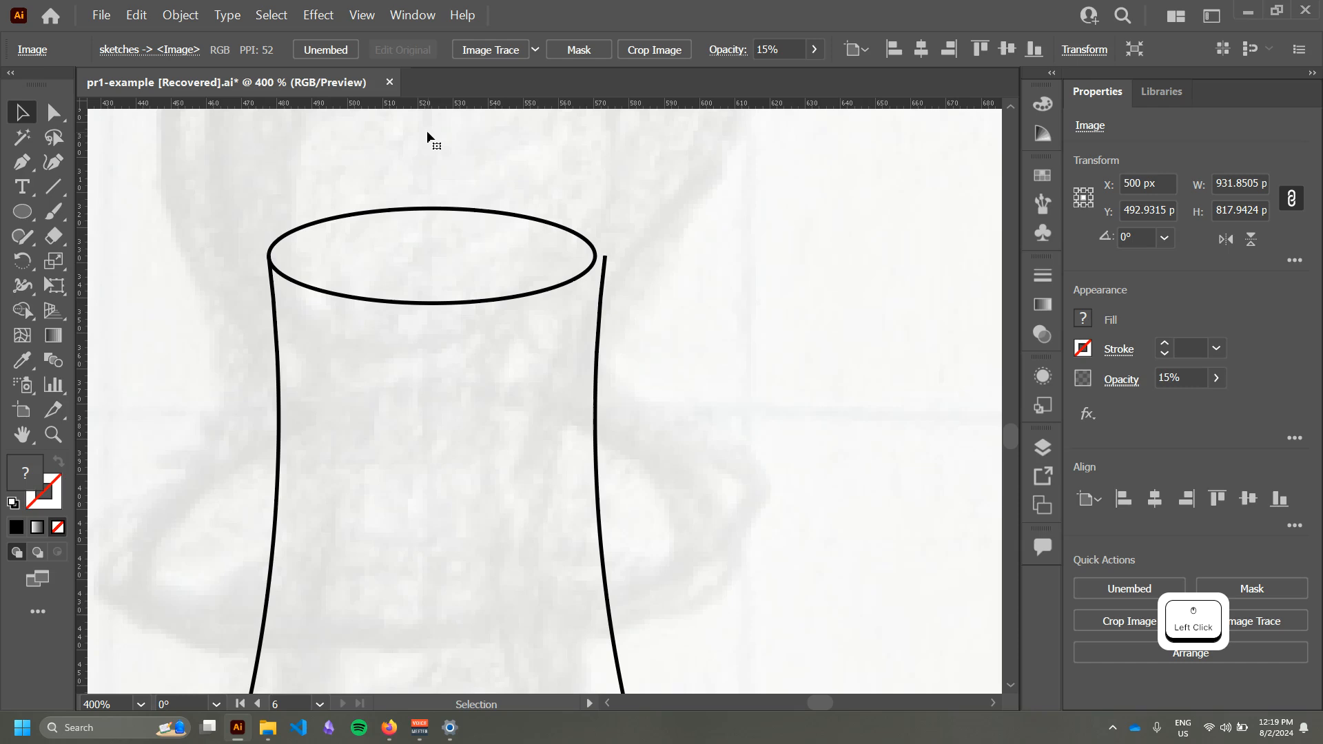
{"action": "key", "text": "ctrl+r"}
{"action": "key", "text": "ctrl+r"}
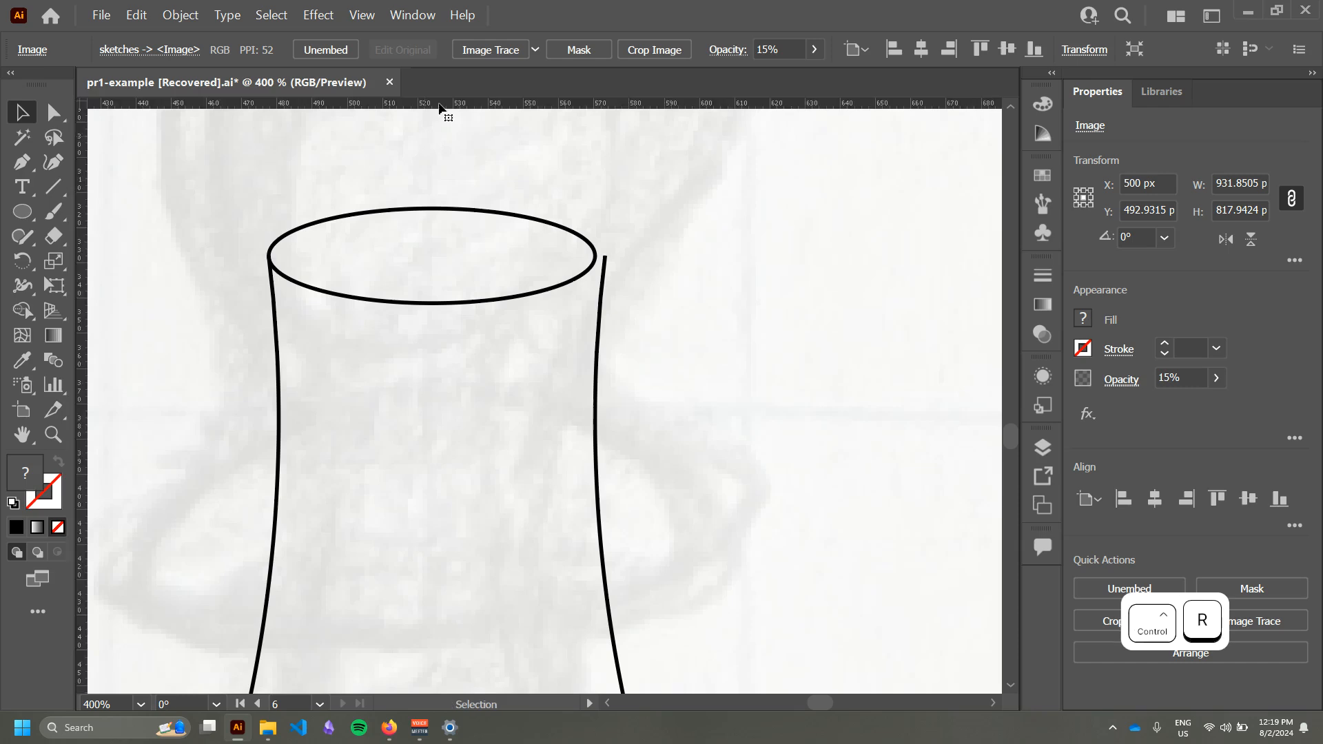
{"action": "left_click_drag", "start_coordinate": [437, 110], "coordinate": [435, 253]}
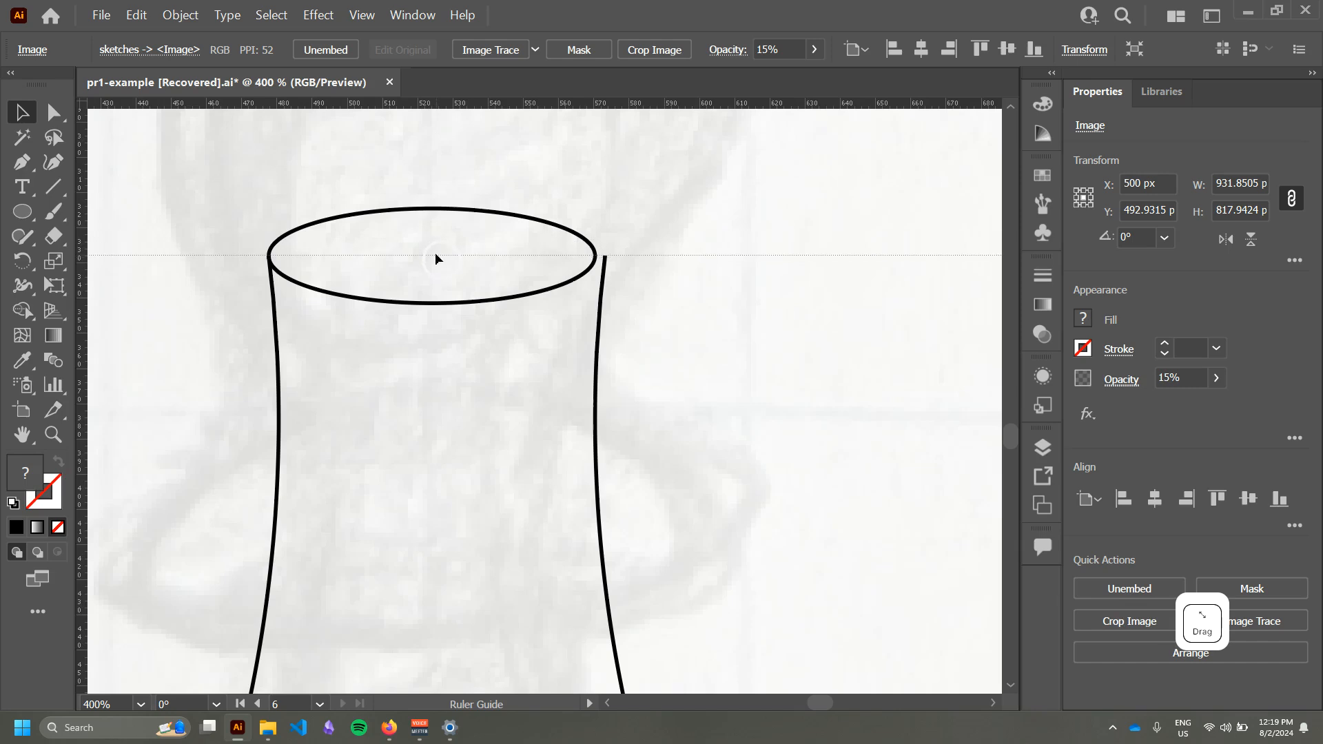
{"action": "left_click", "coordinate": [506, 211]}
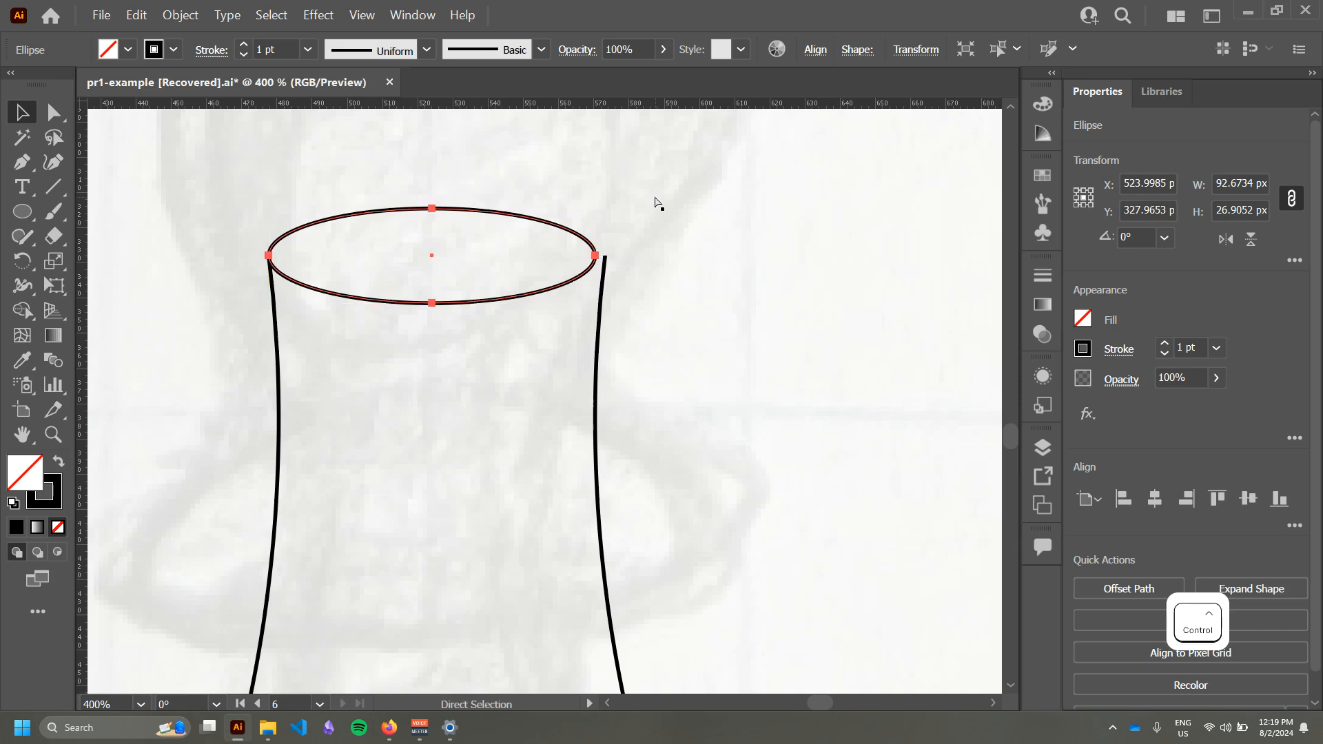
{"action": "key", "text": "ctrl+semicolon"}
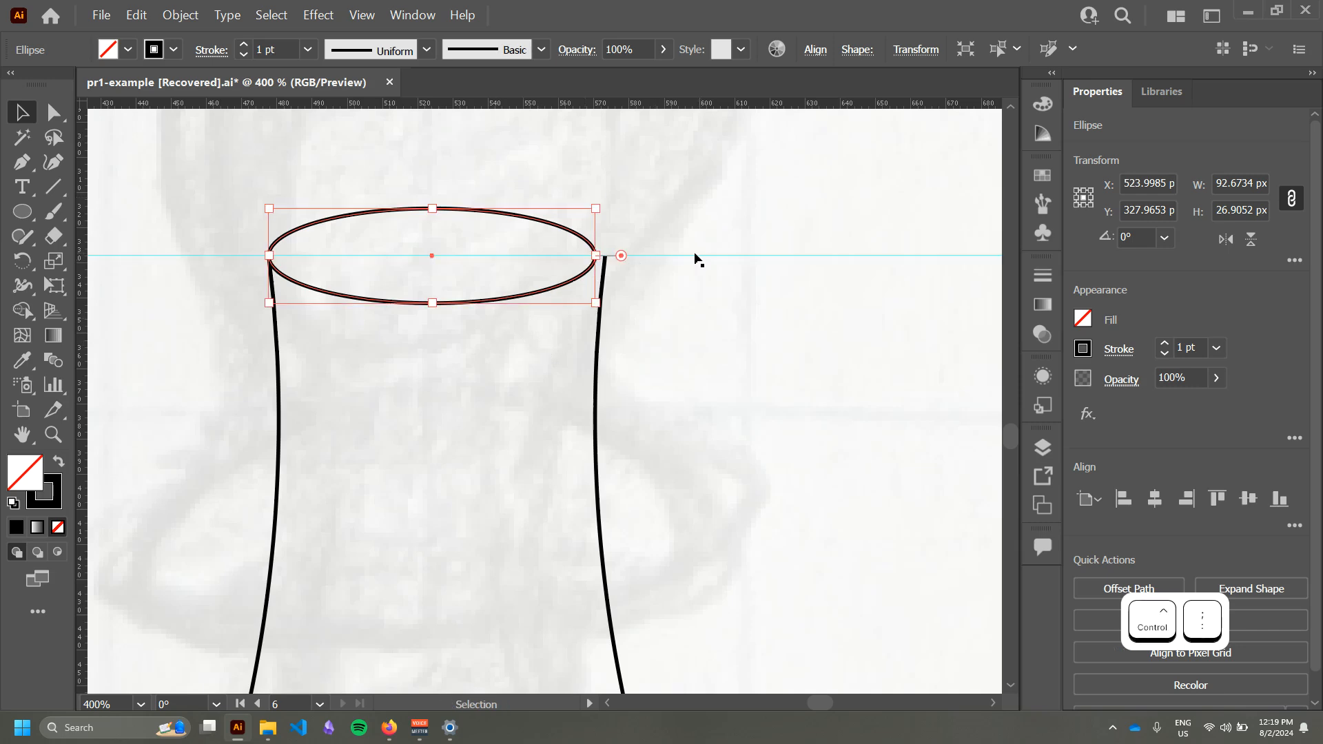
Step: Unlock the guides and place a vertical ruler guide through the centre of the small upper ellipse
{"action": "left_click", "coordinate": [363, 20]}
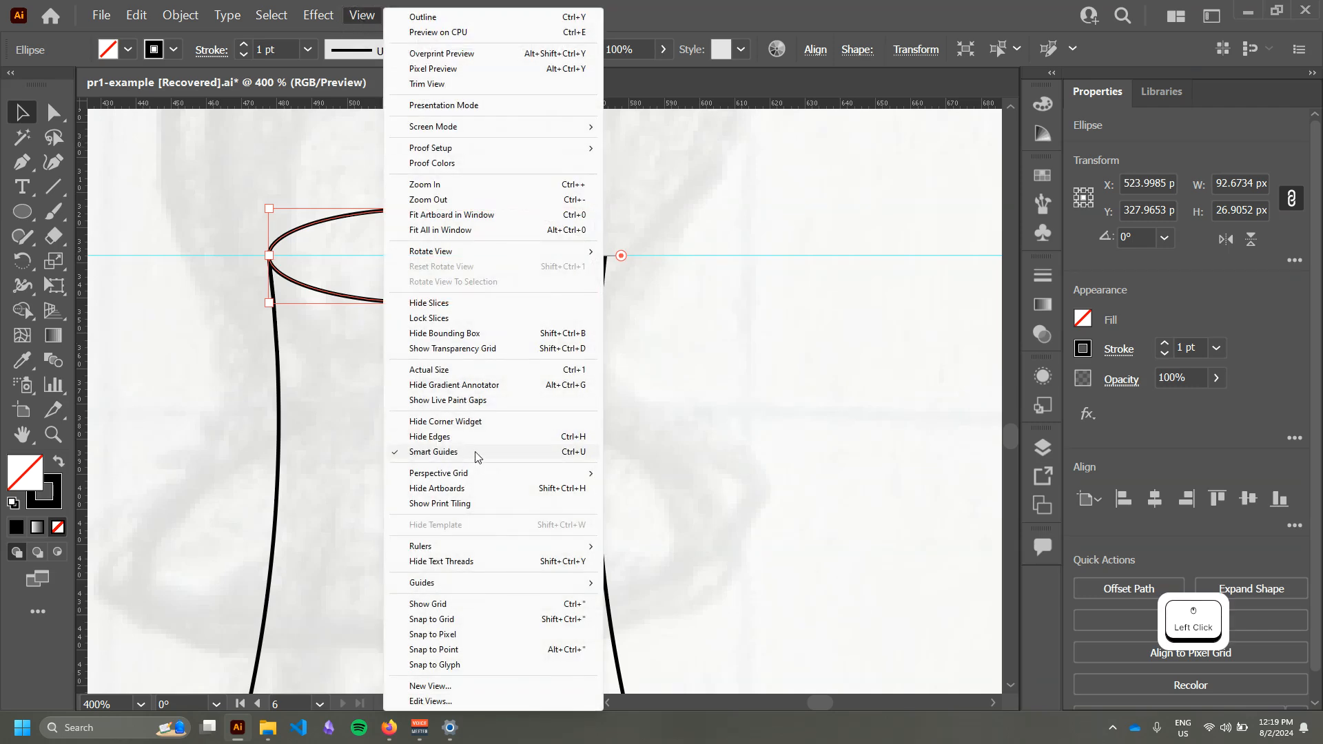
{"action": "mouse_move", "coordinate": [449, 584]}
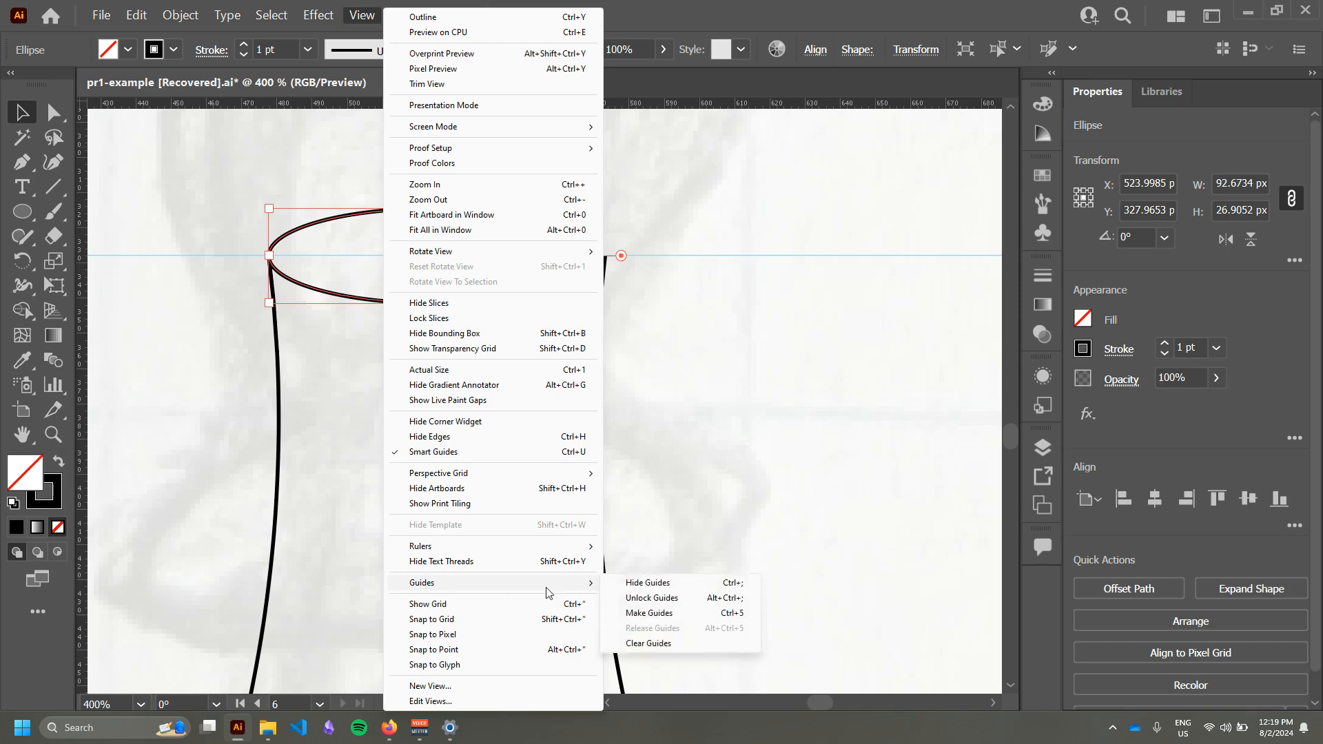
{"action": "left_click", "coordinate": [673, 599]}
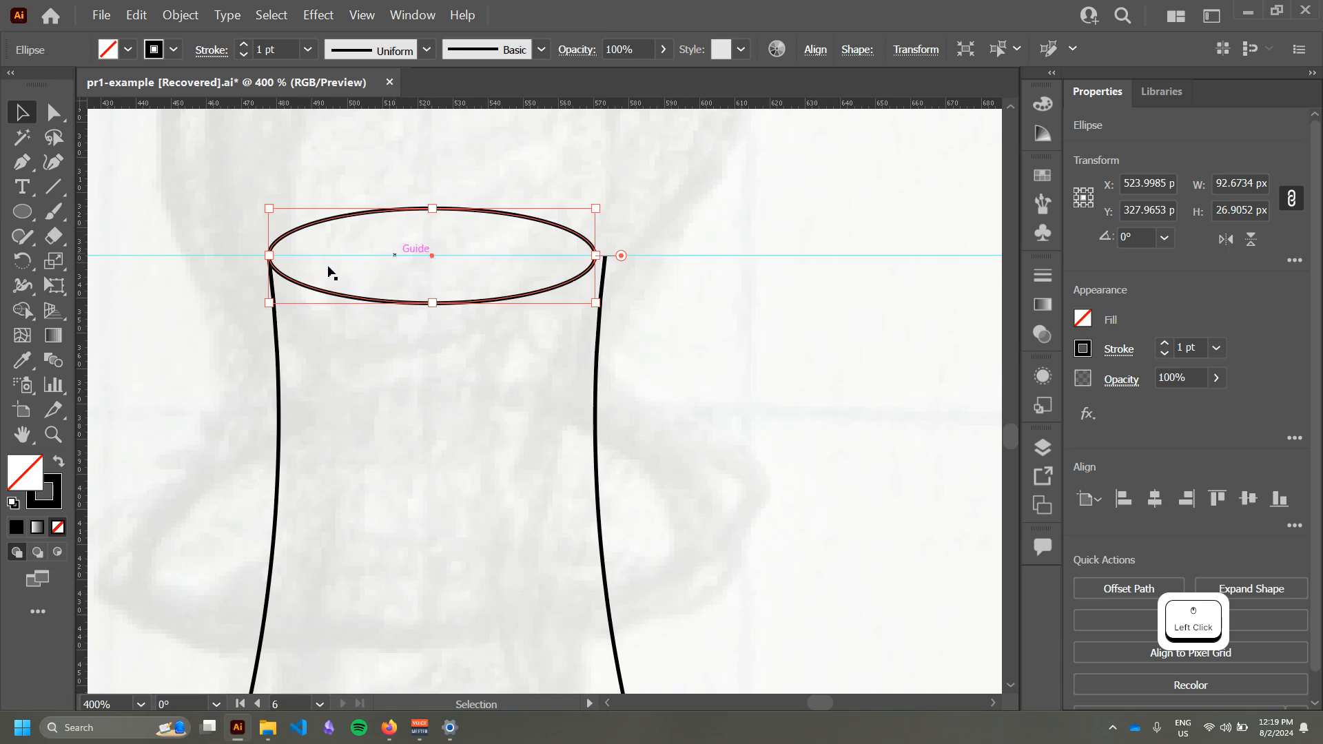
{"action": "left_click_drag", "start_coordinate": [82, 338], "coordinate": [431, 321]}
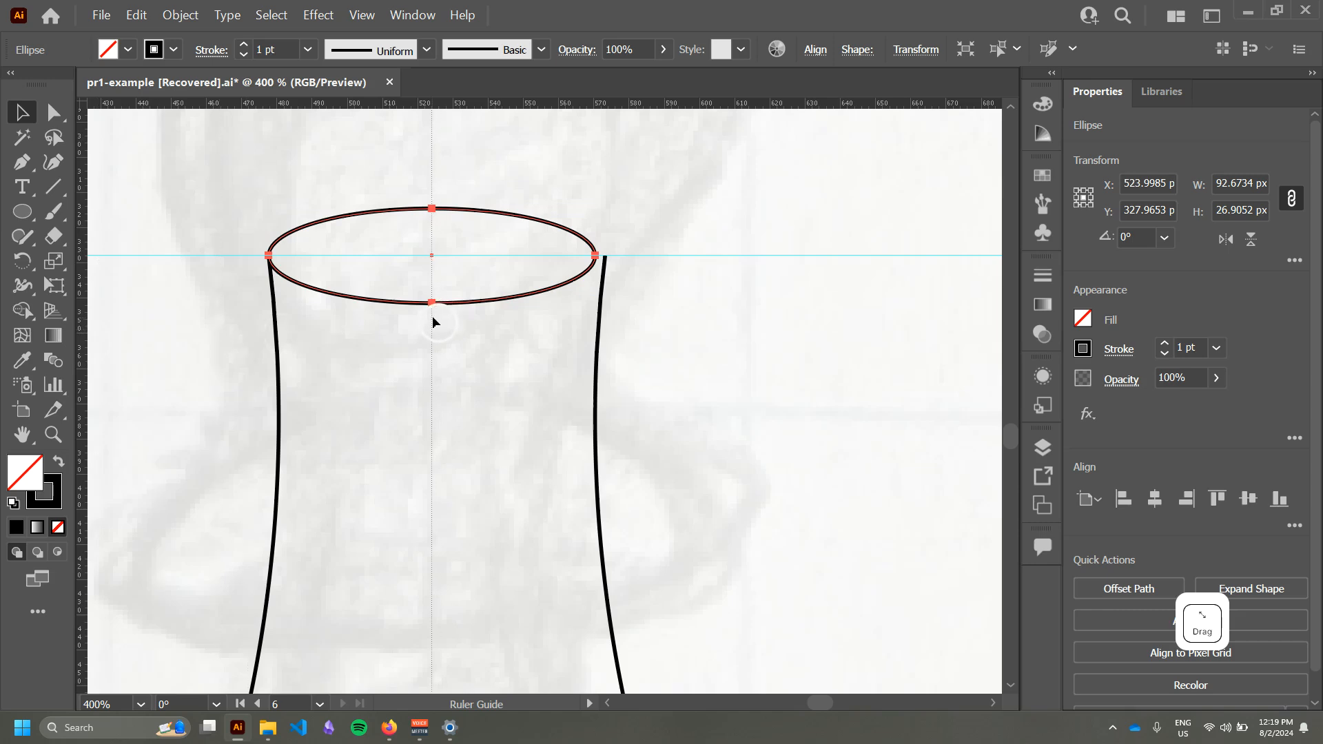
{"action": "left_click", "coordinate": [433, 321]}
{"action": "scroll", "coordinate": [561, 508], "scroll_direction": "down", "scroll_amount": 3}
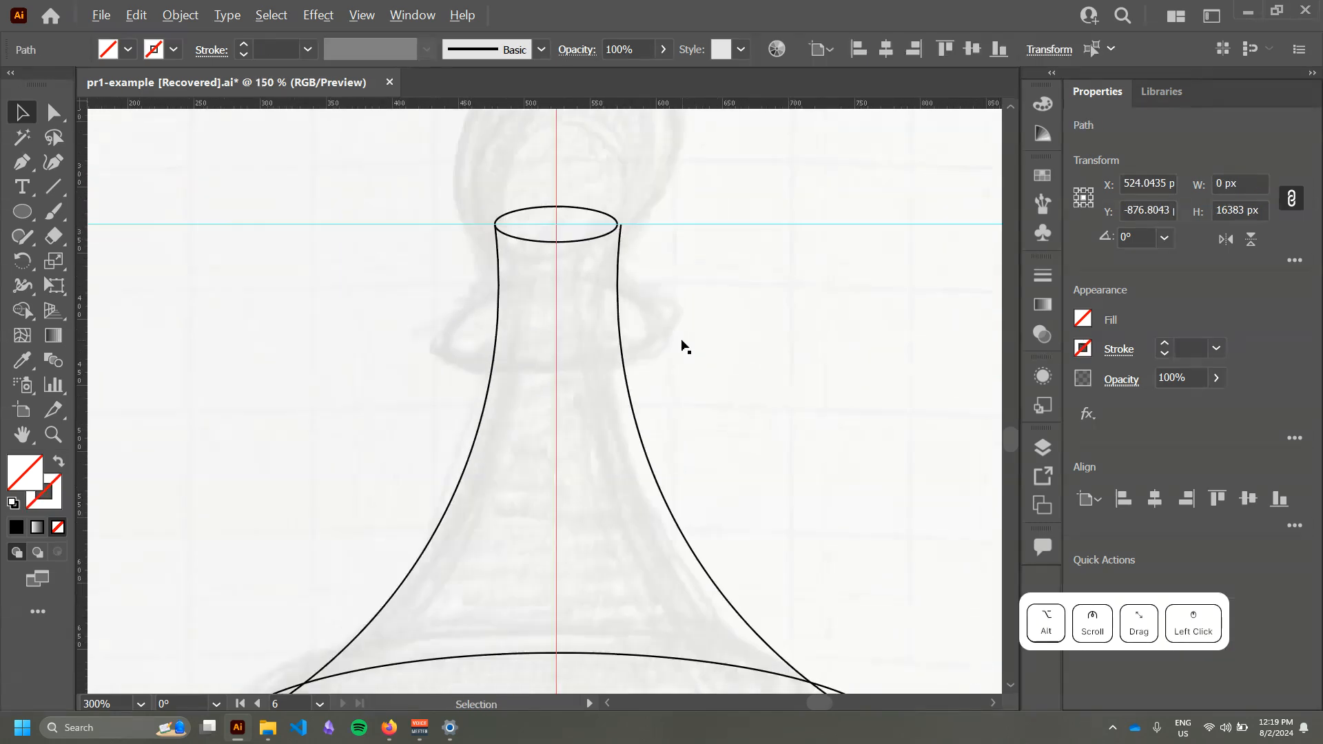
Step: Align the base ellipse horizontally centred to the small upper ellipse, using the small ellipse as the key object
{"action": "left_click", "coordinate": [739, 375]}
{"action": "scroll", "coordinate": [738, 374], "scroll_direction": "down", "scroll_amount": 1}
{"action": "scroll", "coordinate": [658, 508], "scroll_direction": "down", "scroll_amount": 1}
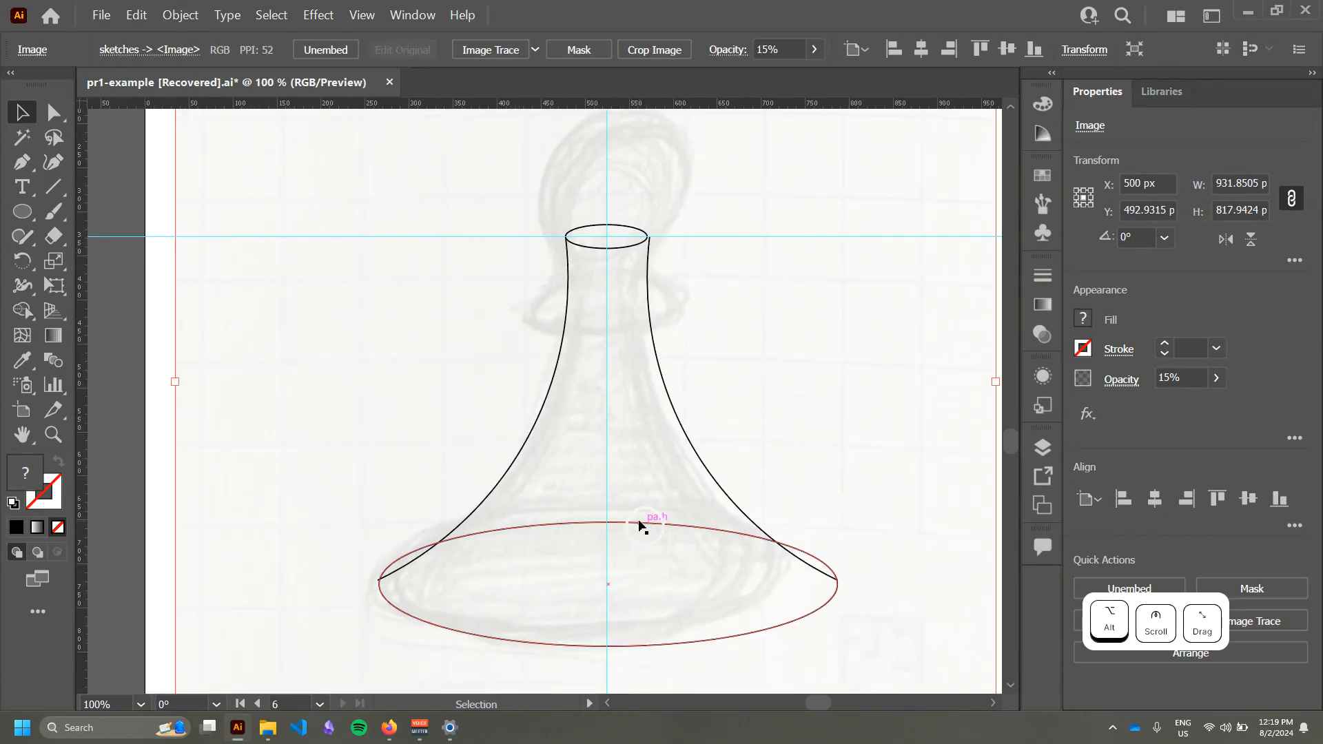
{"action": "left_click", "coordinate": [640, 526]}
{"action": "scroll", "coordinate": [611, 593], "scroll_direction": "up", "scroll_amount": 3}
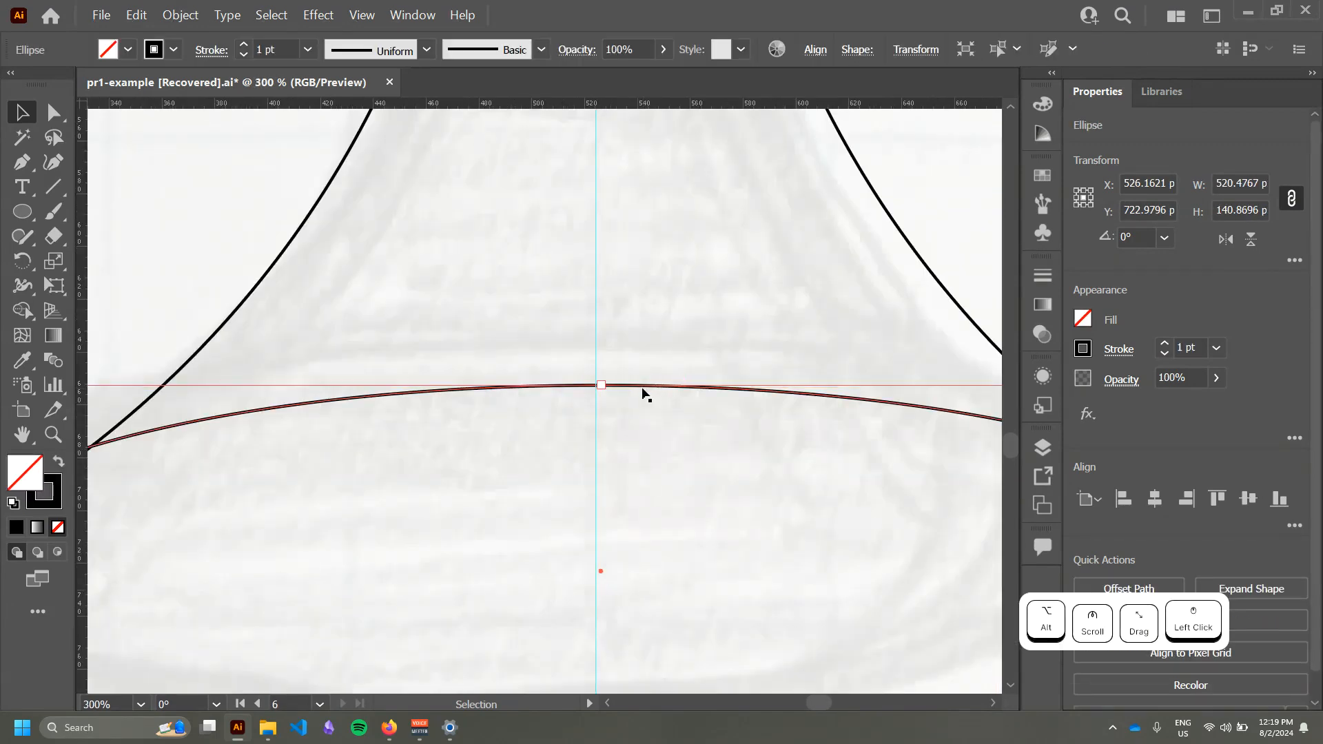
{"action": "scroll", "coordinate": [643, 394], "scroll_direction": "down", "scroll_amount": 3}
{"action": "scroll", "coordinate": [650, 304], "scroll_direction": "up", "scroll_amount": 2}
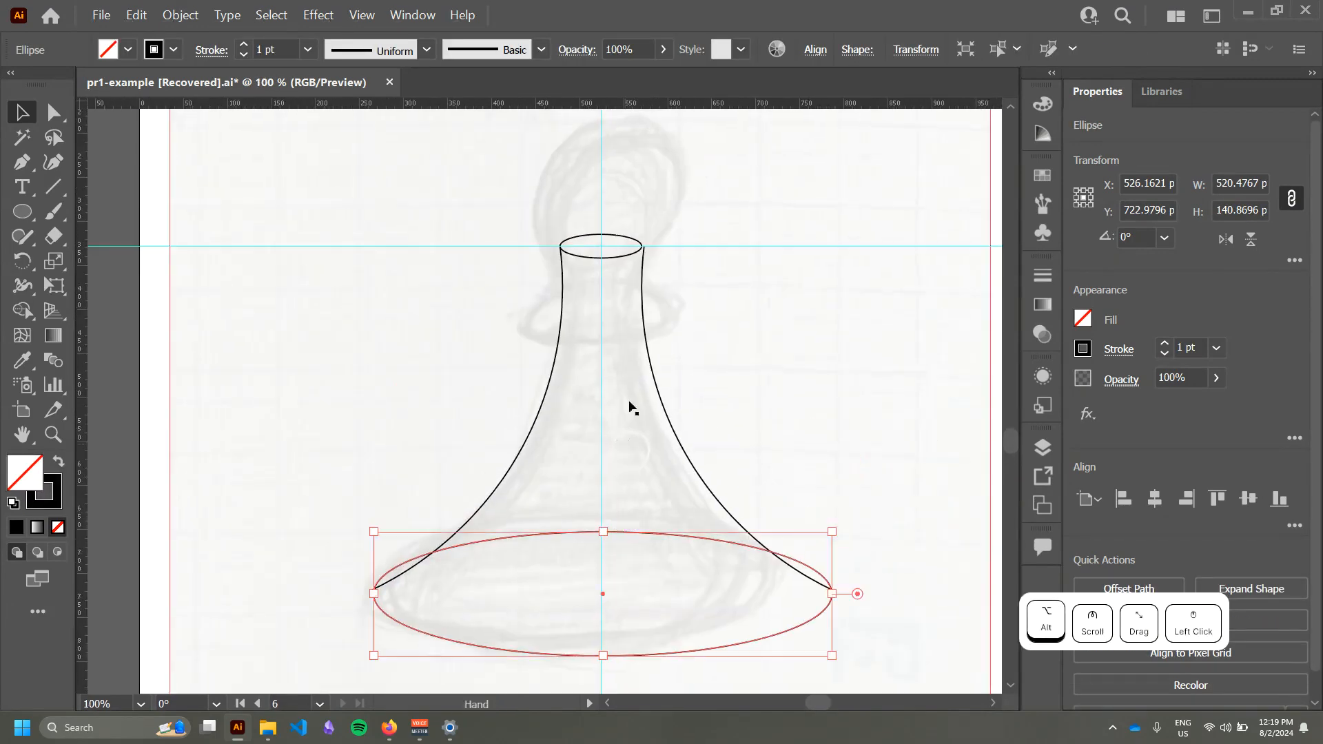
{"action": "left_click", "coordinate": [618, 255], "text": "shift"}
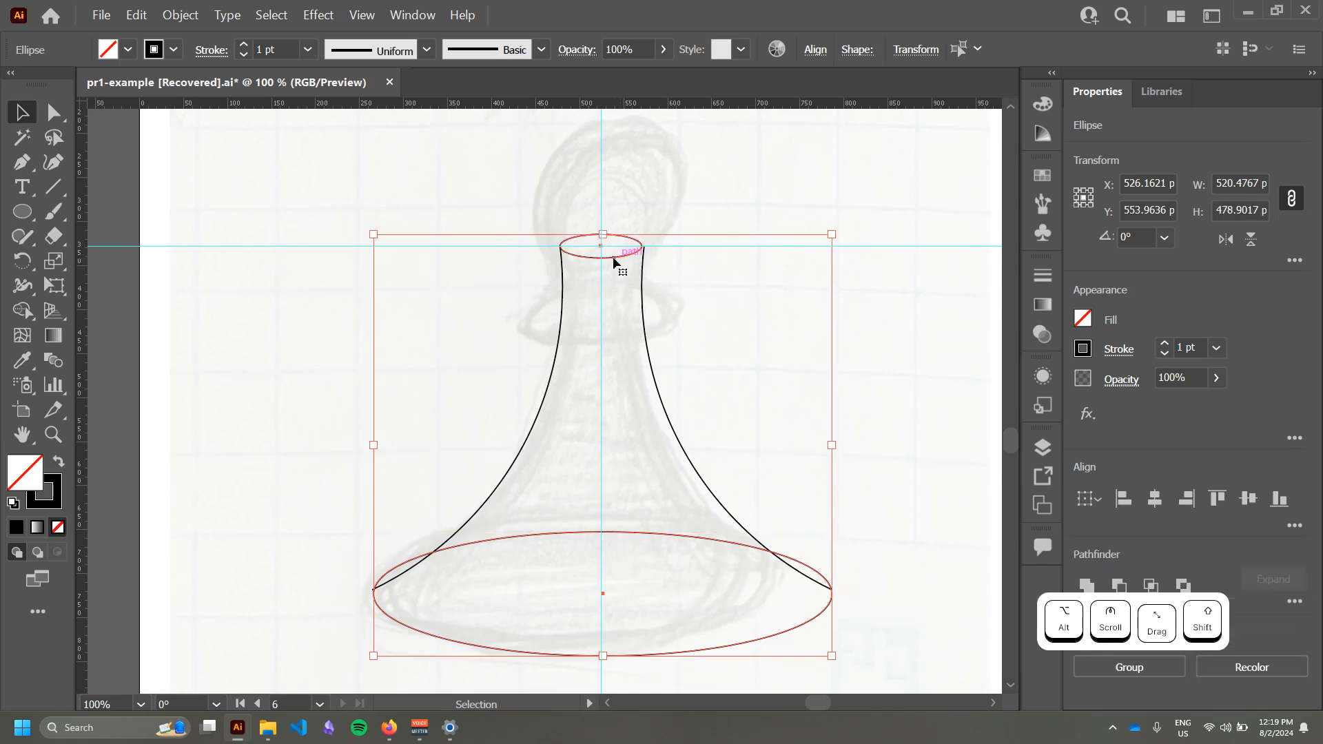
{"action": "left_click", "coordinate": [614, 260]}
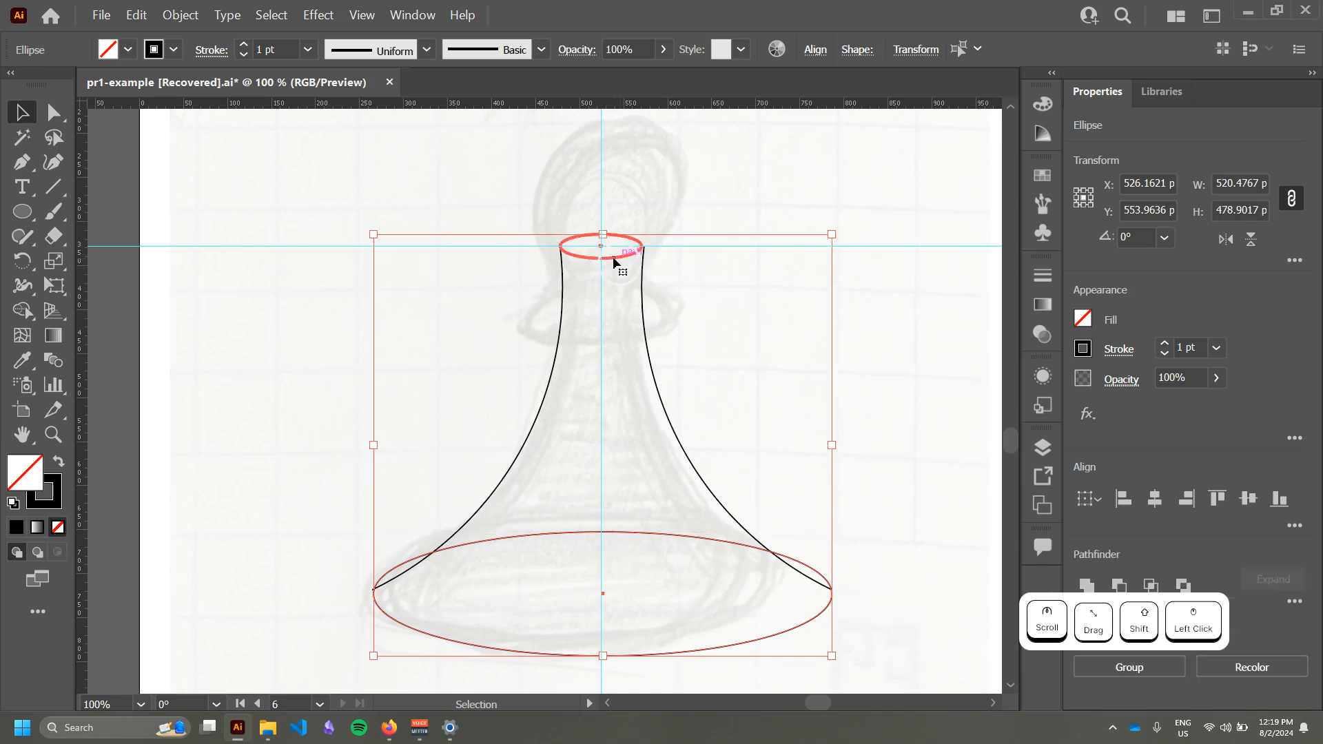
{"action": "left_click", "coordinate": [1156, 504]}
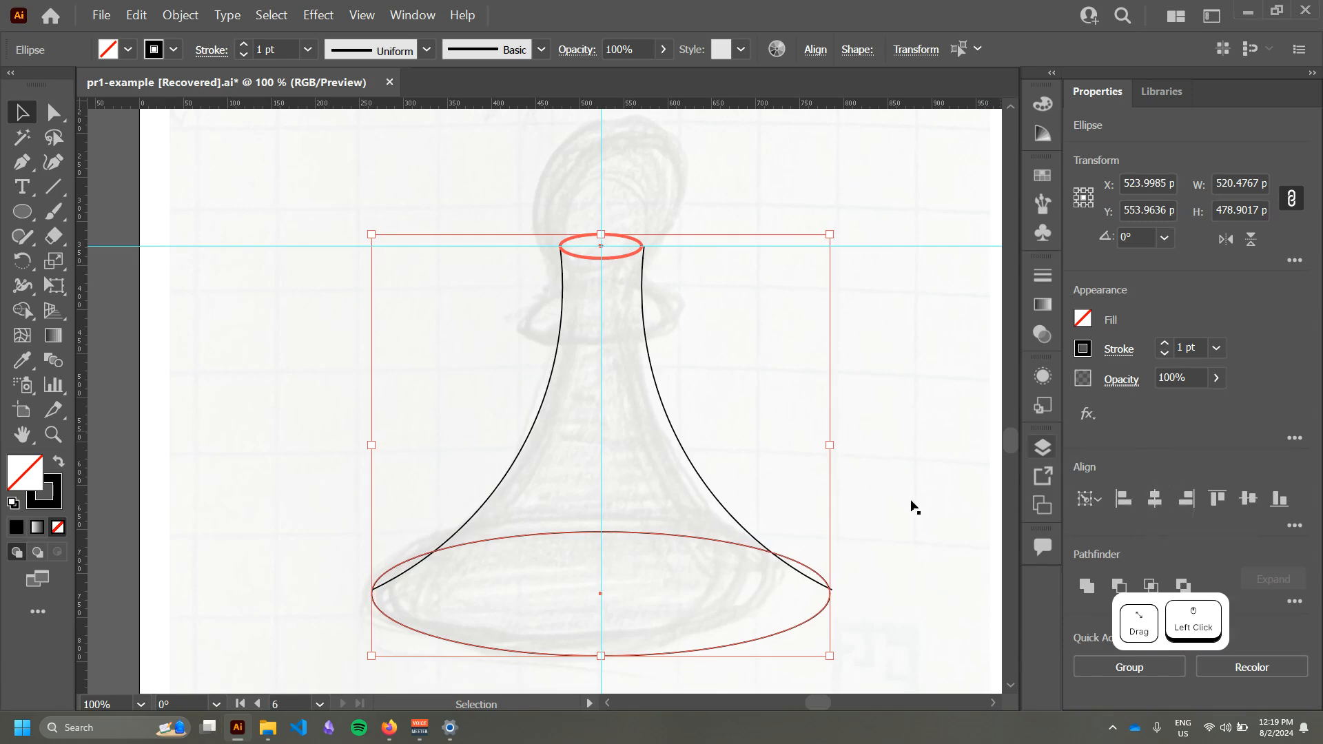
{"action": "left_click", "coordinate": [896, 462]}
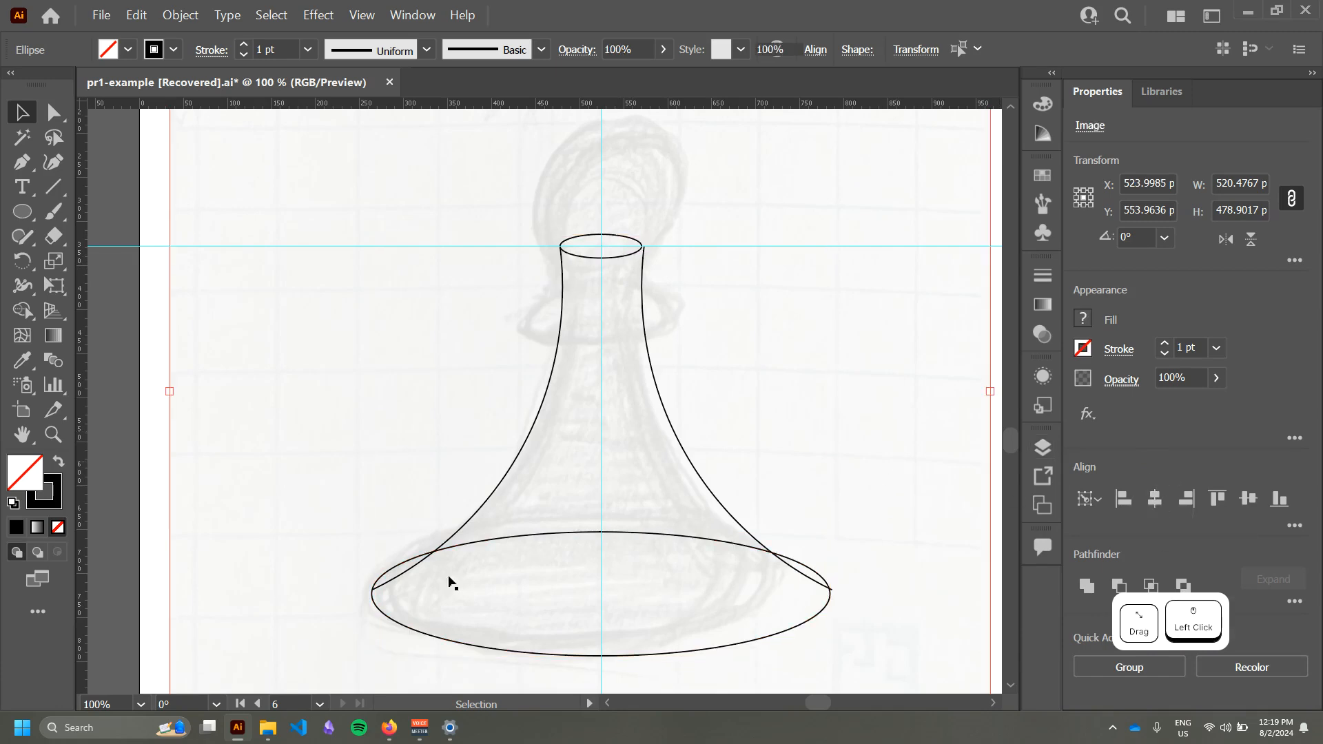
Step: Place a horizontal ruler guide through the centre of the base ellipse
{"action": "left_click", "coordinate": [538, 652]}
{"action": "scroll", "coordinate": [625, 635], "scroll_direction": "up", "scroll_amount": 2}
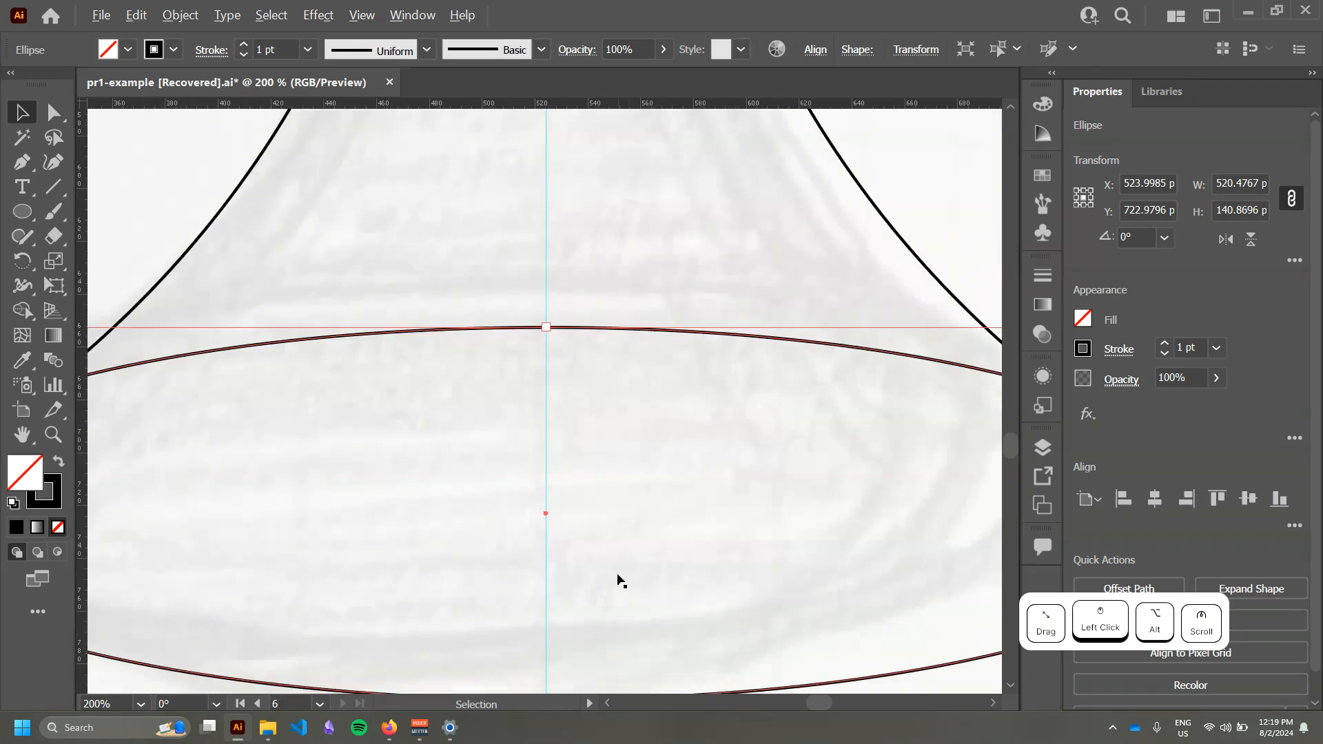
{"action": "scroll", "coordinate": [618, 581], "scroll_direction": "up", "scroll_amount": 1}
{"action": "left_click_drag", "start_coordinate": [626, 107], "coordinate": [638, 453]}
{"action": "scroll", "coordinate": [514, 461], "scroll_direction": "down", "scroll_amount": 1}
{"action": "left_click_drag", "start_coordinate": [292, 432], "coordinate": [390, 413]}
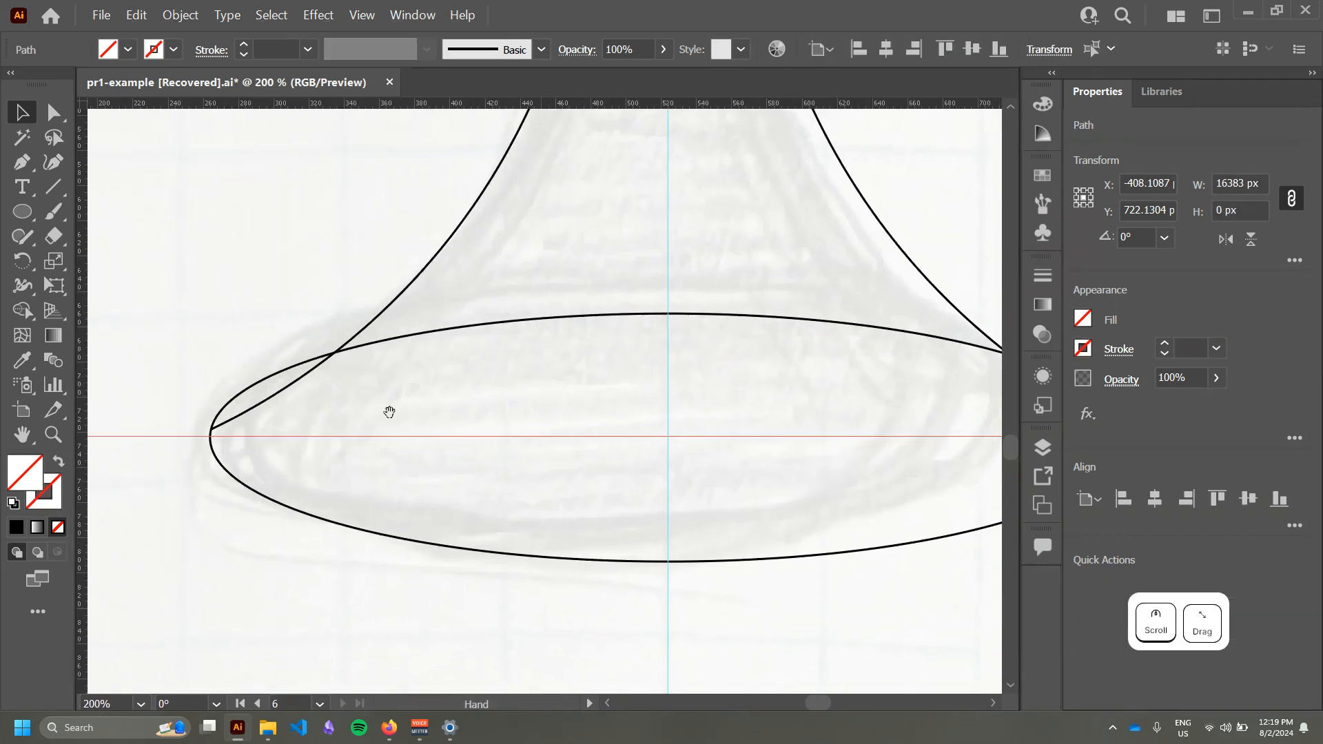
Step: Delete the mirrored side curve on the right of the pawn's body
{"action": "scroll", "coordinate": [192, 426], "scroll_direction": "up", "scroll_amount": 2}
{"action": "left_click", "coordinate": [279, 409]}
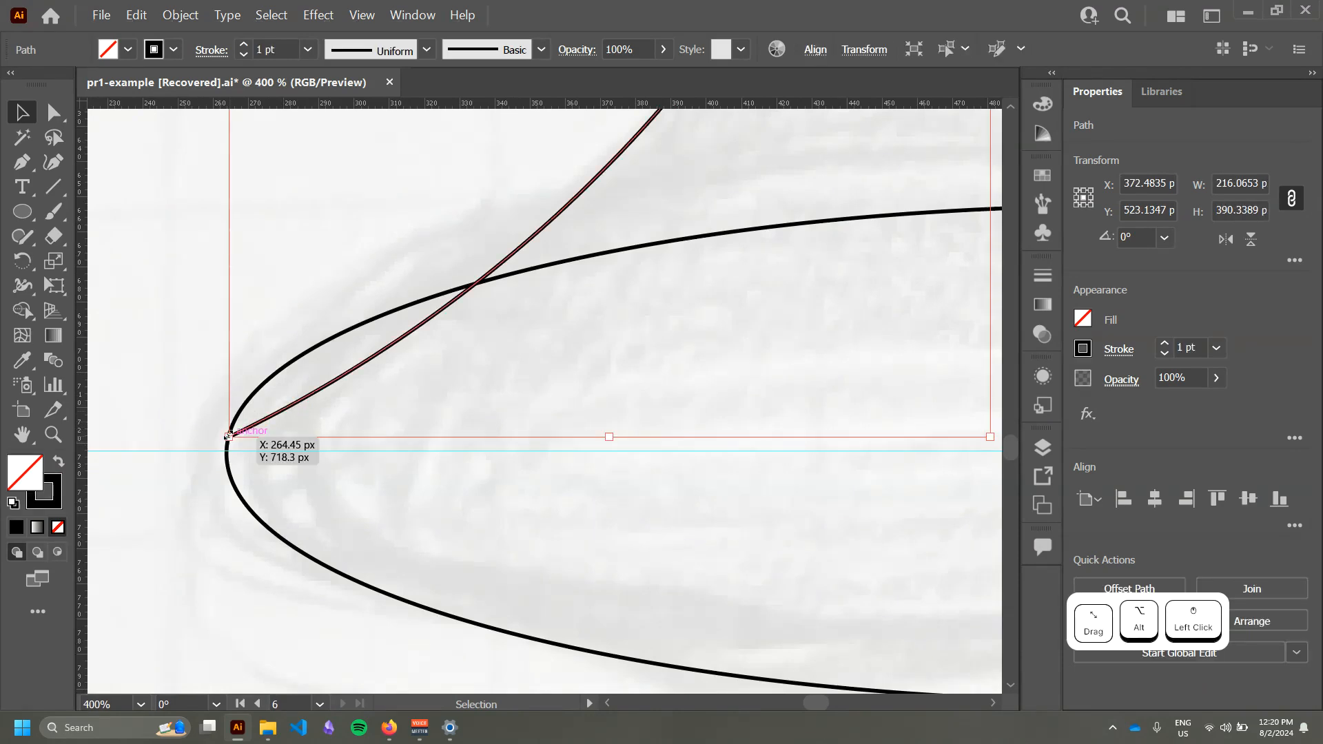
{"action": "left_click", "coordinate": [276, 426]}
{"action": "scroll", "coordinate": [358, 422], "scroll_direction": "down", "scroll_amount": 4}
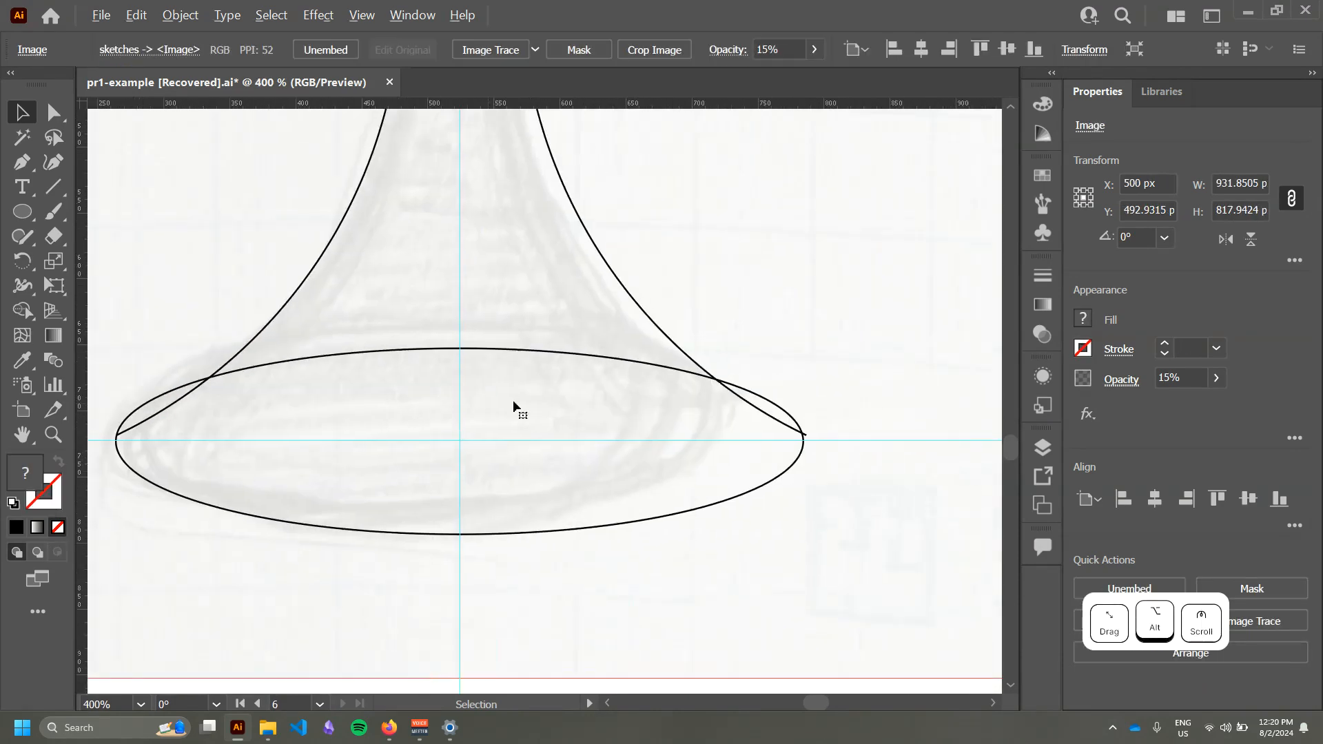
{"action": "left_click", "coordinate": [649, 316]}
{"action": "key", "text": "BackSpace"}
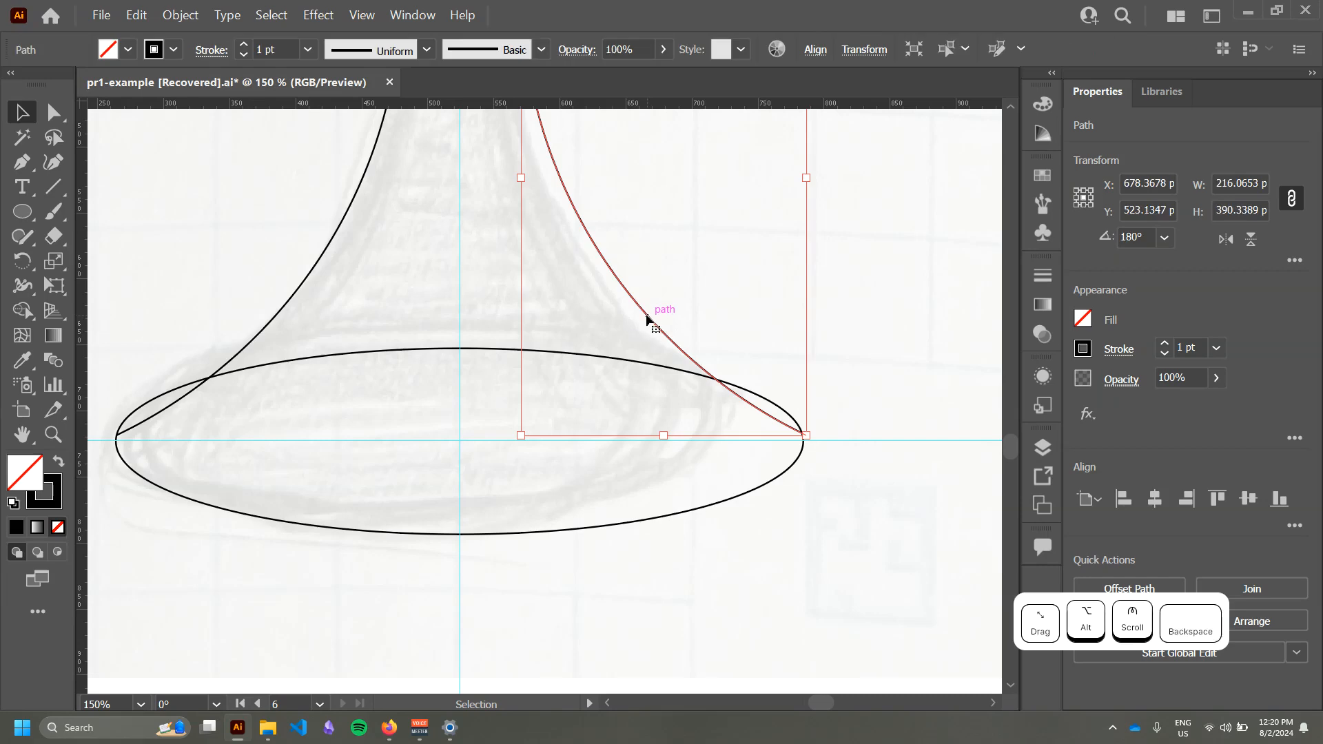
Step: Move the left side curve's lower end onto the base ellipse's left extreme with the Curvature tool
{"action": "left_click", "coordinate": [164, 411]}
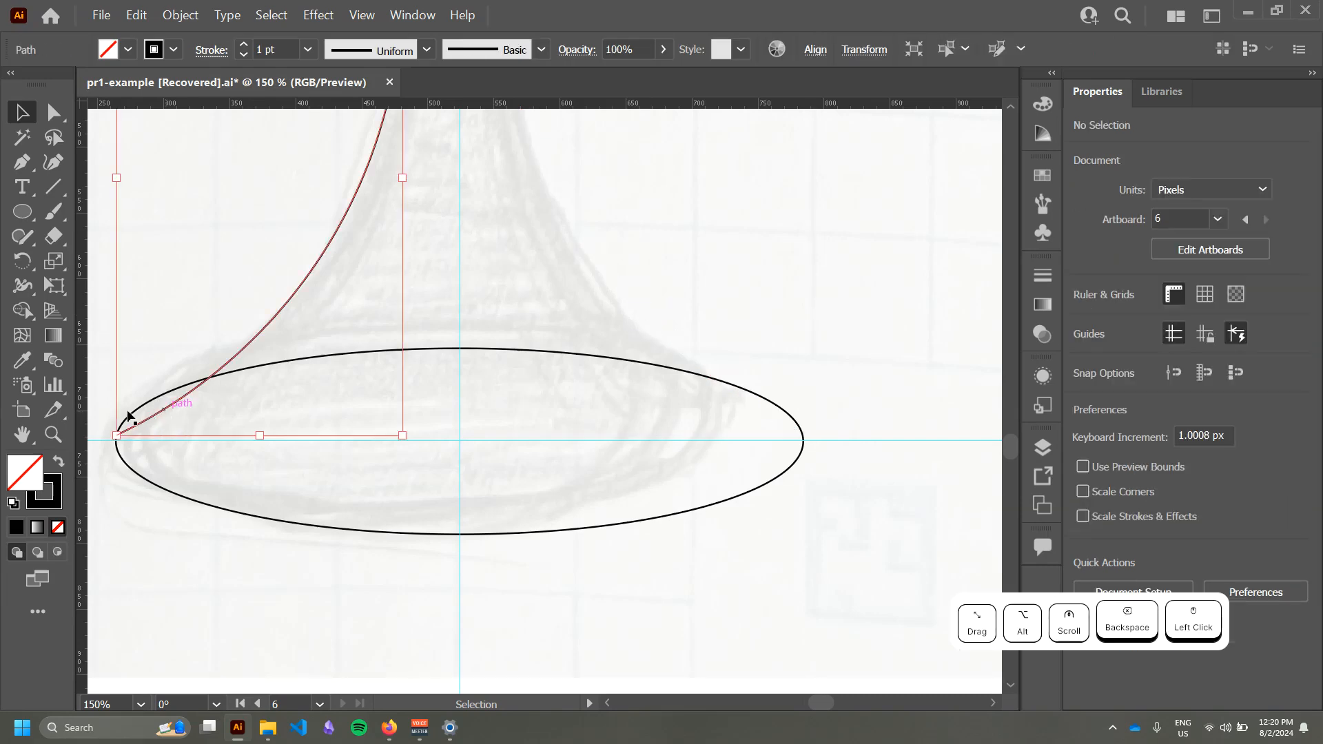
{"action": "scroll", "coordinate": [166, 406], "scroll_direction": "up", "scroll_amount": 2}
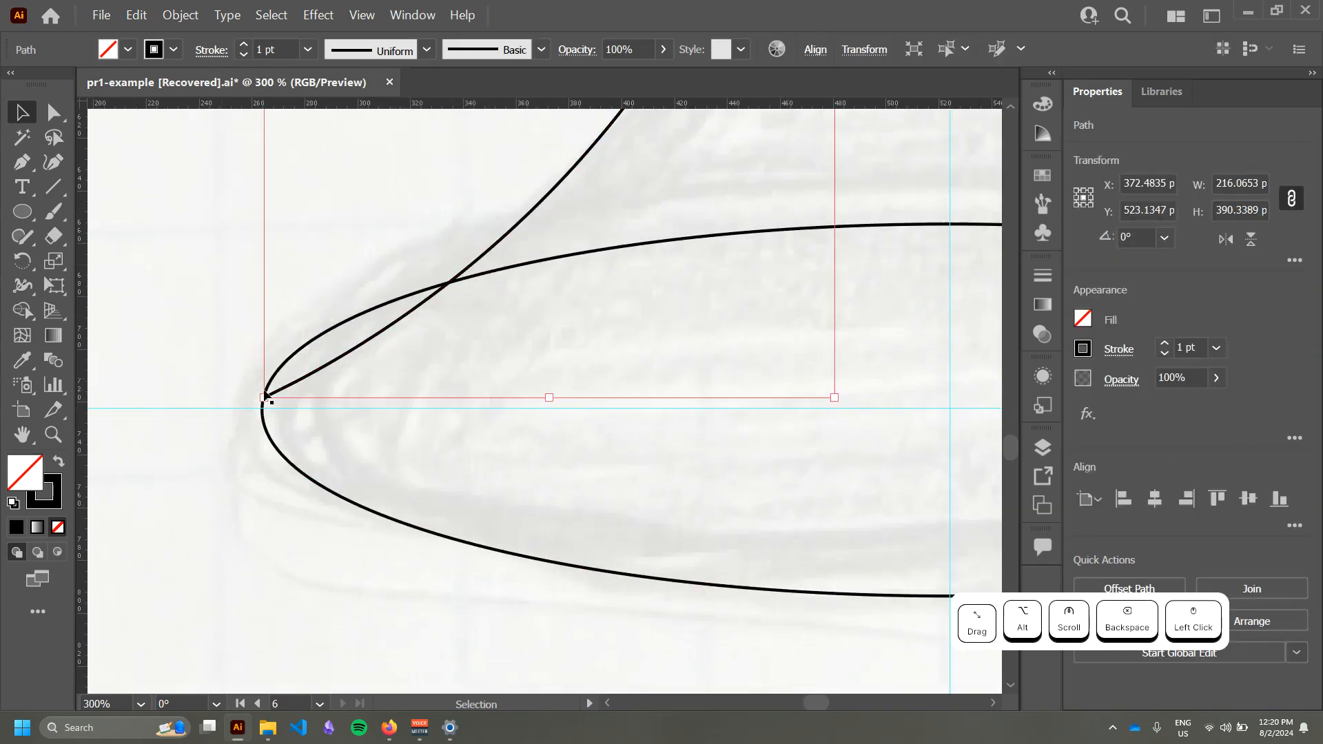
{"action": "left_click", "coordinate": [274, 410]}
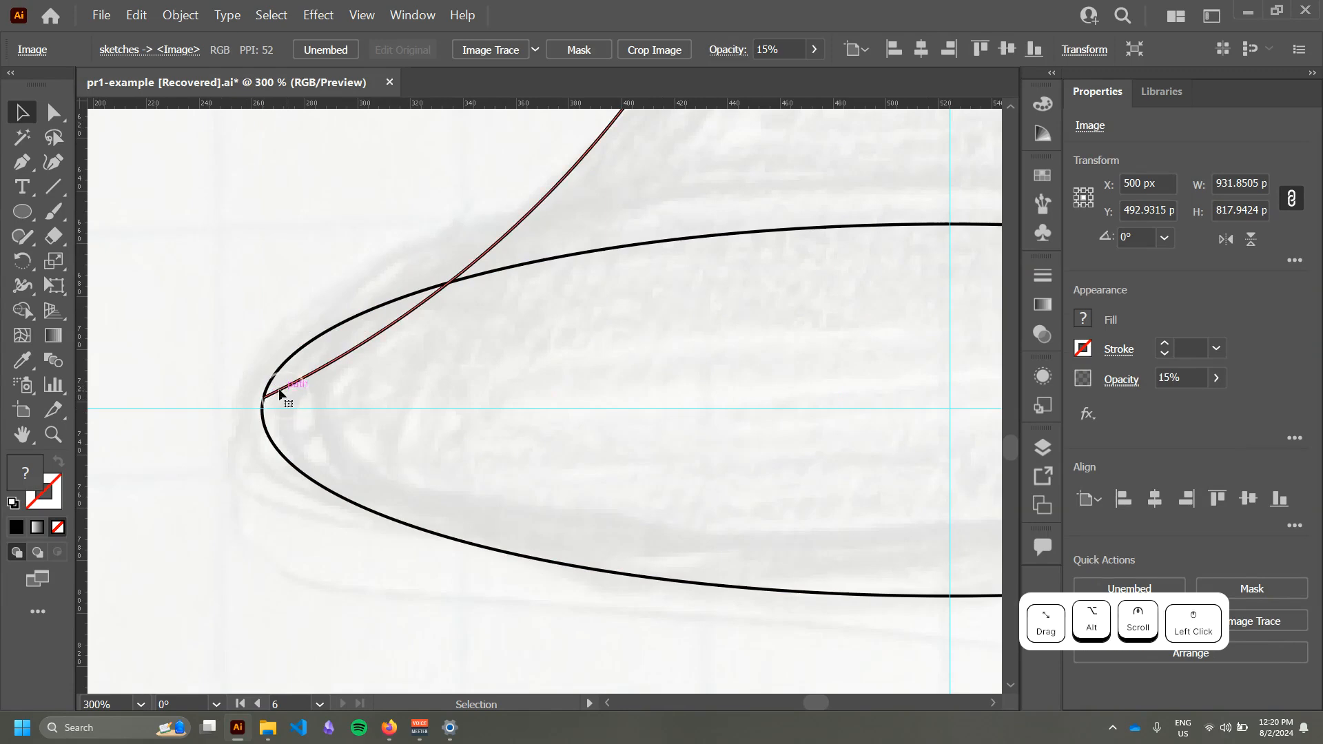
{"action": "left_click", "coordinate": [282, 388]}
{"action": "left_click", "coordinate": [53, 162]}
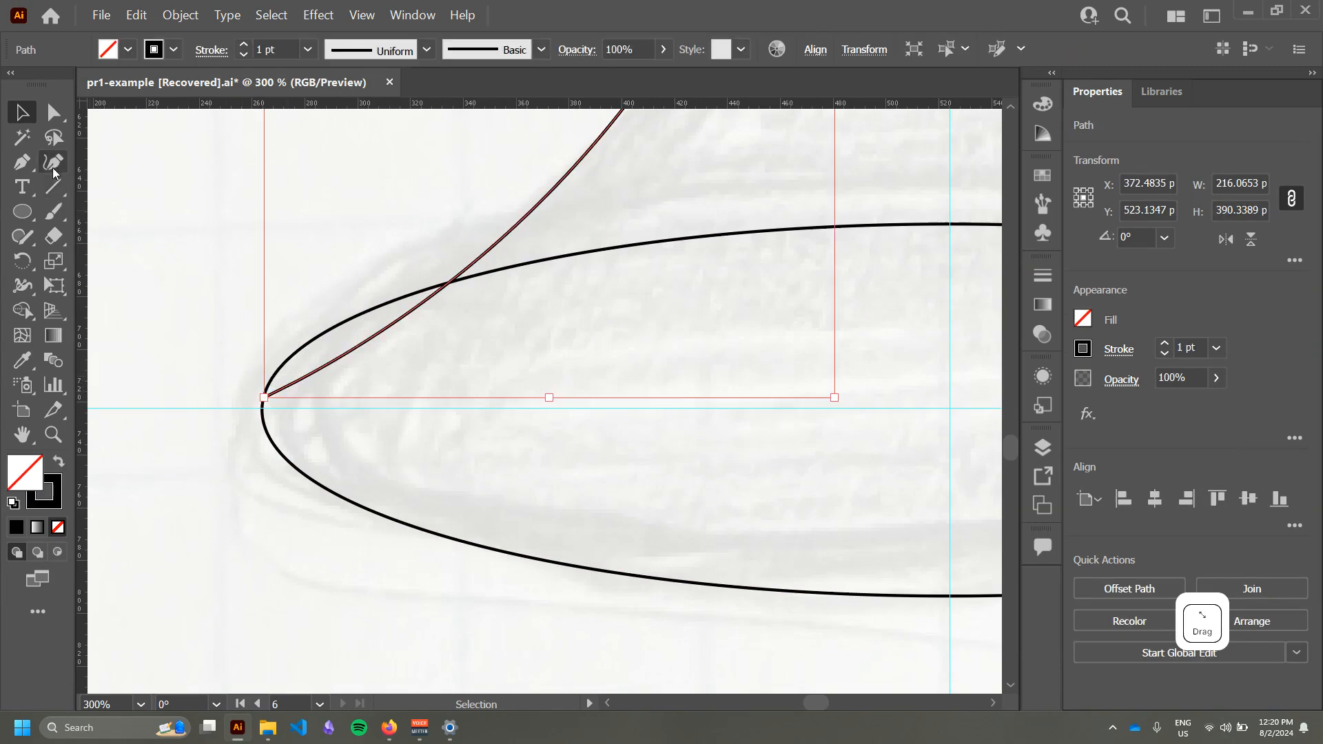
{"action": "left_click", "coordinate": [264, 408]}
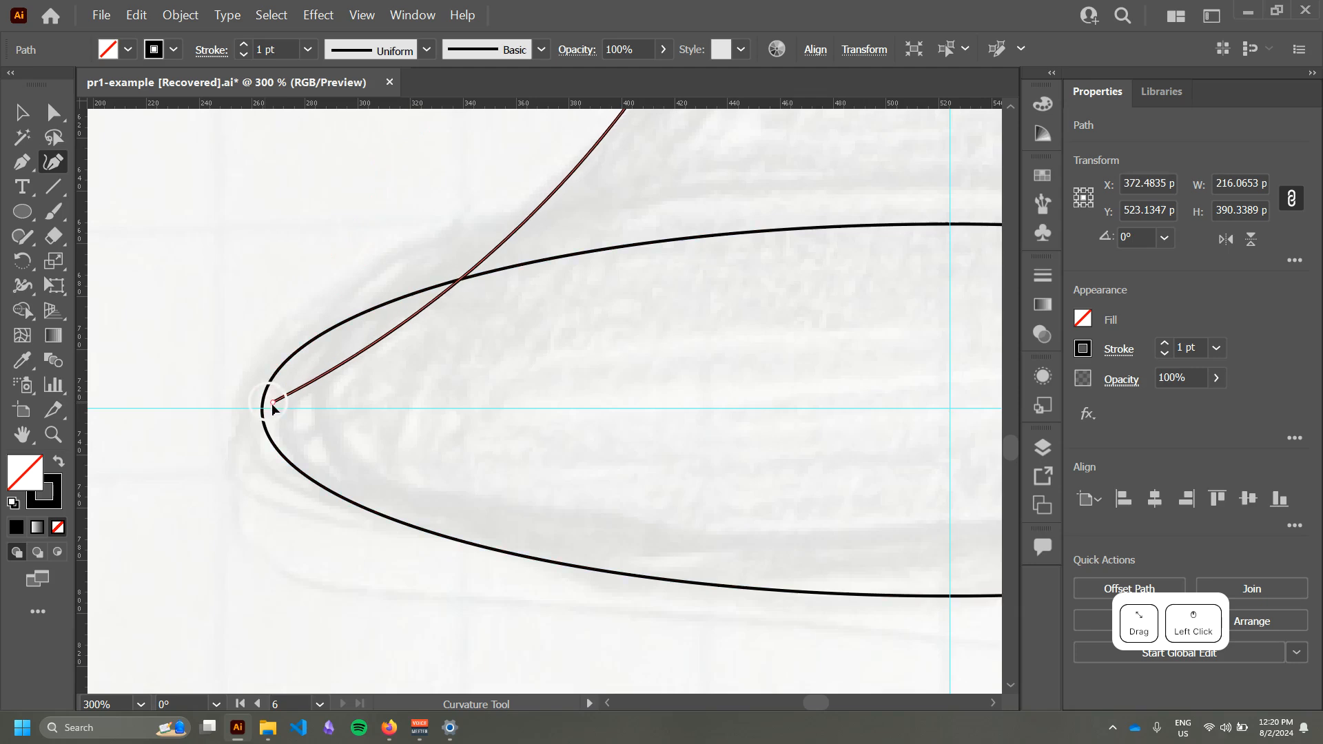
{"action": "scroll", "coordinate": [480, 392], "scroll_direction": "down", "scroll_amount": 4}
{"action": "left_click_drag", "start_coordinate": [649, 287], "coordinate": [596, 396]}
{"action": "scroll", "coordinate": [511, 269], "scroll_direction": "up", "scroll_amount": 4}
{"action": "scroll", "coordinate": [512, 273], "scroll_direction": "up", "scroll_amount": 3}
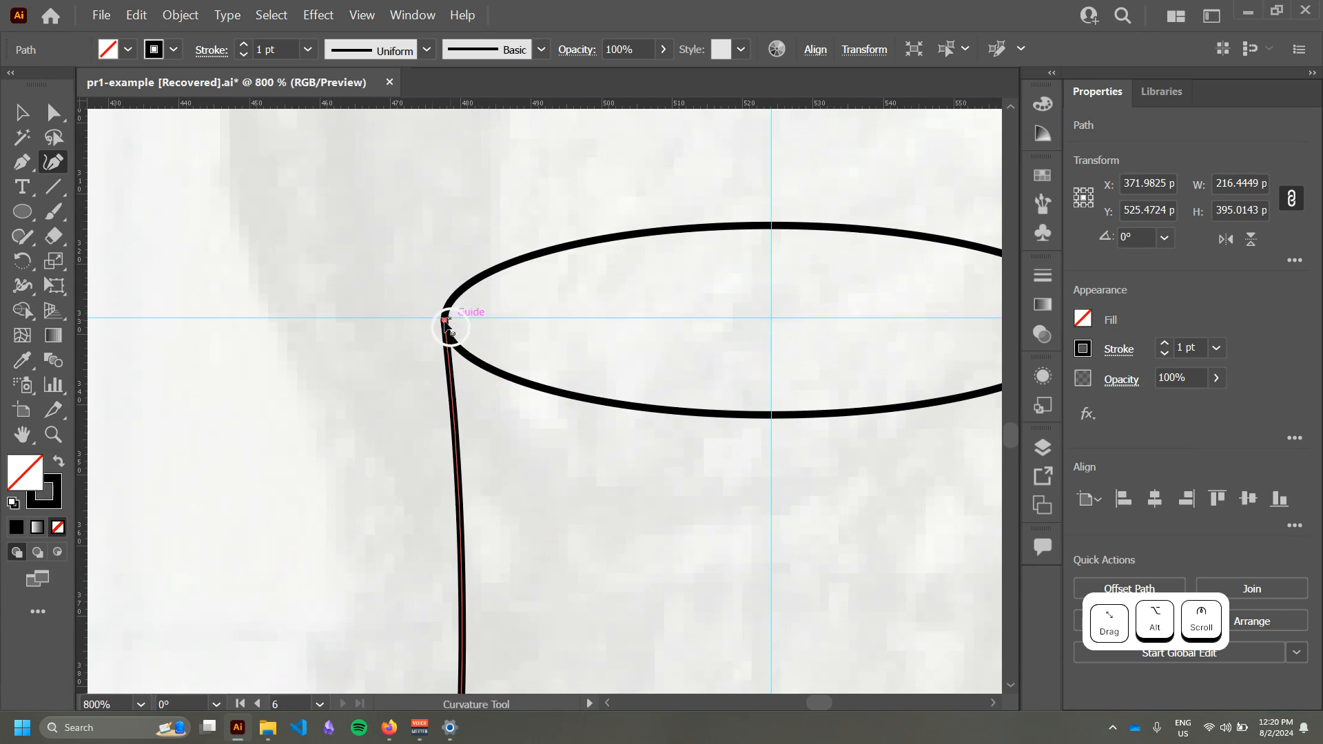
{"action": "scroll", "coordinate": [448, 324], "scroll_direction": "down", "scroll_amount": 1}
{"action": "key", "text": "Escape"}
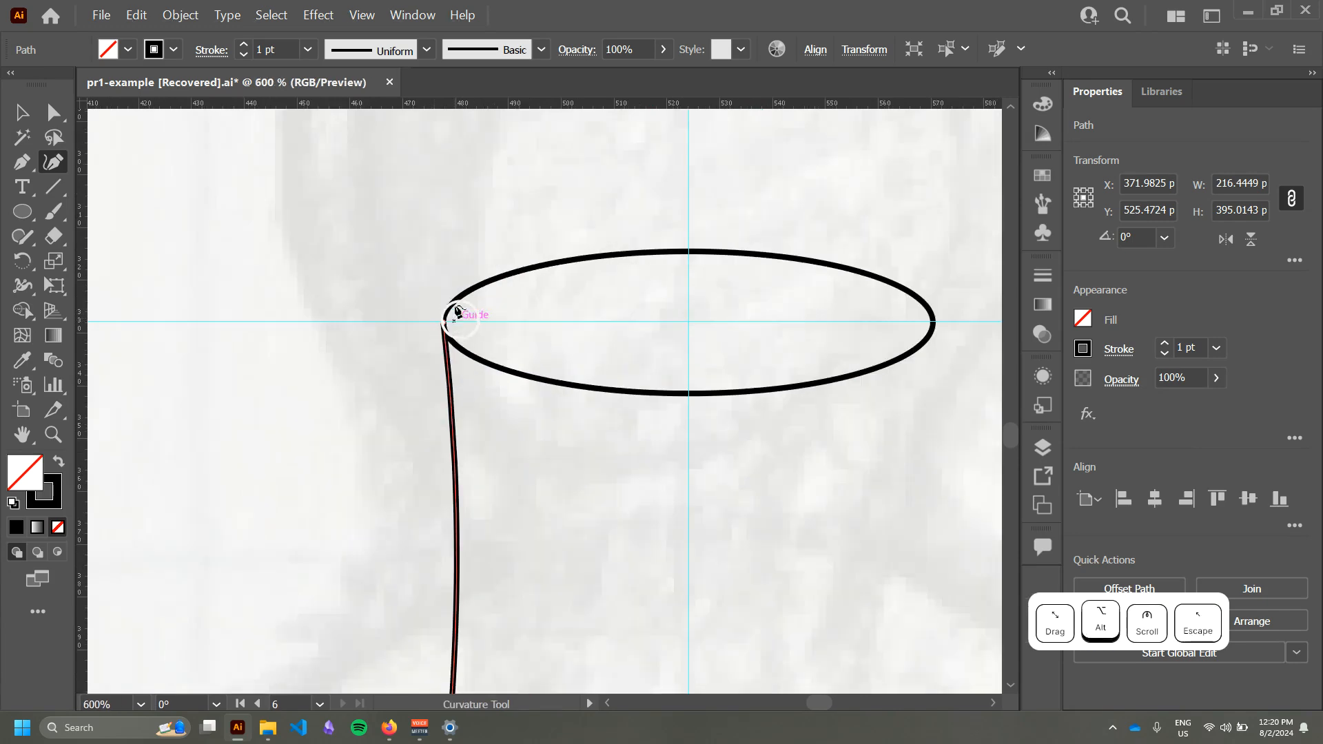
{"action": "left_click", "coordinate": [423, 235]}
{"action": "scroll", "coordinate": [423, 237], "scroll_direction": "down", "scroll_amount": 2}
{"action": "scroll", "coordinate": [496, 392], "scroll_direction": "down", "scroll_amount": 3}
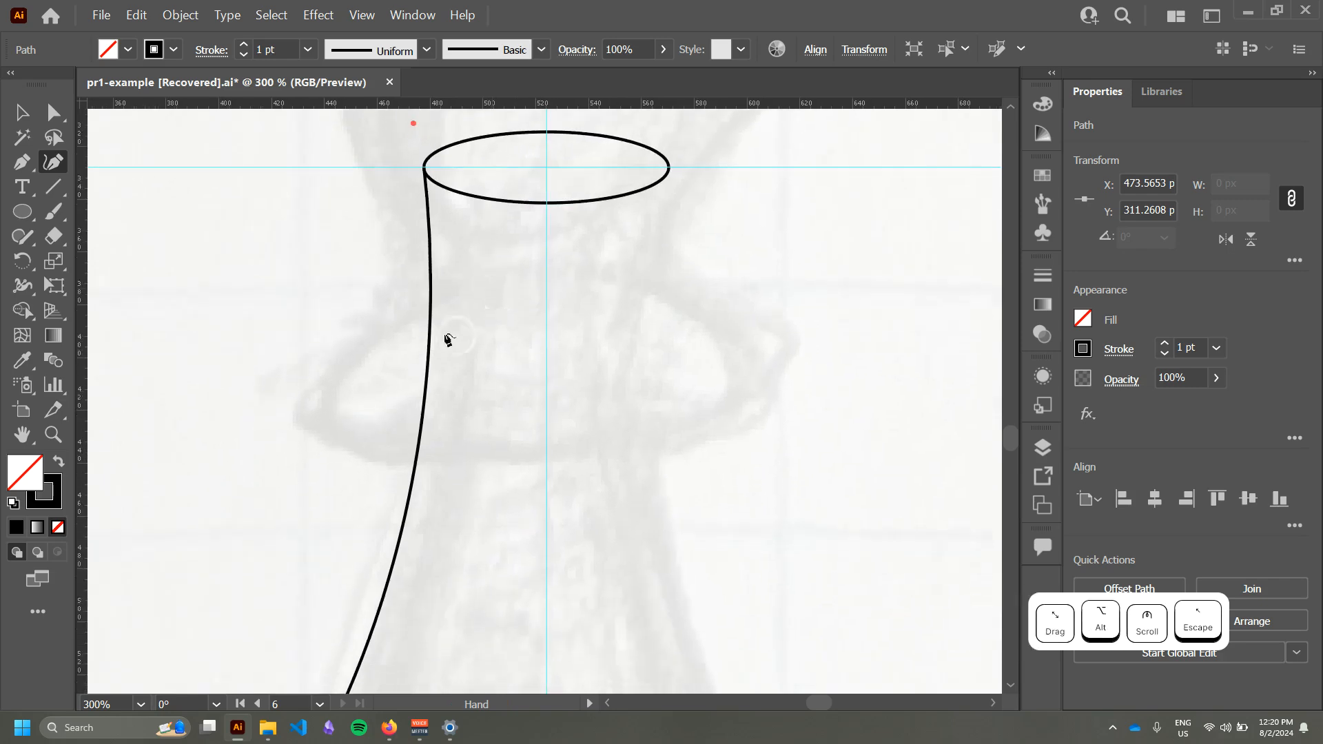
{"action": "scroll", "coordinate": [517, 357], "scroll_direction": "down", "scroll_amount": 1}
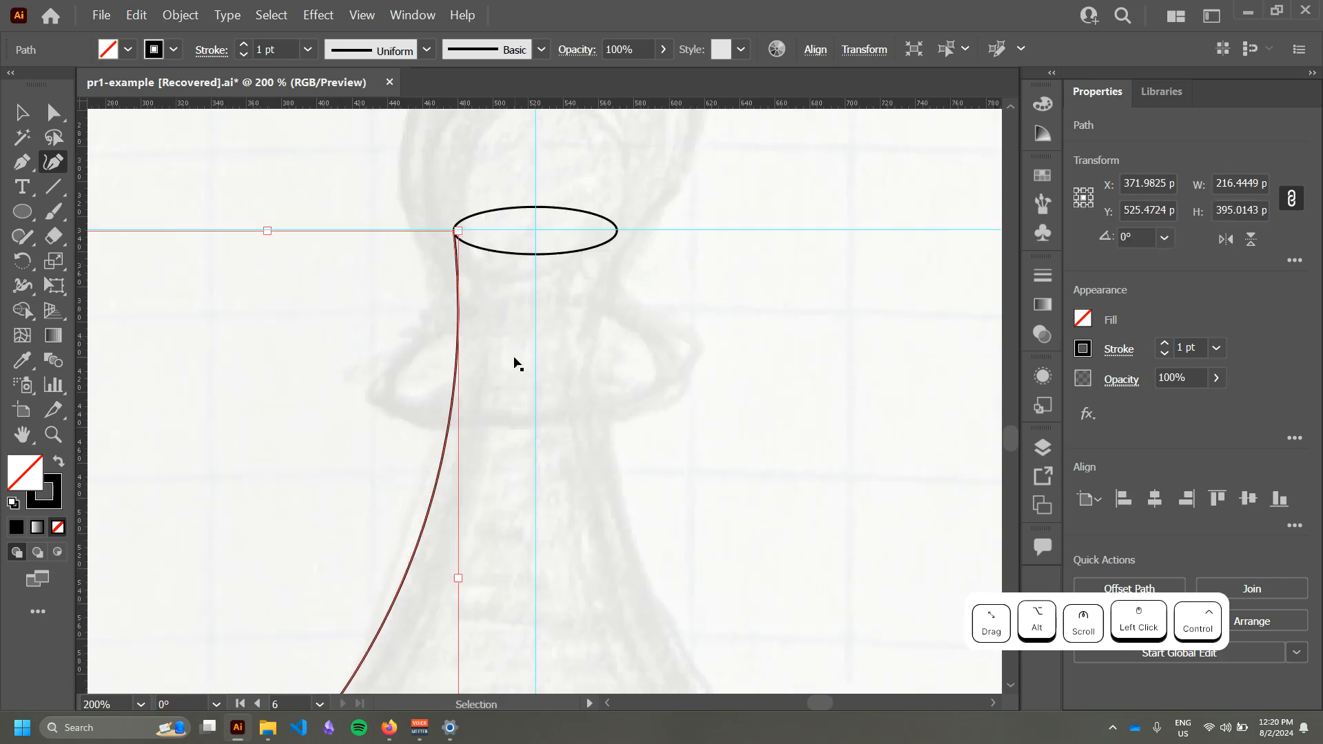
{"action": "key", "text": "ctrl+z"}
{"action": "key", "text": "v"}
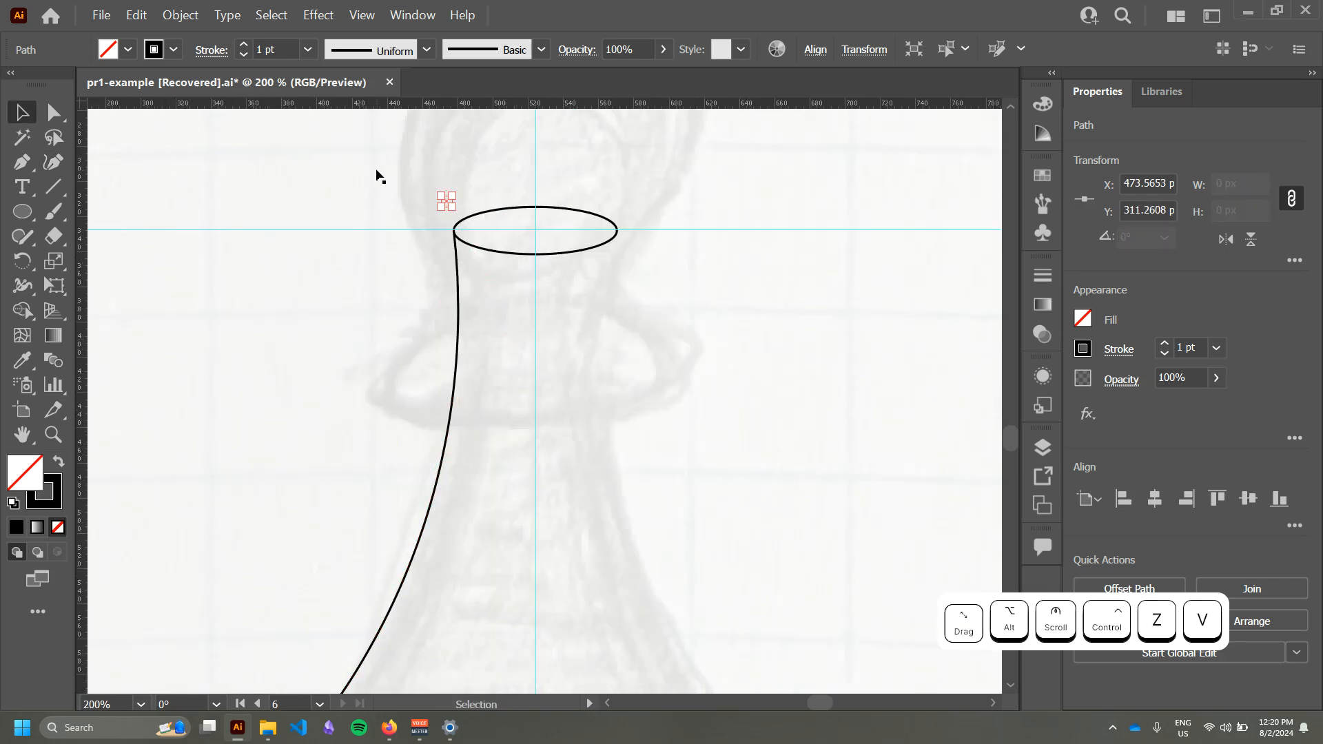
{"action": "key", "text": "Delete"}
Step: Duplicate the left side curve straight across to the right and flip the copy horizontally
{"action": "left_click", "coordinate": [454, 389]}
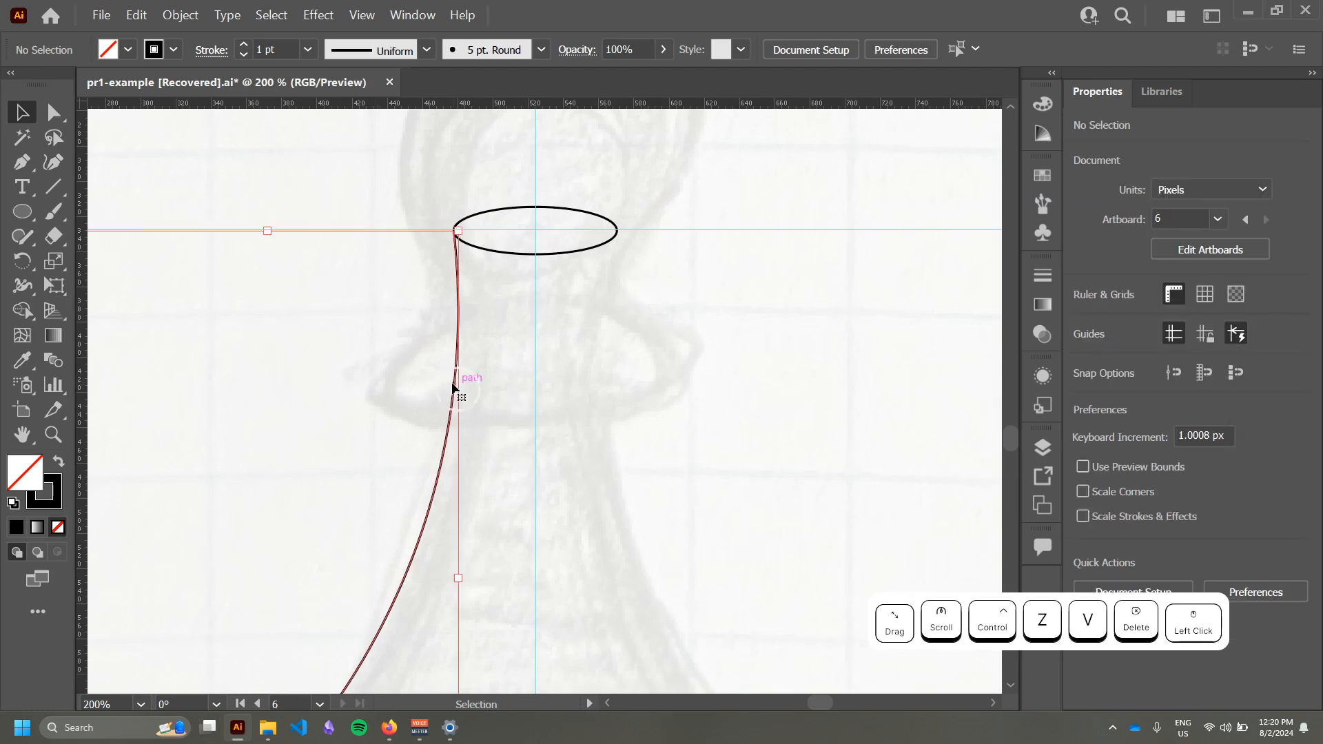
{"action": "scroll", "coordinate": [525, 399], "scroll_direction": "down", "scroll_amount": 1, "text": "alt"}
{"action": "scroll", "coordinate": [648, 275], "scroll_direction": "down", "scroll_amount": 3}
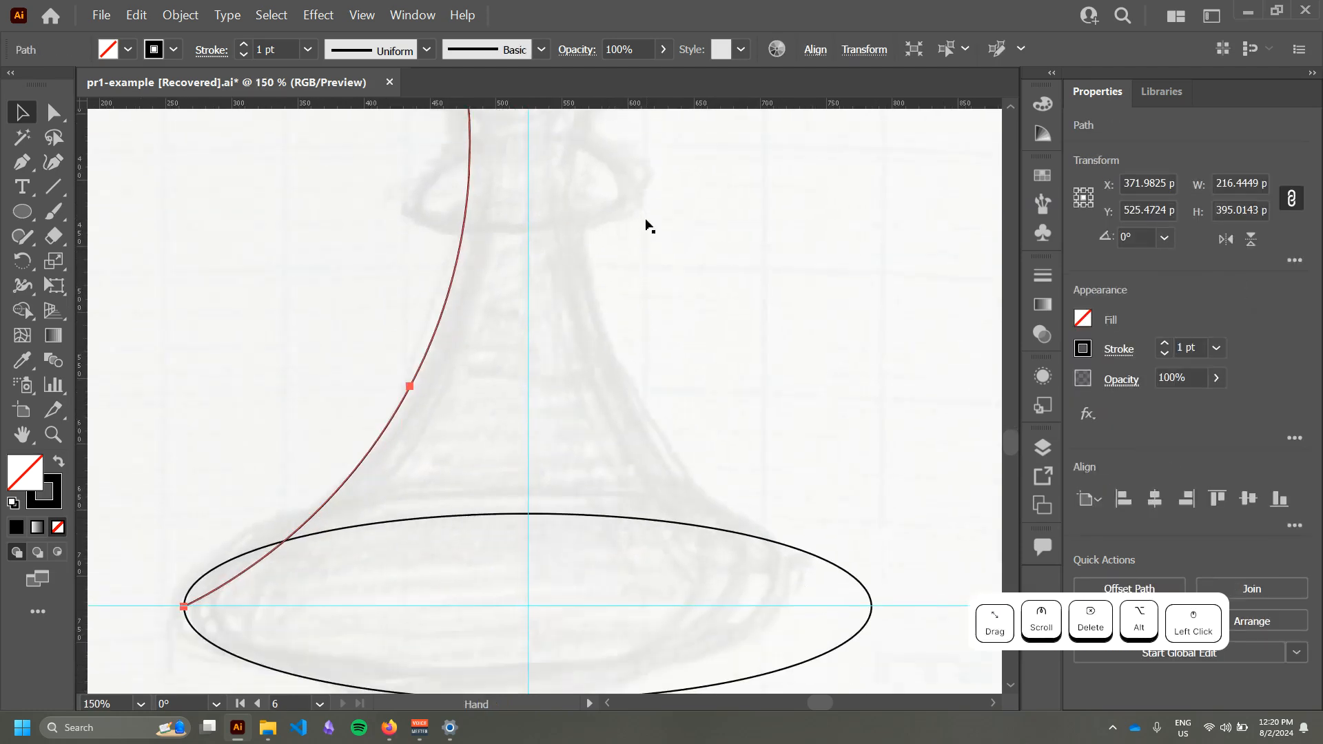
{"action": "key", "text": "ctrl"}
{"action": "key", "text": "alt"}
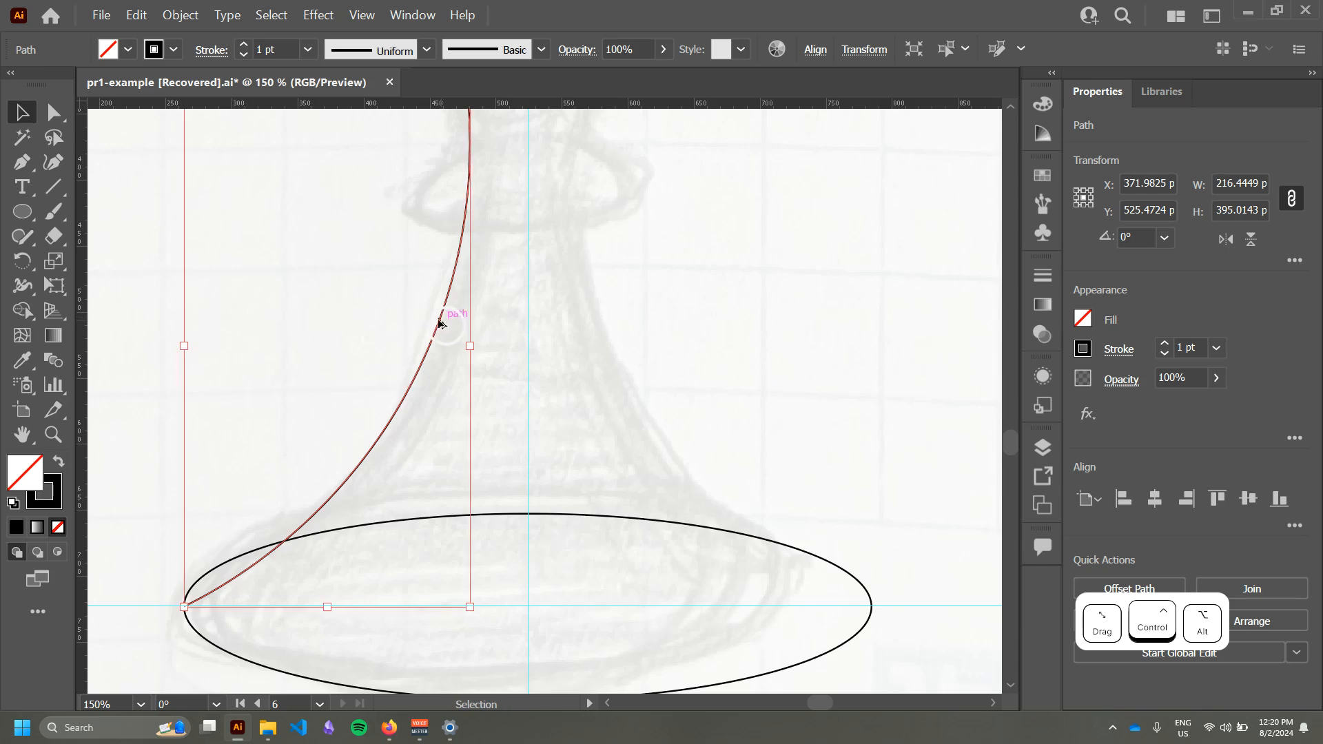
{"action": "left_click_drag", "start_coordinate": [439, 324], "coordinate": [757, 331]}
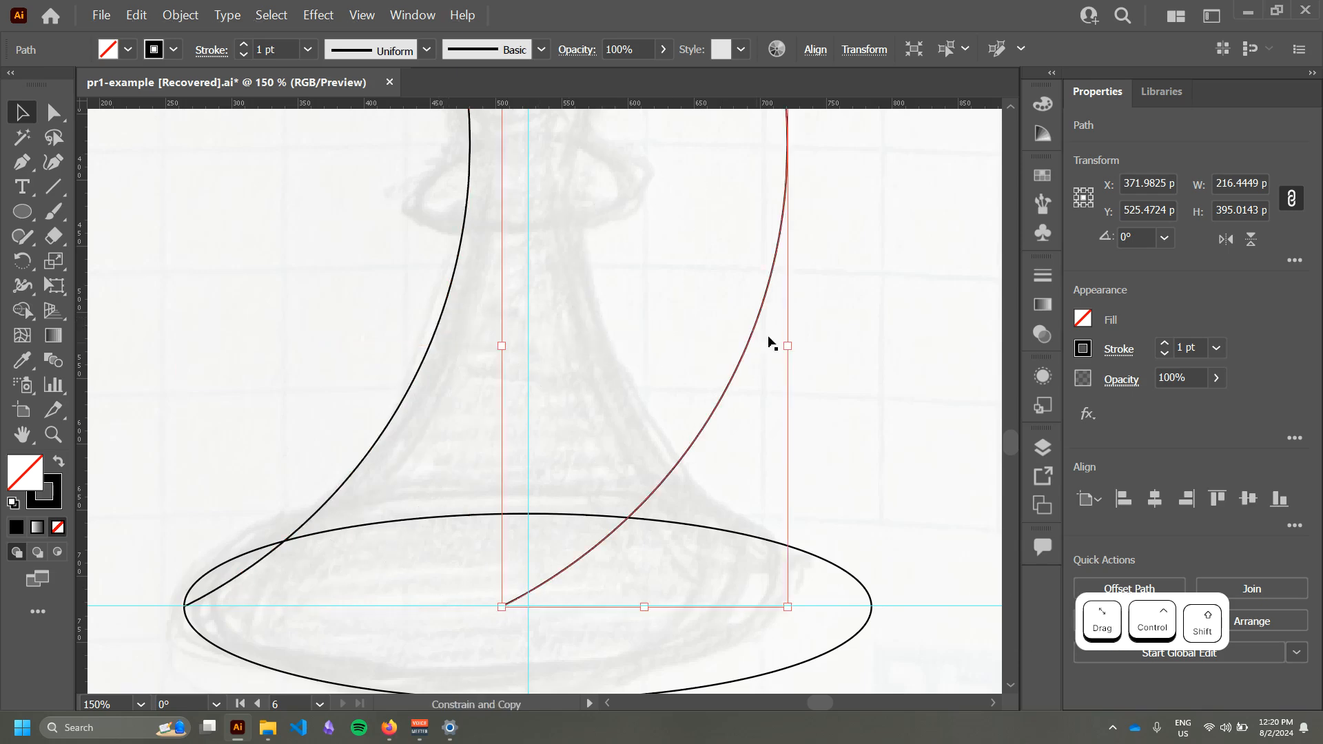
{"action": "left_click", "coordinate": [1226, 240]}
{"action": "scroll", "coordinate": [719, 293], "scroll_direction": "down", "scroll_amount": 2}
{"action": "scroll", "coordinate": [719, 293], "scroll_direction": "up", "scroll_amount": 1}
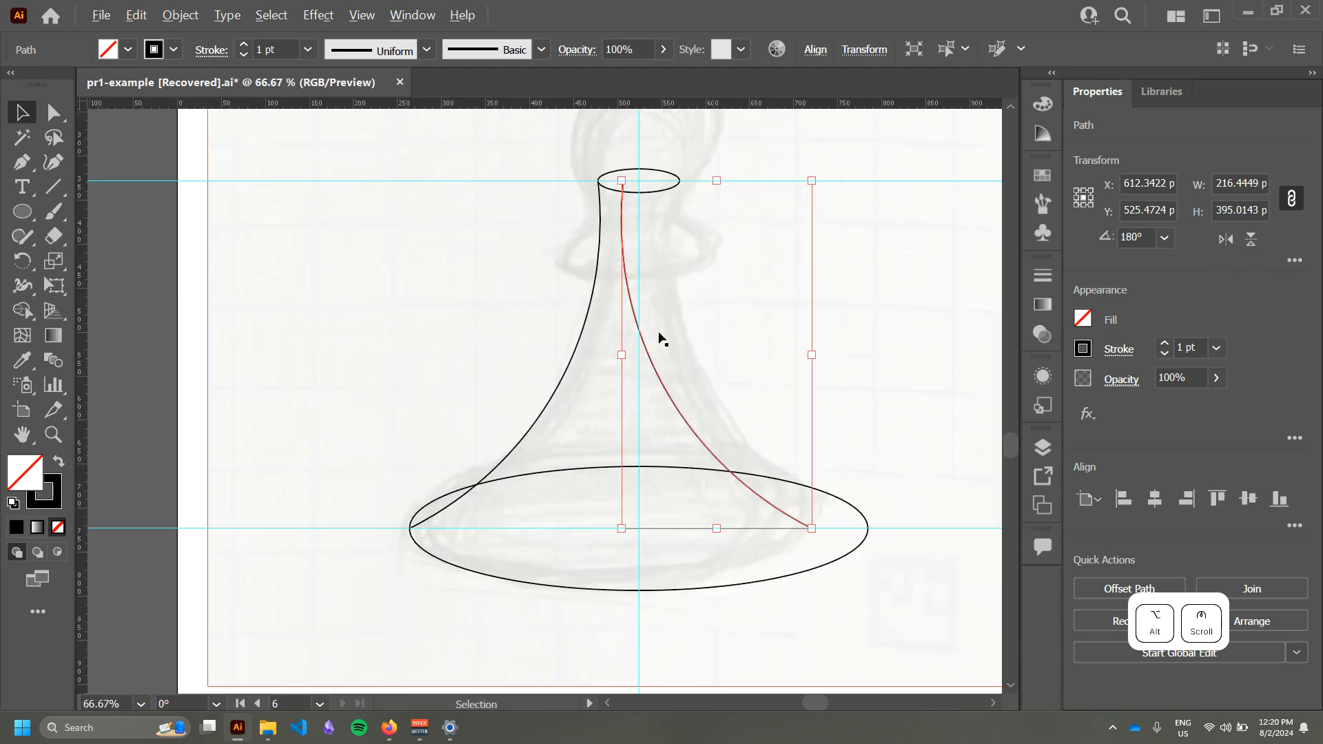
Step: Move the flipped curve right until its upper end snaps to the small ellipse's right extreme, and check its lower end against the base ellipse
{"action": "left_click_drag", "start_coordinate": [655, 372], "coordinate": [709, 378]}
{"action": "scroll", "coordinate": [694, 168], "scroll_direction": "up", "scroll_amount": 7}
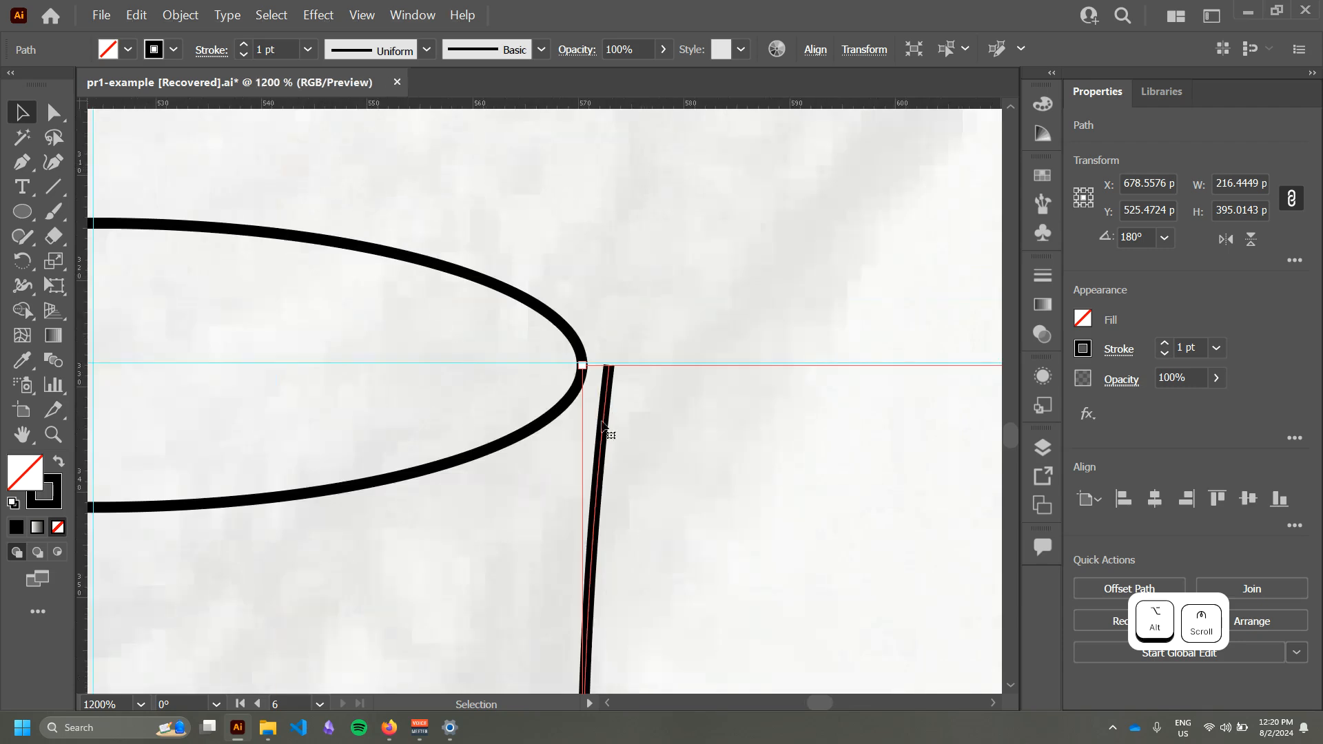
{"action": "left_click", "coordinate": [601, 422]}
{"action": "left_click_drag", "start_coordinate": [601, 421], "coordinate": [577, 423]}
{"action": "scroll", "coordinate": [650, 482], "scroll_direction": "down", "scroll_amount": 5}
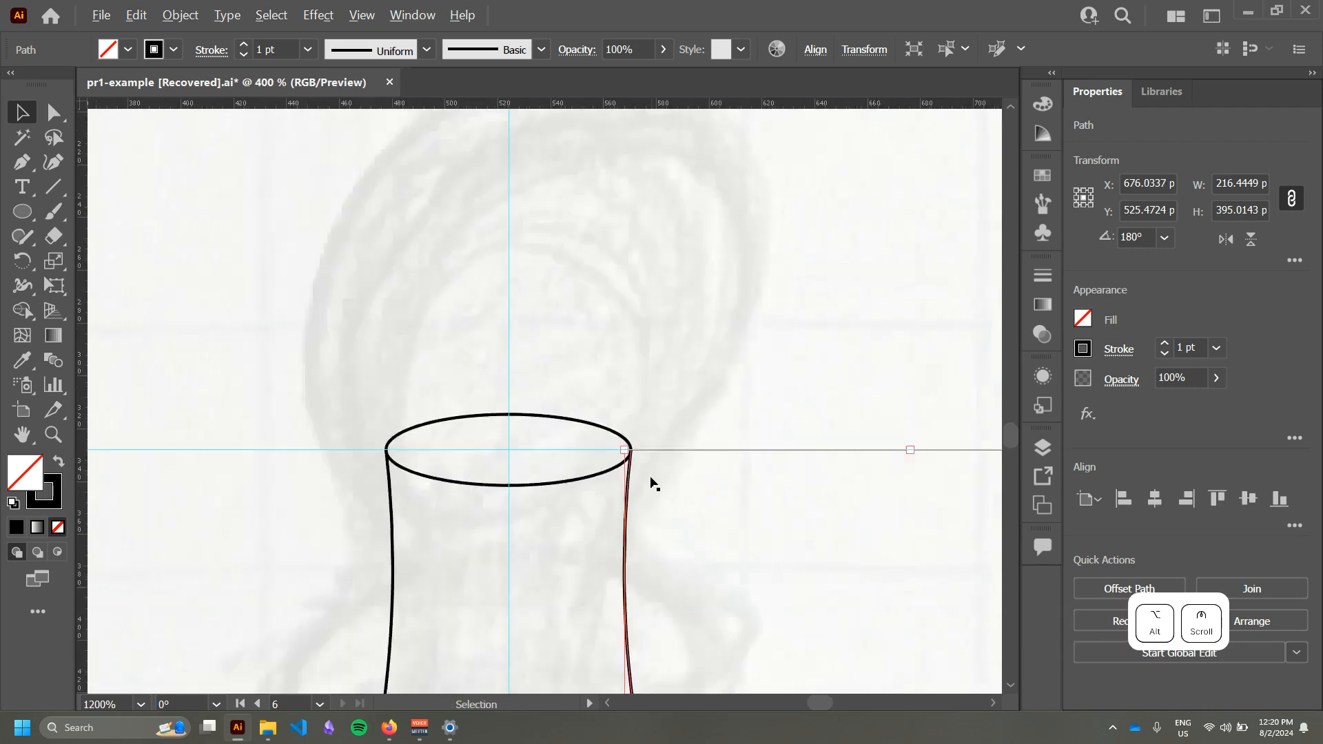
{"action": "left_click_drag", "start_coordinate": [712, 601], "coordinate": [649, 239]}
{"action": "left_click_drag", "start_coordinate": [785, 543], "coordinate": [666, 212]}
{"action": "scroll", "coordinate": [814, 440], "scroll_direction": "up", "scroll_amount": 5}
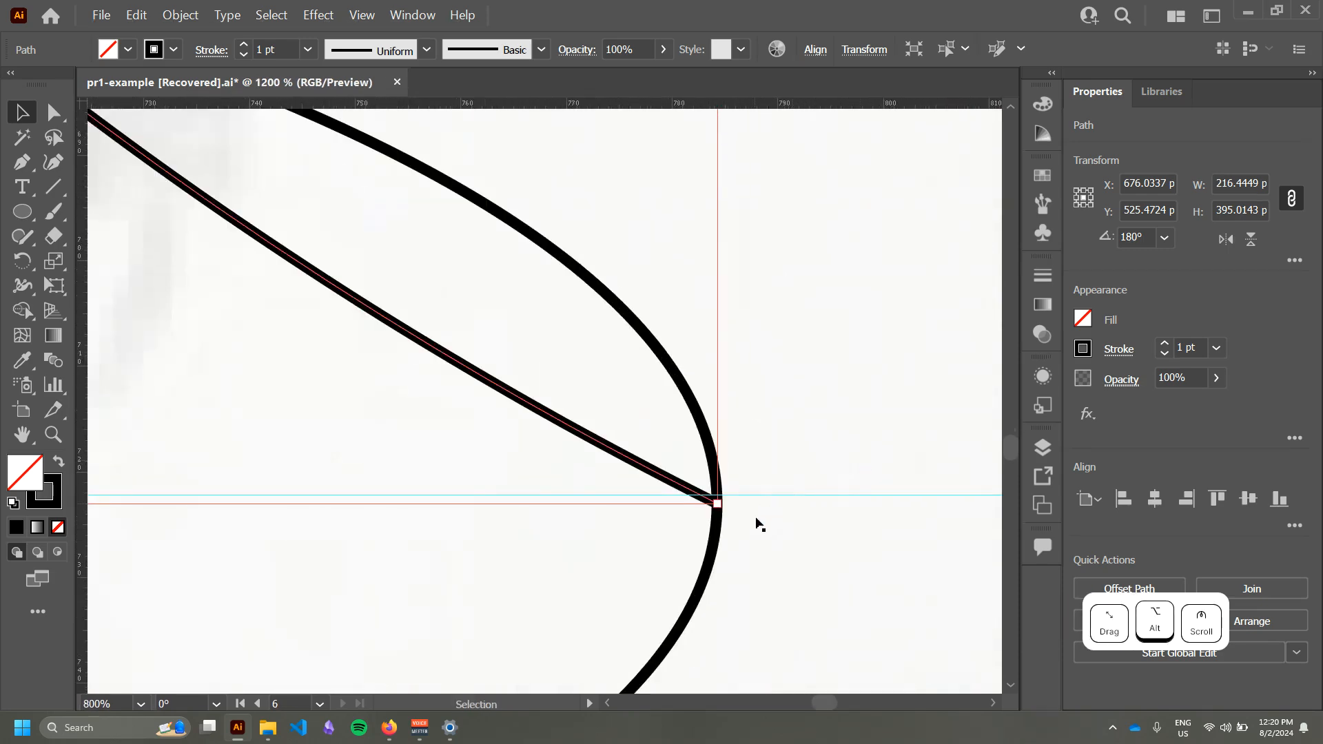
{"action": "scroll", "coordinate": [670, 480], "scroll_direction": "down", "scroll_amount": 3}
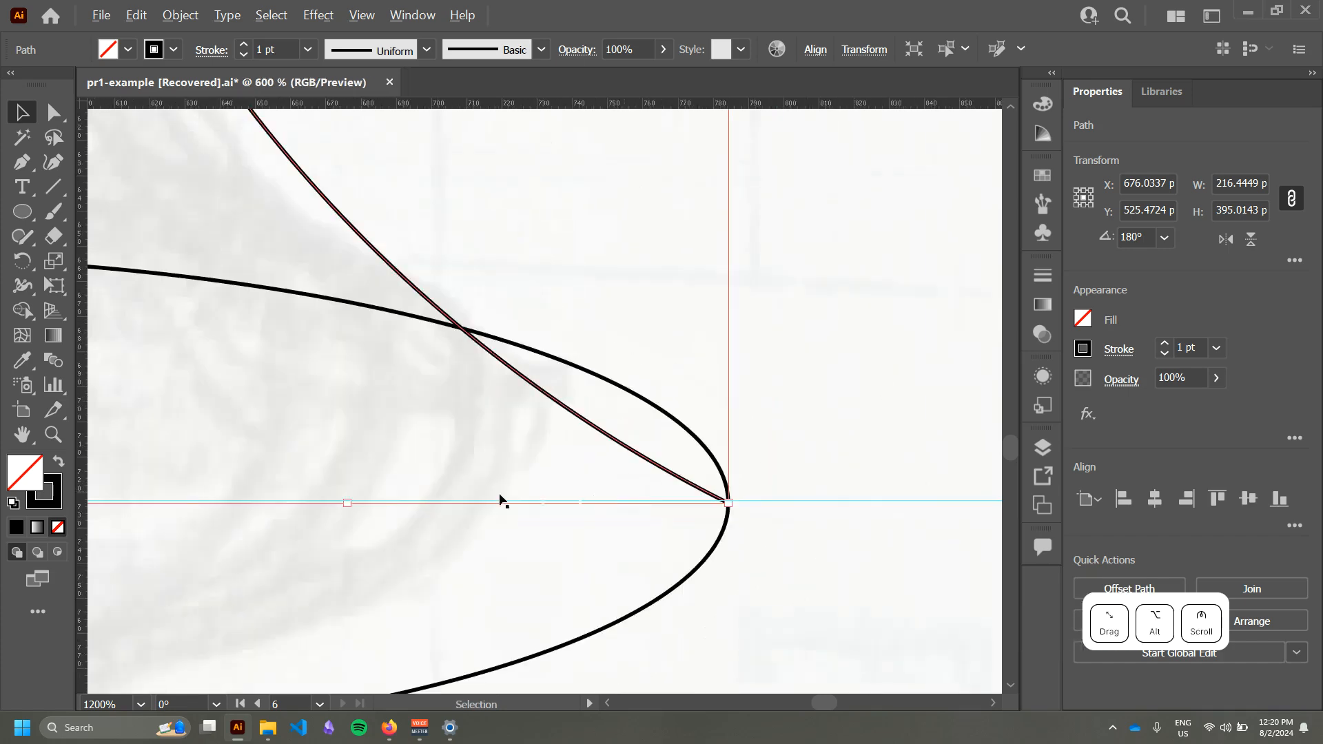
Step: Move the left side curve's lower end with the Curvature tool to where the horizontal guide crosses the base ellipse
{"action": "scroll", "coordinate": [449, 481], "scroll_direction": "left", "scroll_amount": 5}
{"action": "scroll", "coordinate": [405, 486], "scroll_direction": "left", "scroll_amount": 5}
{"action": "scroll", "coordinate": [369, 502], "scroll_direction": "up", "scroll_amount": 3}
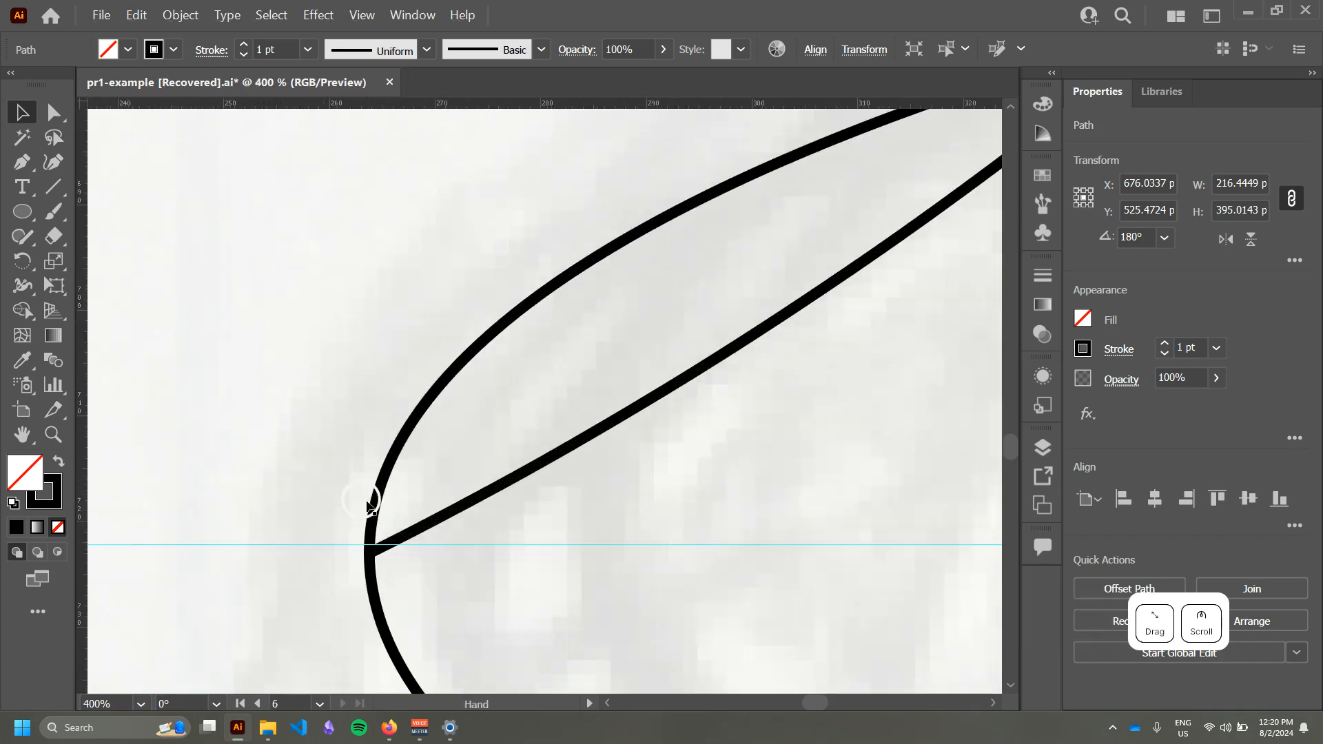
{"action": "left_click", "coordinate": [428, 528]}
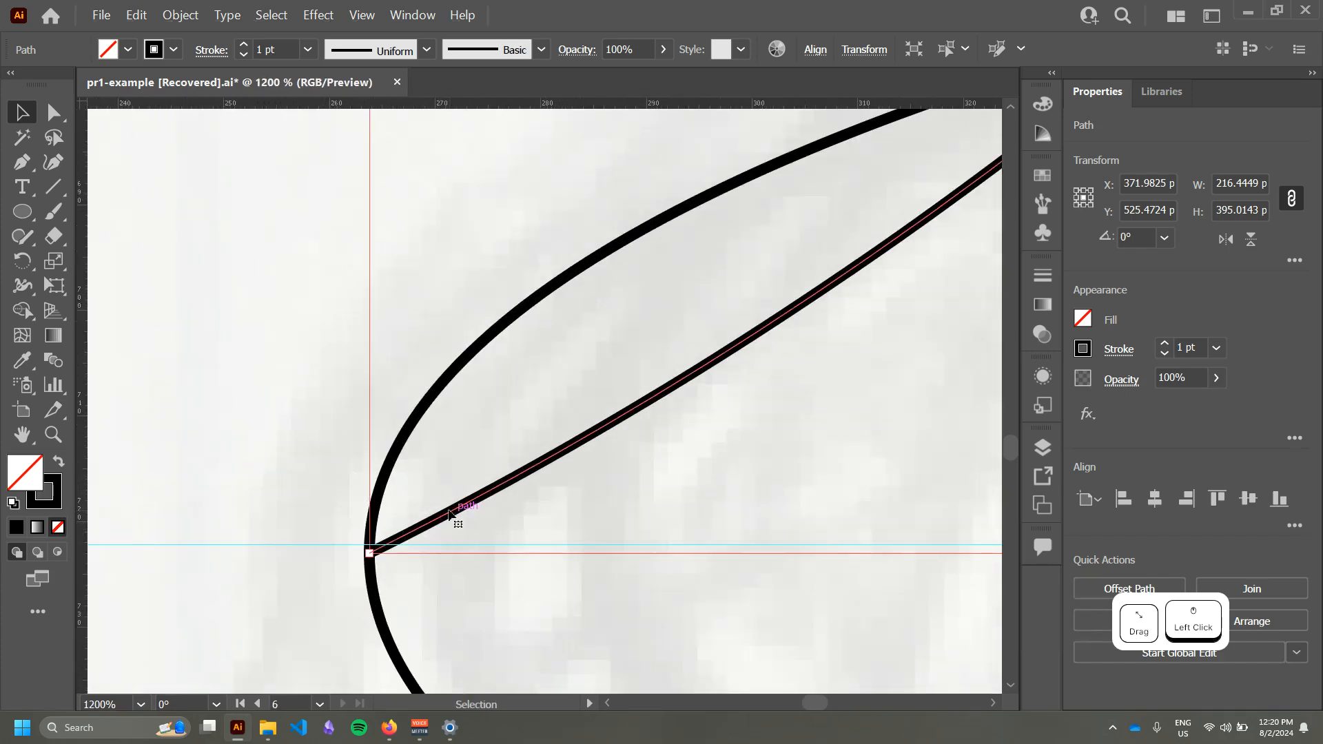
{"action": "left_click", "coordinate": [53, 162]}
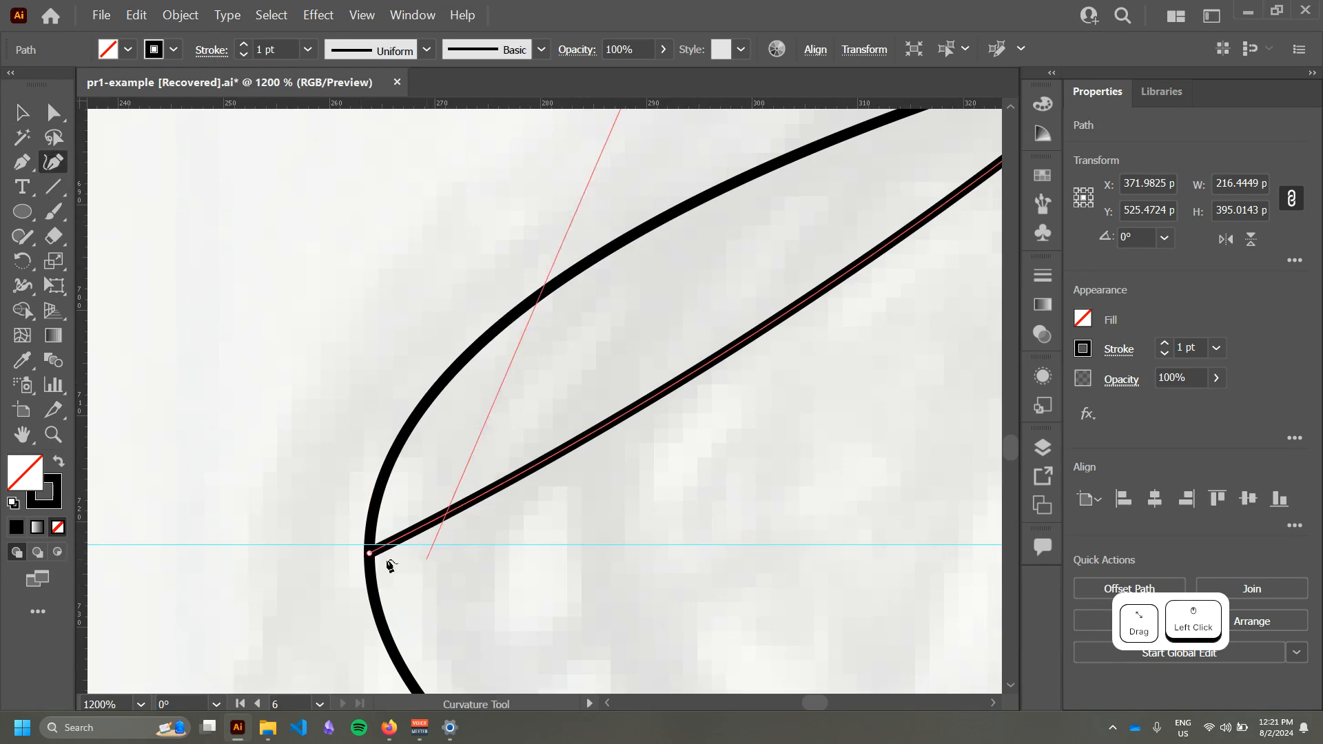
{"action": "left_click", "coordinate": [370, 556]}
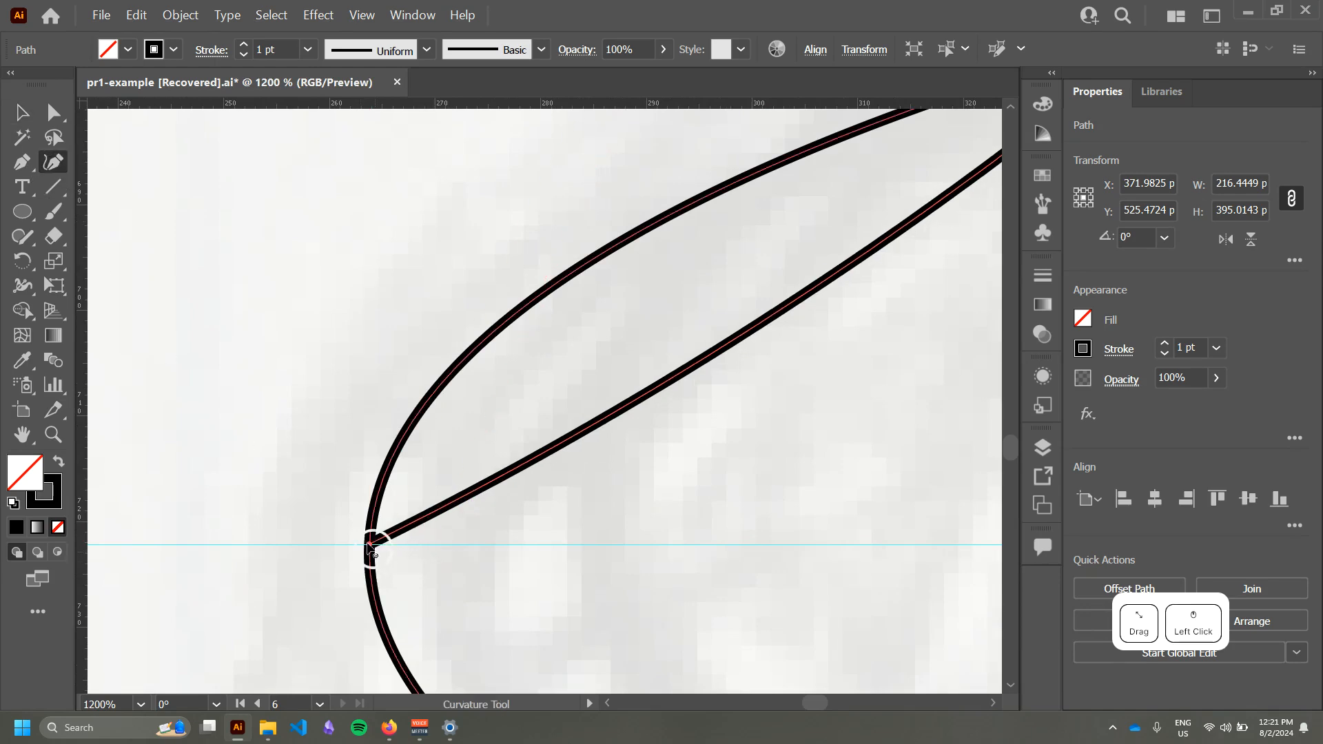
Step: Move the right side curve's lower end with the Curvature tool to where the horizontal guide crosses the base ellipse
{"action": "left_click_drag", "start_coordinate": [369, 556], "coordinate": [620, 541]}
{"action": "scroll", "coordinate": [383, 478], "scroll_direction": "down", "scroll_amount": 5}
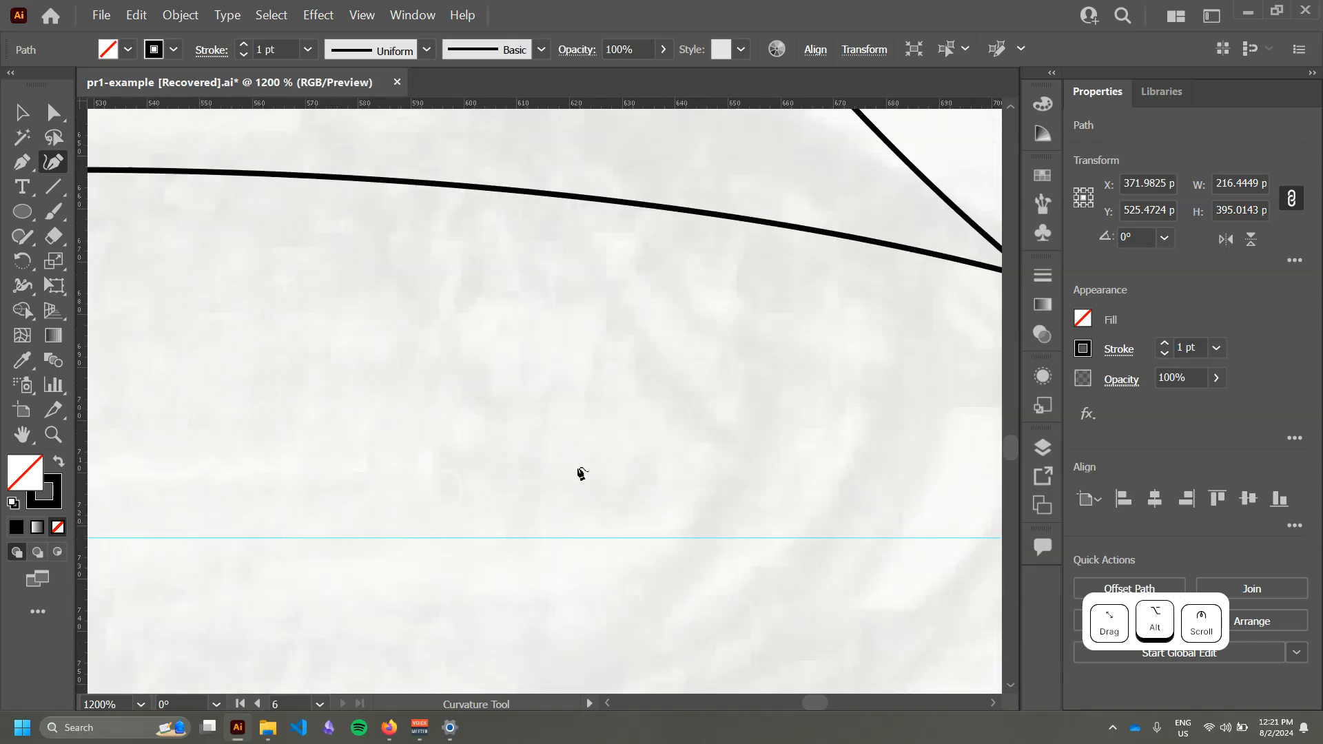
{"action": "scroll", "coordinate": [581, 474], "scroll_direction": "down", "scroll_amount": 3}
{"action": "key", "text": "Escape"}
{"action": "key", "text": "v"}
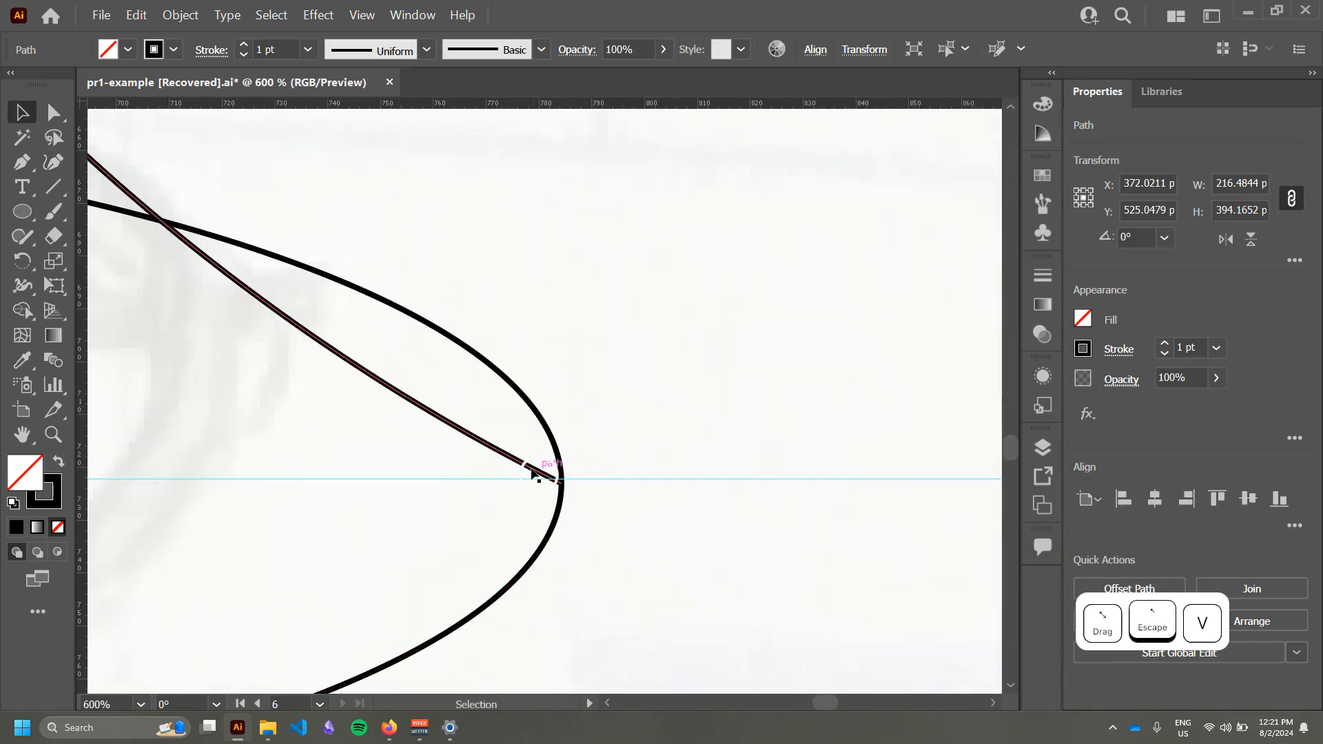
{"action": "left_click", "coordinate": [558, 477]}
{"action": "key", "text": "shift+grave"}
{"action": "scroll", "coordinate": [591, 458], "scroll_direction": "up", "scroll_amount": 3}
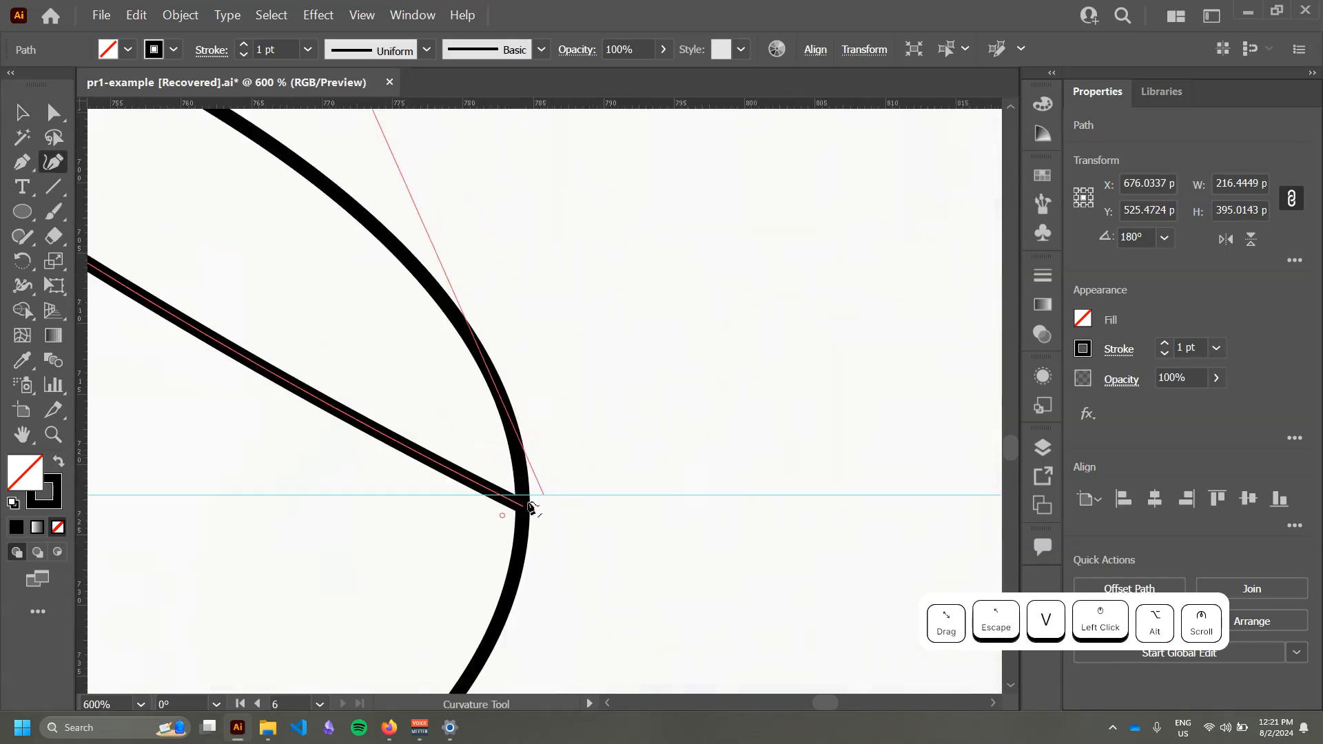
{"action": "left_click_drag", "start_coordinate": [529, 509], "coordinate": [526, 497]}
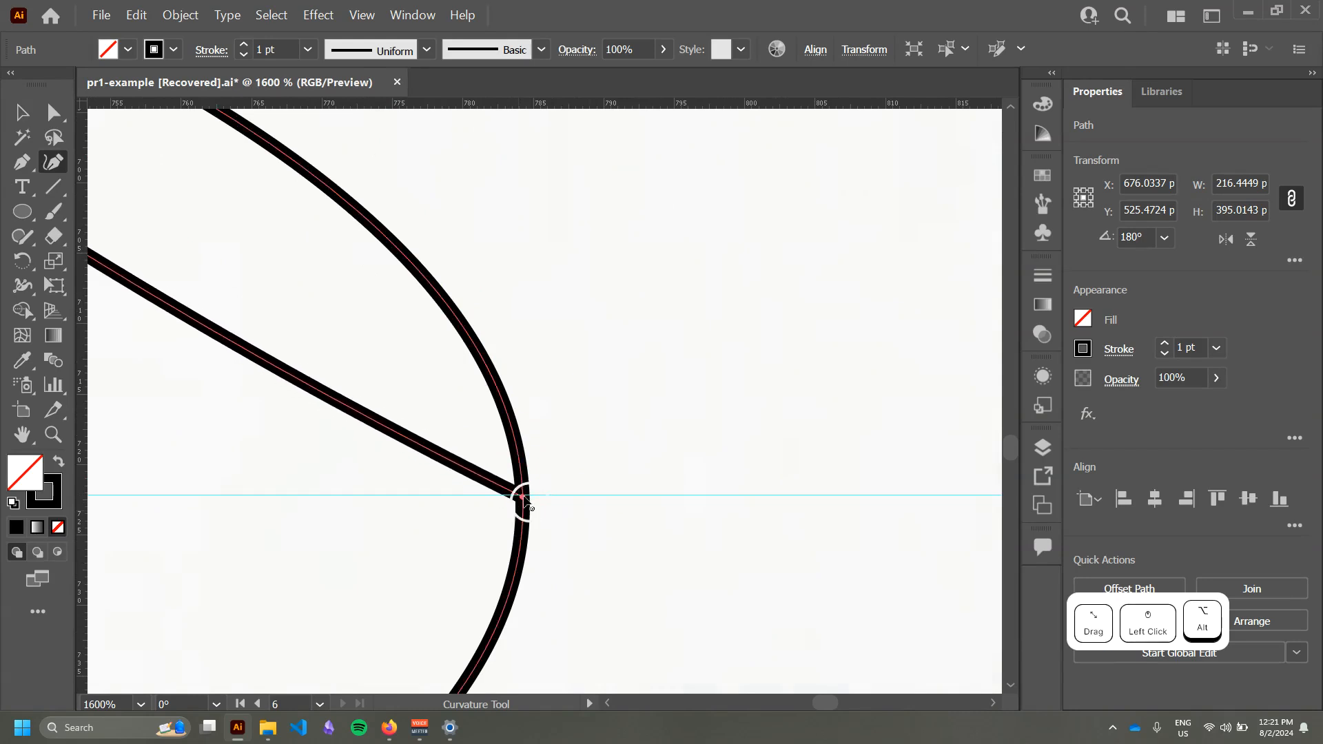
{"action": "left_click", "coordinate": [524, 498]}
{"action": "scroll", "coordinate": [524, 497], "scroll_direction": "down", "scroll_amount": 10}
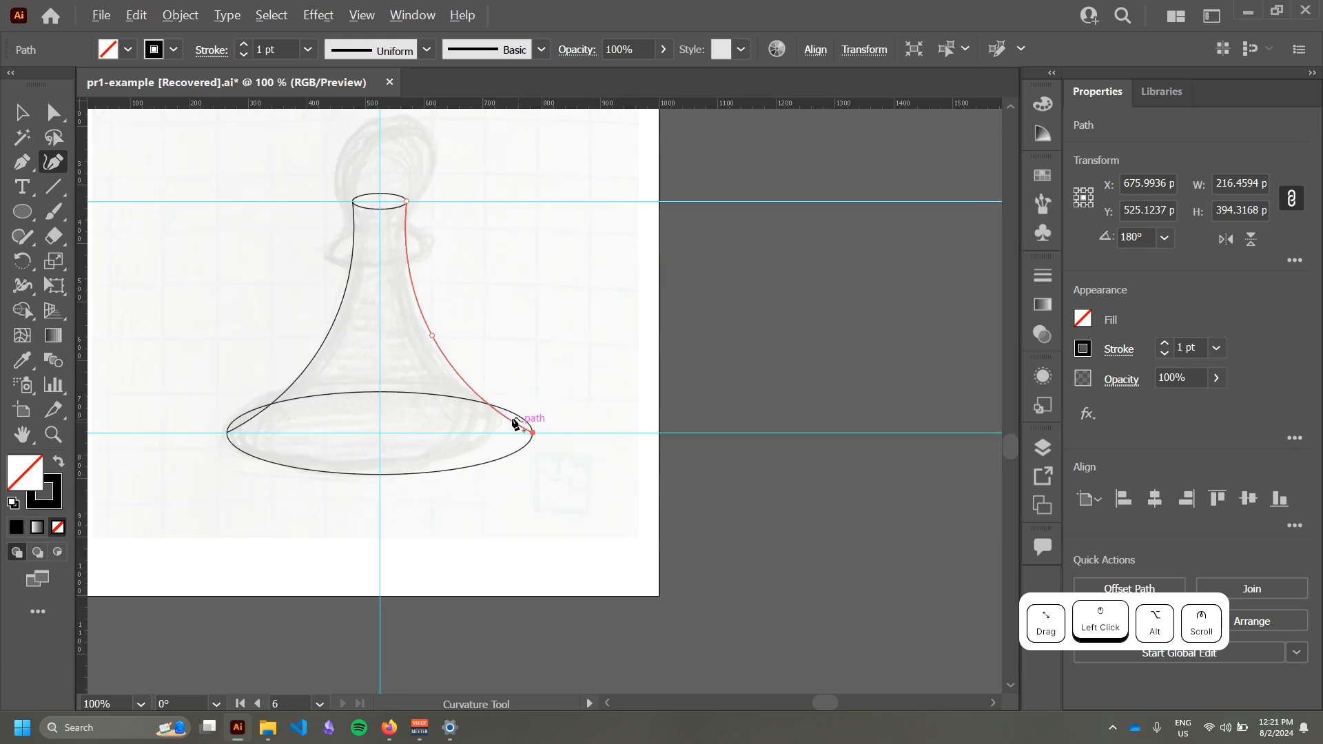
{"action": "key", "text": "v"}
{"action": "left_click_drag", "start_coordinate": [607, 309], "coordinate": [414, 473]}
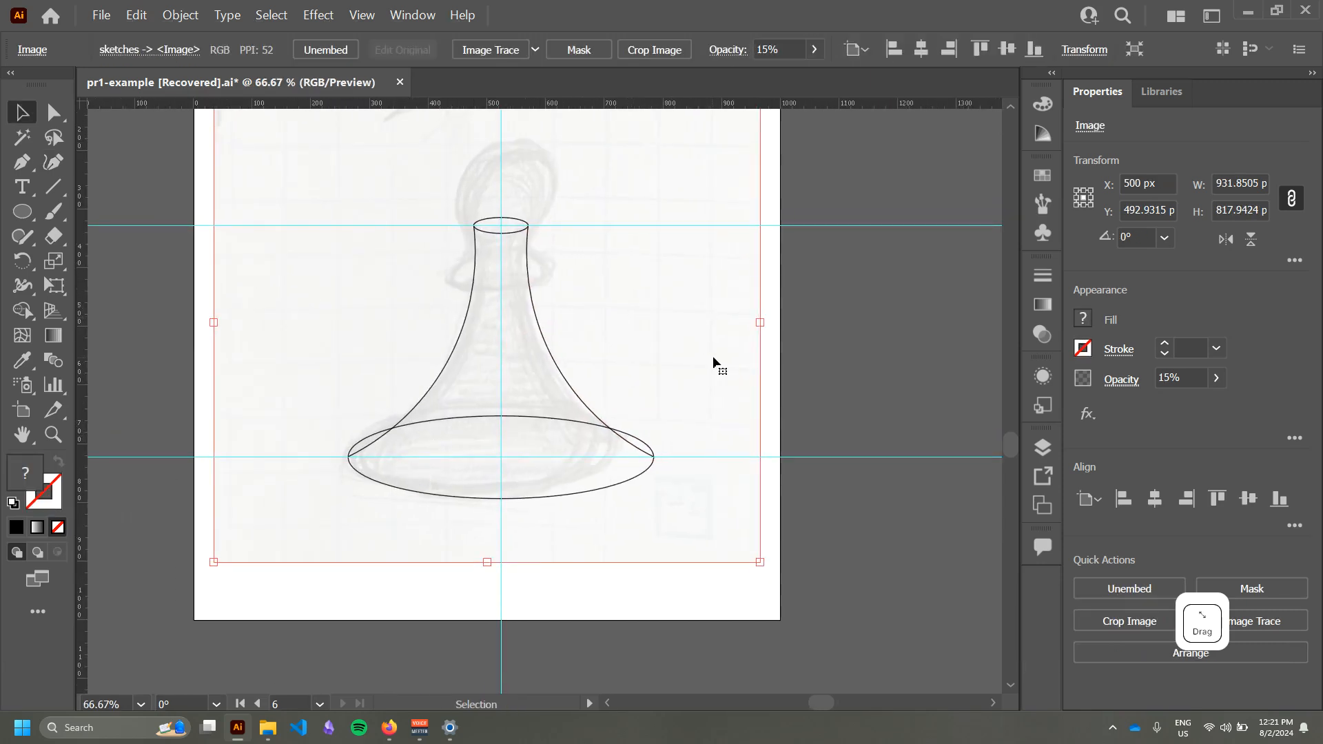
{"action": "left_click_drag", "start_coordinate": [642, 449], "coordinate": [644, 450]}
{"action": "left_click", "coordinate": [1044, 450]}
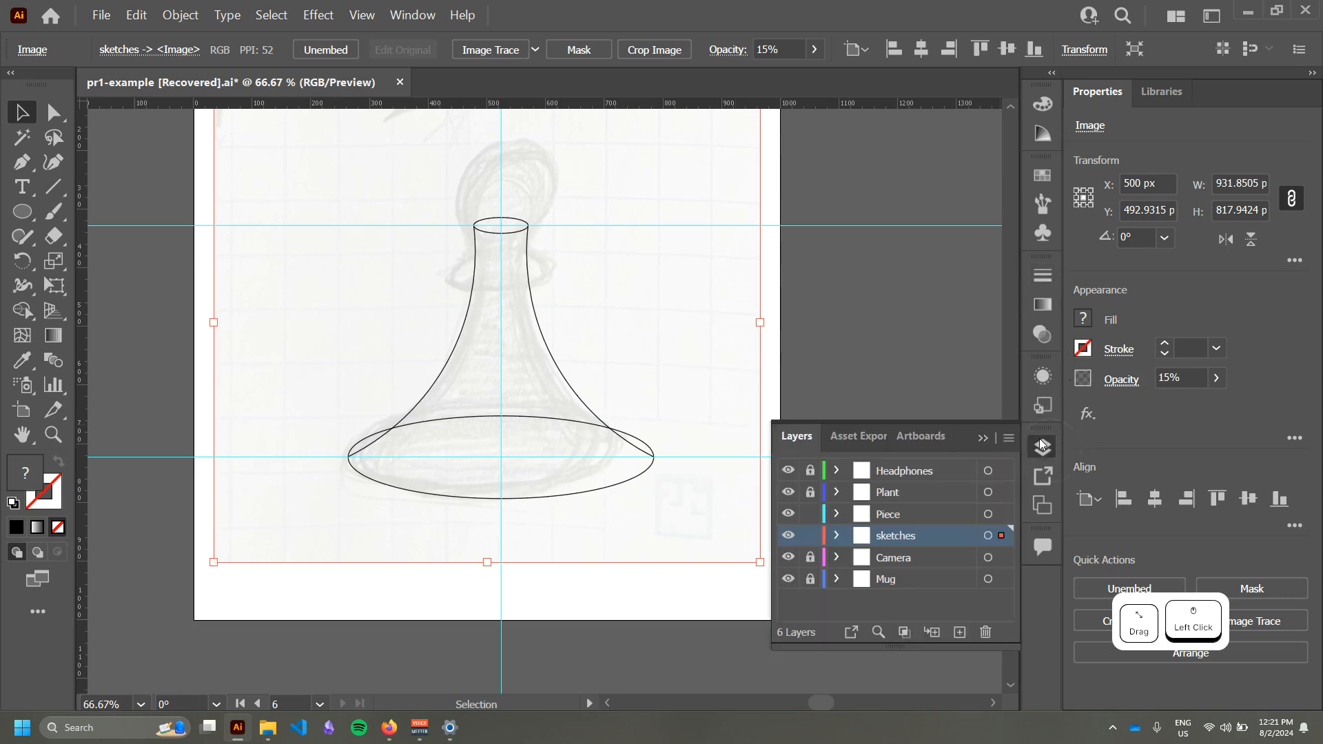
{"action": "left_click", "coordinate": [811, 536]}
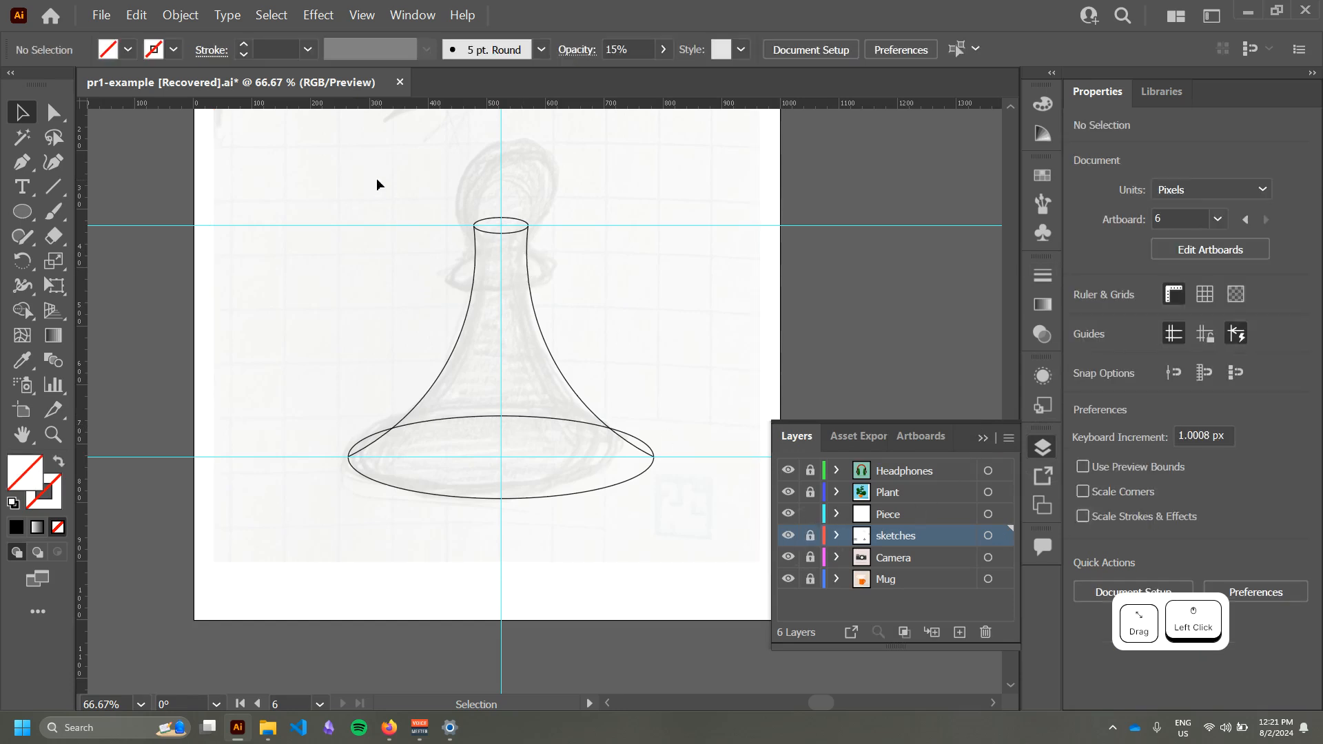
{"action": "left_click_drag", "start_coordinate": [325, 178], "coordinate": [686, 537]}
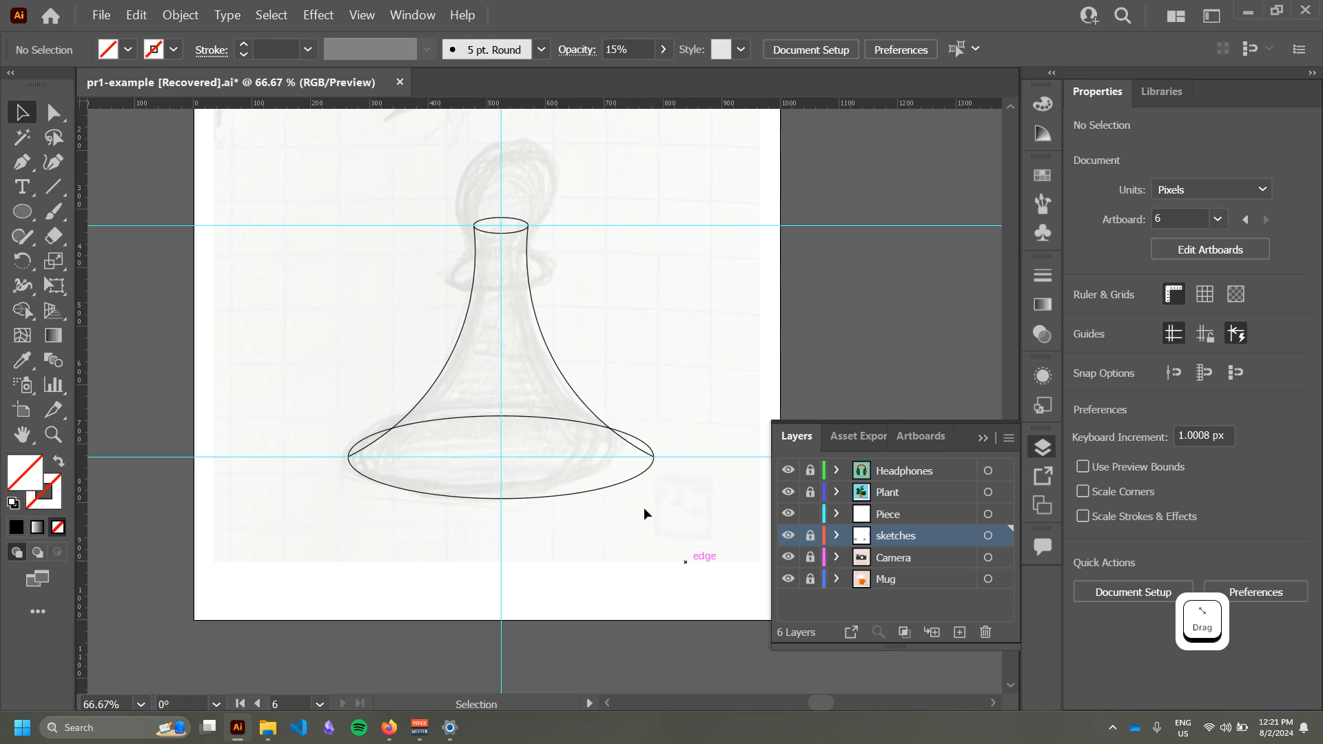
{"action": "left_click", "coordinate": [561, 379]}
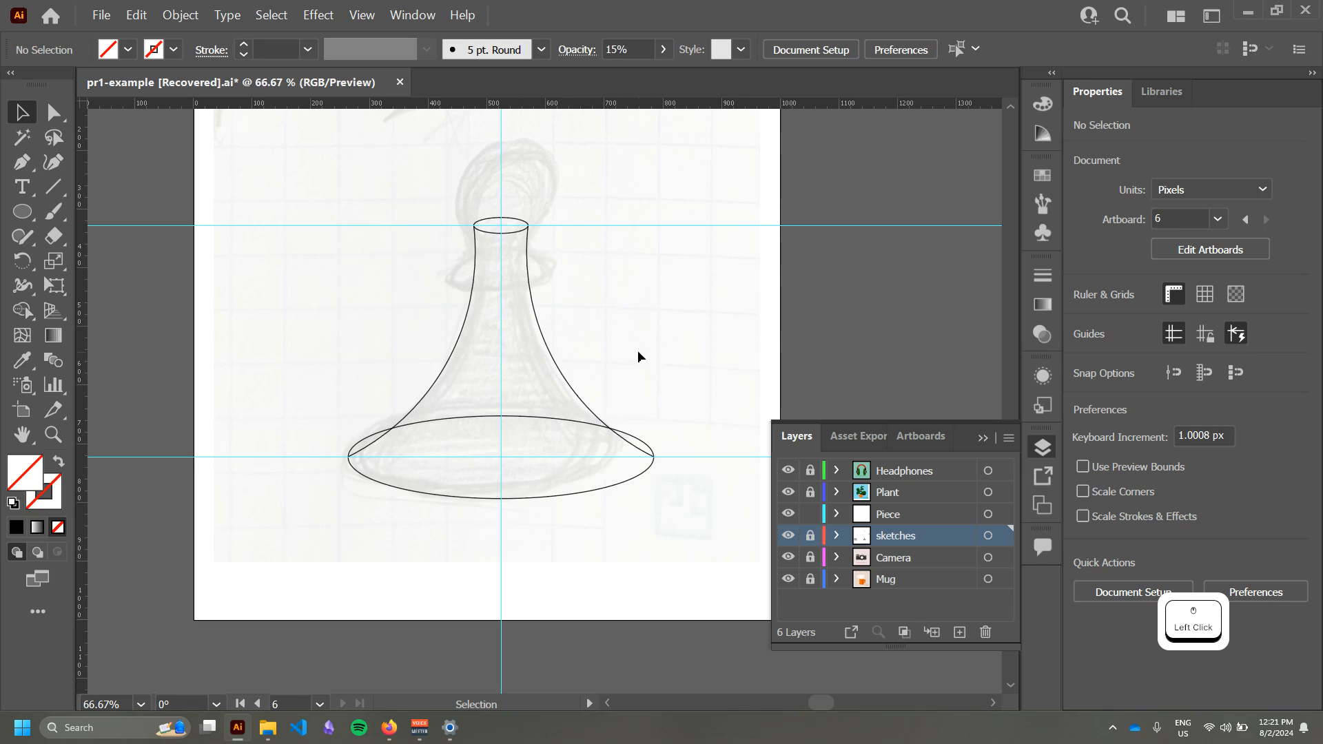
{"action": "key", "text": "ctrl+z"}
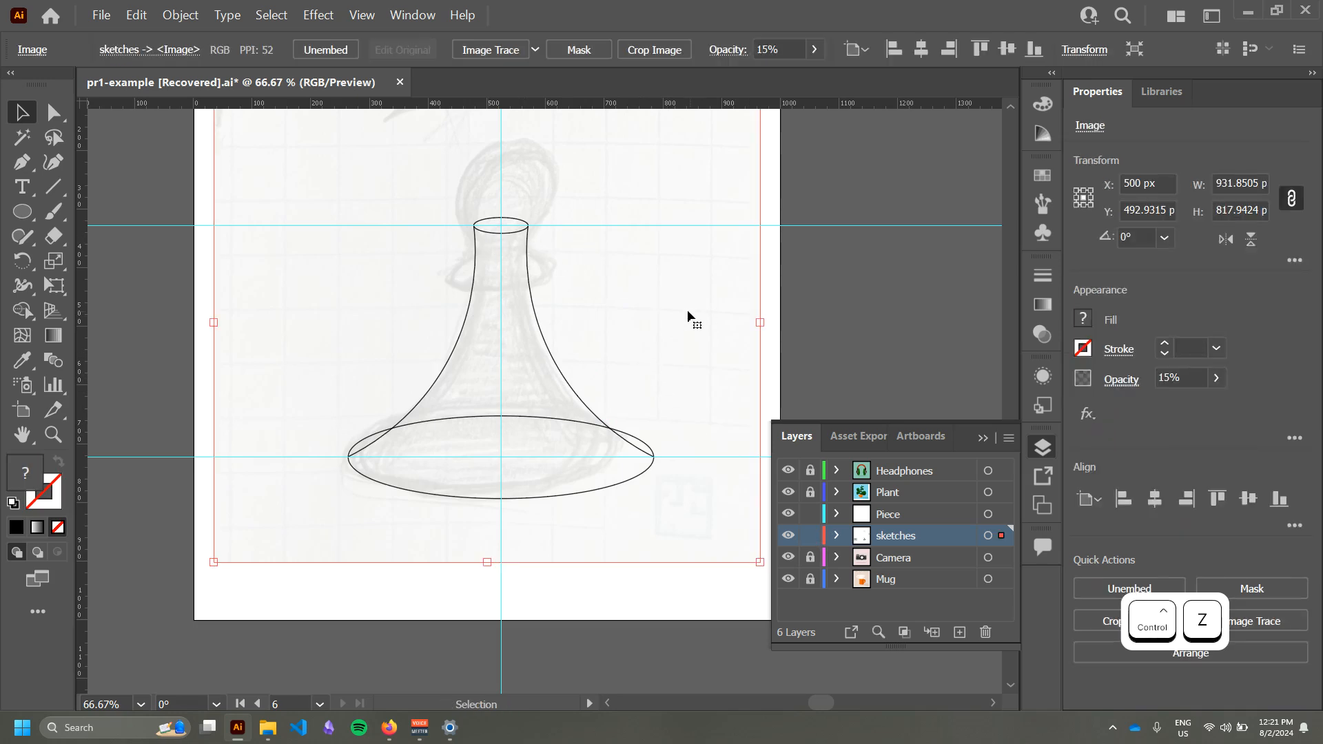
{"action": "left_click", "coordinate": [691, 311]}
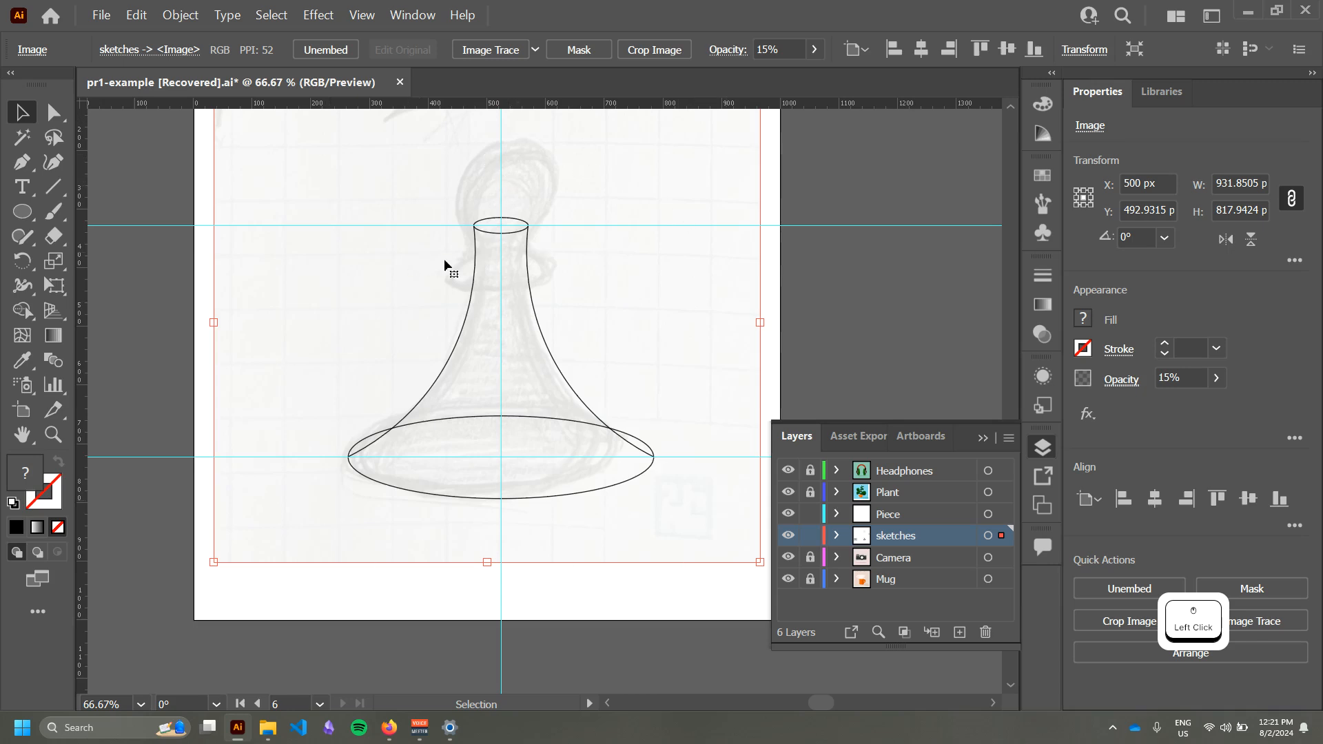
{"action": "left_click", "coordinate": [777, 304]}
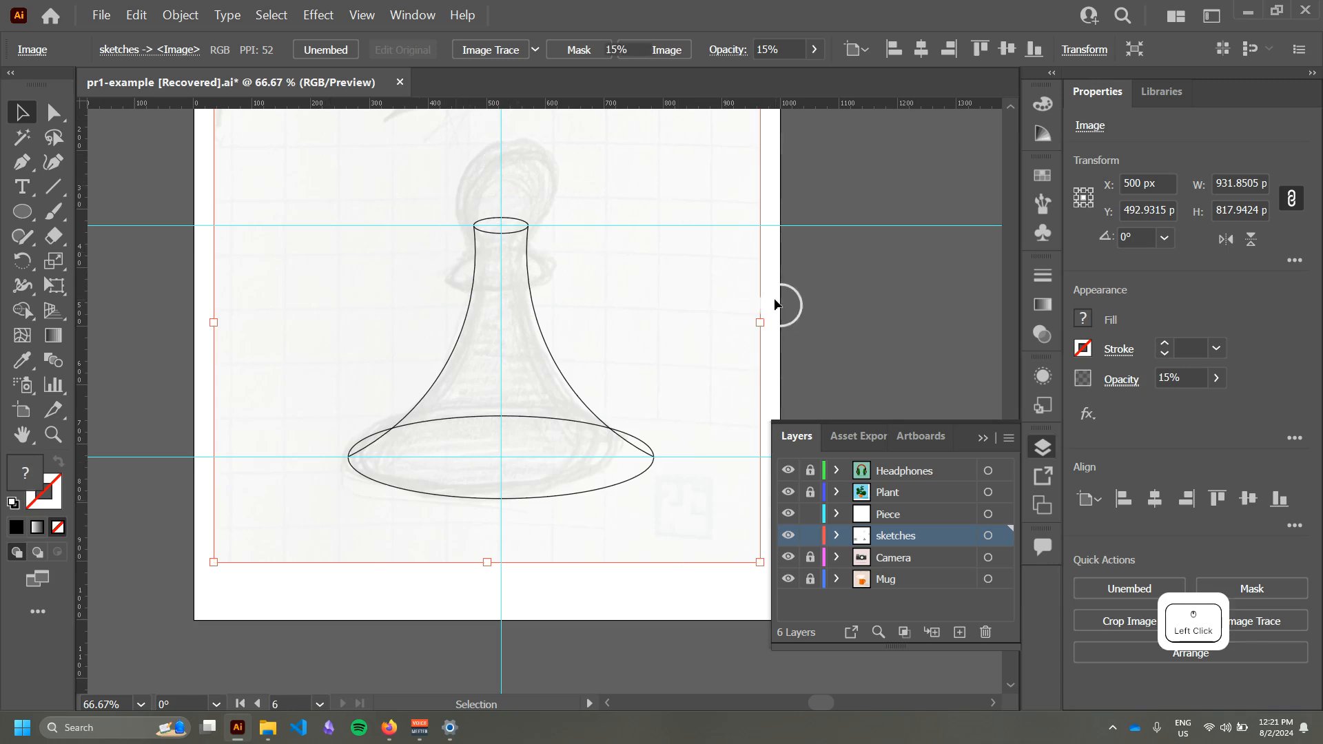
Step: Select both side curves and both ellipses together and cut them from the sketches layer
{"action": "left_click", "coordinate": [545, 352]}
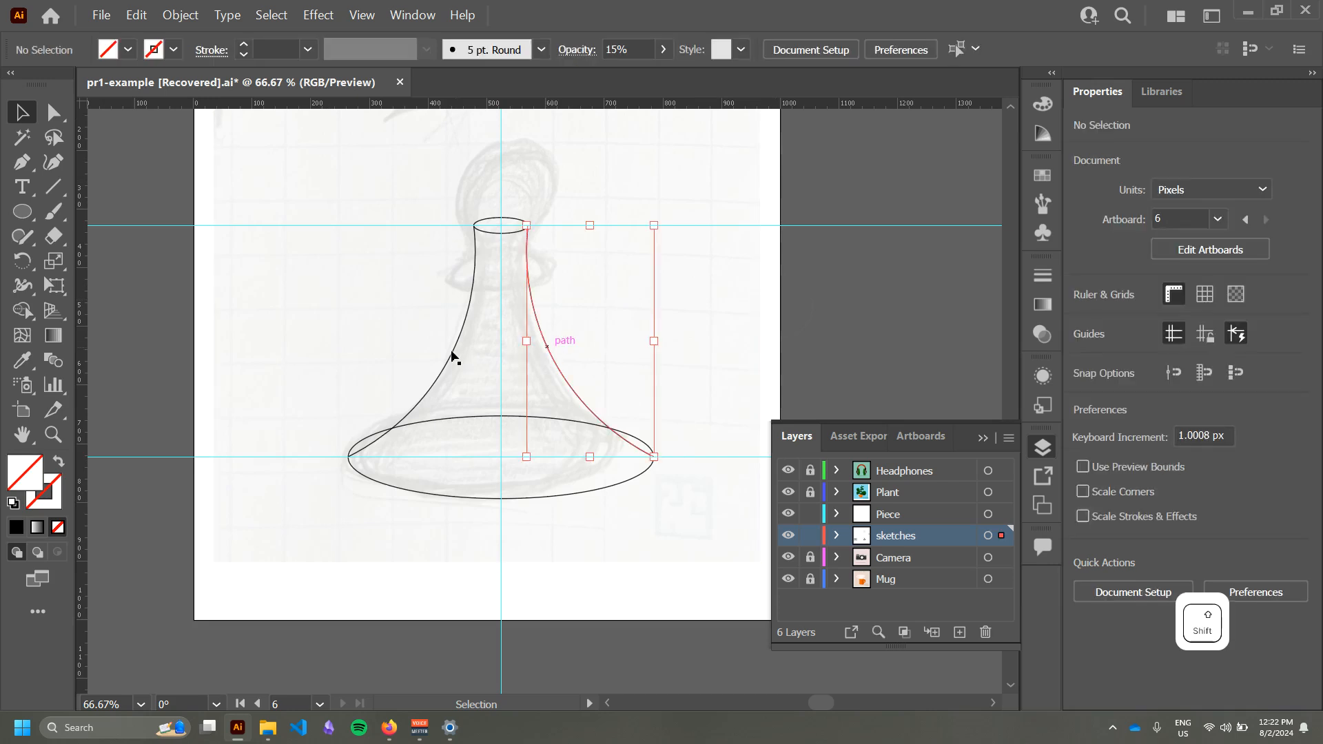
{"action": "left_click", "coordinate": [455, 354], "text": "shift"}
{"action": "left_click", "coordinate": [491, 418], "text": "shift"}
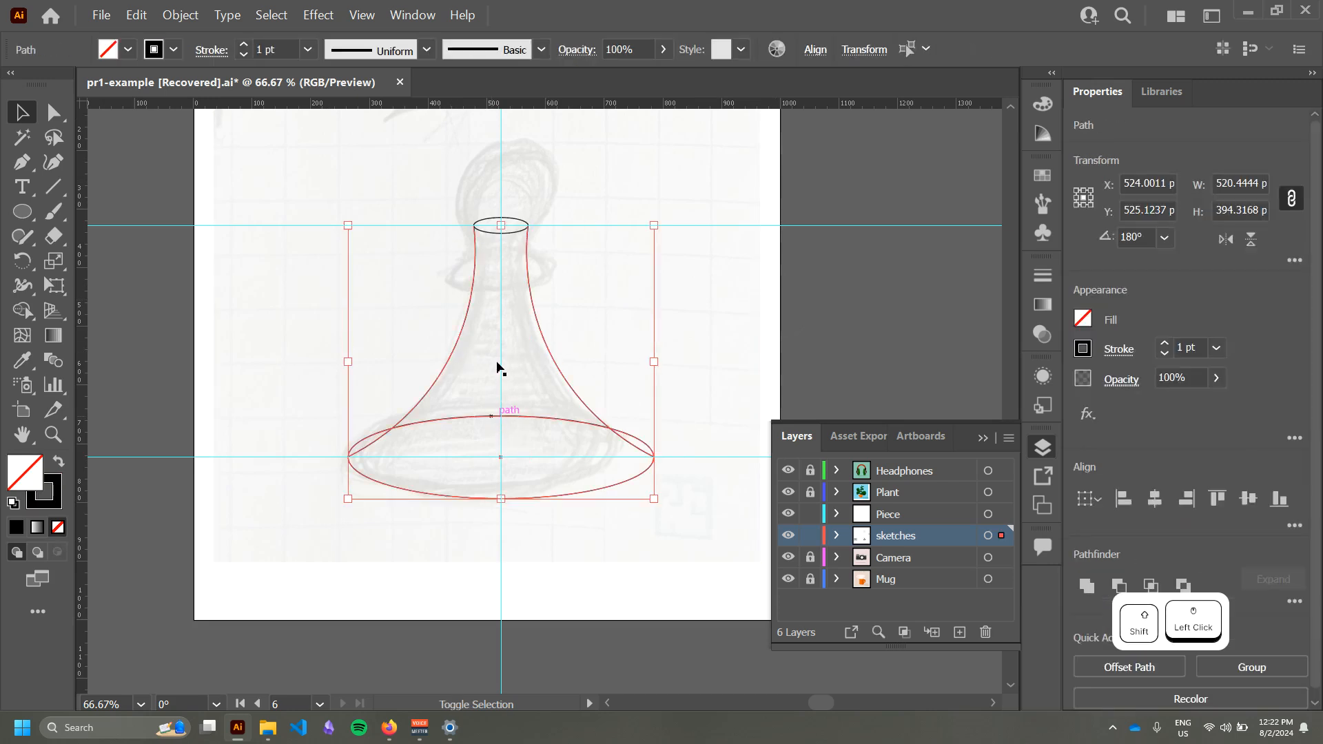
{"action": "left_click", "coordinate": [515, 229], "text": "shift"}
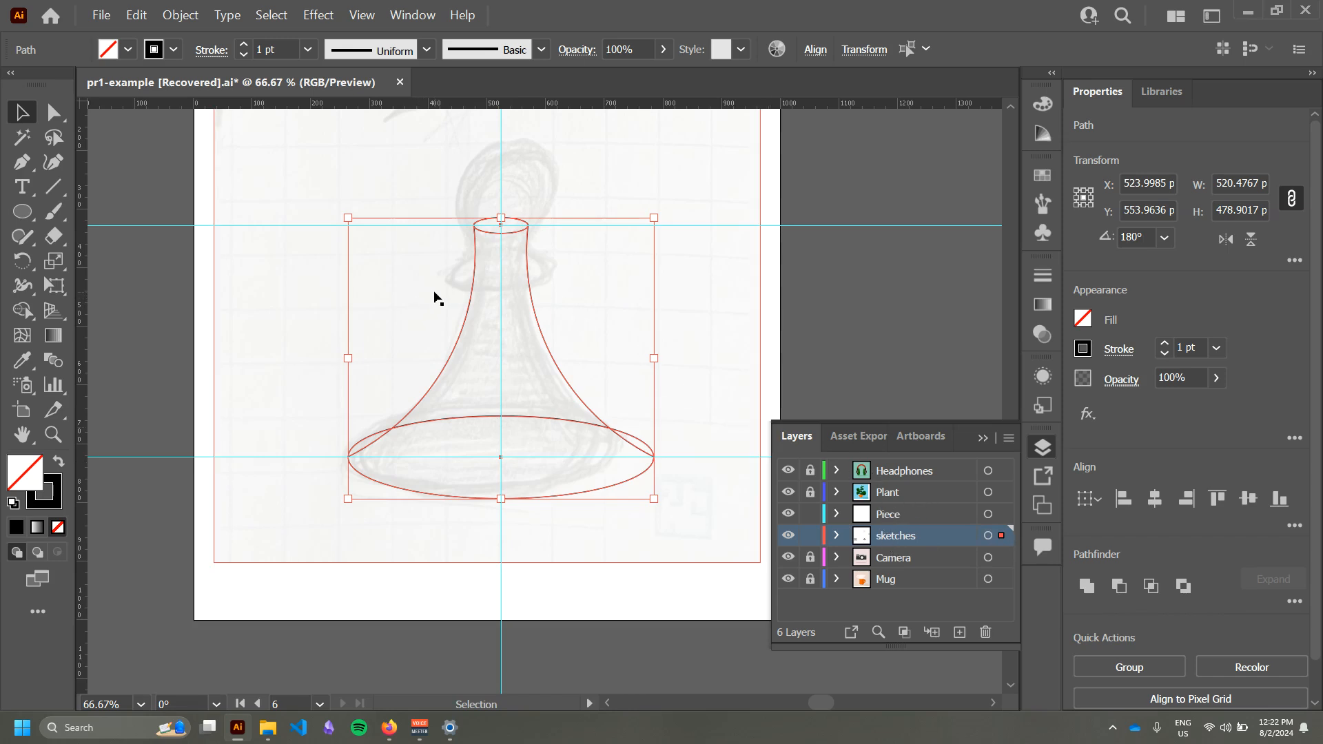
{"action": "key", "text": "ctrl+x"}
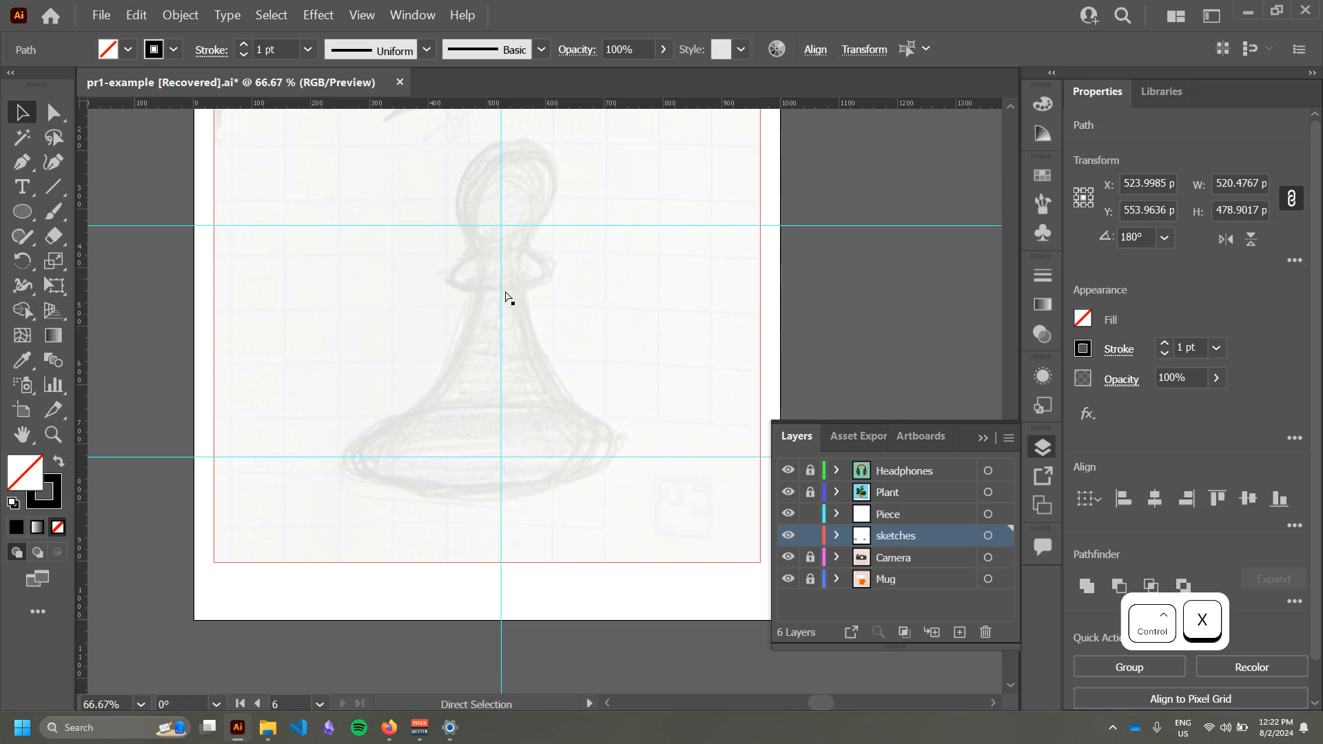
Step: Paste the cut outlines in place on the Piece layer, lock the sketches layer and clear the selection
{"action": "left_click", "coordinate": [896, 517]}
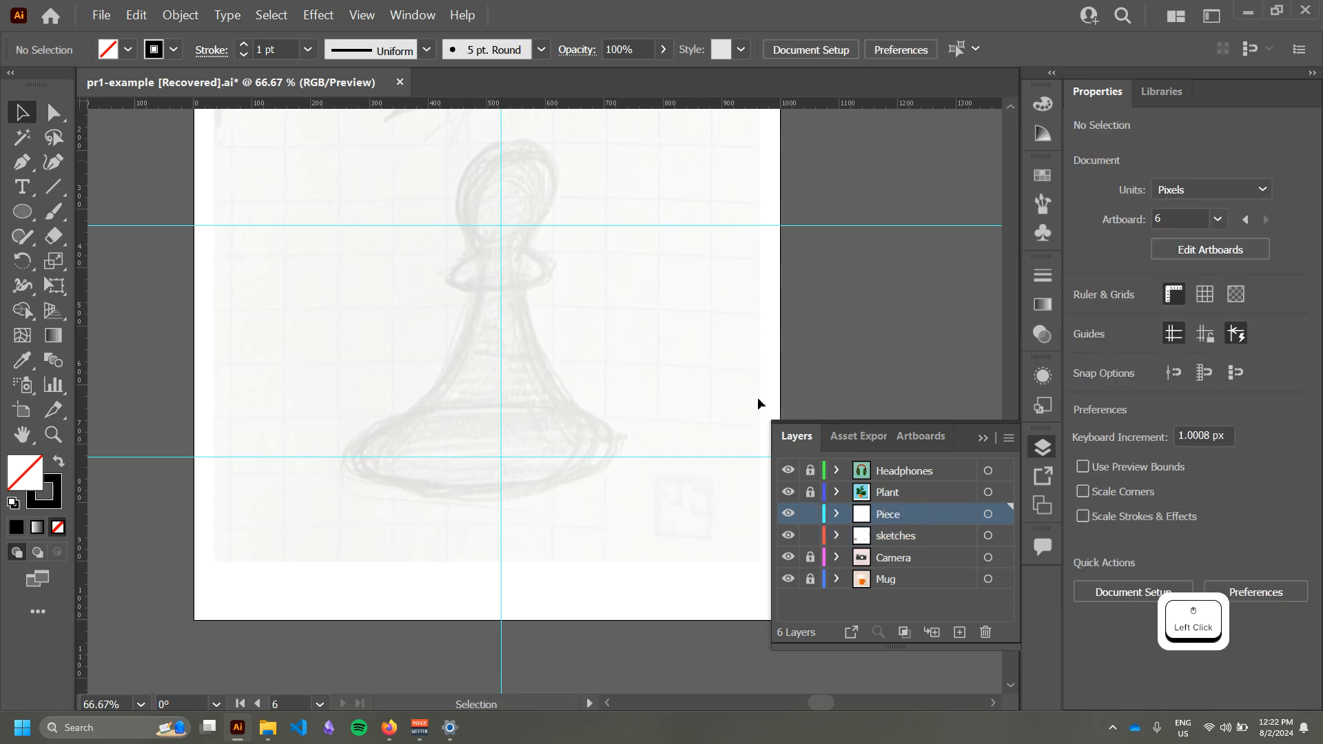
{"action": "right_click", "coordinate": [480, 318]}
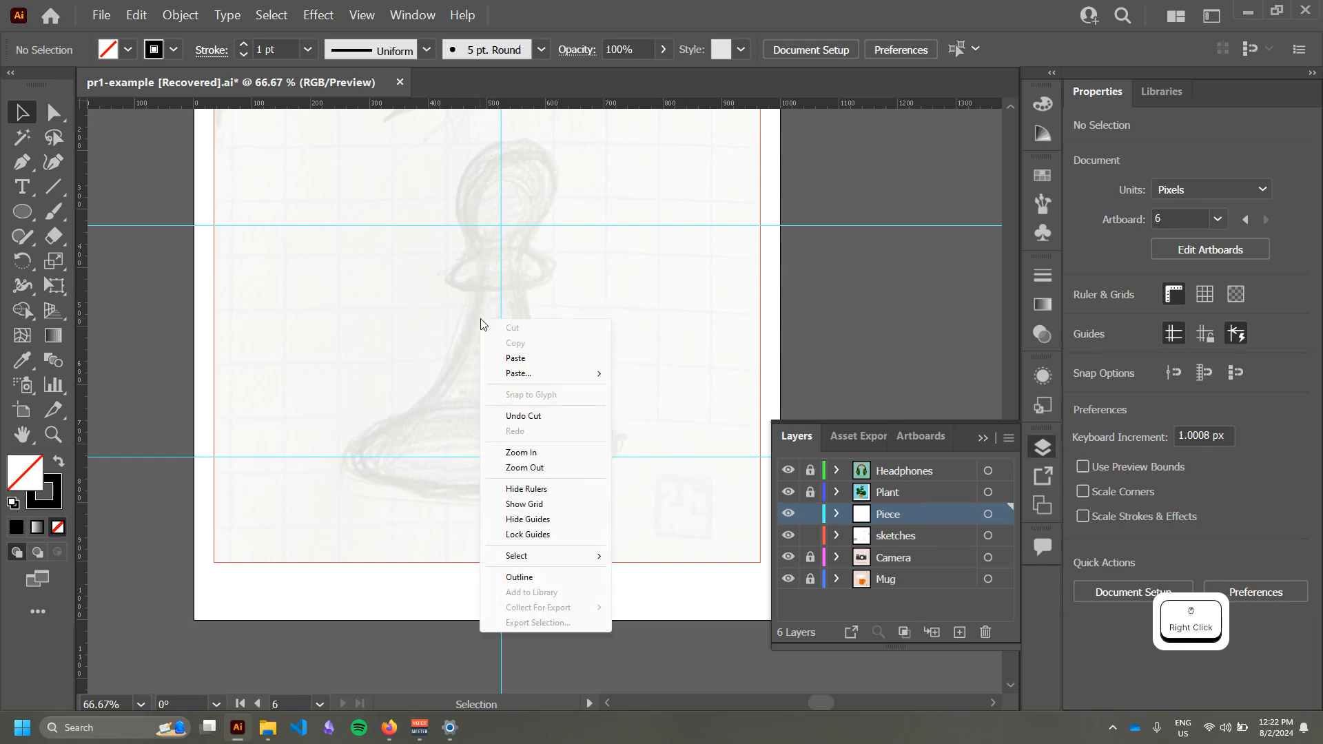
{"action": "mouse_move", "coordinate": [581, 376]}
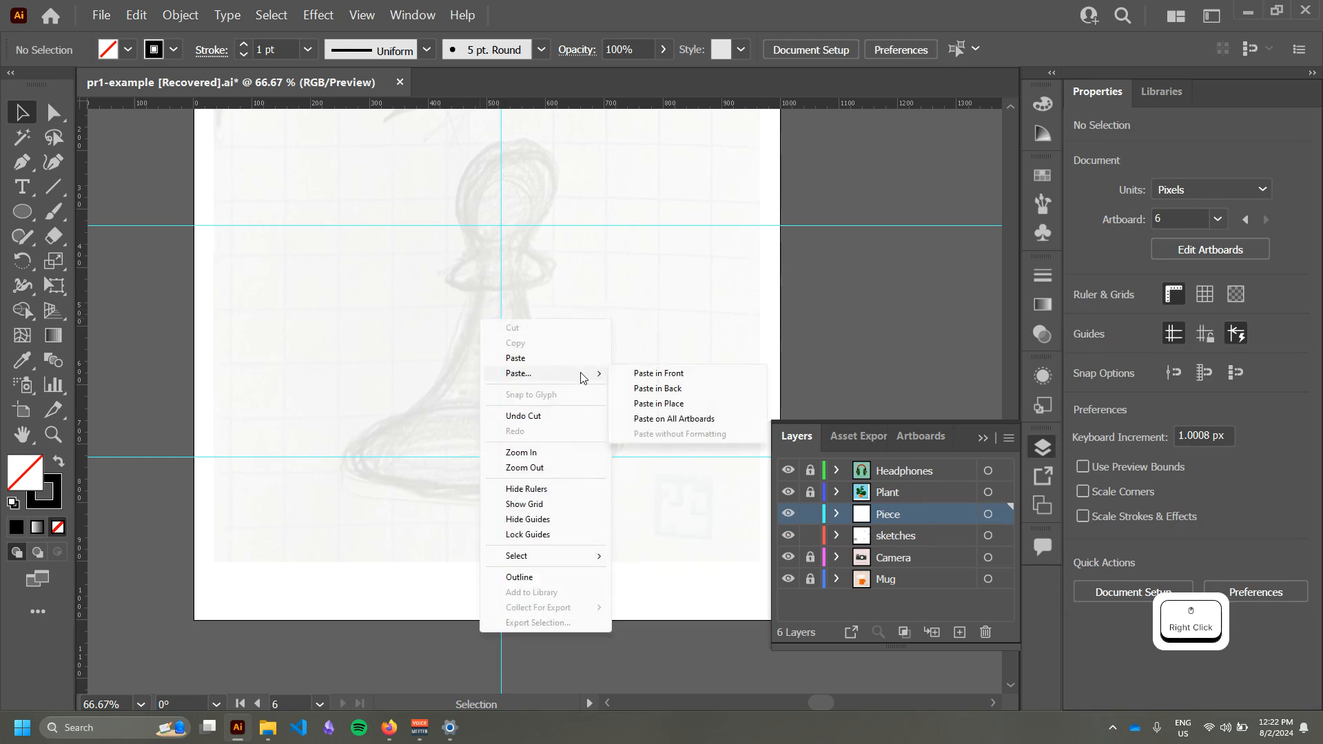
{"action": "left_click", "coordinate": [677, 409]}
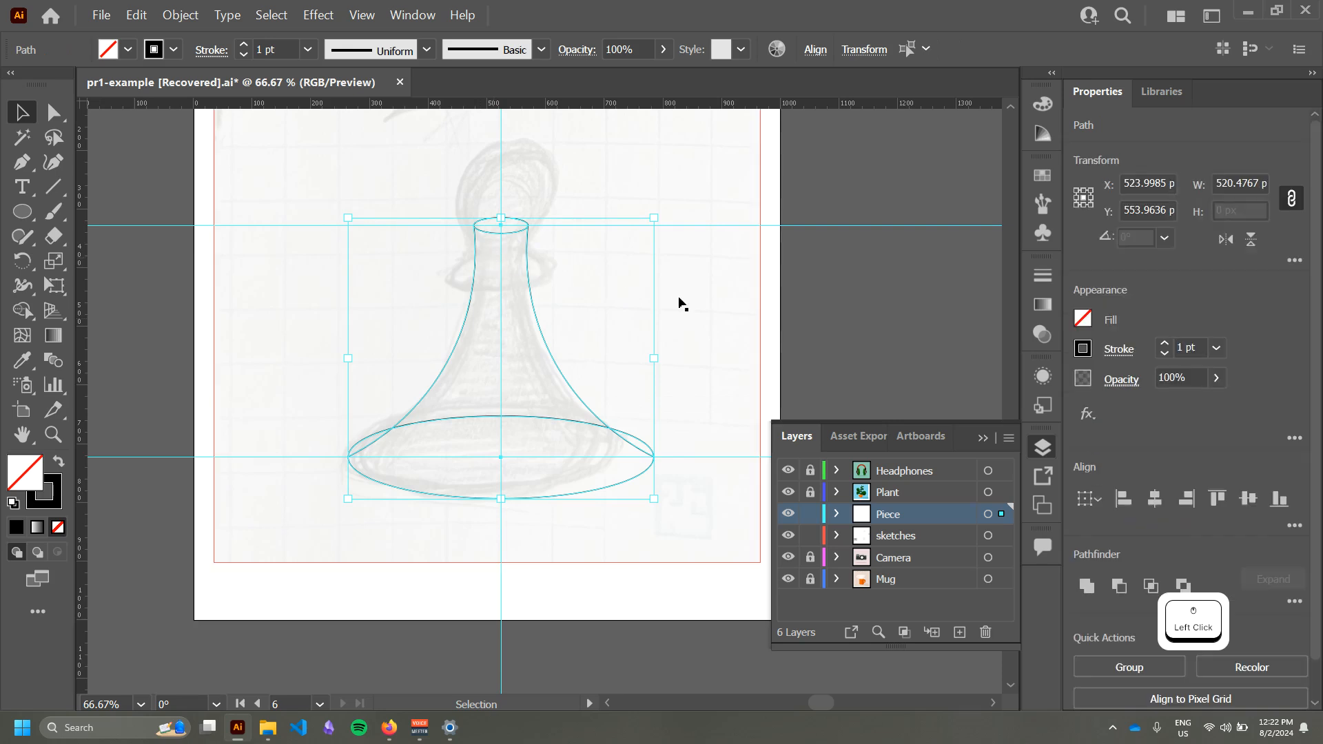
{"action": "left_click", "coordinate": [810, 536]}
{"action": "left_click", "coordinate": [614, 568]}
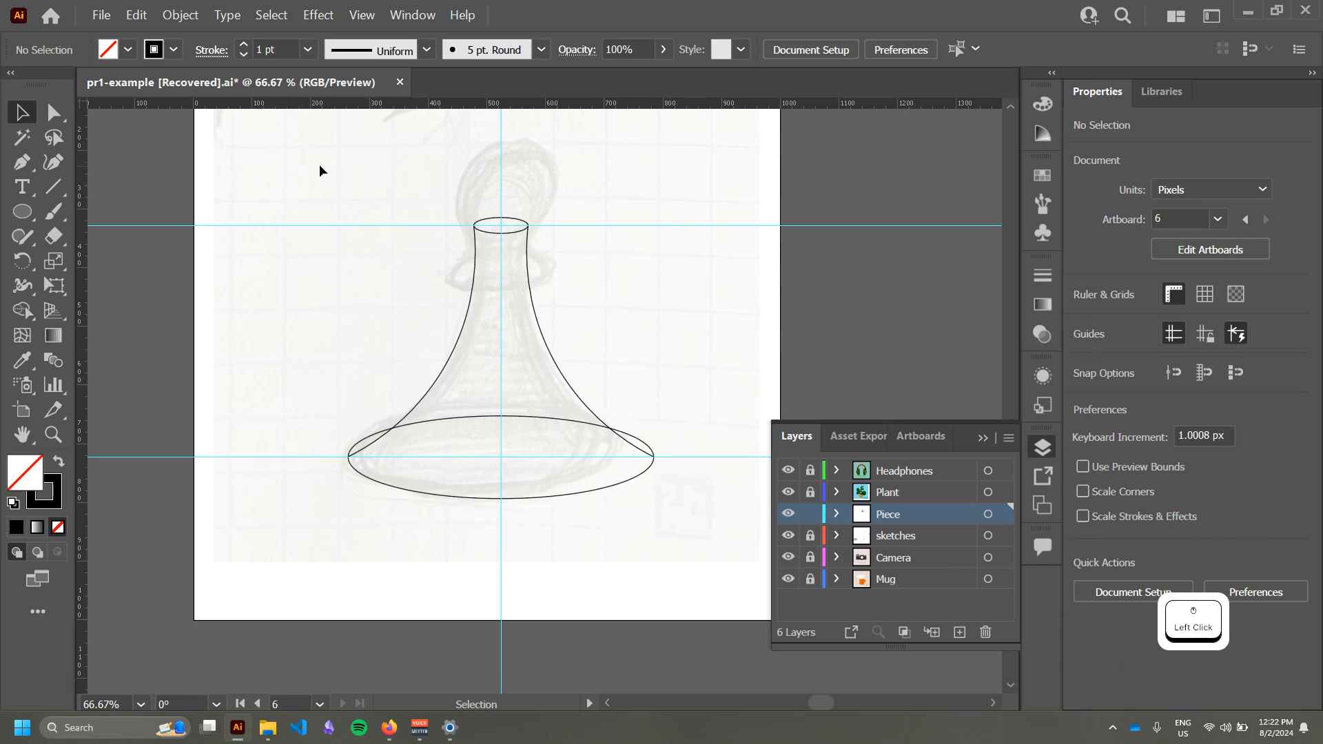
Step: Merge the small ellipse, neck, base ellipse and side slivers into one pawn body with the Shape Builder tool, and deselect it
{"action": "left_click_drag", "start_coordinate": [320, 165], "coordinate": [689, 520]}
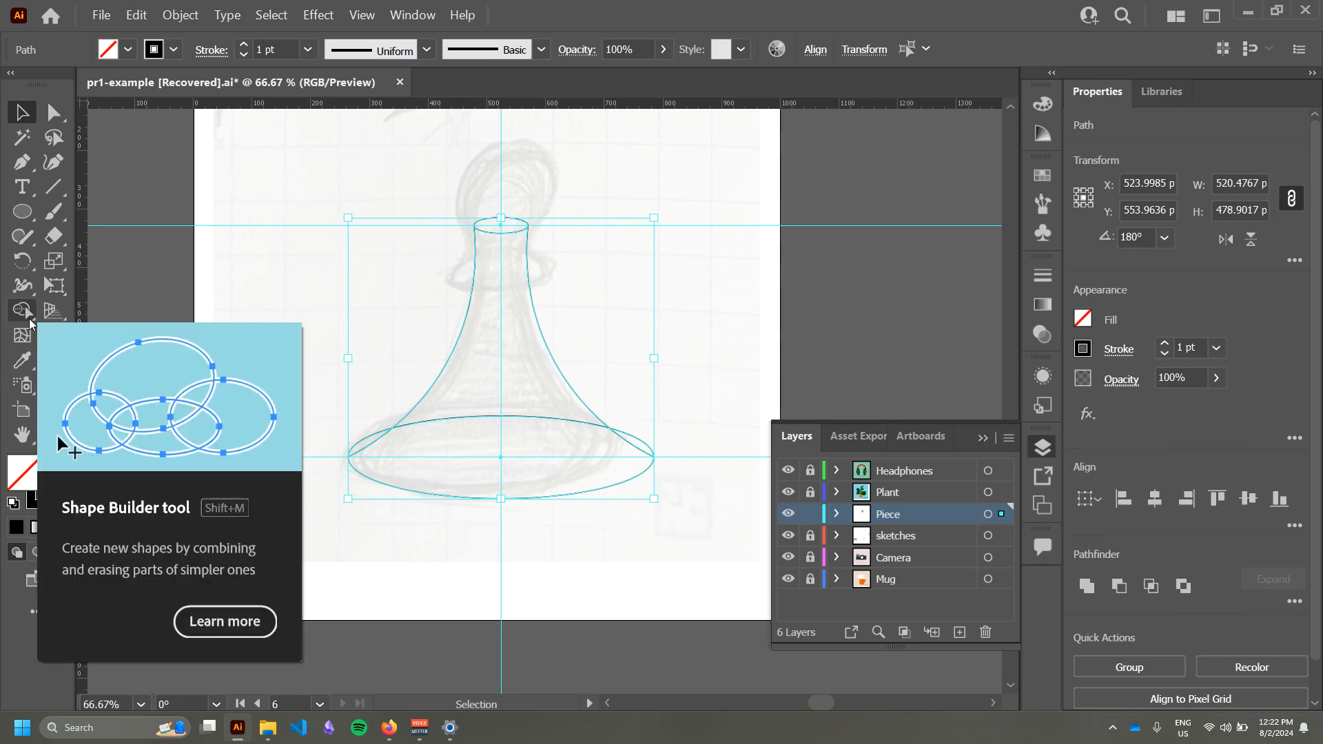
{"action": "left_click", "coordinate": [29, 318]}
{"action": "scroll", "coordinate": [510, 222], "scroll_direction": "up", "scroll_amount": 2, "text": "alt"}
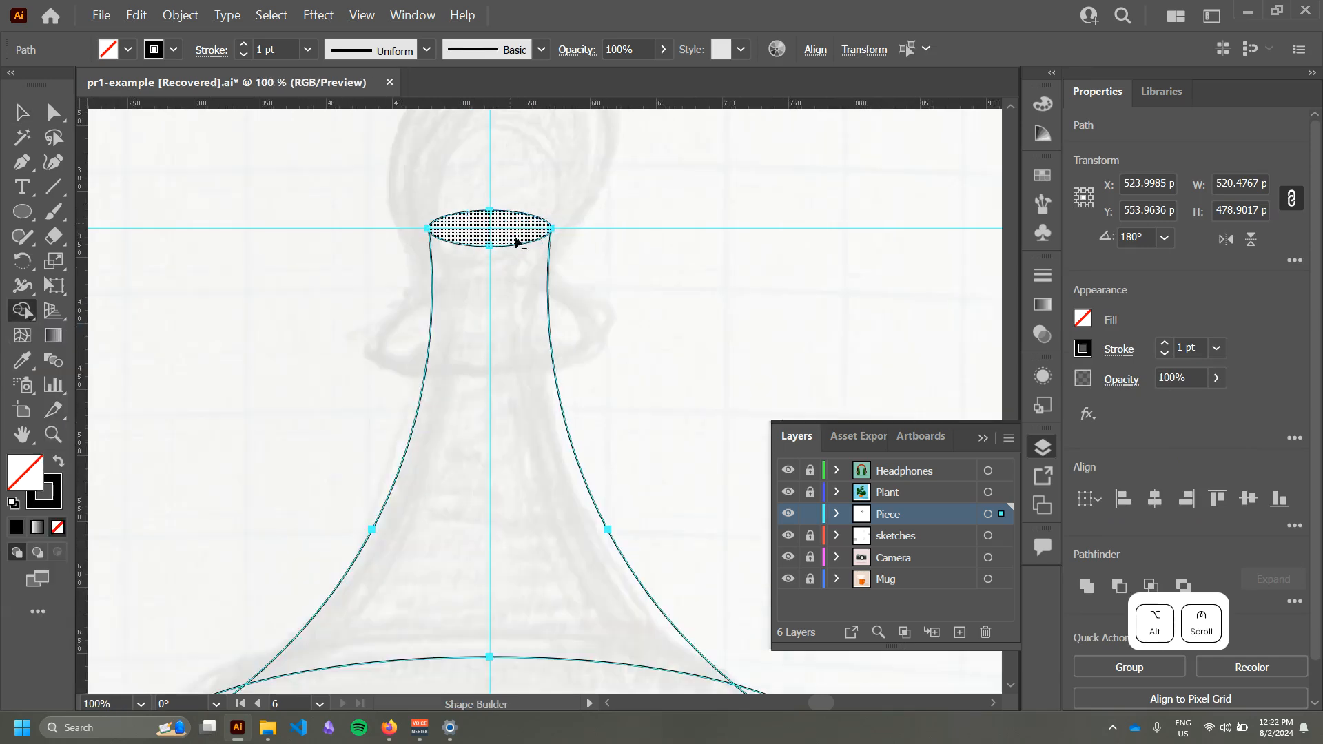
{"action": "scroll", "coordinate": [529, 218], "scroll_direction": "down", "scroll_amount": 3, "text": "alt"}
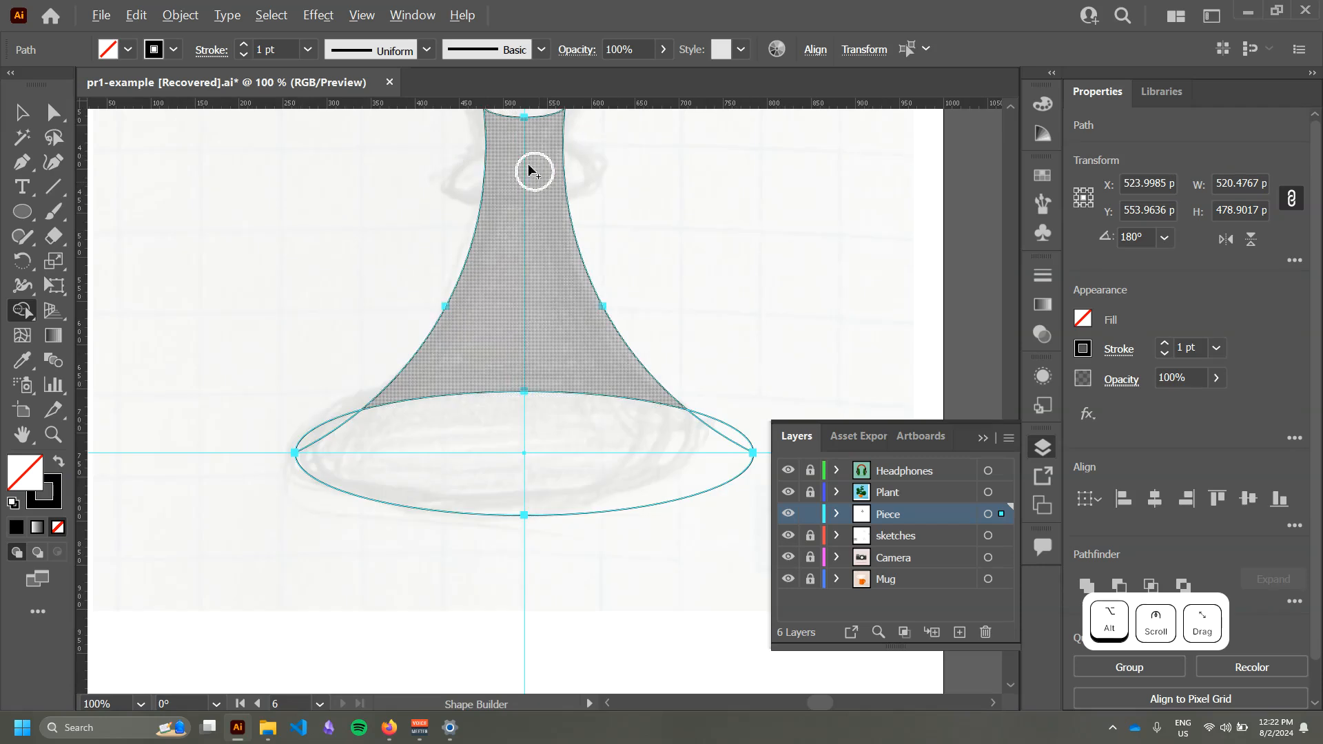
{"action": "left_click_drag", "start_coordinate": [514, 216], "coordinate": [514, 220]}
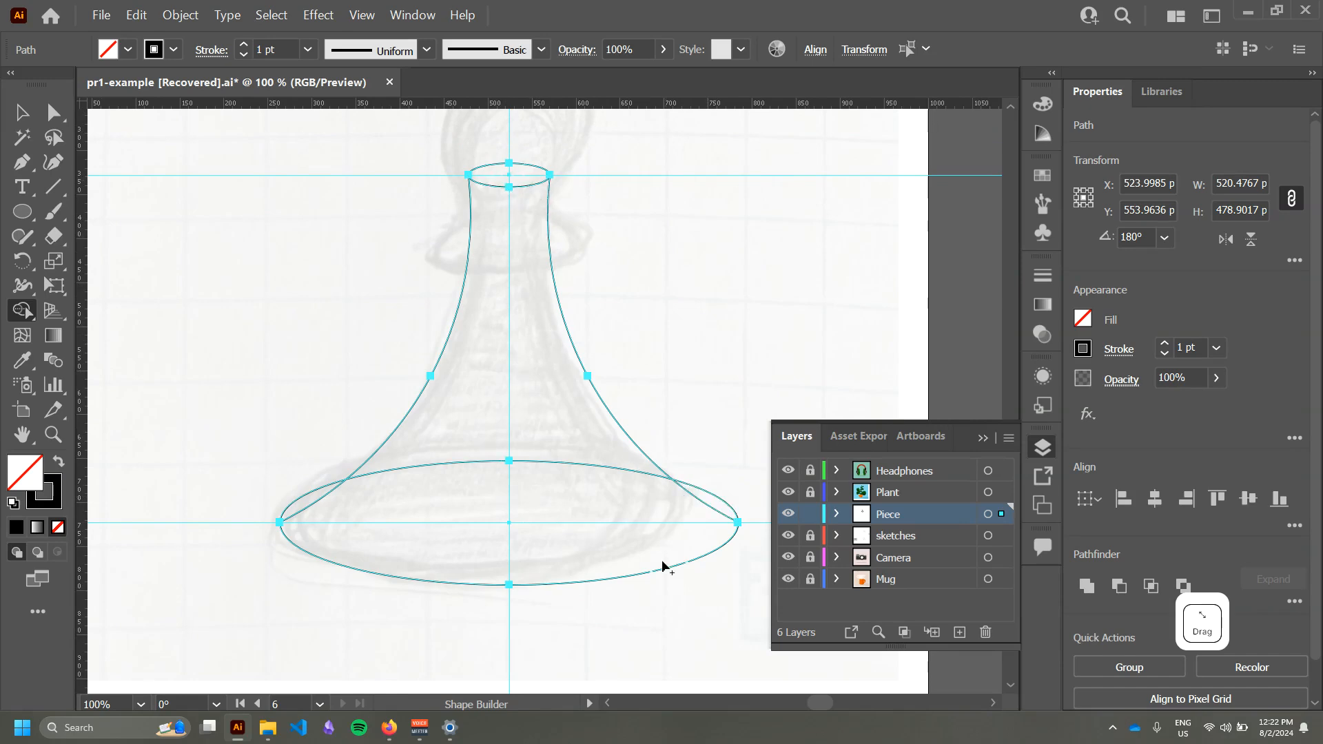
{"action": "left_click", "coordinate": [496, 174]}
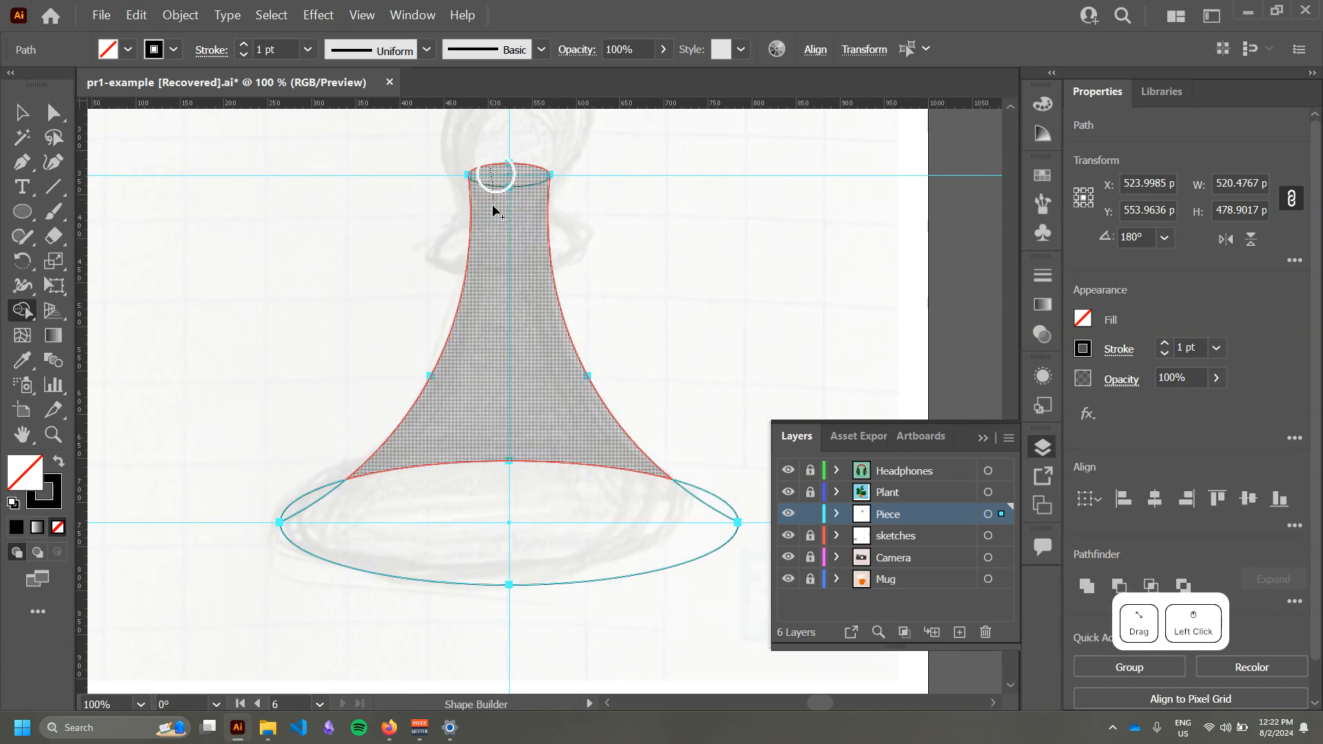
{"action": "mouse_move", "coordinate": [493, 210]}
{"action": "left_mouse_down"}
{"action": "mouse_move", "coordinate": [491, 333]}
{"action": "mouse_move", "coordinate": [448, 459]}
{"action": "mouse_move", "coordinate": [376, 466]}
{"action": "mouse_move", "coordinate": [327, 493]}
{"action": "mouse_move", "coordinate": [497, 524]}
{"action": "mouse_move", "coordinate": [717, 507]}
{"action": "left_mouse_up"}
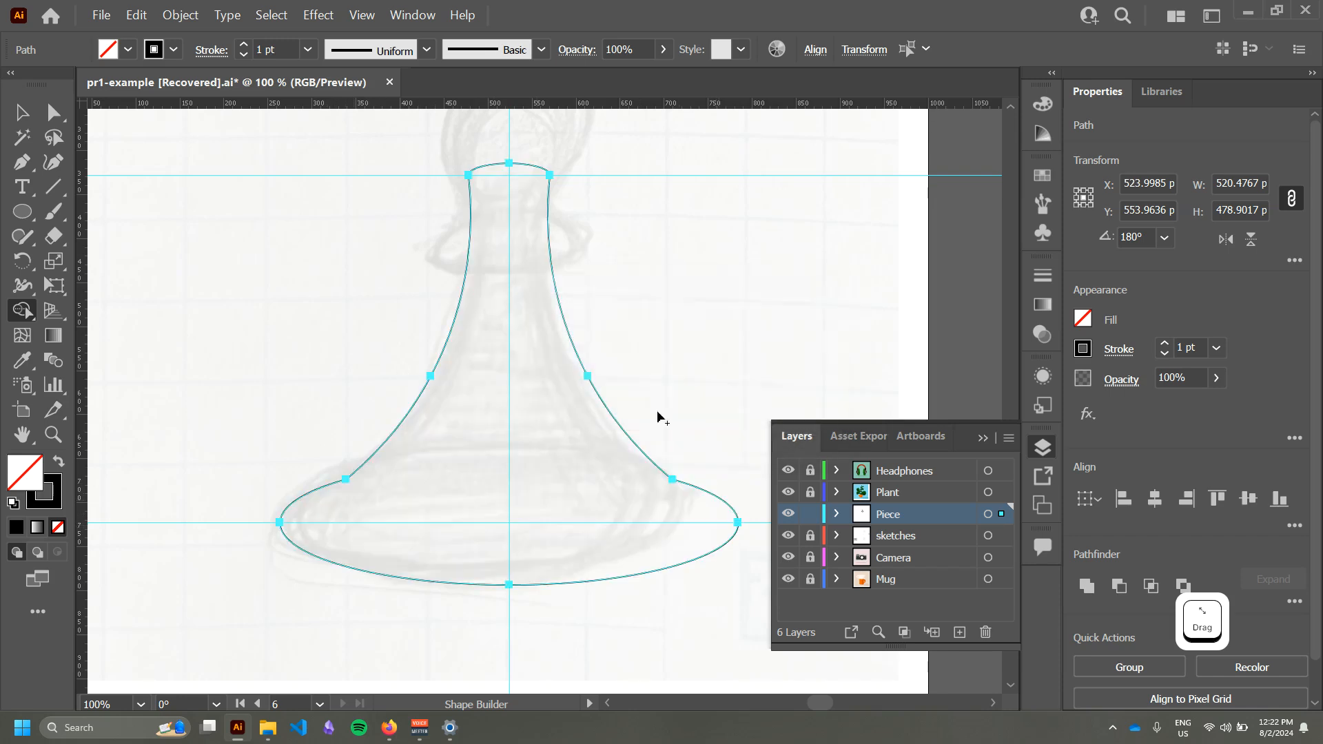
{"action": "key", "text": "v"}
{"action": "left_click", "coordinate": [697, 374]}
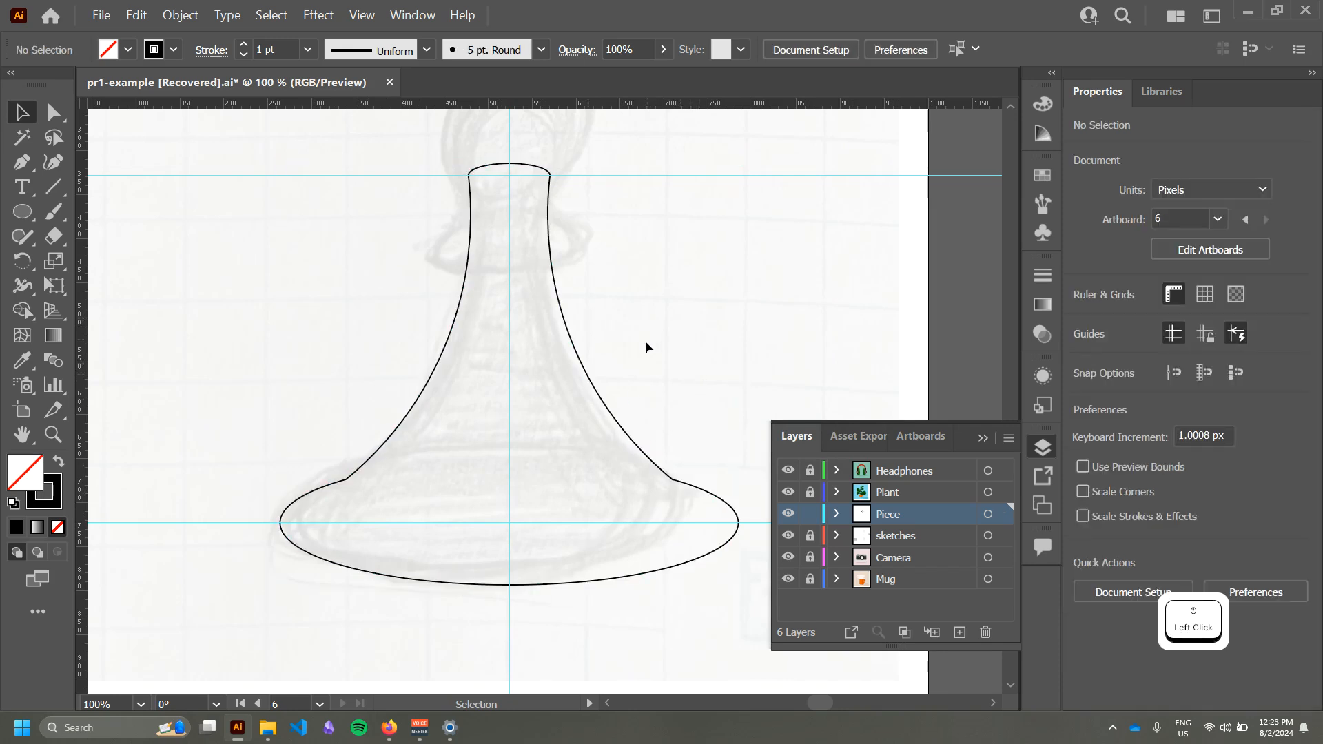
{"action": "mouse_move", "coordinate": [646, 348]}
{"action": "left_mouse_down"}
{"action": "mouse_move", "coordinate": [652, 303]}
{"action": "mouse_move", "coordinate": [645, 325]}
{"action": "left_mouse_up"}
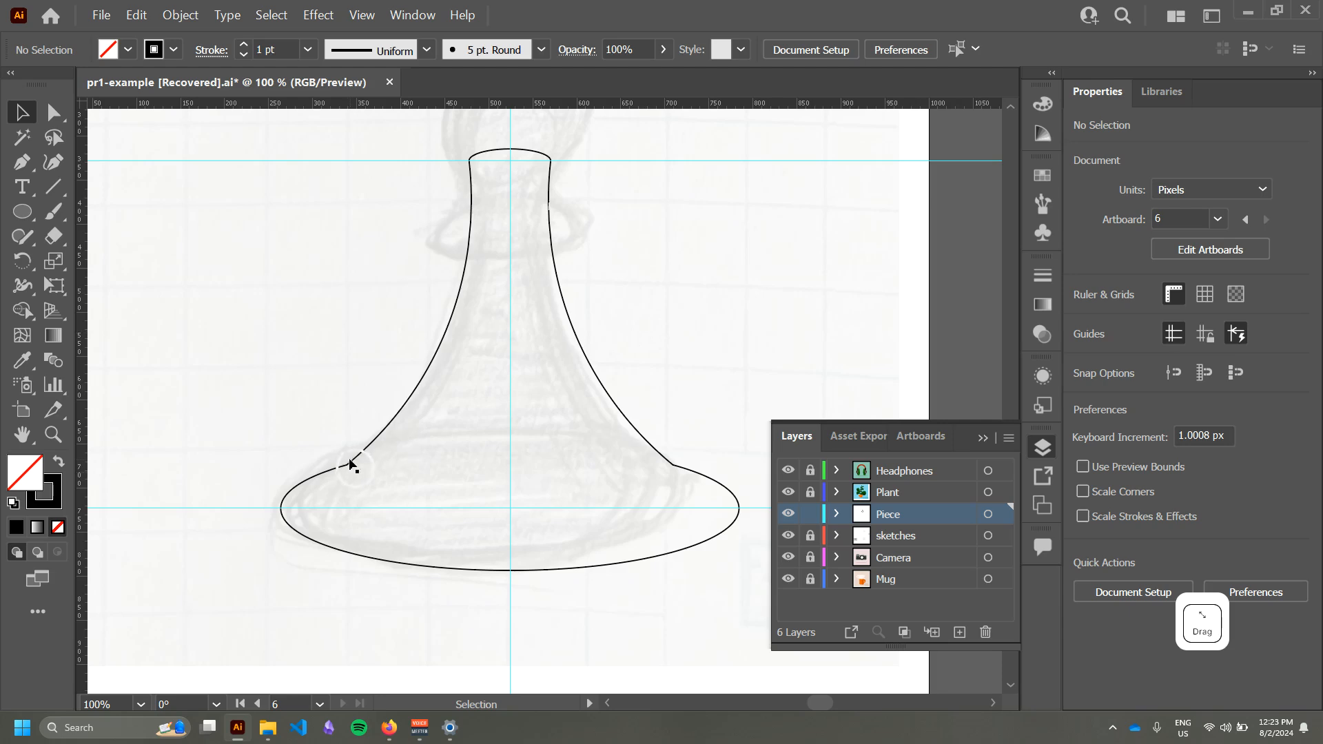
{"action": "scroll", "coordinate": [386, 455], "scroll_direction": "down", "scroll_amount": 1}
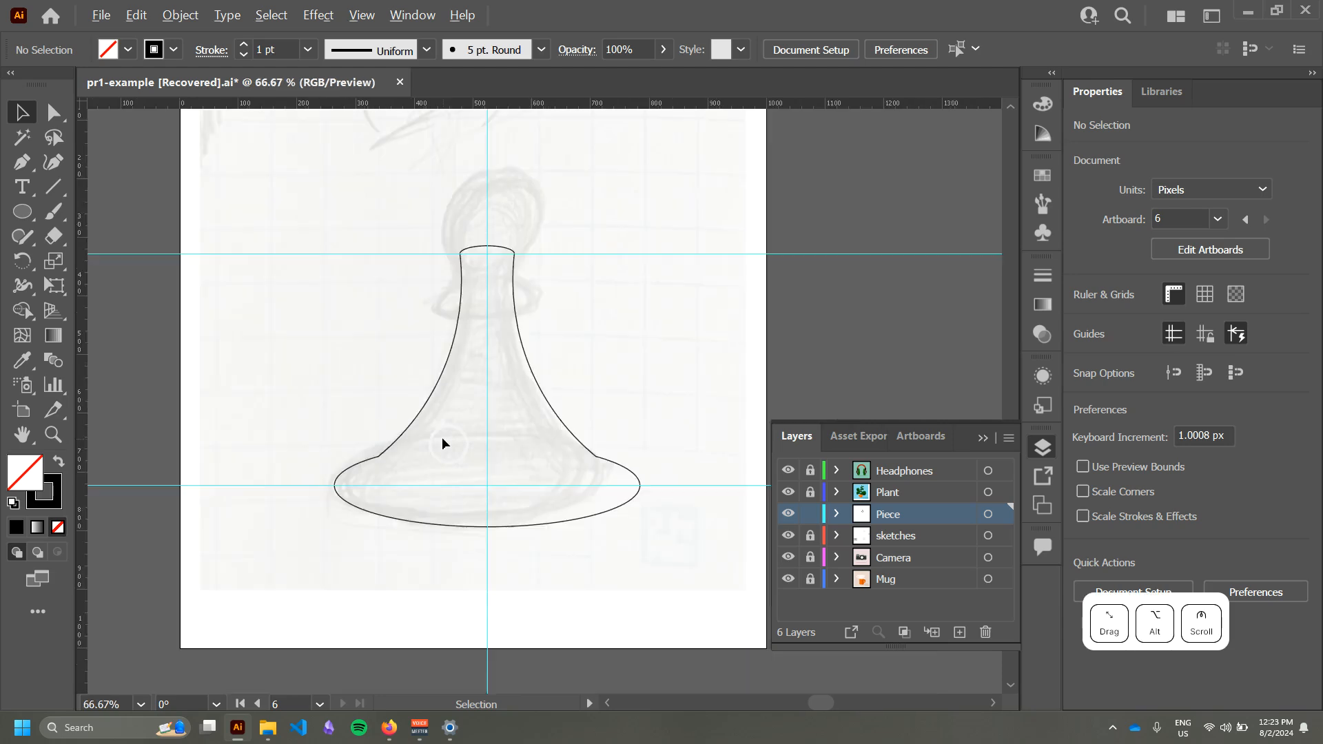
{"action": "left_click", "coordinate": [557, 412]}
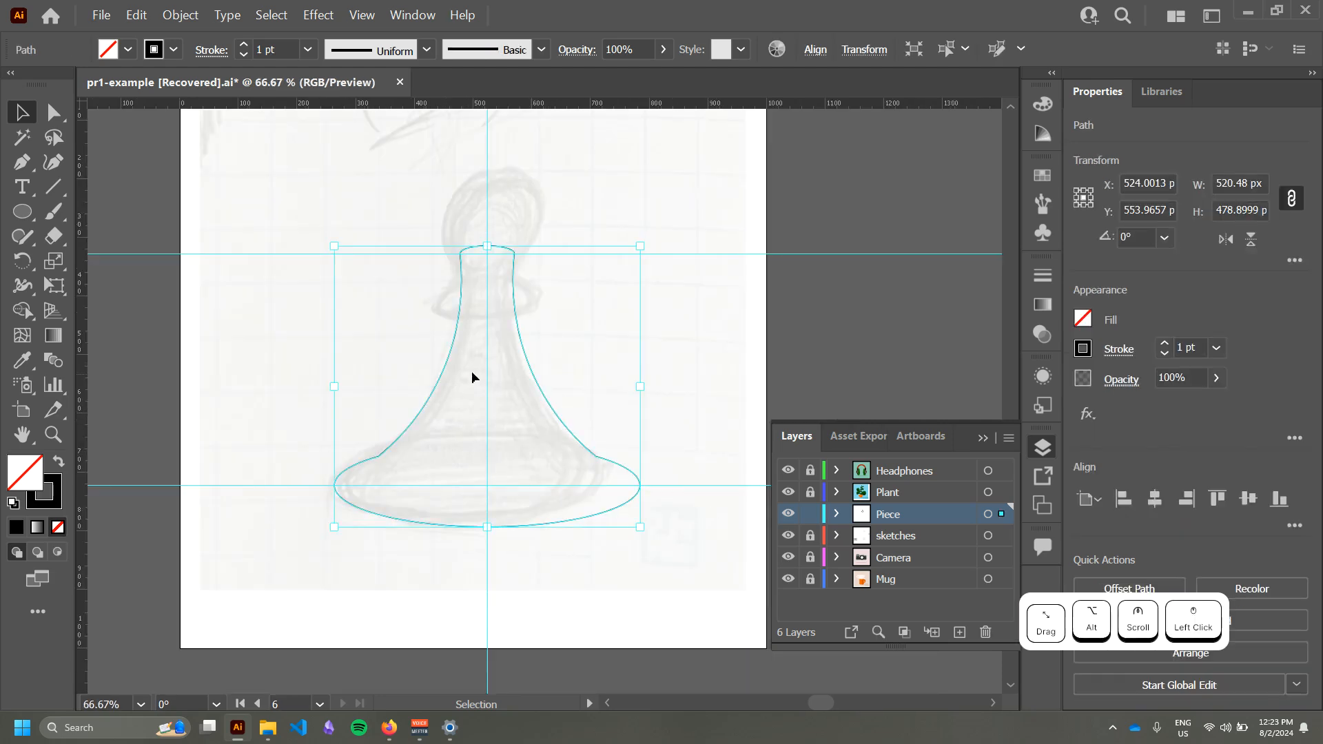
{"action": "scroll", "coordinate": [584, 404], "scroll_direction": "up", "scroll_amount": 1}
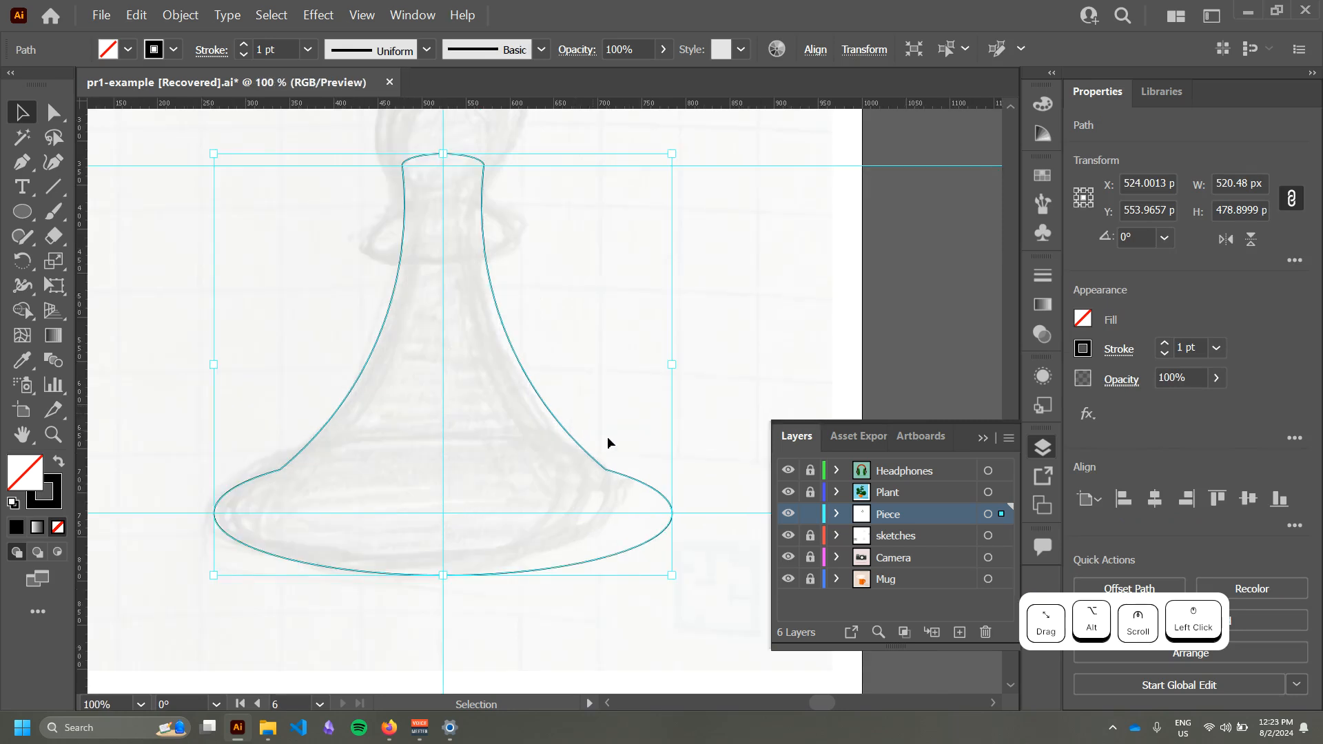
{"action": "left_click", "coordinate": [342, 473]}
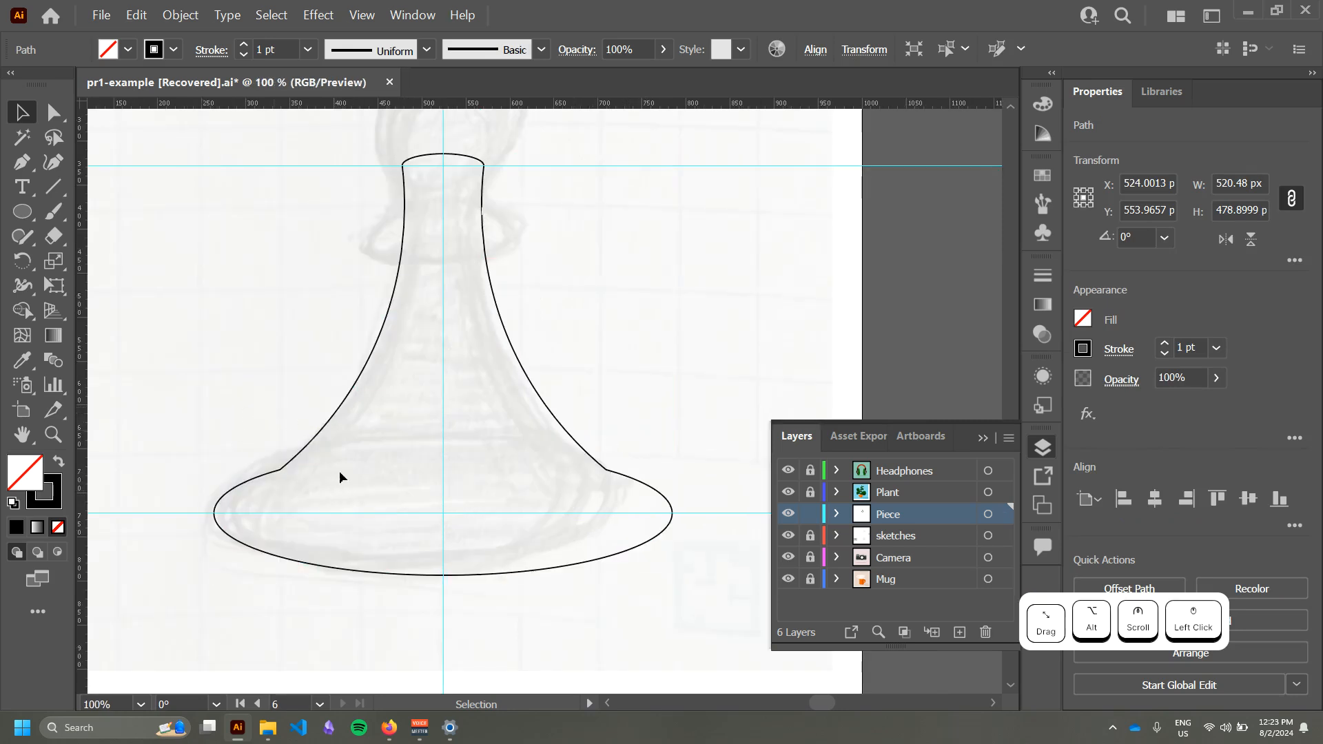
Step: Round both corners where the pawn's sides meet the base ellipse together into smooth curves, and clear the selection
{"action": "key", "text": "a"}
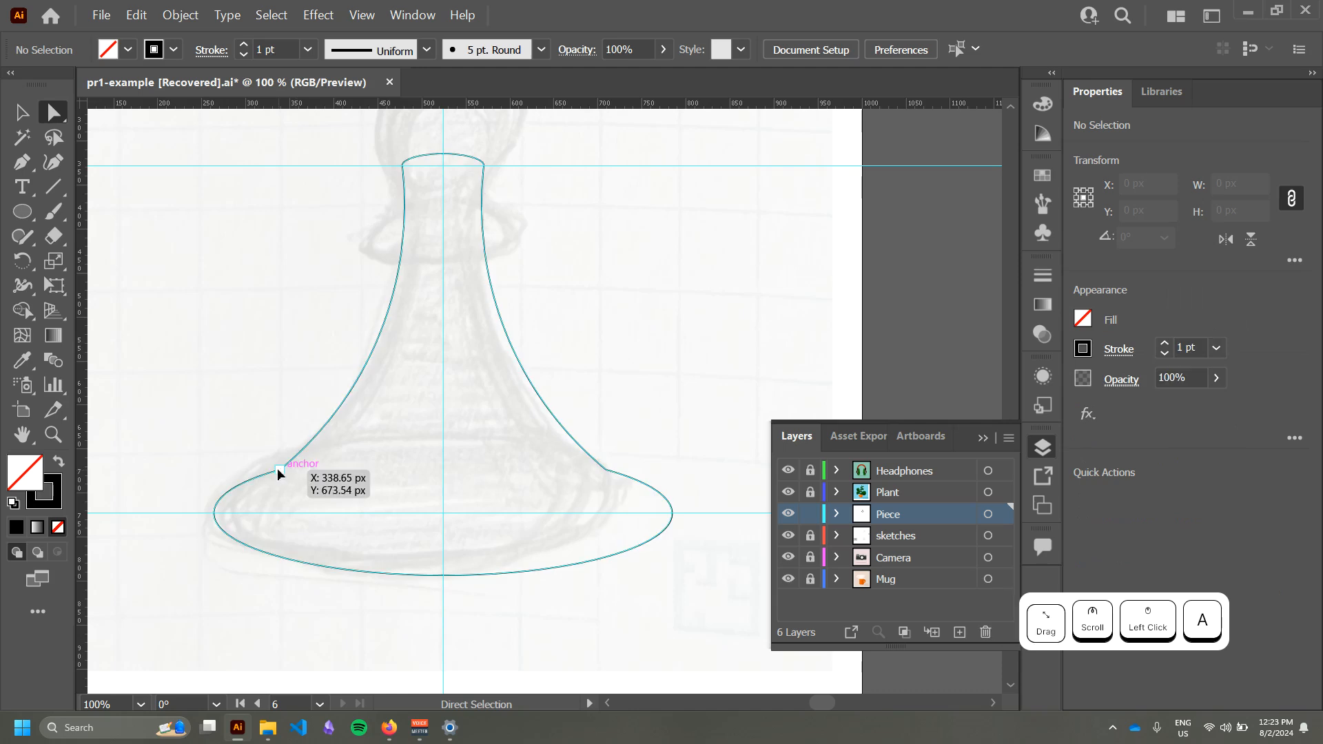
{"action": "left_click", "coordinate": [279, 470]}
{"action": "left_click", "coordinate": [606, 471], "text": "shift"}
{"action": "scroll", "coordinate": [623, 477], "scroll_direction": "up", "scroll_amount": 2}
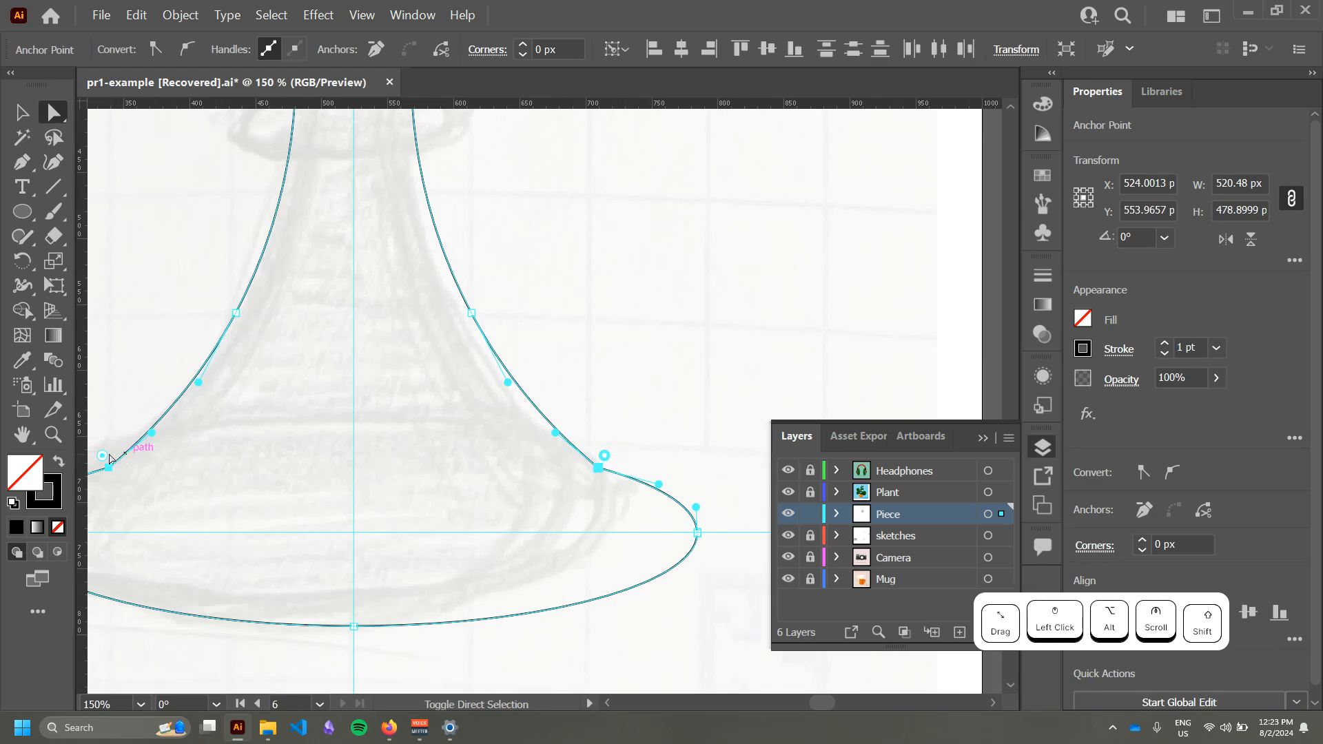
{"action": "left_click_drag", "start_coordinate": [549, 407], "coordinate": [638, 399]}
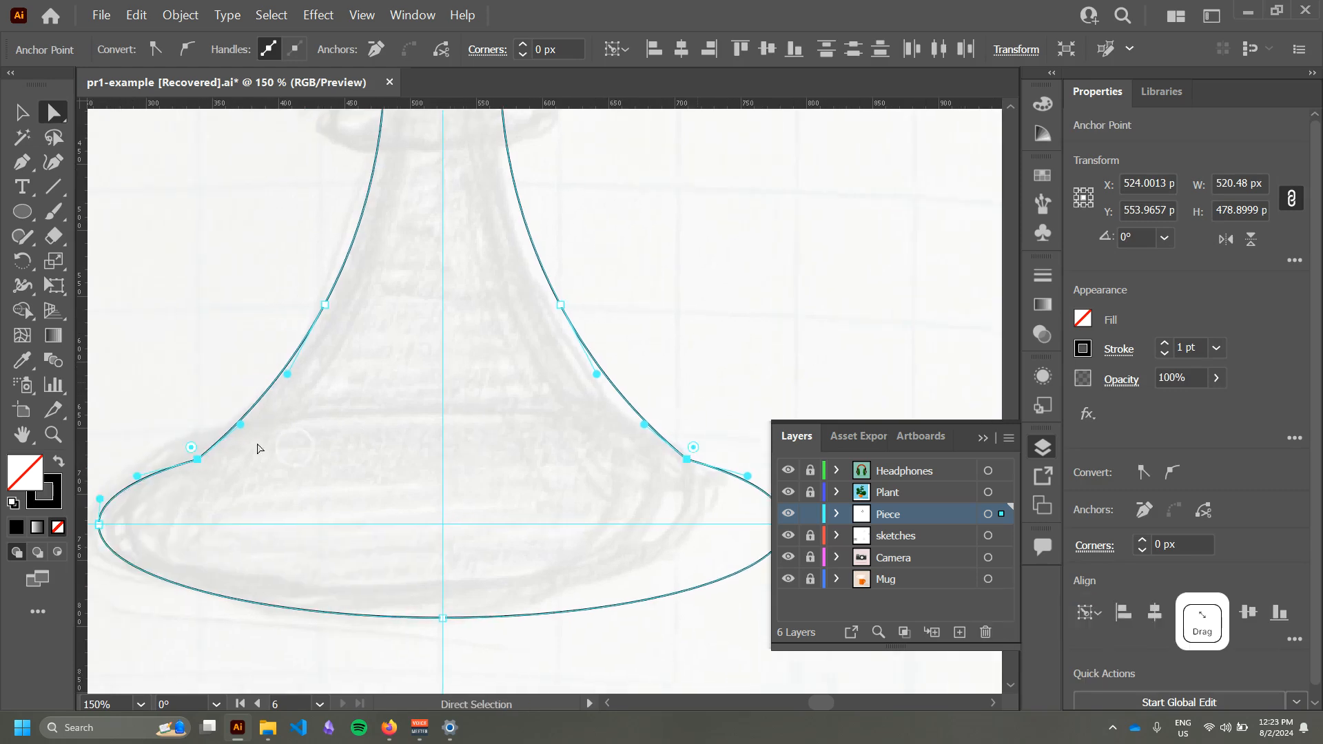
{"action": "left_click", "coordinate": [694, 449]}
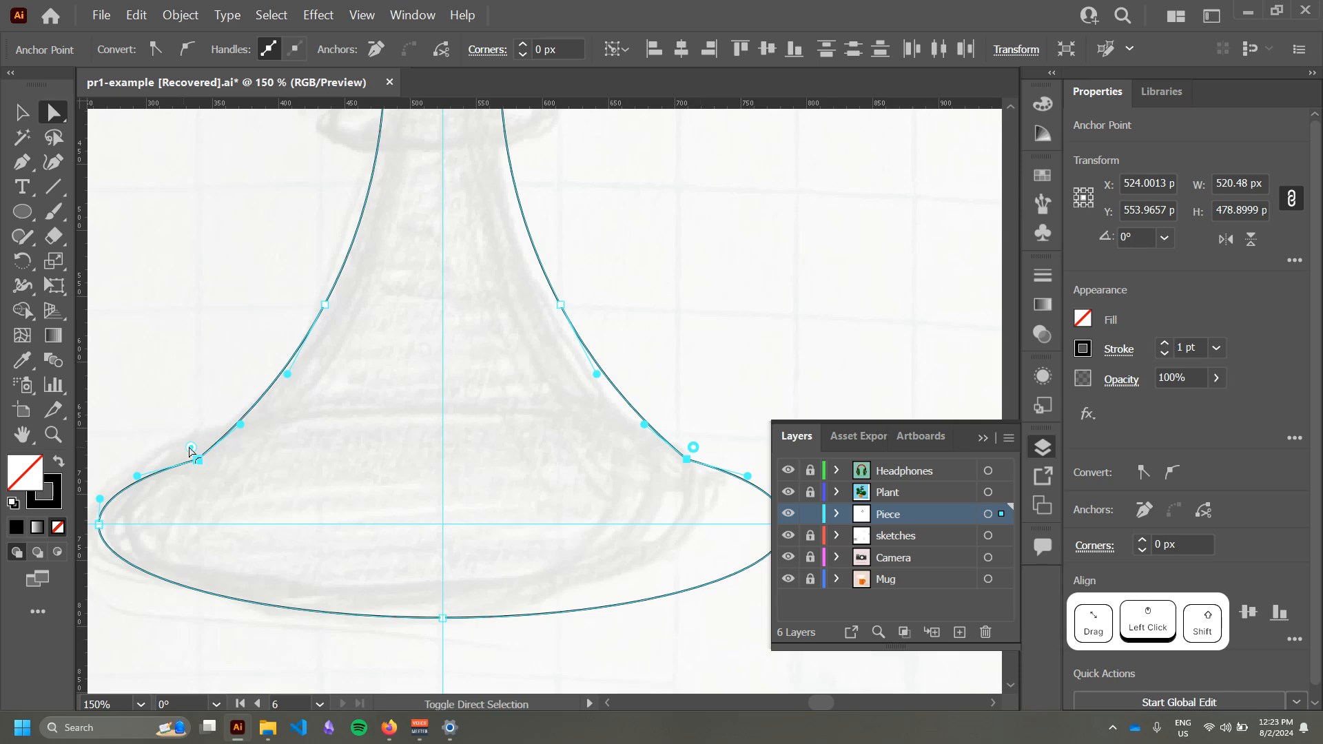
{"action": "left_click_drag", "start_coordinate": [193, 449], "coordinate": [122, 240]}
{"action": "key", "text": "v"}
{"action": "left_click", "coordinate": [645, 292]}
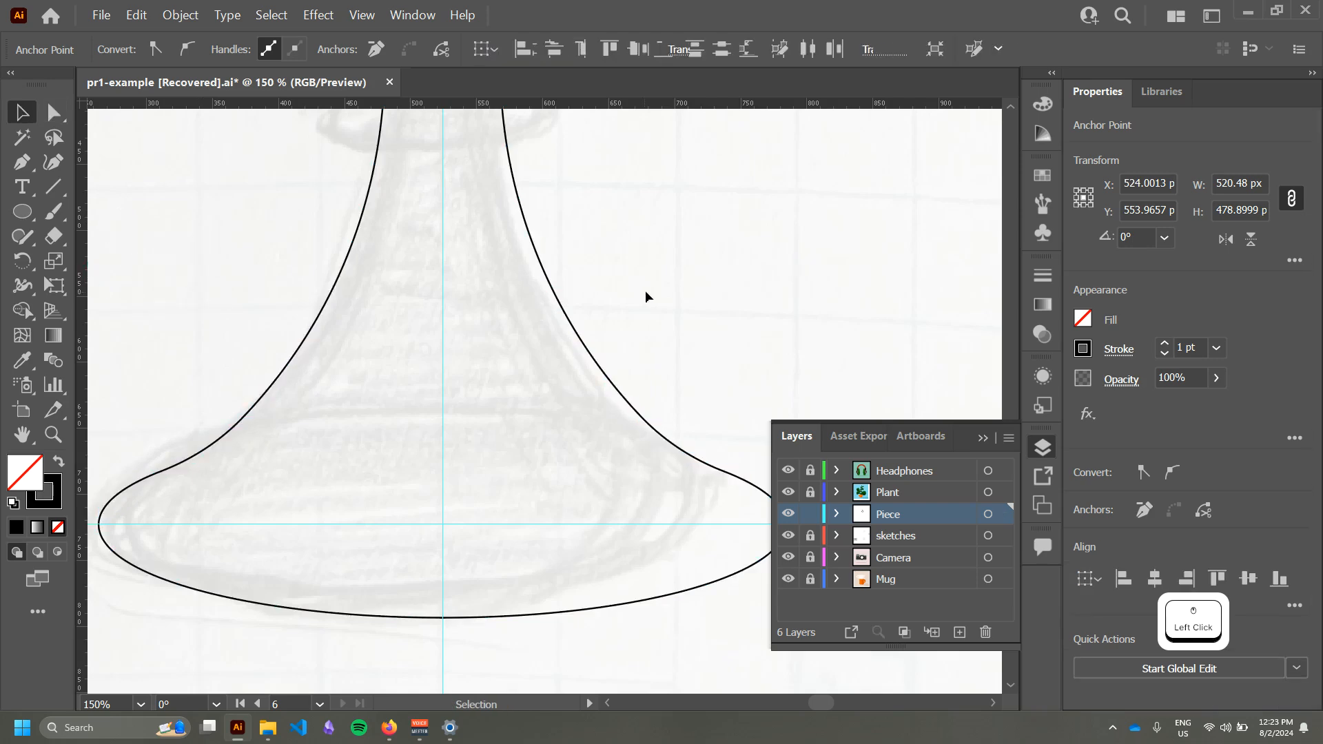
Step: Swap the pawn body's fill and stroke to give it a solid black fill and no outline
{"action": "scroll", "coordinate": [646, 291], "scroll_direction": "down", "scroll_amount": 2, "text": "alt"}
{"action": "scroll", "coordinate": [645, 289], "scroll_direction": "down", "scroll_amount": 1, "text": "alt"}
{"action": "scroll", "coordinate": [645, 290], "scroll_direction": "up", "scroll_amount": 1, "text": "alt"}
{"action": "scroll", "coordinate": [647, 378], "scroll_direction": "up", "scroll_amount": 2}
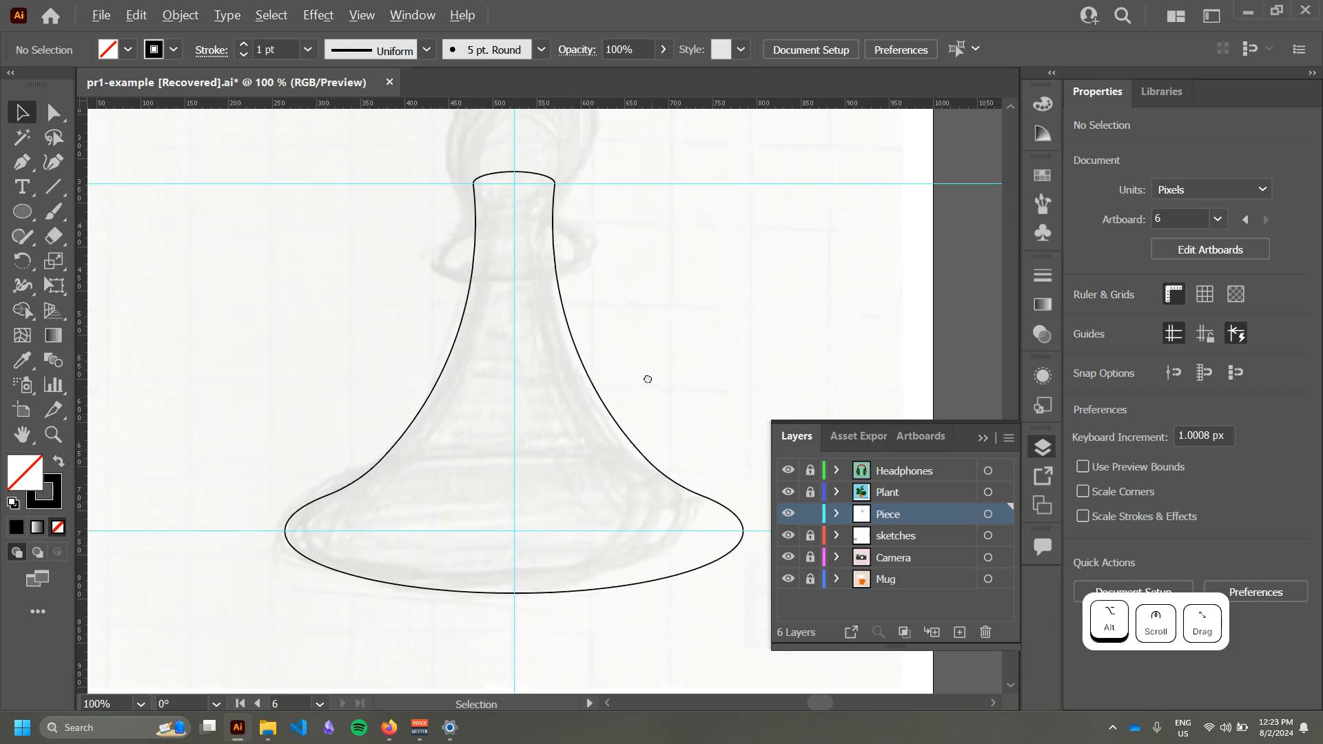
{"action": "left_click_drag", "start_coordinate": [605, 404], "coordinate": [619, 455]}
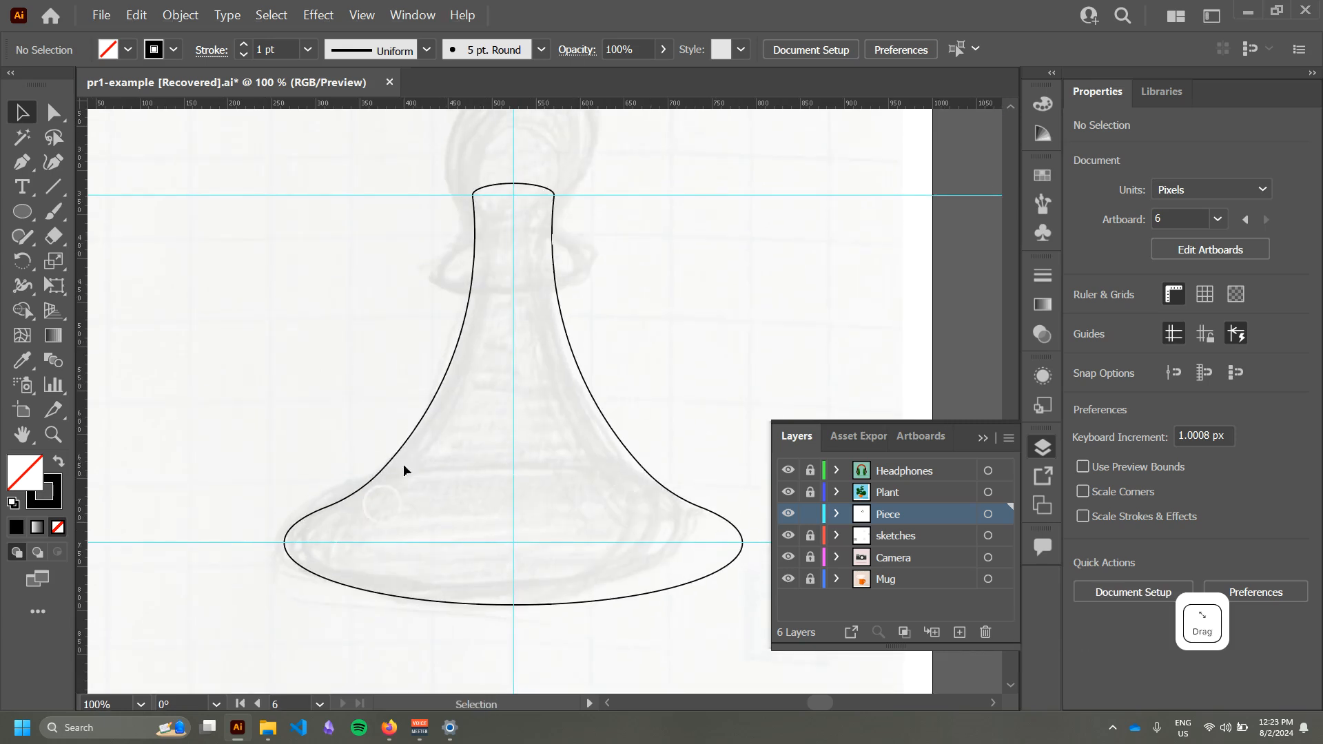
{"action": "scroll", "coordinate": [624, 301], "scroll_direction": "down", "scroll_amount": 1, "text": "alt"}
{"action": "scroll", "coordinate": [626, 331], "scroll_direction": "up", "scroll_amount": 2}
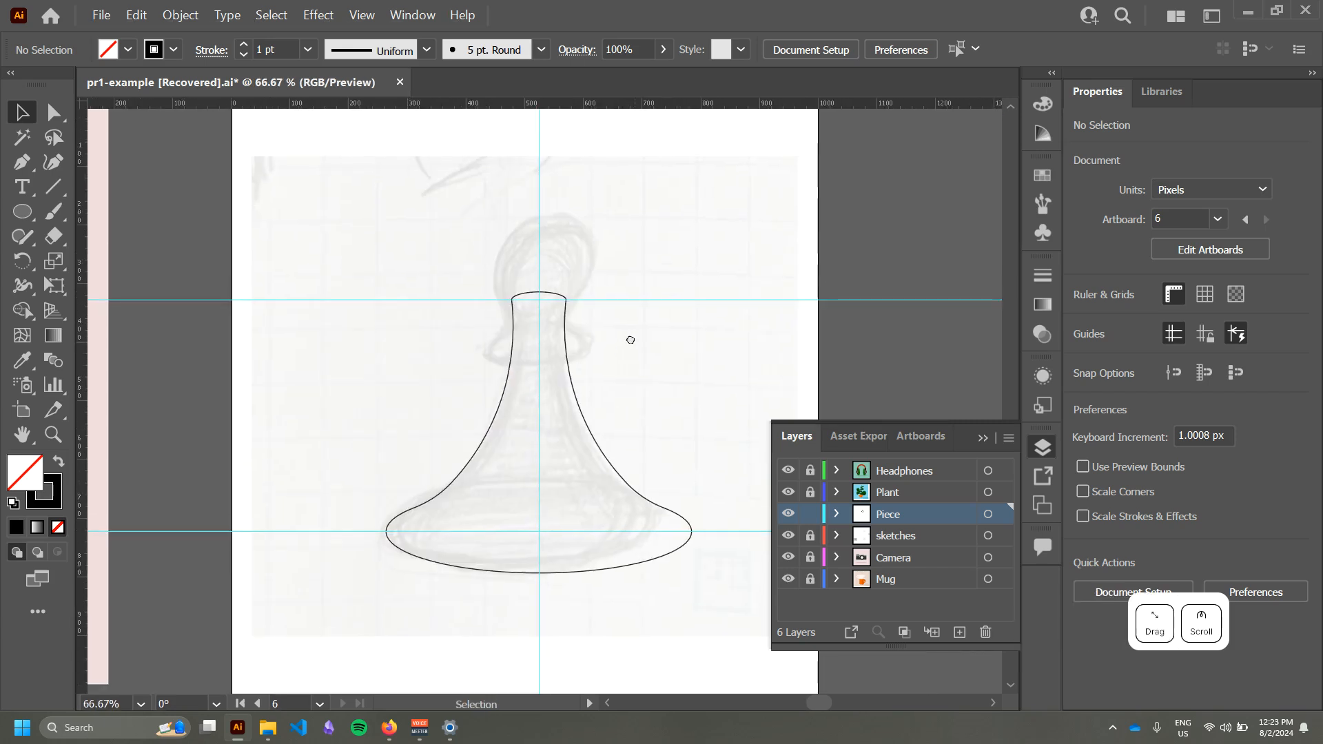
{"action": "left_click", "coordinate": [581, 414]}
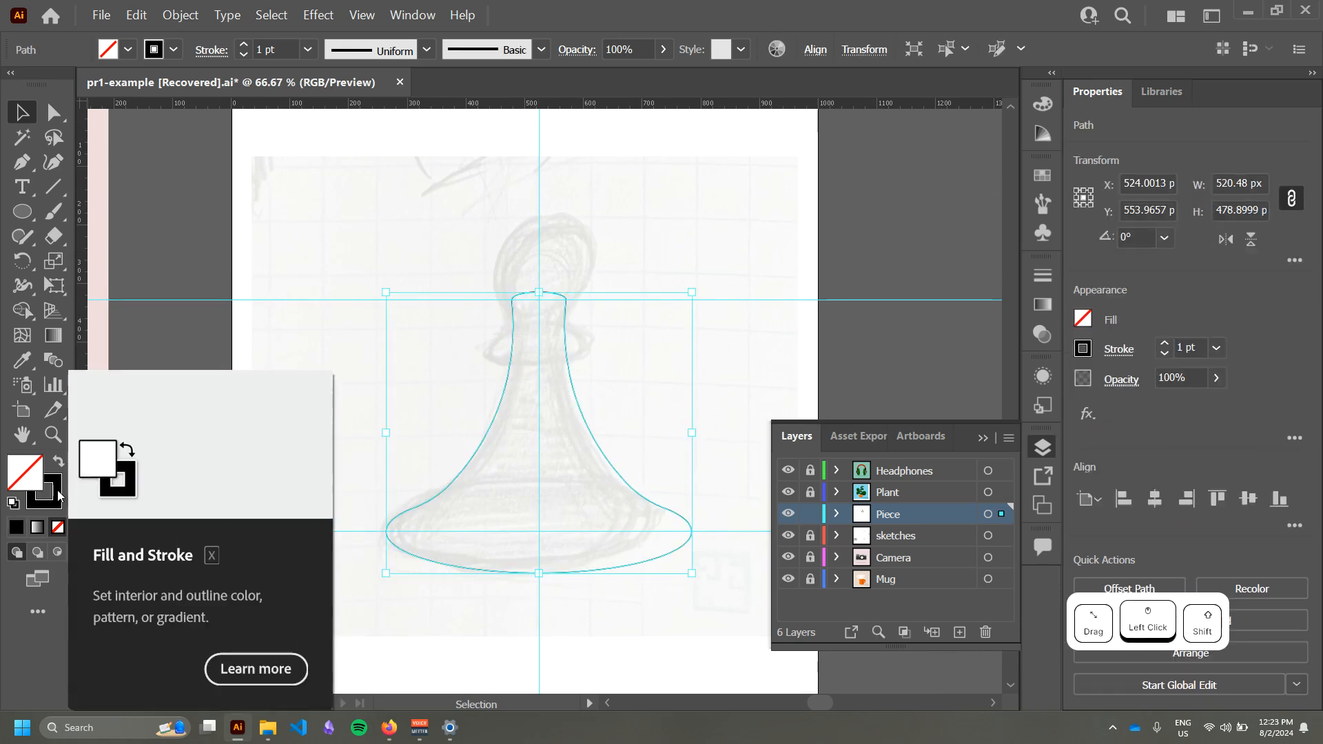
{"action": "key", "text": "shift+x"}
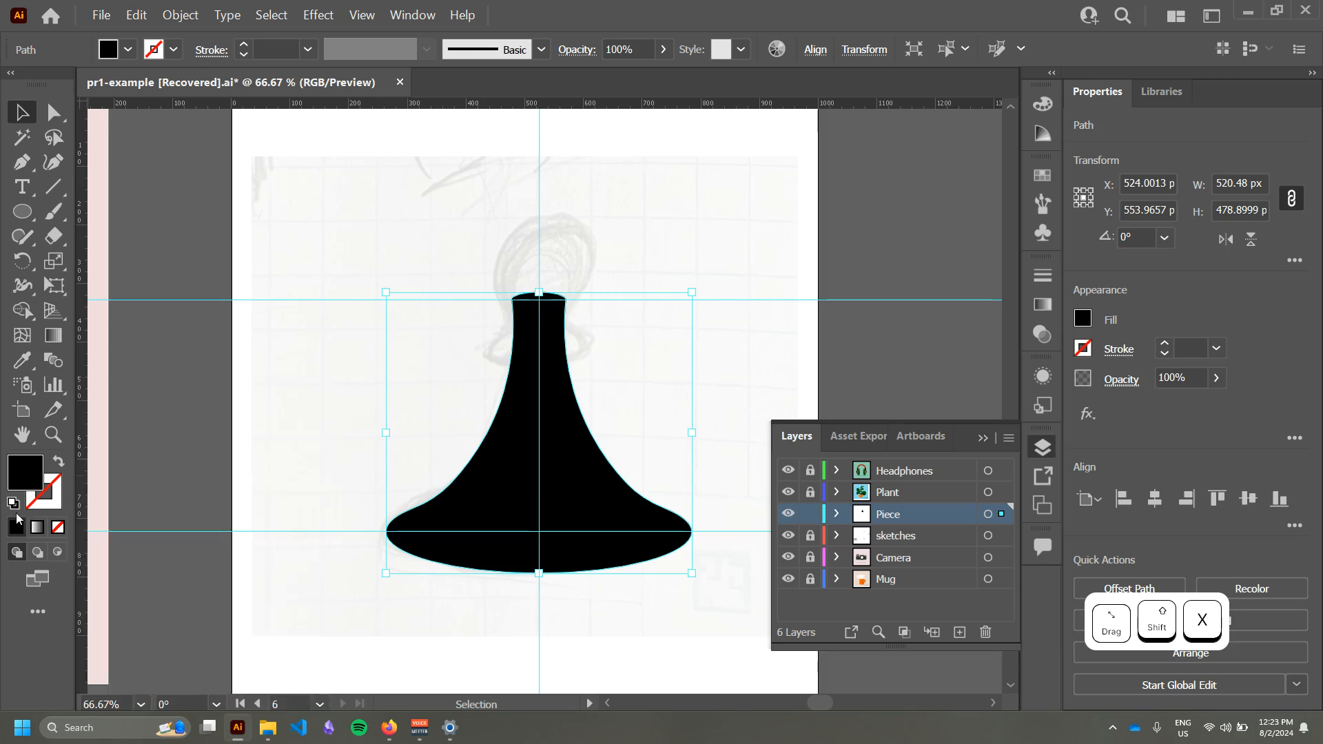
{"action": "left_click", "coordinate": [58, 463]}
{"action": "left_click", "coordinate": [57, 463]}
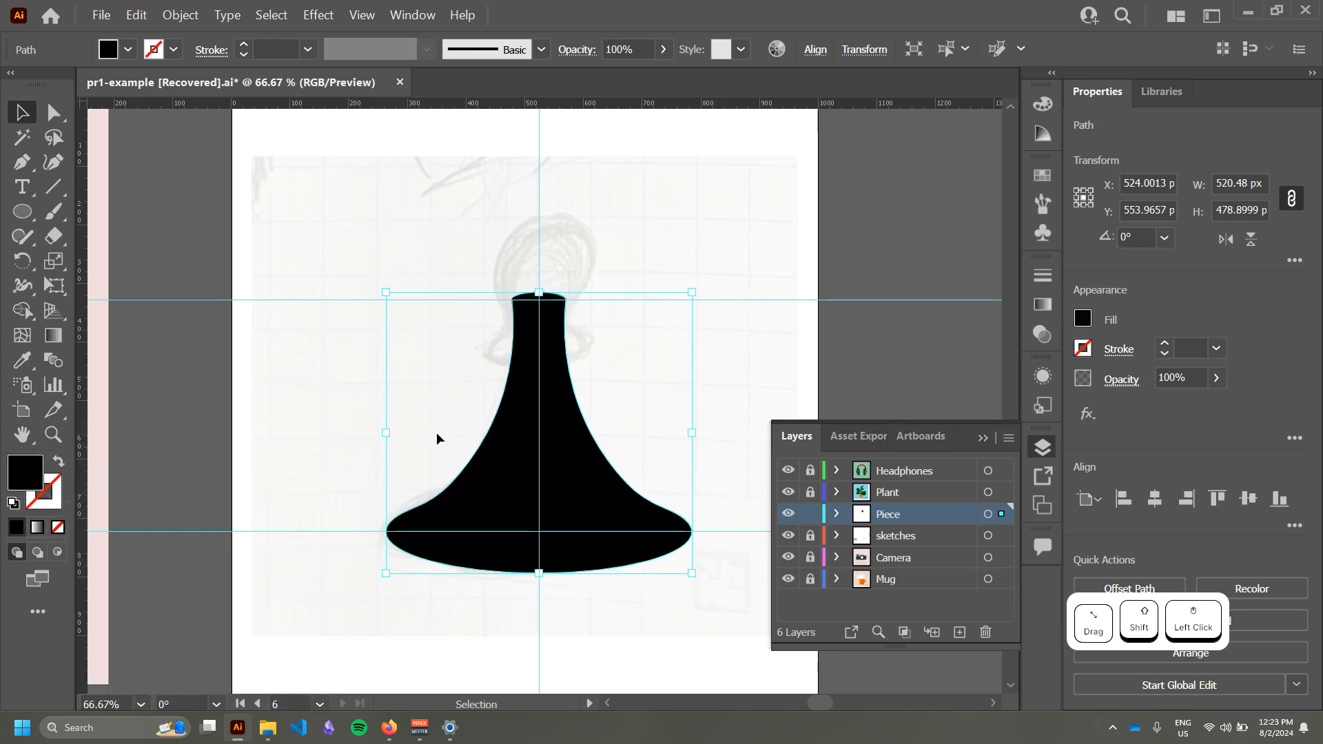
Step: Set the pawn body's fill to grey #7a7a7a and deselect it
{"action": "double_click", "coordinate": [19, 478]}
{"action": "mouse_move", "coordinate": [758, 296]}
{"action": "left_mouse_down"}
{"action": "mouse_move", "coordinate": [746, 311]}
{"action": "mouse_move", "coordinate": [746, 295]}
{"action": "left_mouse_up"}
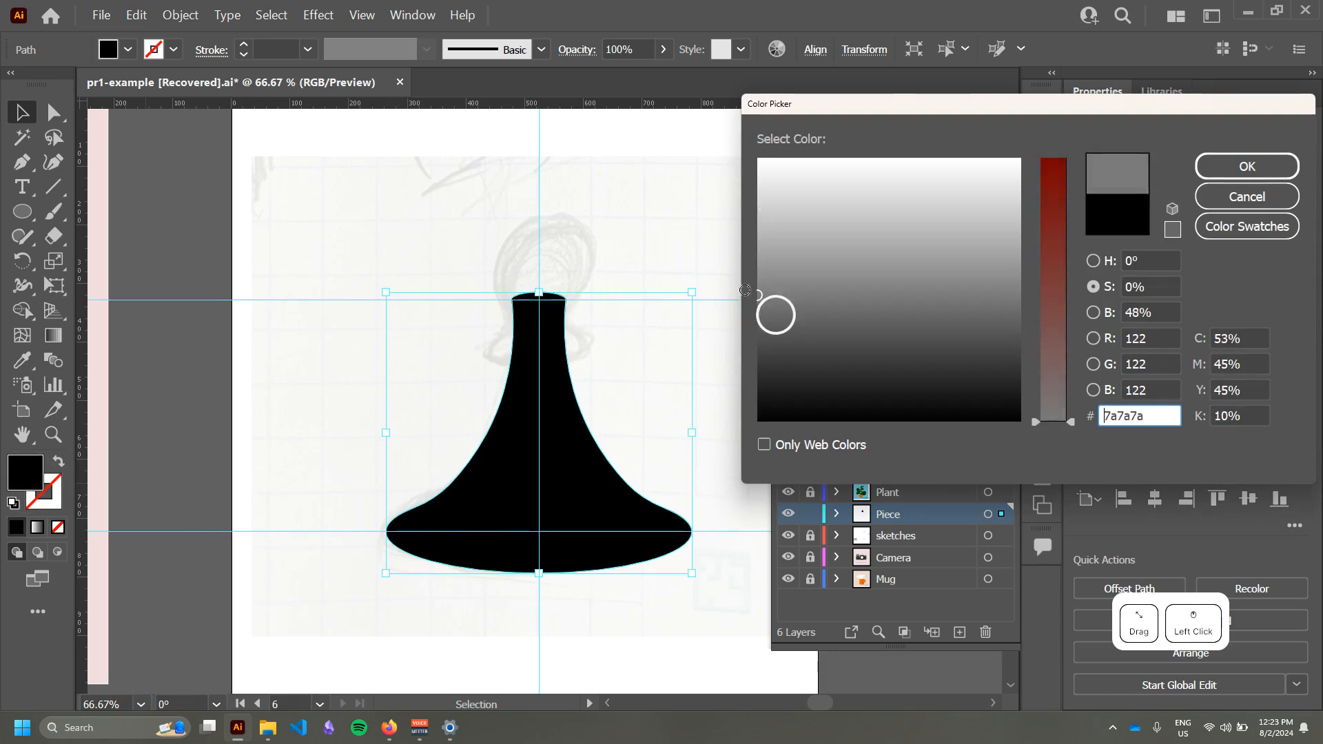
{"action": "left_click", "coordinate": [1230, 177]}
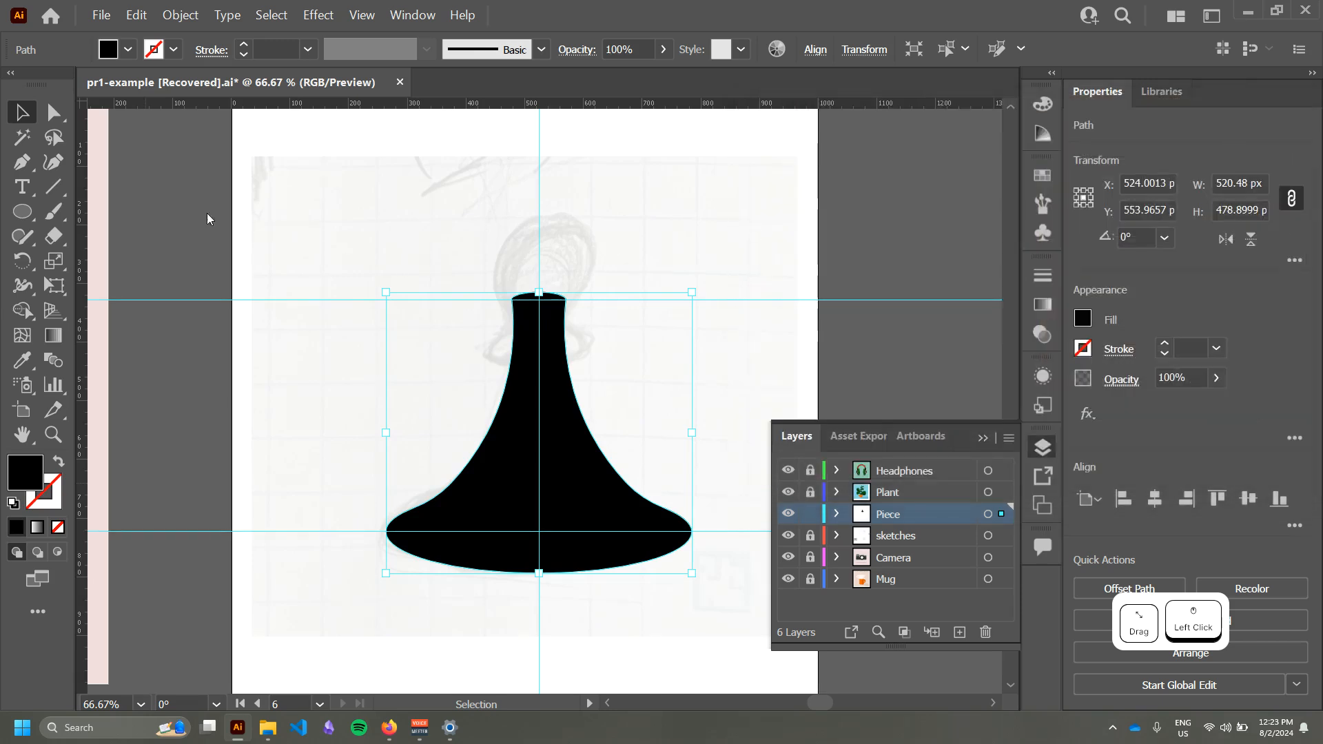
{"action": "left_click", "coordinate": [362, 221]}
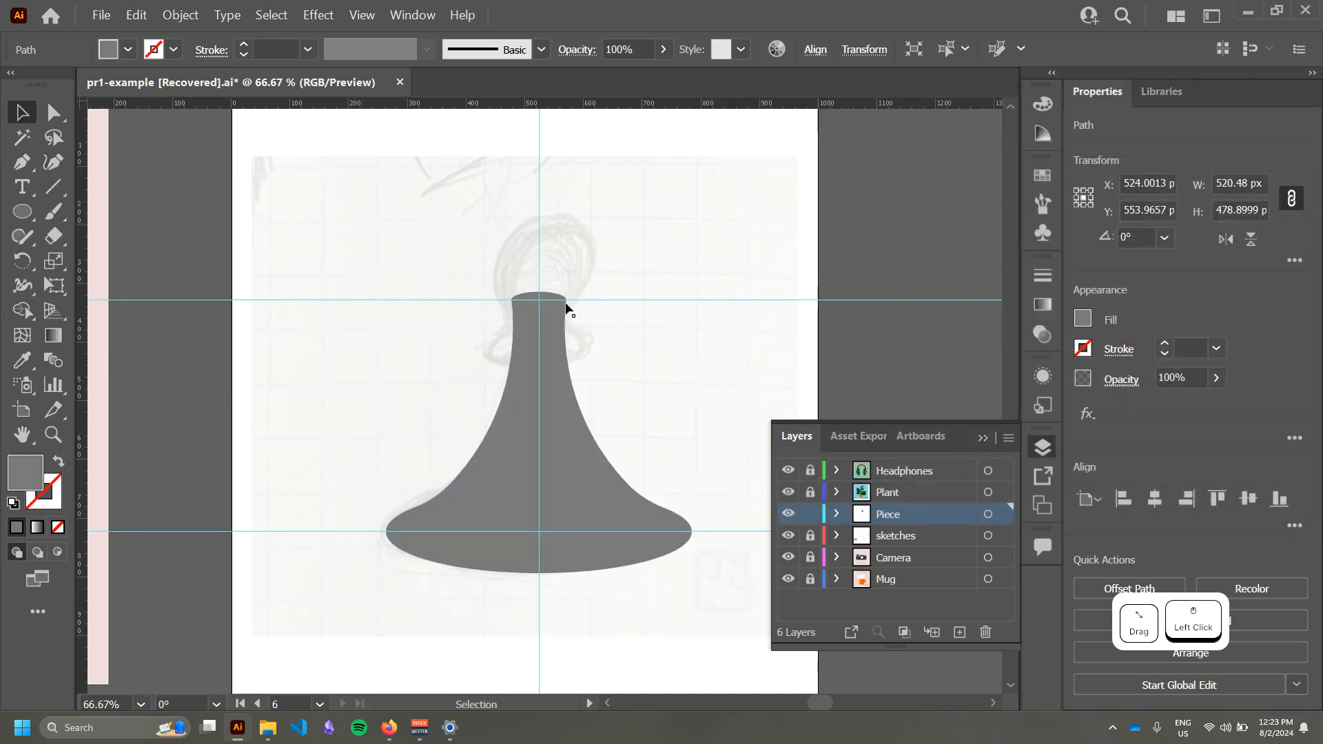
Step: Draw a circle about 166 px wide for the pawn's head and place it over the sketched head, overlapping the neck
{"action": "scroll", "coordinate": [571, 324], "scroll_direction": "up", "scroll_amount": 1}
{"action": "left_click_drag", "start_coordinate": [648, 374], "coordinate": [637, 426]}
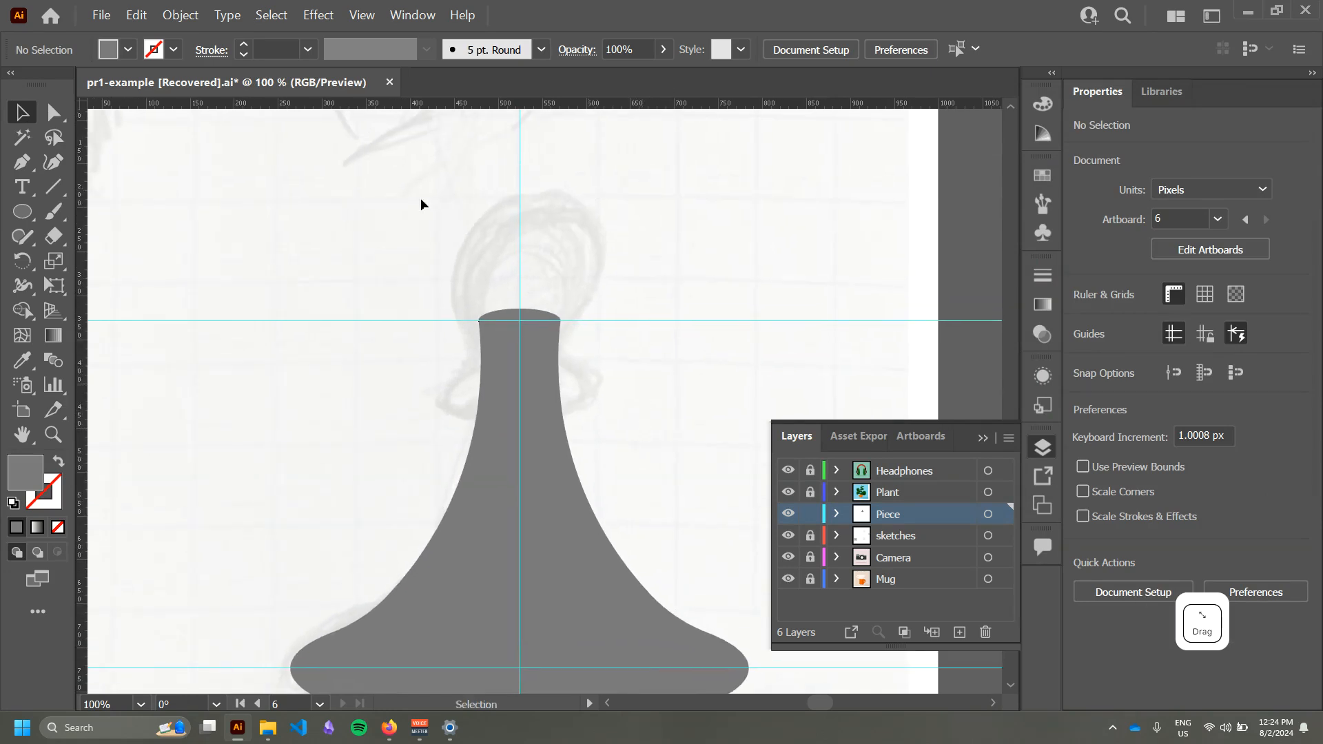
{"action": "scroll", "coordinate": [595, 241], "scroll_direction": "left", "scroll_amount": 2}
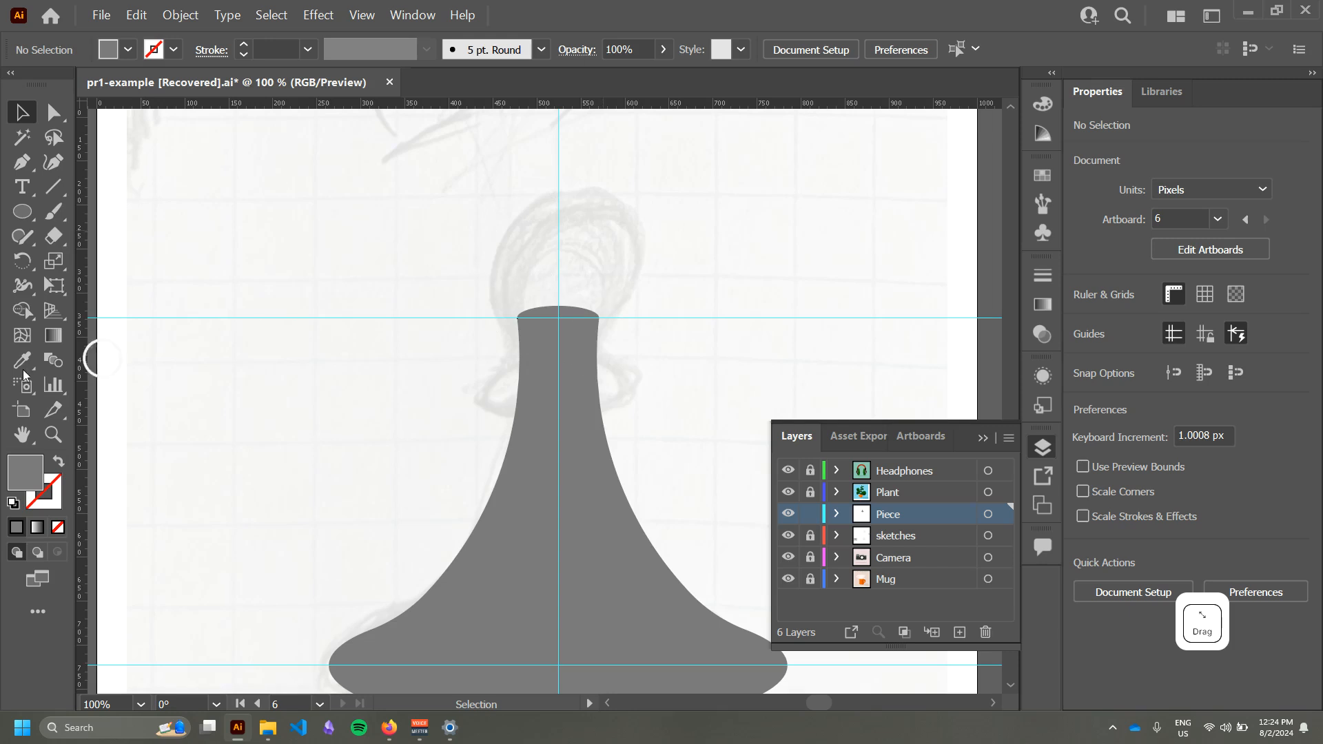
{"action": "left_click", "coordinate": [22, 211]}
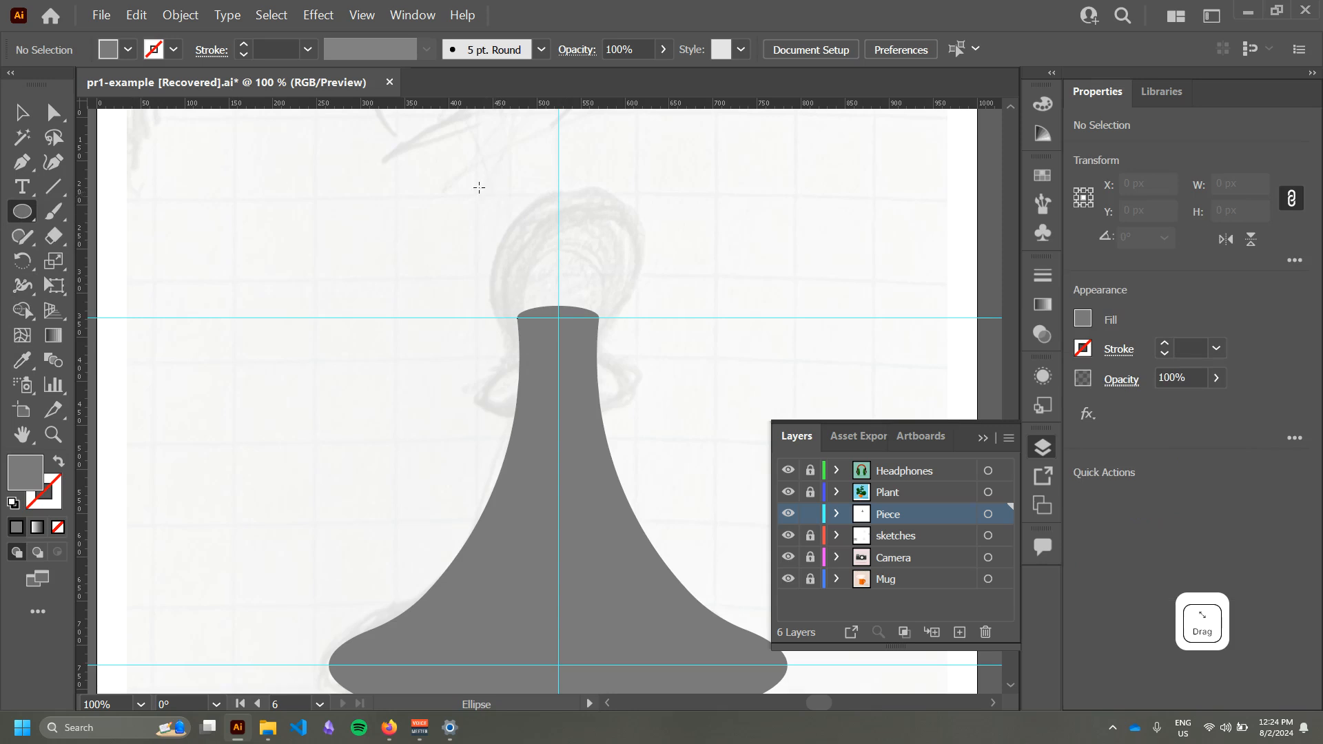
{"action": "left_click_drag", "start_coordinate": [479, 187], "coordinate": [618, 290]}
{"action": "key", "text": "v"}
{"action": "left_click_drag", "start_coordinate": [538, 276], "coordinate": [597, 295]}
Step: Align the head circle and the pawn body on their horizontal centers and clear the selection
{"action": "left_click", "coordinate": [576, 424], "text": "shift"}
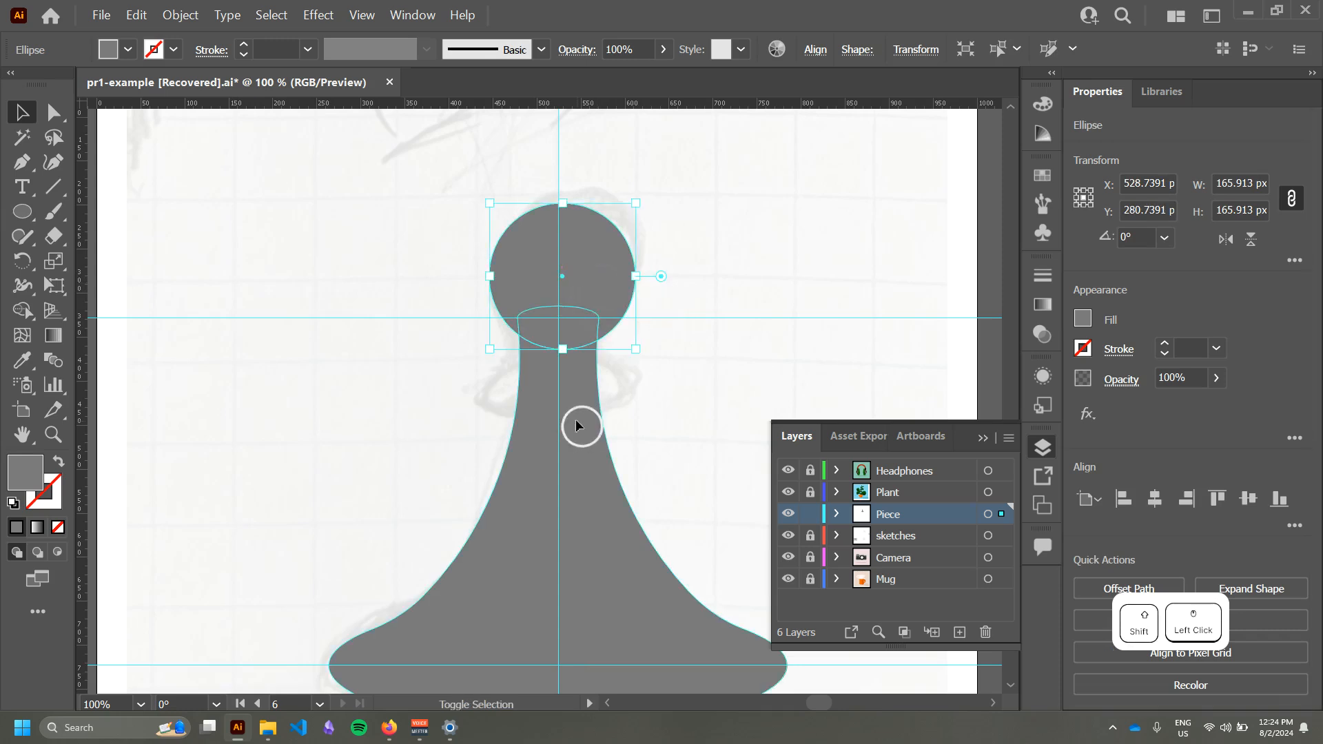
{"action": "left_click", "coordinate": [1156, 500]}
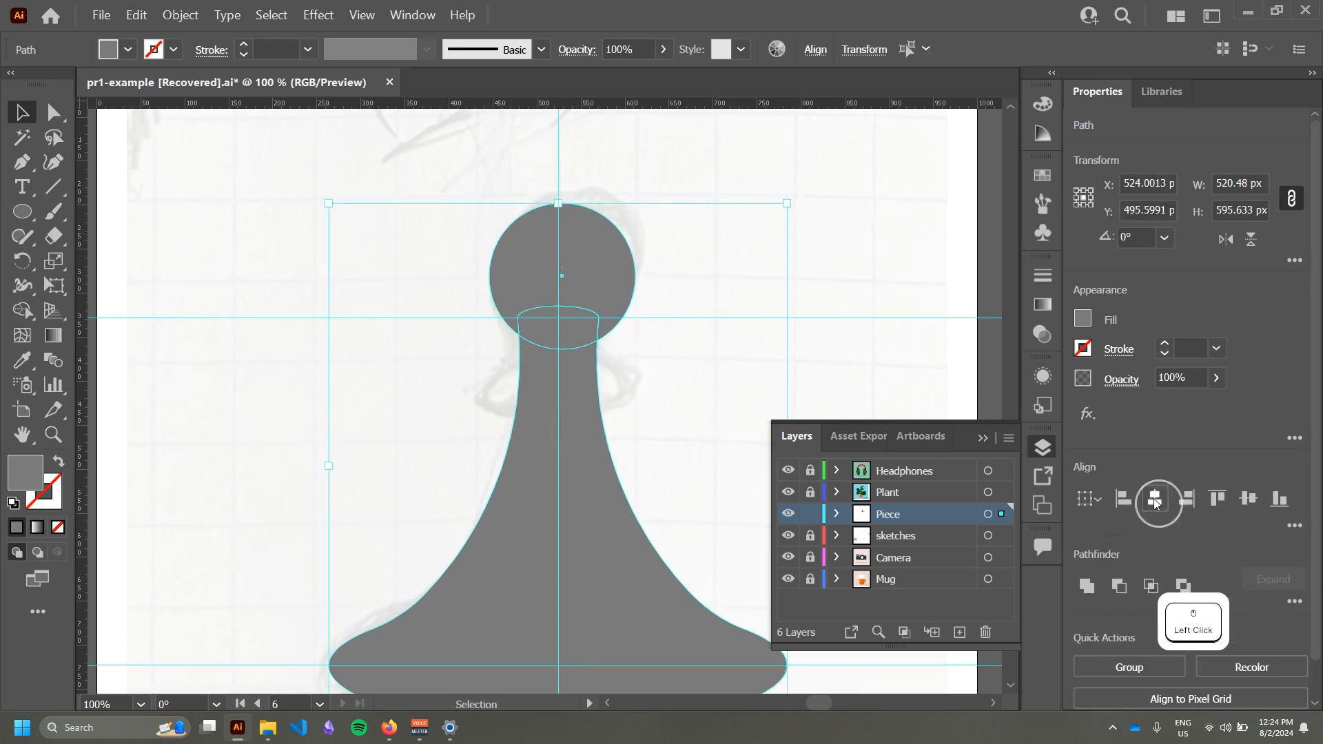
{"action": "left_click", "coordinate": [520, 158]}
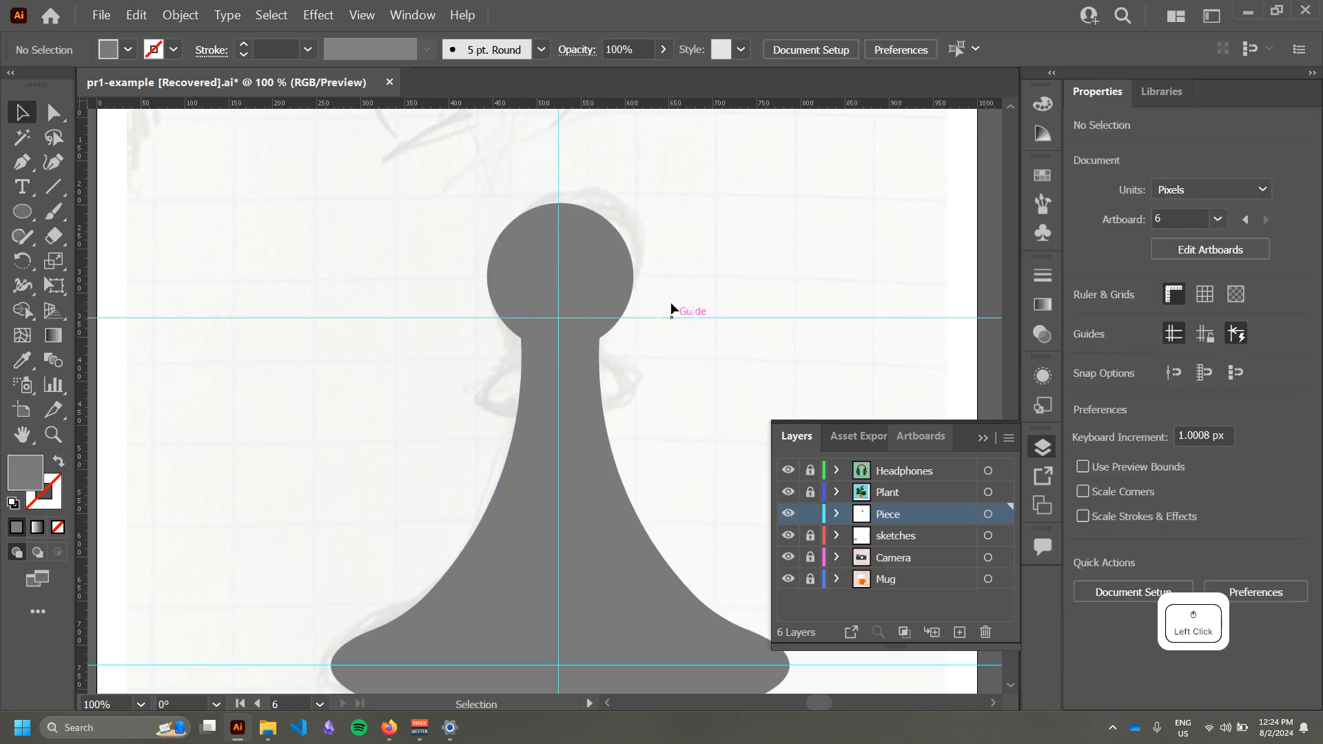
{"action": "right_click", "coordinate": [716, 318]}
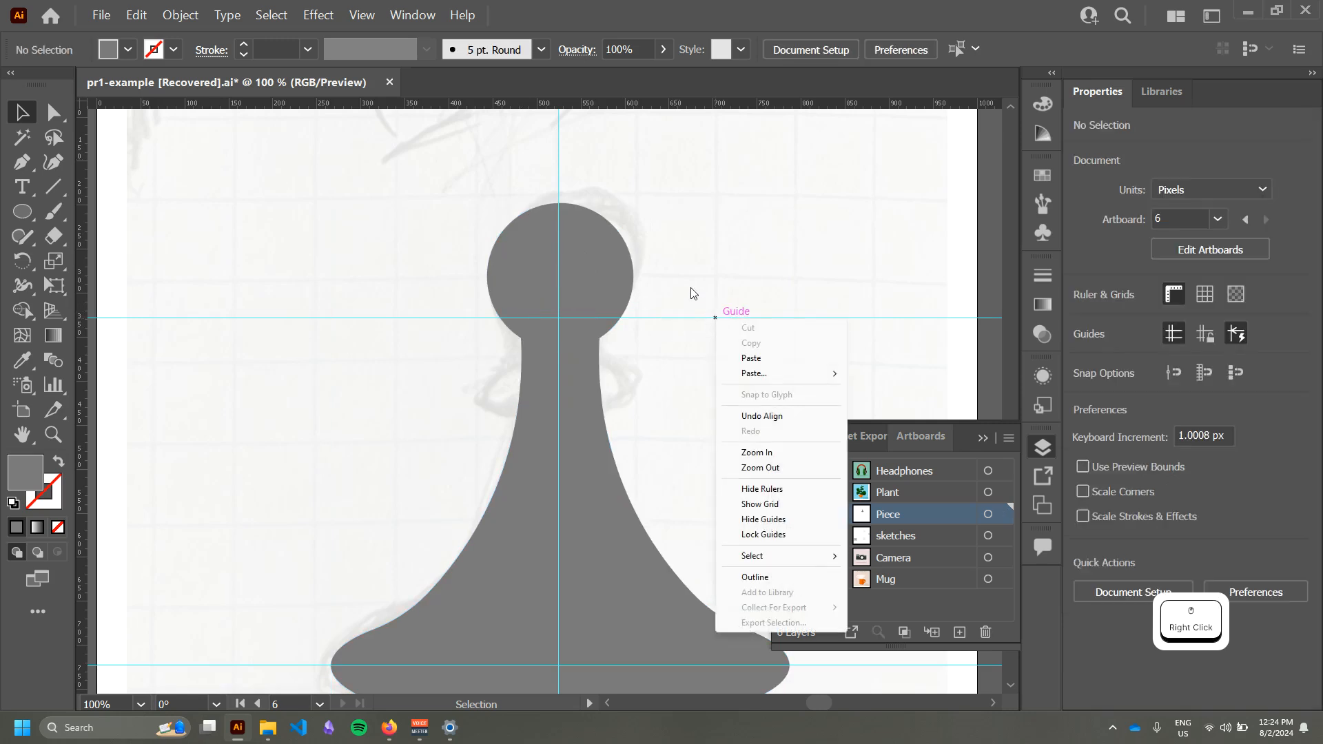
{"action": "left_click", "coordinate": [365, 20]}
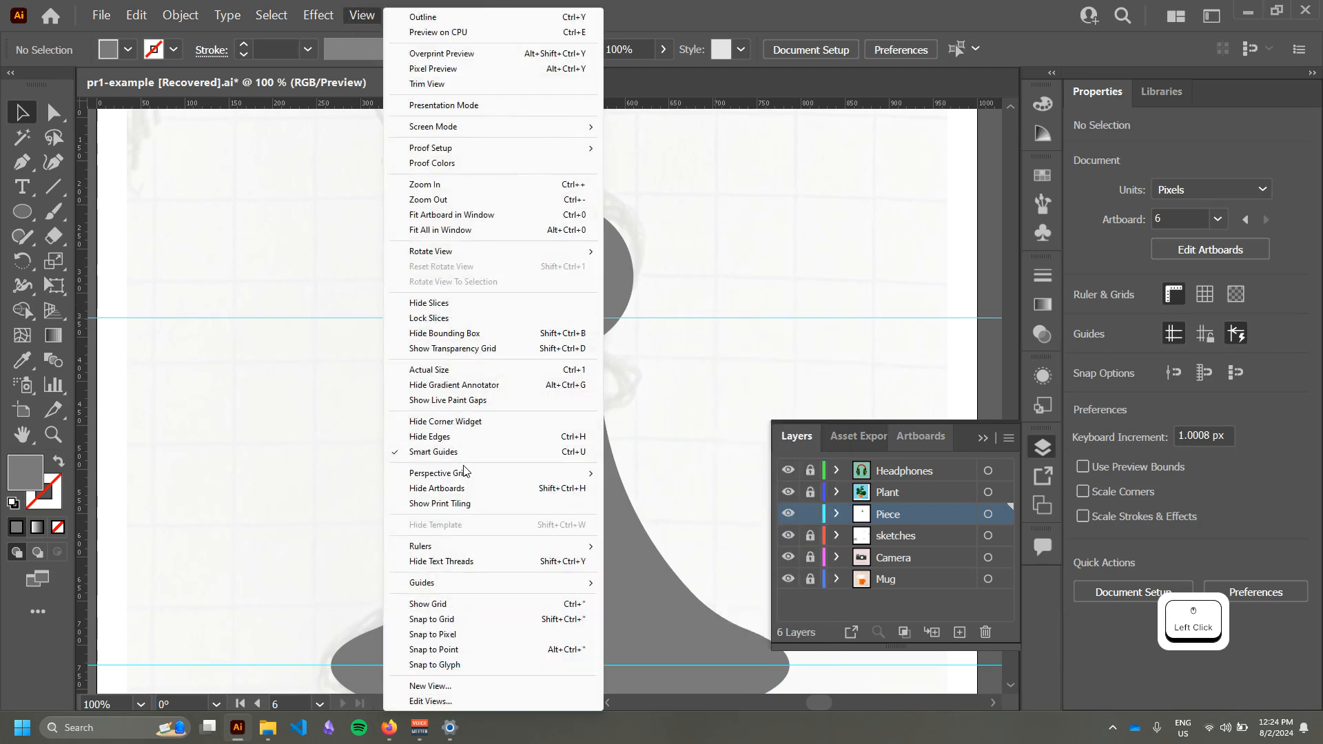
{"action": "mouse_move", "coordinate": [487, 584]}
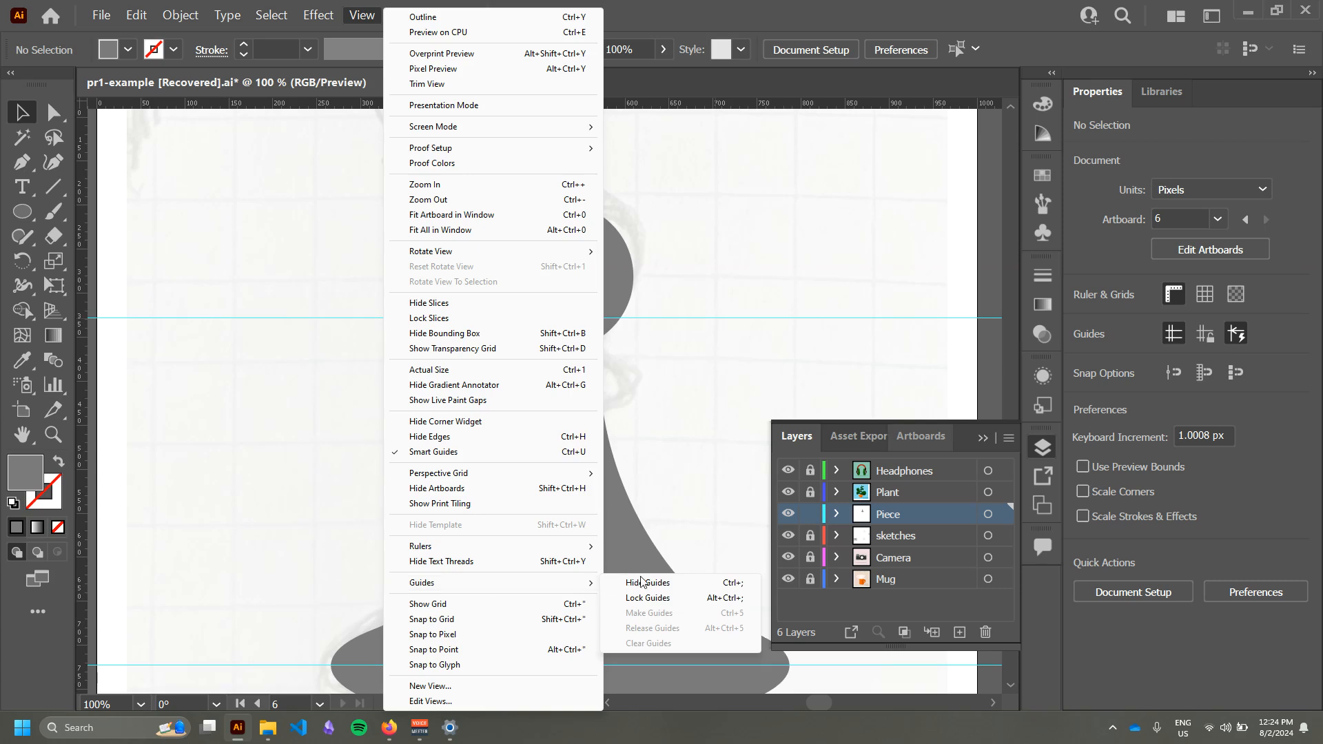
{"action": "left_click", "coordinate": [693, 380]}
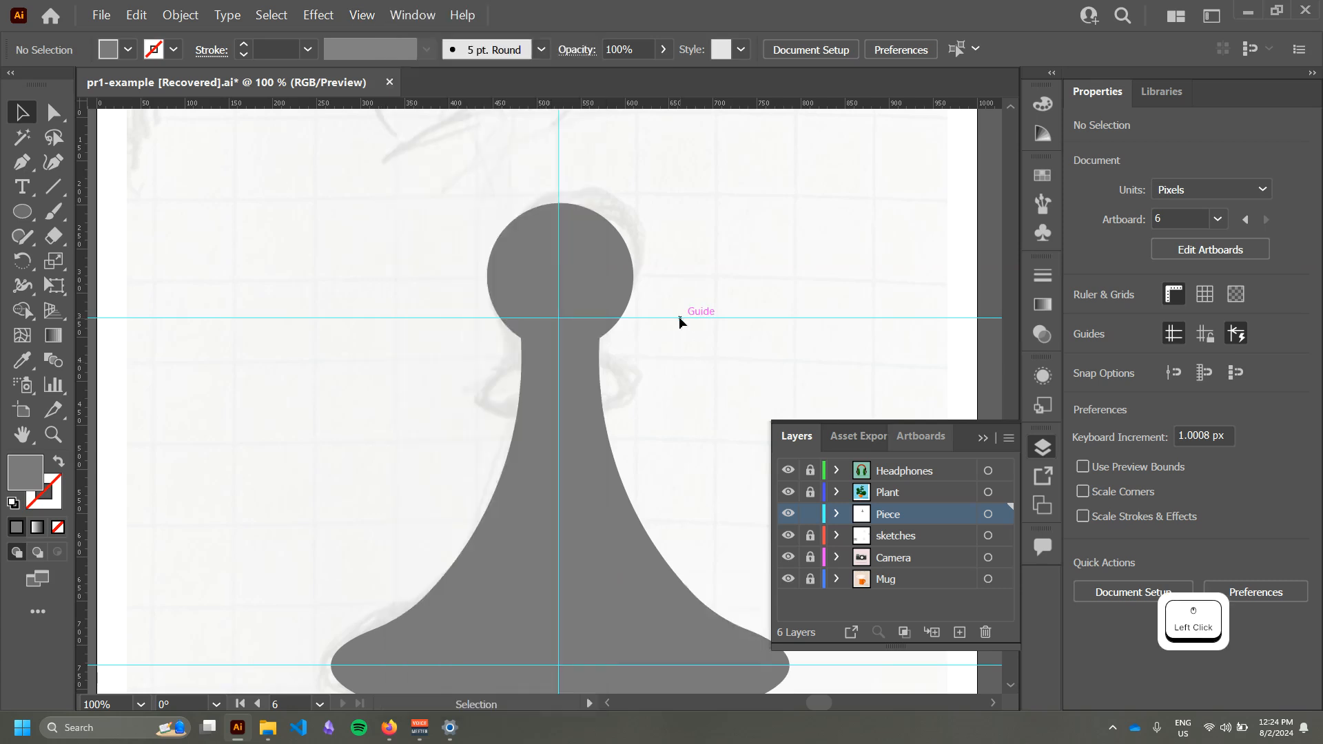
Step: Unlock the sketches layer and delete the vertical guide and both horizontal guides crossing the pawn
{"action": "left_click", "coordinate": [811, 539]}
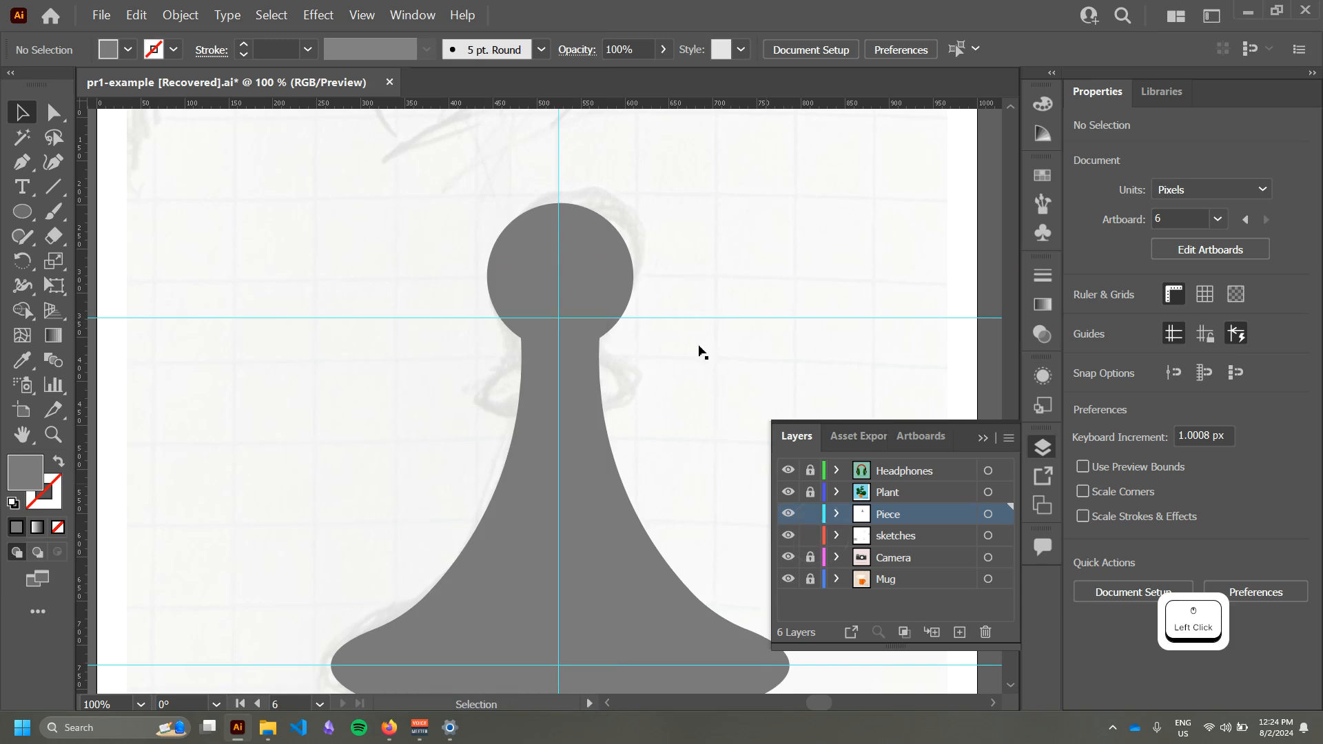
{"action": "left_click", "coordinate": [684, 318]}
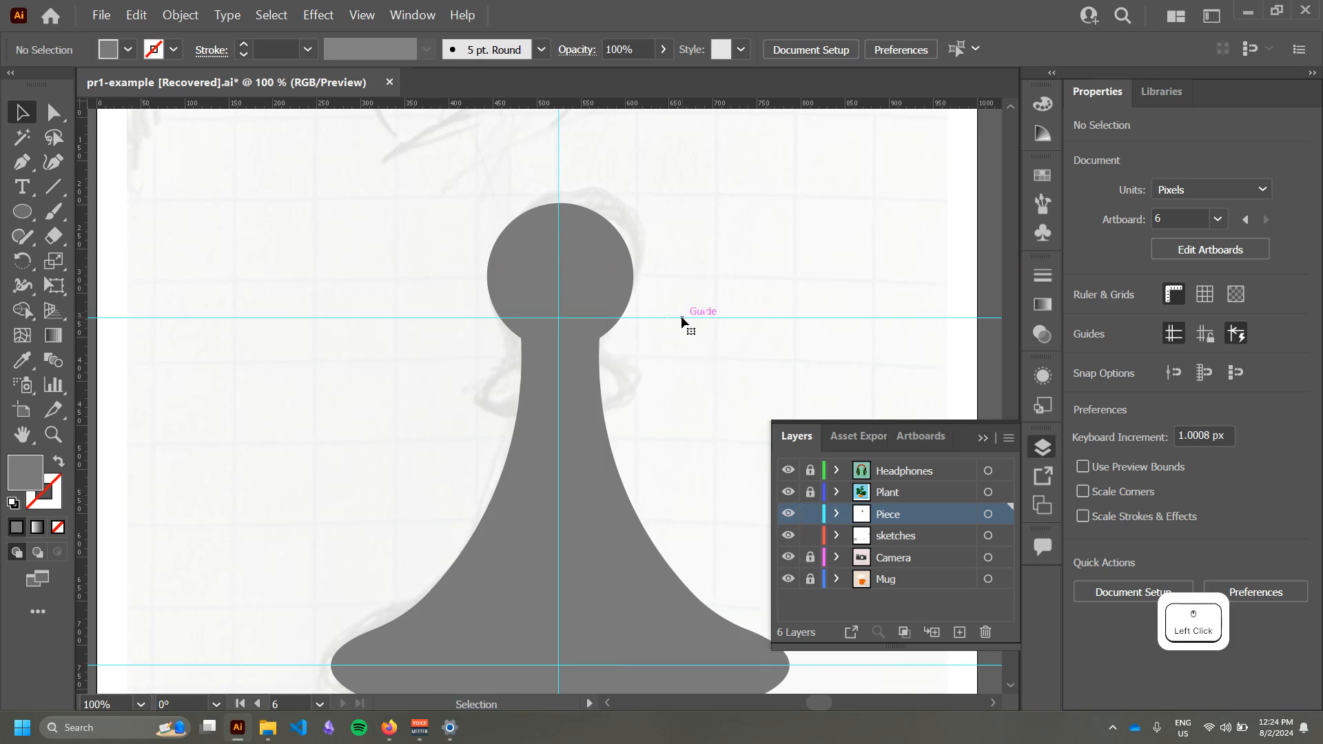
{"action": "left_click", "coordinate": [559, 194], "text": "shift"}
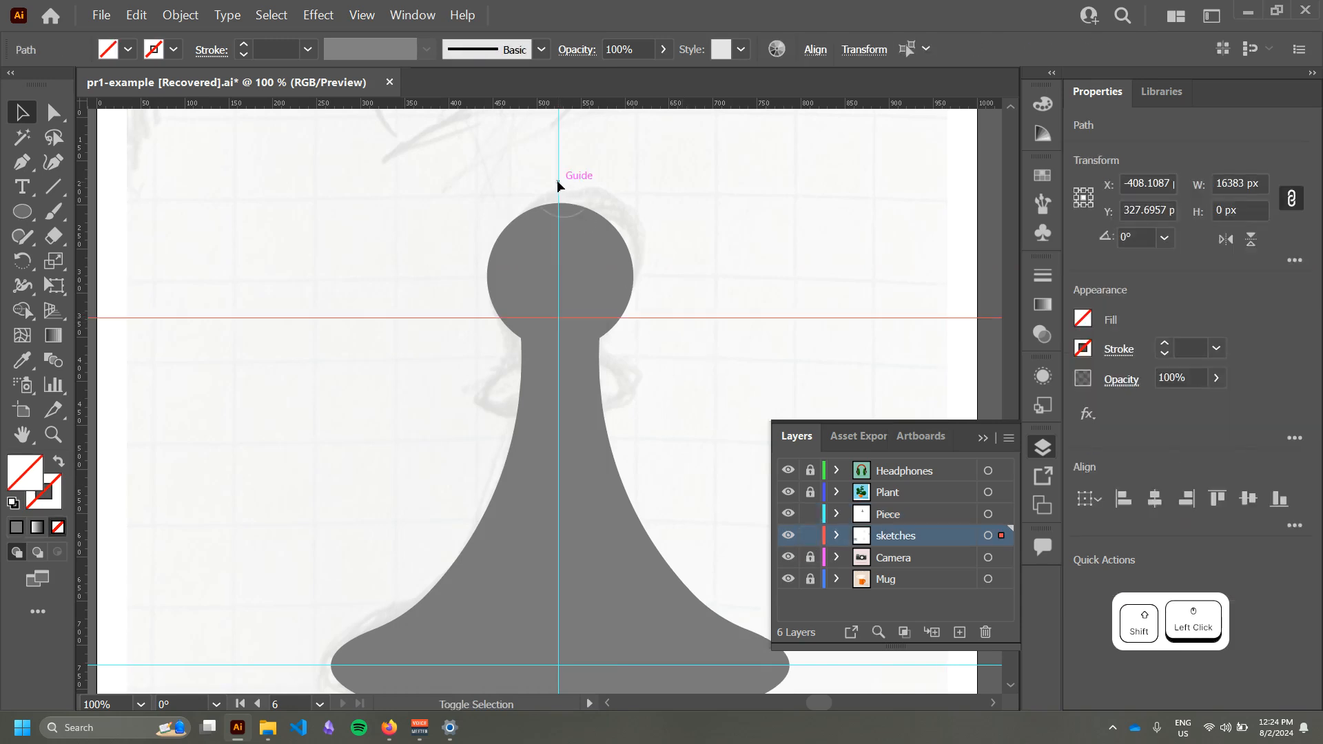
{"action": "left_click", "coordinate": [690, 415]}
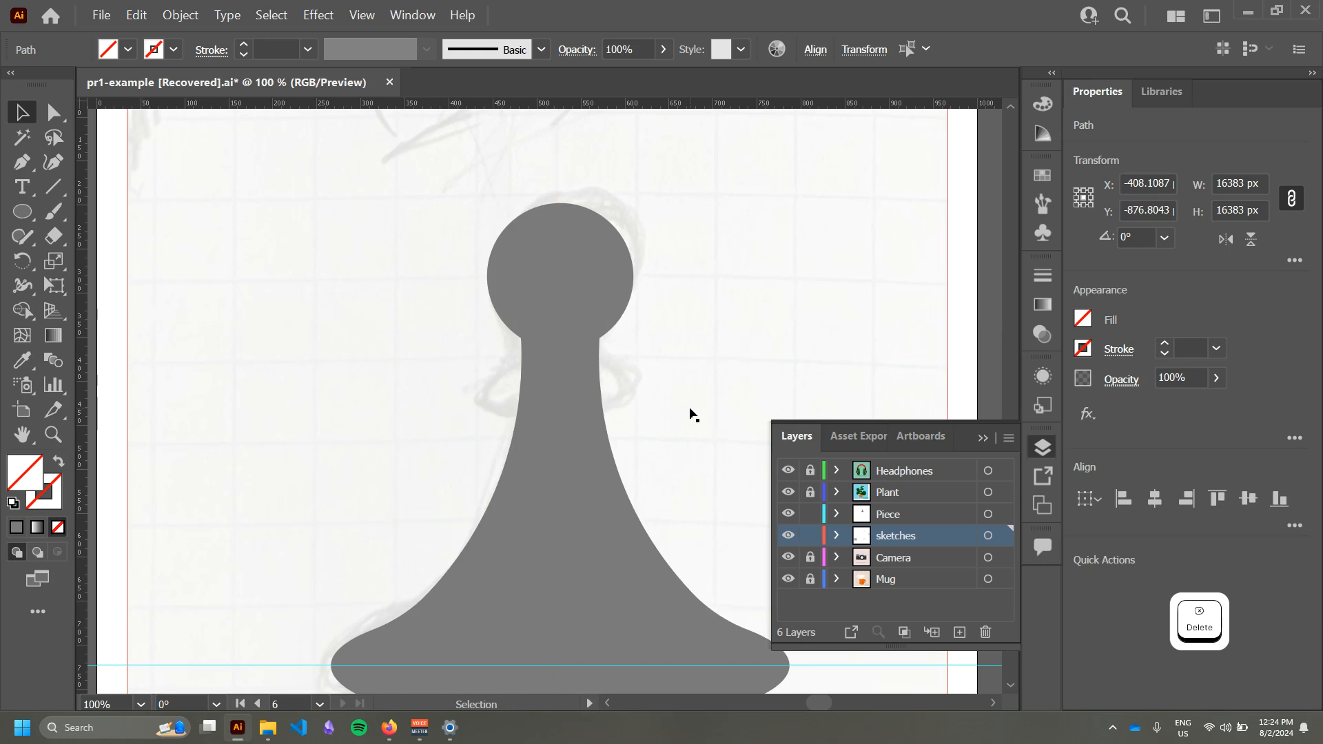
{"action": "left_click", "coordinate": [285, 667]}
{"action": "key", "text": "Delete"}
{"action": "key", "text": "space"}
{"action": "left_click_drag", "start_coordinate": [668, 434], "coordinate": [660, 331]}
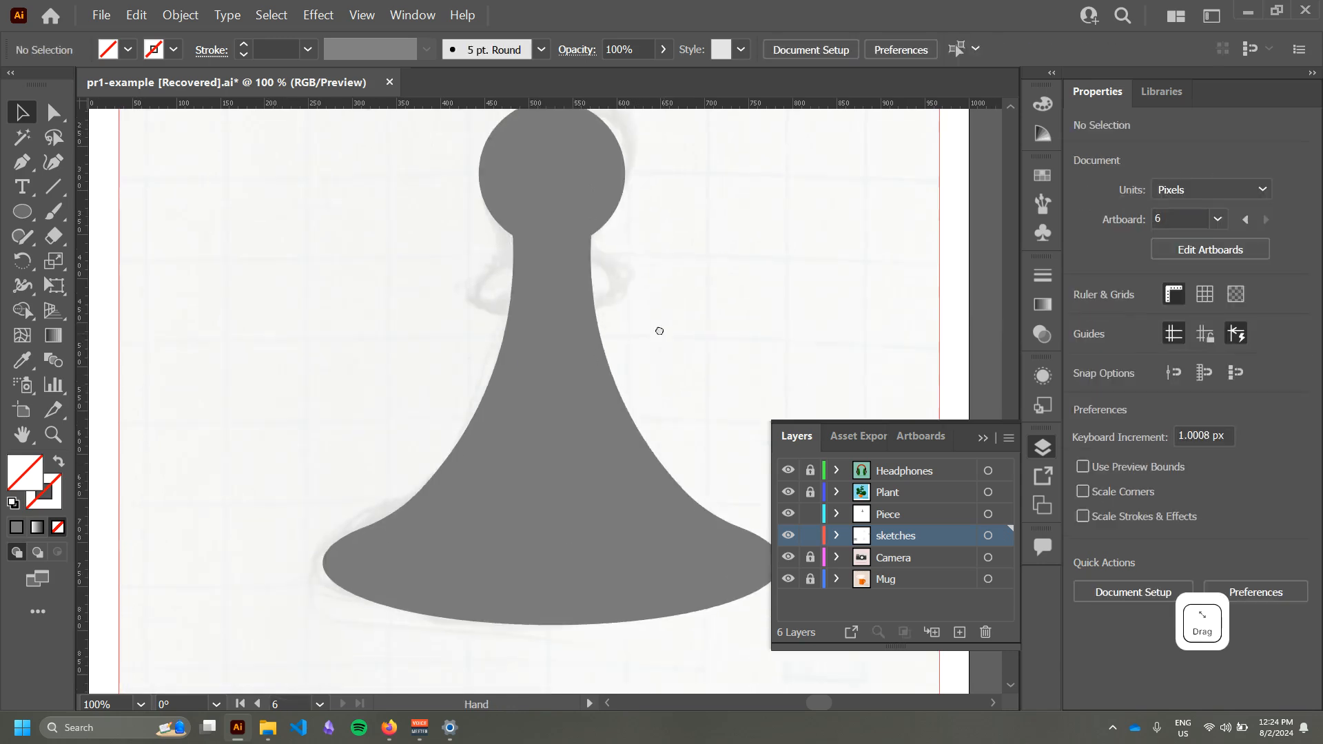
{"action": "scroll", "coordinate": [660, 332], "scroll_direction": "down", "scroll_amount": 1, "text": "alt"}
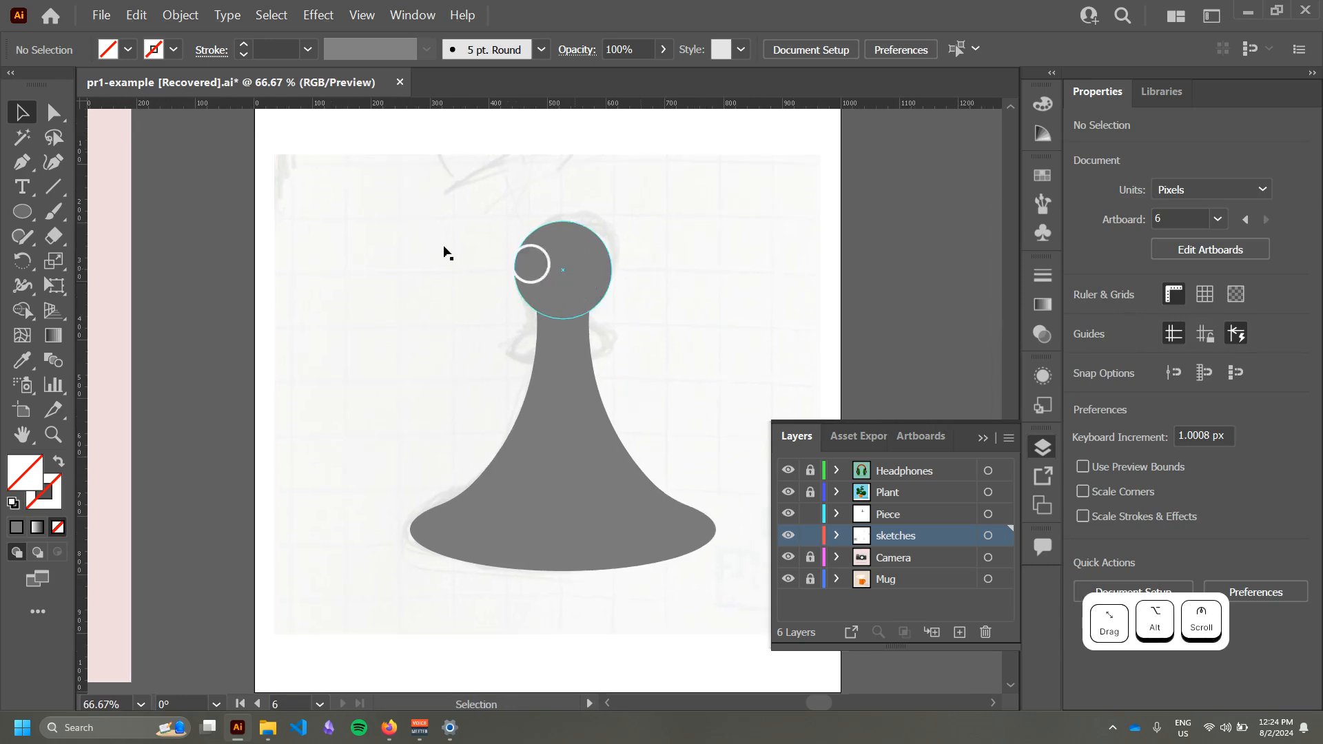
Step: Shrink the head circle proportionally about its center, keeping it clearly wider than the neck
{"action": "left_click", "coordinate": [564, 266]}
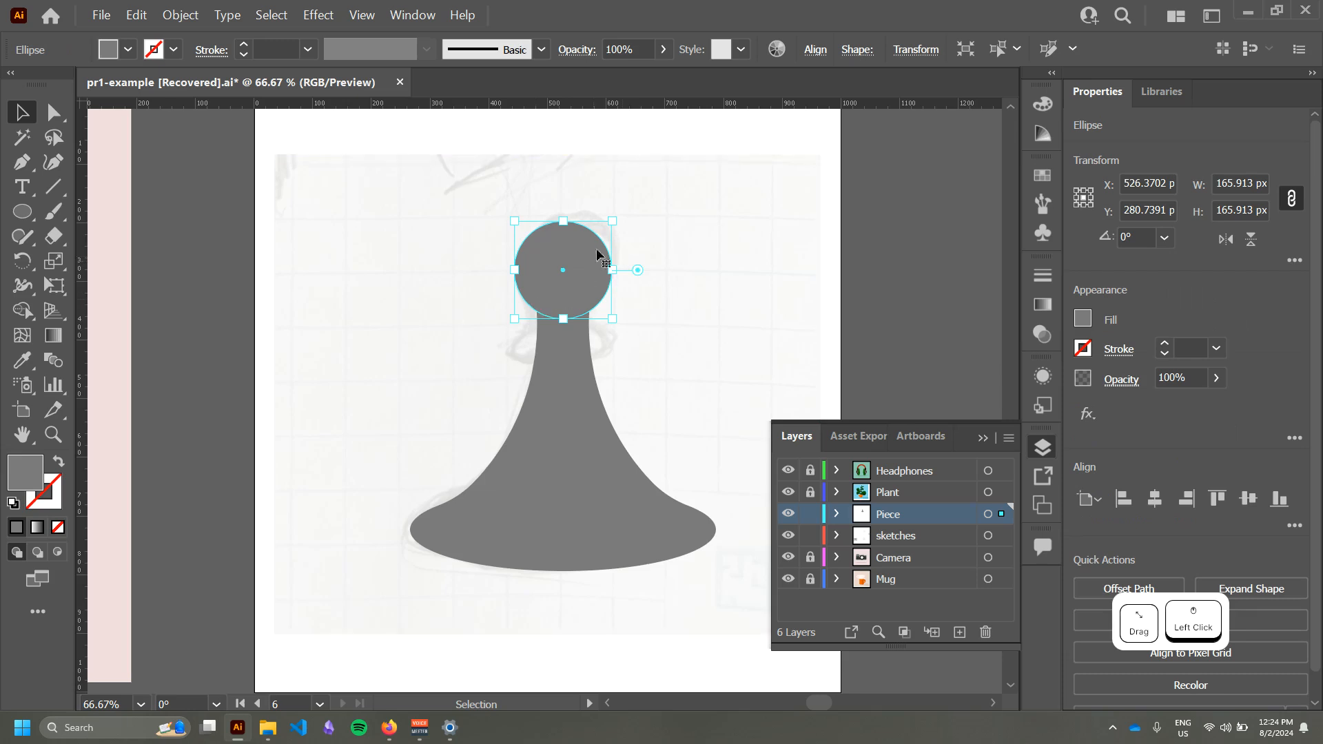
{"action": "left_click_drag", "start_coordinate": [609, 216], "coordinate": [600, 234]}
{"action": "left_click", "coordinate": [584, 353]}
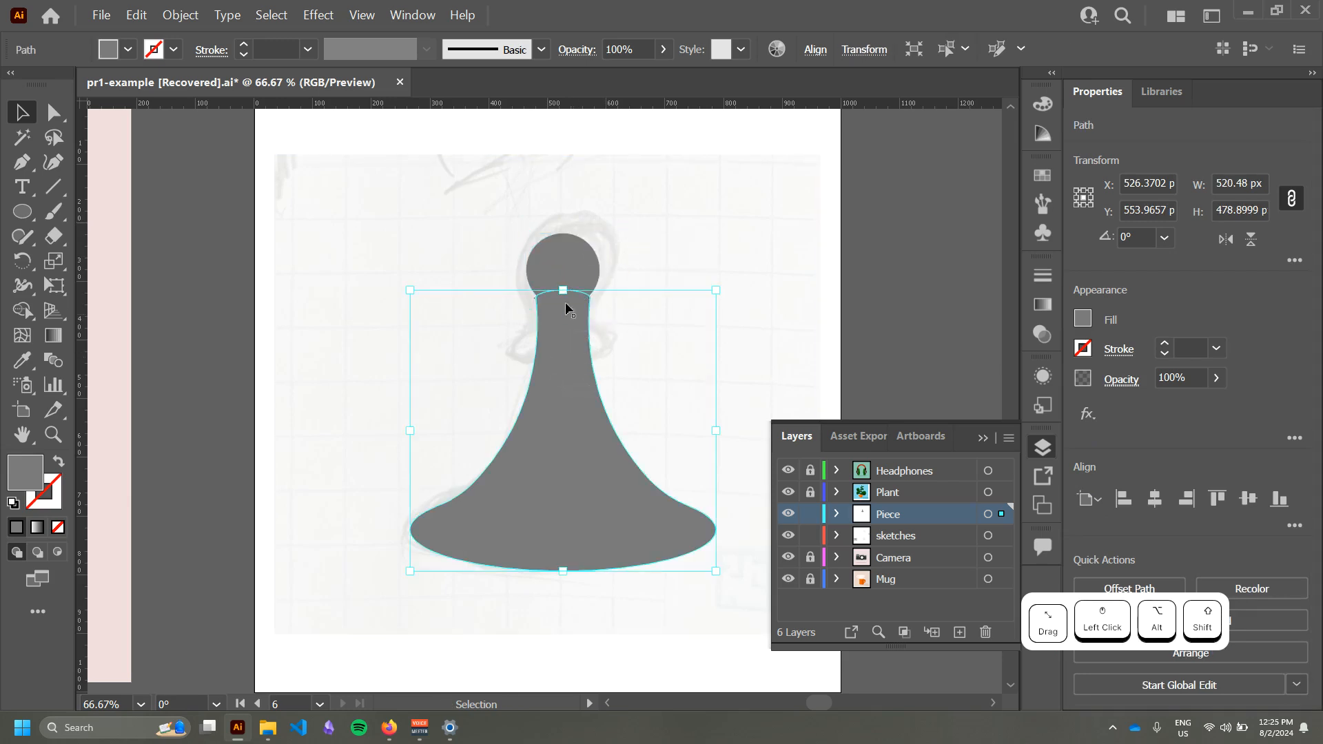
{"action": "left_click", "coordinate": [626, 246]}
{"action": "left_click", "coordinate": [577, 249]}
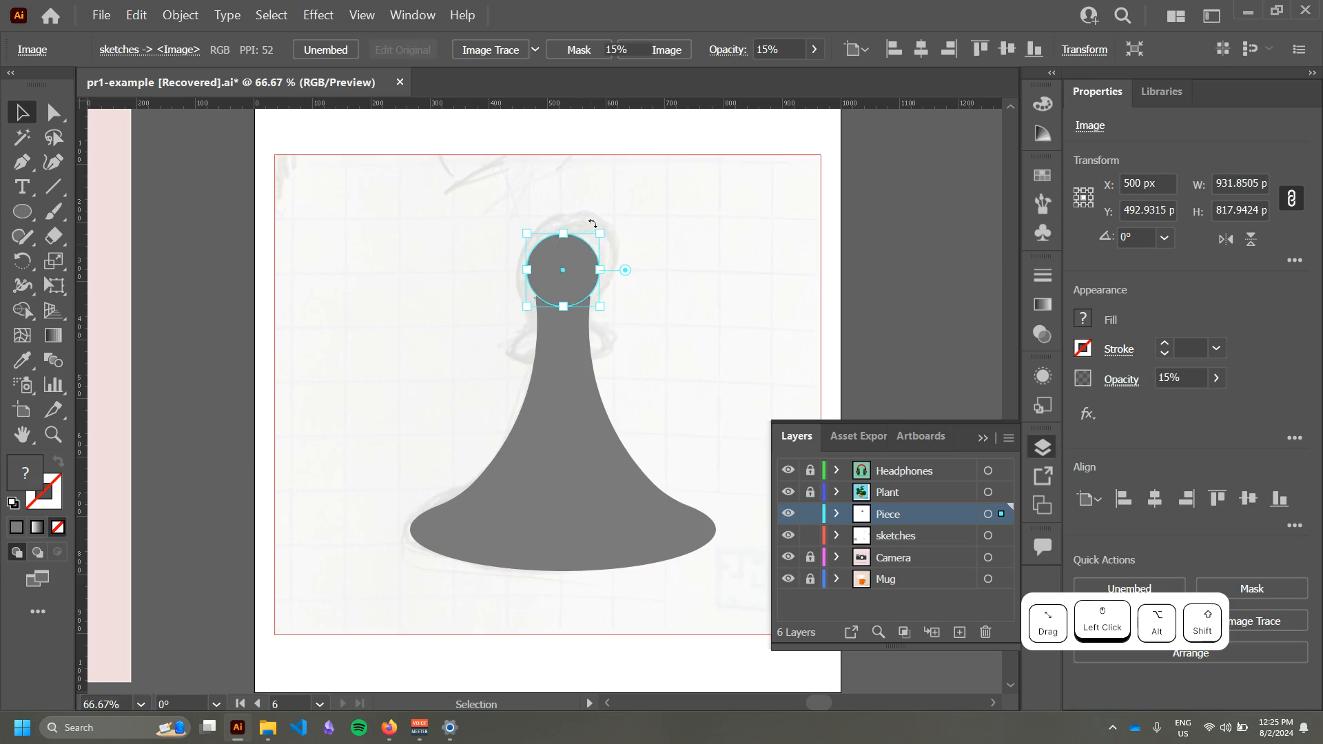
{"action": "left_click_drag", "start_coordinate": [603, 226], "coordinate": [605, 220]}
{"action": "left_click", "coordinate": [618, 280]}
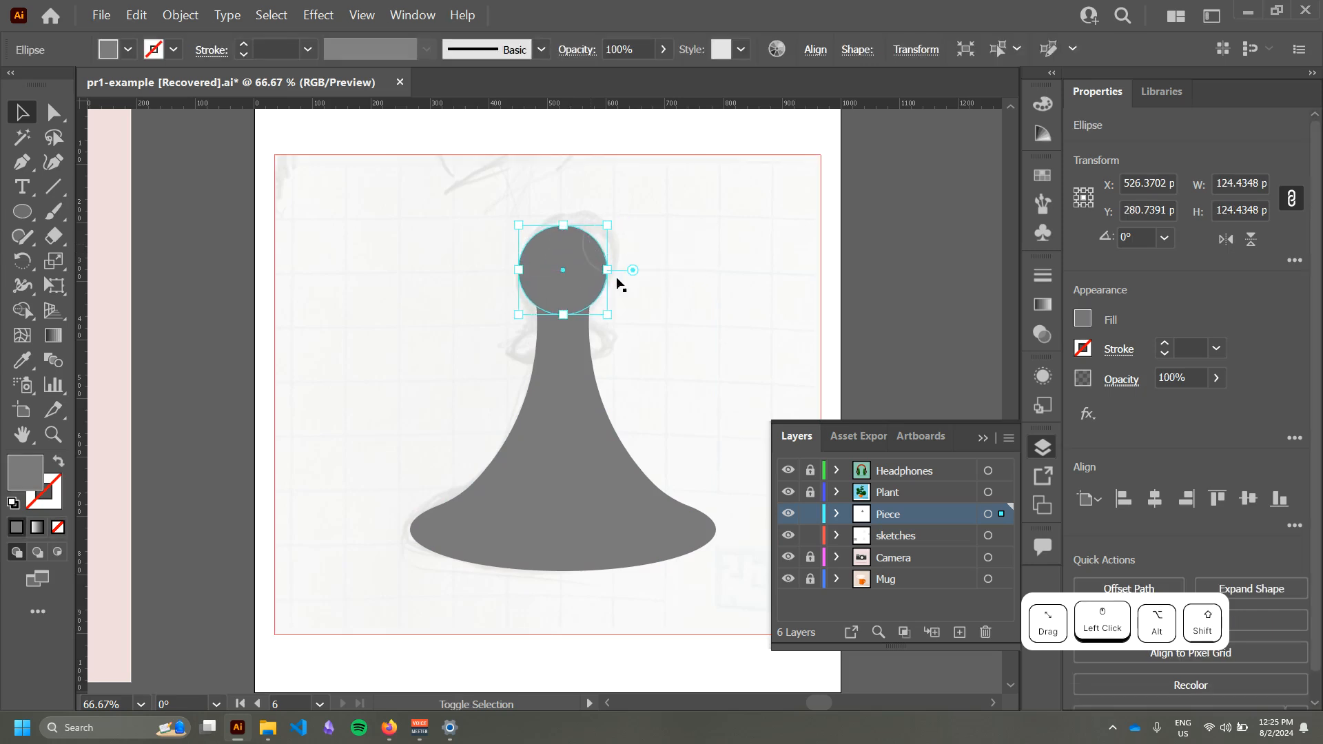
Step: Move the head circle slightly down so it overlaps more of the top of the neck
{"action": "key", "text": "v"}
{"action": "scroll", "coordinate": [691, 349], "scroll_direction": "down", "scroll_amount": 1}
{"action": "scroll", "coordinate": [691, 349], "scroll_direction": "up", "scroll_amount": 1}
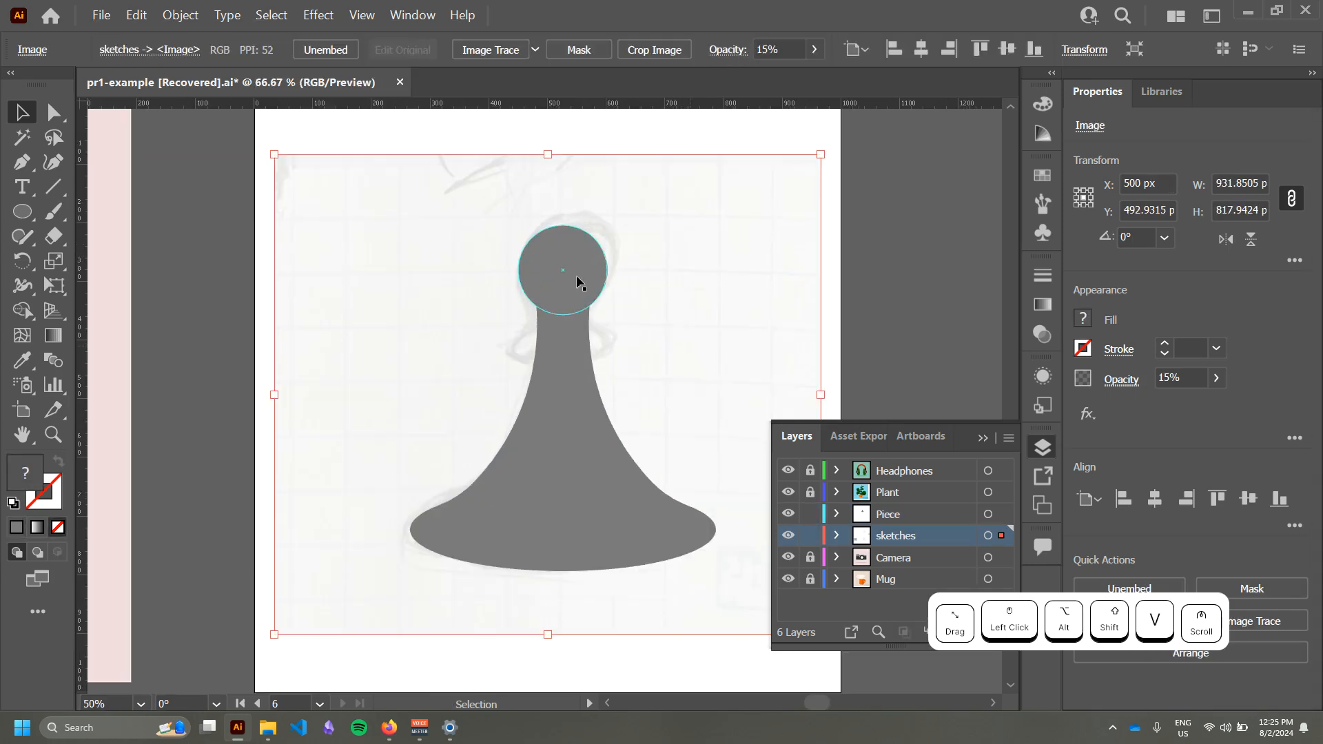
{"action": "mouse_move", "coordinate": [576, 275]}
{"action": "left_mouse_down"}
{"action": "mouse_move", "coordinate": [576, 258]}
{"action": "mouse_move", "coordinate": [583, 296]}
{"action": "left_mouse_up"}
{"action": "left_click", "coordinate": [718, 326]}
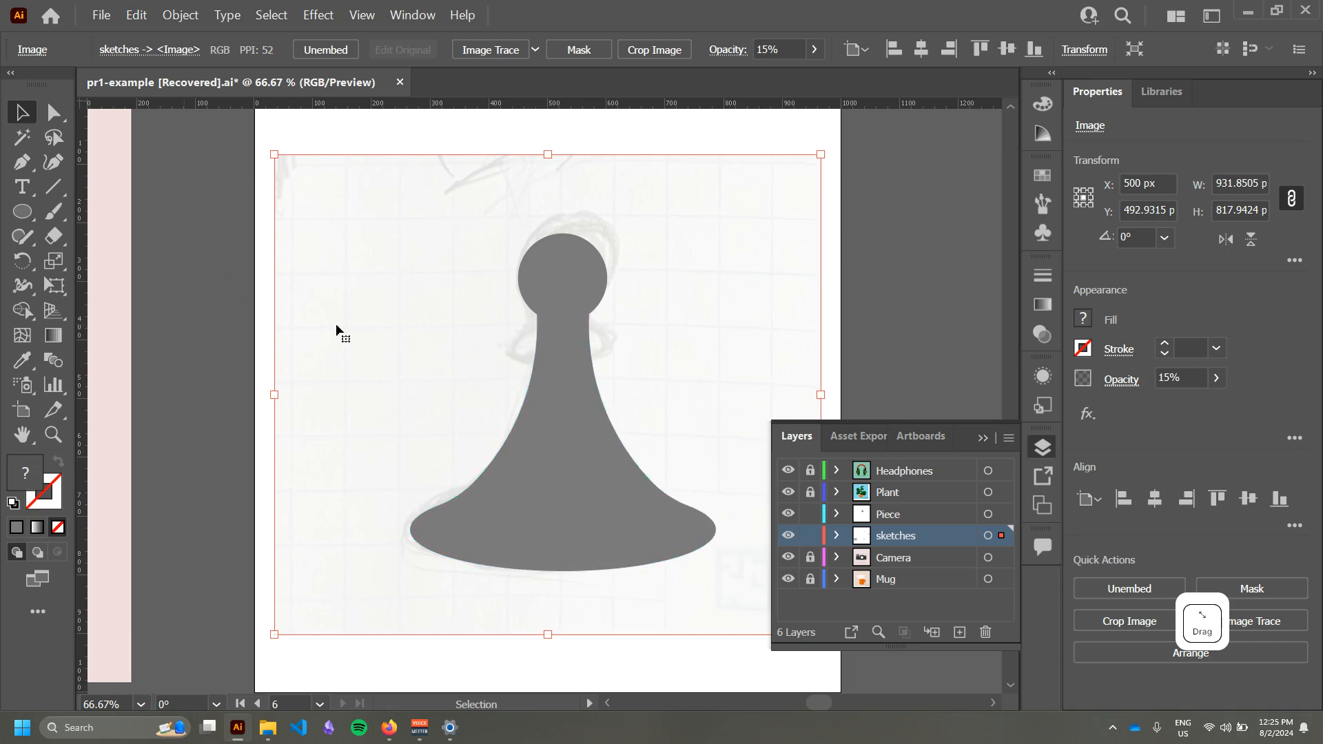
Step: Examine how the head circle and body overlap in outline view, clear the selection and return to the preview
{"action": "key", "text": "ctrl+y"}
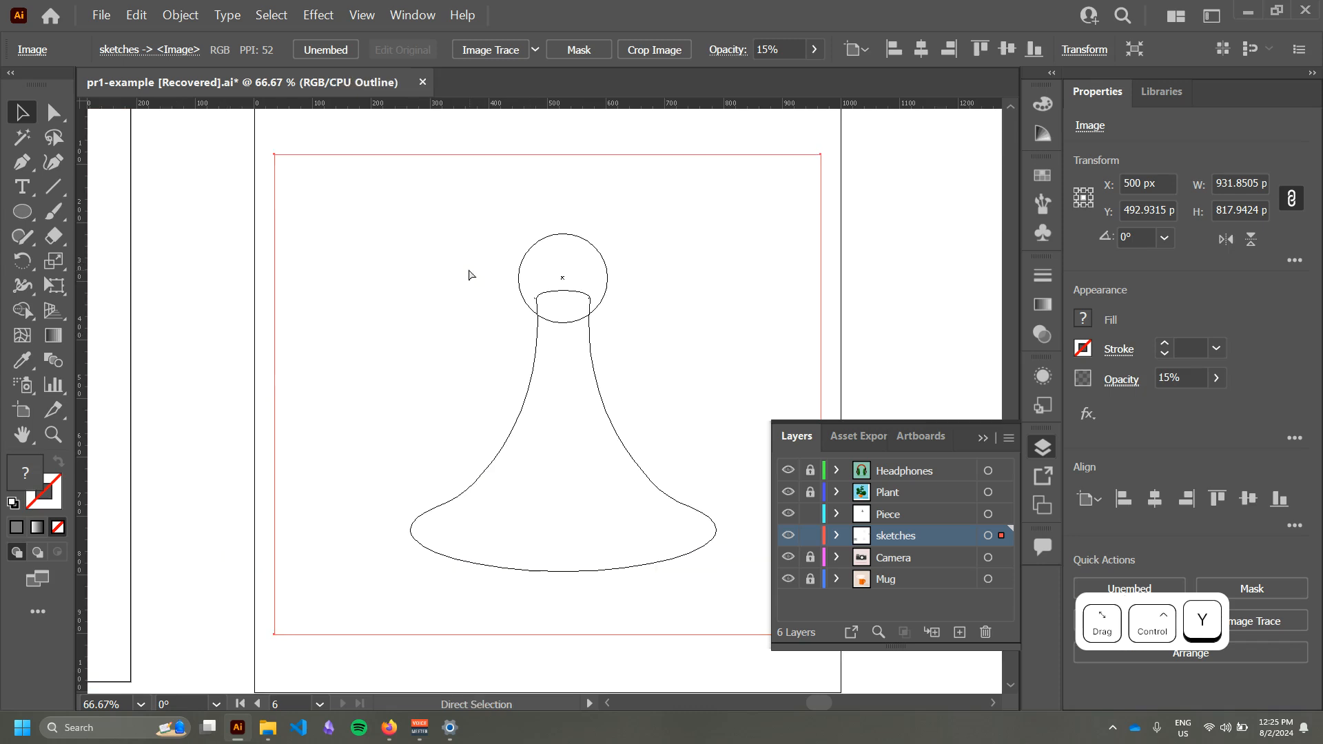
{"action": "key", "text": "ctrl"}
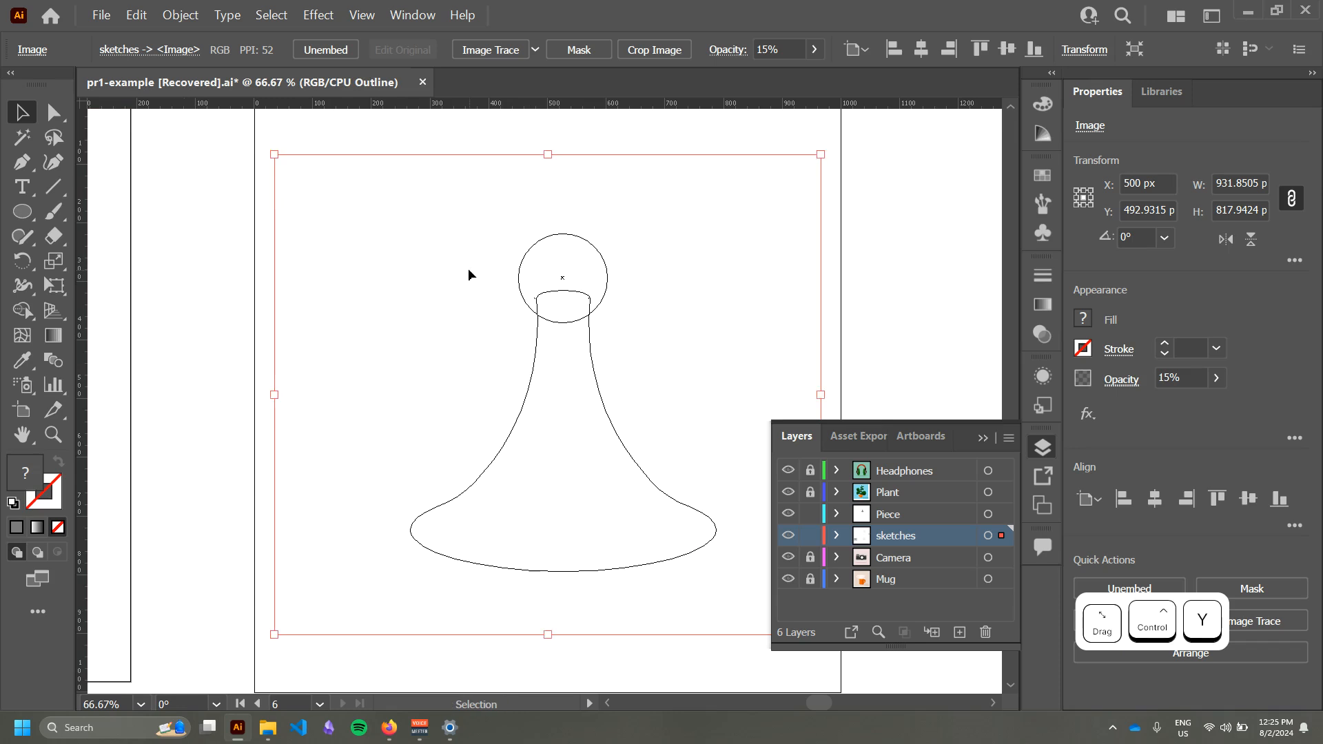
{"action": "left_click", "coordinate": [466, 132]}
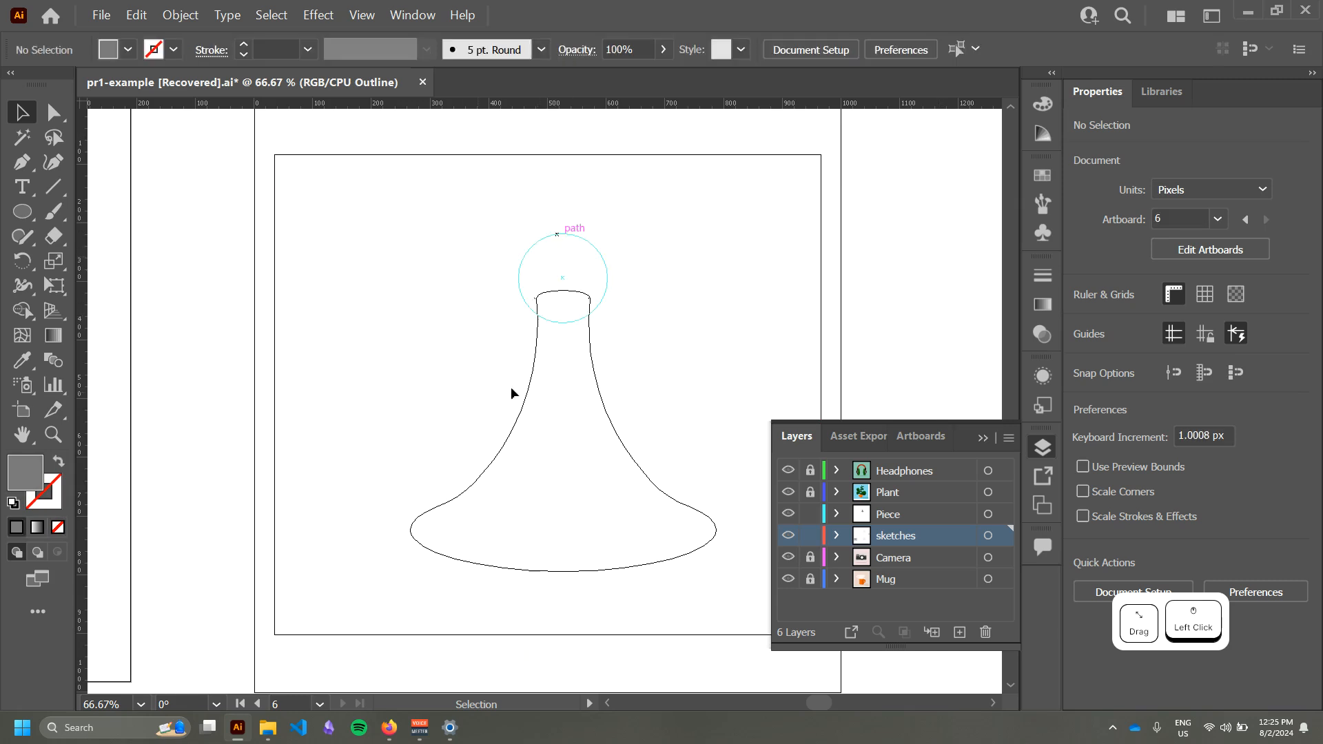
{"action": "key", "text": "ctrl+y"}
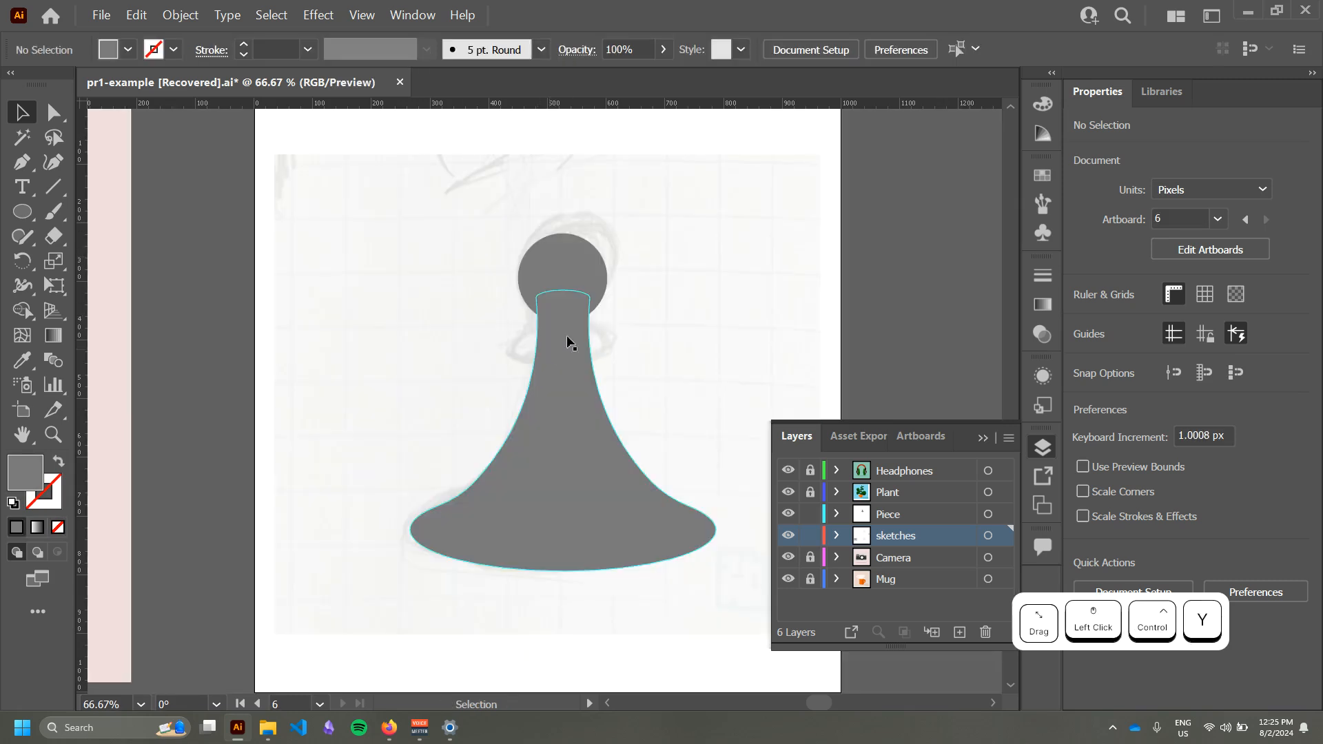
Step: Swap fill and stroke on the head circle and body so the sketch shows through their outlines
{"action": "left_click", "coordinate": [590, 275]}
{"action": "left_click", "coordinate": [570, 381], "text": "shift"}
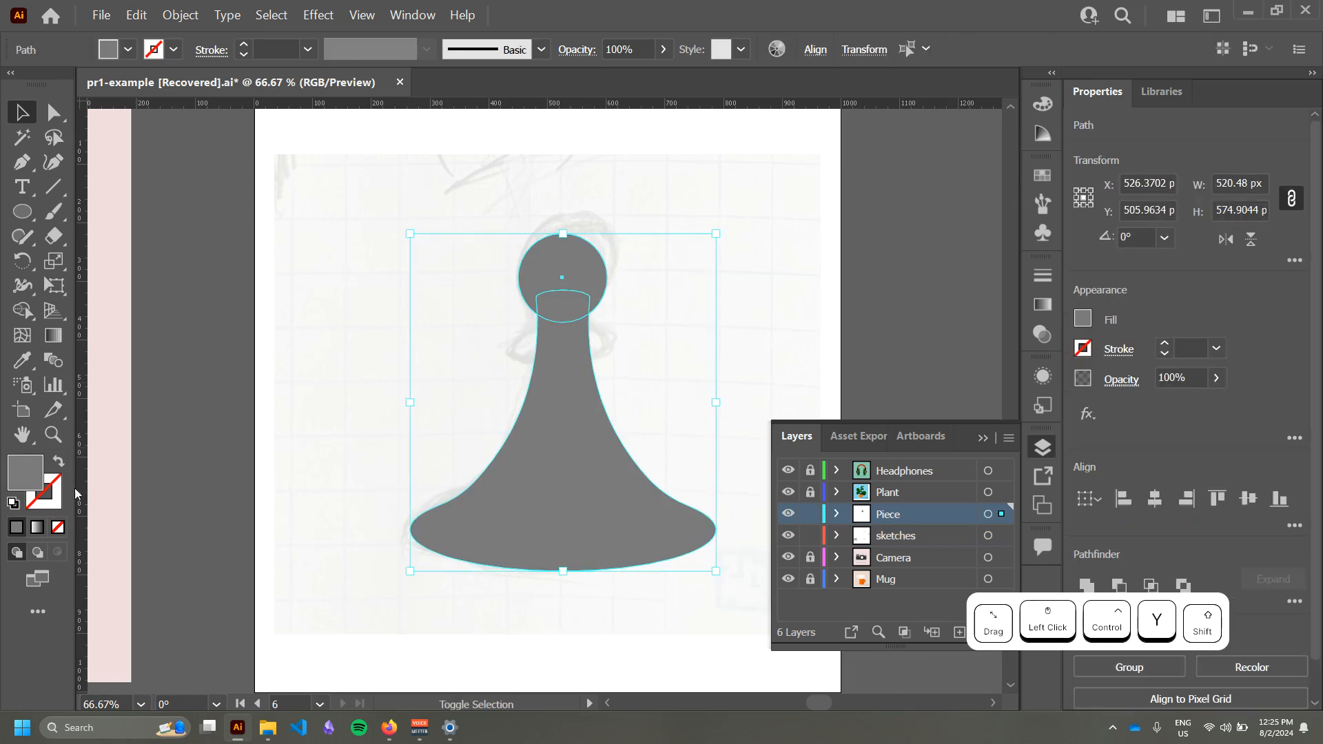
{"action": "key", "text": "shift+x"}
{"action": "left_click", "coordinate": [364, 288], "text": "shift"}
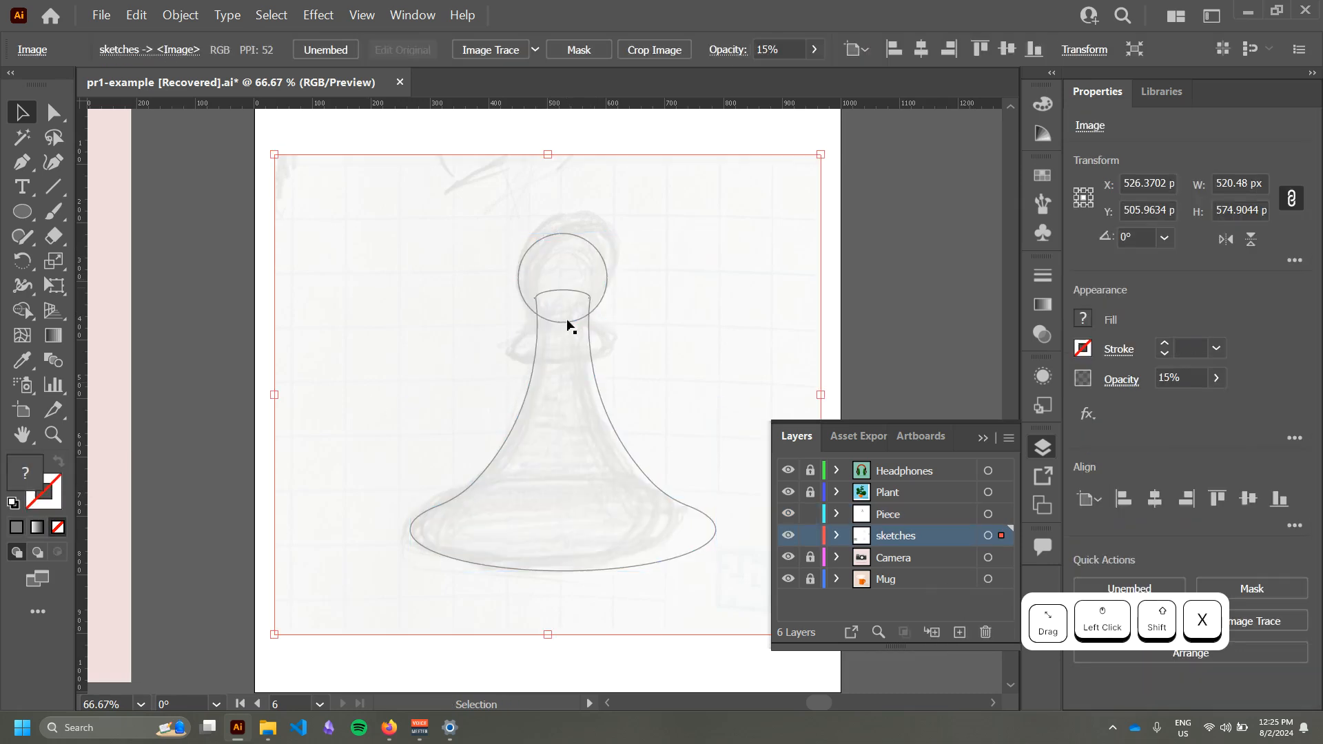
Step: Open the opacity slider of the sketch image
{"action": "scroll", "coordinate": [582, 311], "scroll_direction": "up", "scroll_amount": 2}
{"action": "left_click_drag", "start_coordinate": [687, 353], "coordinate": [742, 300]}
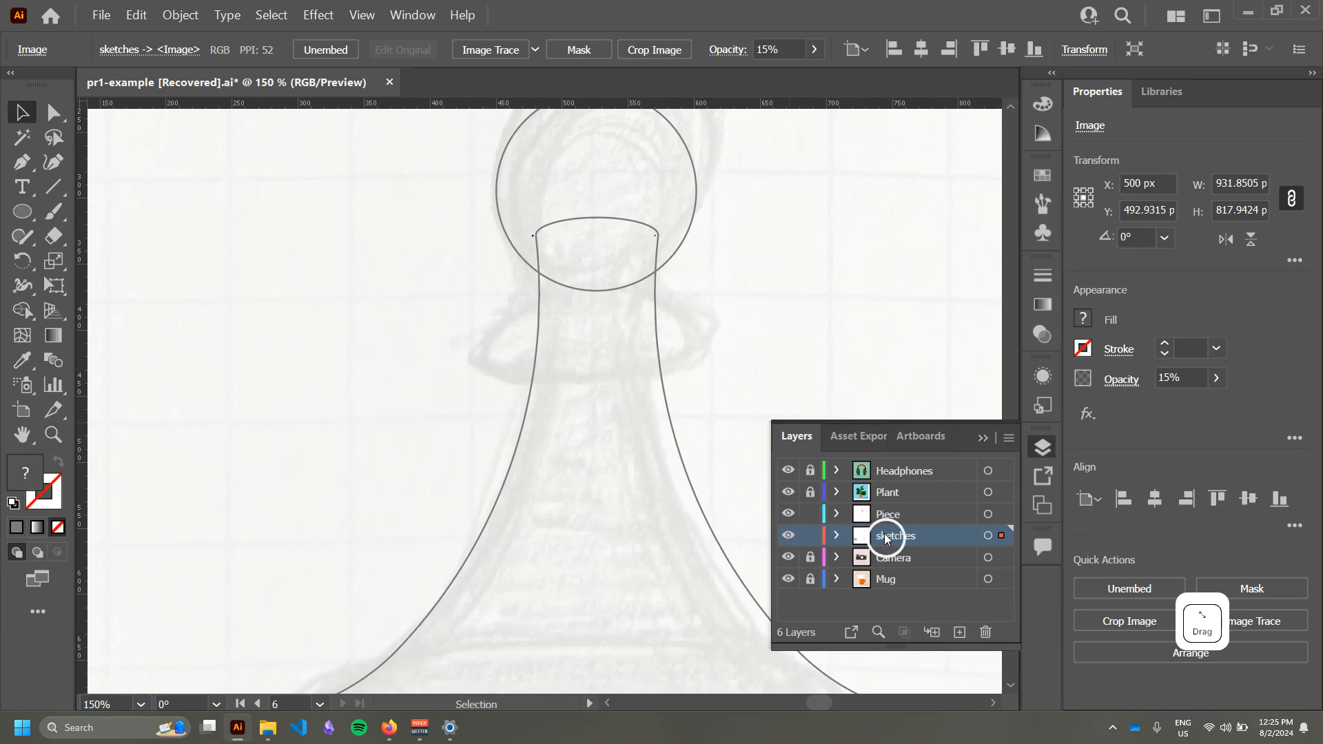
{"action": "left_click", "coordinate": [916, 364]}
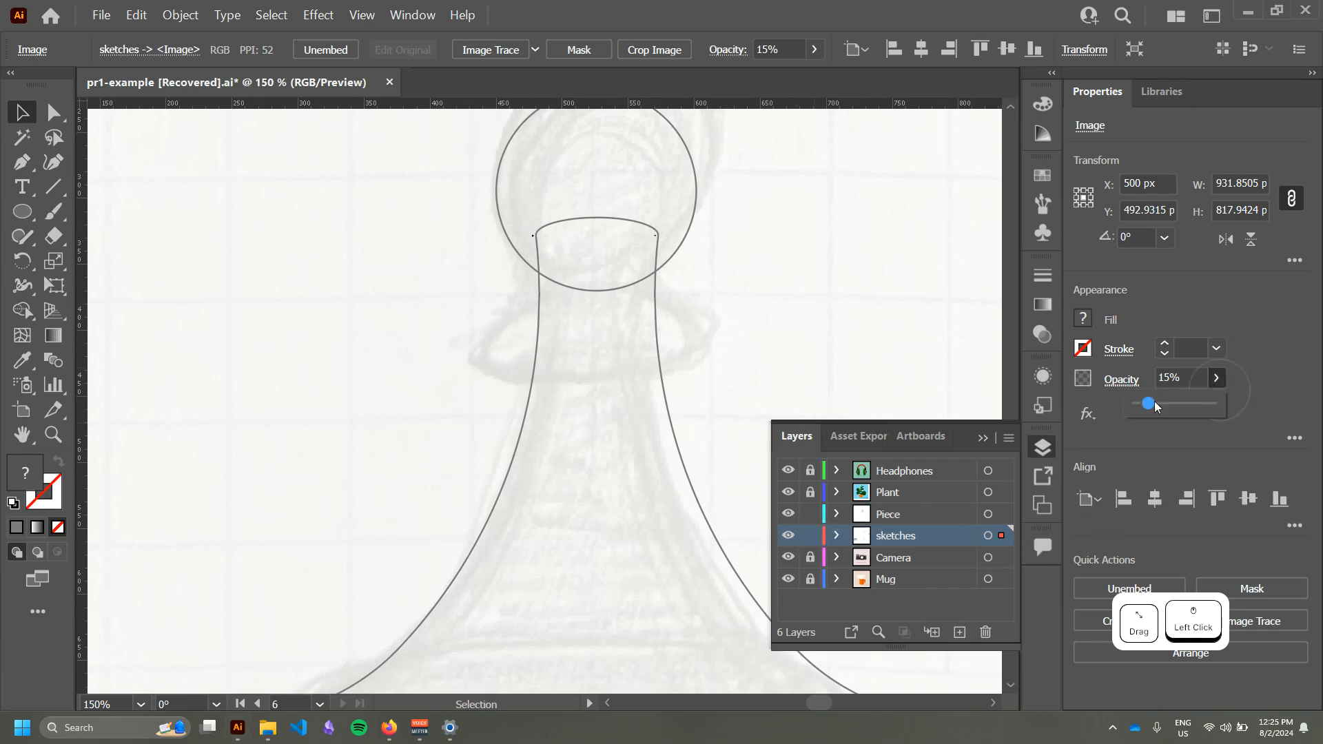
Step: Set the pawn sketch image's opacity to 37% and lock the sketches layer
{"action": "mouse_move", "coordinate": [1155, 406]}
{"action": "left_mouse_down"}
{"action": "mouse_move", "coordinate": [1180, 404]}
{"action": "mouse_move", "coordinate": [1166, 409]}
{"action": "left_mouse_up"}
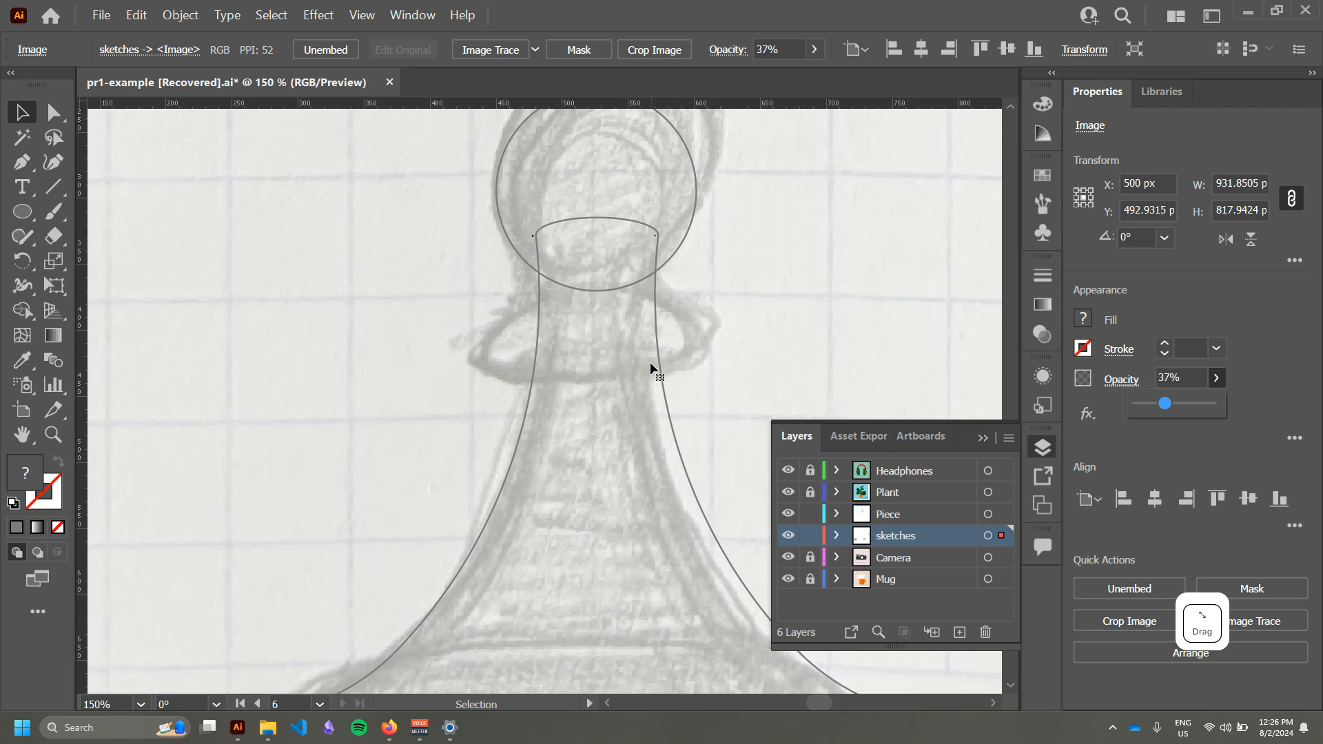
{"action": "left_click", "coordinate": [24, 214]}
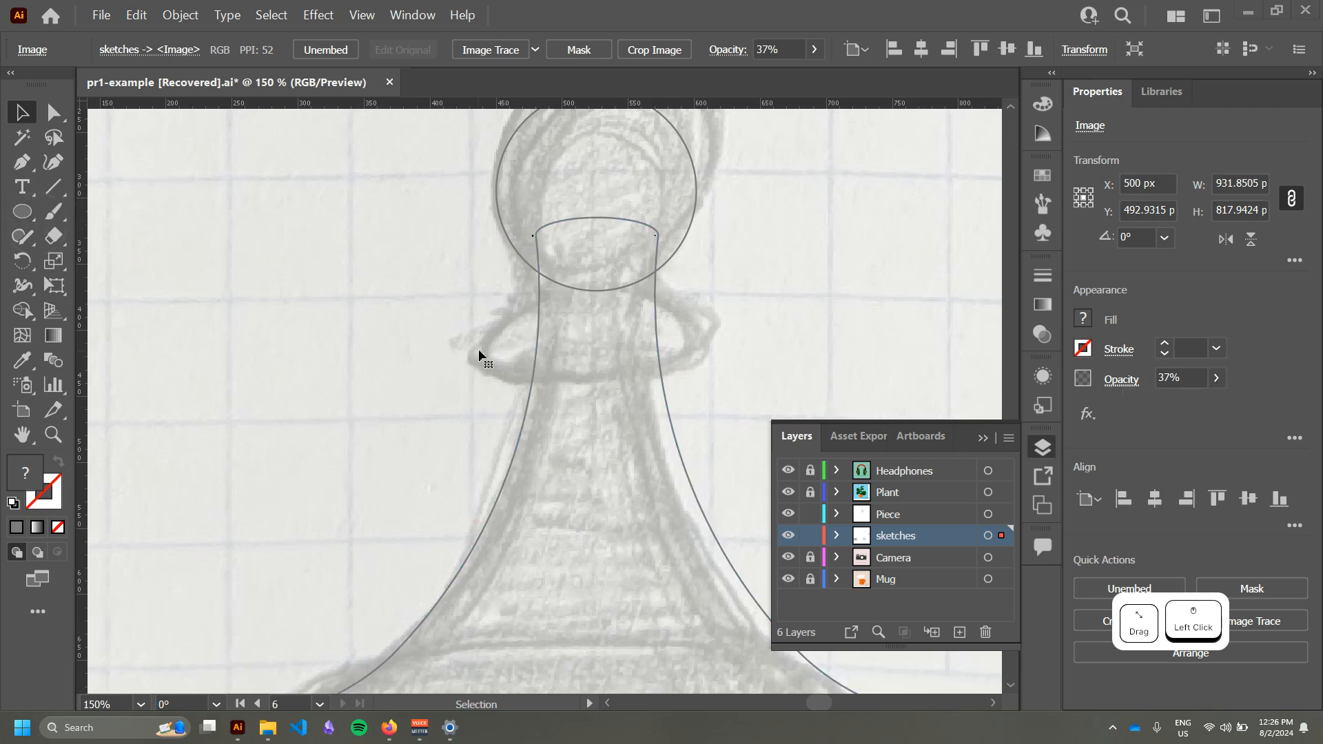
{"action": "left_click", "coordinate": [811, 535]}
{"action": "left_click", "coordinate": [441, 345]}
Step: Set up the Ellipse tool with no fill and a gray 1 pt stroke, and make the Piece layer active
{"action": "left_click", "coordinate": [20, 209]}
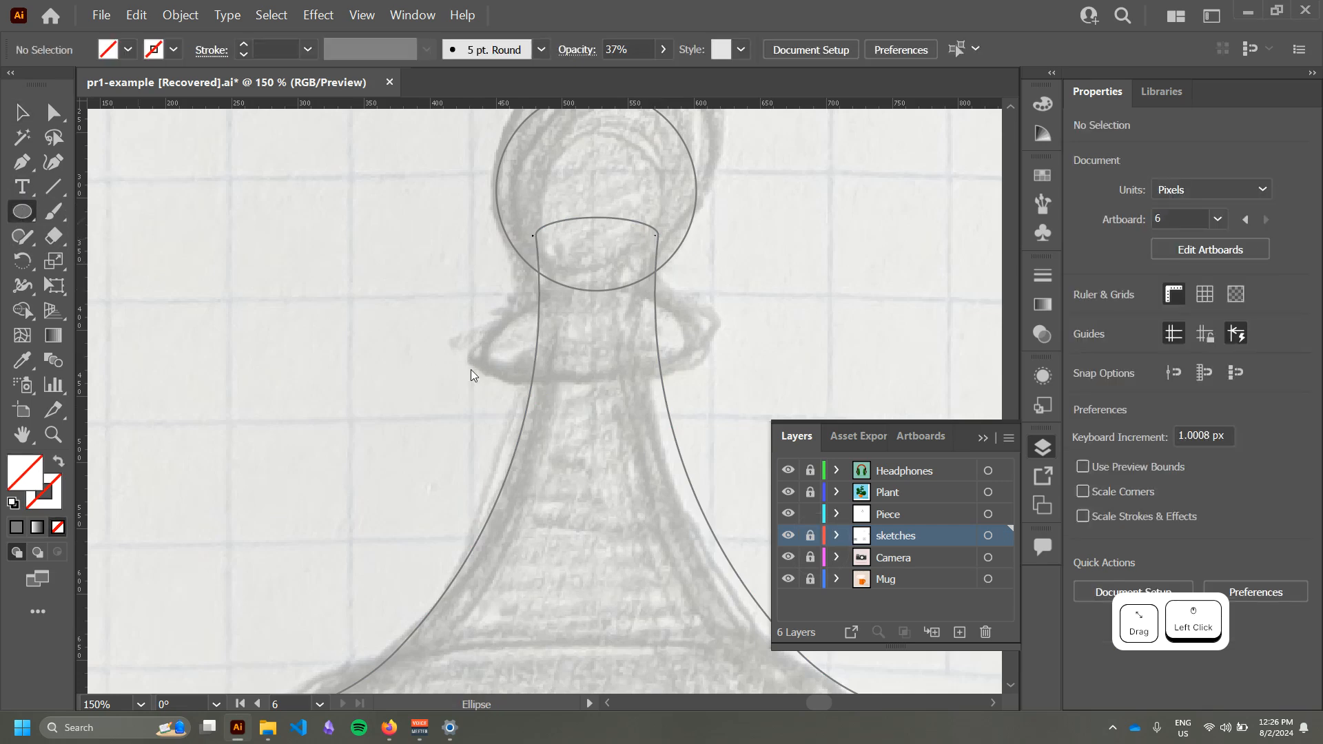
{"action": "left_click", "coordinate": [17, 529]}
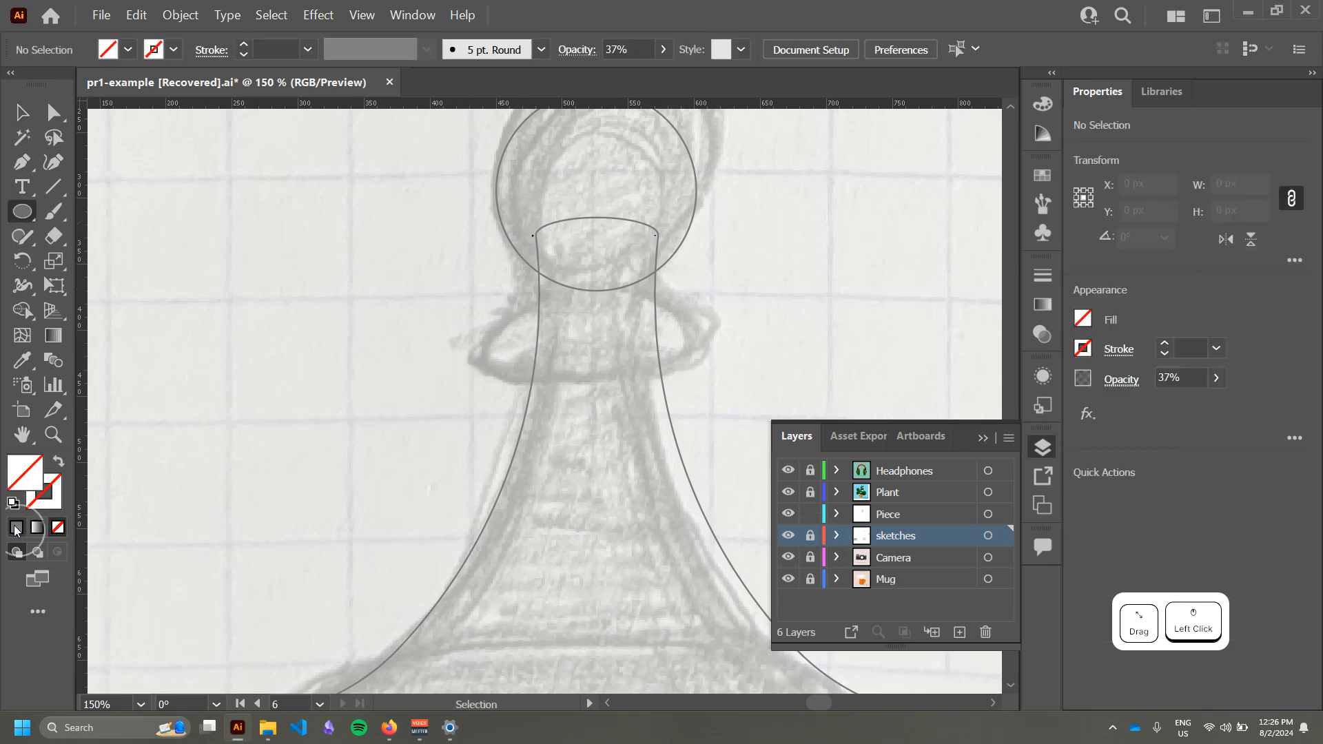
{"action": "key", "text": "shift+x"}
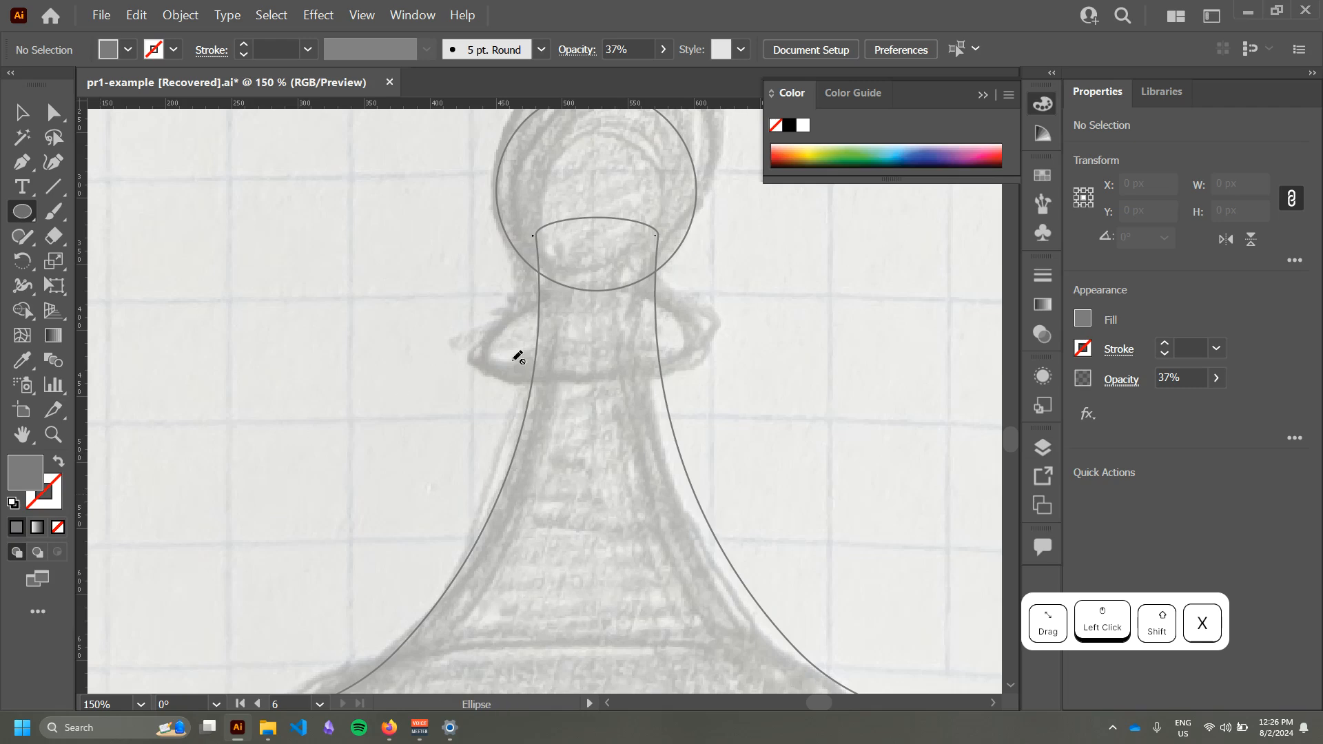
{"action": "left_click", "coordinate": [25, 217]}
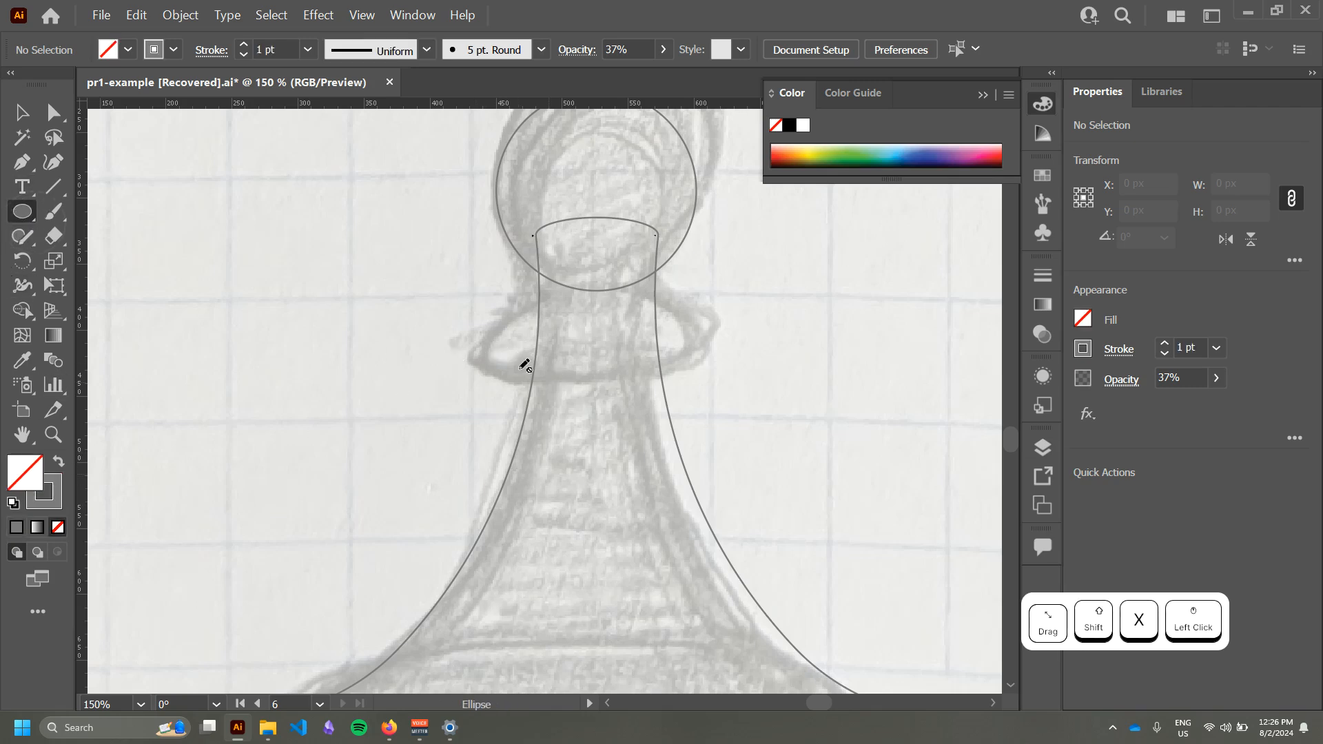
{"action": "left_click", "coordinate": [983, 94]}
{"action": "left_click", "coordinate": [1044, 448]}
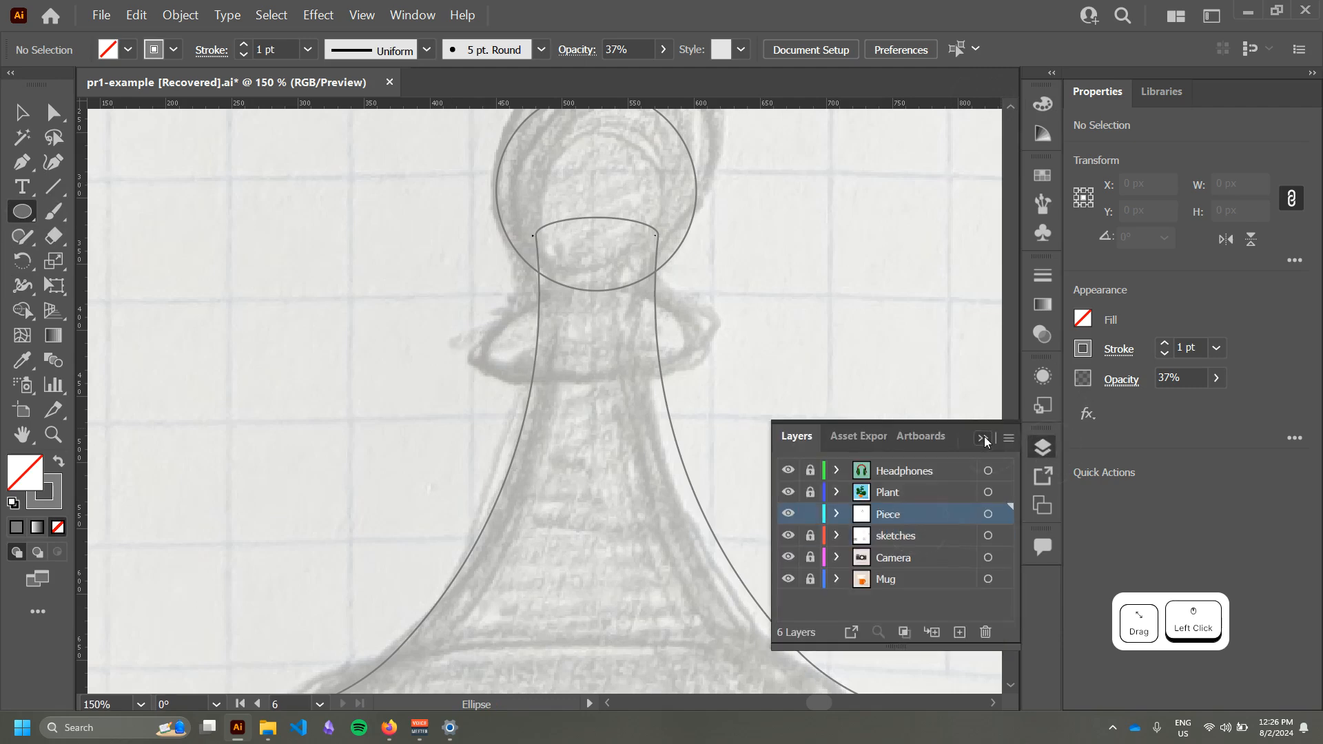
{"action": "left_click", "coordinate": [984, 438]}
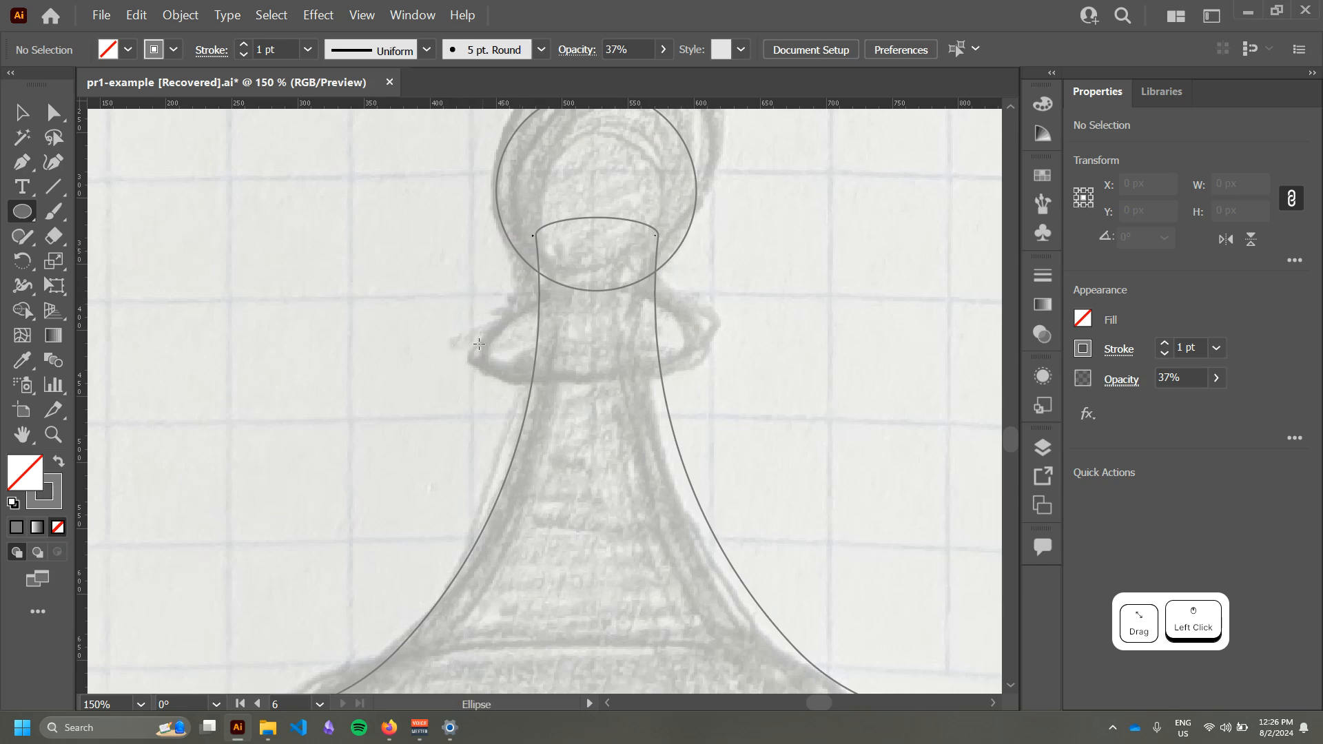
Step: Draw an ellipse over the pawn's sketched collar and adjust it to about 196 × 53 px
{"action": "left_click_drag", "start_coordinate": [468, 359], "coordinate": [729, 286]}
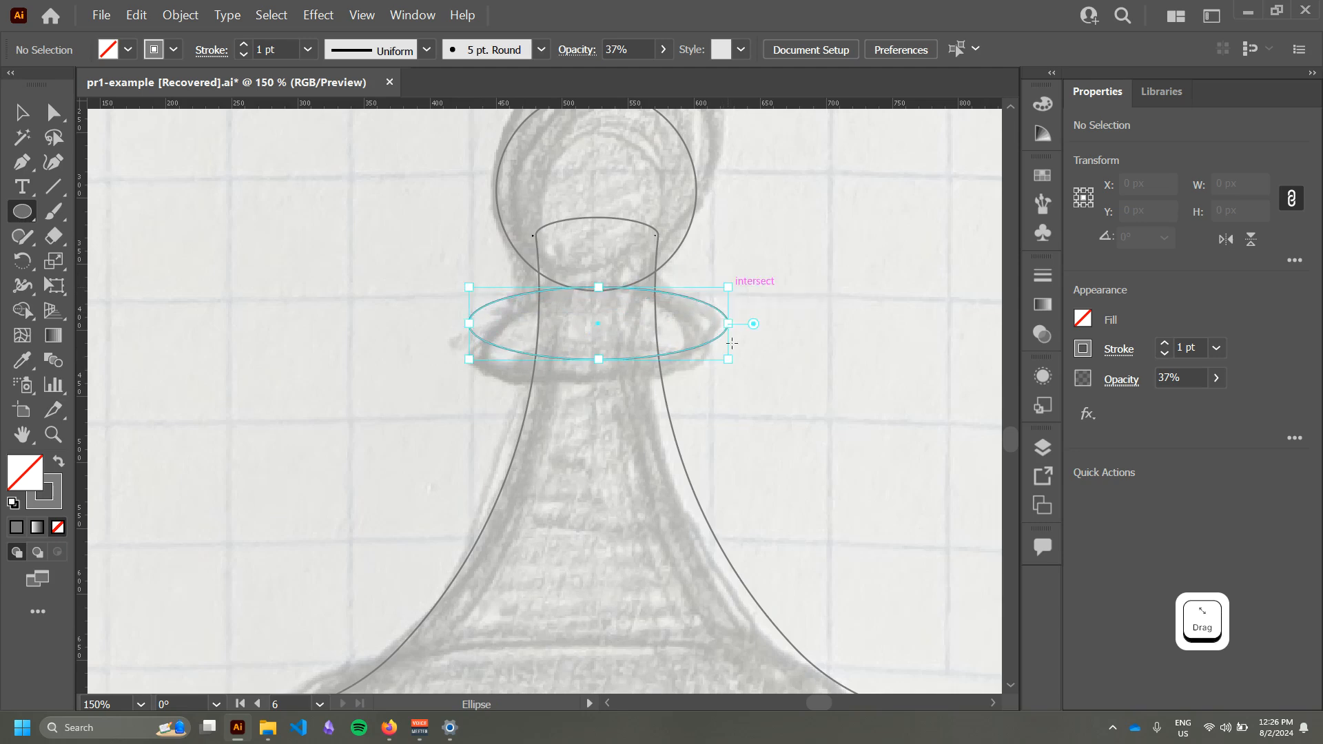
{"action": "key", "text": "v"}
{"action": "left_click", "coordinate": [703, 348]}
{"action": "mouse_move", "coordinate": [703, 348]}
{"action": "left_mouse_down"}
{"action": "mouse_move", "coordinate": [701, 360]}
{"action": "mouse_move", "coordinate": [703, 337]}
{"action": "mouse_move", "coordinate": [696, 358]}
{"action": "left_mouse_up"}
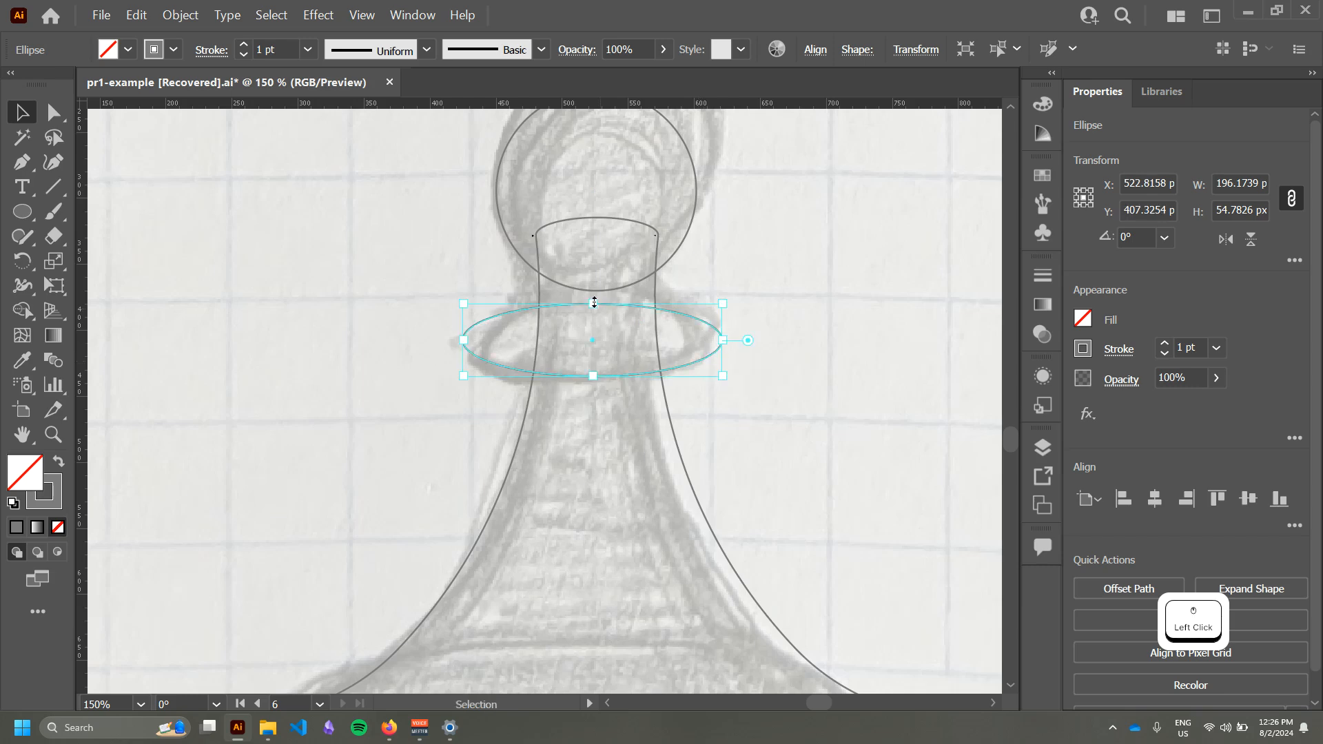
{"action": "mouse_move", "coordinate": [594, 302]}
{"action": "left_mouse_down"}
{"action": "mouse_move", "coordinate": [601, 285]}
{"action": "mouse_move", "coordinate": [600, 300]}
{"action": "left_mouse_up"}
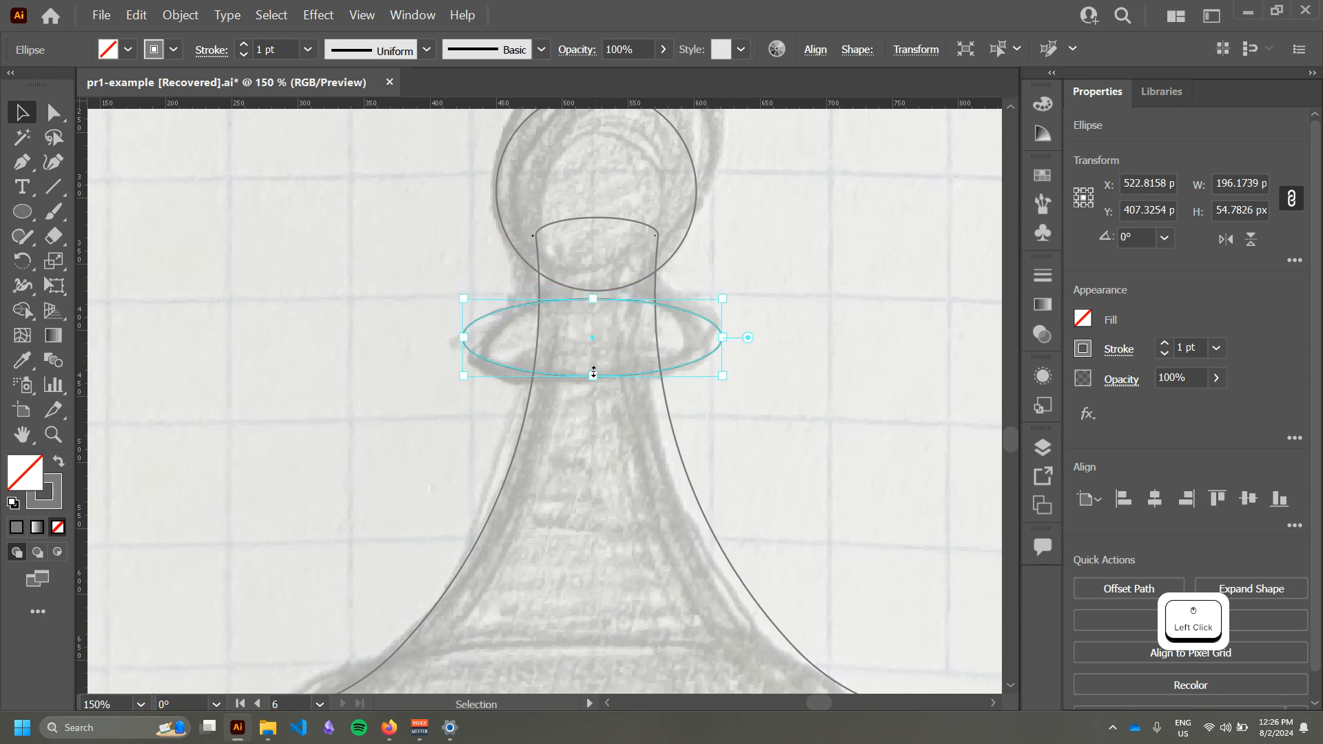
{"action": "left_click_drag", "start_coordinate": [594, 375], "coordinate": [594, 369]}
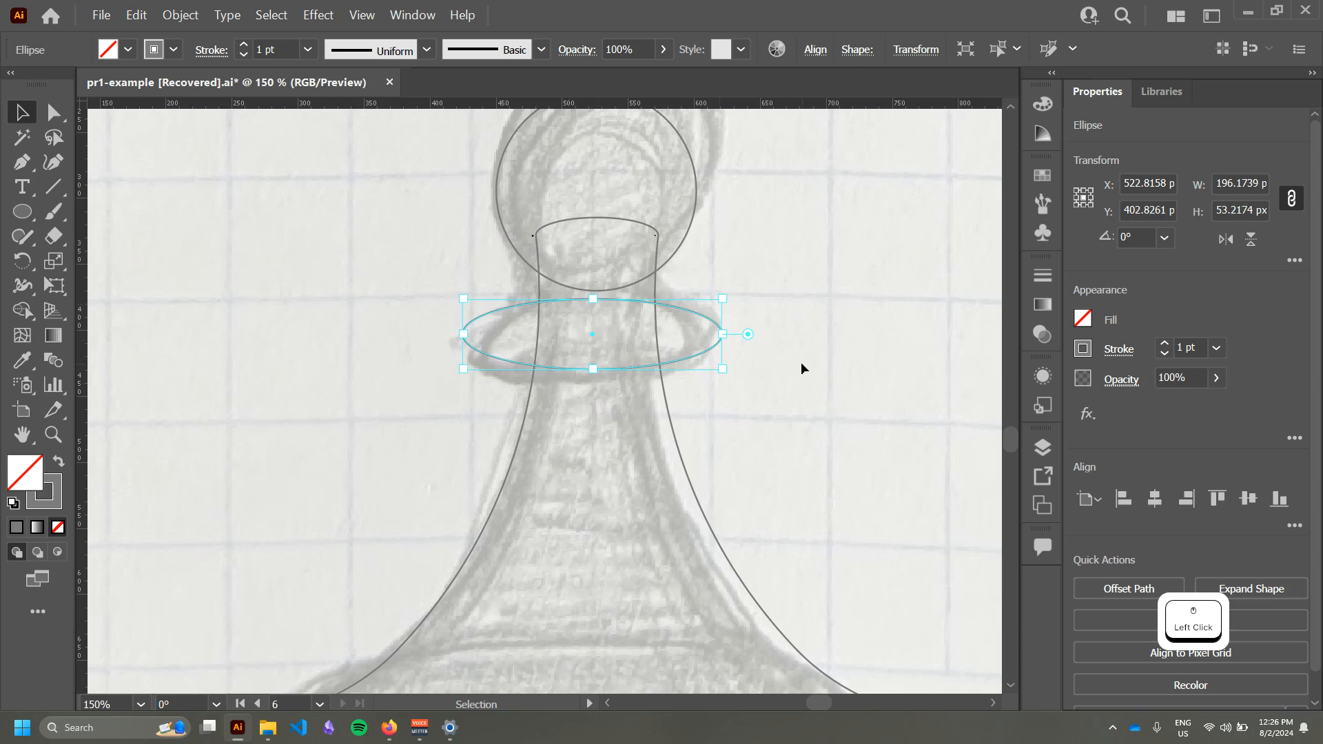
Step: Raise the collar ellipse's stroke to 4 pt and swap its stroke and fill to make it solid gray
{"action": "left_click", "coordinate": [1163, 343]}
{"action": "left_click", "coordinate": [1164, 343]}
{"action": "left_click", "coordinate": [1163, 344]}
{"action": "left_click", "coordinate": [1164, 344]}
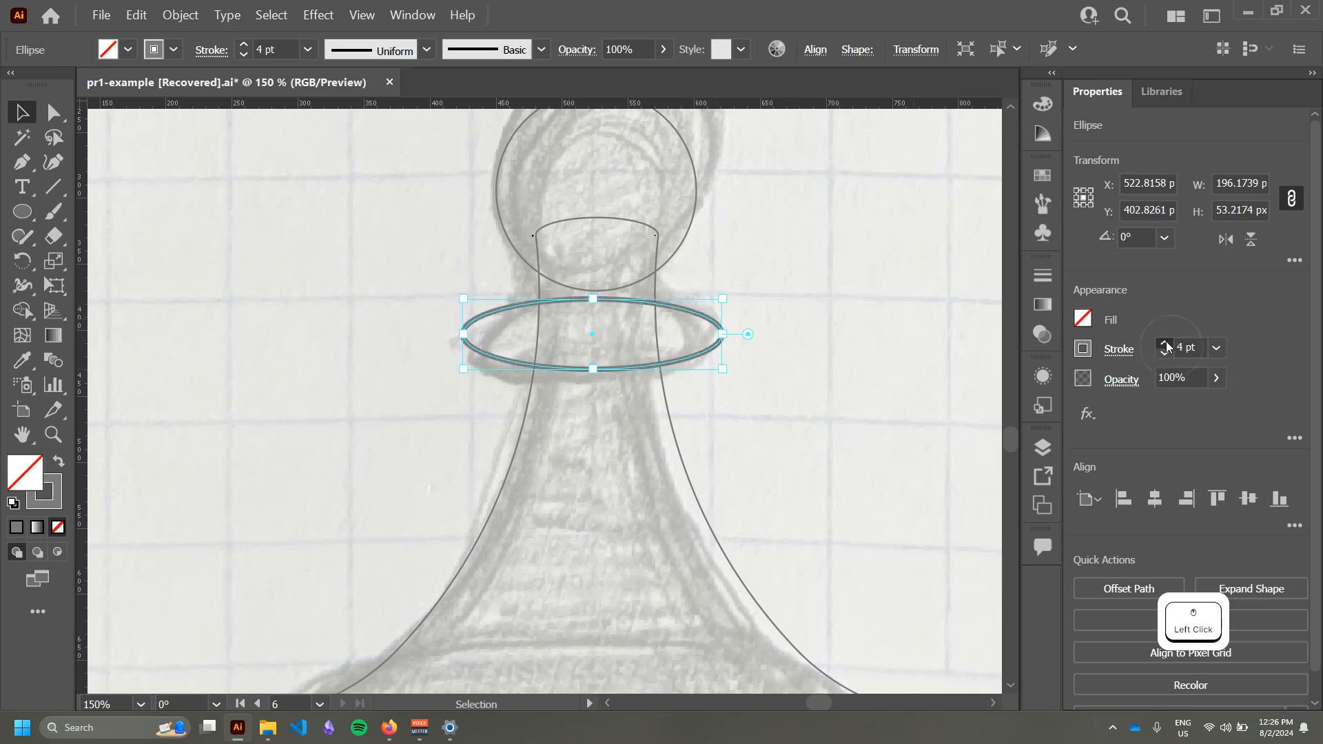
{"action": "key", "text": "shift+x"}
{"action": "left_click", "coordinate": [842, 367]}
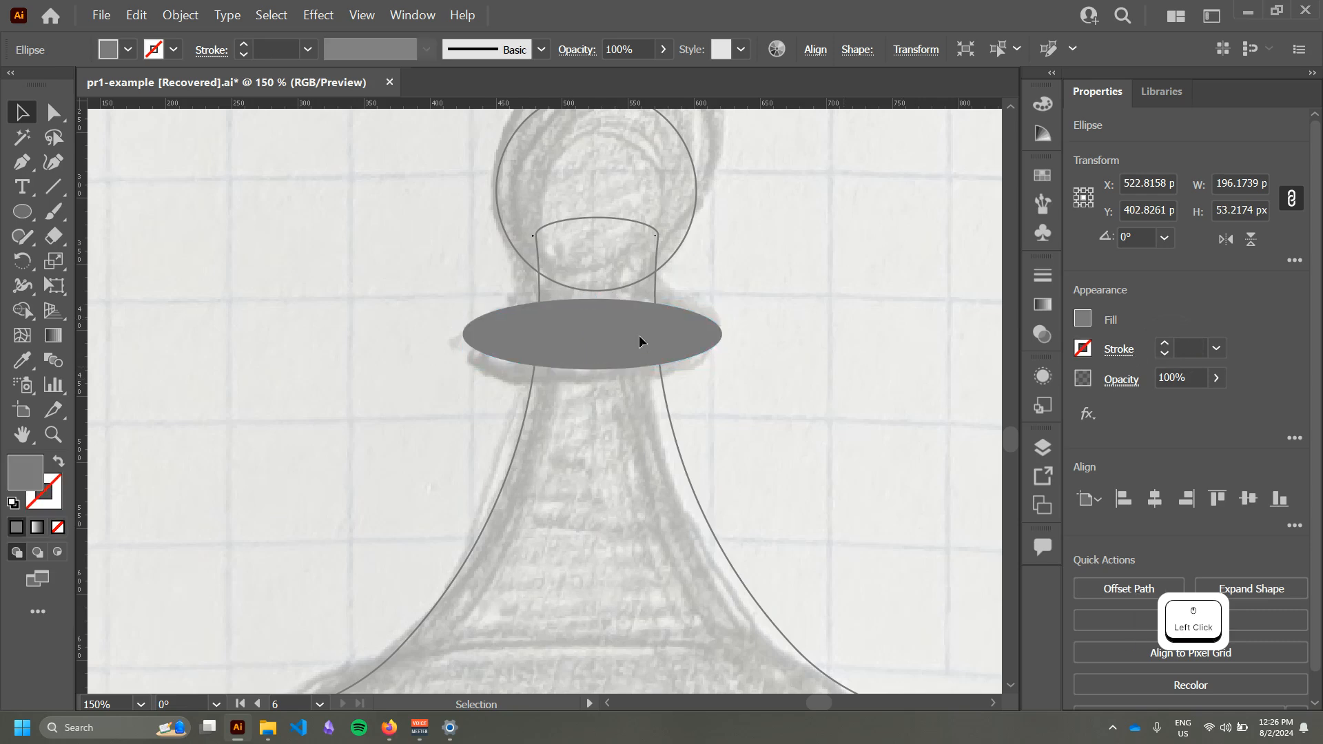
Step: Move the gray ellipse onto the lower part of the sketched collar, centered on the pawn's body
{"action": "left_click_drag", "start_coordinate": [641, 343], "coordinate": [636, 429]}
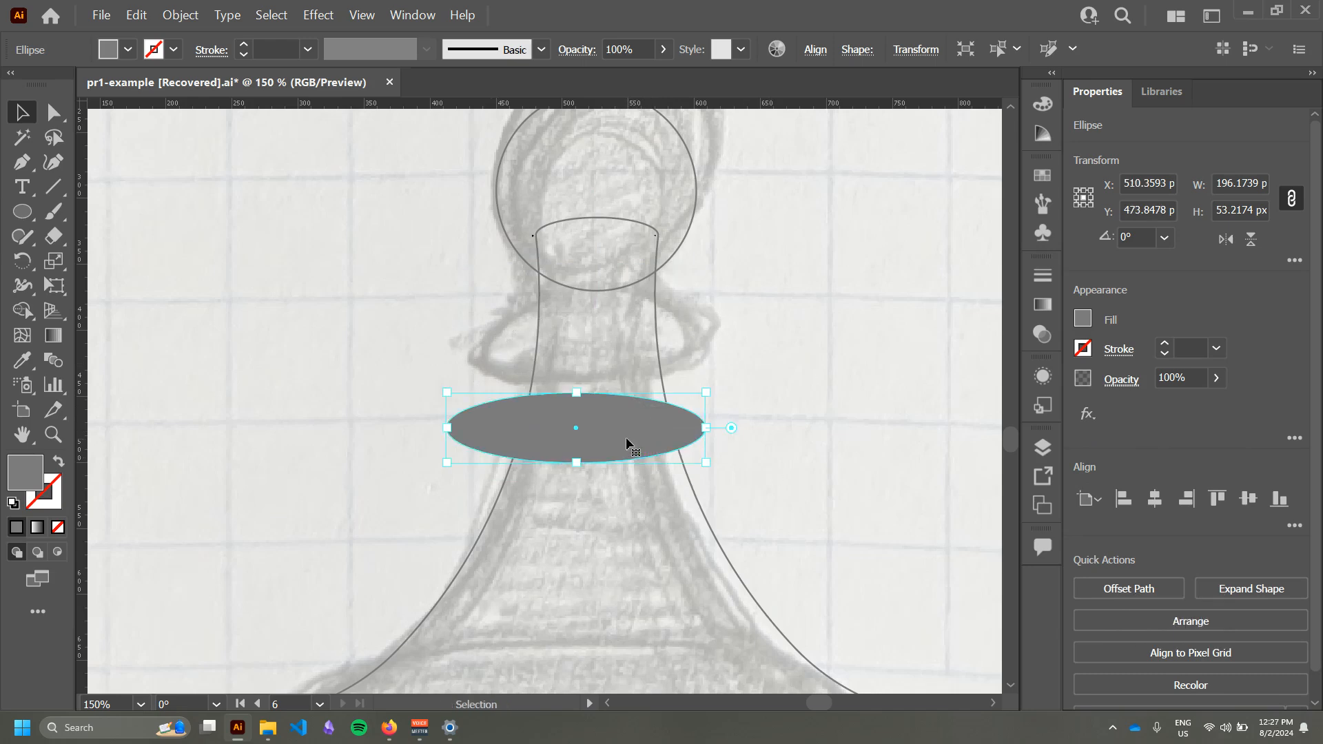
{"action": "left_click_drag", "start_coordinate": [627, 443], "coordinate": [642, 373]}
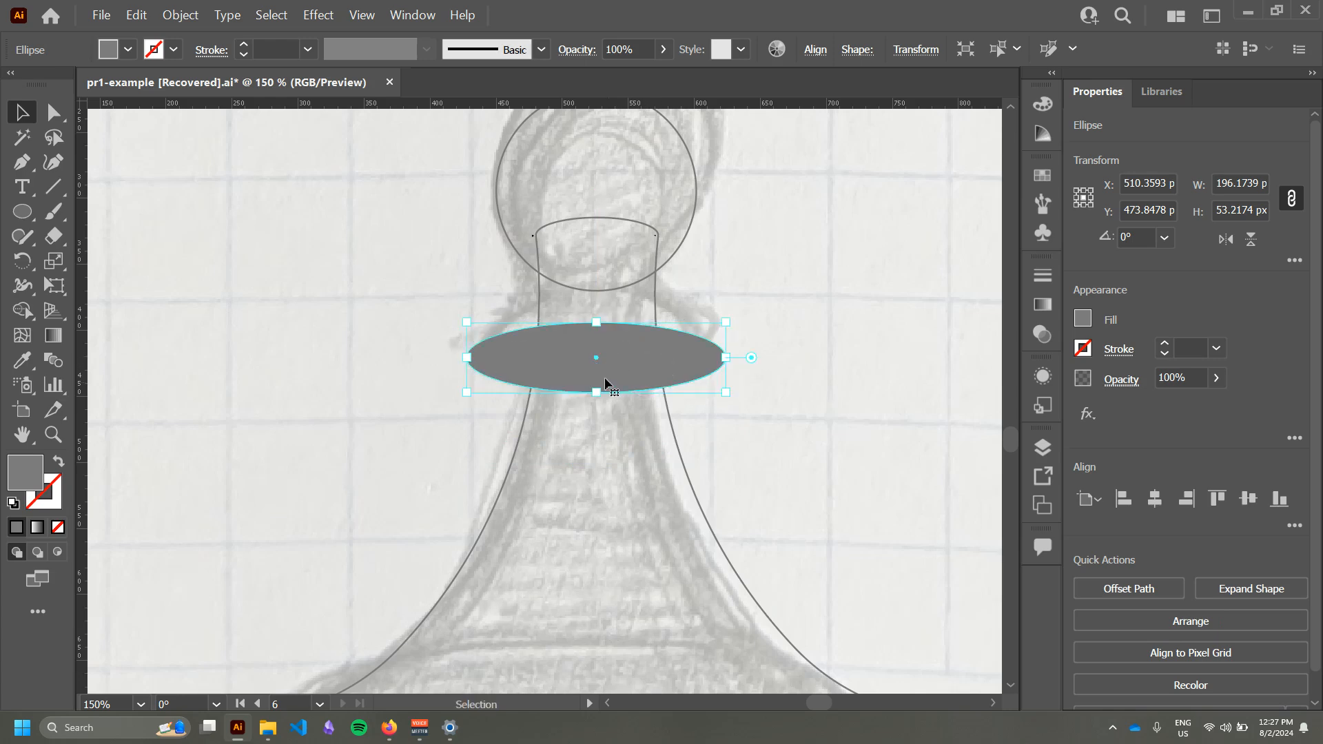
{"action": "left_click", "coordinate": [756, 297]}
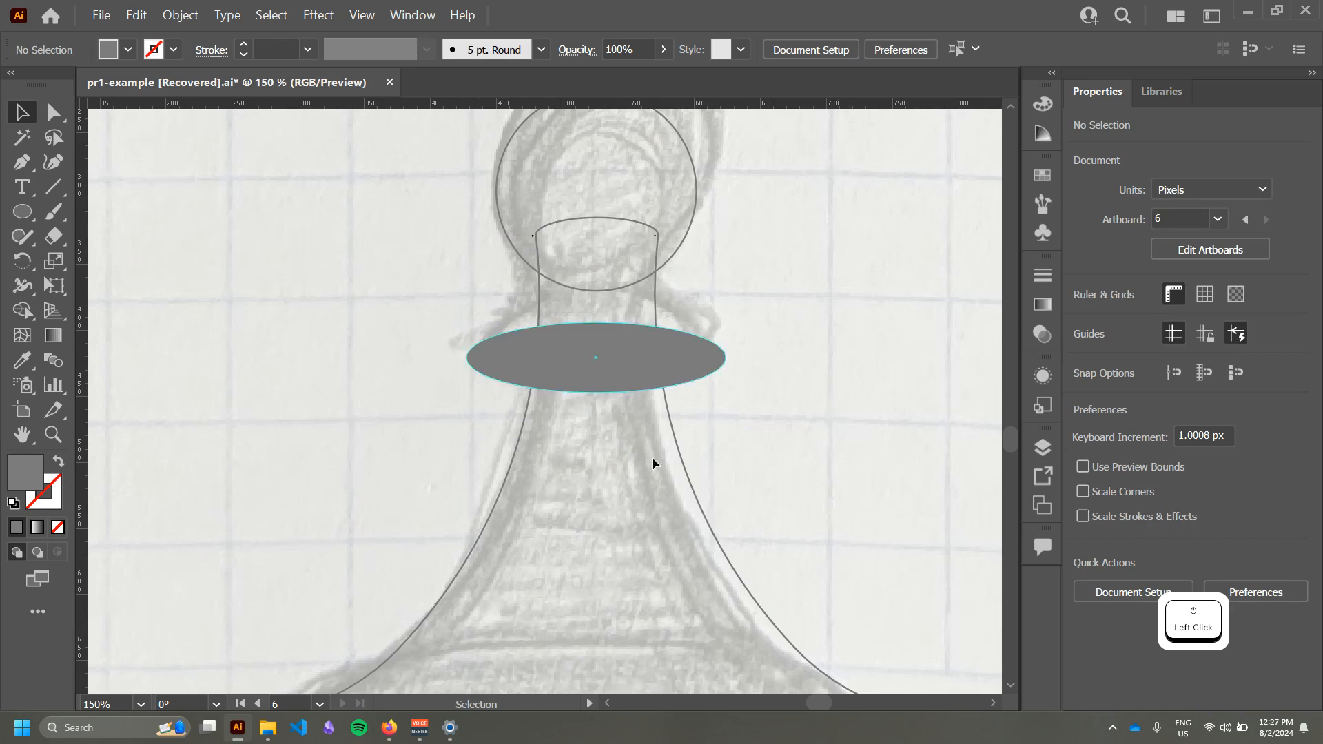
Step: Draw a second ellipse about 208 × 113 px with only a gray outline and place it around the gray collar ellipse
{"action": "key", "text": "l"}
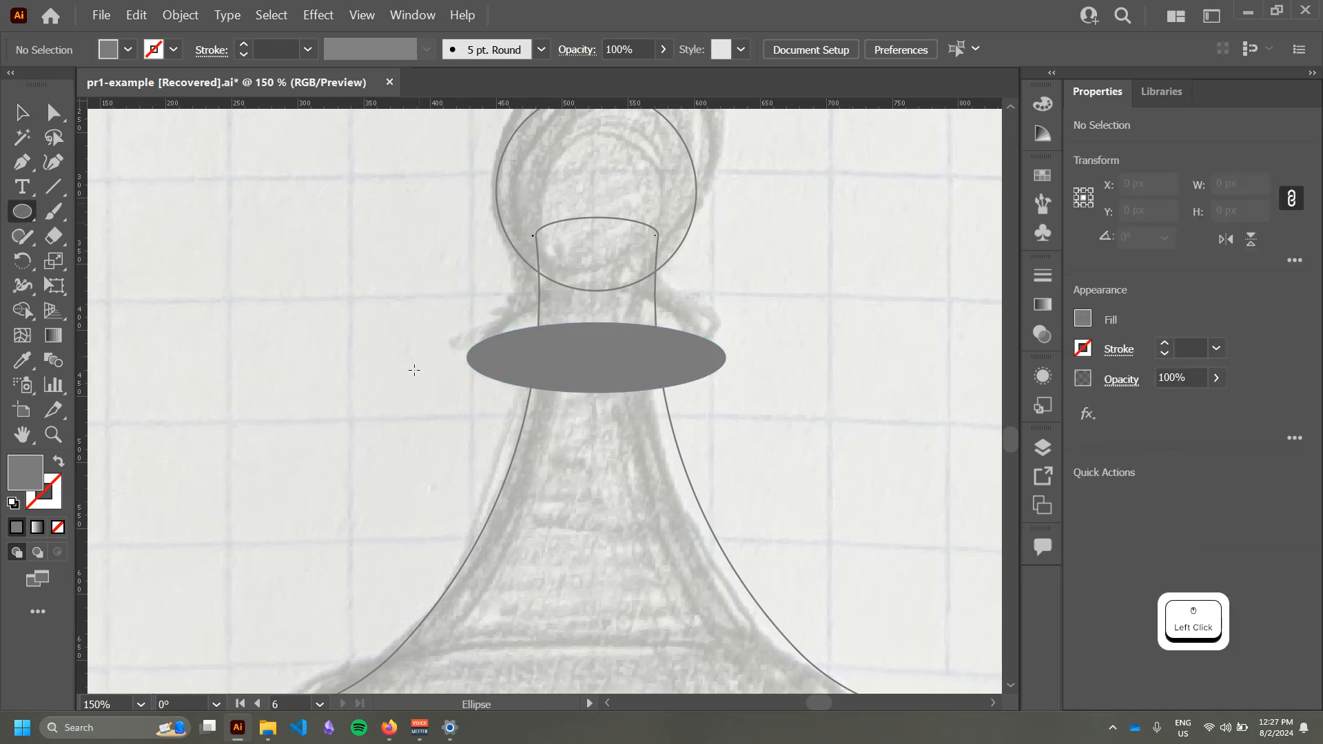
{"action": "mouse_move", "coordinate": [374, 310]}
{"action": "left_mouse_down"}
{"action": "mouse_move", "coordinate": [541, 479]}
{"action": "mouse_move", "coordinate": [660, 500]}
{"action": "mouse_move", "coordinate": [626, 467]}
{"action": "mouse_move", "coordinate": [648, 459]}
{"action": "left_mouse_up"}
{"action": "key", "text": "shift+x"}
{"action": "key", "text": "v"}
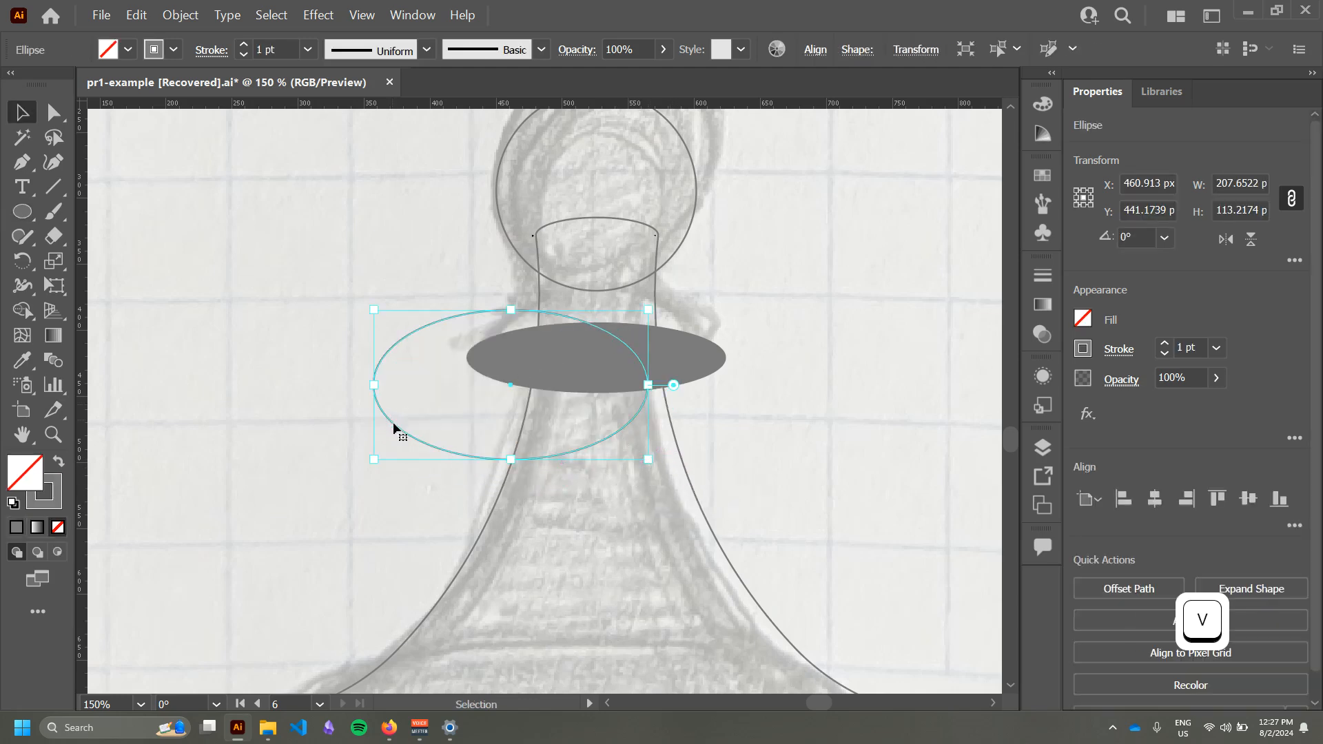
{"action": "left_click", "coordinate": [382, 433]}
{"action": "left_click_drag", "start_coordinate": [403, 432], "coordinate": [518, 404]}
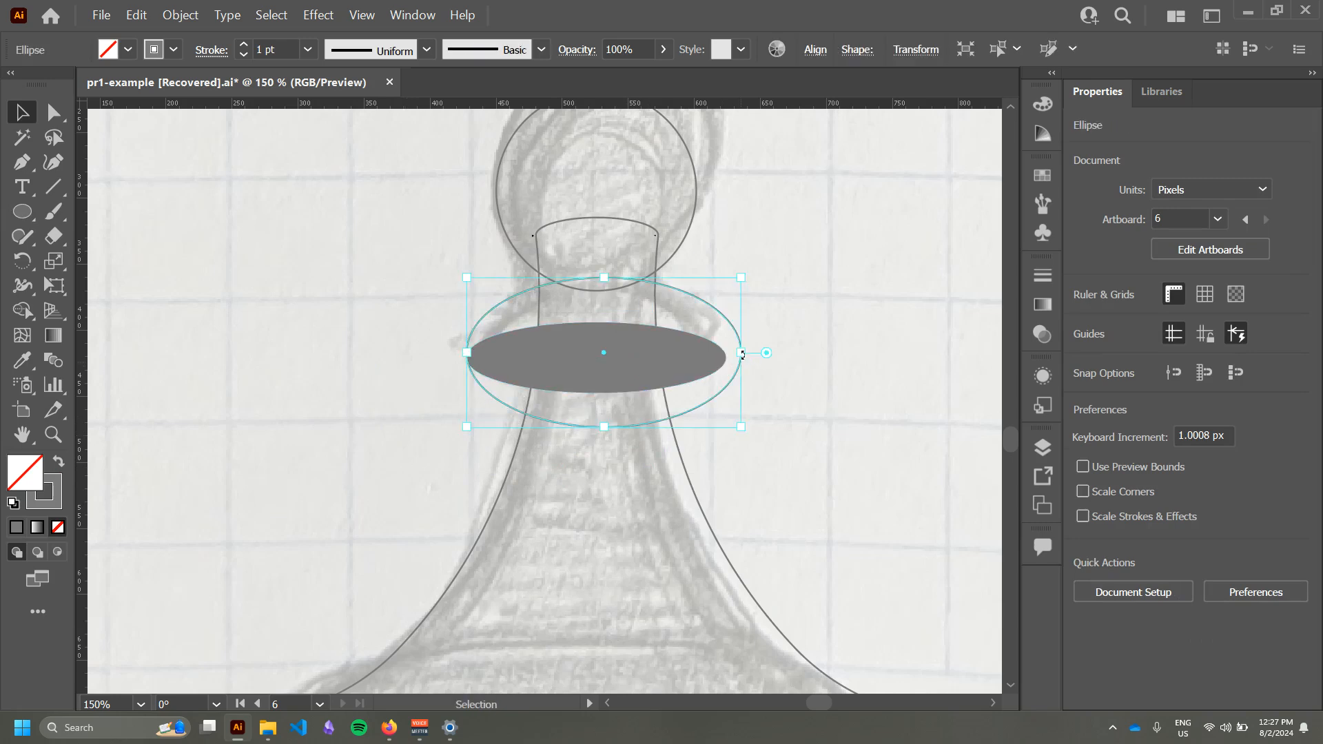
Step: Resize the outlined ellipse to about 196 × 103 px, matching the gray ellipse's width and touching the head circle's lower edge
{"action": "left_click_drag", "start_coordinate": [742, 355], "coordinate": [726, 353]}
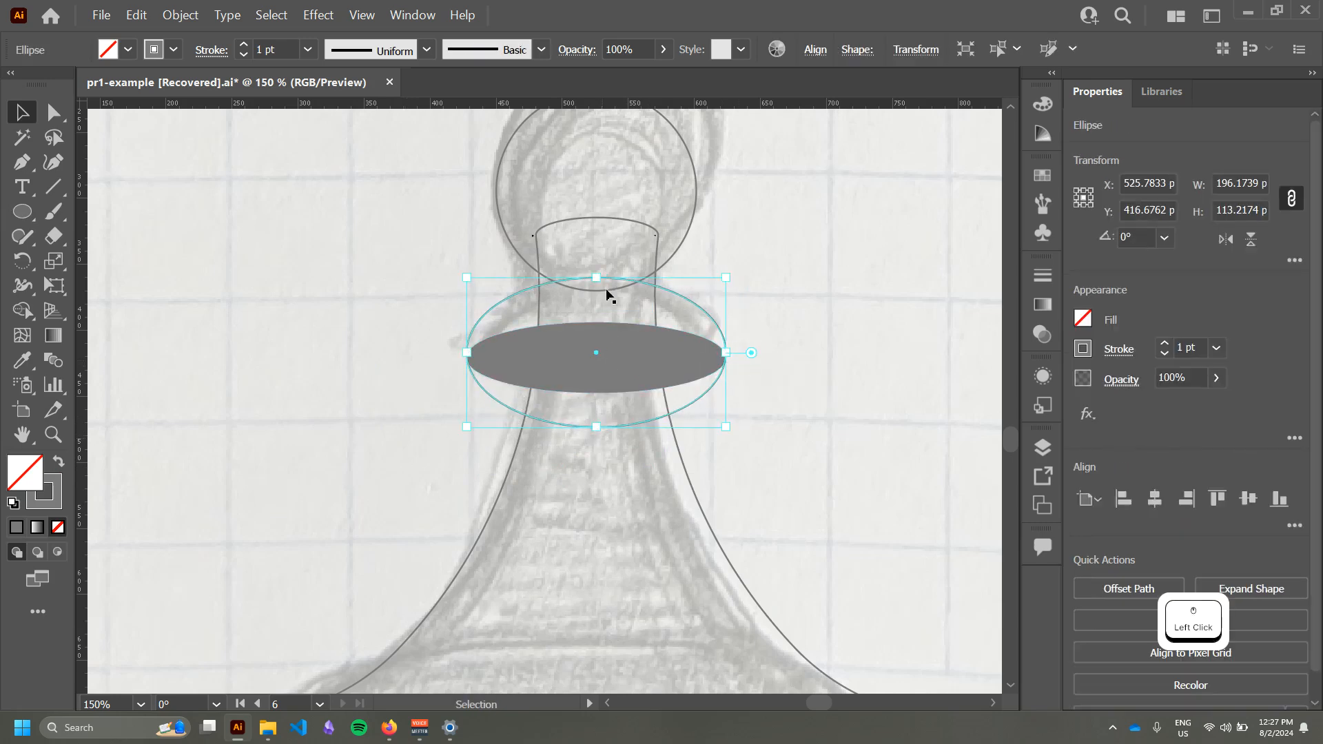
{"action": "left_click_drag", "start_coordinate": [596, 278], "coordinate": [596, 290]}
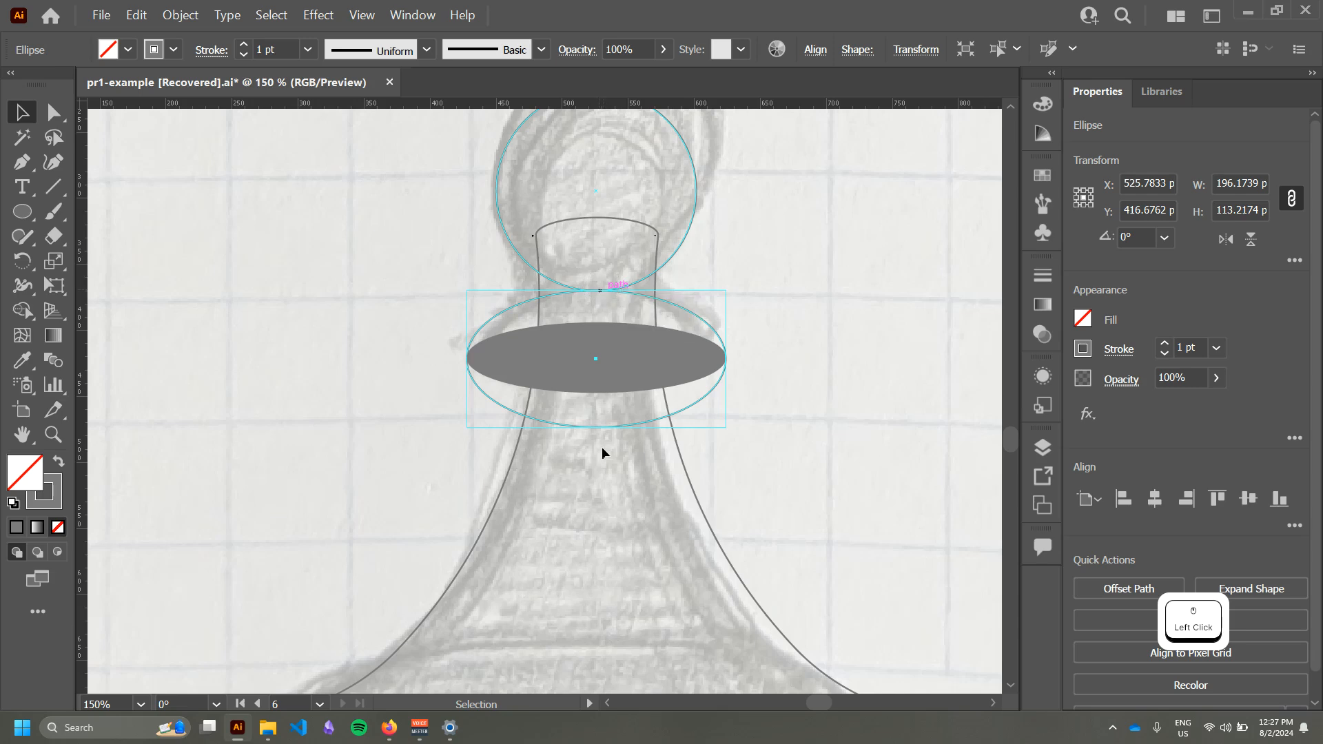
{"action": "left_click", "coordinate": [791, 340]}
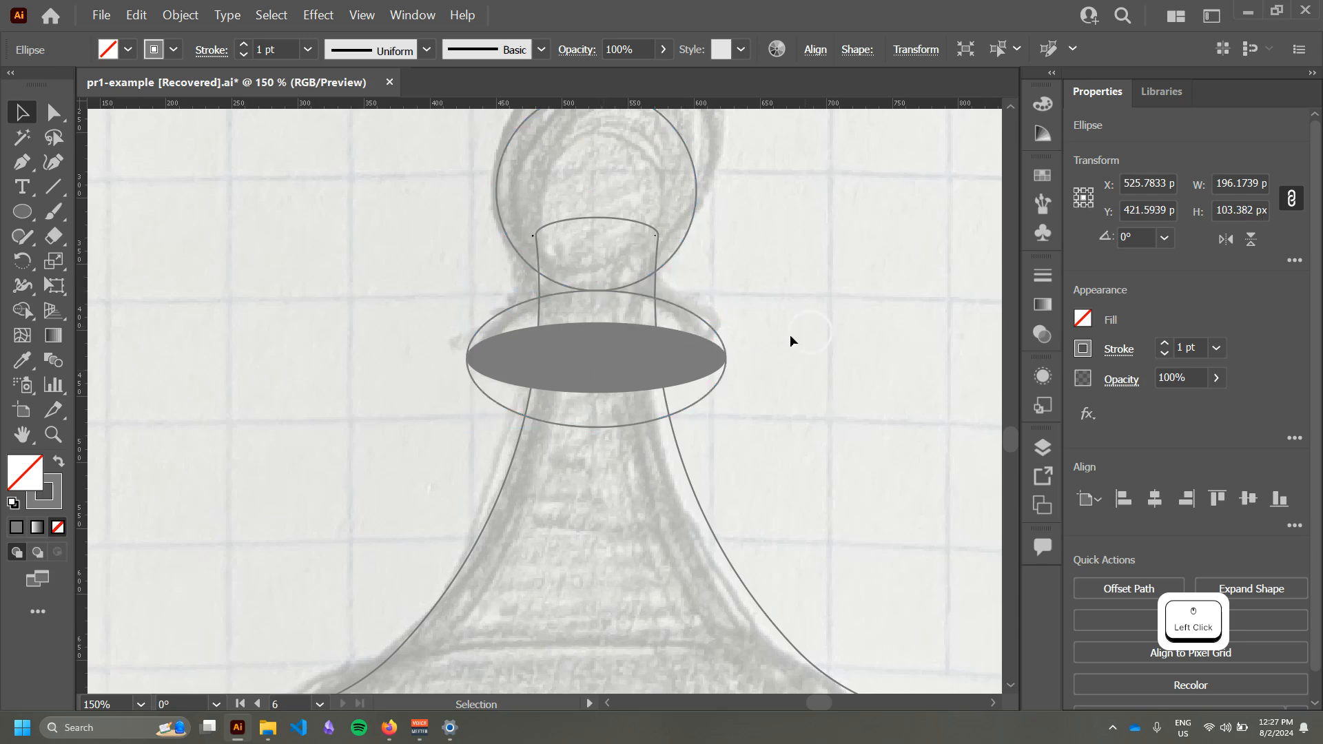
{"action": "left_click", "coordinate": [680, 308]}
{"action": "left_click", "coordinate": [796, 384]}
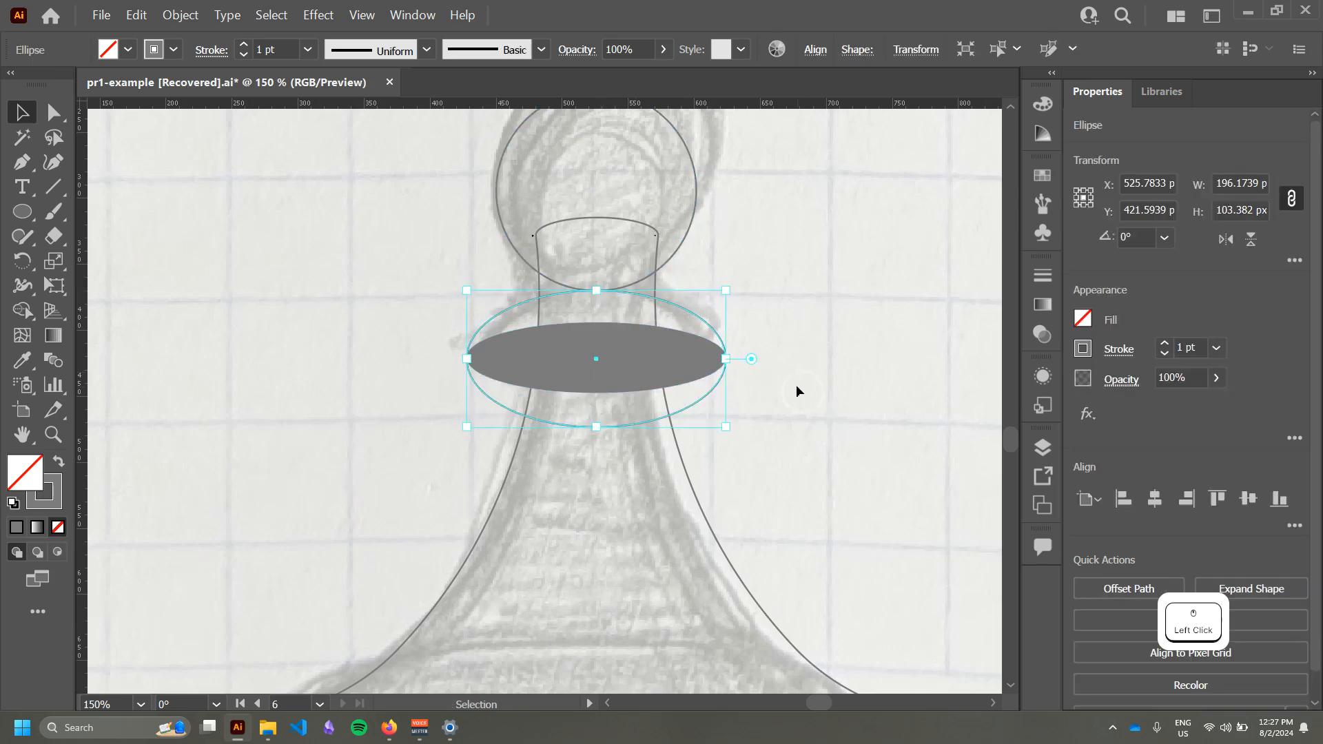
Step: Merge the gray ellipse with the outlined ellipse's upper region using the Shape Builder tool
{"action": "left_click", "coordinate": [640, 369]}
{"action": "left_click", "coordinate": [693, 311], "text": "shift"}
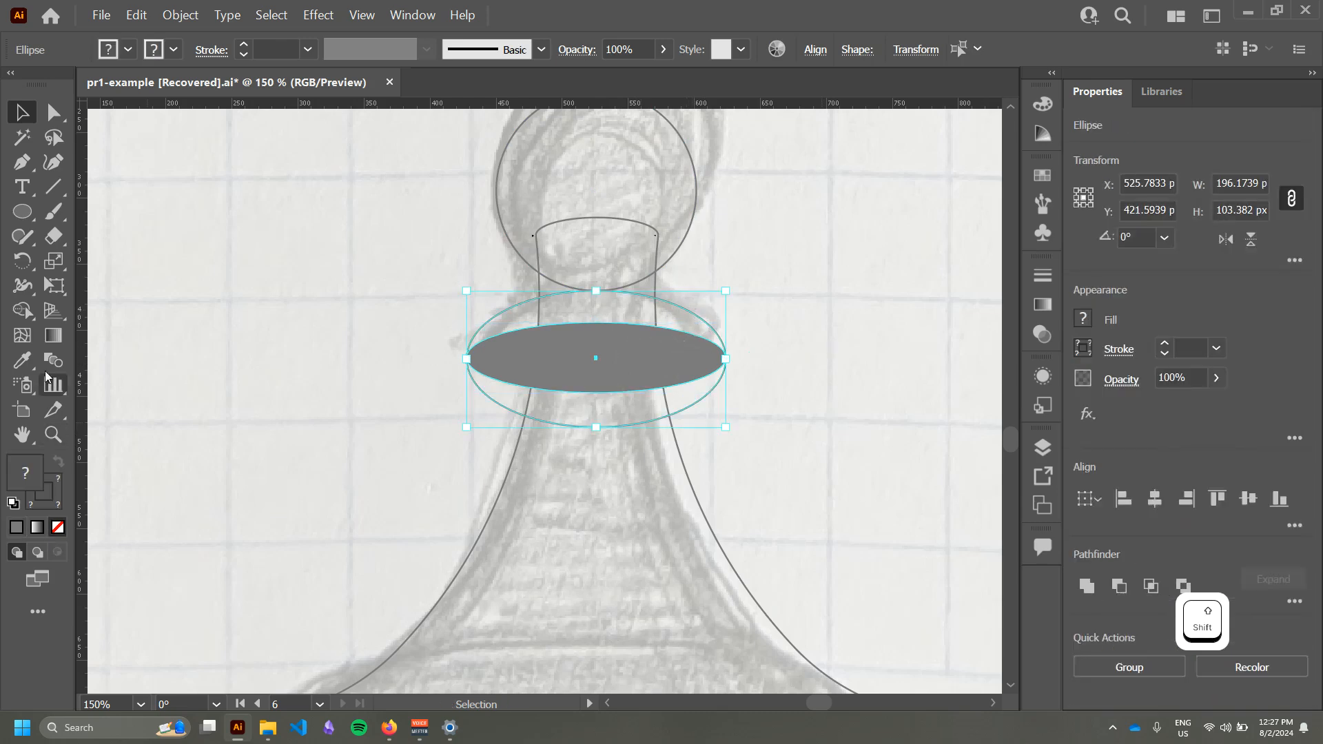
{"action": "left_click", "coordinate": [26, 303]}
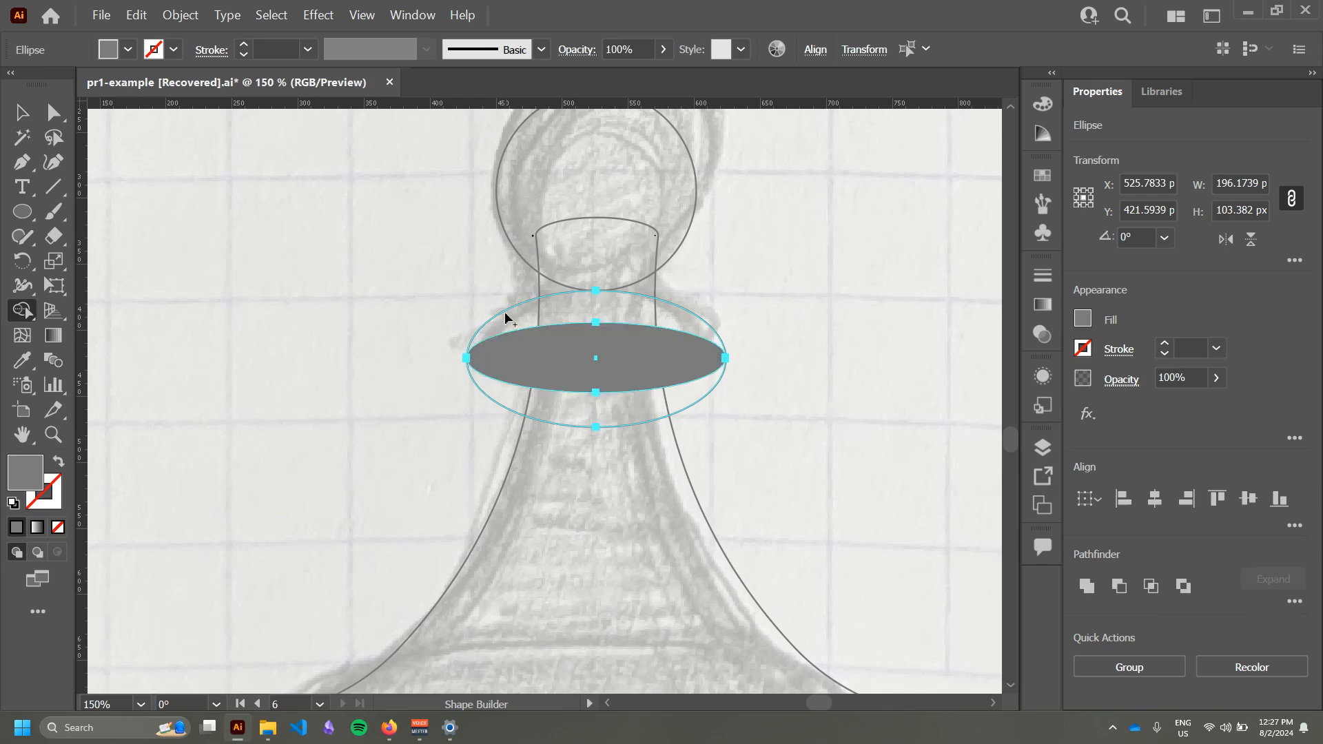
{"action": "left_click_drag", "start_coordinate": [508, 348], "coordinate": [524, 316]}
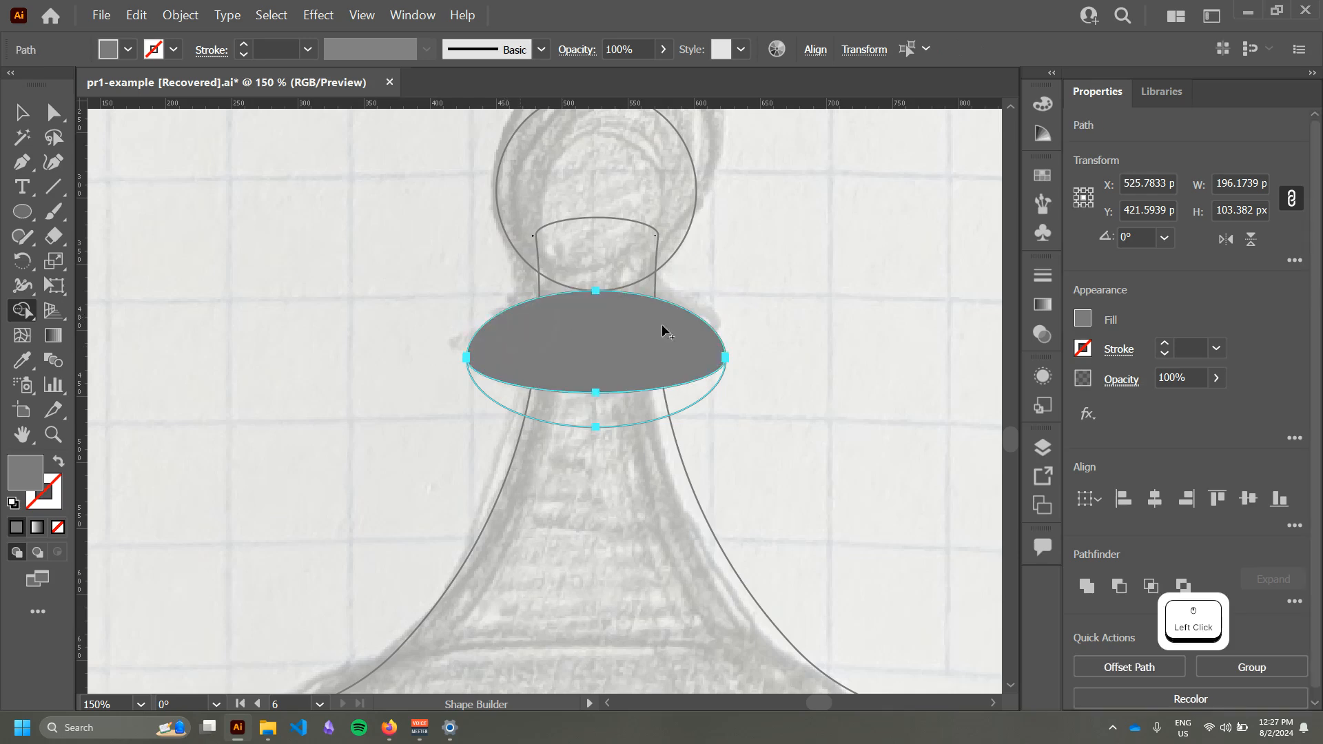
Step: Delete the leftover outlined crescent beneath the merged collar shape
{"action": "key", "text": "v"}
{"action": "left_click", "coordinate": [721, 406]}
{"action": "left_click", "coordinate": [708, 393]}
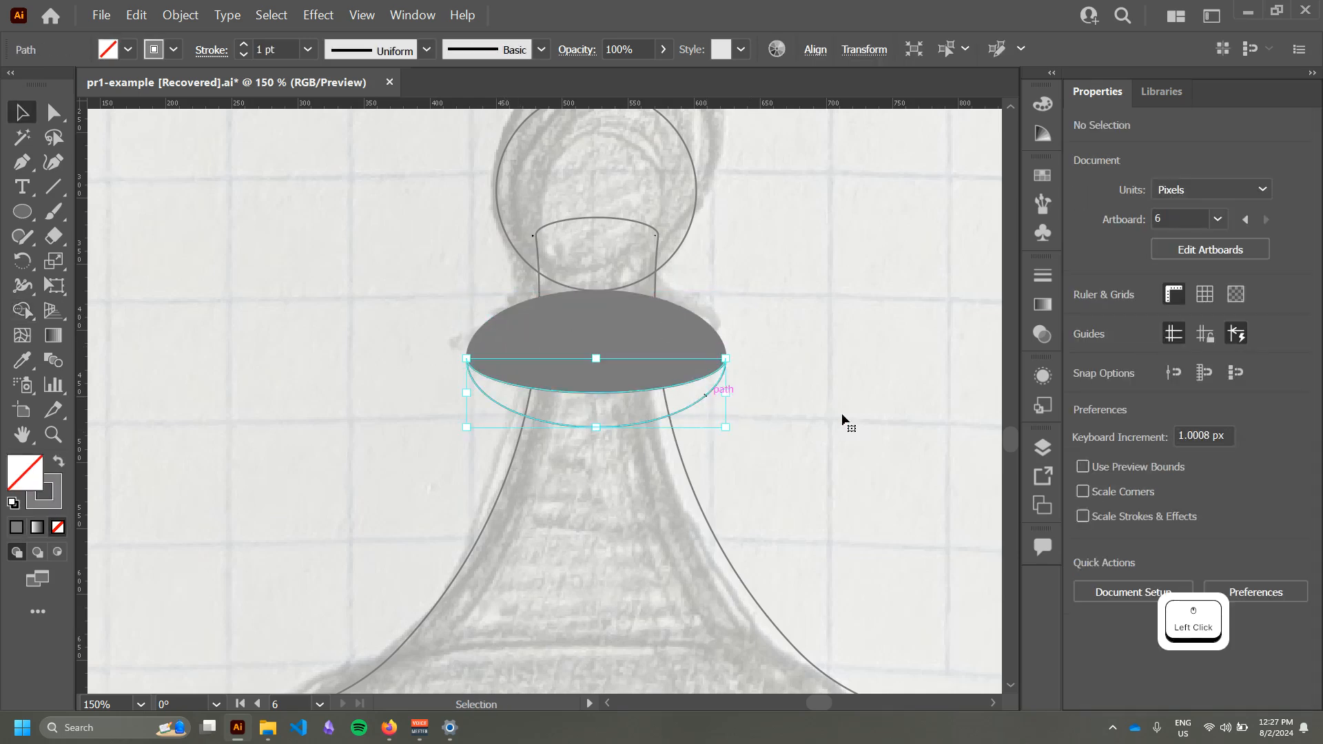
{"action": "key", "text": "Delete"}
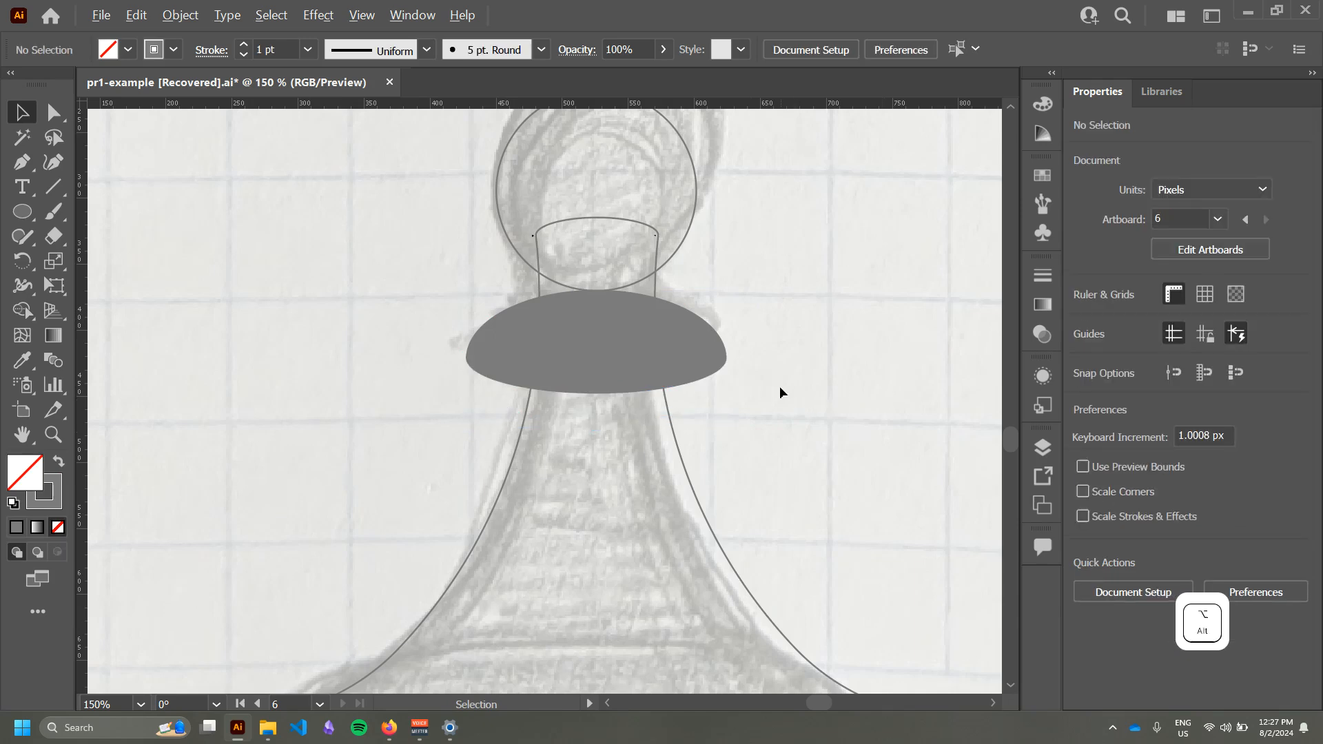
Step: Swap fill and stroke on the pawn's body and head circle to make both solid gray without an outline
{"action": "scroll", "coordinate": [780, 392], "scroll_direction": "down", "scroll_amount": 1, "text": "alt"}
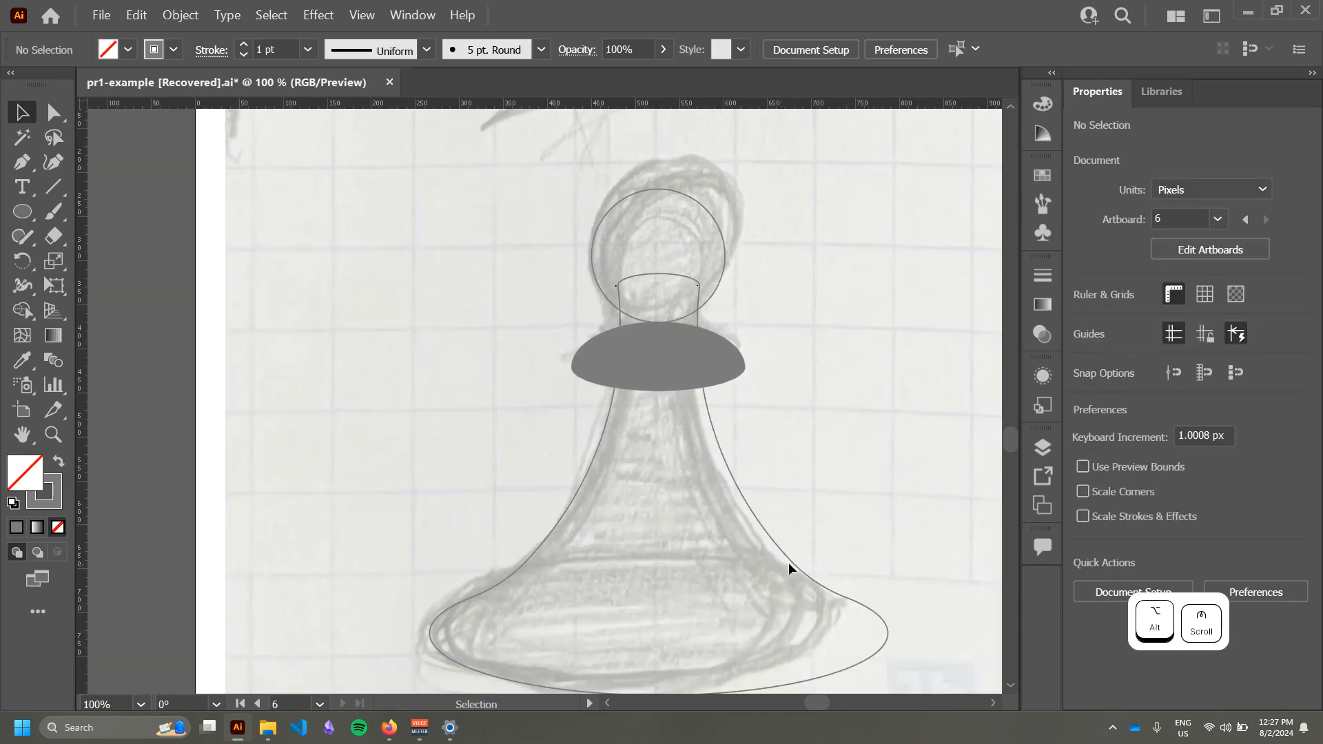
{"action": "left_click", "coordinate": [790, 557]}
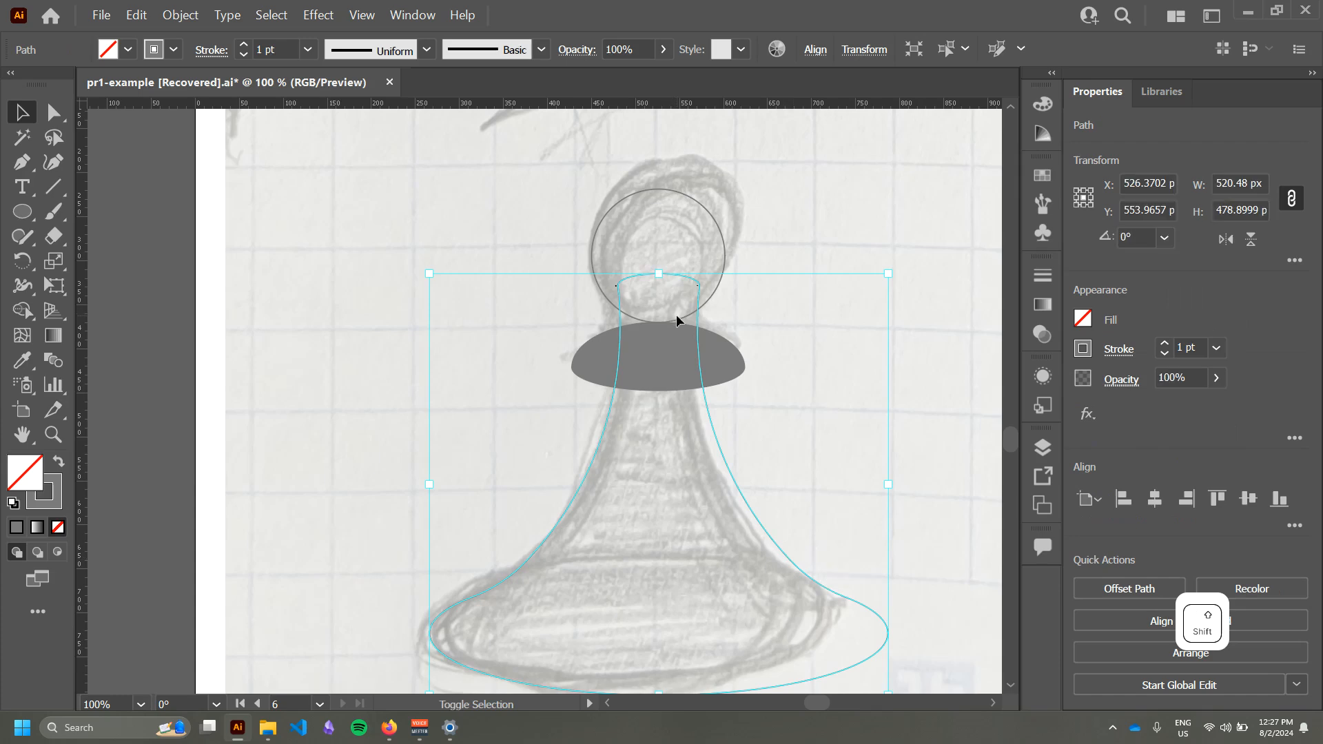
{"action": "left_click", "coordinate": [724, 236], "text": "shift"}
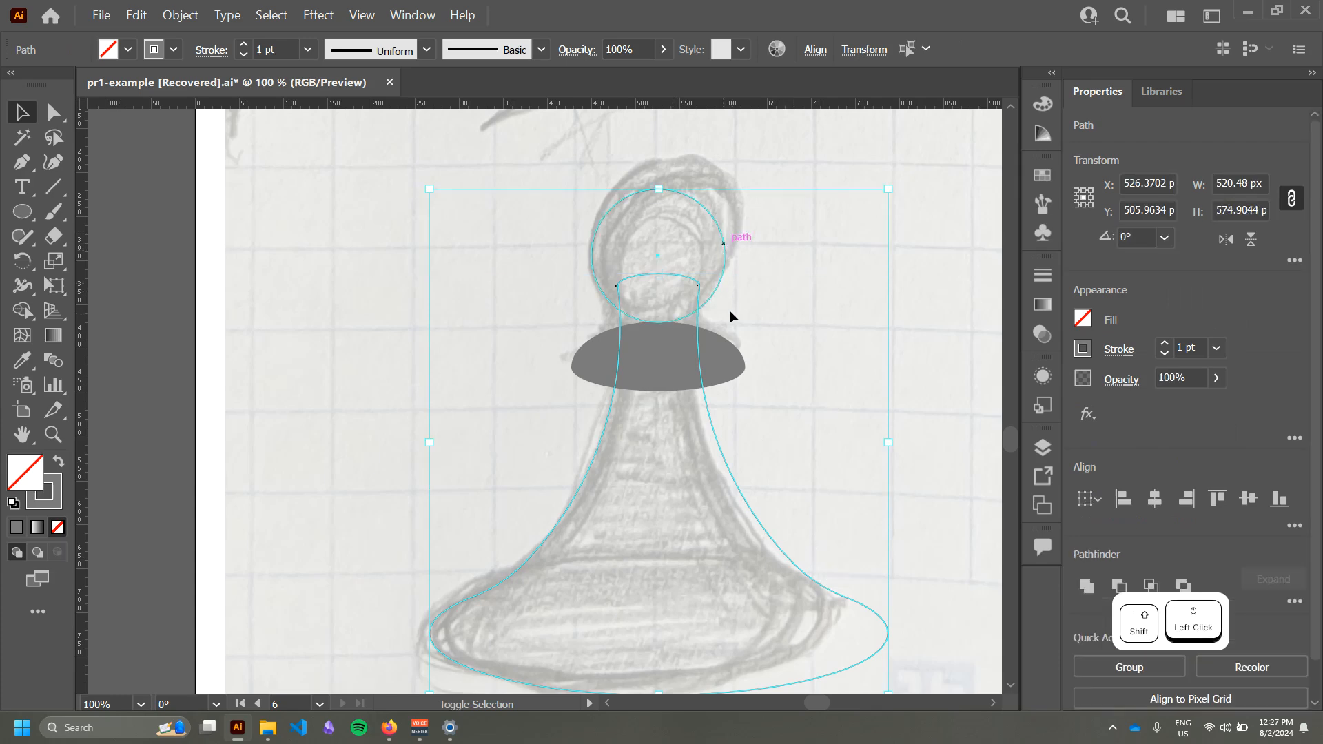
{"action": "key", "text": "shift+x"}
{"action": "left_click", "coordinate": [916, 325]}
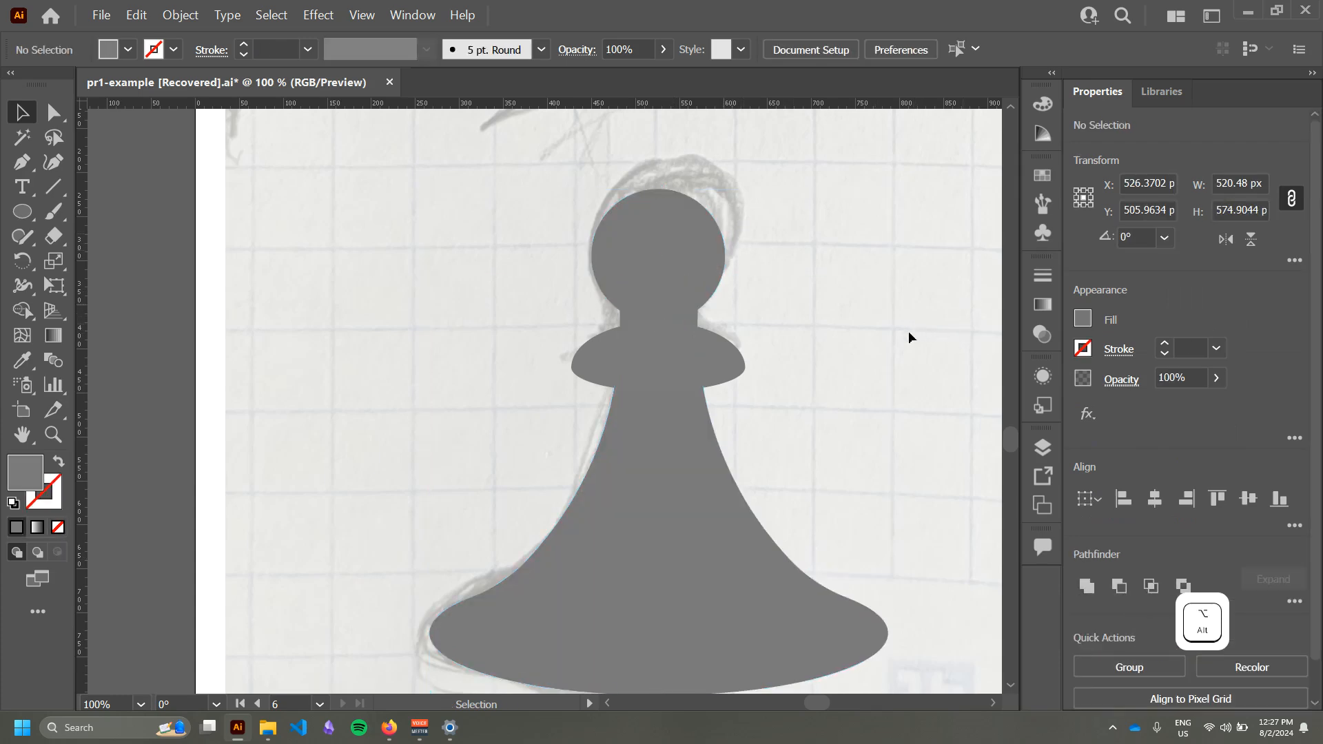
{"action": "scroll", "coordinate": [908, 330], "scroll_direction": "down", "scroll_amount": 2}
{"action": "left_click_drag", "start_coordinate": [908, 336], "coordinate": [714, 345]}
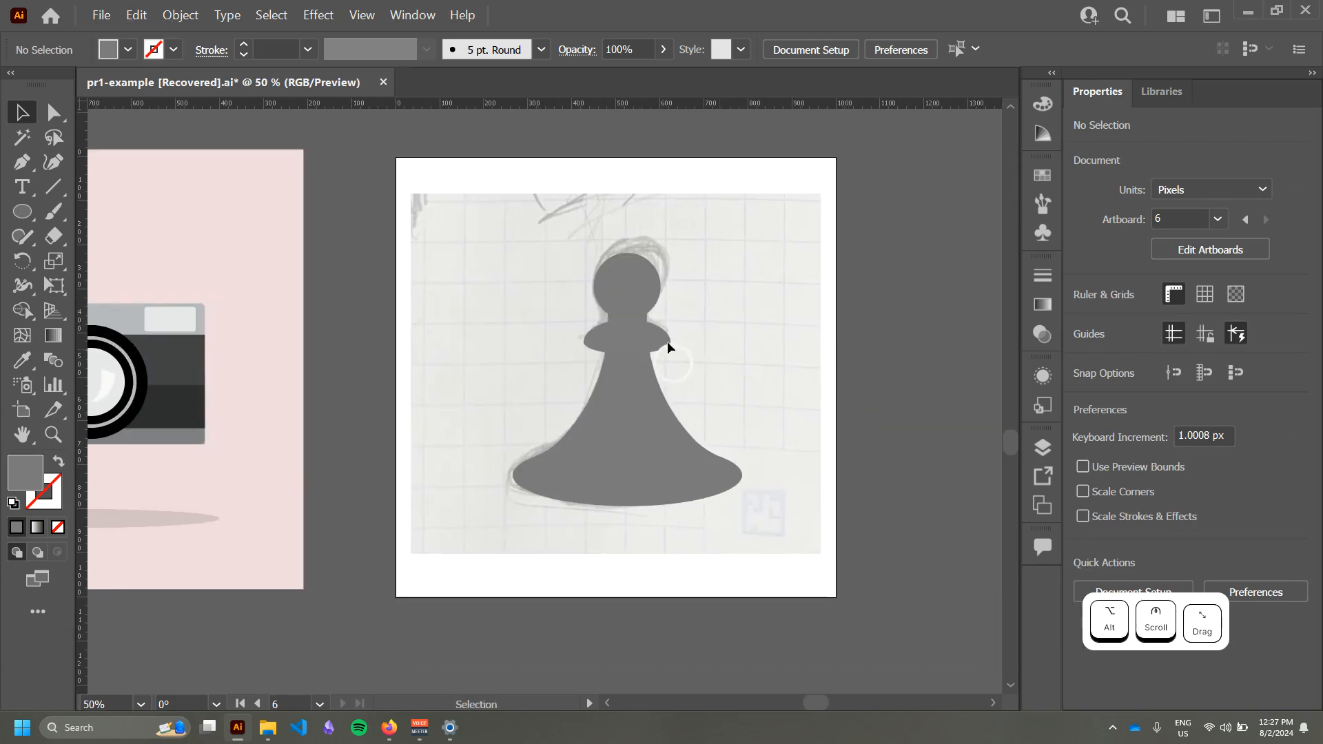
{"action": "scroll", "coordinate": [689, 336], "scroll_direction": "up", "scroll_amount": 1}
{"action": "scroll", "coordinate": [689, 337], "scroll_direction": "up", "scroll_amount": 1}
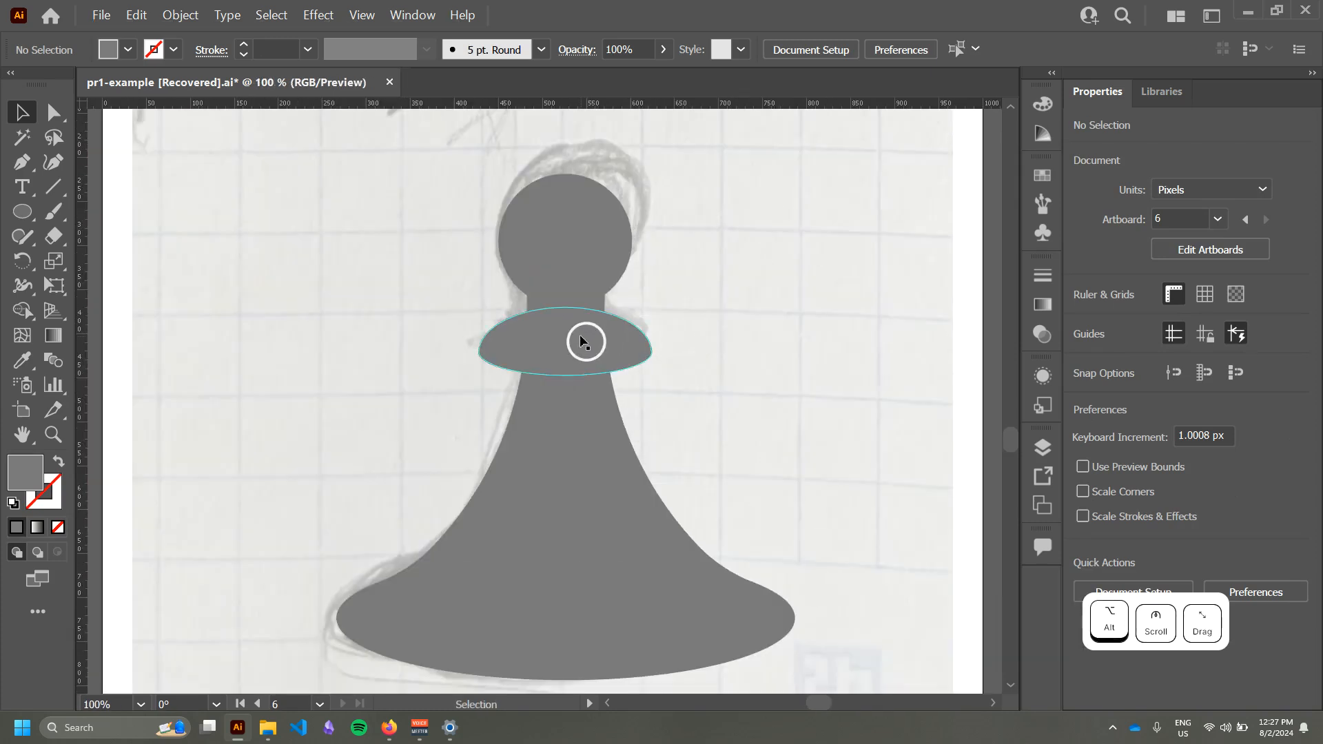
Step: Move the collar shape up slightly so it overlaps the lower edge of the pawn's head circle, and deselect it
{"action": "left_click_drag", "start_coordinate": [586, 339], "coordinate": [584, 325]}
{"action": "scroll", "coordinate": [717, 342], "scroll_direction": "down", "scroll_amount": 2}
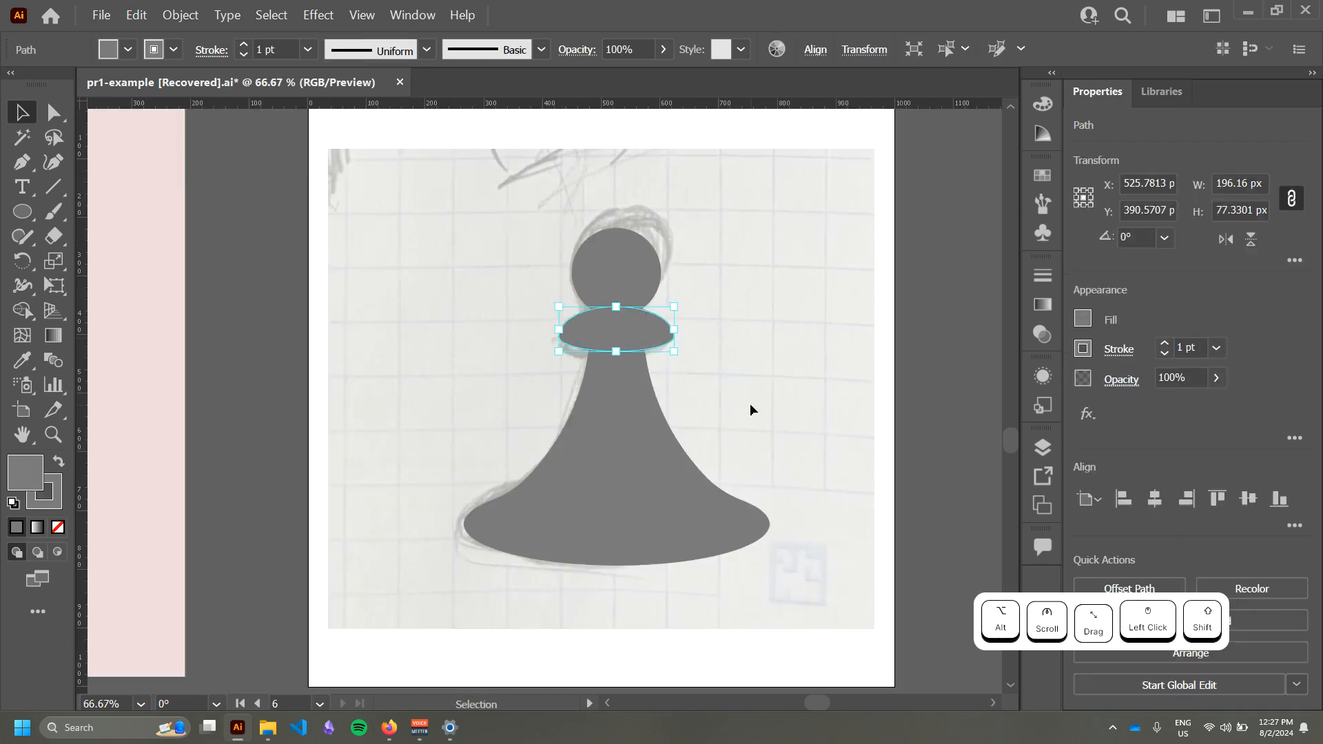
{"action": "left_click", "coordinate": [883, 419]}
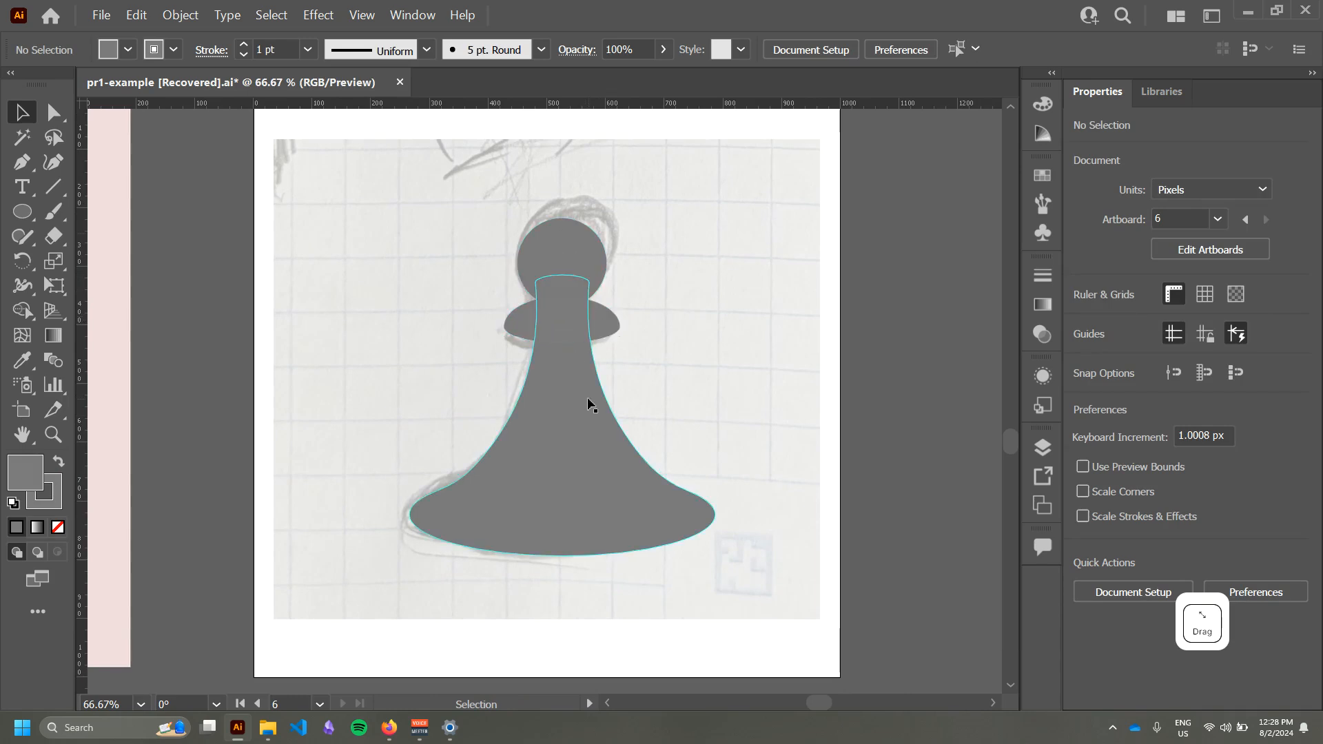
Step: Align the pawn's head, collar and body on their horizontal centers and unite them into one shape with Pathfinder
{"action": "left_click", "coordinate": [554, 267]}
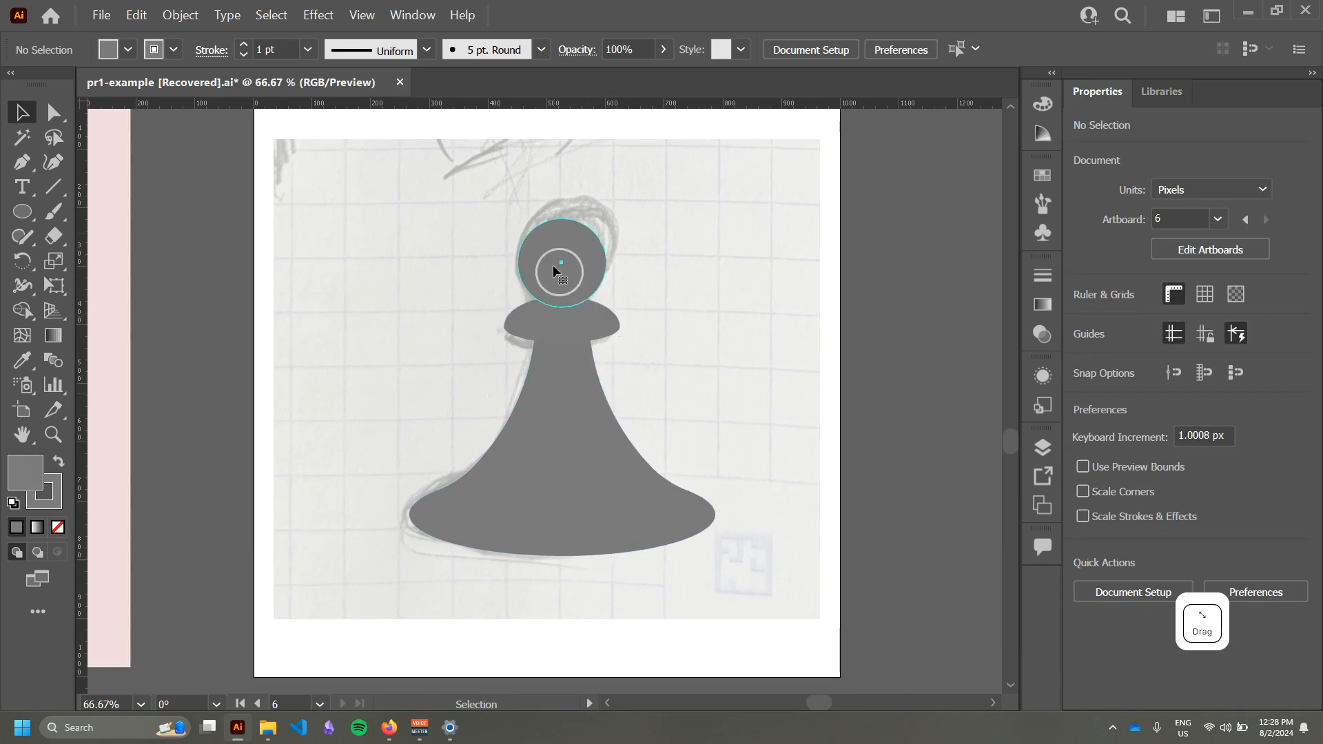
{"action": "left_click", "coordinate": [604, 329], "text": "shift"}
{"action": "left_click", "coordinate": [580, 459], "text": "shift"}
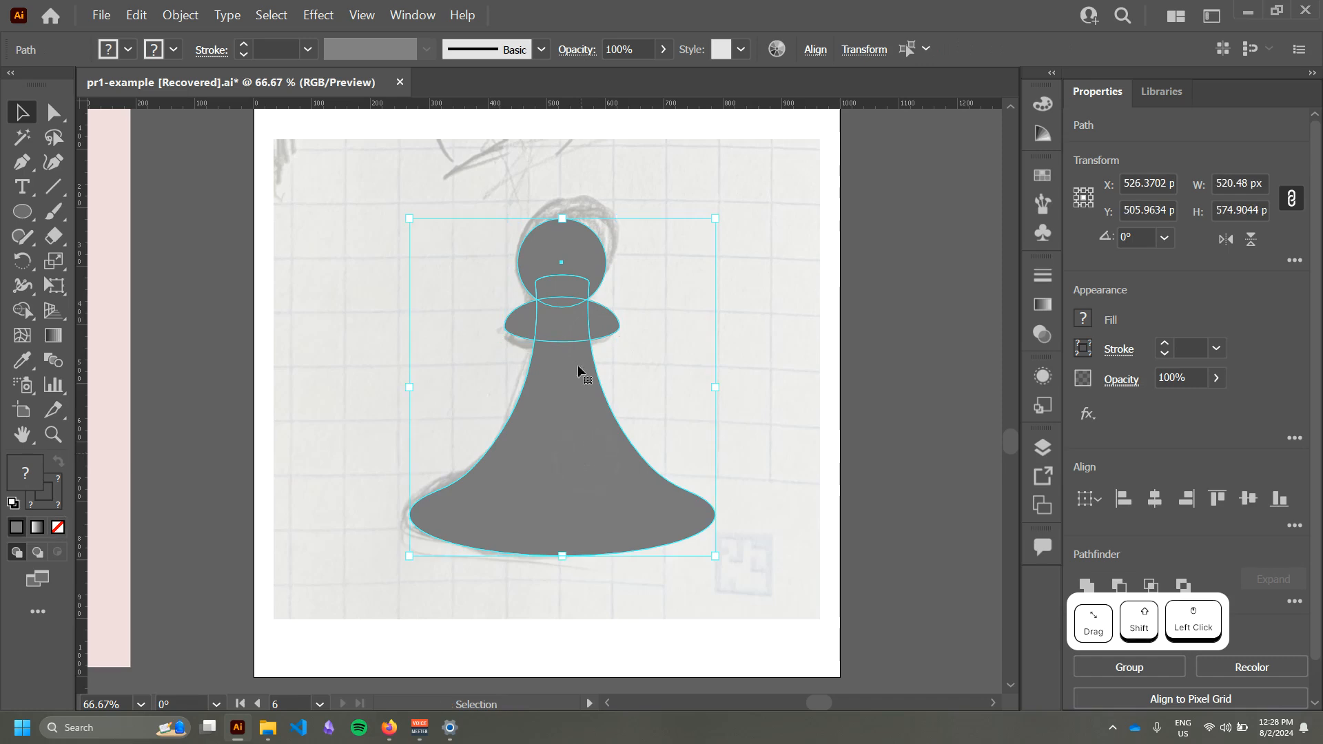
{"action": "left_click", "coordinate": [1158, 505]}
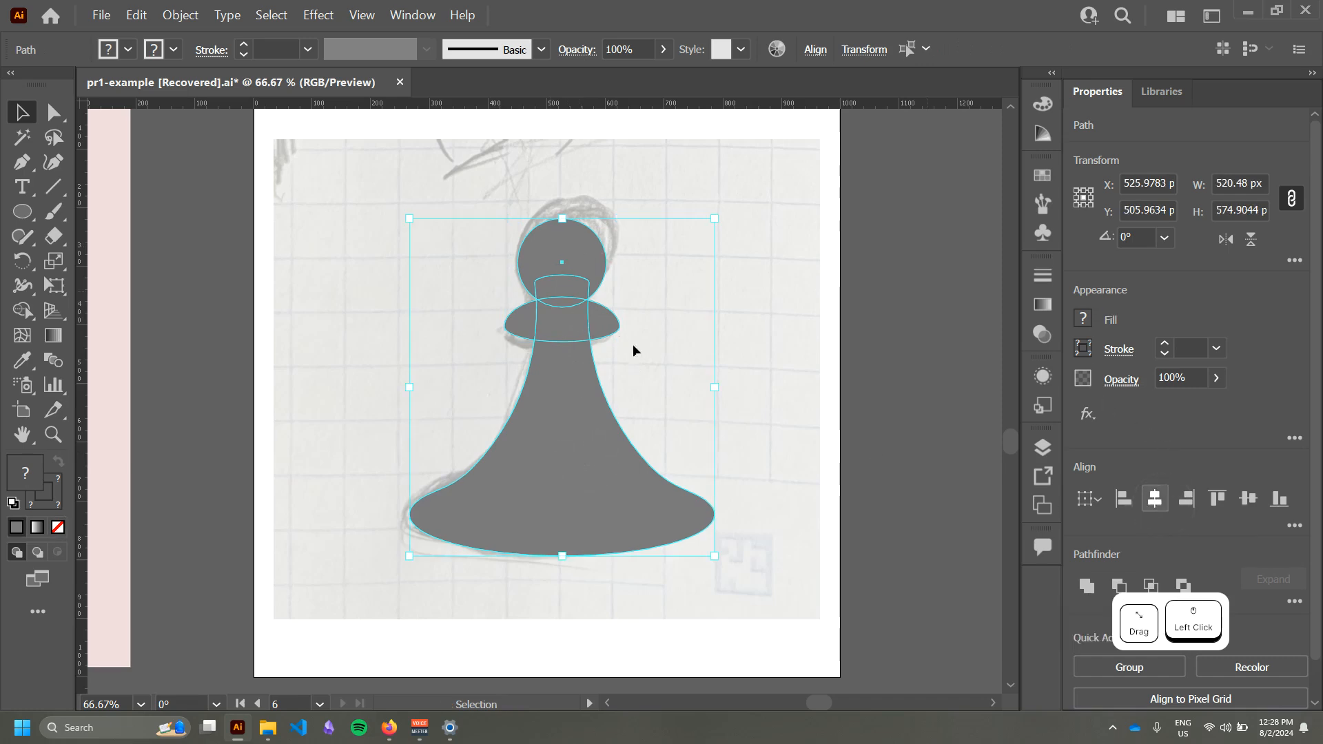
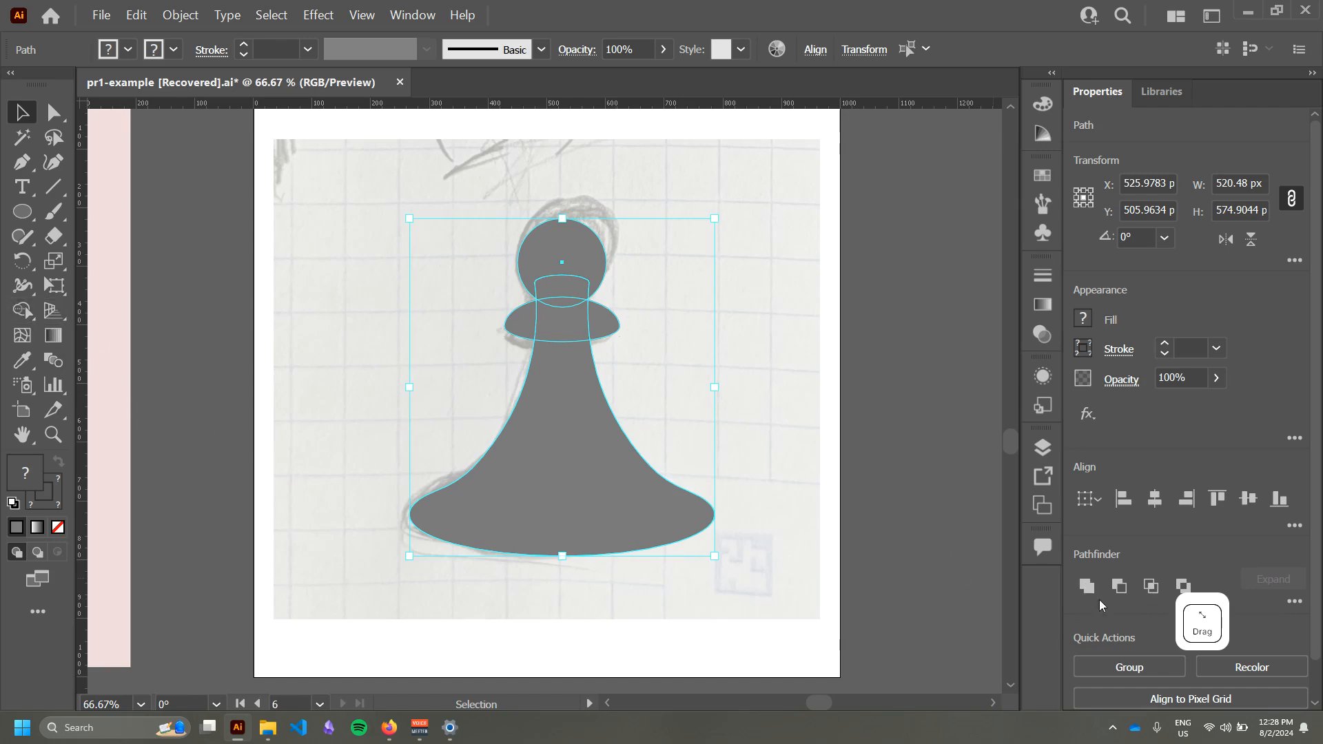
{"action": "left_click", "coordinate": [1084, 586]}
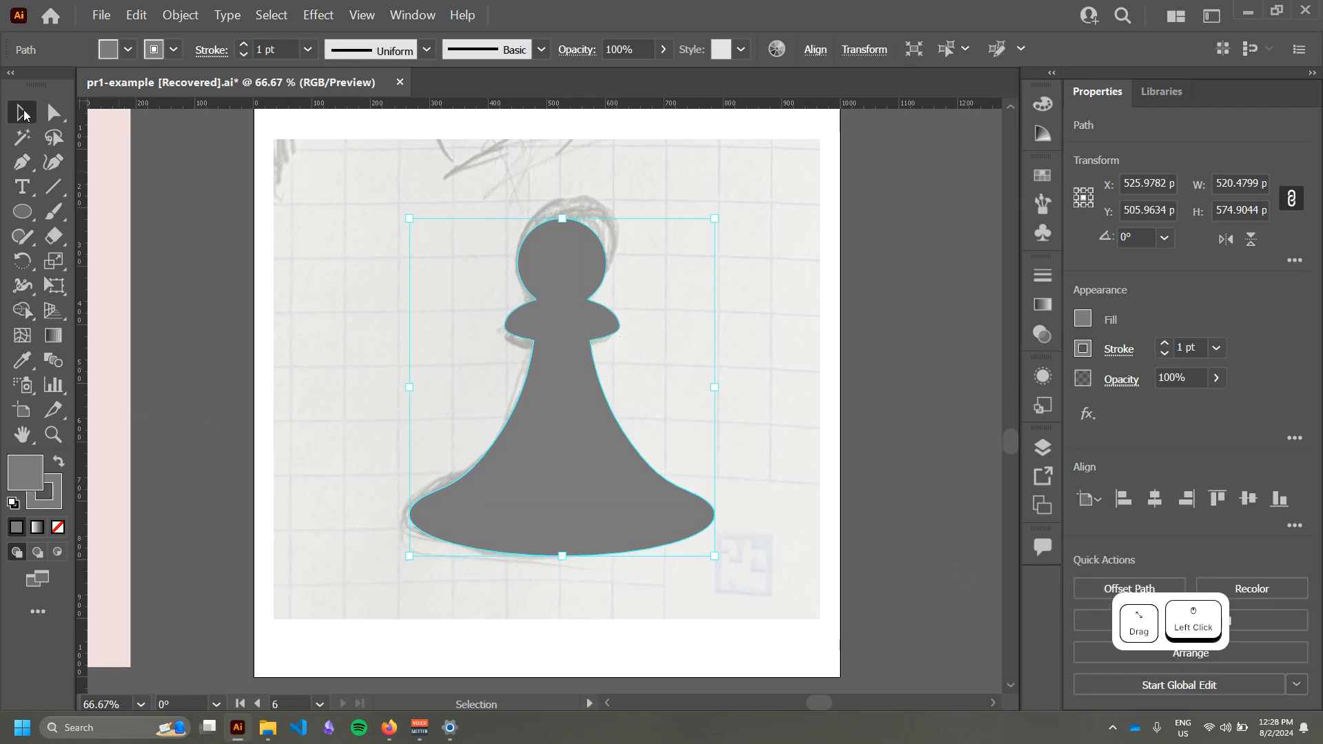
{"action": "left_click", "coordinate": [850, 419]}
Step: Smooth the right side of the pawn's outline from the base flare up to the waist using the Smooth tool
{"action": "left_click", "coordinate": [657, 516]}
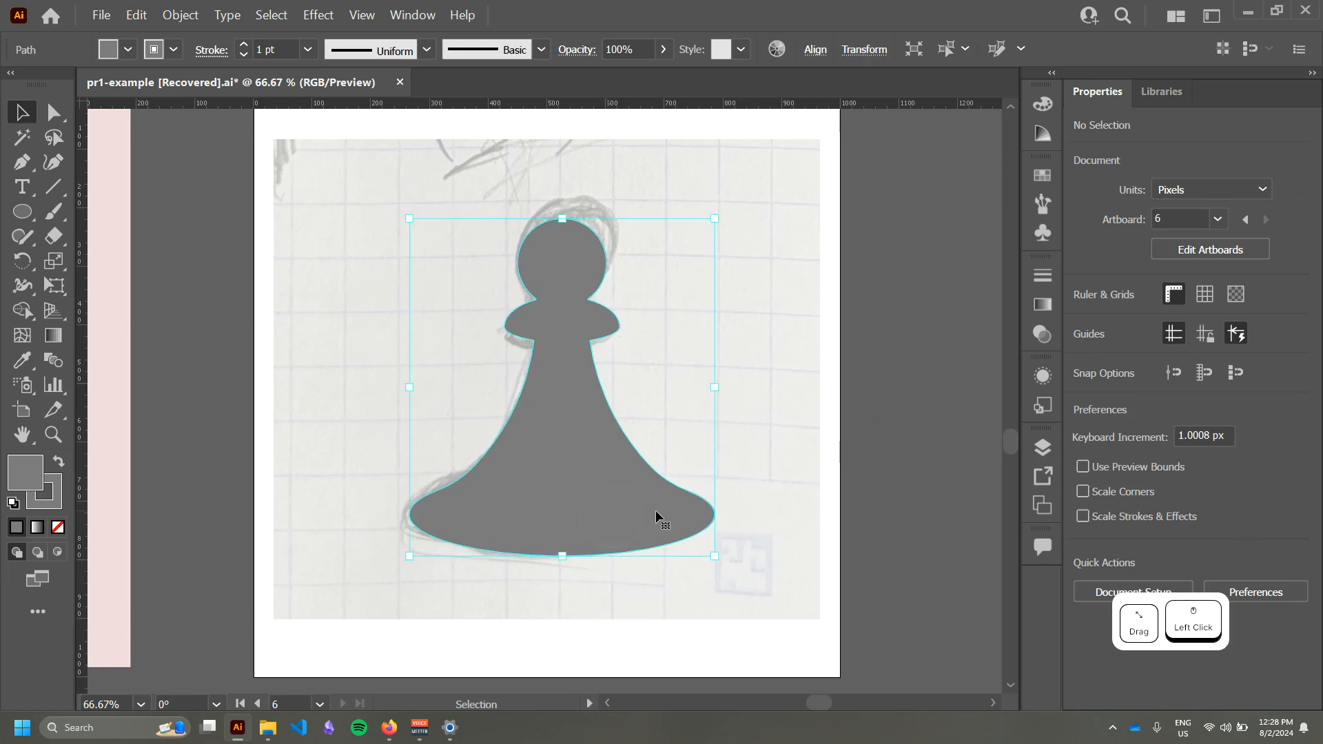
{"action": "scroll", "coordinate": [671, 508], "scroll_direction": "up", "scroll_amount": 3}
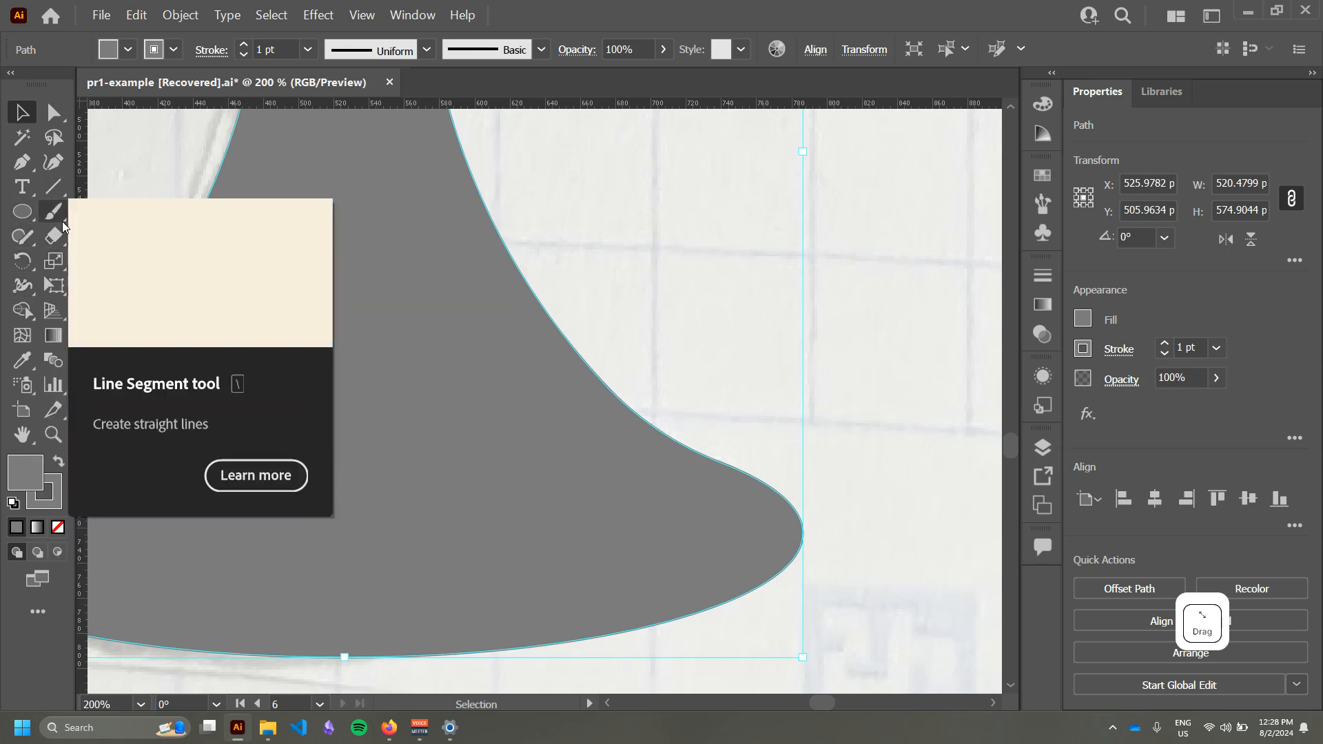
{"action": "left_click", "coordinate": [19, 239]}
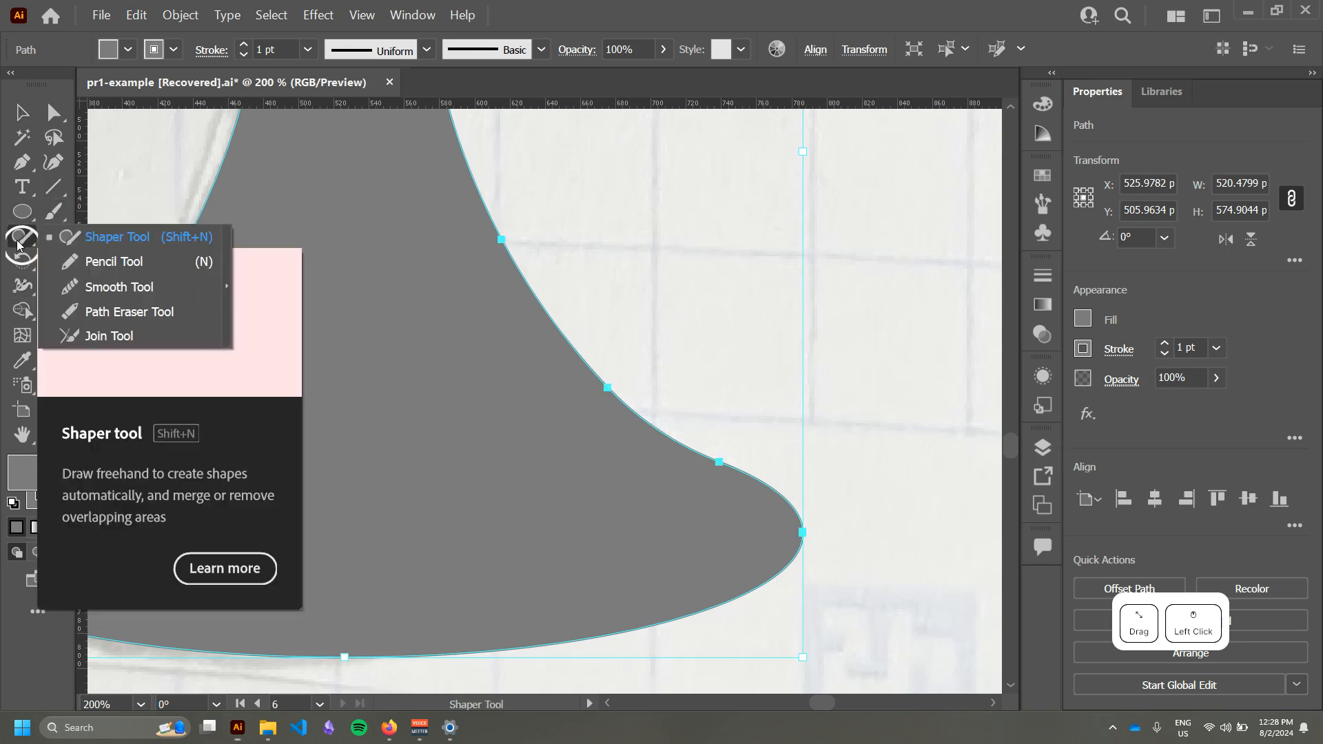
{"action": "left_click", "coordinate": [97, 289]}
{"action": "key", "text": "ctrl+shift+a"}
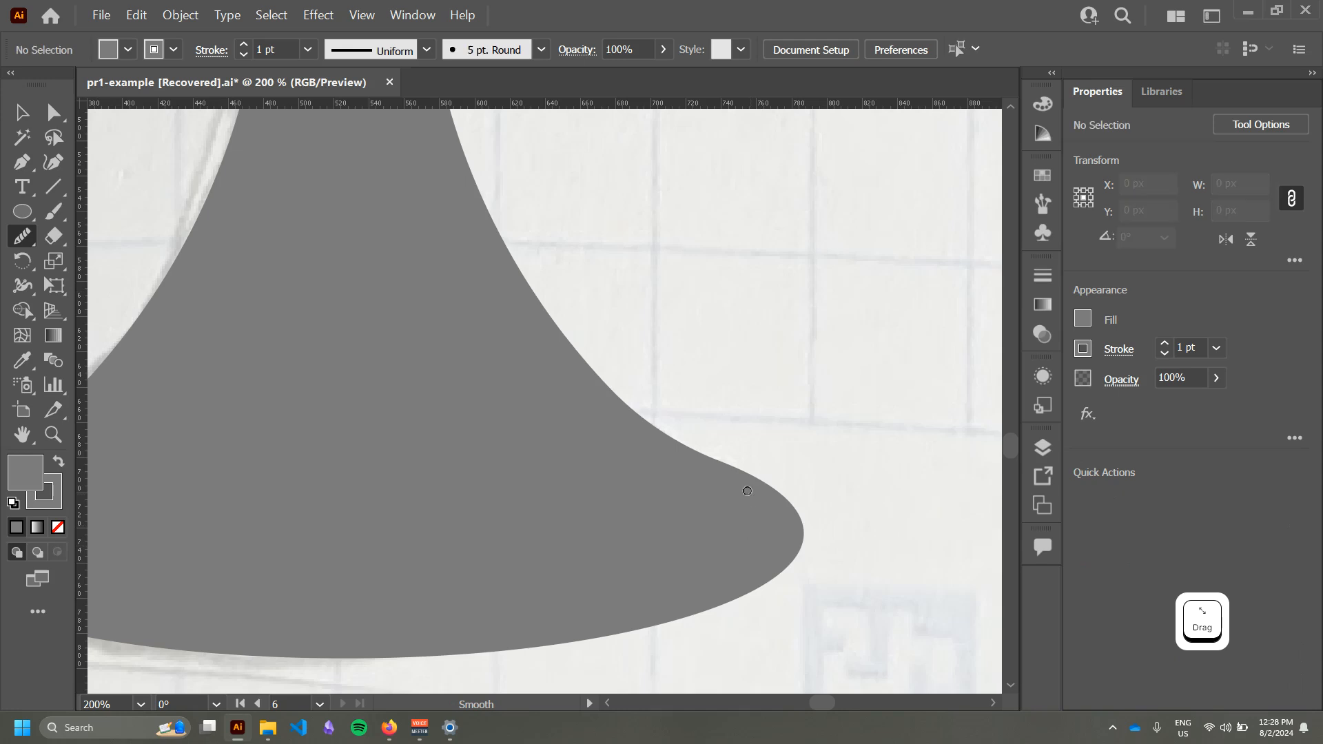
{"action": "mouse_move", "coordinate": [726, 462]}
{"action": "left_mouse_down"}
{"action": "mouse_move", "coordinate": [664, 441]}
{"action": "mouse_move", "coordinate": [591, 364]}
{"action": "mouse_move", "coordinate": [630, 400]}
{"action": "left_mouse_up"}
{"action": "mouse_move", "coordinate": [736, 467]}
{"action": "left_mouse_down"}
{"action": "mouse_move", "coordinate": [581, 389]}
{"action": "mouse_move", "coordinate": [530, 305]}
{"action": "mouse_move", "coordinate": [635, 412]}
{"action": "mouse_move", "coordinate": [564, 333]}
{"action": "left_mouse_up"}
{"action": "mouse_move", "coordinate": [711, 463]}
{"action": "left_mouse_down"}
{"action": "mouse_move", "coordinate": [561, 339]}
{"action": "mouse_move", "coordinate": [527, 264]}
{"action": "left_mouse_up"}
{"action": "mouse_move", "coordinate": [711, 457]}
{"action": "left_mouse_down"}
{"action": "mouse_move", "coordinate": [588, 357]}
{"action": "mouse_move", "coordinate": [527, 262]}
{"action": "left_mouse_up"}
{"action": "mouse_move", "coordinate": [754, 479]}
{"action": "left_mouse_down"}
{"action": "mouse_move", "coordinate": [654, 418]}
{"action": "mouse_move", "coordinate": [543, 311]}
{"action": "left_mouse_up"}
Step: Smooth the left side of the pawn's outline from the base flare up to the waist with repeated strokes
{"action": "key", "text": "space"}
{"action": "left_click_drag", "start_coordinate": [654, 422], "coordinate": [927, 422]}
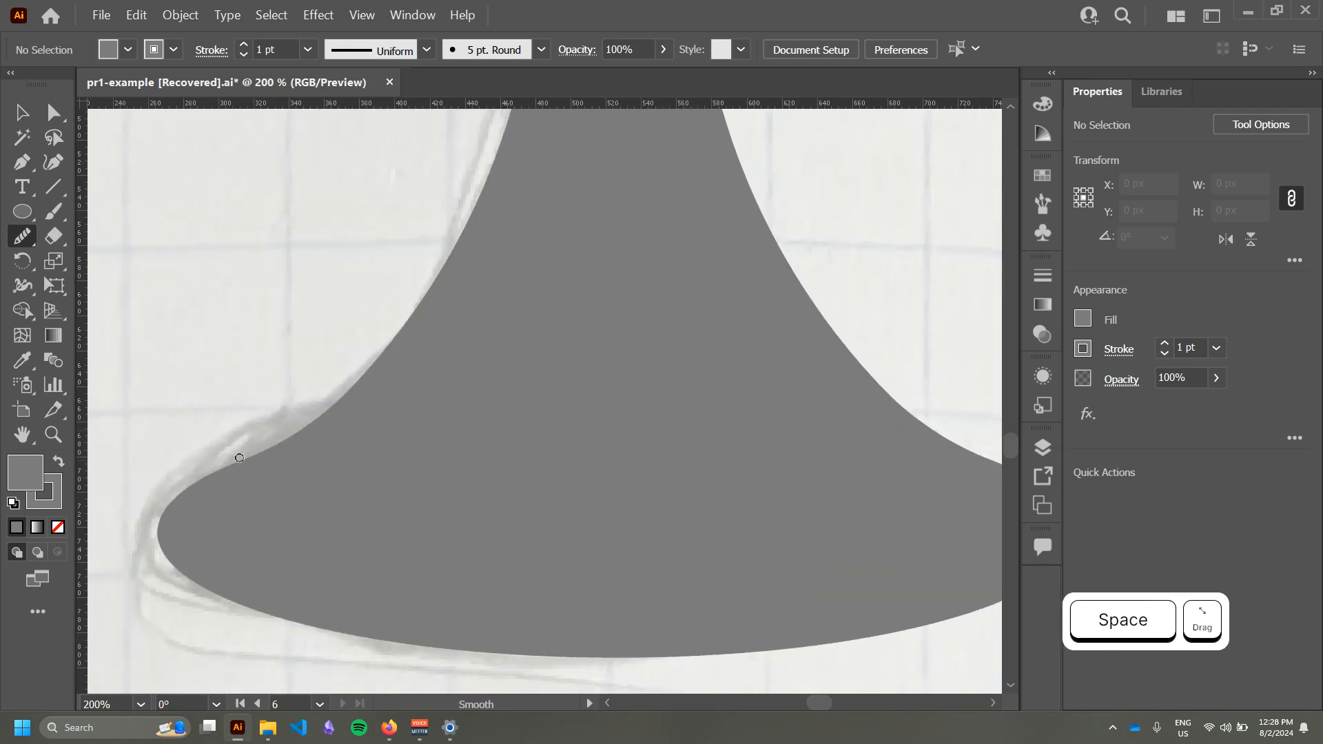
{"action": "mouse_move", "coordinate": [239, 458]}
{"action": "left_mouse_down"}
{"action": "mouse_move", "coordinate": [316, 420]}
{"action": "mouse_move", "coordinate": [389, 349]}
{"action": "mouse_move", "coordinate": [415, 292]}
{"action": "left_mouse_up"}
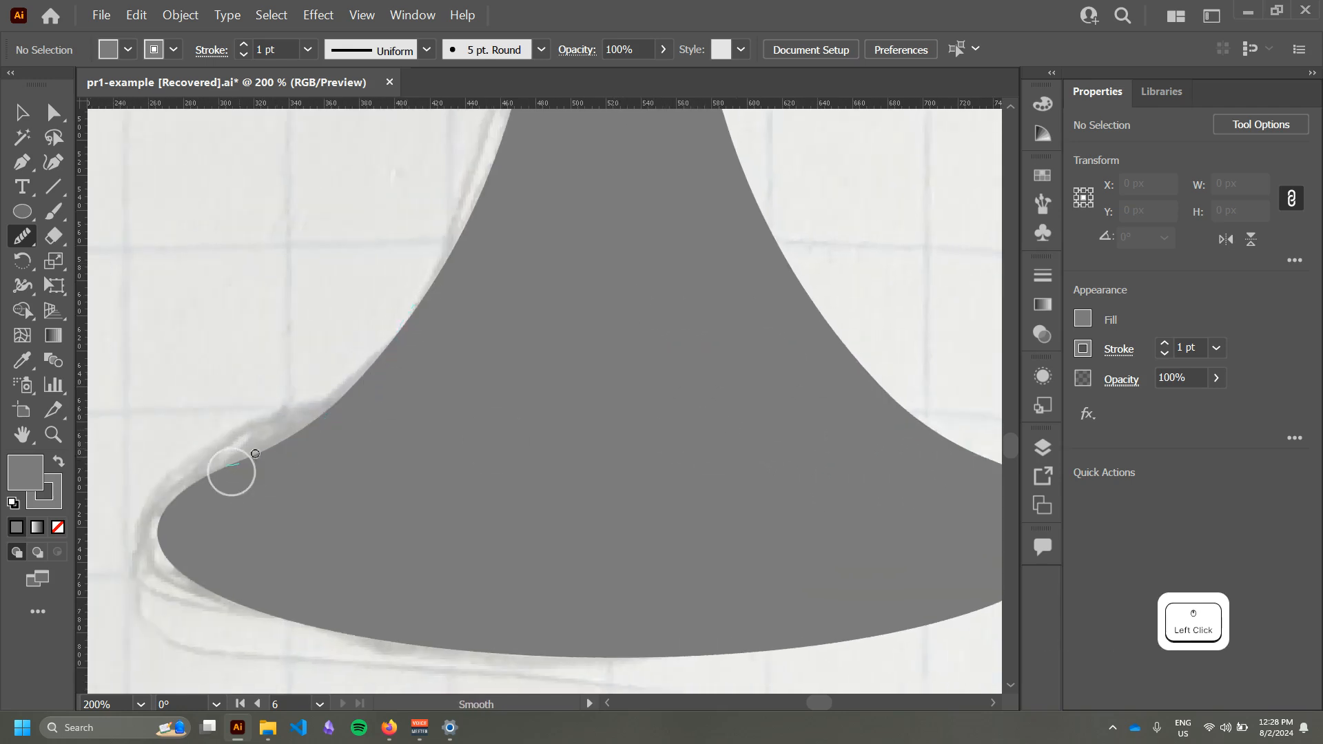
{"action": "left_click_drag", "start_coordinate": [230, 466], "coordinate": [413, 289]}
{"action": "mouse_move", "coordinate": [208, 472]}
{"action": "left_mouse_down"}
{"action": "mouse_move", "coordinate": [304, 427]}
{"action": "mouse_move", "coordinate": [451, 265]}
{"action": "left_mouse_up"}
{"action": "mouse_move", "coordinate": [214, 468]}
{"action": "left_mouse_down"}
{"action": "mouse_move", "coordinate": [271, 439]}
{"action": "mouse_move", "coordinate": [375, 346]}
{"action": "mouse_move", "coordinate": [445, 244]}
{"action": "left_mouse_up"}
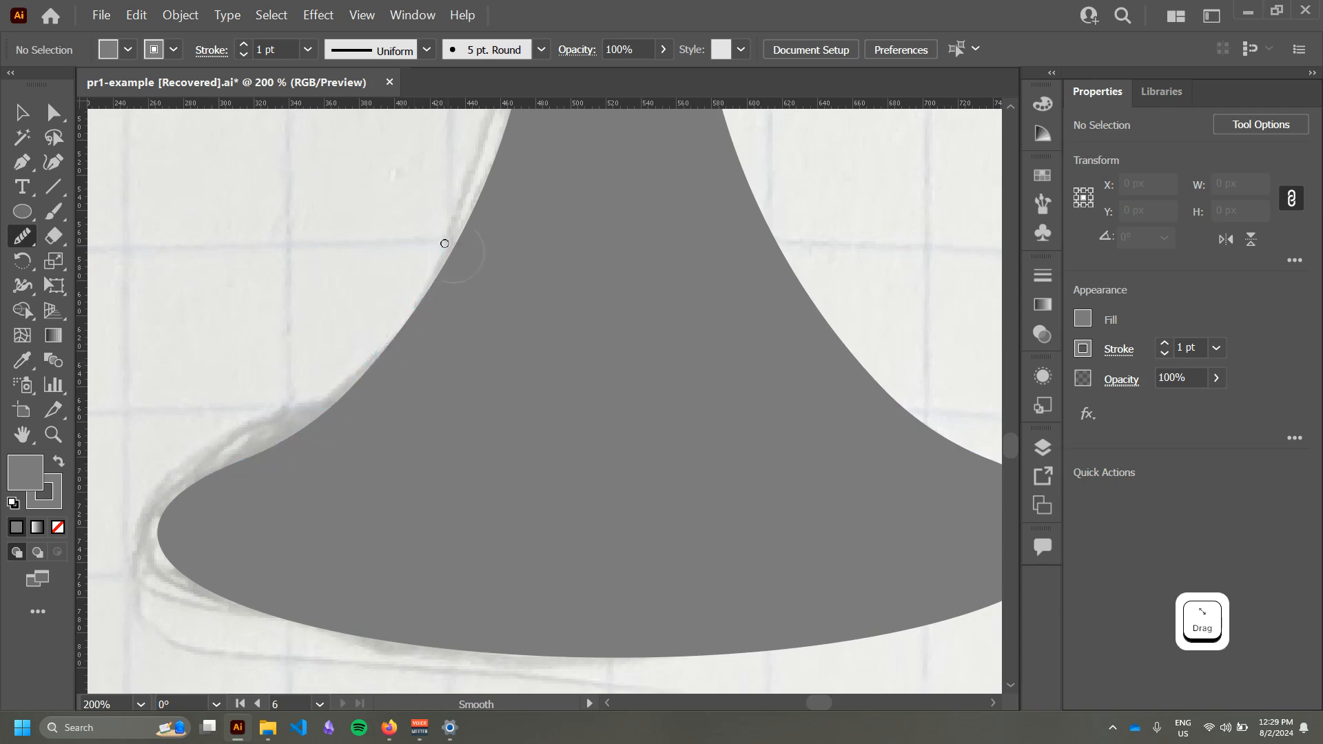
{"action": "mouse_move", "coordinate": [219, 480]}
{"action": "left_mouse_down"}
{"action": "mouse_move", "coordinate": [264, 455]}
{"action": "mouse_move", "coordinate": [458, 266]}
{"action": "left_mouse_up"}
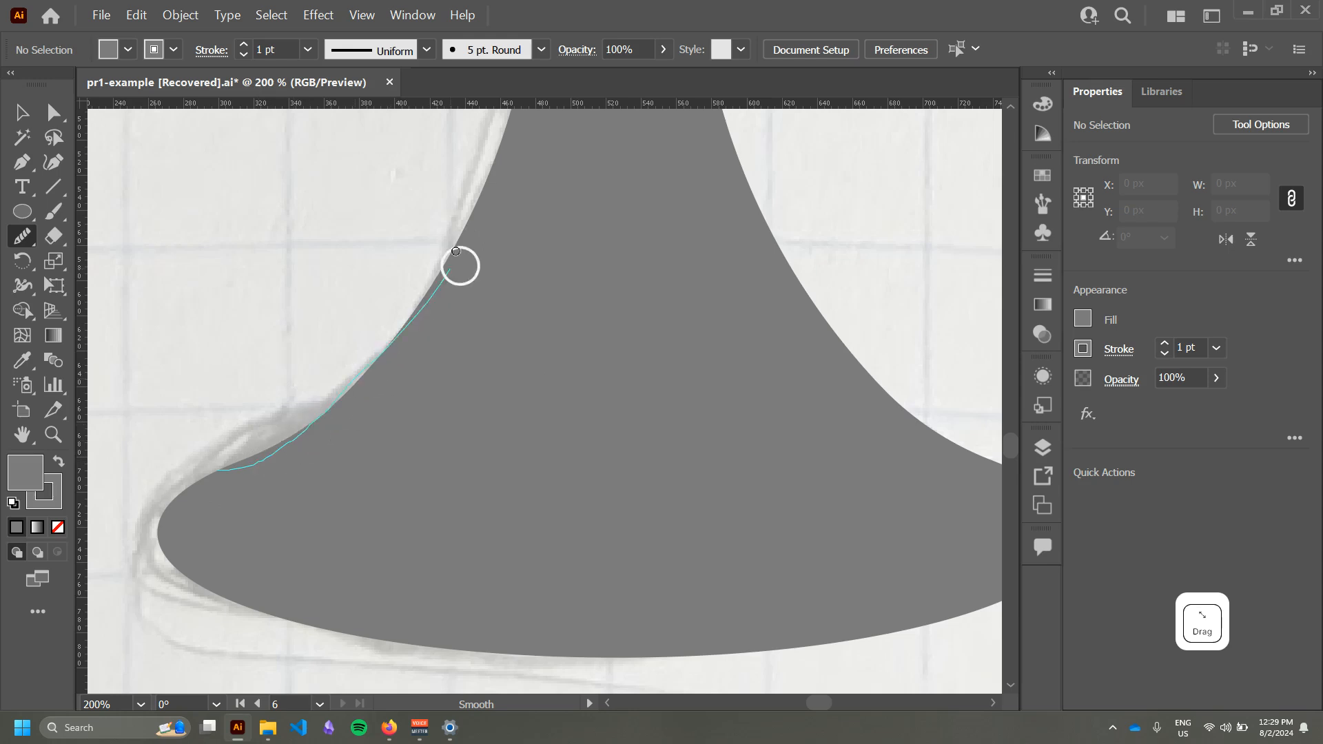
Step: Smooth the flared curves on both sides of the pawn's body once more with long strokes, and leave the Smooth tool
{"action": "scroll", "coordinate": [565, 409], "scroll_direction": "down", "scroll_amount": 3, "text": "alt"}
{"action": "scroll", "coordinate": [565, 409], "scroll_direction": "up", "scroll_amount": 1, "text": "alt"}
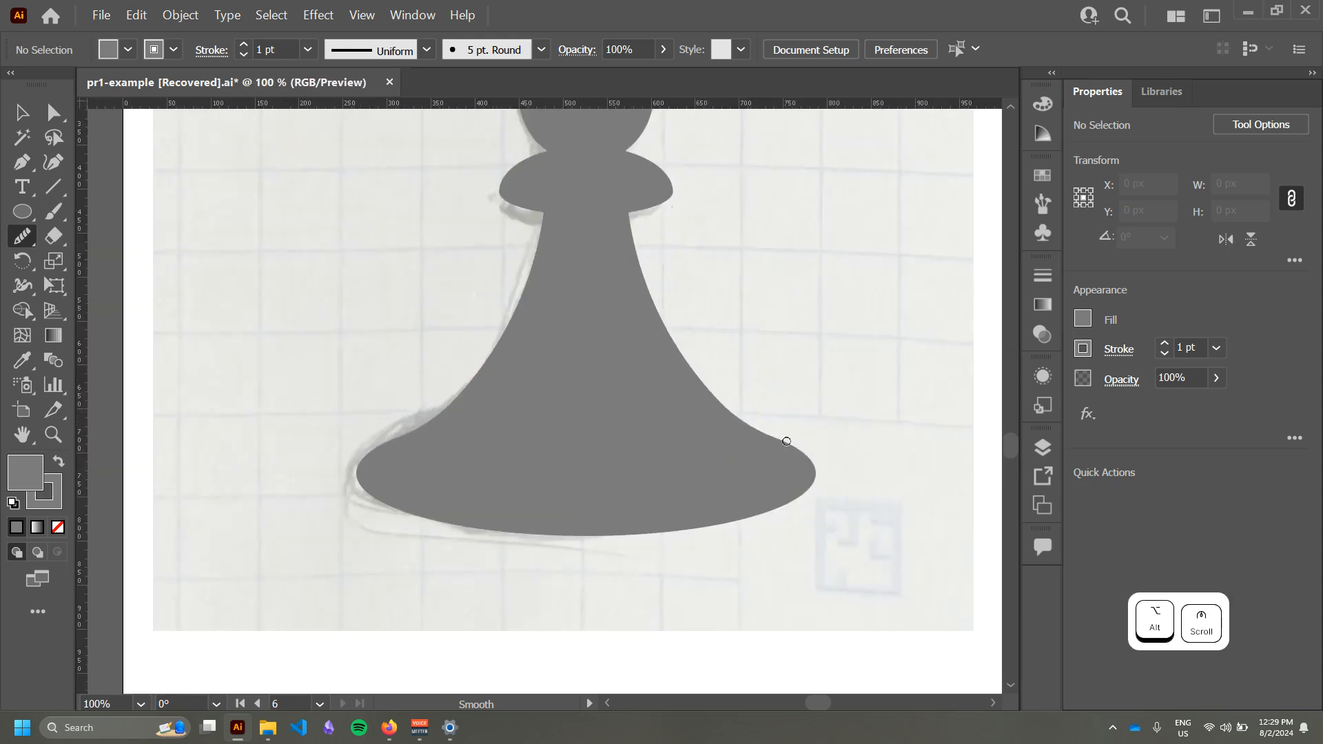
{"action": "mouse_move", "coordinate": [787, 445]}
{"action": "left_mouse_down"}
{"action": "mouse_move", "coordinate": [679, 363]}
{"action": "mouse_move", "coordinate": [658, 291]}
{"action": "left_mouse_up"}
{"action": "left_click", "coordinate": [771, 437]}
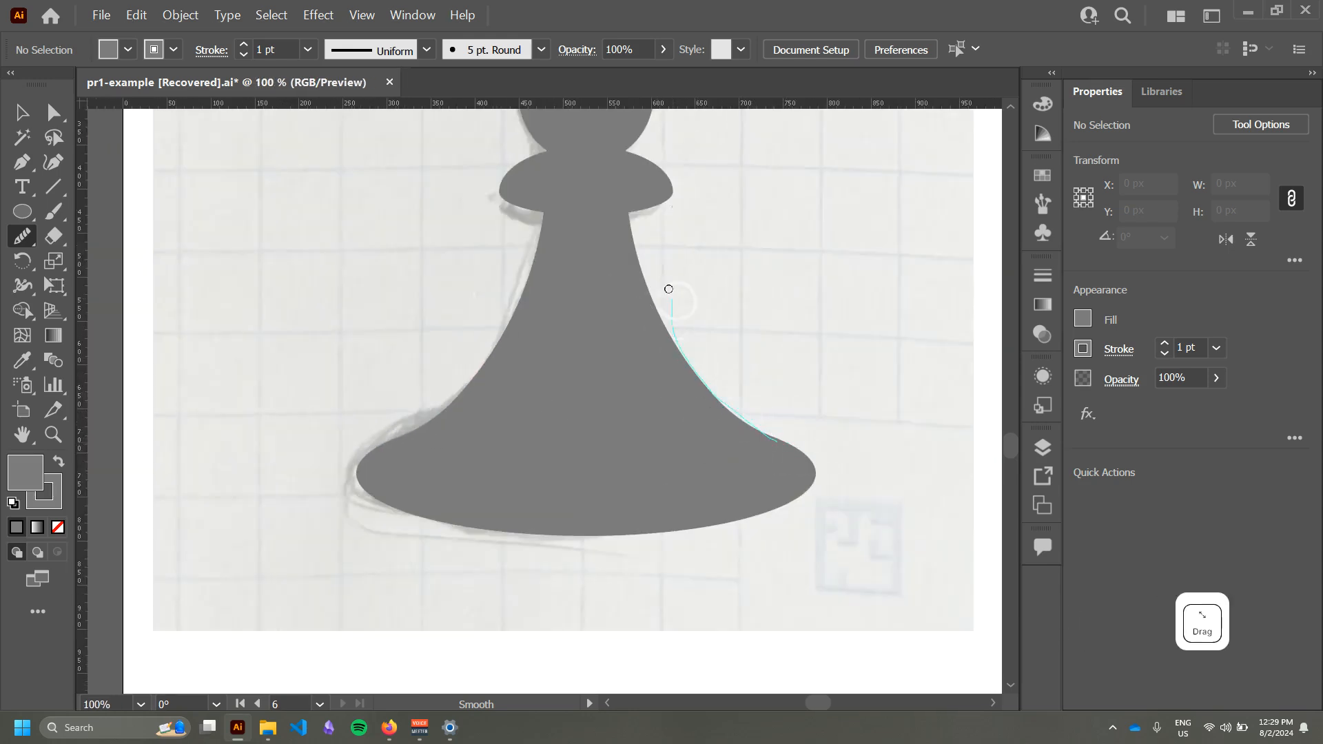
{"action": "left_click_drag", "start_coordinate": [767, 437], "coordinate": [673, 301]}
{"action": "mouse_move", "coordinate": [399, 440]}
{"action": "left_mouse_down"}
{"action": "mouse_move", "coordinate": [472, 365]}
{"action": "mouse_move", "coordinate": [522, 293]}
{"action": "left_mouse_up"}
{"action": "mouse_move", "coordinate": [401, 432]}
{"action": "left_mouse_down"}
{"action": "mouse_move", "coordinate": [496, 341]}
{"action": "mouse_move", "coordinate": [532, 286]}
{"action": "left_mouse_up"}
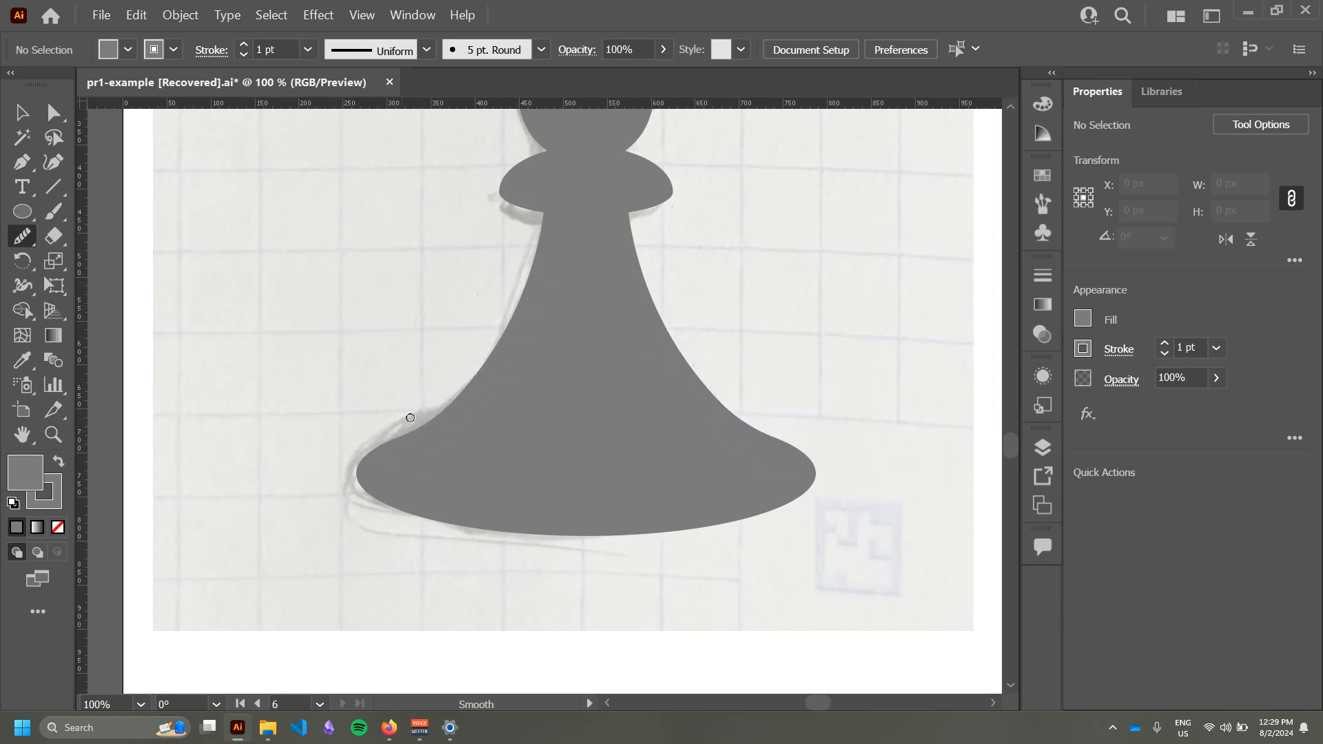
{"action": "mouse_move", "coordinate": [396, 431]}
{"action": "left_mouse_down"}
{"action": "mouse_move", "coordinate": [453, 390]}
{"action": "mouse_move", "coordinate": [526, 295]}
{"action": "left_mouse_up"}
{"action": "key", "text": "v"}
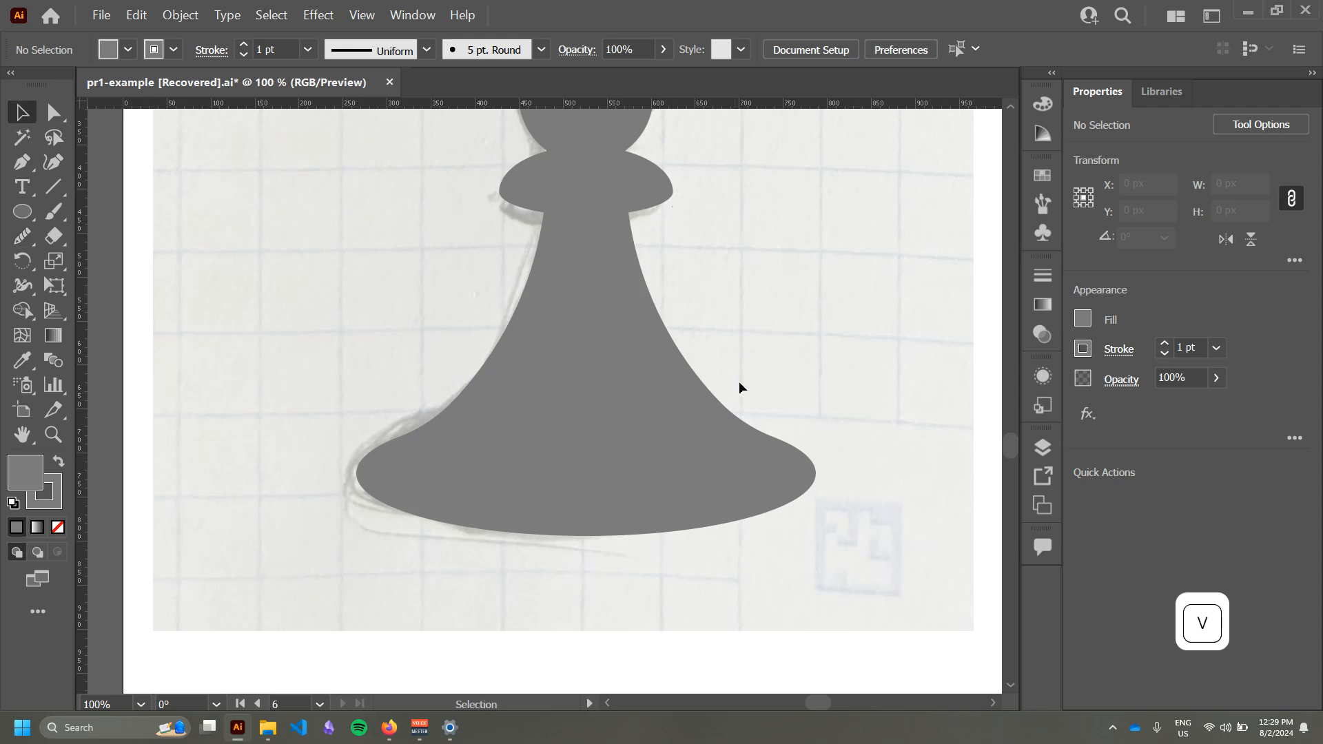
Step: Hide the sketches layer and the guides so only the finished artwork shows across the artboards
{"action": "scroll", "coordinate": [749, 373], "scroll_direction": "down", "scroll_amount": 2, "text": "alt"}
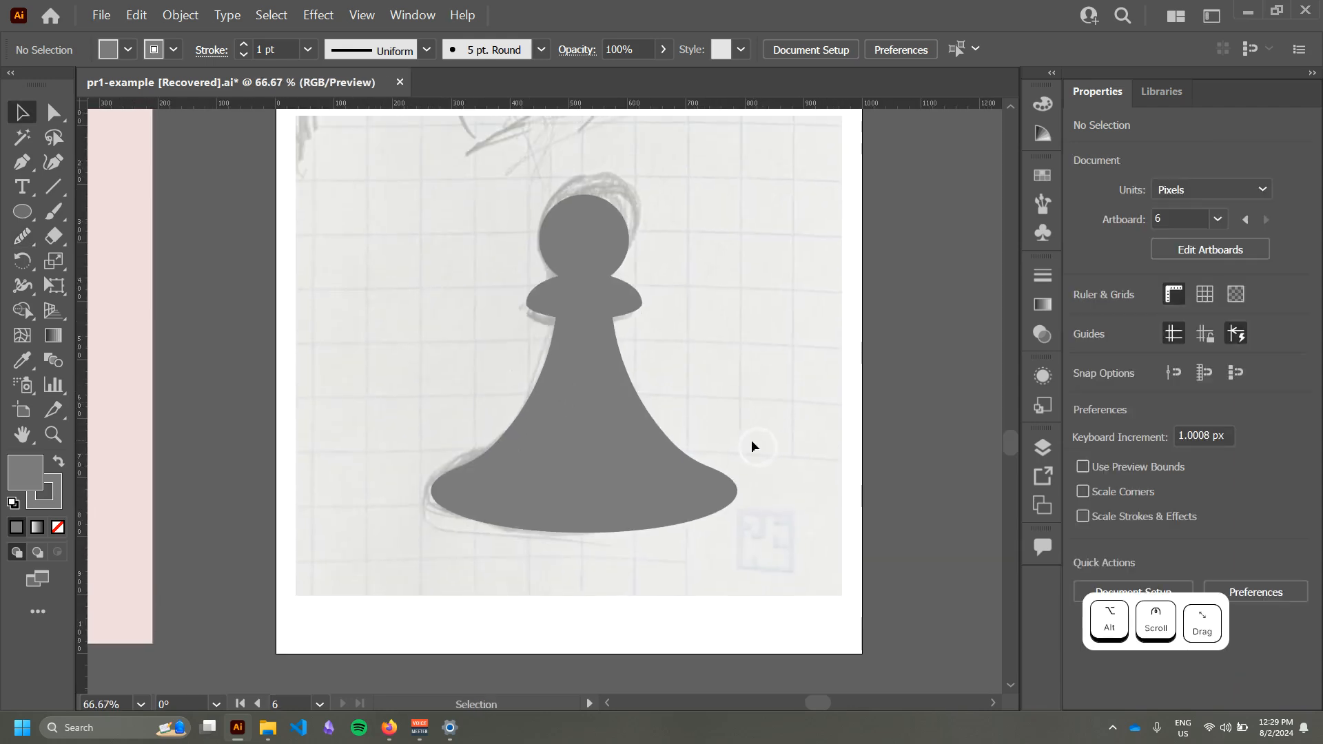
{"action": "scroll", "coordinate": [683, 366], "scroll_direction": "down", "scroll_amount": 1, "text": "alt"}
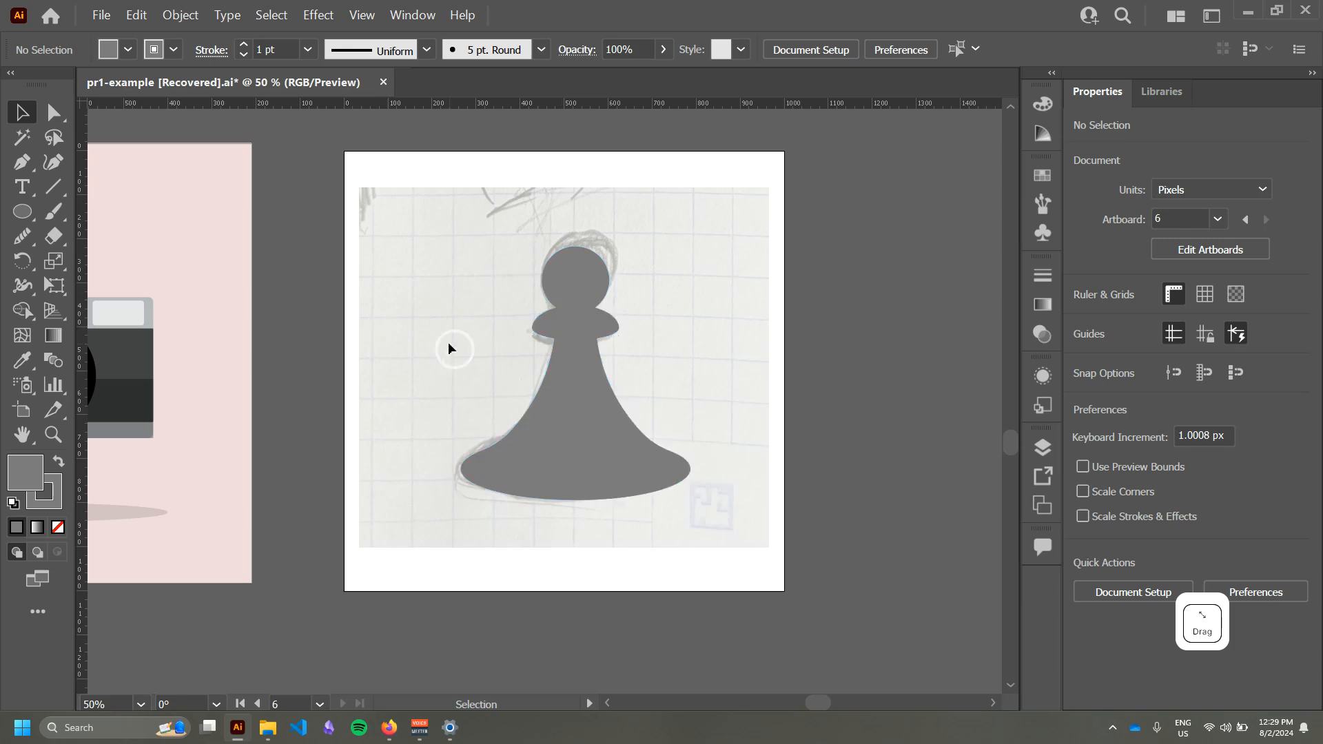
{"action": "left_click", "coordinate": [1042, 448]}
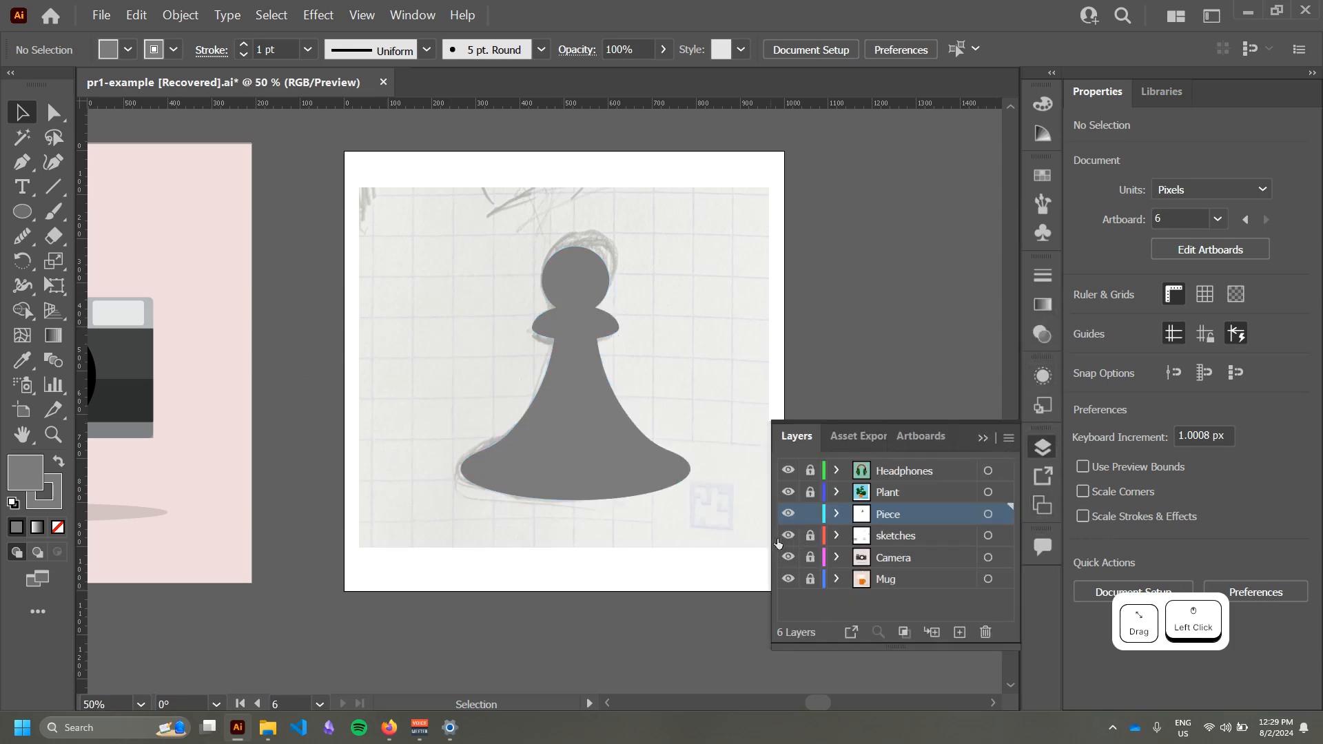
{"action": "left_click", "coordinate": [787, 535]}
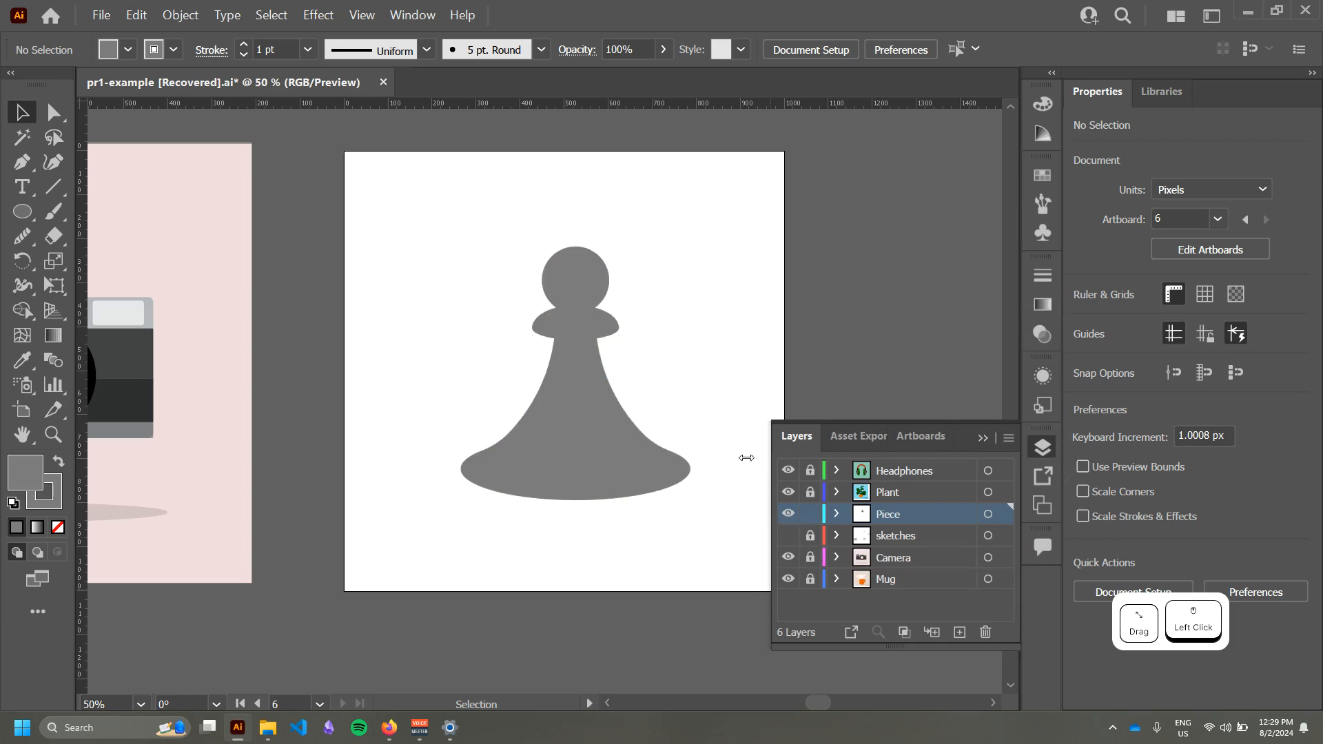
{"action": "scroll", "coordinate": [702, 372], "scroll_direction": "down", "scroll_amount": 1}
{"action": "scroll", "coordinate": [701, 378], "scroll_direction": "down", "scroll_amount": 1}
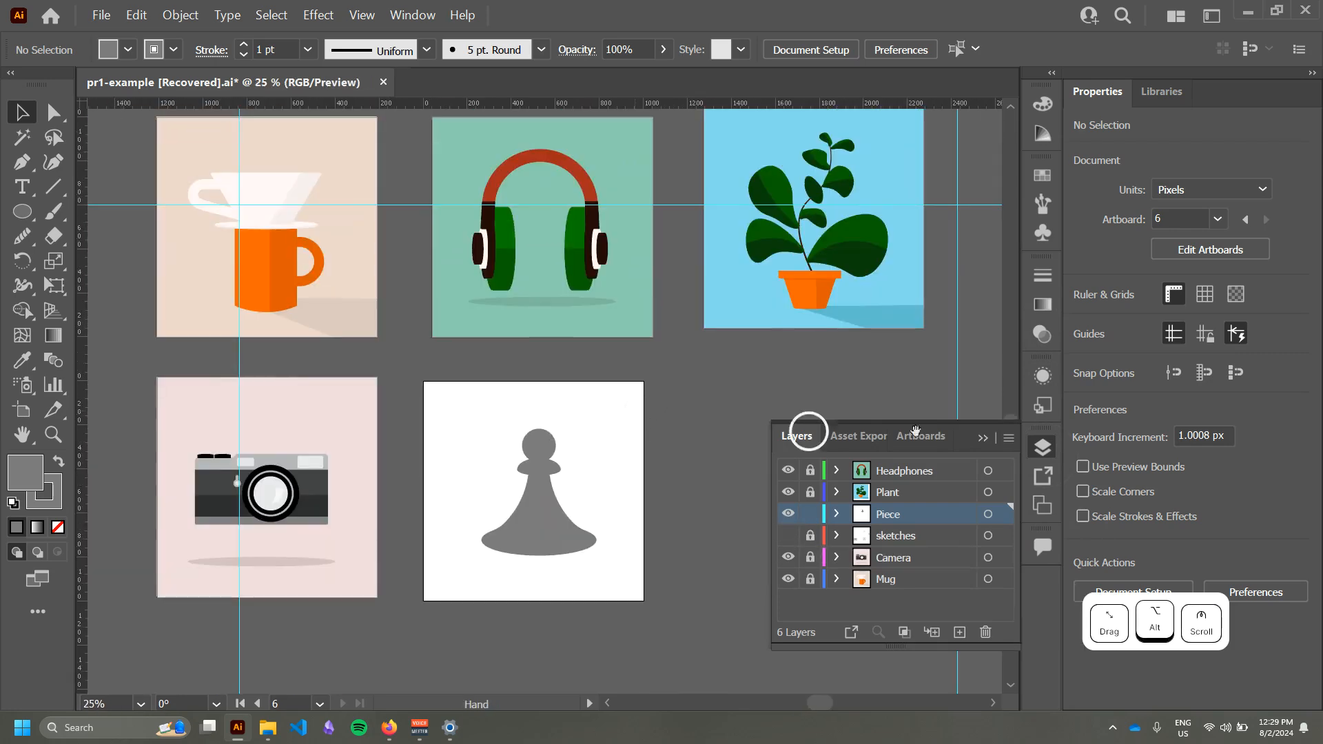
{"action": "left_click", "coordinate": [982, 440]}
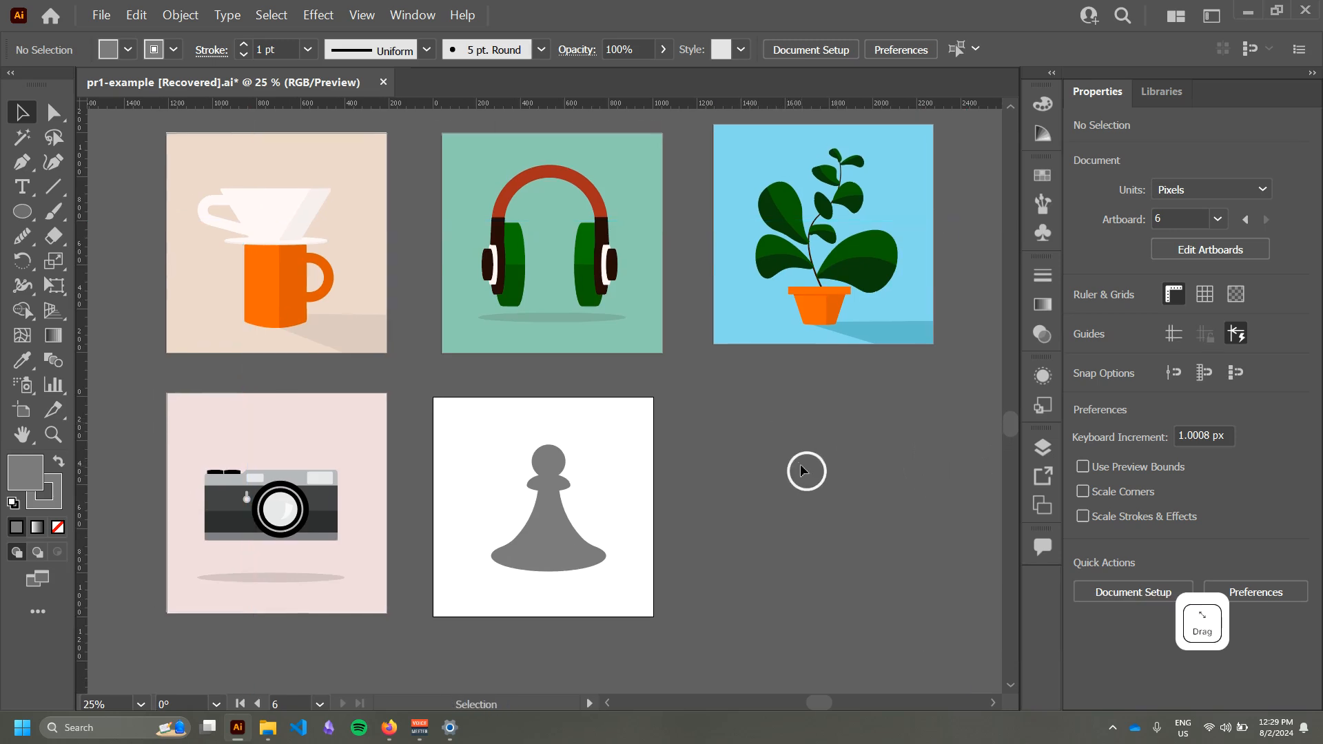
{"action": "left_click_drag", "start_coordinate": [806, 466], "coordinate": [825, 466]}
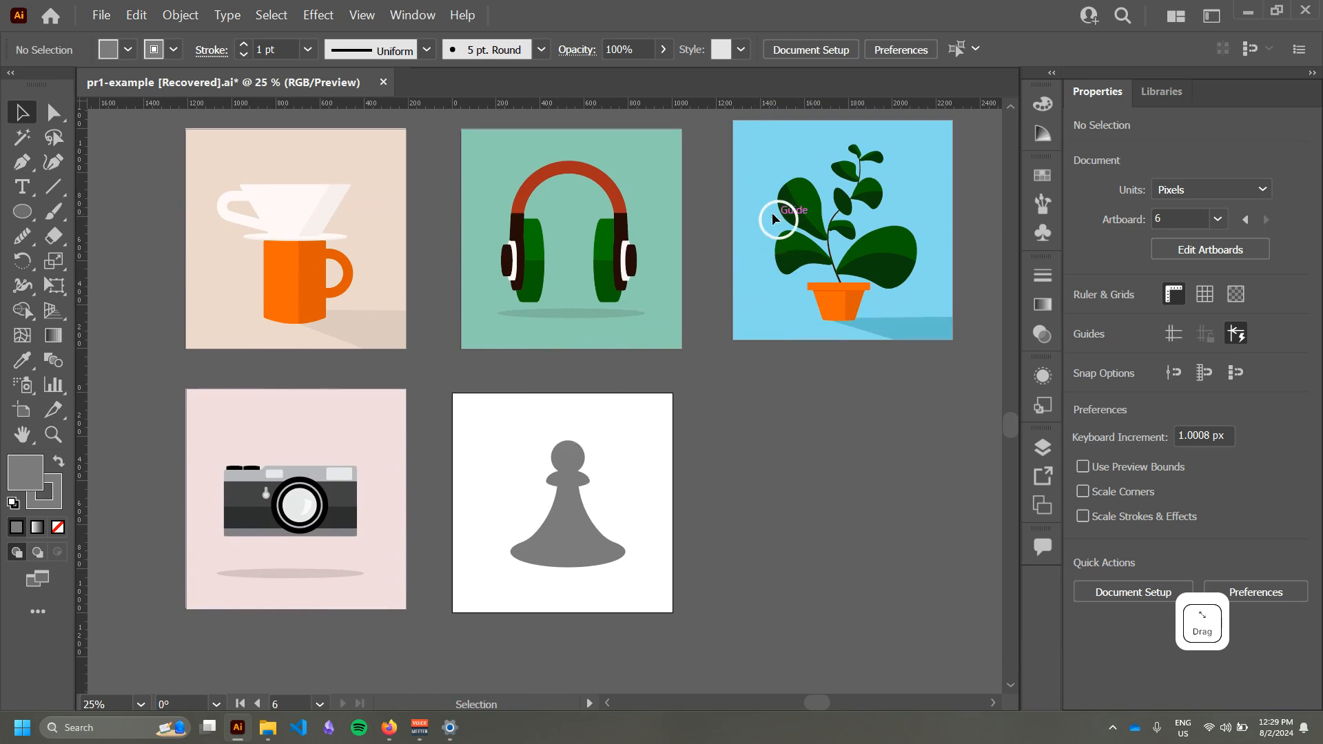
Step: Select the whole pawn artwork, open its fill color picker and set the hue to blue at 241°
{"action": "left_click", "coordinate": [527, 436]}
{"action": "left_click", "coordinate": [23, 117]}
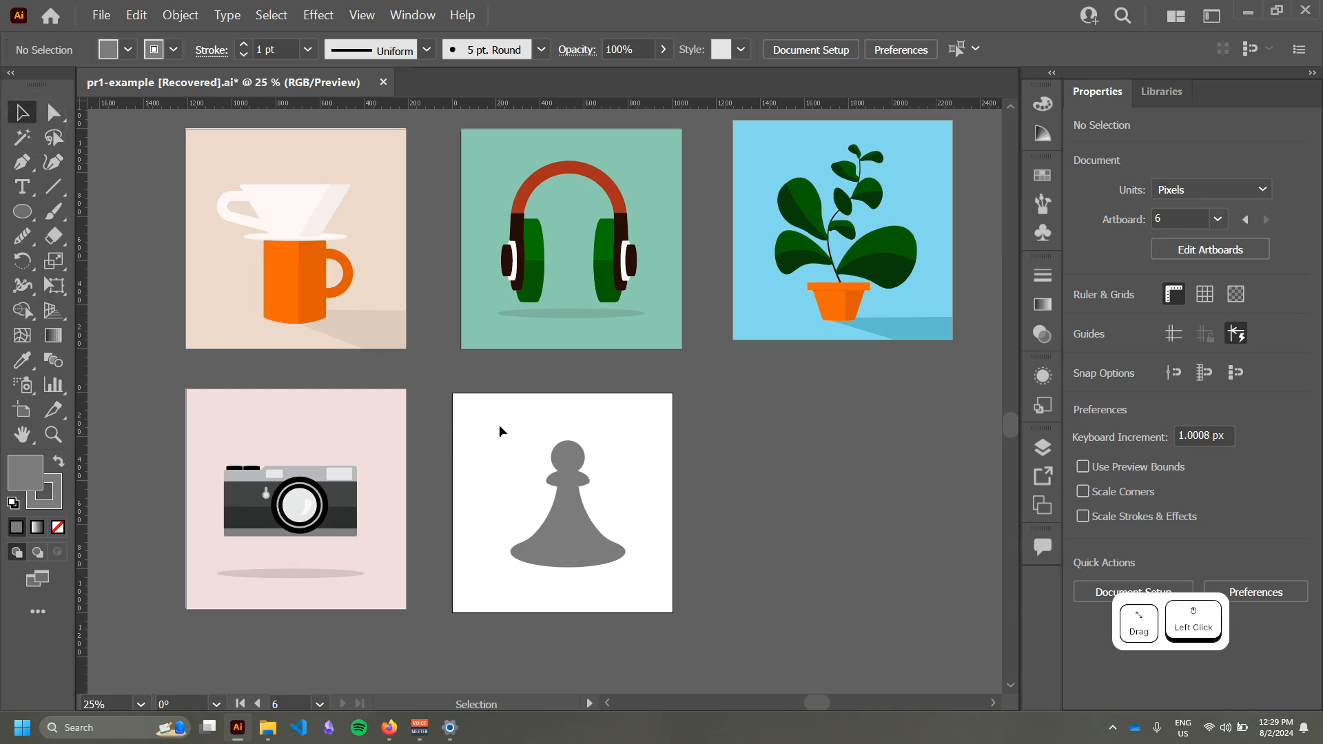
{"action": "left_click_drag", "start_coordinate": [491, 422], "coordinate": [669, 578]}
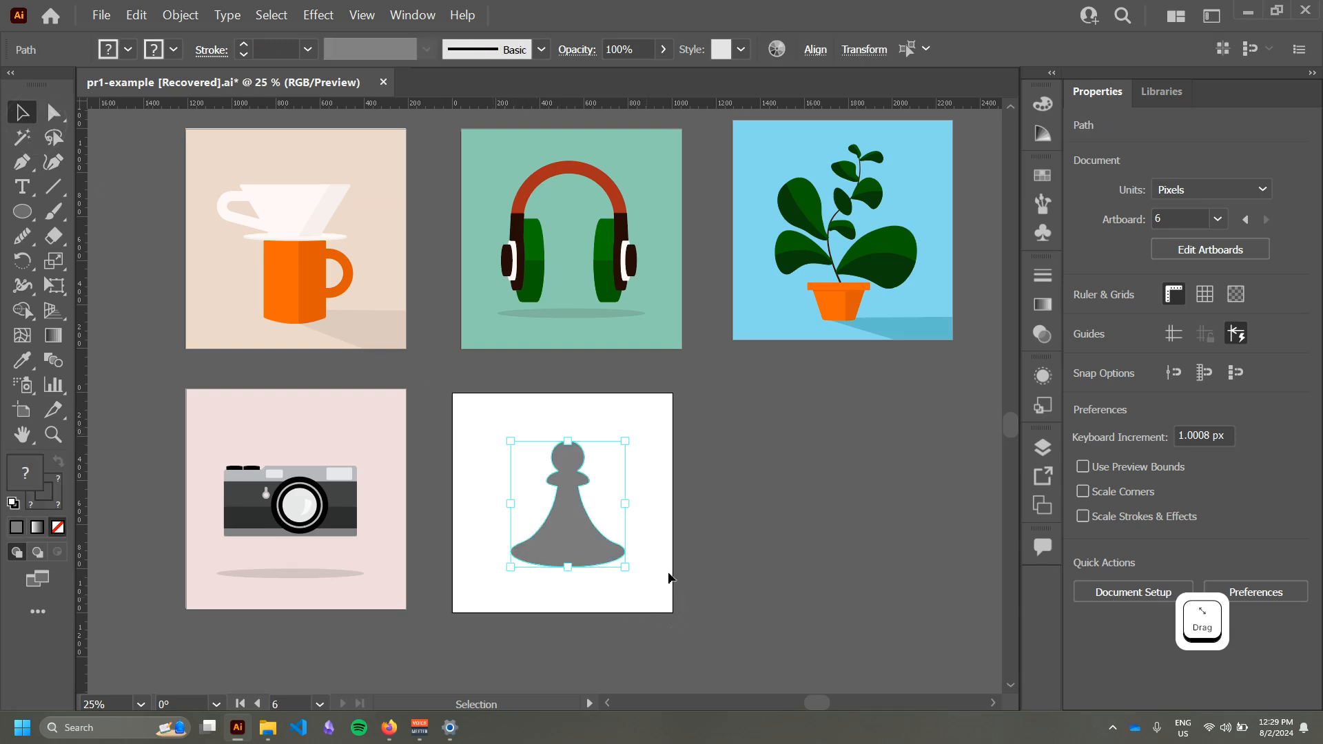
{"action": "double_click", "coordinate": [32, 474]}
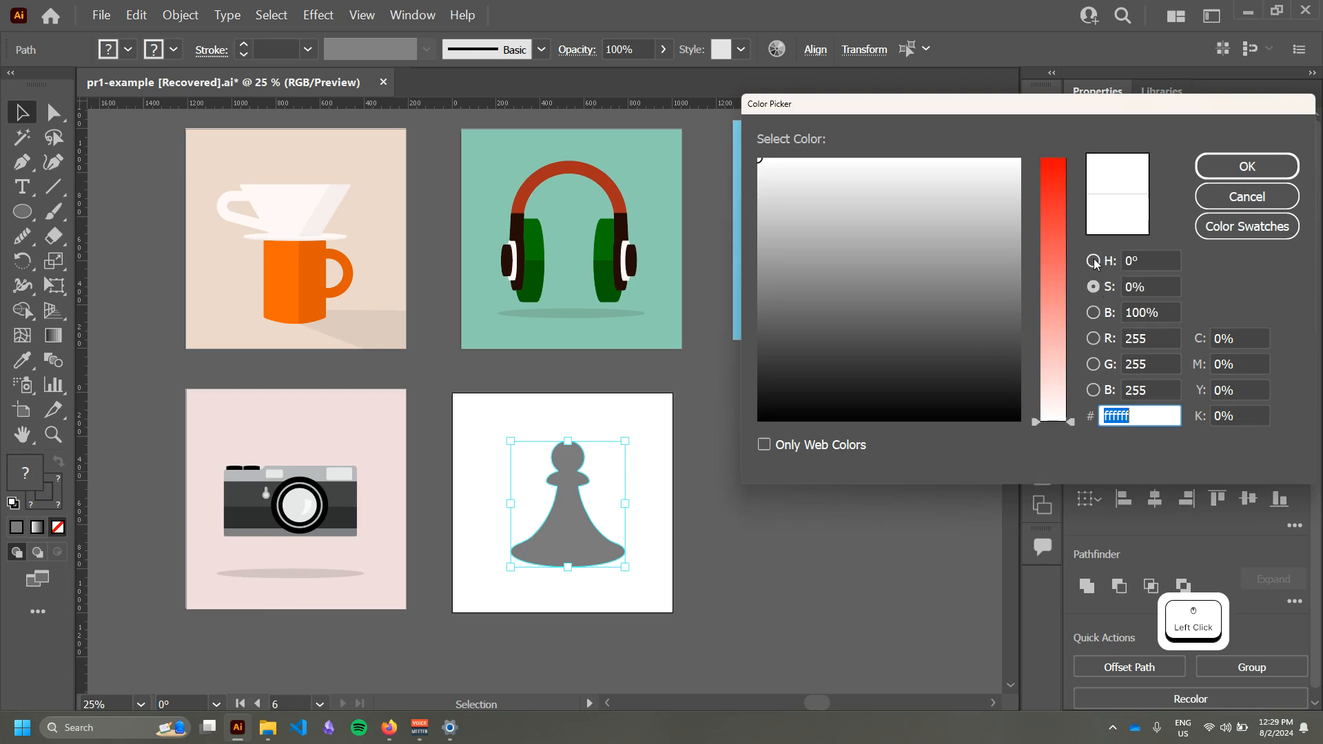
{"action": "left_click", "coordinate": [1093, 312]}
{"action": "left_click", "coordinate": [1093, 287]}
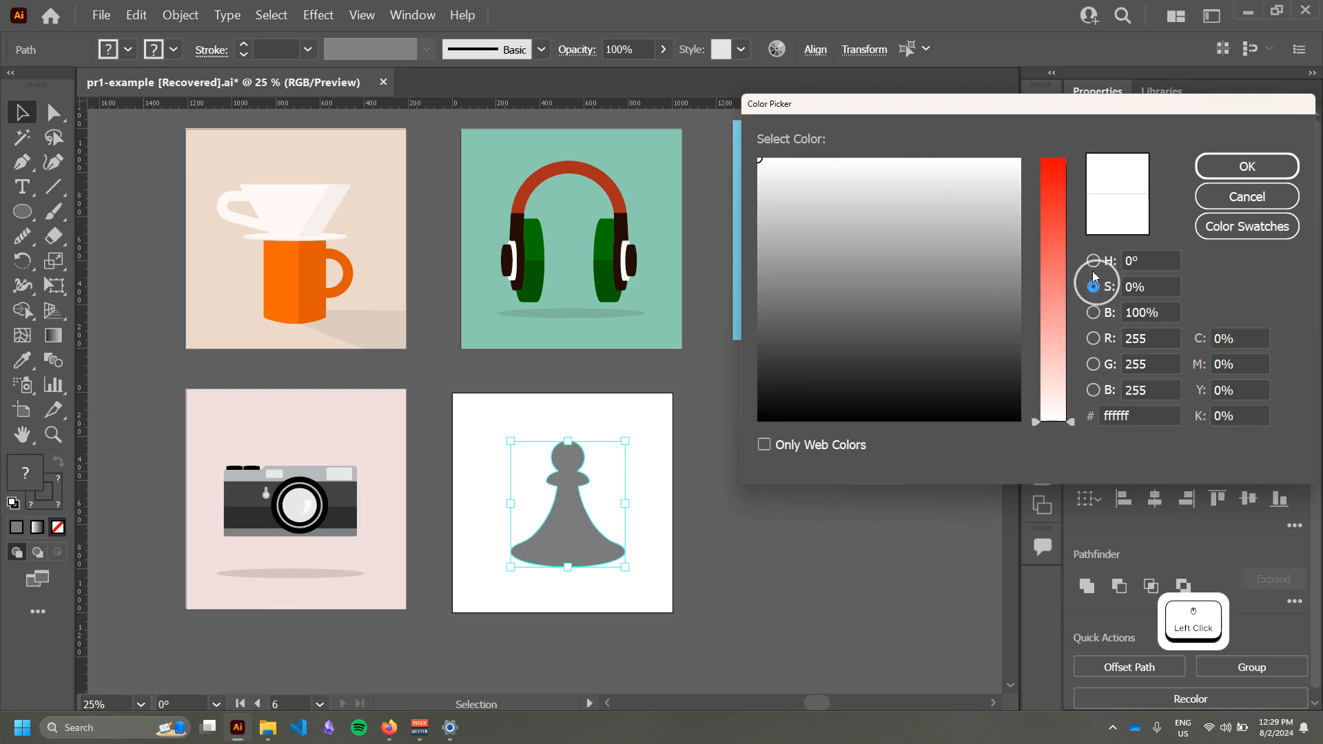
{"action": "left_click", "coordinate": [1093, 262]}
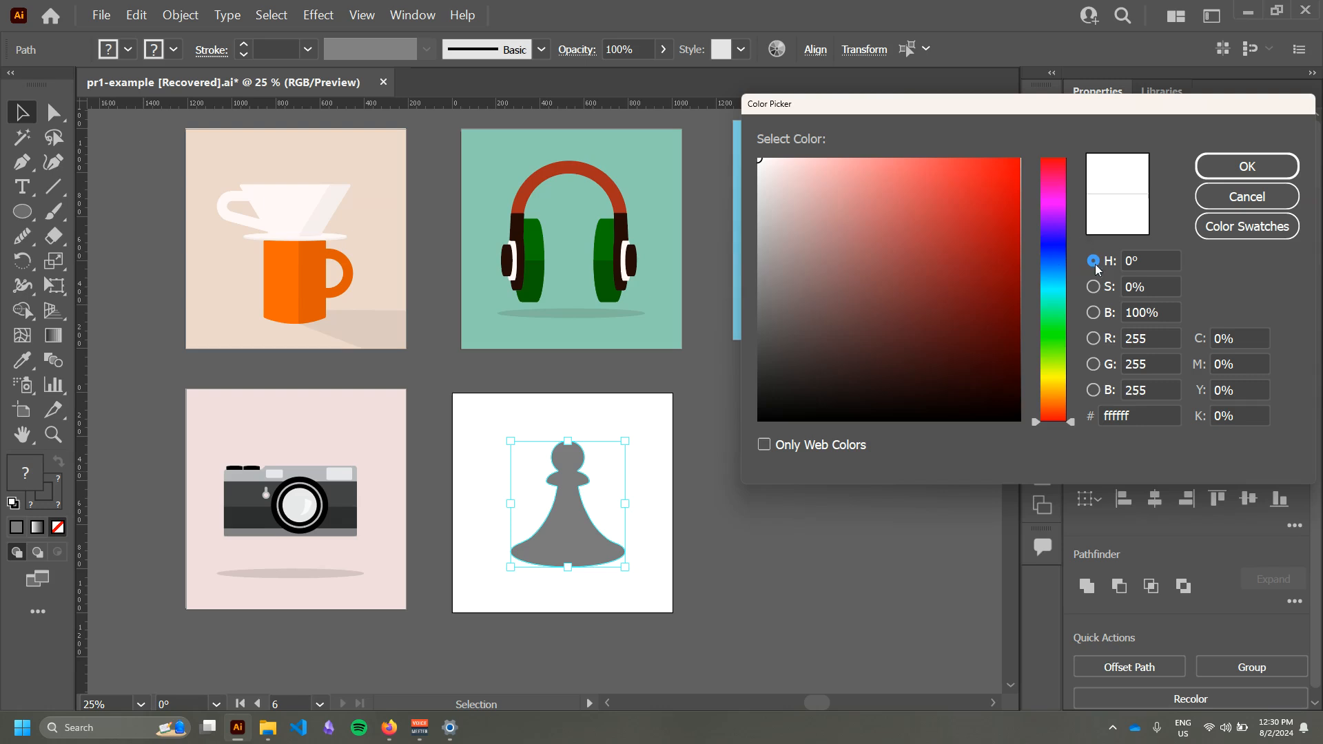
{"action": "left_click_drag", "start_coordinate": [1051, 182], "coordinate": [1058, 247]}
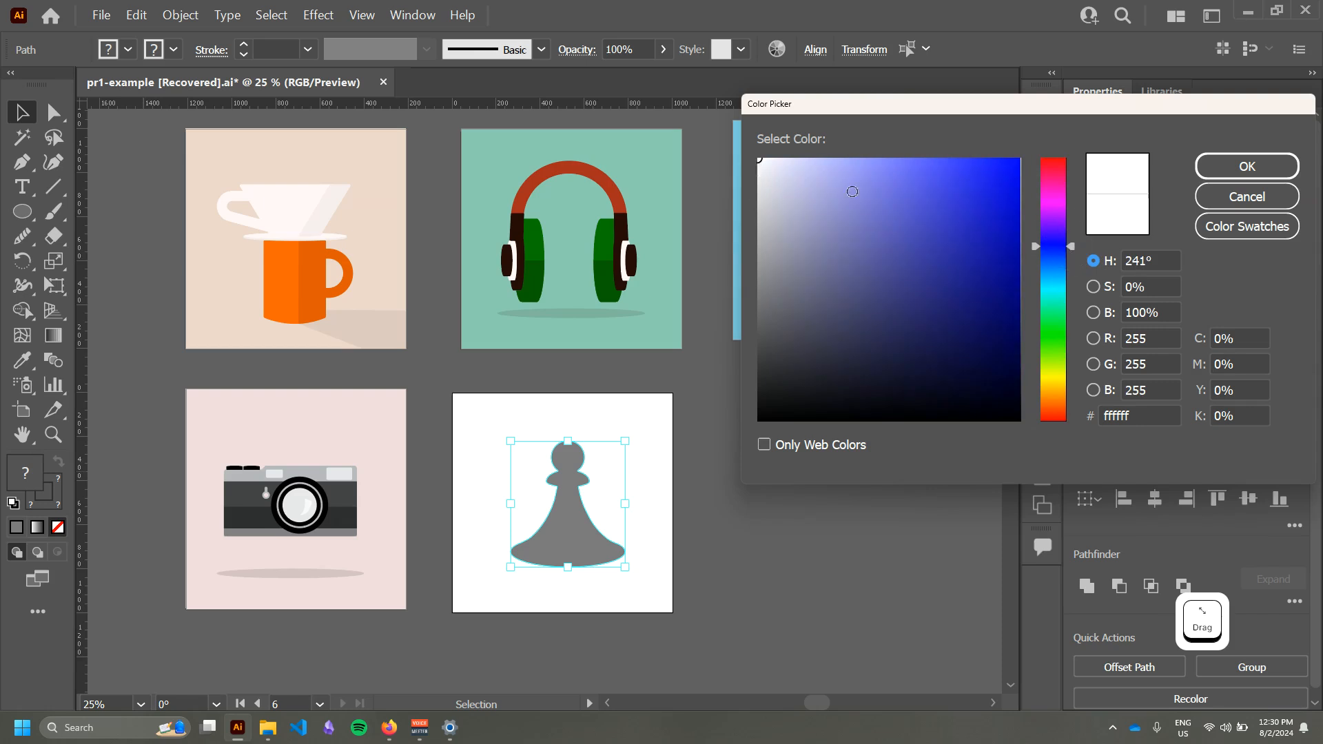
Step: Set the pawn's fill to 77% saturation and 61% brightness (#24249b) and apply the color
{"action": "left_click", "coordinate": [1093, 287]}
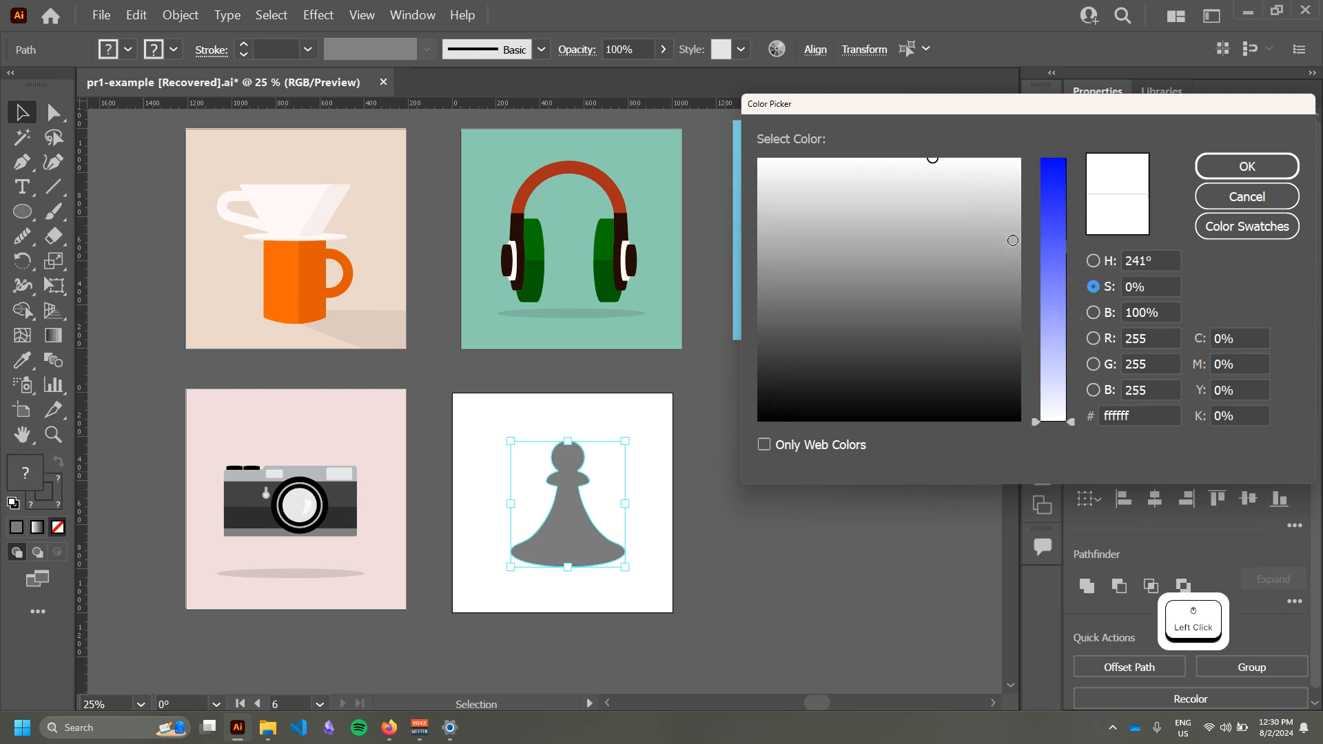
{"action": "left_click_drag", "start_coordinate": [1072, 431], "coordinate": [1027, 268]}
{"action": "left_click", "coordinate": [1093, 314]}
{"action": "left_click", "coordinate": [1093, 287]}
{"action": "left_click", "coordinate": [1093, 312]}
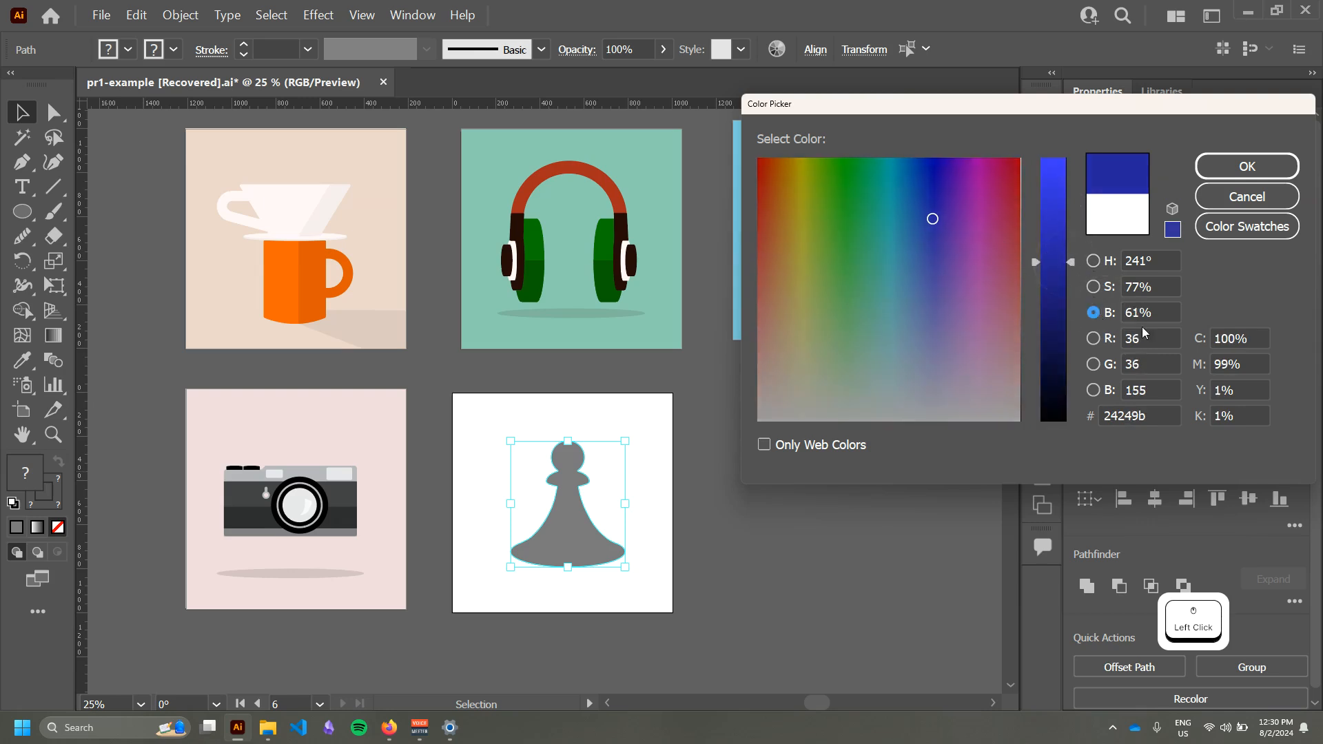
{"action": "left_click", "coordinate": [1094, 261]}
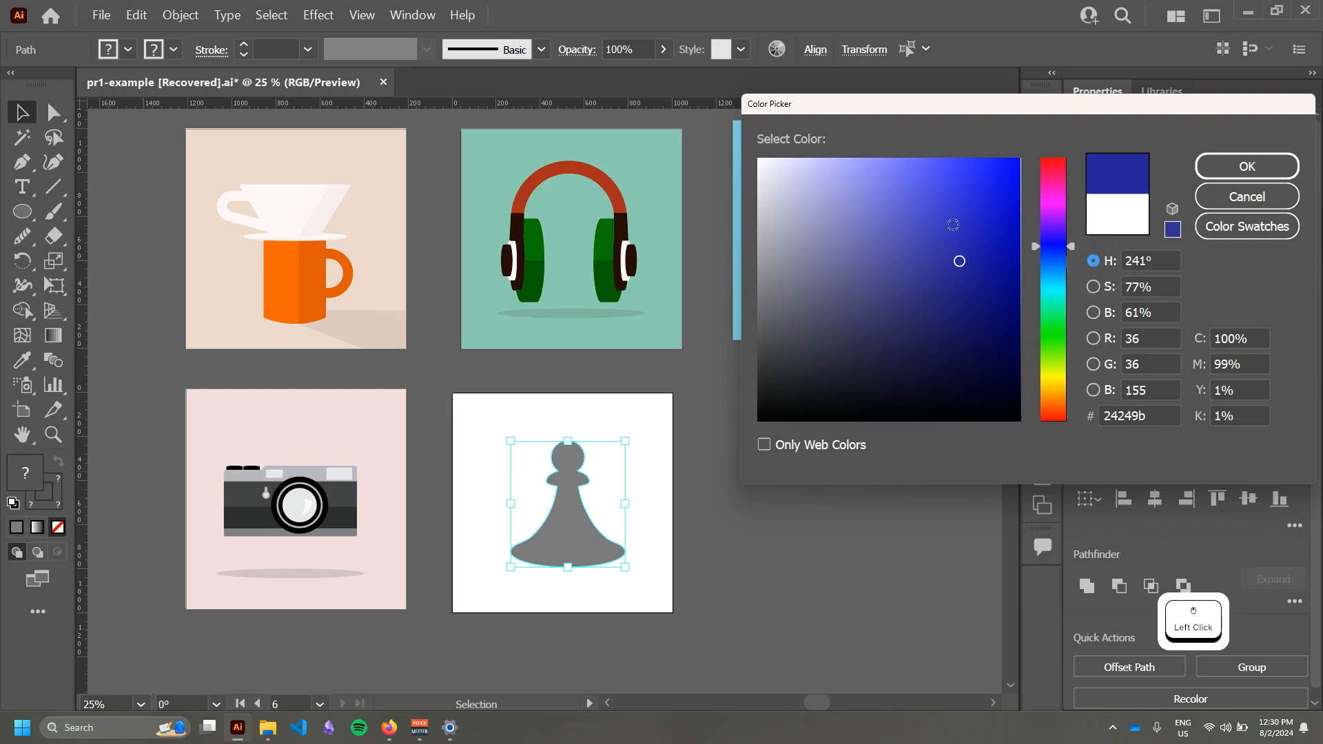
{"action": "left_click", "coordinate": [1093, 286]}
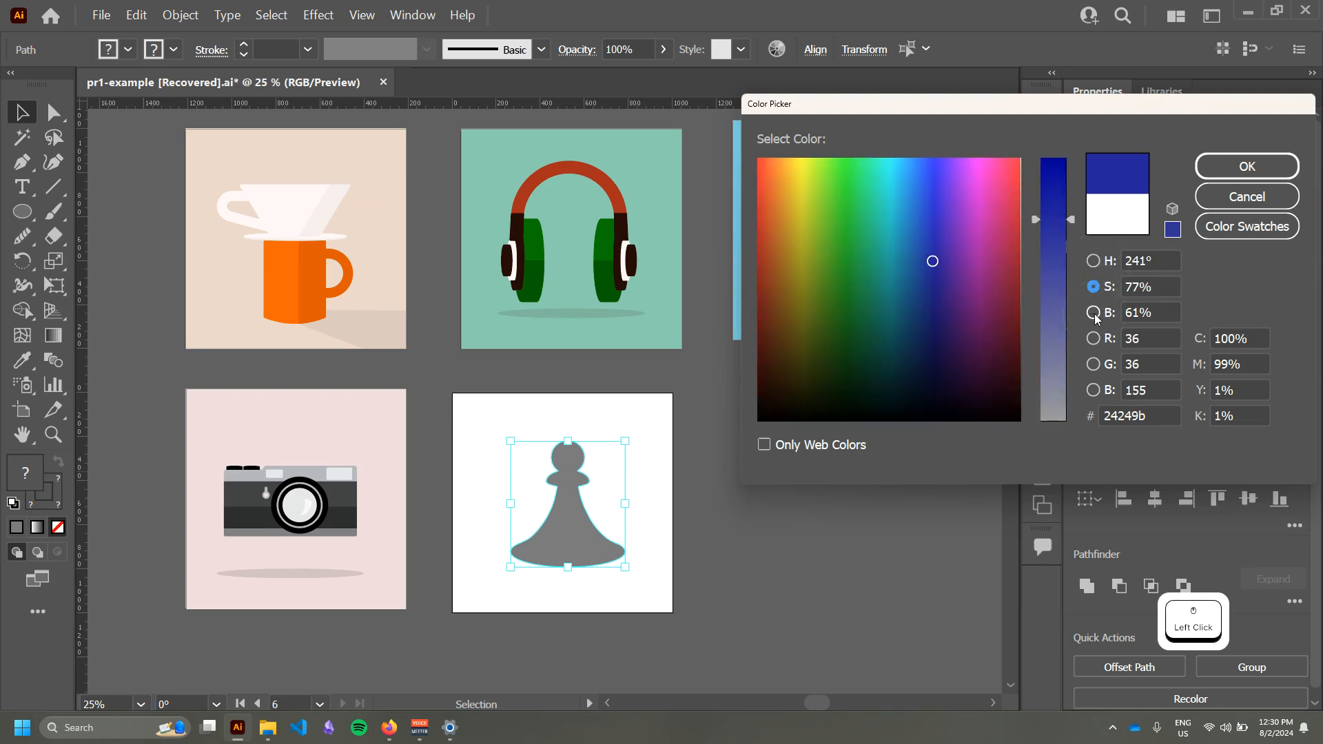
{"action": "left_click", "coordinate": [1093, 312]}
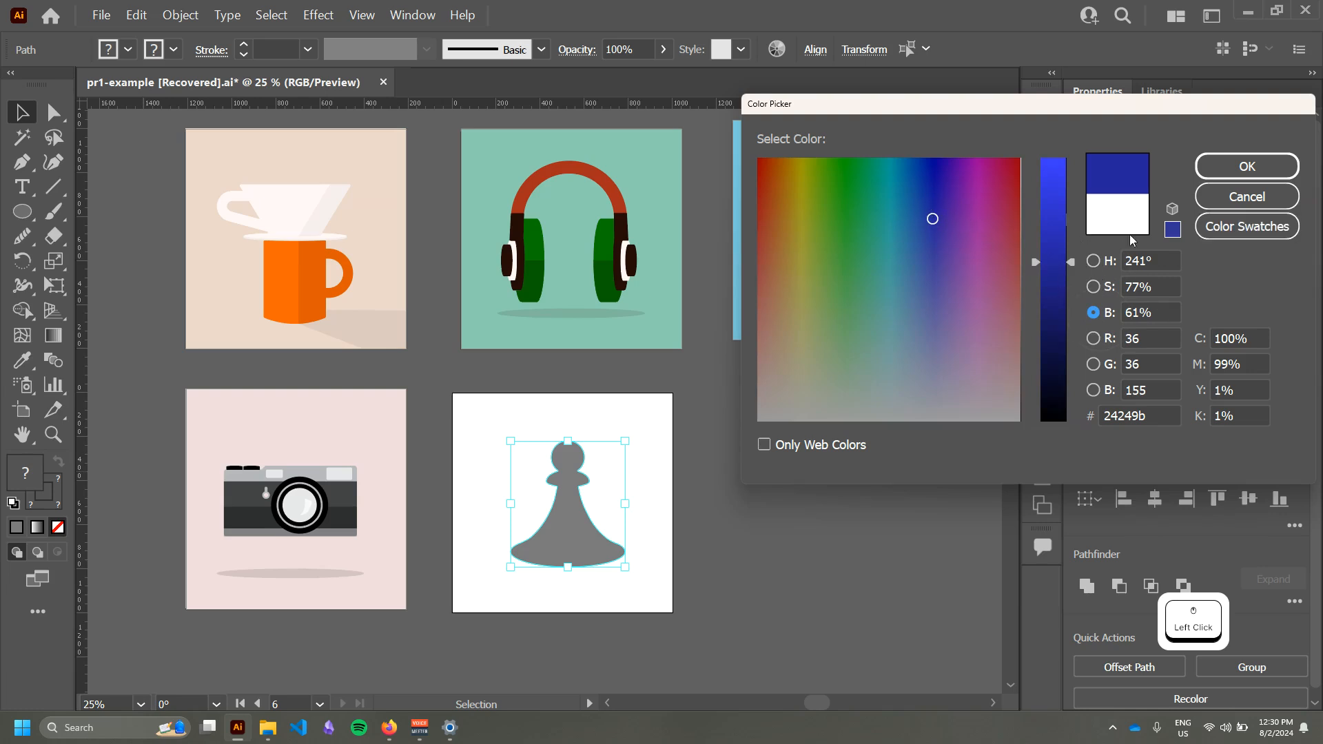
{"action": "left_click", "coordinate": [1248, 171]}
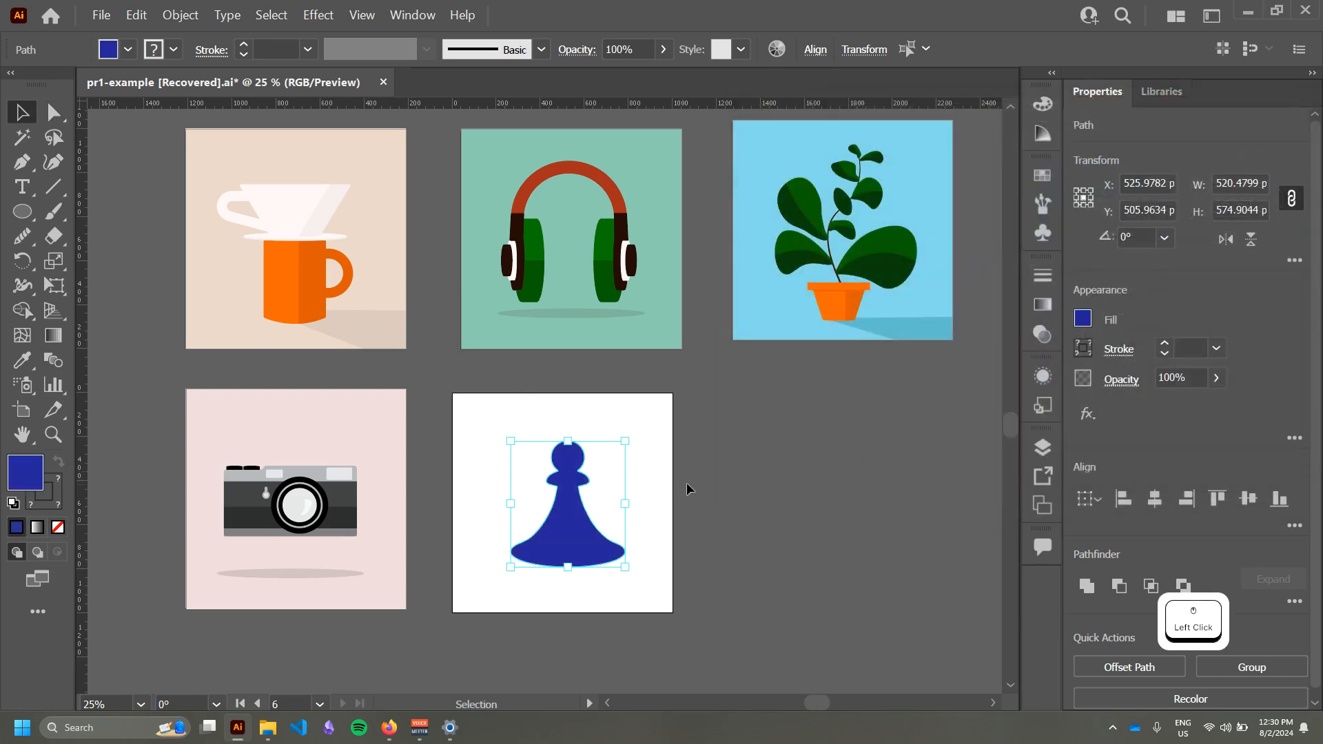
Step: Remove the stroke from the blue pawn shape, then deselect it
{"action": "left_click", "coordinate": [687, 489]}
{"action": "left_click_drag", "start_coordinate": [738, 466], "coordinate": [718, 435]}
{"action": "scroll", "coordinate": [730, 455], "scroll_direction": "up", "scroll_amount": 2, "text": "alt"}
{"action": "scroll", "coordinate": [772, 445], "scroll_direction": "down", "scroll_amount": 1, "text": "alt"}
{"action": "scroll", "coordinate": [716, 424], "scroll_direction": "up", "scroll_amount": 1, "text": "alt"}
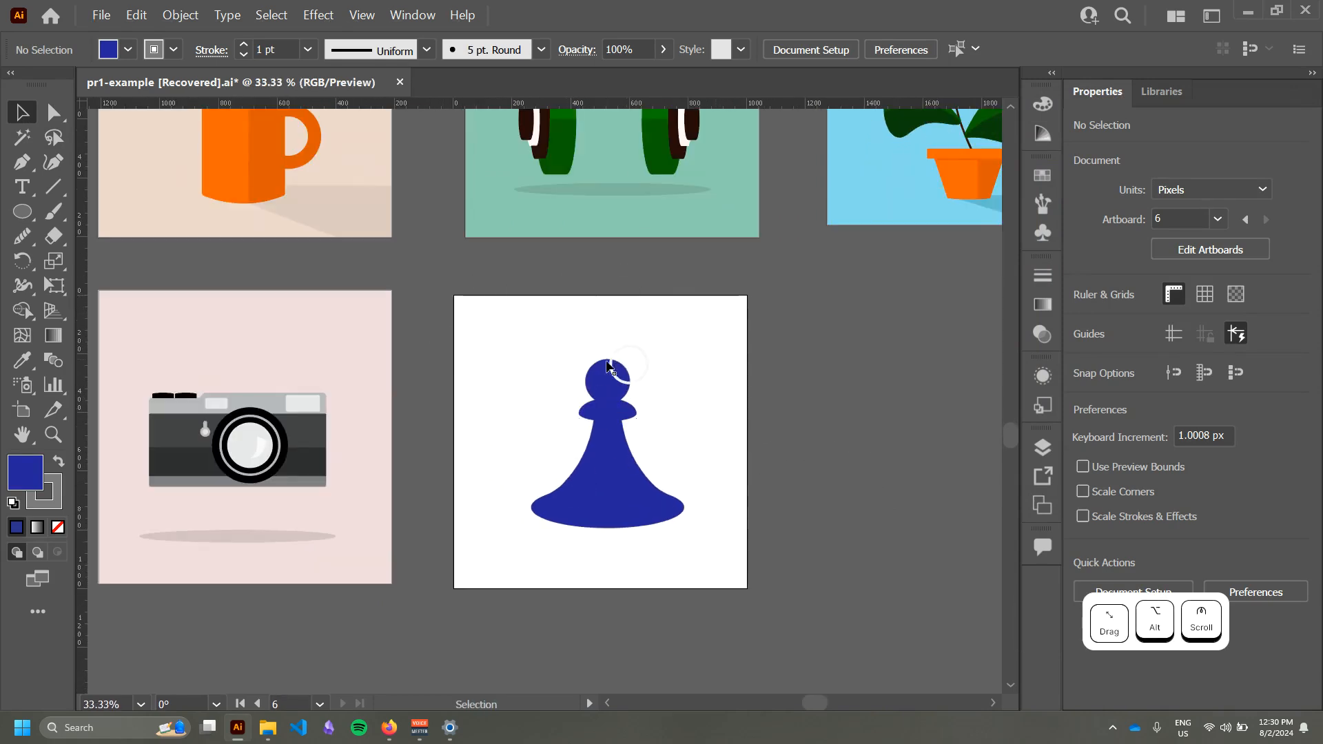
{"action": "left_click", "coordinate": [614, 451]}
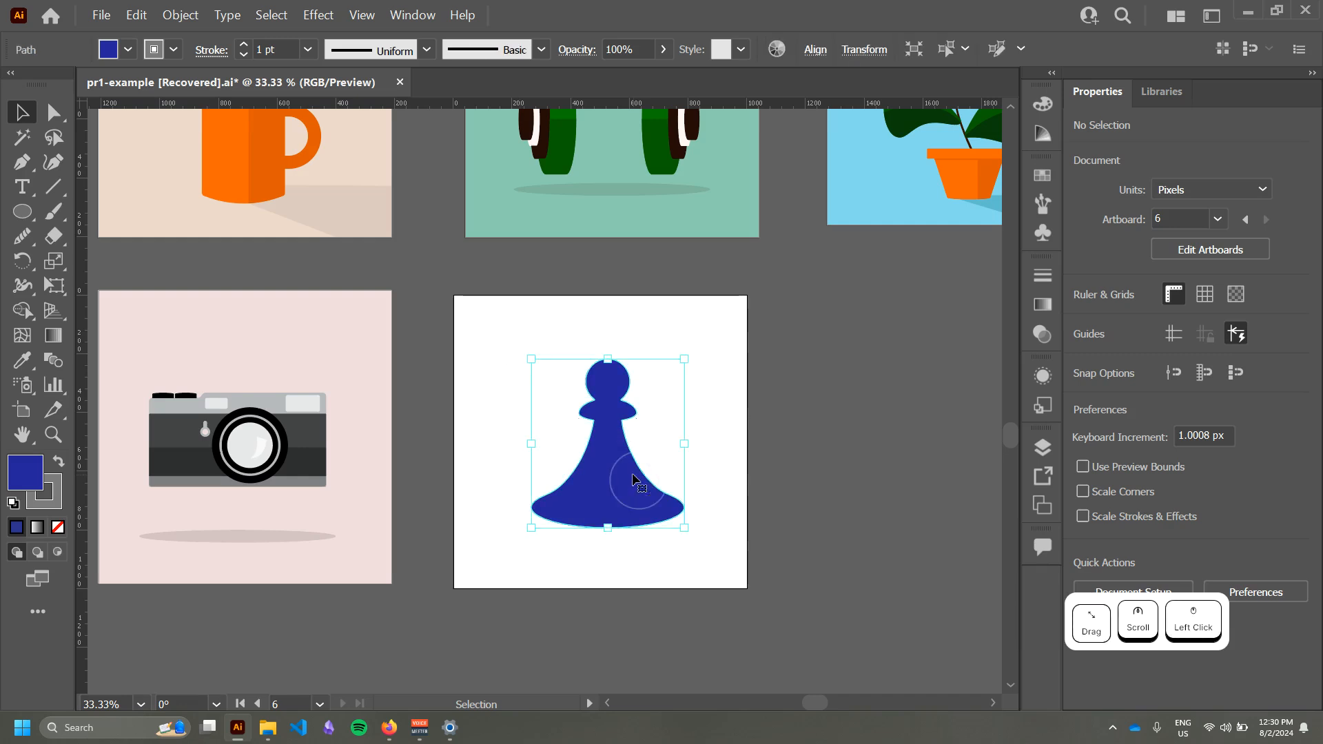
{"action": "key", "text": "x"}
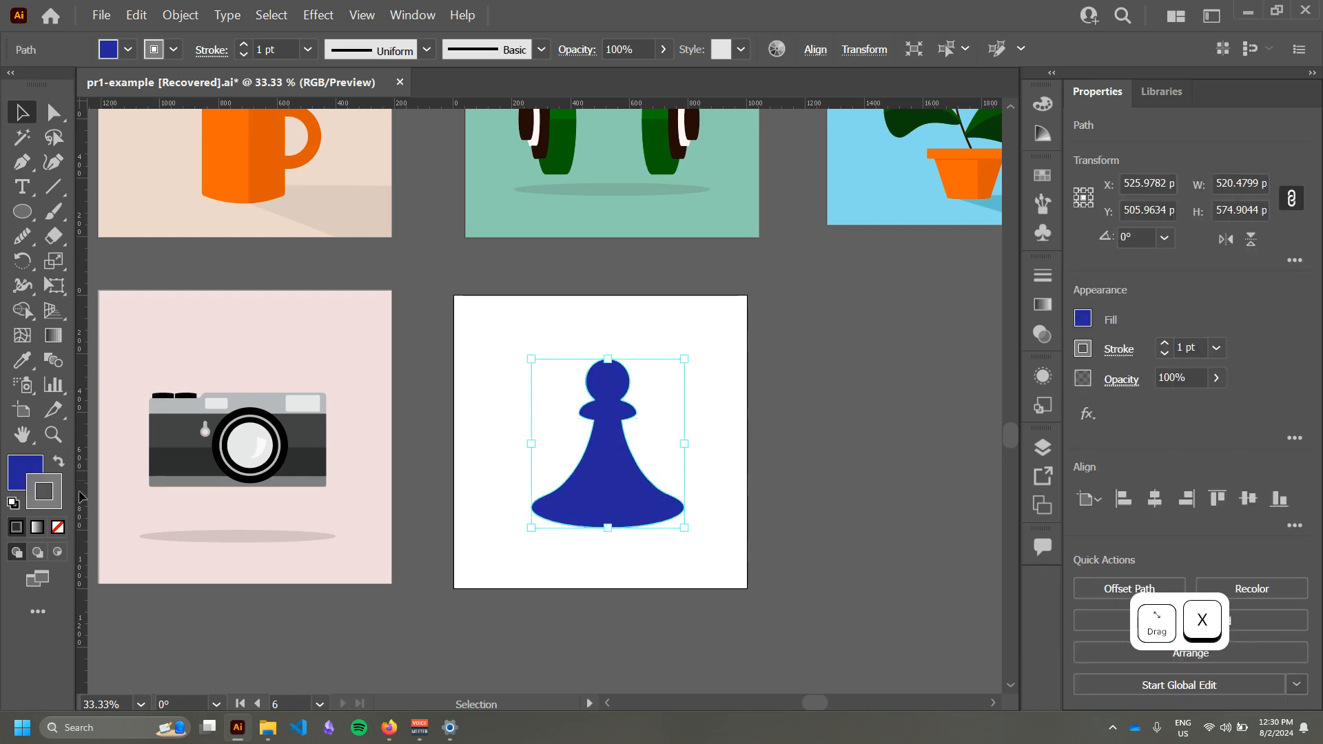
{"action": "left_click", "coordinate": [59, 529]}
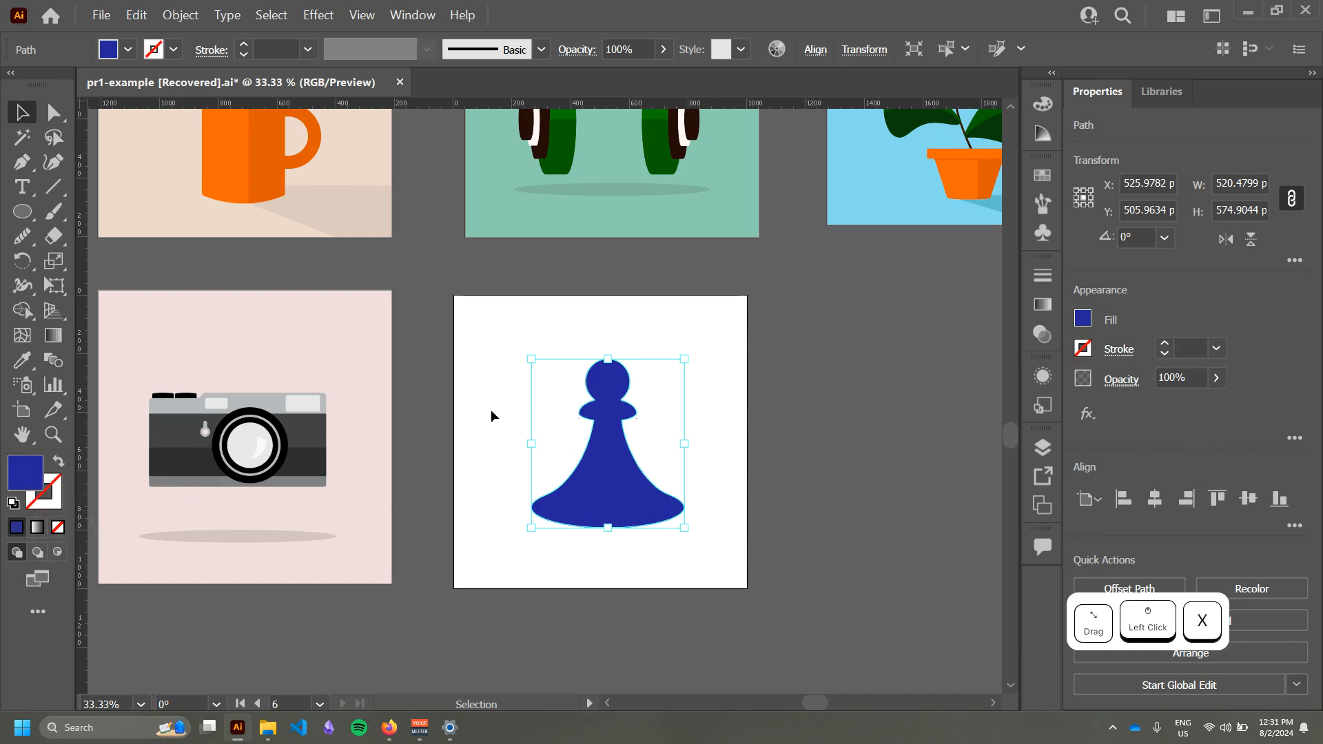
{"action": "left_click", "coordinate": [854, 364]}
Step: Draw a 1000 by 1000 px rectangle covering the pawn's artboard and send it to the back
{"action": "left_click_drag", "start_coordinate": [806, 350], "coordinate": [753, 360]}
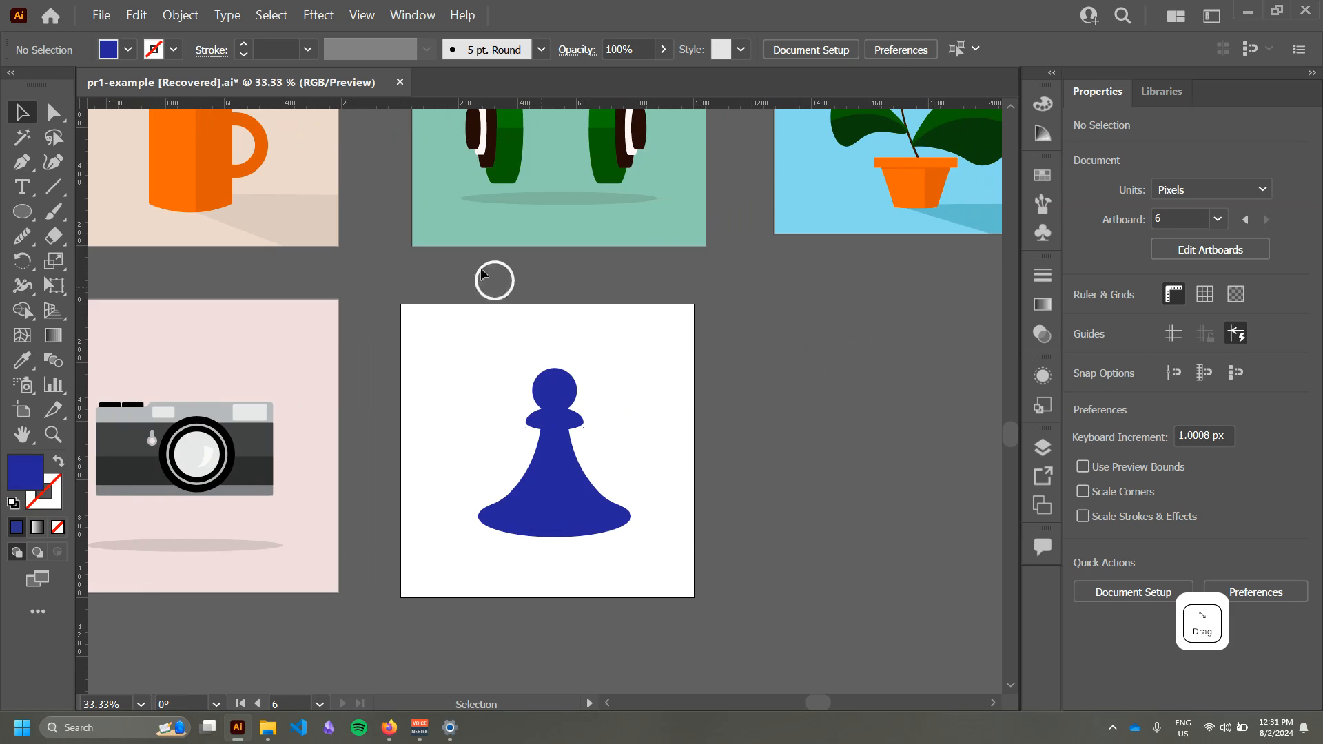
{"action": "left_click_drag", "start_coordinate": [715, 307], "coordinate": [685, 369]}
{"action": "scroll", "coordinate": [711, 335], "scroll_direction": "down", "scroll_amount": 1, "text": "alt"}
{"action": "left_click", "coordinate": [488, 359]}
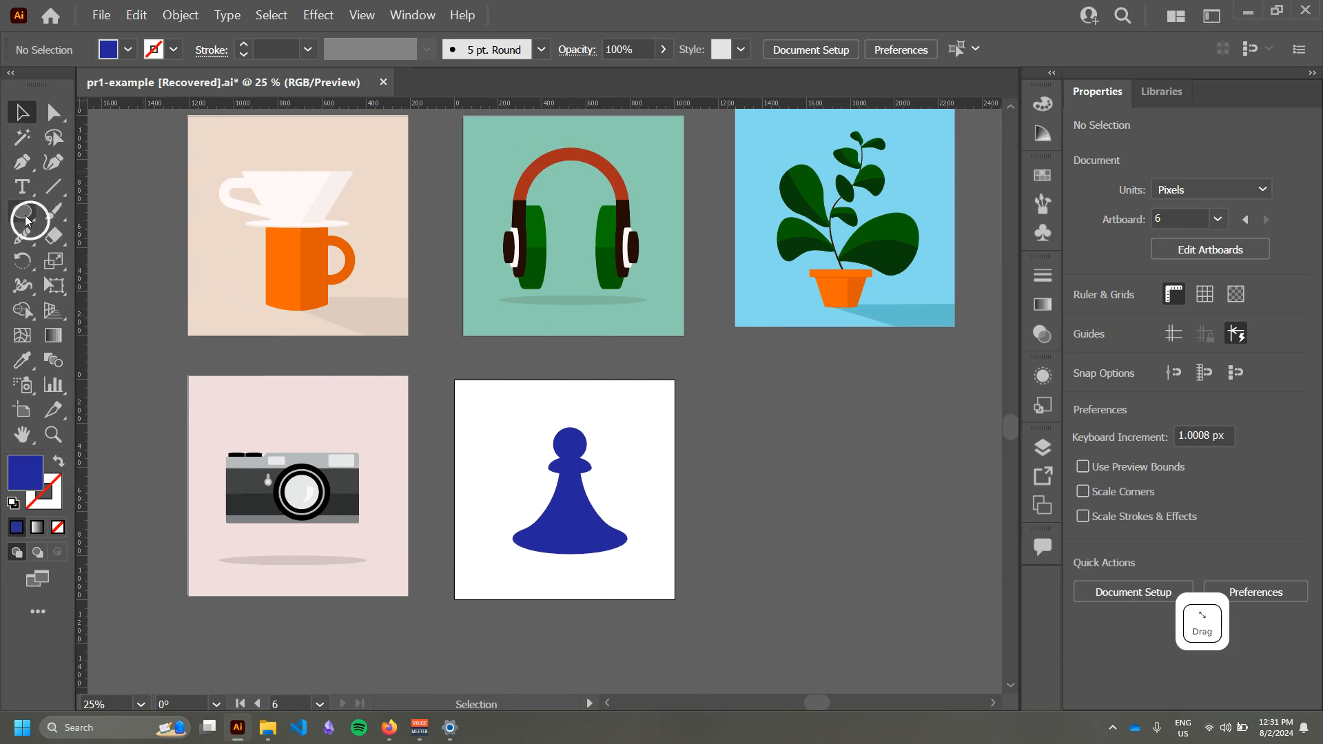
{"action": "left_click_drag", "start_coordinate": [23, 212], "coordinate": [144, 218]}
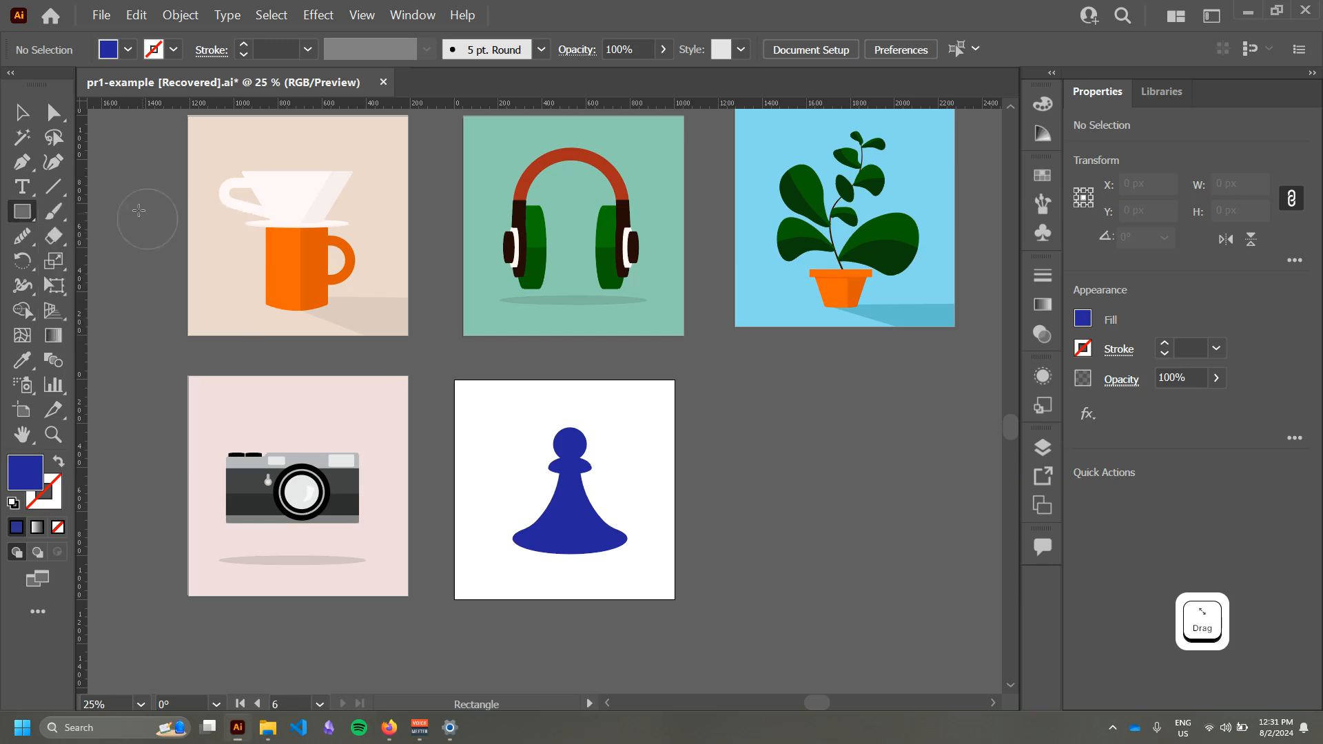
{"action": "left_click_drag", "start_coordinate": [453, 378], "coordinate": [675, 598]}
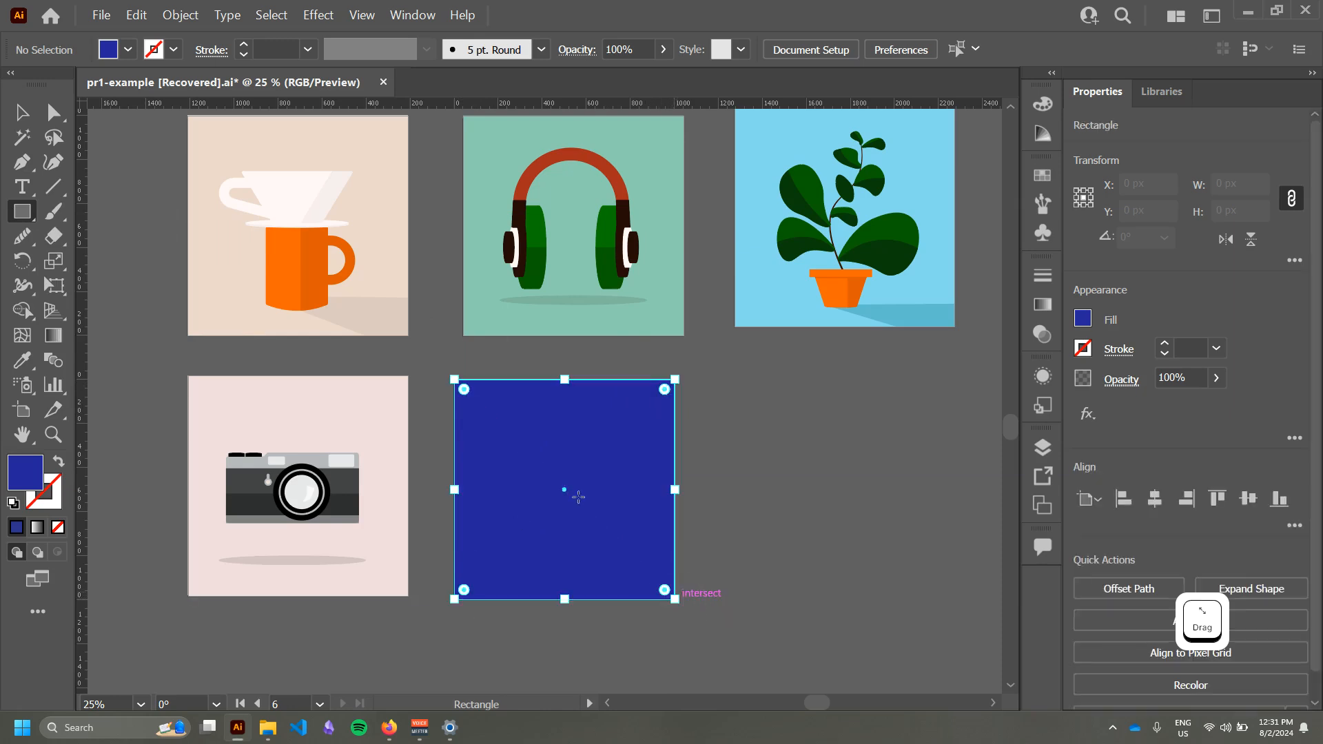
{"action": "key", "text": "ctrl+shift+bracketleft"}
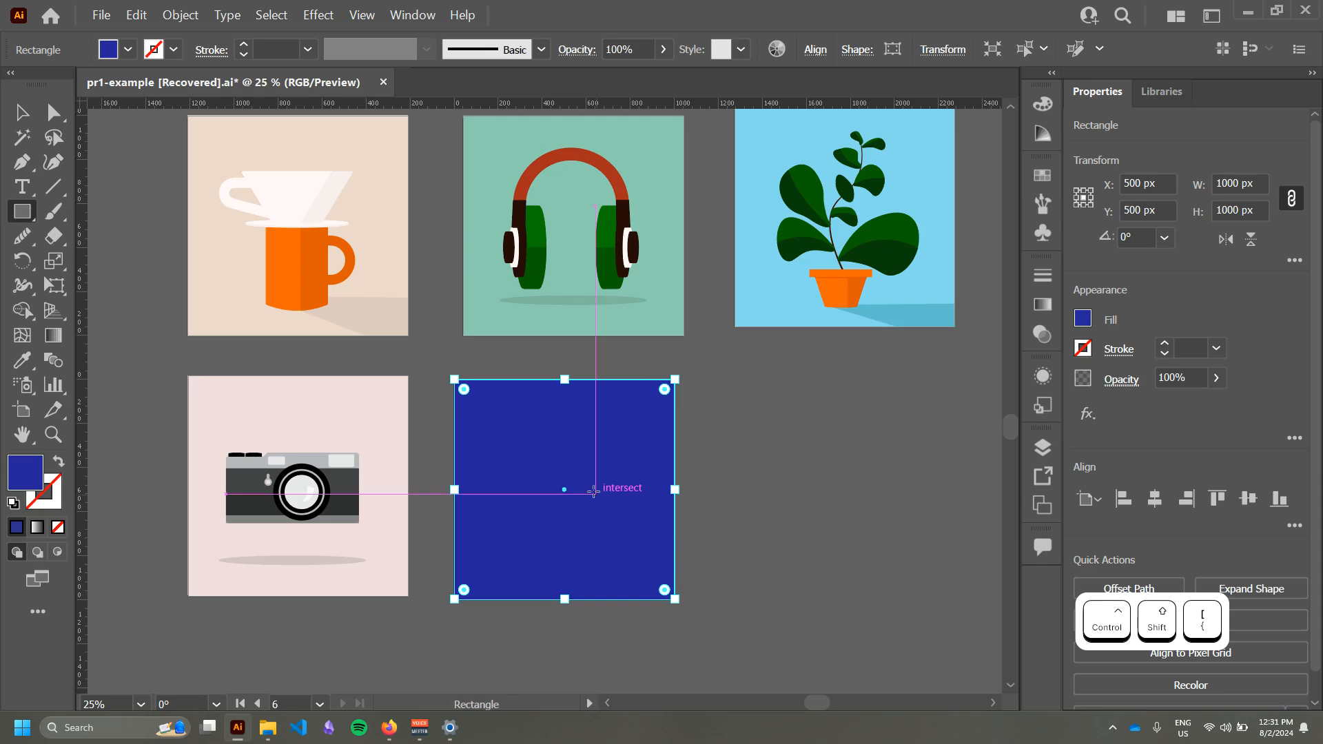
{"action": "key", "text": "v"}
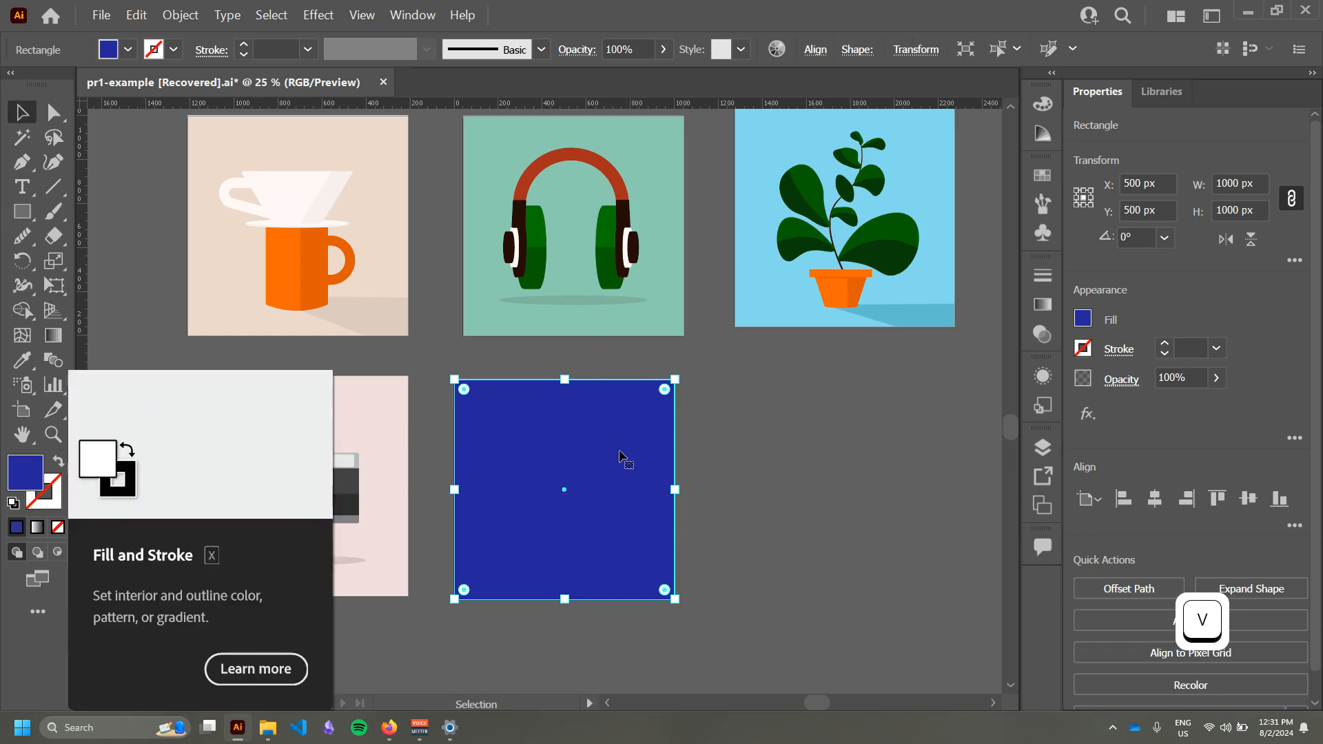
Step: Recolor the background rectangle to a pale lavender with 6% saturation and 96% brightness (#e6e6f4)
{"action": "left_click", "coordinate": [36, 483]}
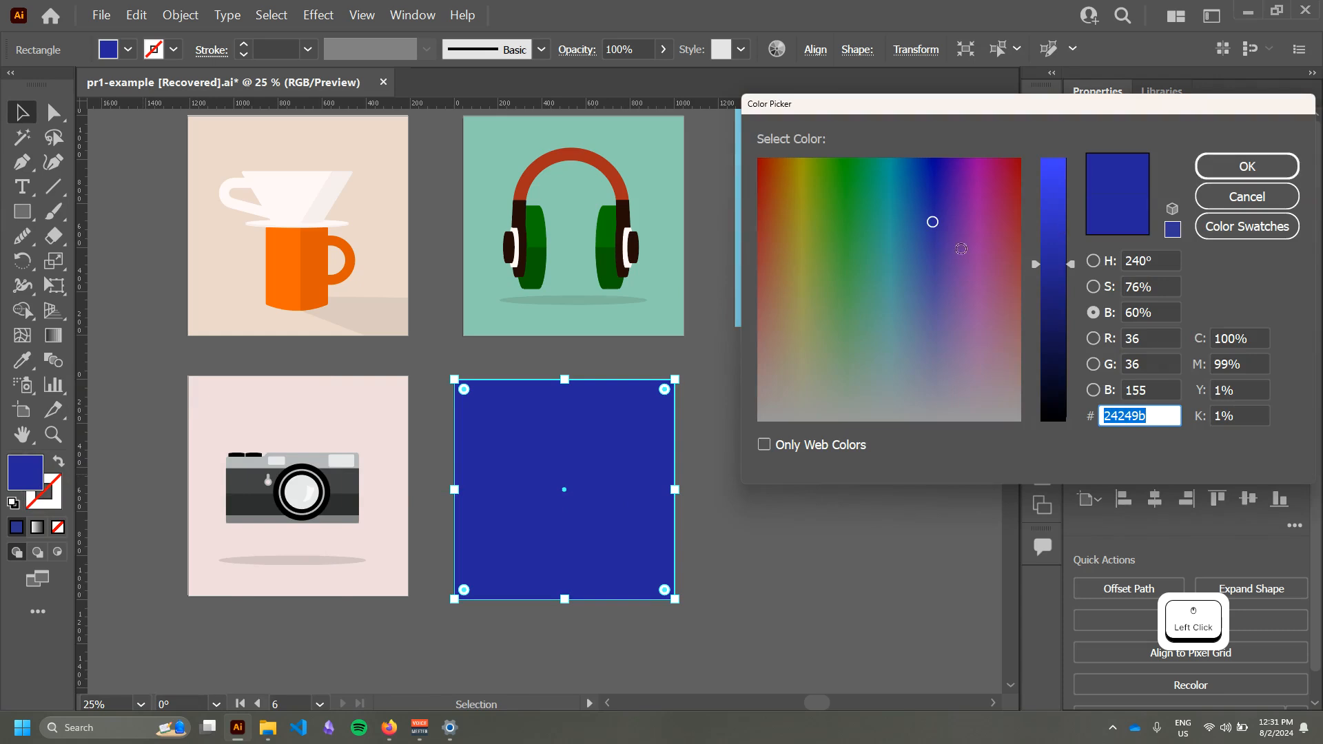
{"action": "left_click", "coordinate": [1094, 287]}
{"action": "left_click_drag", "start_coordinate": [1054, 206], "coordinate": [1066, 412]}
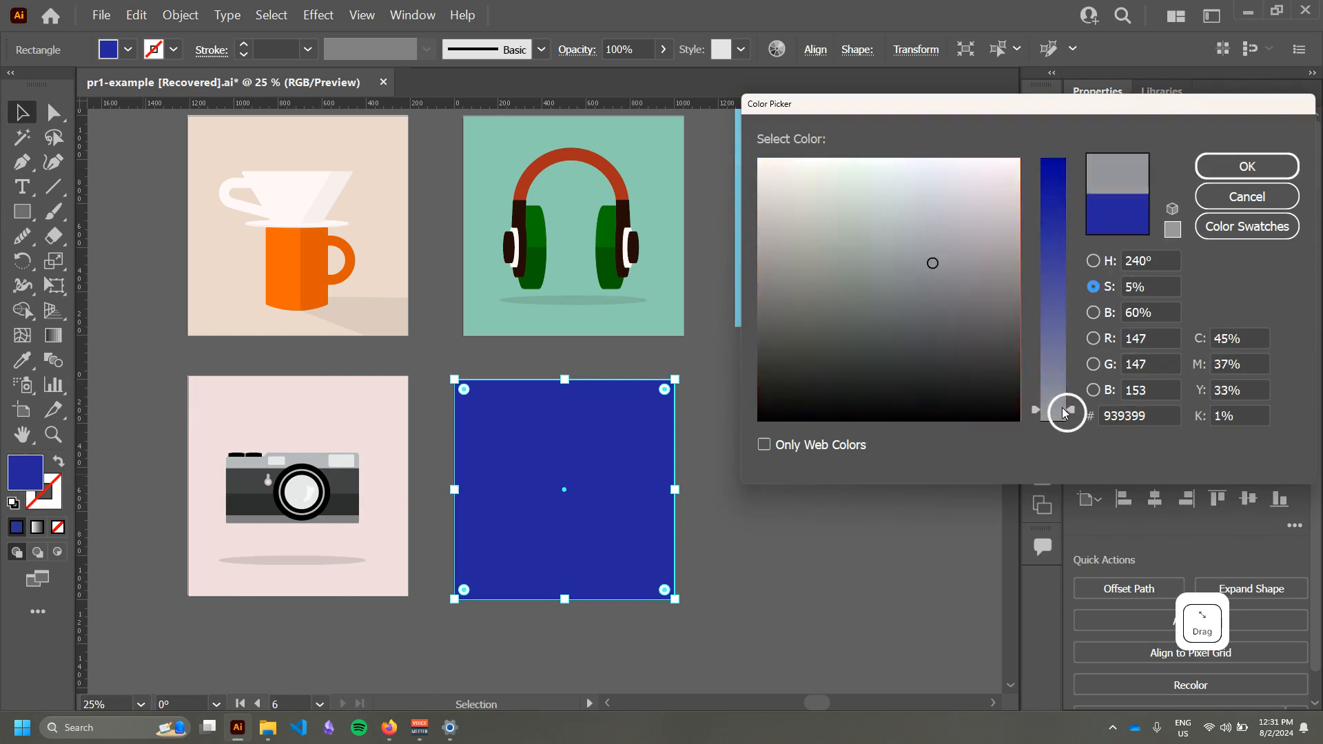
{"action": "left_click", "coordinate": [1094, 312]}
{"action": "left_click_drag", "start_coordinate": [1051, 245], "coordinate": [1062, 169]}
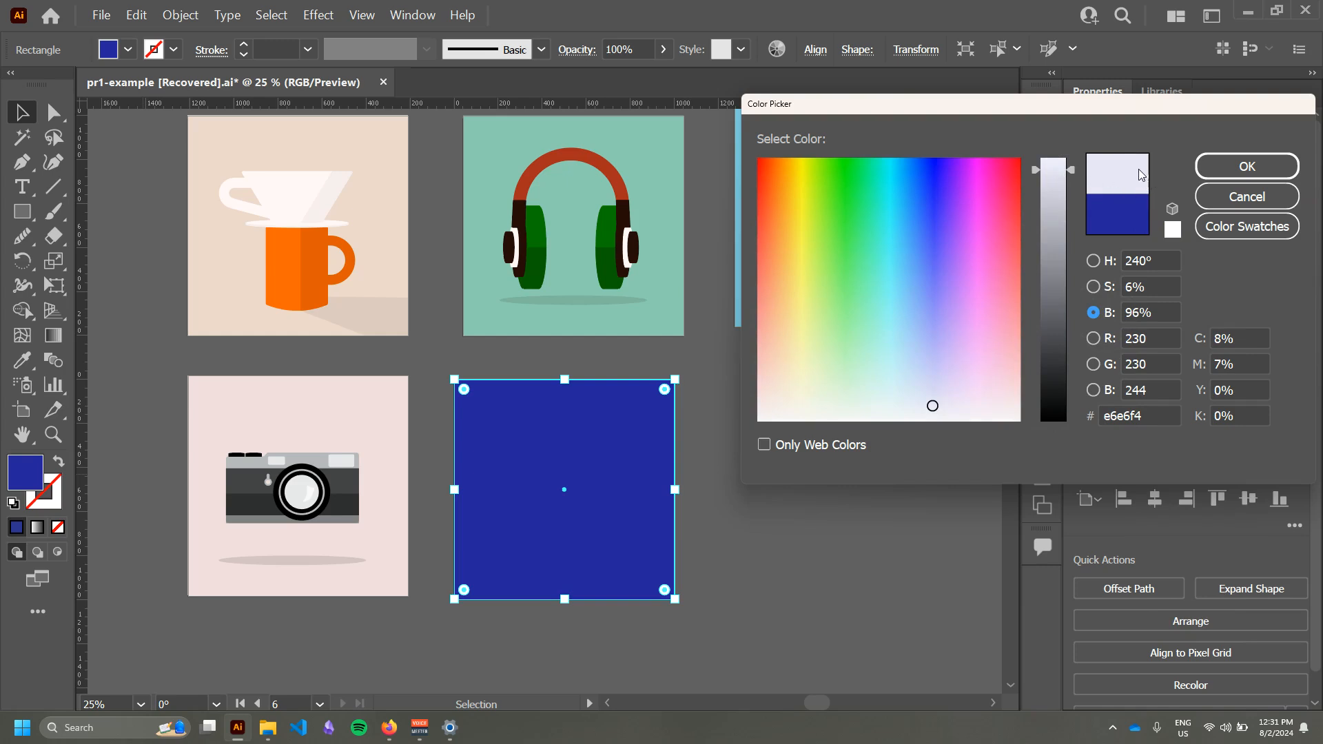
{"action": "left_click", "coordinate": [1094, 287]}
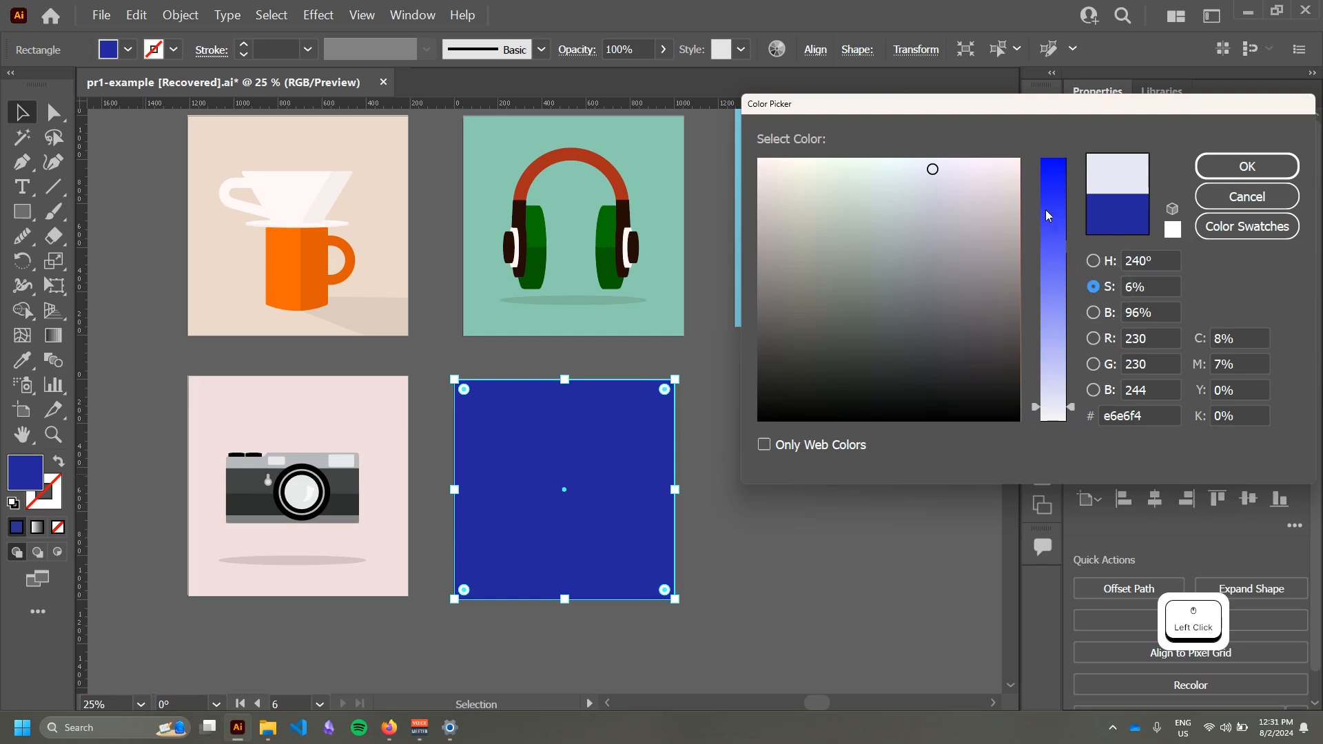
{"action": "left_click", "coordinate": [1247, 166]}
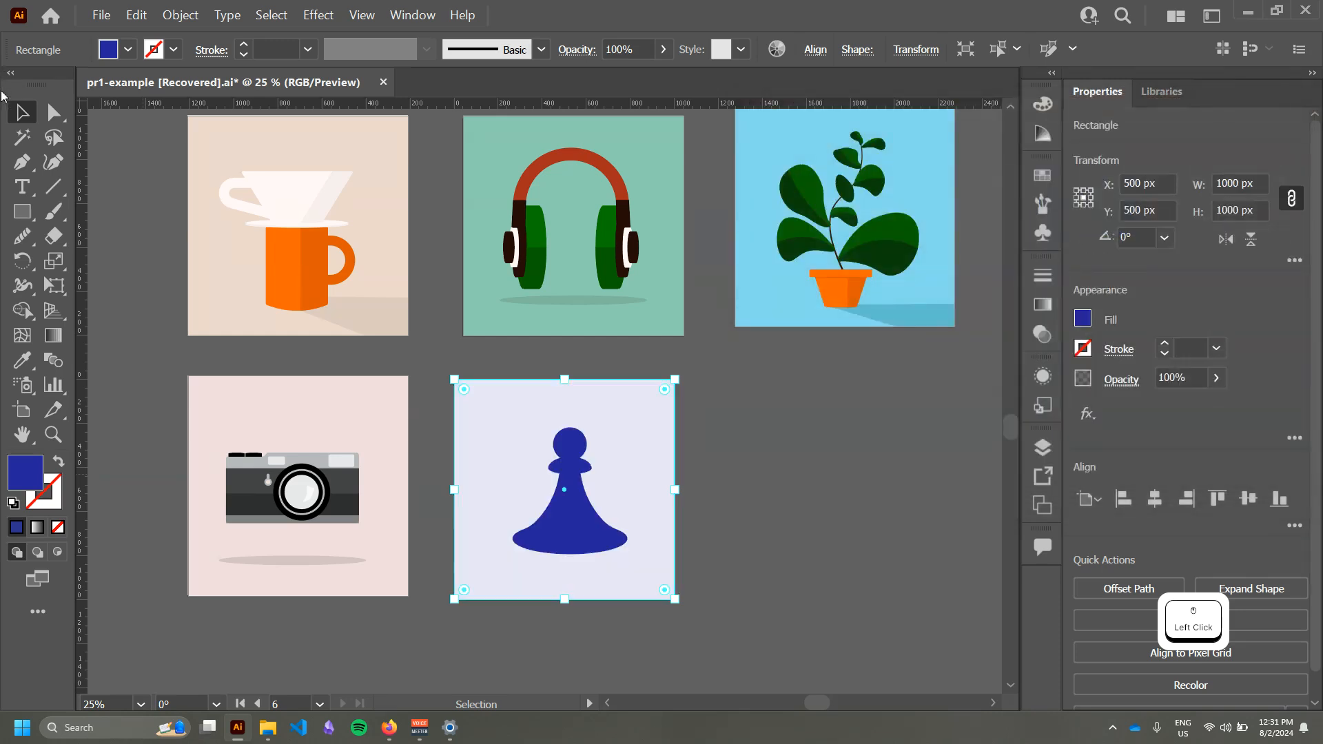
{"action": "left_click", "coordinate": [725, 428]}
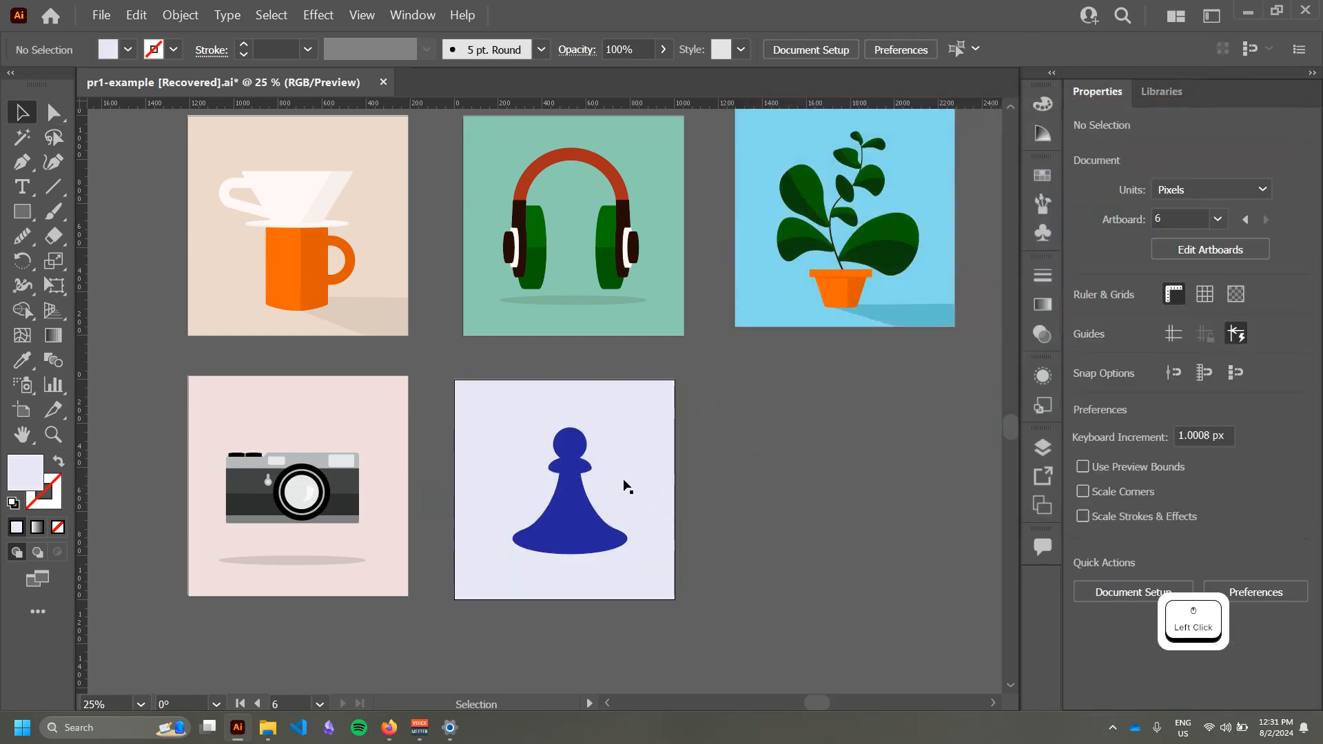
Step: Raise the background rectangle's fill saturation to 21% for a stronger lavender (#c0c0f2)
{"action": "scroll", "coordinate": [688, 517], "scroll_direction": "up", "scroll_amount": 3}
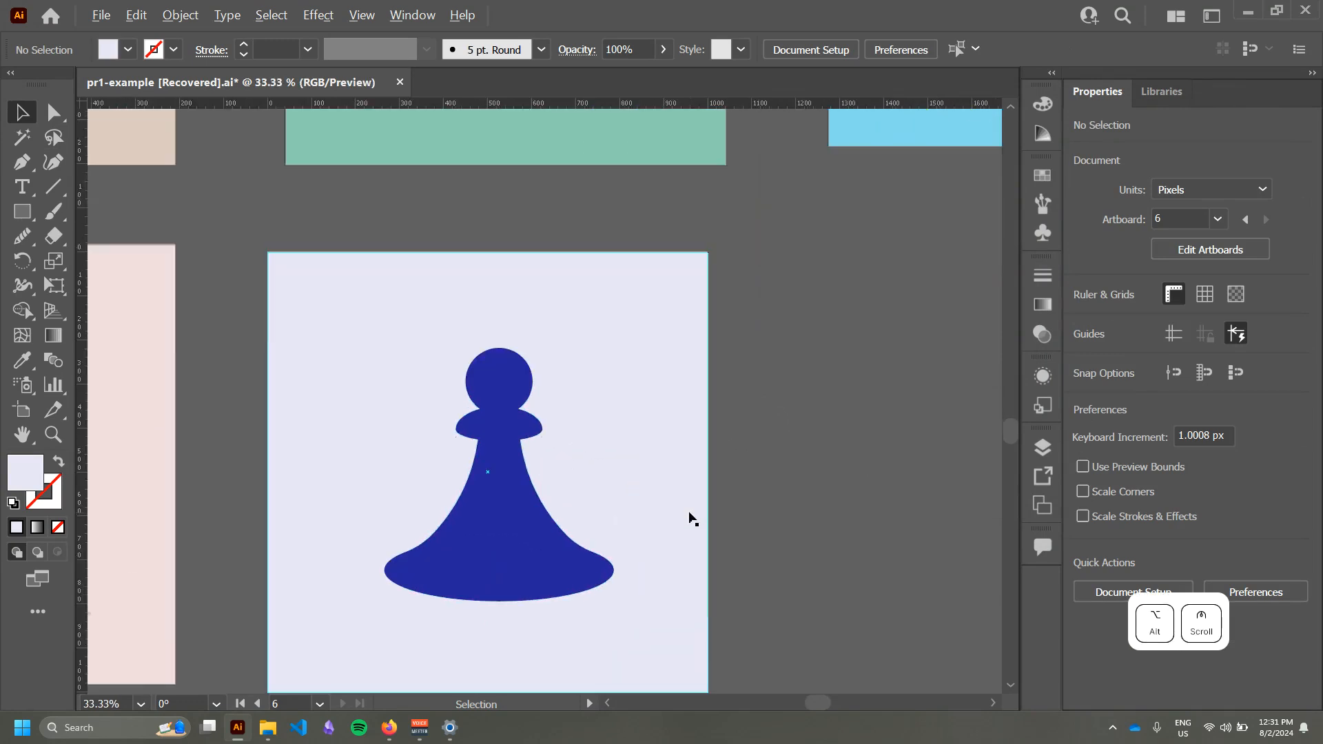
{"action": "scroll", "coordinate": [717, 464], "scroll_direction": "down", "scroll_amount": 1}
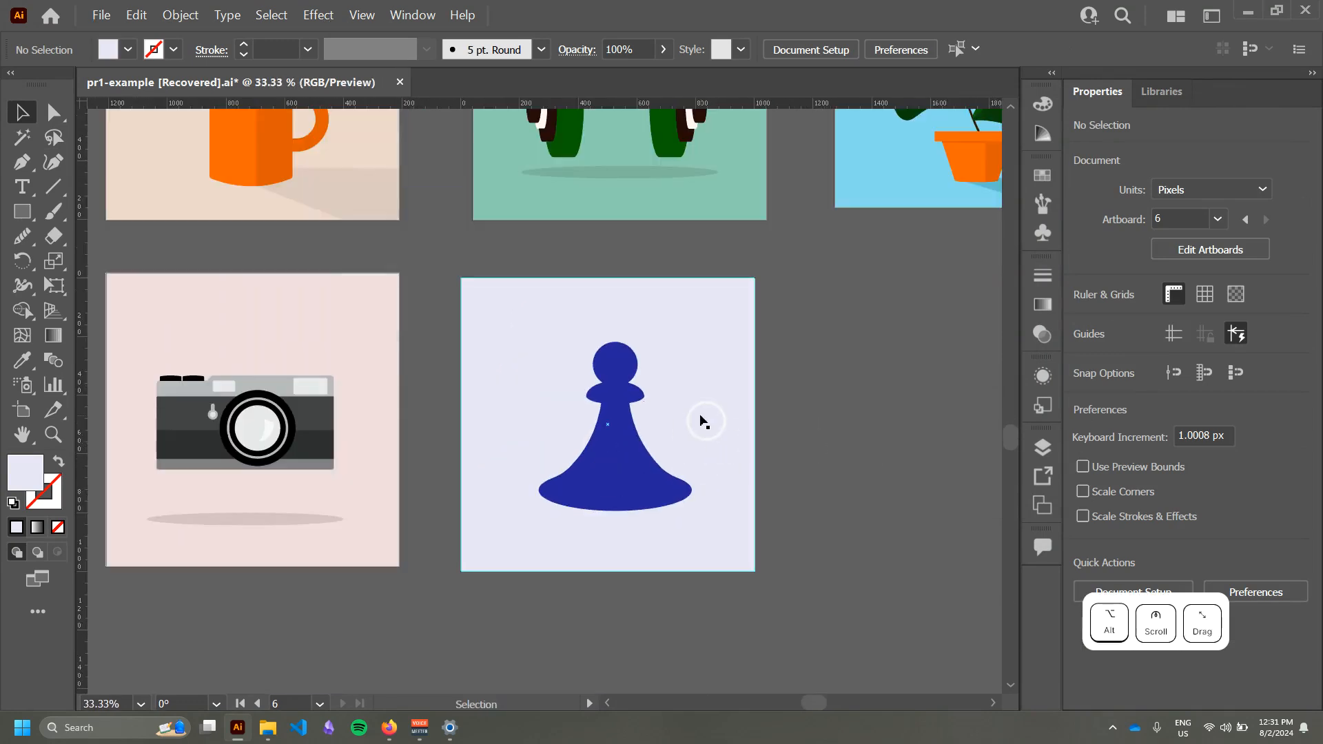
{"action": "scroll", "coordinate": [700, 420], "scroll_direction": "down", "scroll_amount": 1}
{"action": "scroll", "coordinate": [700, 420], "scroll_direction": "up", "scroll_amount": 1}
{"action": "left_click_drag", "start_coordinate": [701, 419], "coordinate": [673, 427]}
{"action": "scroll", "coordinate": [674, 424], "scroll_direction": "down", "scroll_amount": 1}
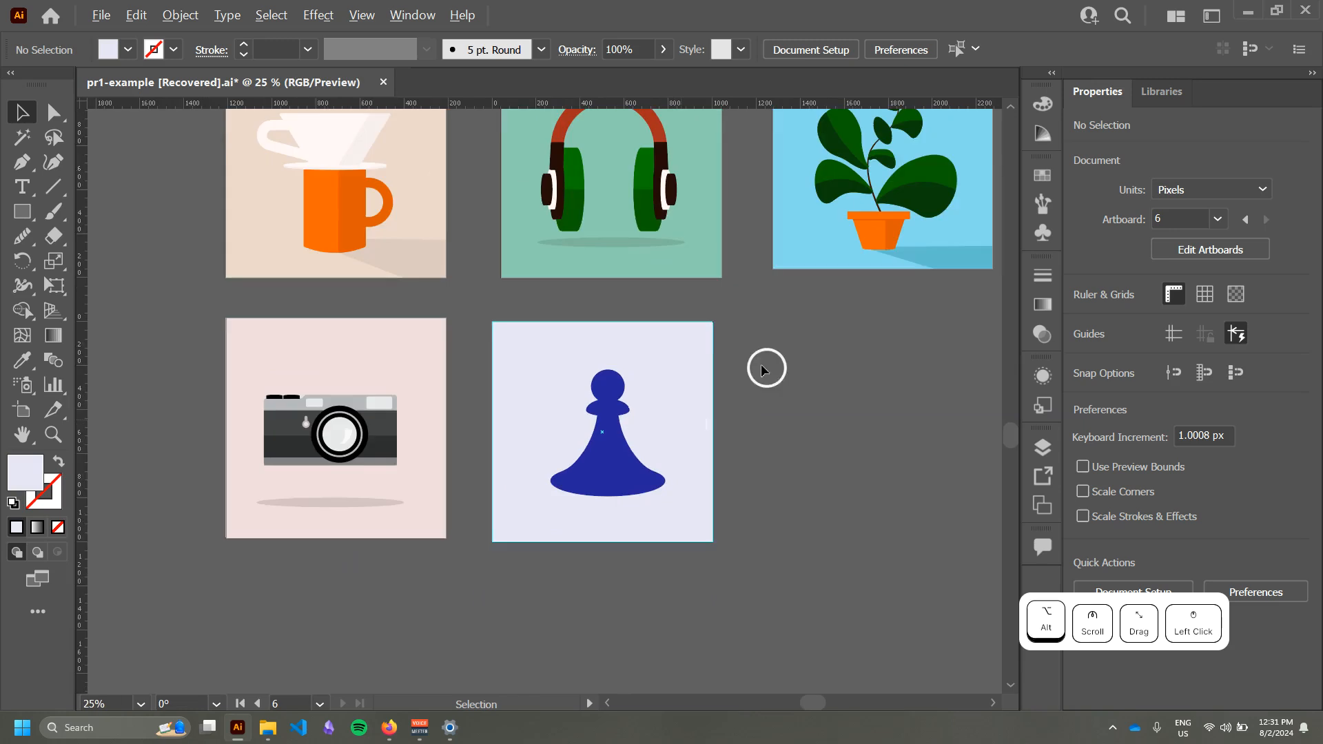
{"action": "left_click_drag", "start_coordinate": [761, 368], "coordinate": [735, 387]}
{"action": "left_click", "coordinate": [644, 446]}
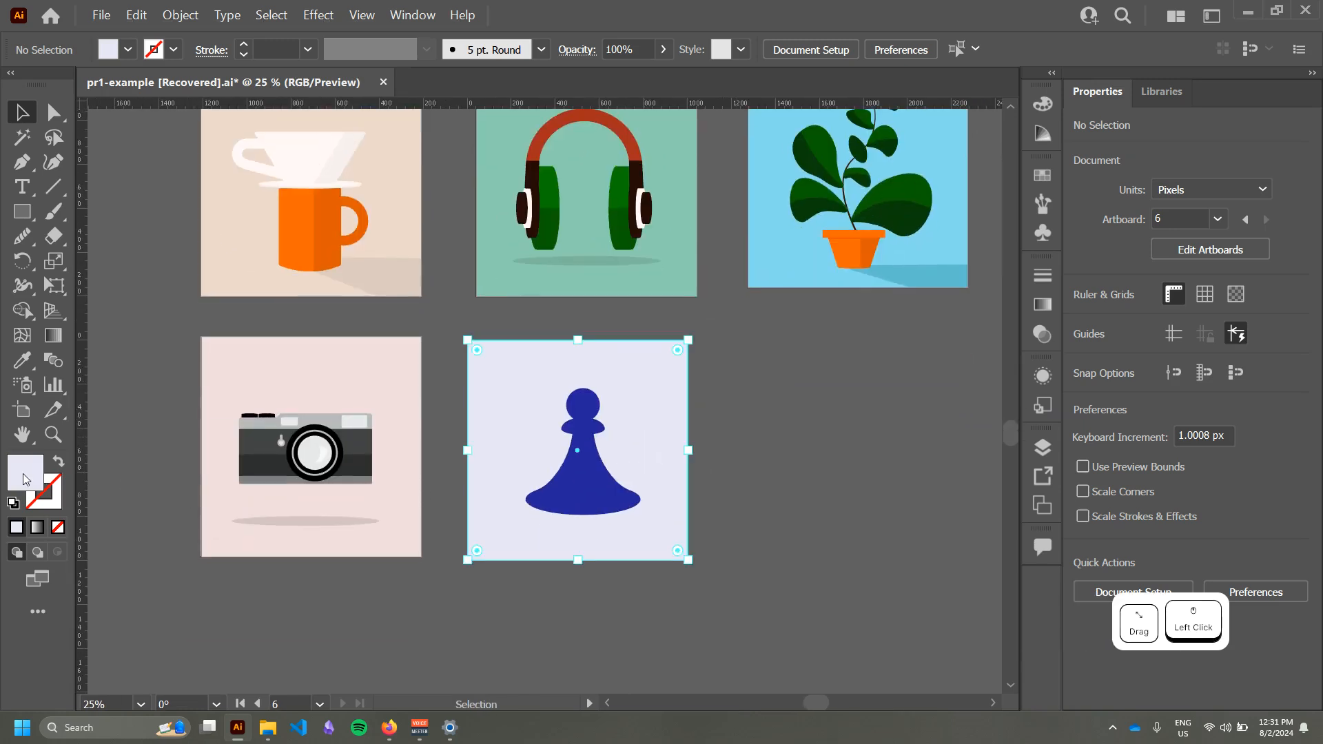
{"action": "double_click", "coordinate": [25, 479]}
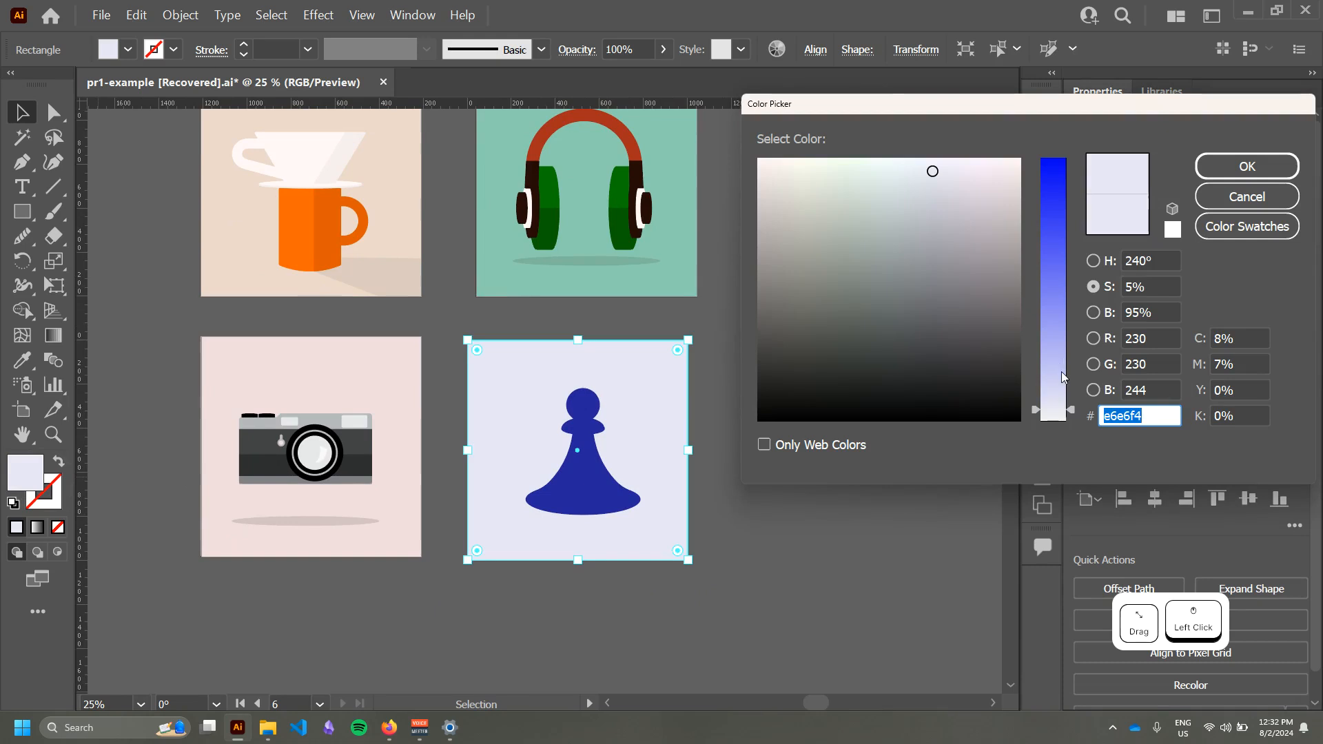
{"action": "left_click", "coordinate": [1057, 377]}
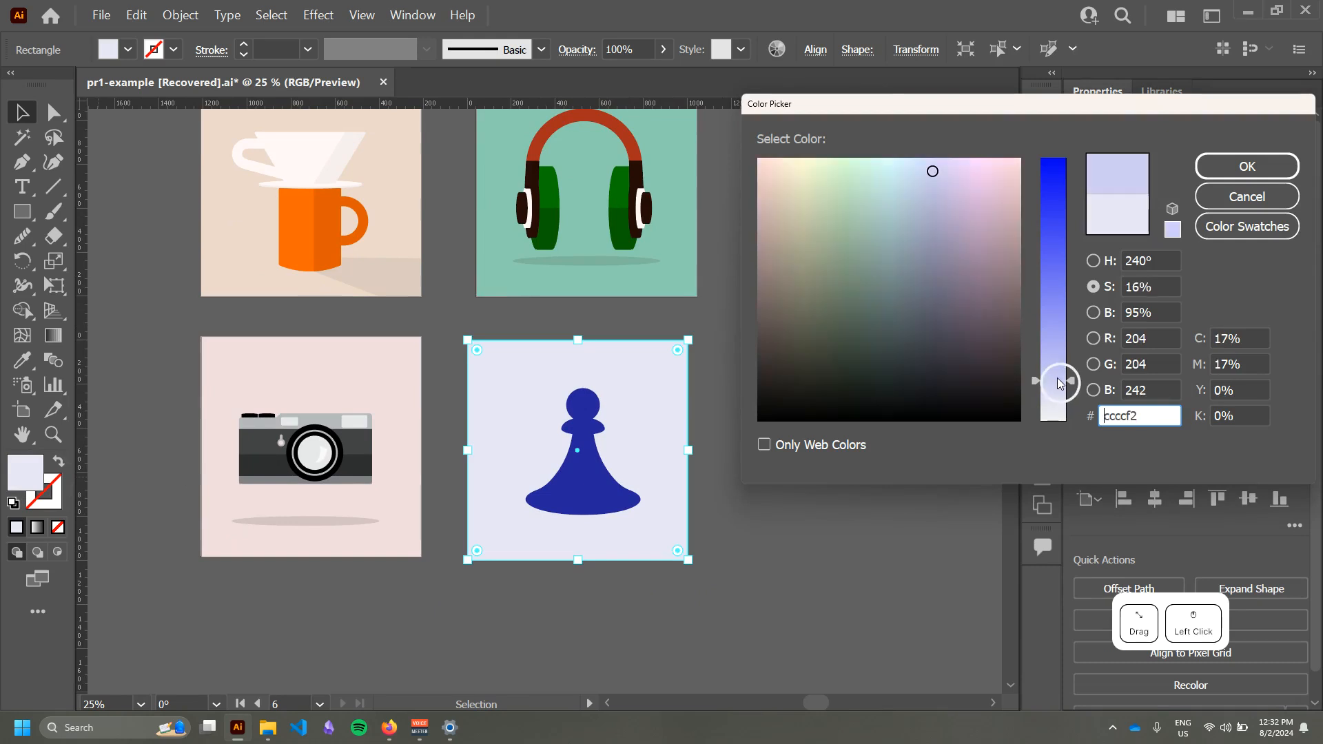
{"action": "left_click", "coordinate": [1060, 377]}
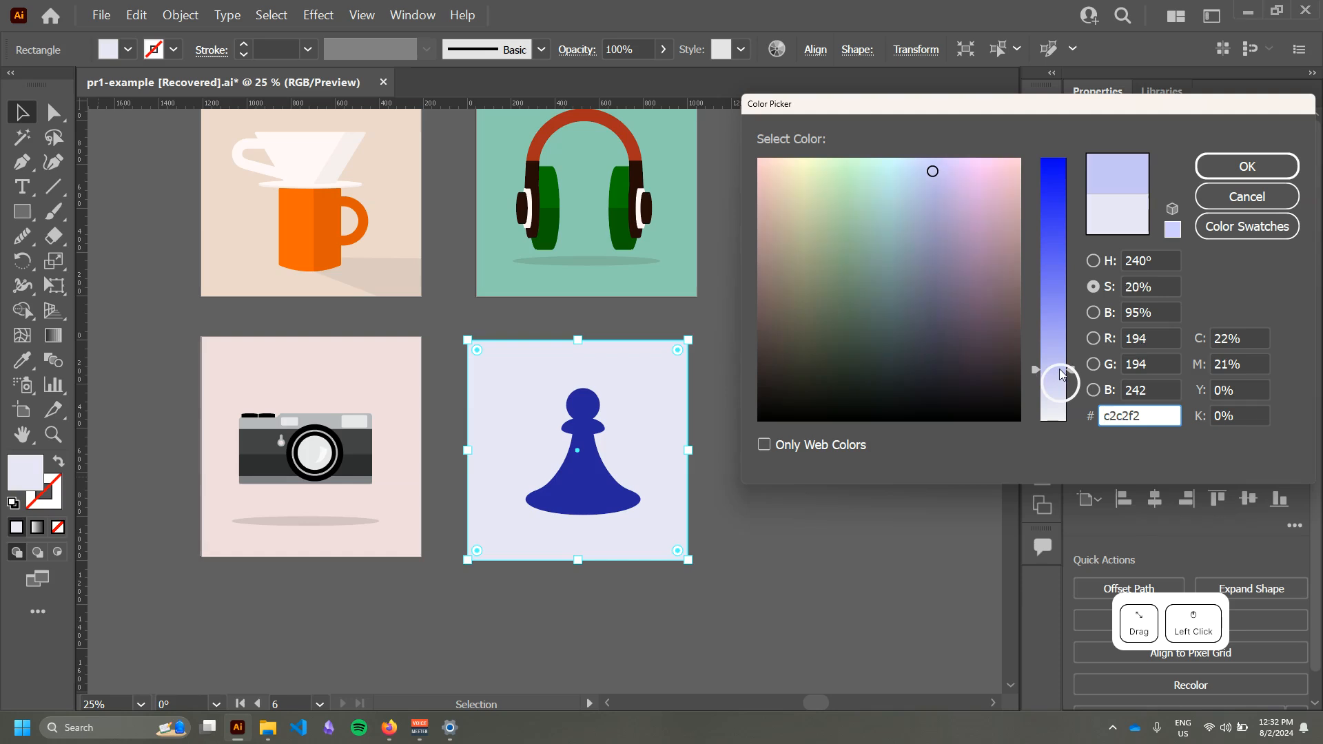
{"action": "left_click", "coordinate": [1230, 168]}
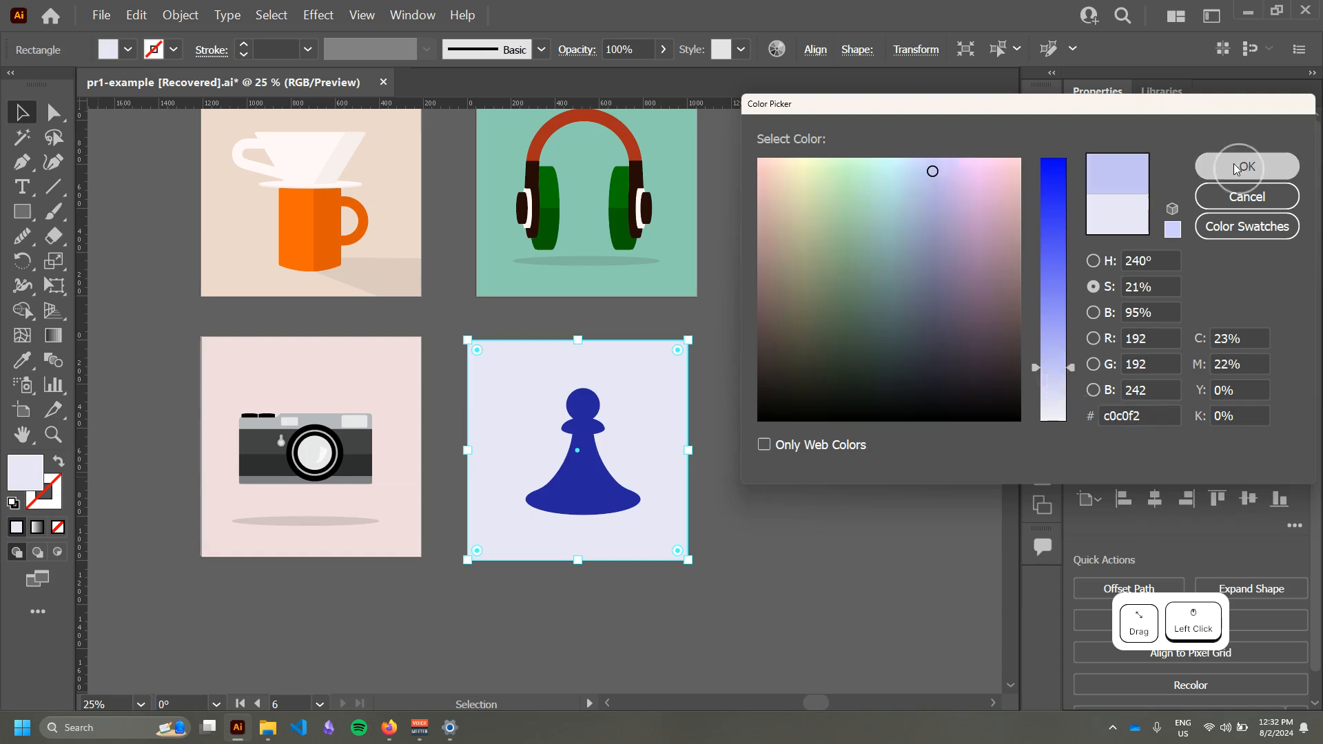
{"action": "left_click", "coordinate": [837, 481]}
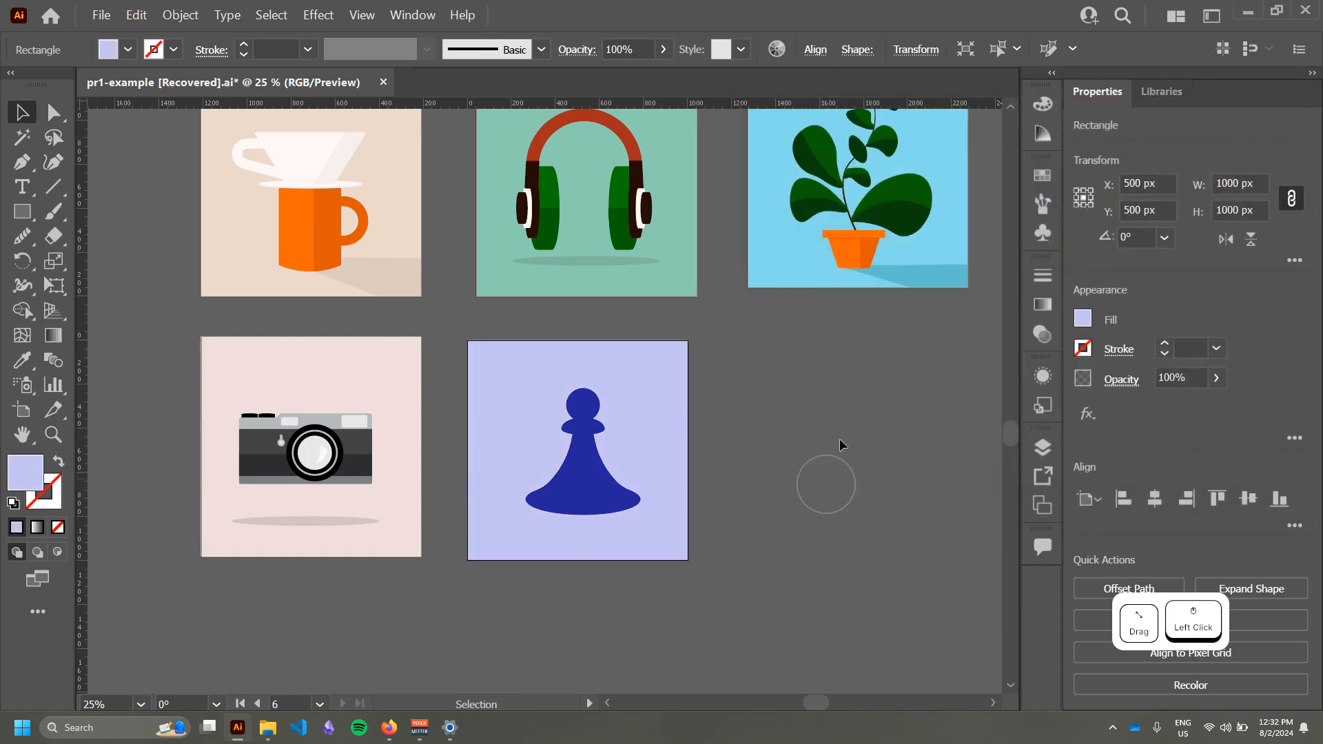
Step: Examine the shading on the mug, headphones and potted plant illustrations as a reference for the pawn
{"action": "scroll", "coordinate": [689, 472], "scroll_direction": "up", "scroll_amount": 3}
{"action": "scroll", "coordinate": [875, 461], "scroll_direction": "down", "scroll_amount": 3}
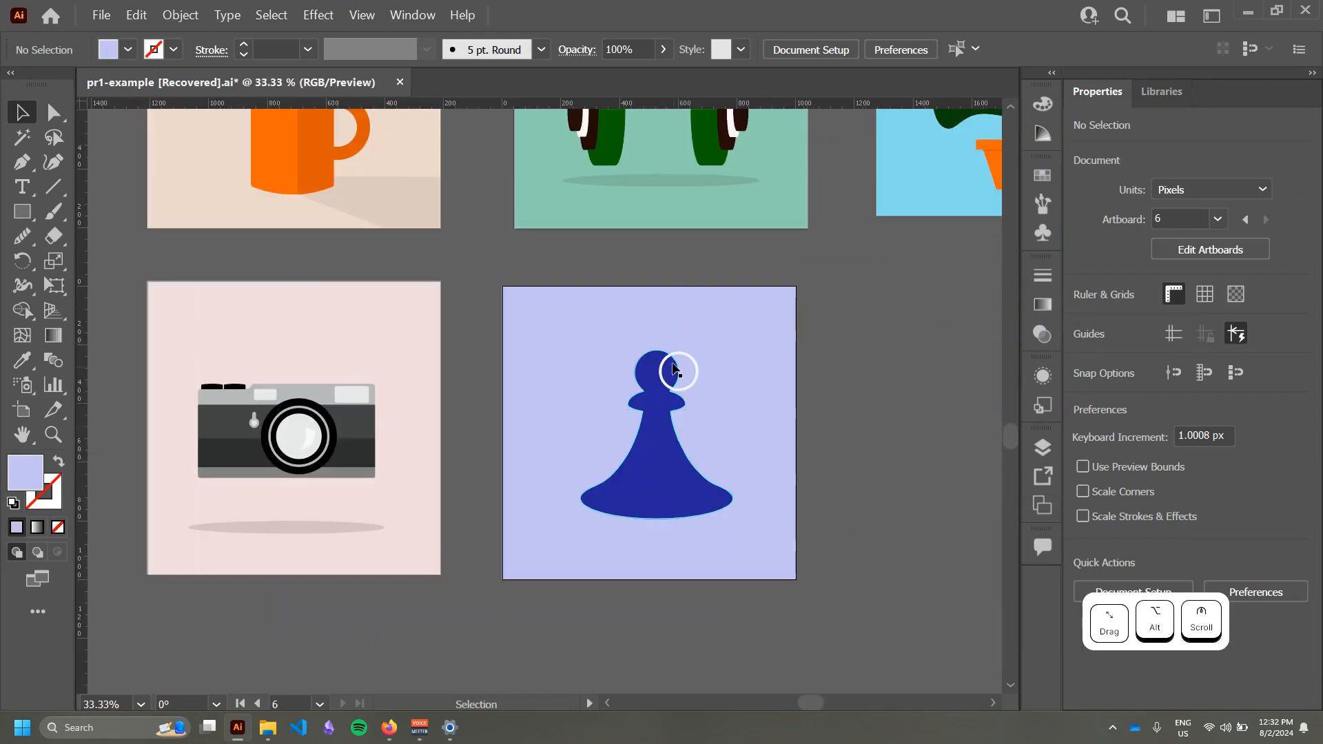
{"action": "scroll", "coordinate": [857, 404], "scroll_direction": "up", "scroll_amount": 3}
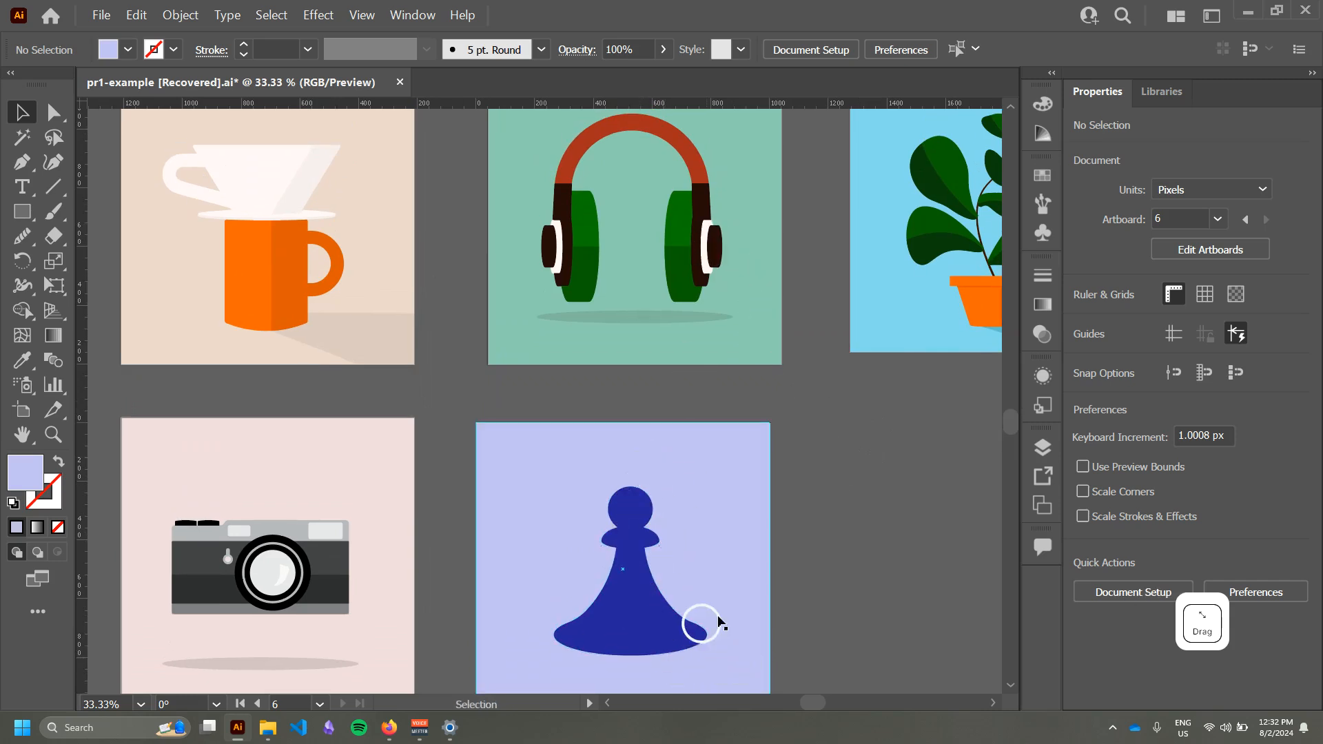
{"action": "scroll", "coordinate": [719, 623], "scroll_direction": "right", "scroll_amount": 5}
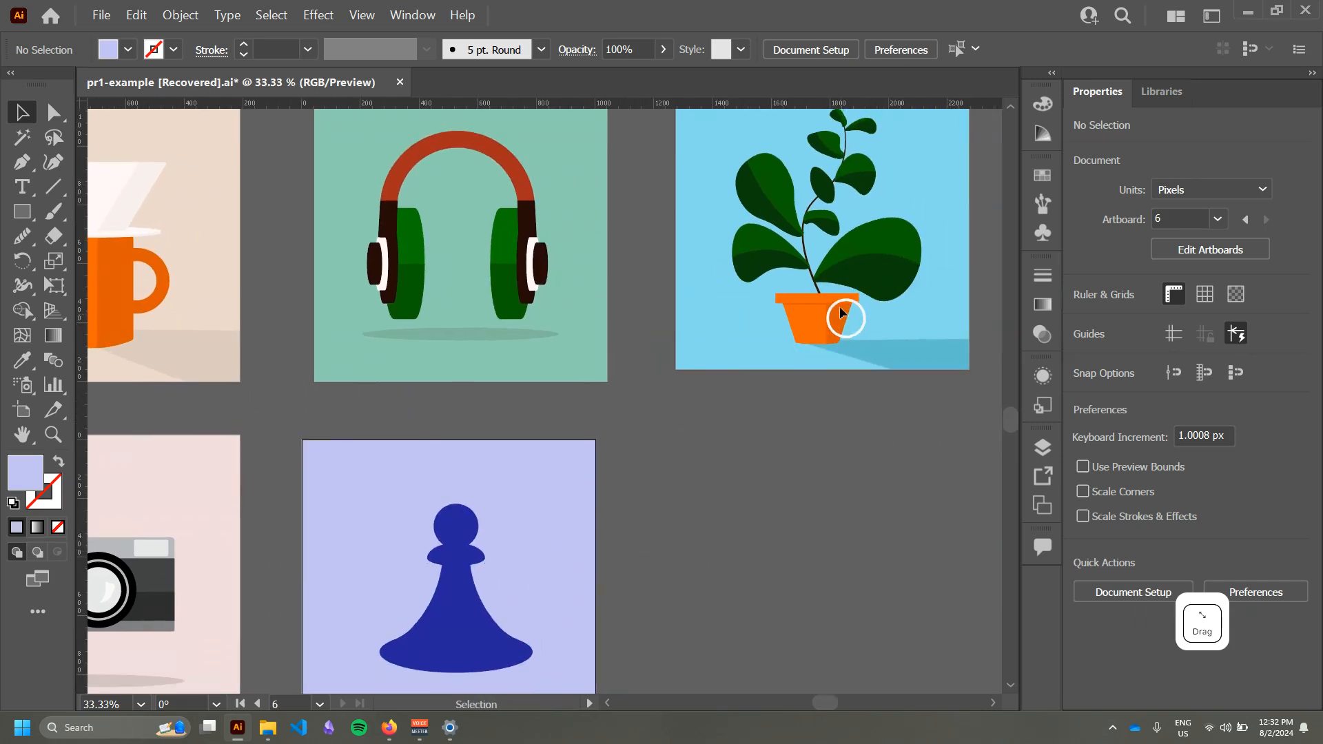
{"action": "scroll", "coordinate": [834, 251], "scroll_direction": "up", "scroll_amount": 2}
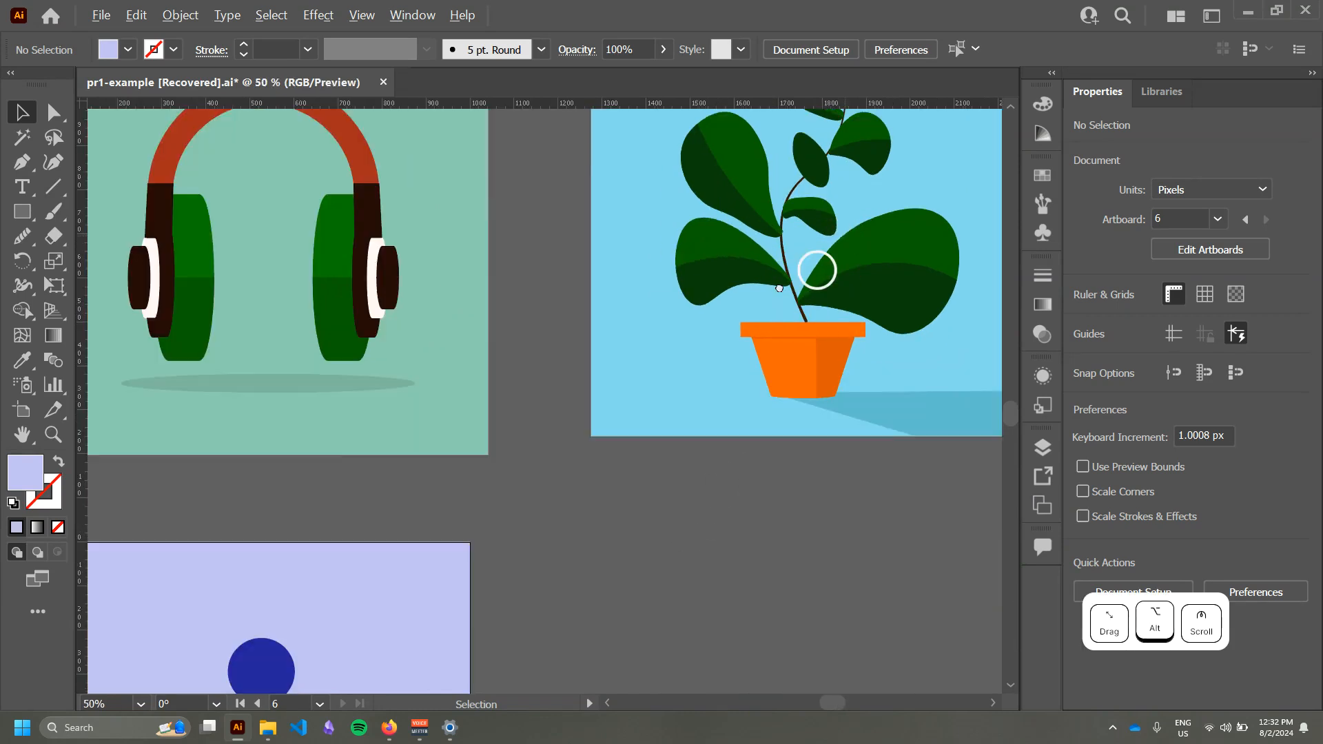
{"action": "scroll", "coordinate": [834, 403], "scroll_direction": "up", "scroll_amount": 1}
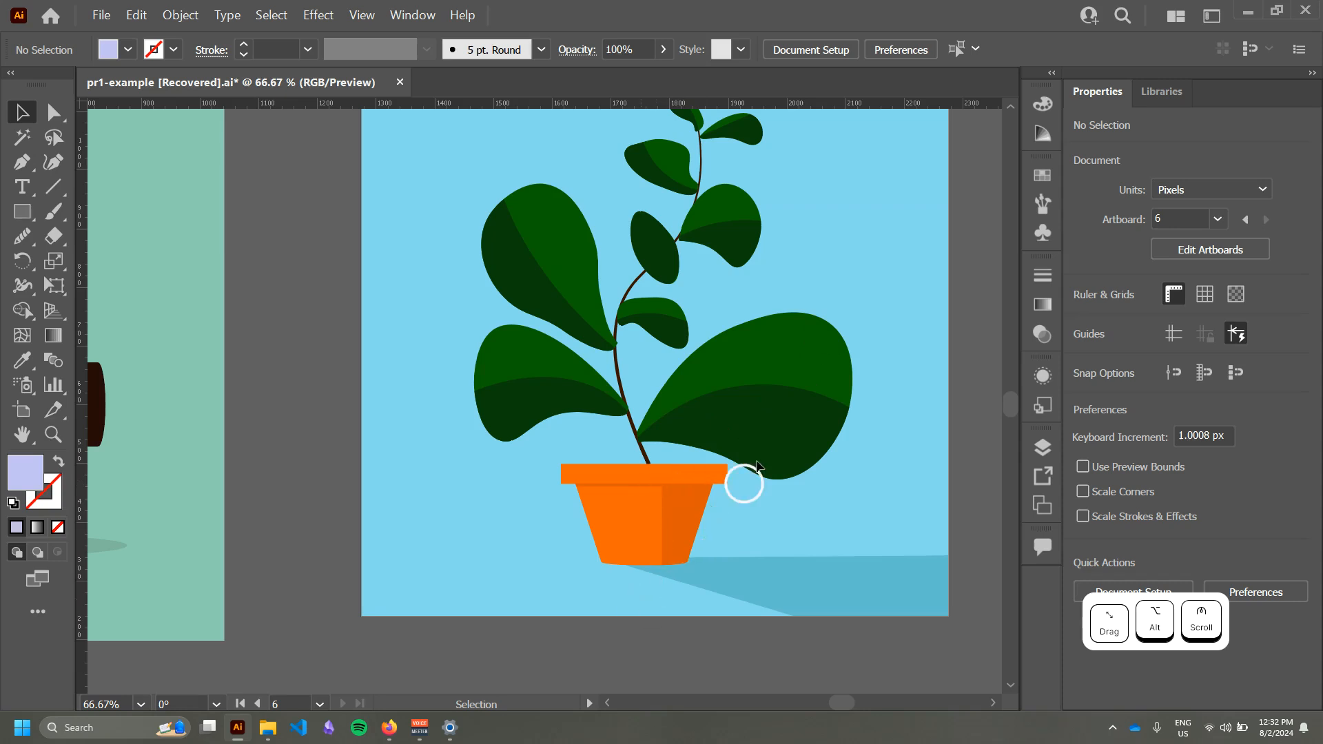
{"action": "scroll", "coordinate": [700, 231], "scroll_direction": "down", "scroll_amount": 1}
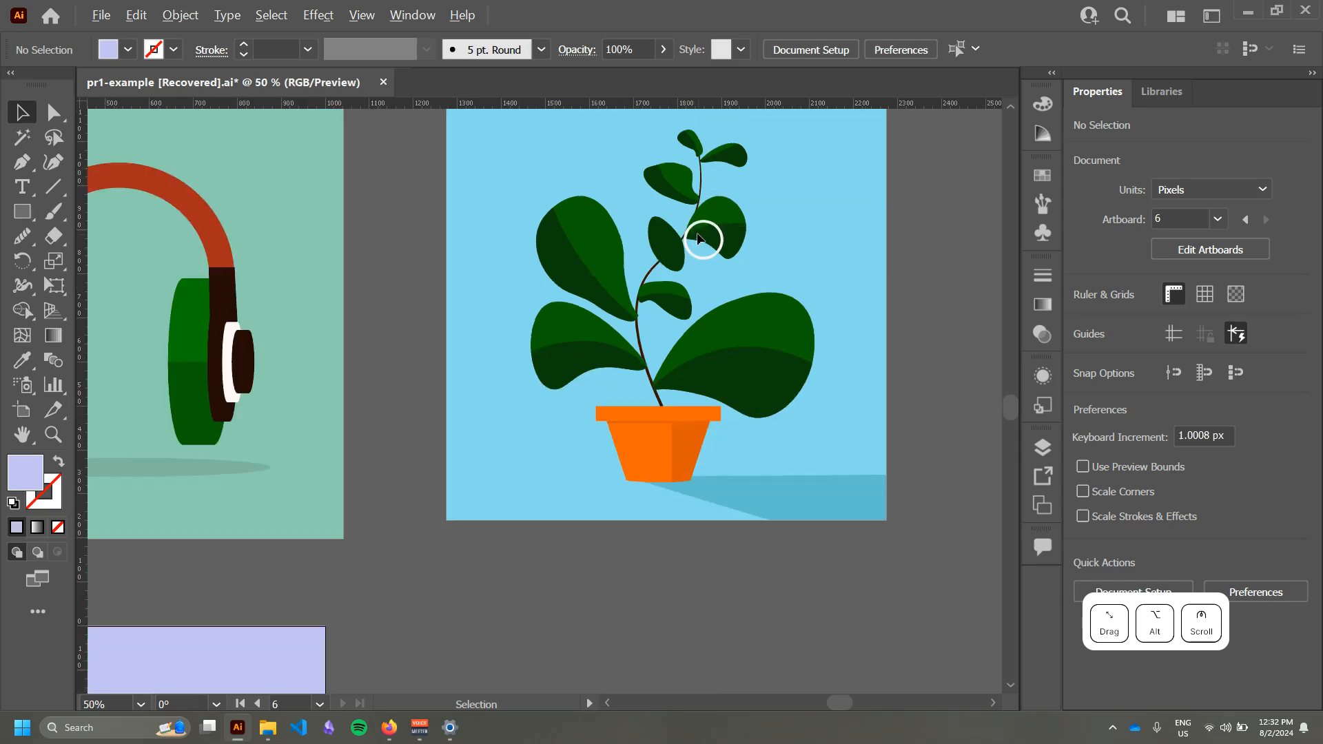
{"action": "left_click_drag", "start_coordinate": [331, 442], "coordinate": [714, 309]}
{"action": "scroll", "coordinate": [714, 309], "scroll_direction": "down", "scroll_amount": 1}
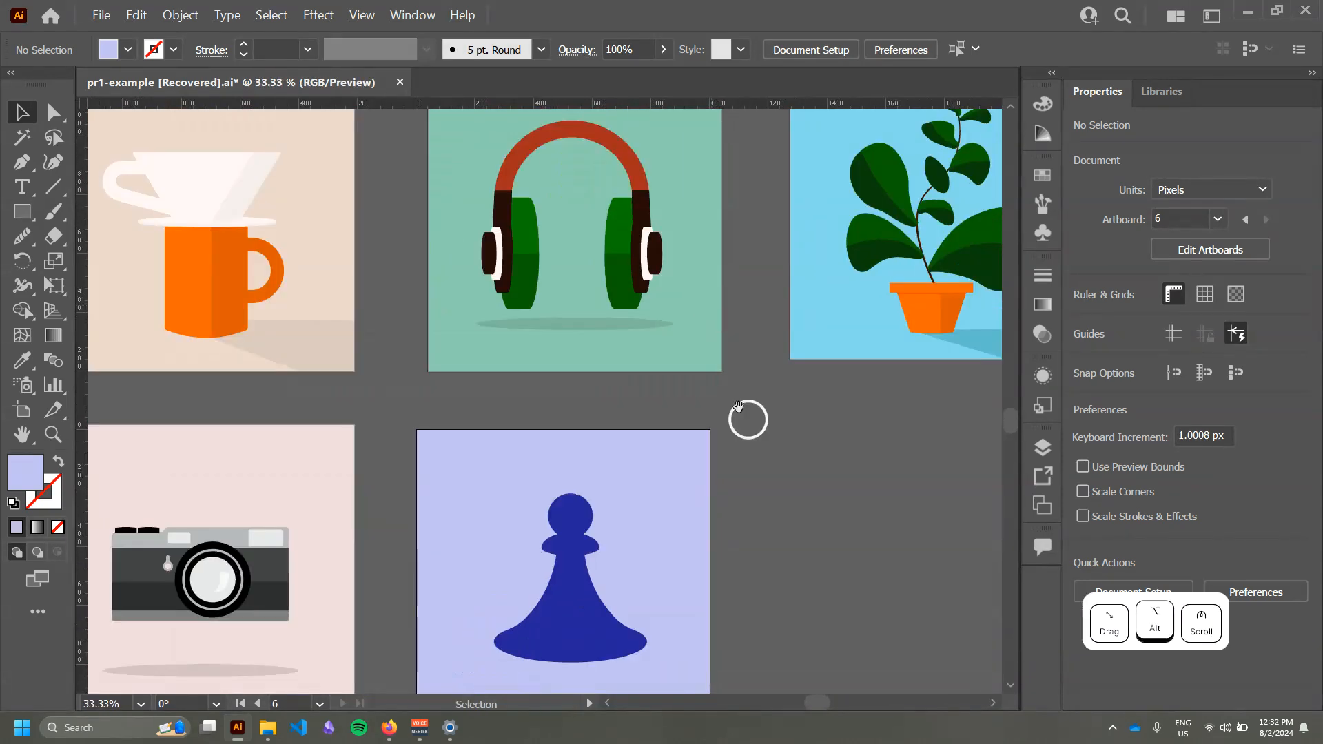
{"action": "left_click_drag", "start_coordinate": [743, 415], "coordinate": [822, 396]}
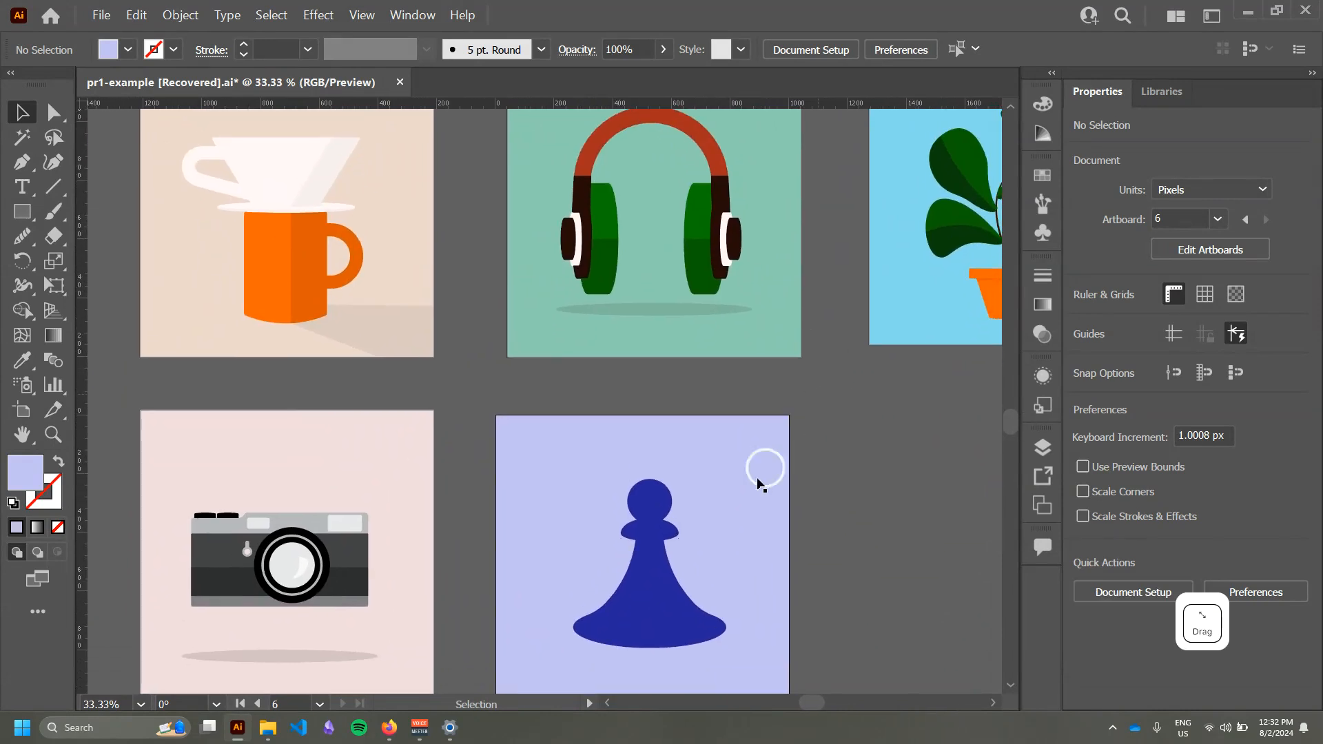
Step: With the Curvature tool, draw a three-point curve from above the pawn's head down past its base's right edge, about 375 by 612 px
{"action": "scroll", "coordinate": [793, 550], "scroll_direction": "up", "scroll_amount": 1}
{"action": "left_click_drag", "start_coordinate": [793, 549], "coordinate": [827, 428]}
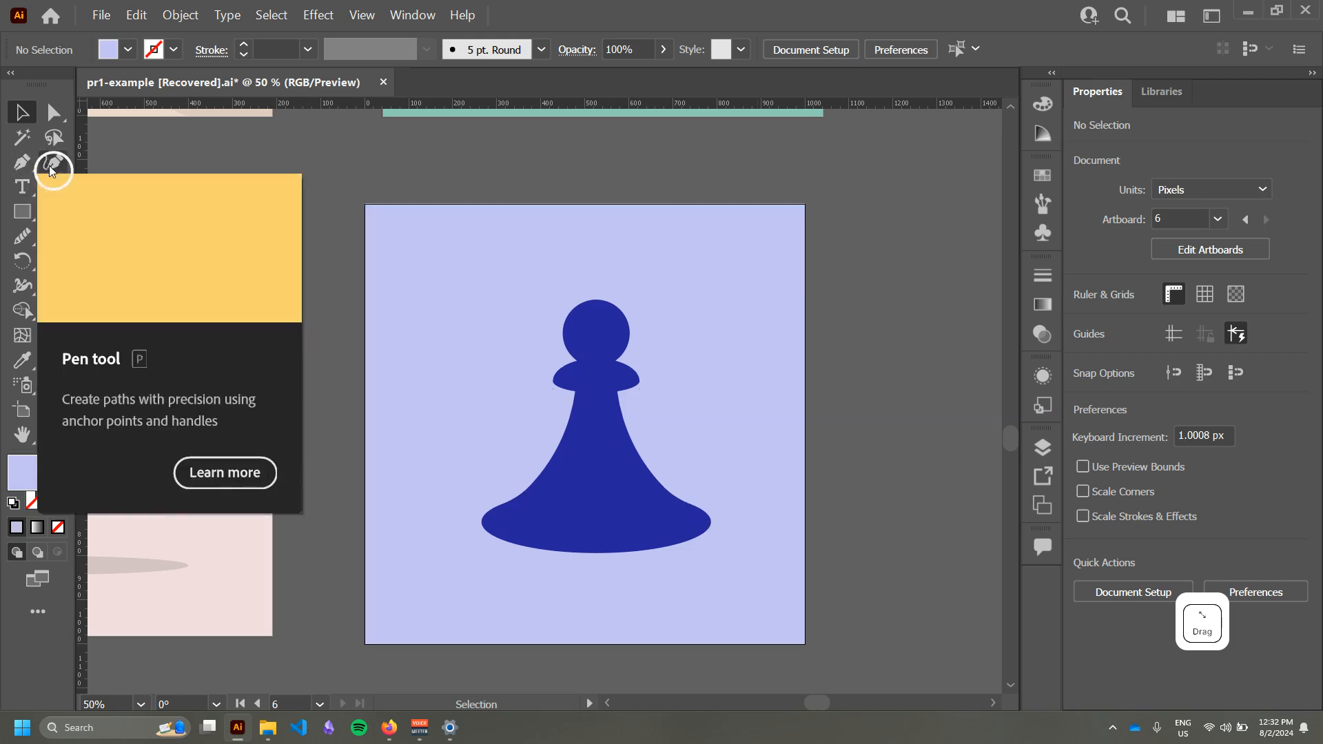
{"action": "left_click", "coordinate": [53, 163]}
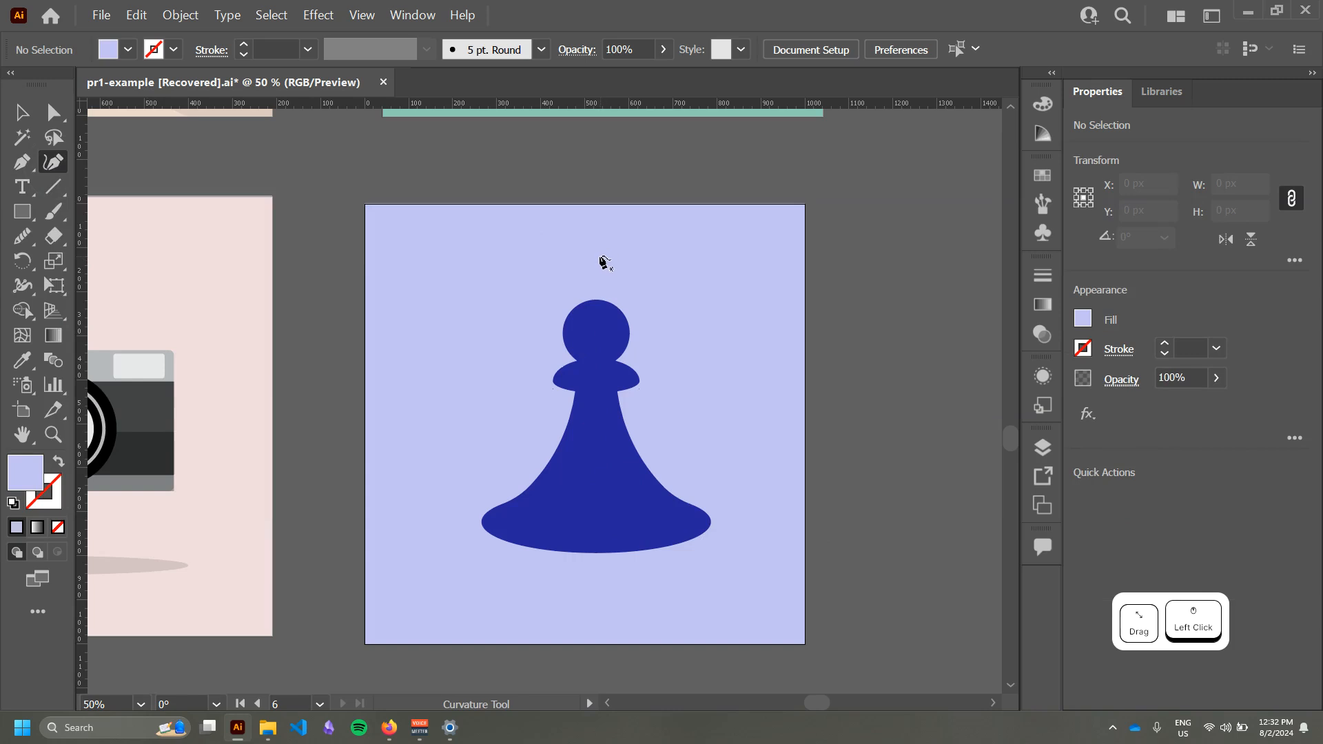
{"action": "left_click", "coordinate": [600, 257]}
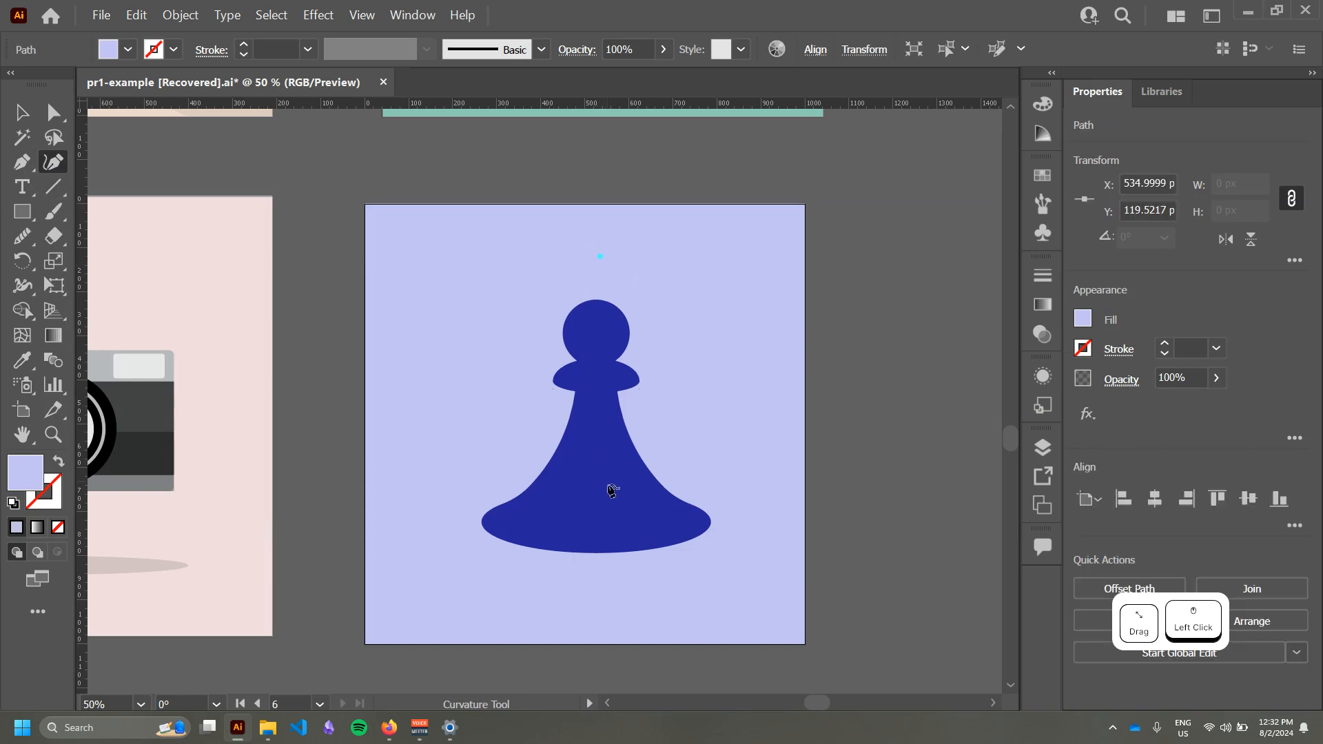
{"action": "left_click", "coordinate": [607, 497]}
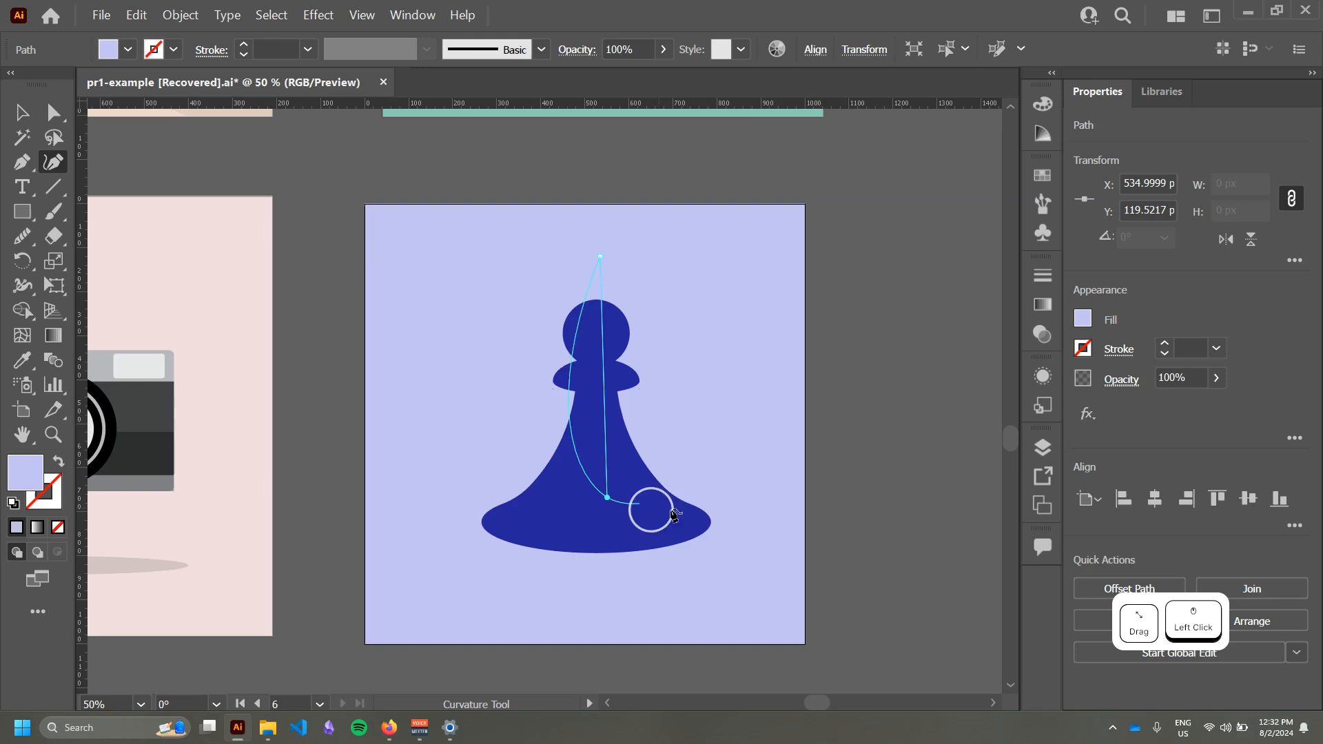
{"action": "left_click", "coordinate": [728, 528]}
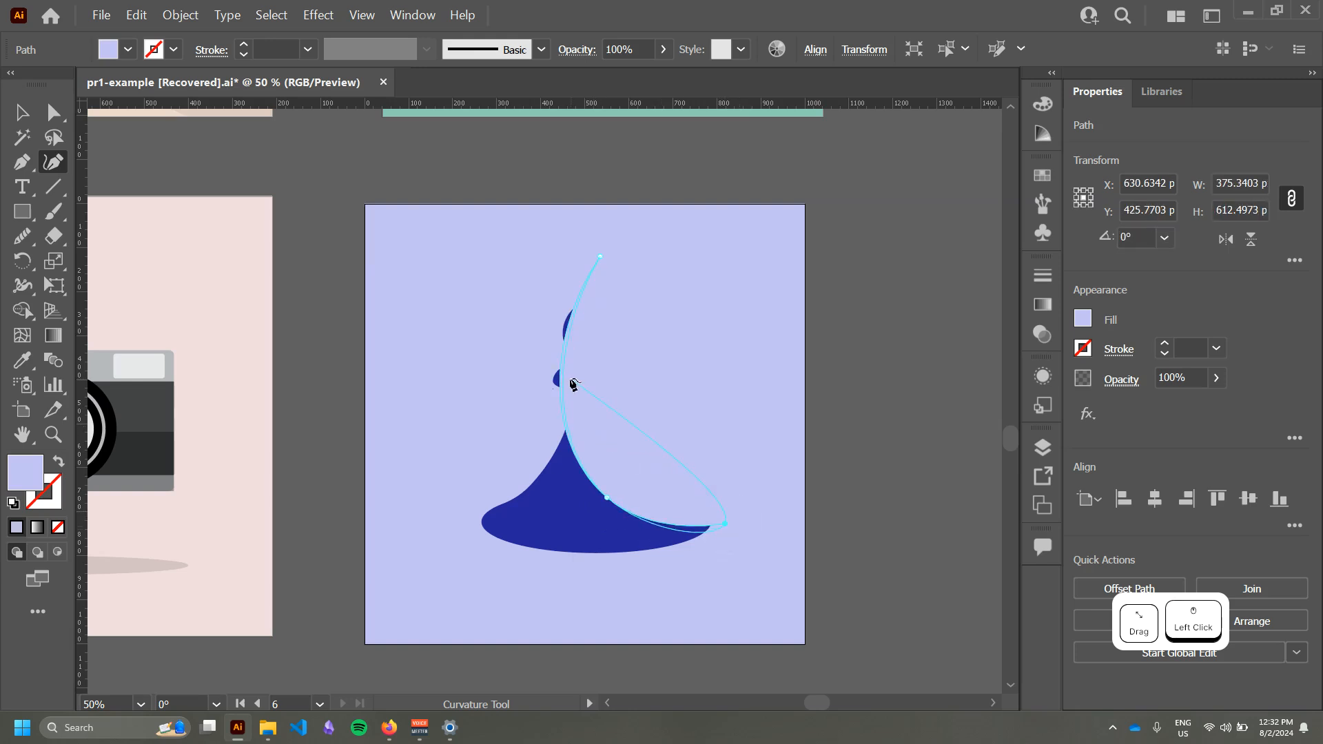
Step: Swap the curve's fill to its stroke and sample the pawn's dark blue for that stroke
{"action": "key", "text": "shift+x"}
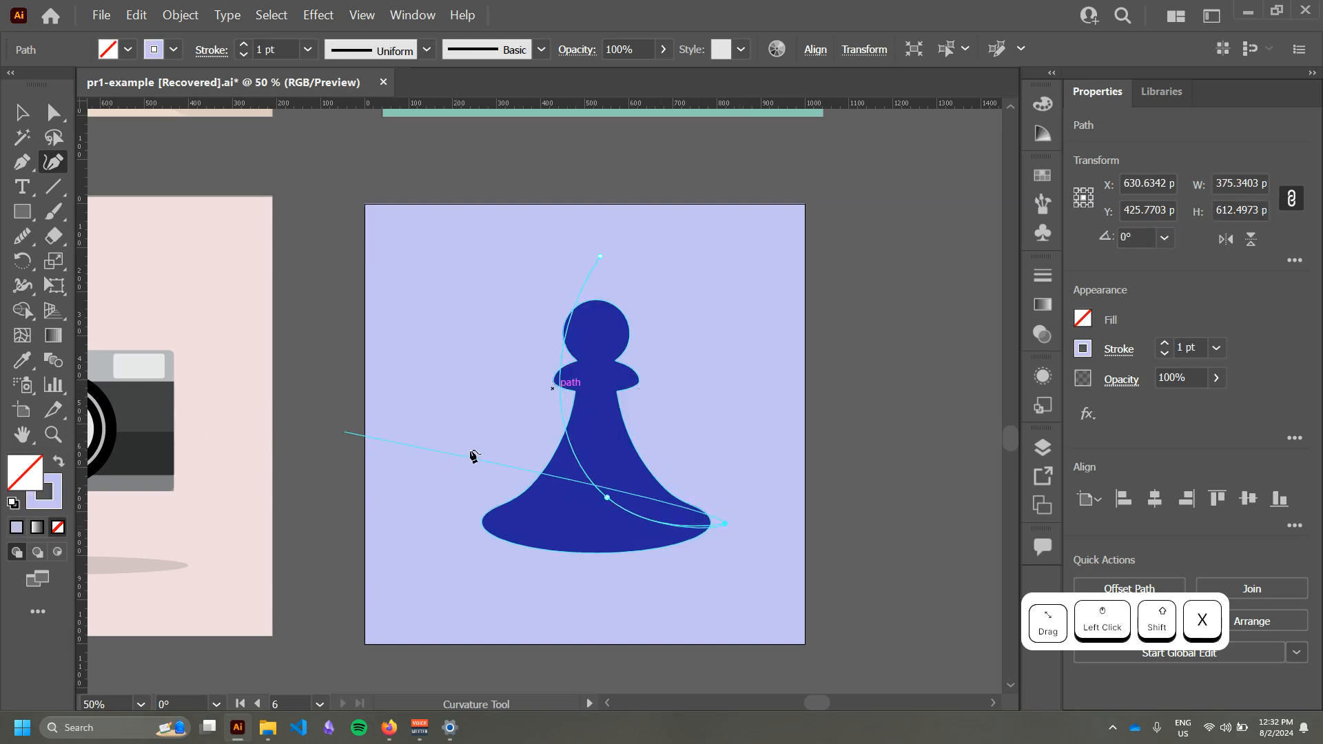
{"action": "key", "text": "i"}
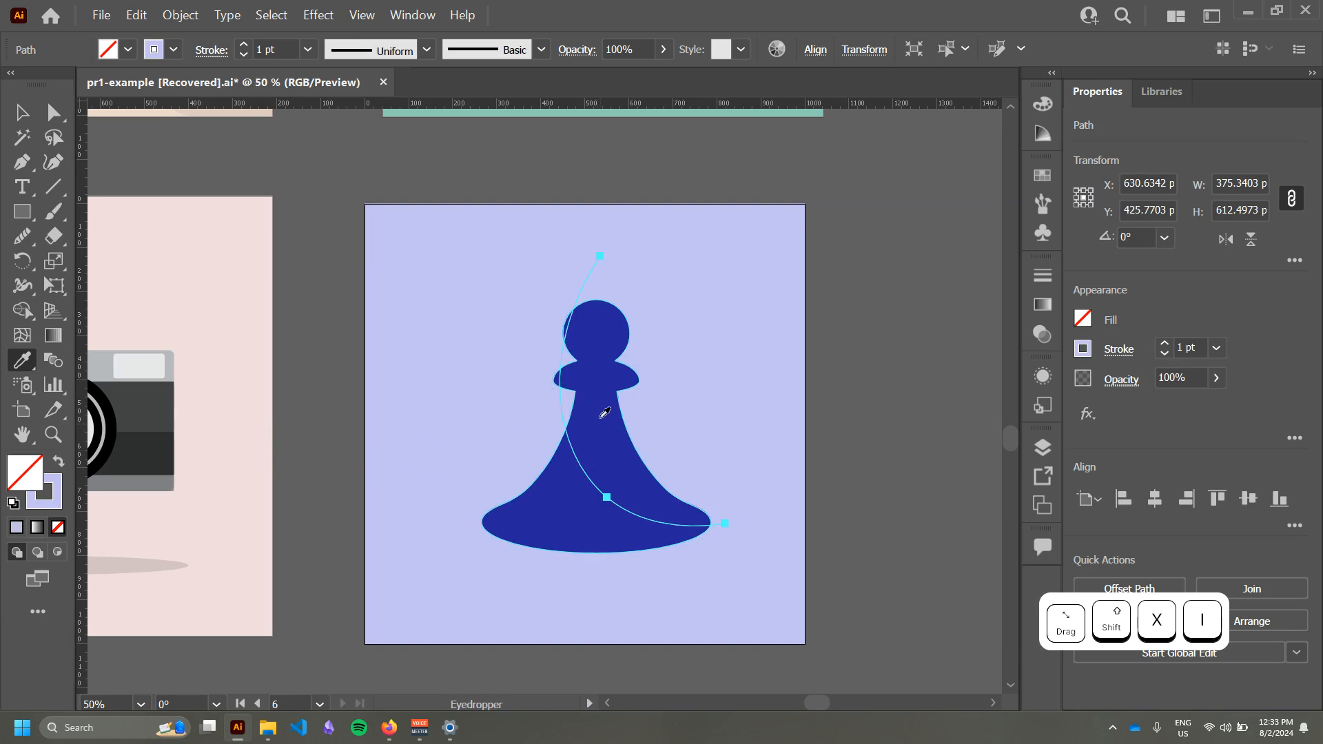
{"action": "left_click", "coordinate": [605, 412]}
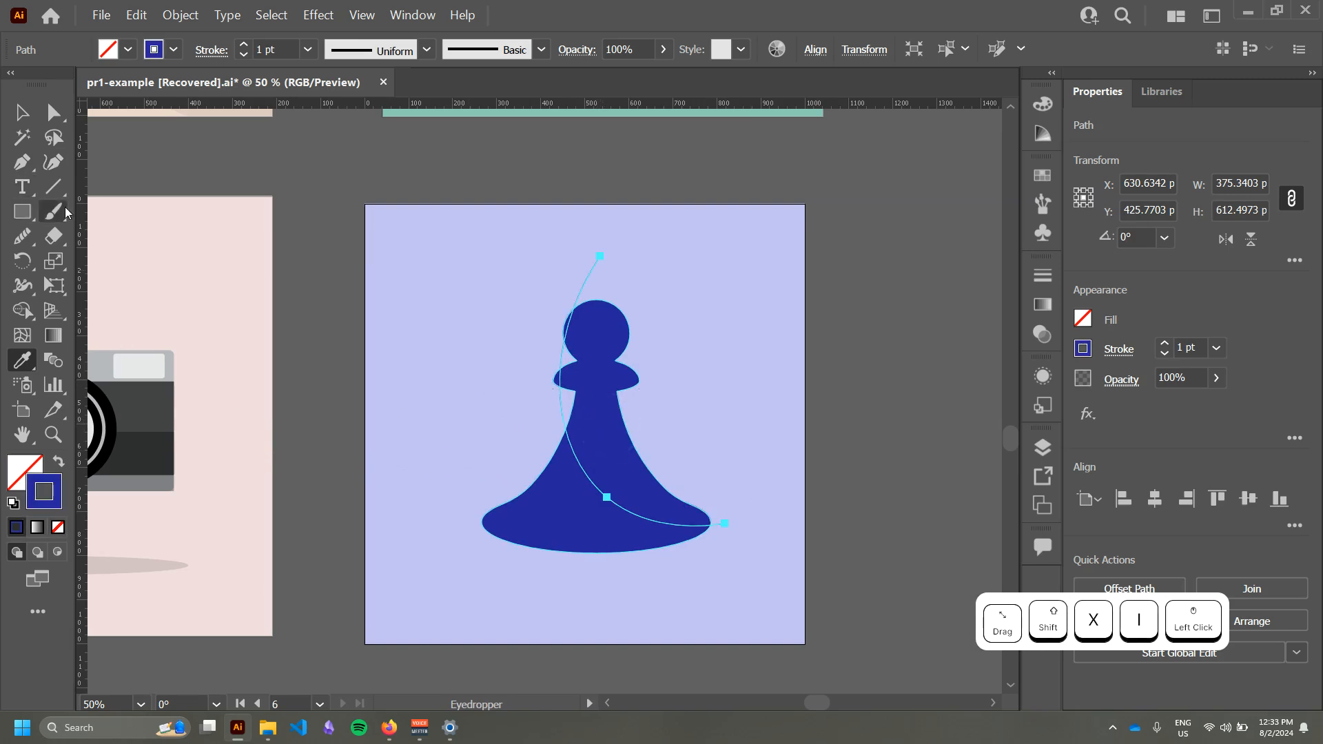
Step: Reshape the curve to follow the pawn's right side, about 312 by 609 px, and shift it slightly down and right
{"action": "left_click", "coordinate": [53, 162]}
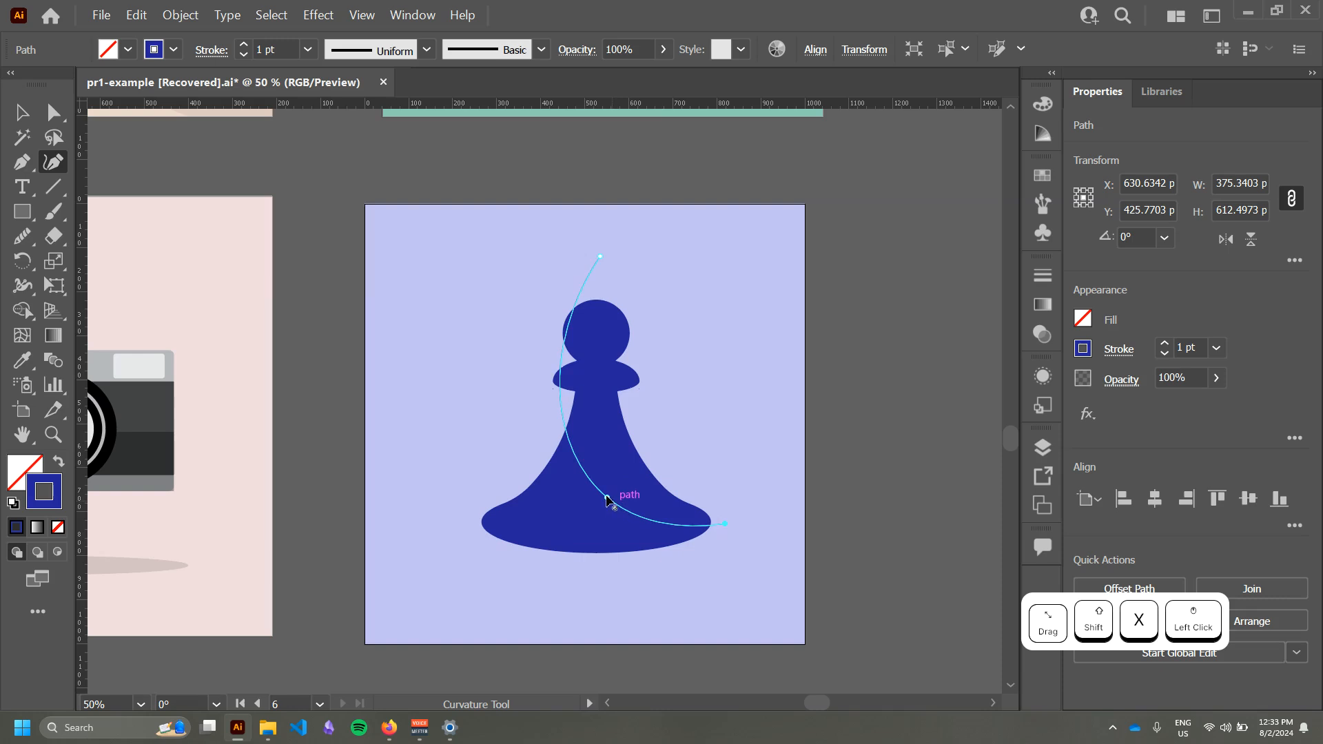
{"action": "left_click_drag", "start_coordinate": [607, 500], "coordinate": [660, 493]}
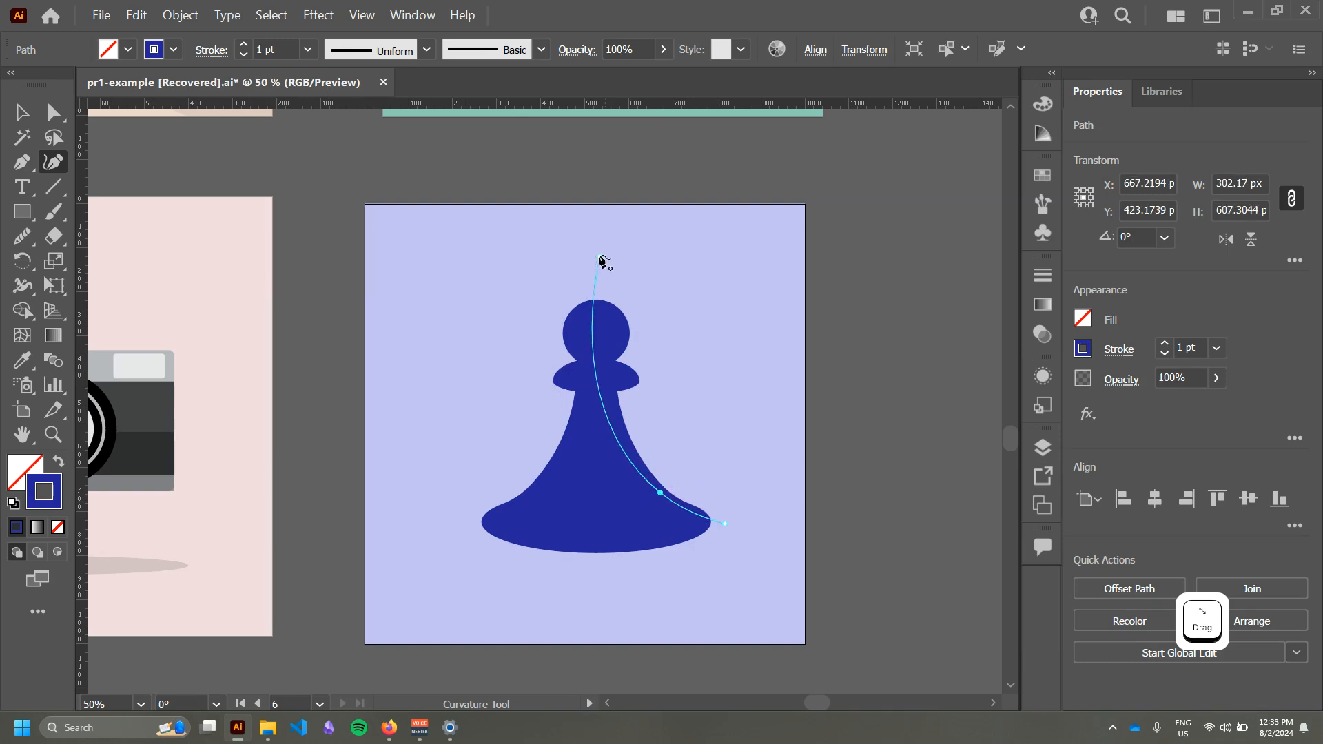
{"action": "left_click", "coordinate": [590, 259]}
{"action": "key", "text": "v"}
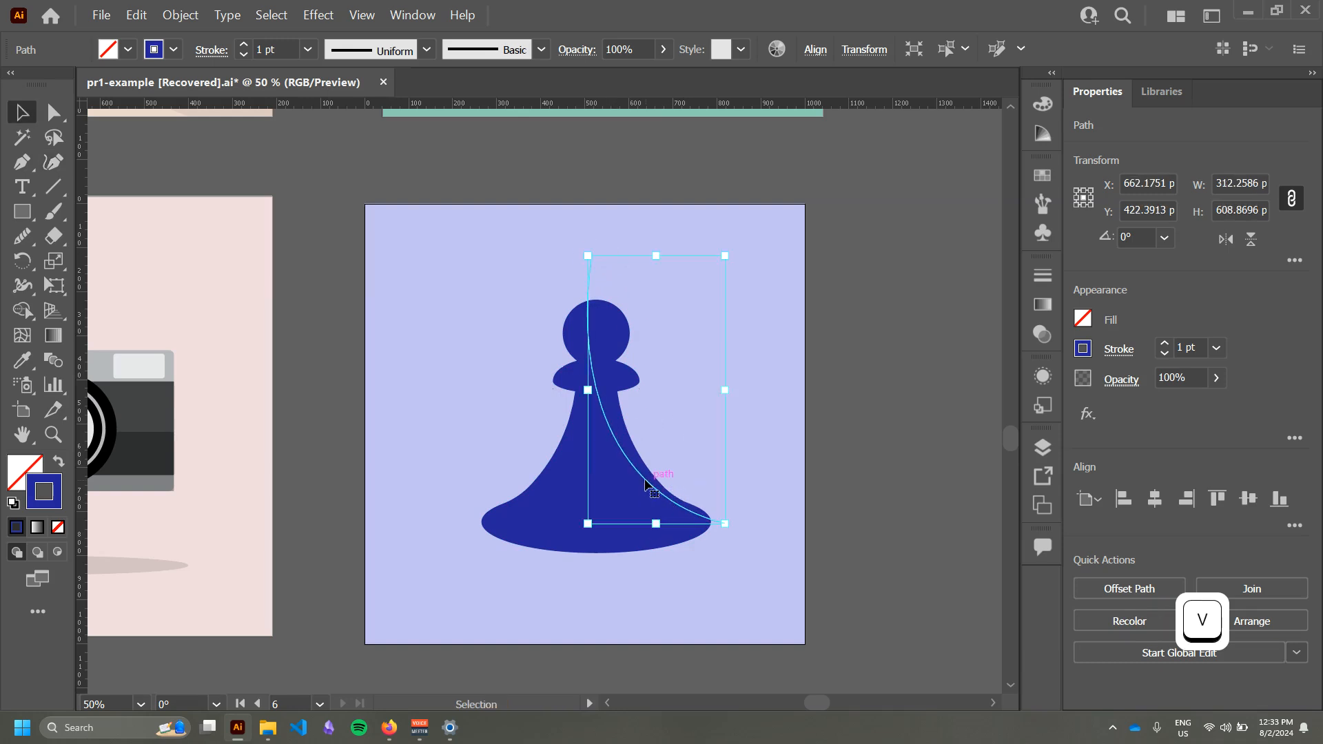
{"action": "left_click_drag", "start_coordinate": [647, 490], "coordinate": [654, 508]}
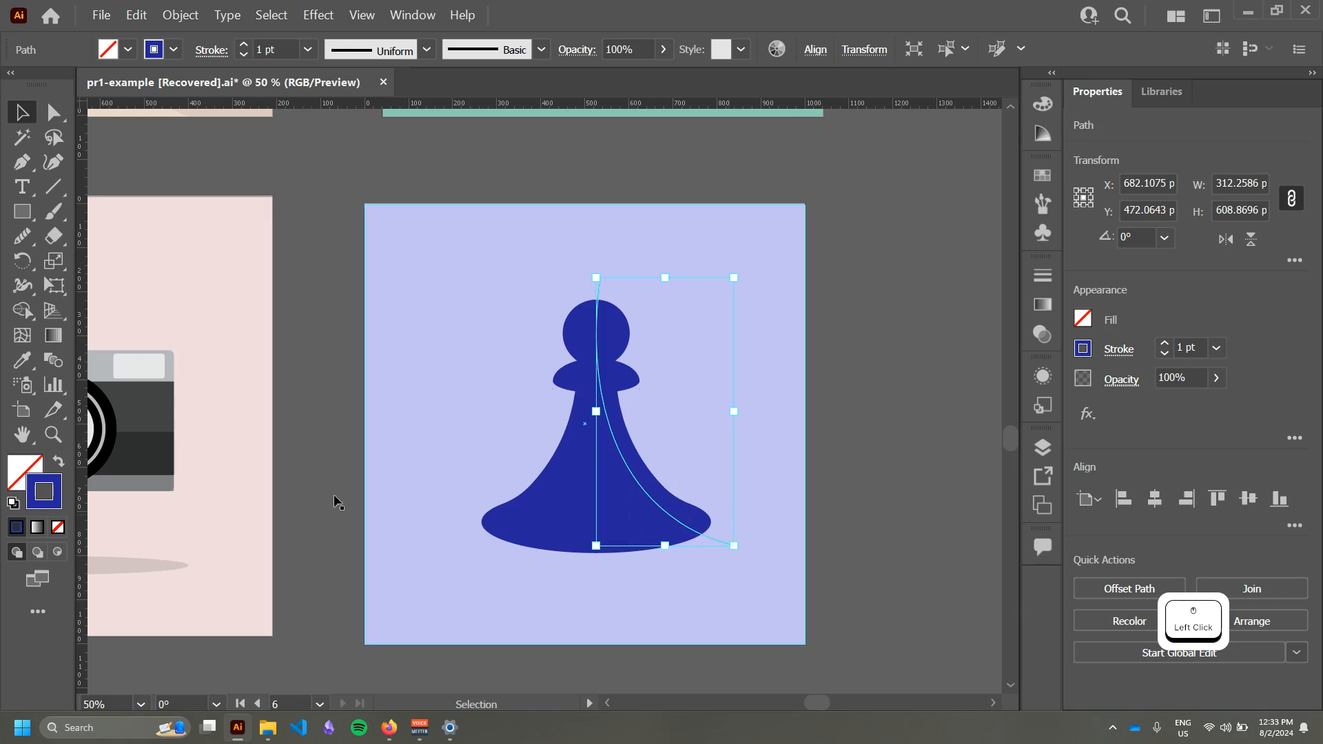
Step: Recolor the curve's stroke to light gray #f2f2f2 with 0% saturation and 95% brightness
{"action": "right_click", "coordinate": [444, 352]}
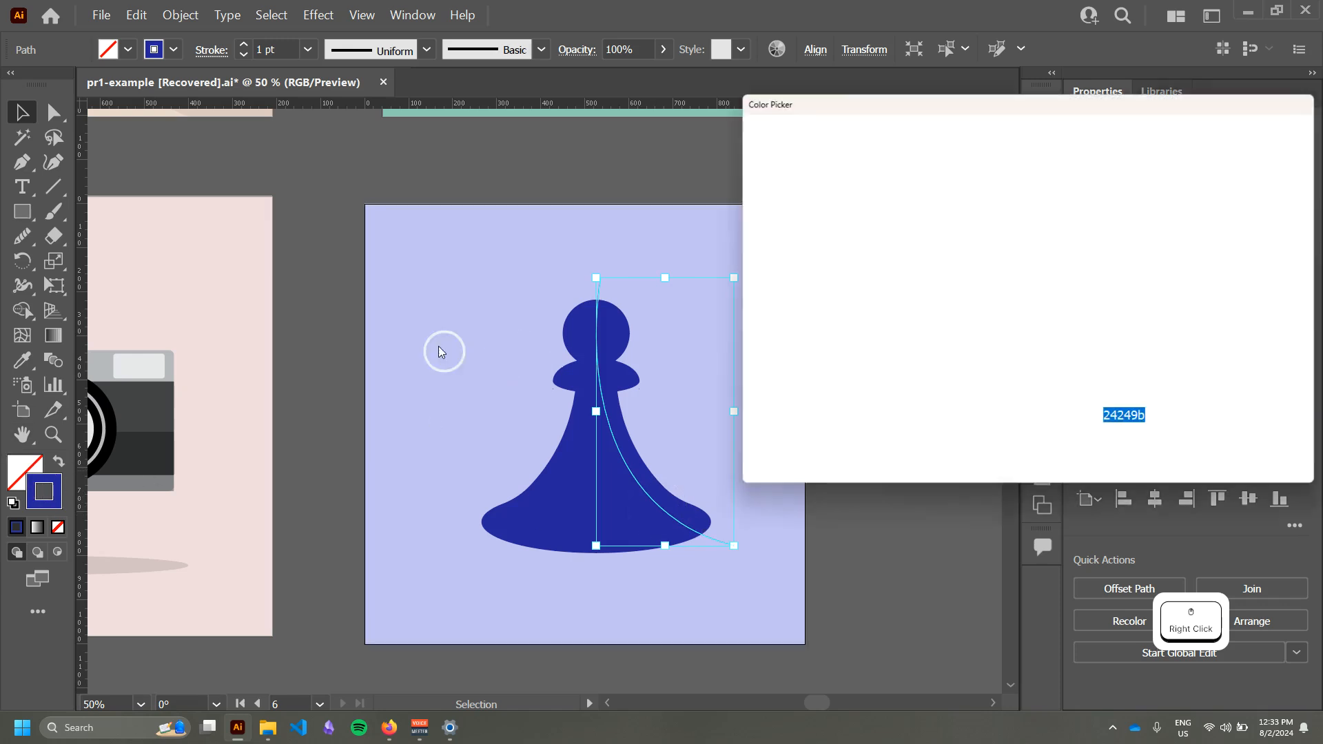
{"action": "left_click_drag", "start_coordinate": [930, 262], "coordinate": [744, 171]}
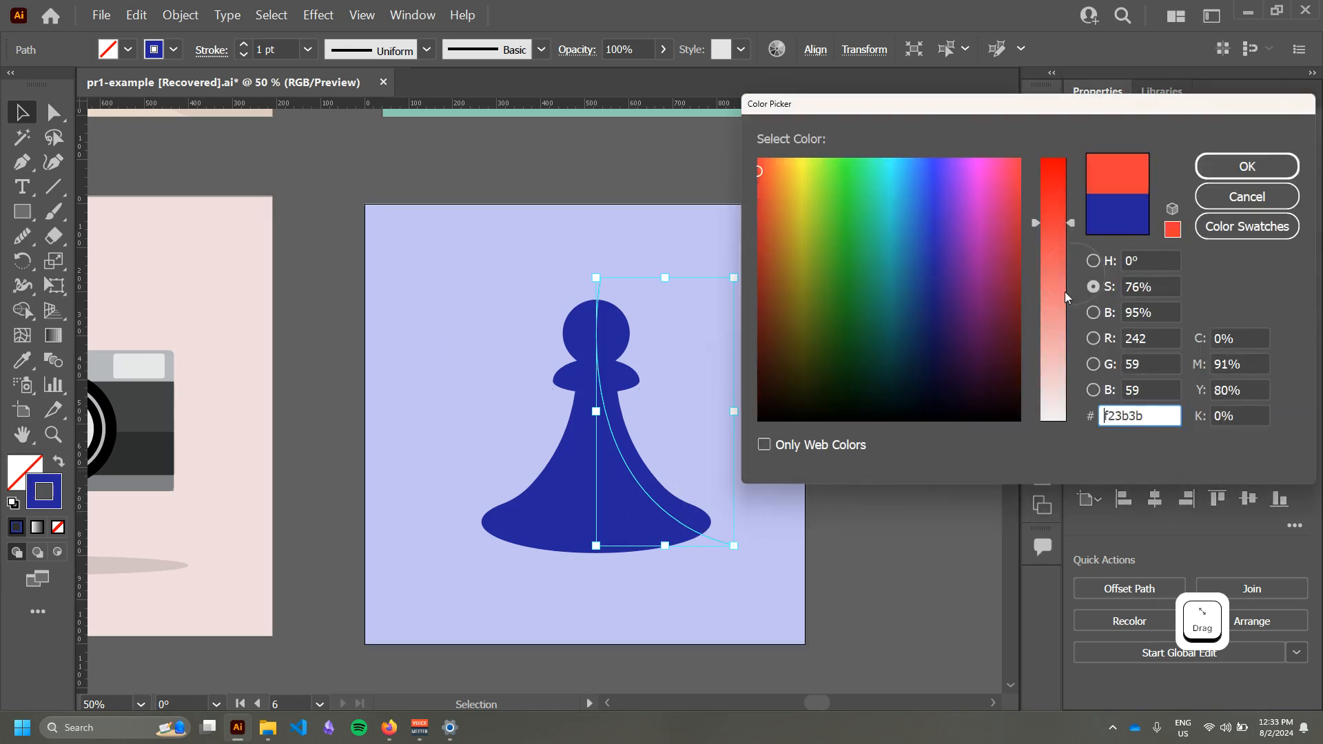
{"action": "left_click_drag", "start_coordinate": [1061, 361], "coordinate": [1080, 428]}
{"action": "left_click", "coordinate": [1242, 179]}
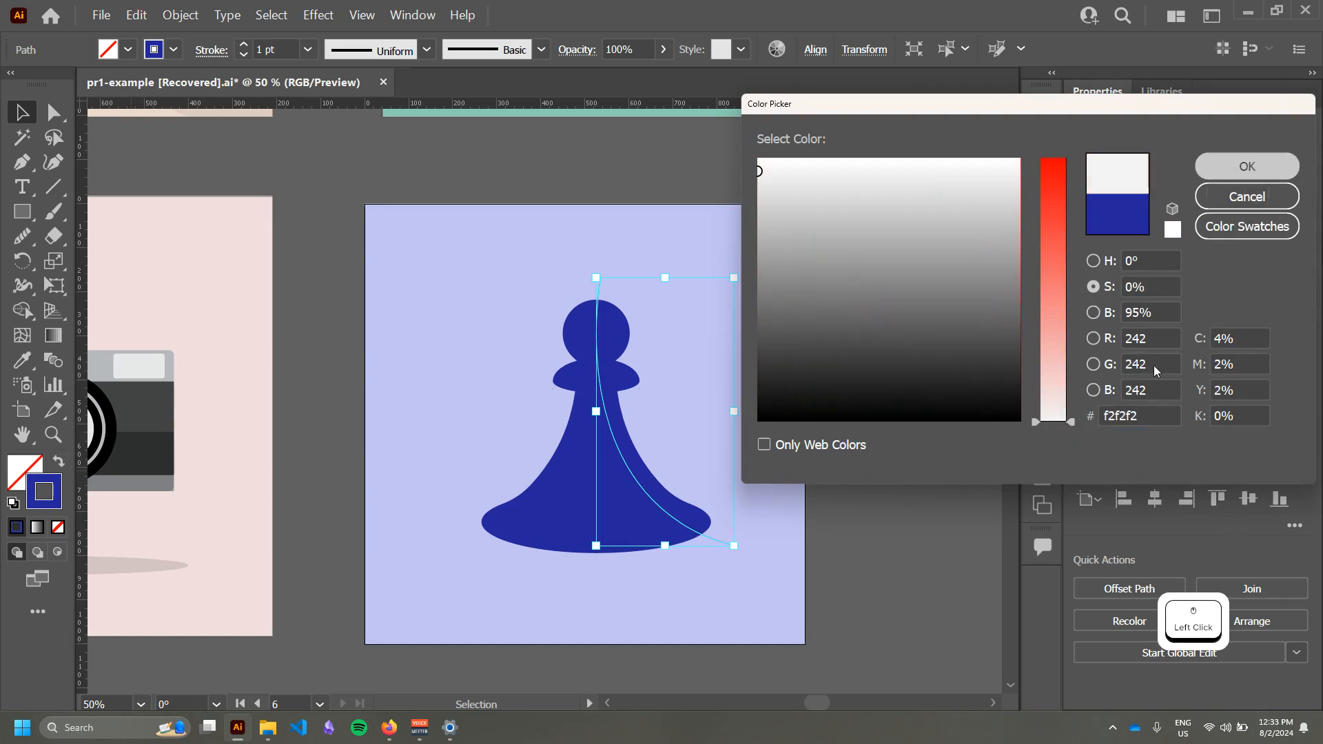
Step: Increase the curve's stroke weight to 7 pt
{"action": "left_click", "coordinate": [1164, 343]}
{"action": "left_click", "coordinate": [1164, 343]}
{"action": "left_click", "coordinate": [1164, 343]}
{"action": "left_click", "coordinate": [1164, 343]}
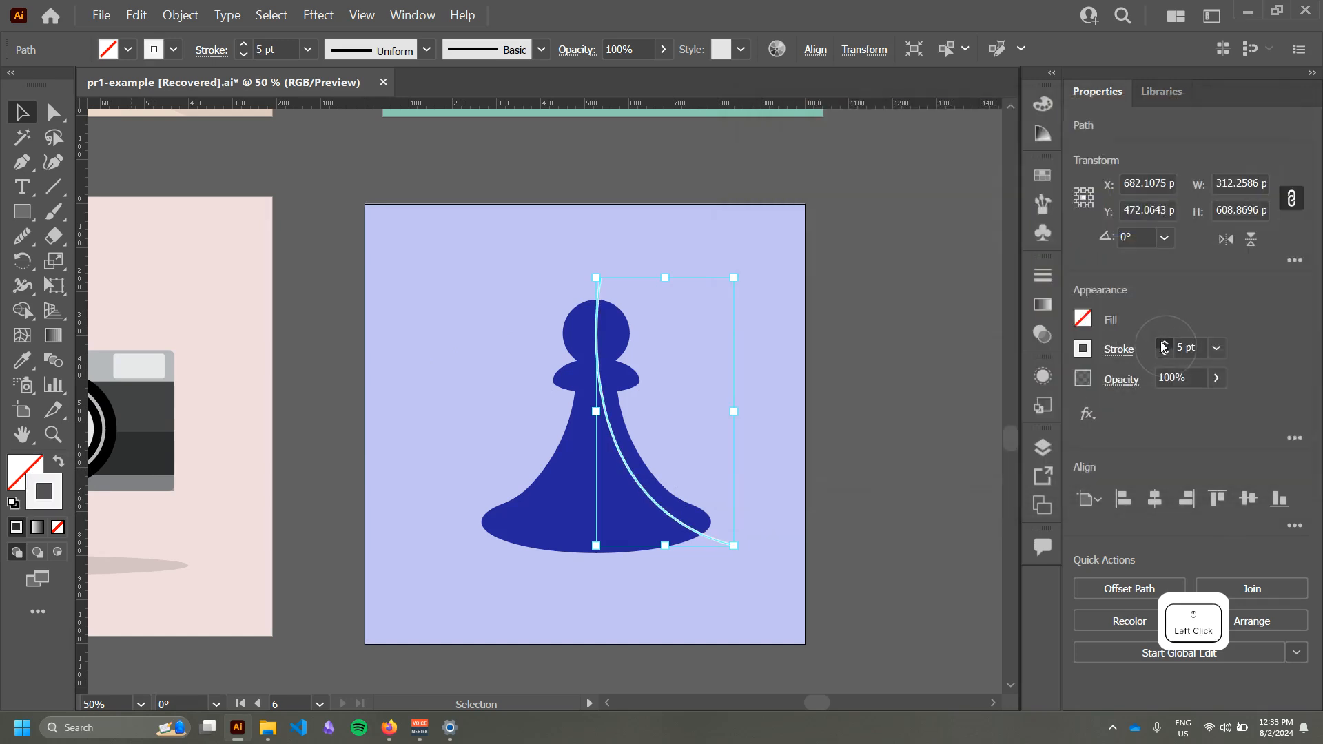
{"action": "left_click", "coordinate": [1165, 343]}
{"action": "left_click", "coordinate": [1164, 343]}
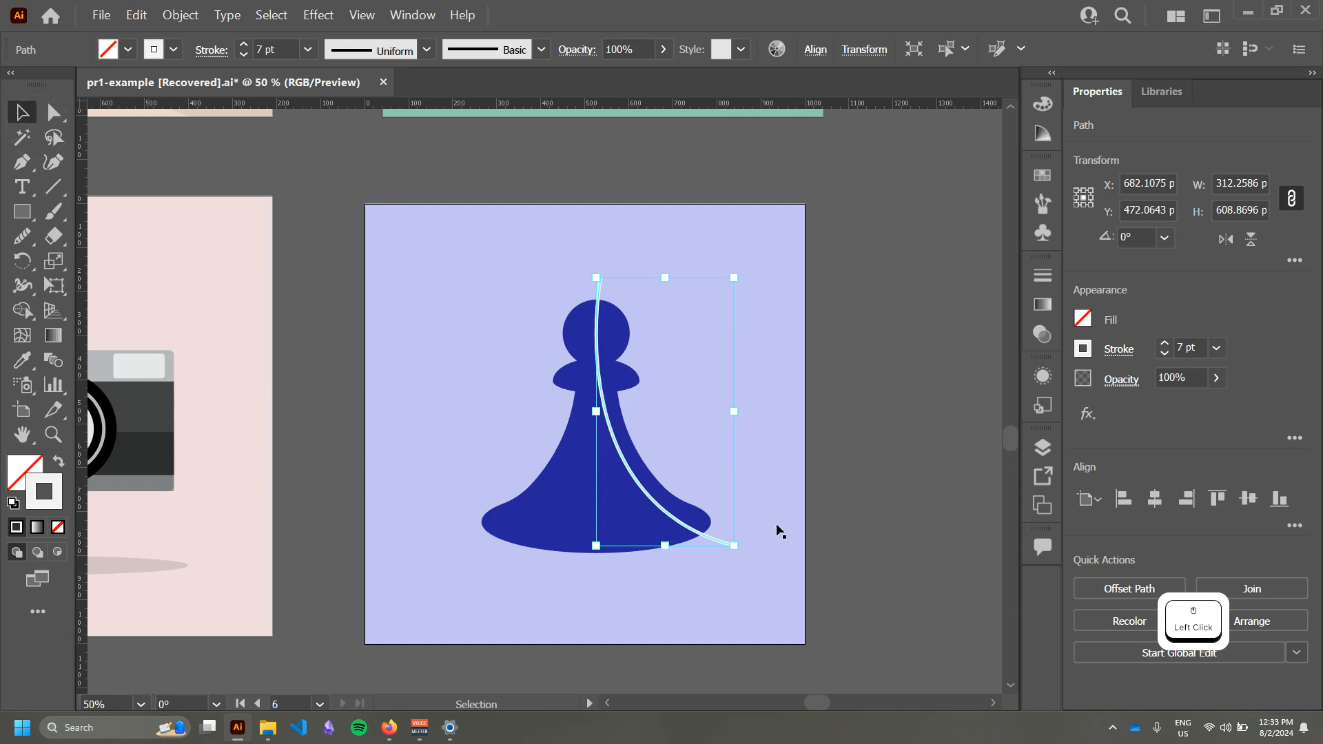
Step: Adjust the curve's anchor points and handles so it bends along the pawn's right side, ending just beyond the base
{"action": "left_click_drag", "start_coordinate": [710, 545], "coordinate": [632, 485]}
{"action": "left_click", "coordinate": [762, 562]}
{"action": "key", "text": "a"}
{"action": "left_click_drag", "start_coordinate": [537, 411], "coordinate": [576, 396]}
{"action": "left_click_drag", "start_coordinate": [635, 488], "coordinate": [626, 462]}
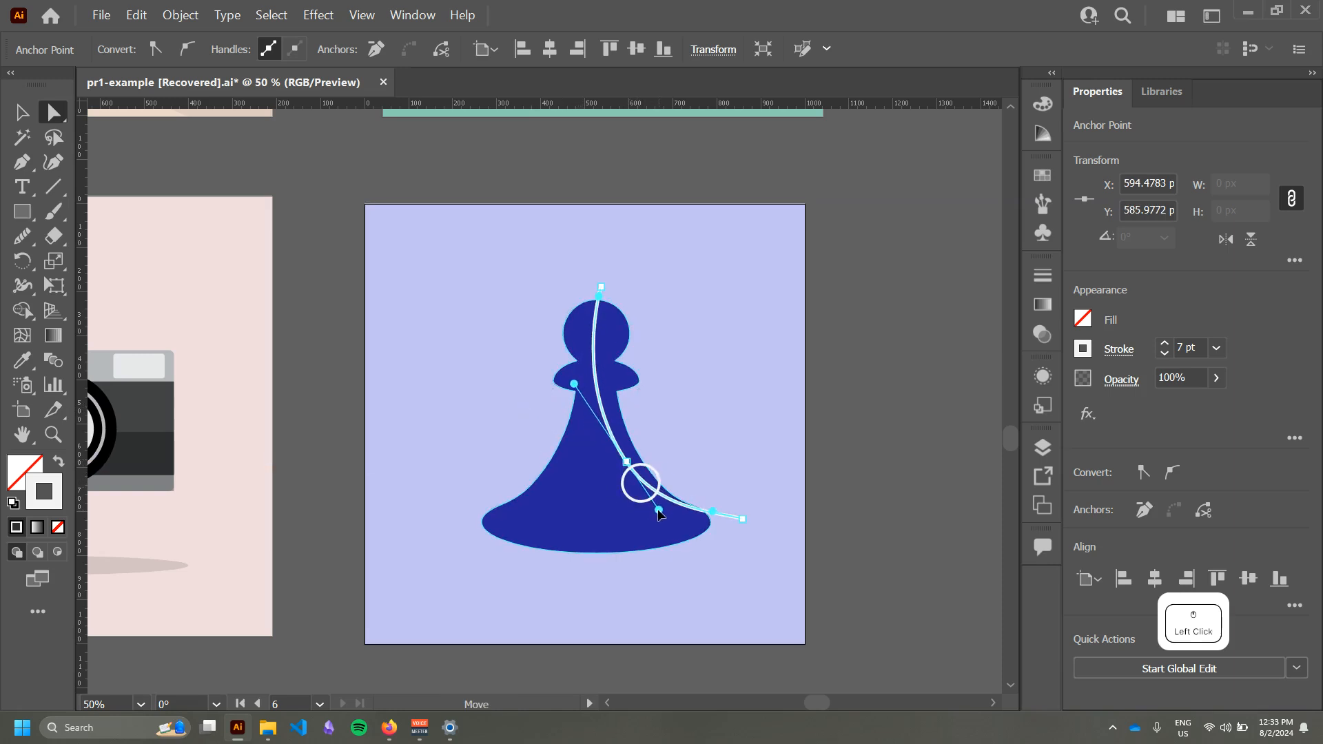
{"action": "mouse_move", "coordinate": [658, 514]}
{"action": "left_mouse_down"}
{"action": "mouse_move", "coordinate": [711, 520]}
{"action": "mouse_move", "coordinate": [658, 520]}
{"action": "left_mouse_up"}
{"action": "left_click_drag", "start_coordinate": [631, 461], "coordinate": [626, 463]}
{"action": "left_click_drag", "start_coordinate": [599, 295], "coordinate": [597, 298]}
{"action": "key", "text": "v"}
{"action": "left_click", "coordinate": [688, 341]}
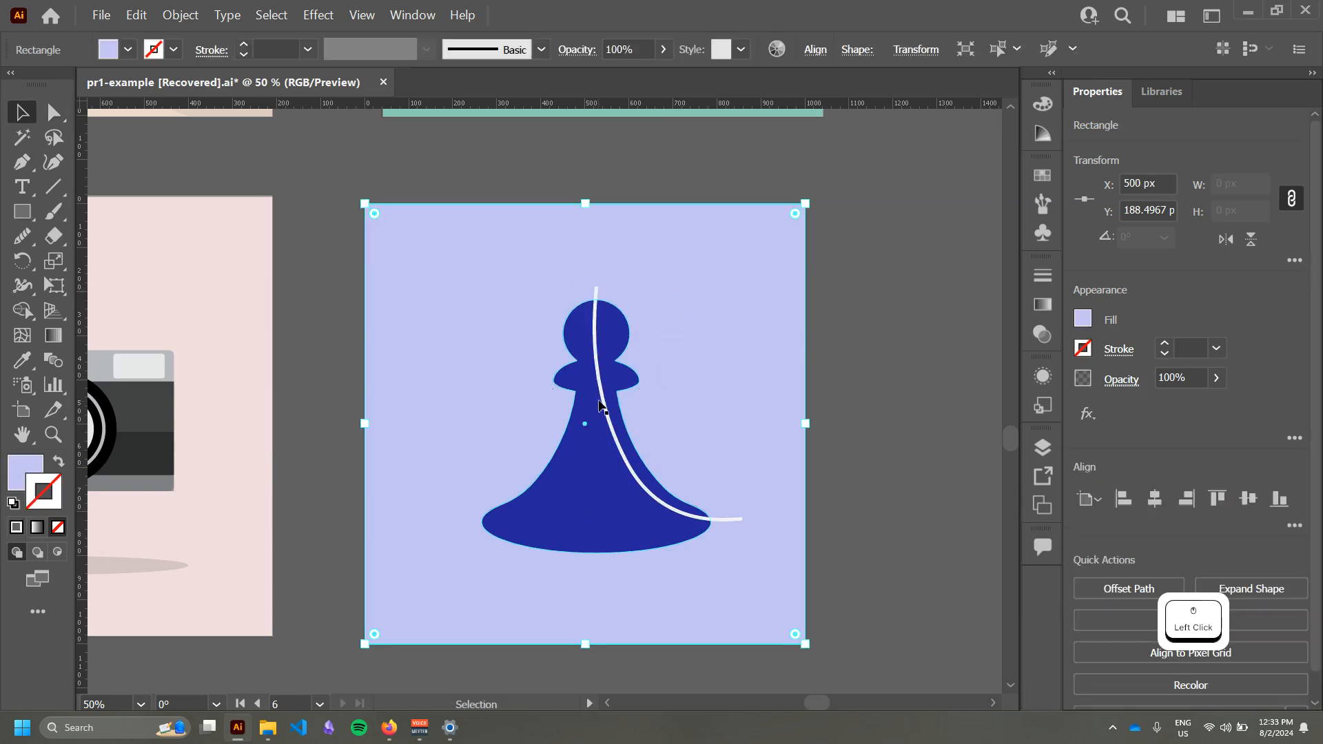
Step: Nudge the curve right and extend its lower end beyond the pawn's base, making the curve about 404 by 577 px
{"action": "left_click_drag", "start_coordinate": [600, 407], "coordinate": [608, 406]}
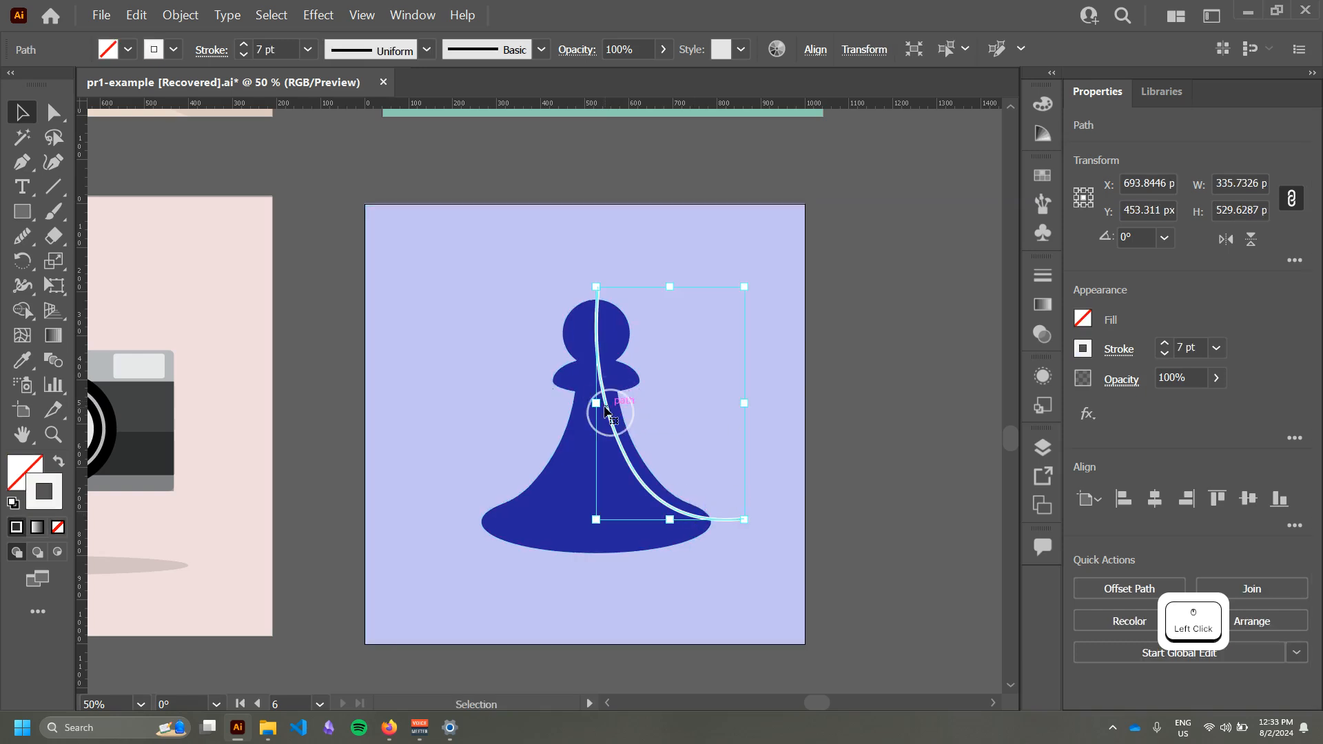
{"action": "key", "text": "a"}
{"action": "left_click", "coordinate": [628, 461]}
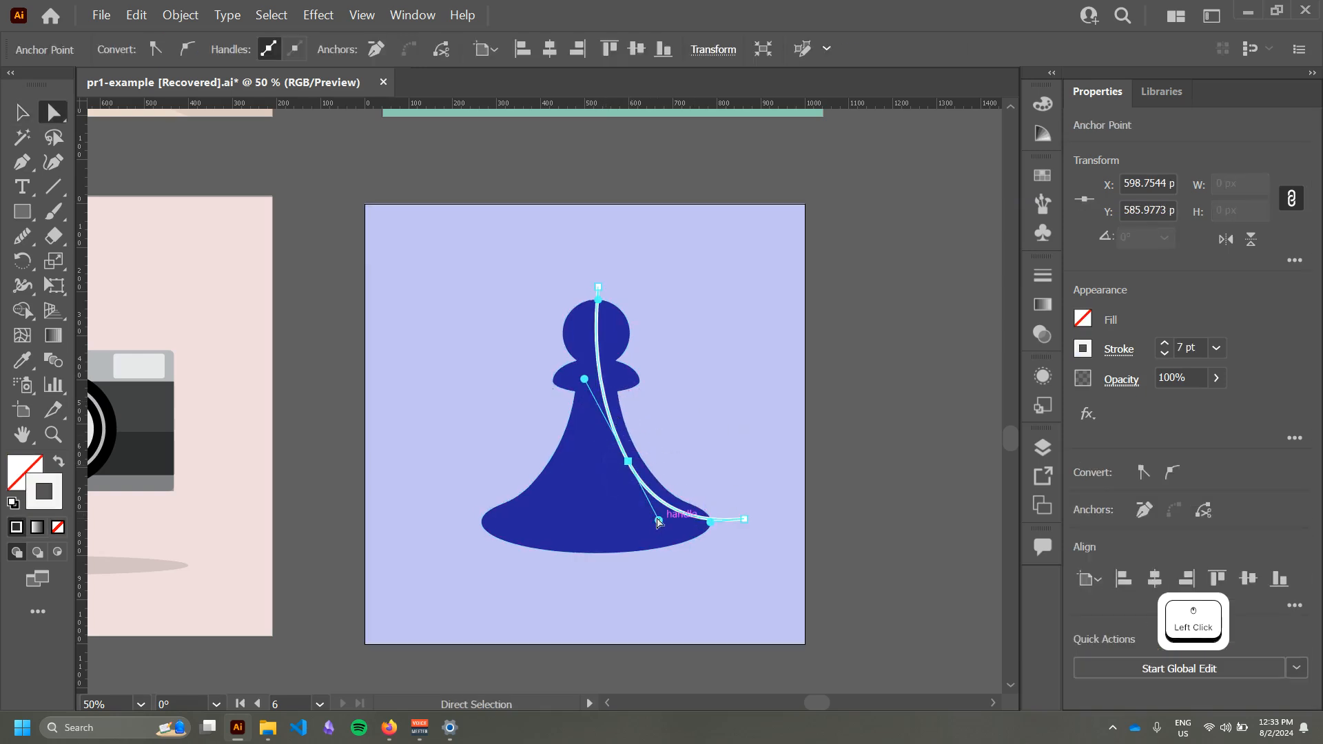
{"action": "left_click_drag", "start_coordinate": [658, 522], "coordinate": [772, 541]}
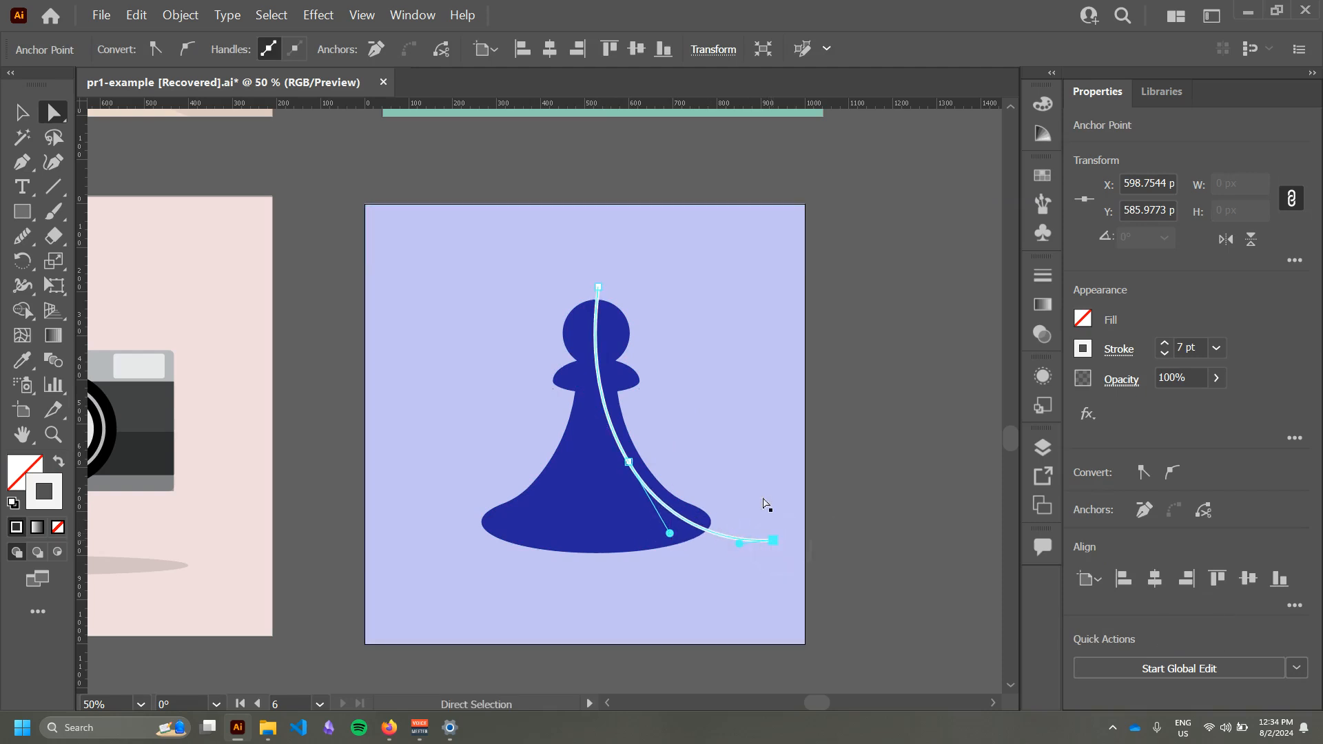
{"action": "key", "text": "v"}
{"action": "left_click", "coordinate": [588, 508]}
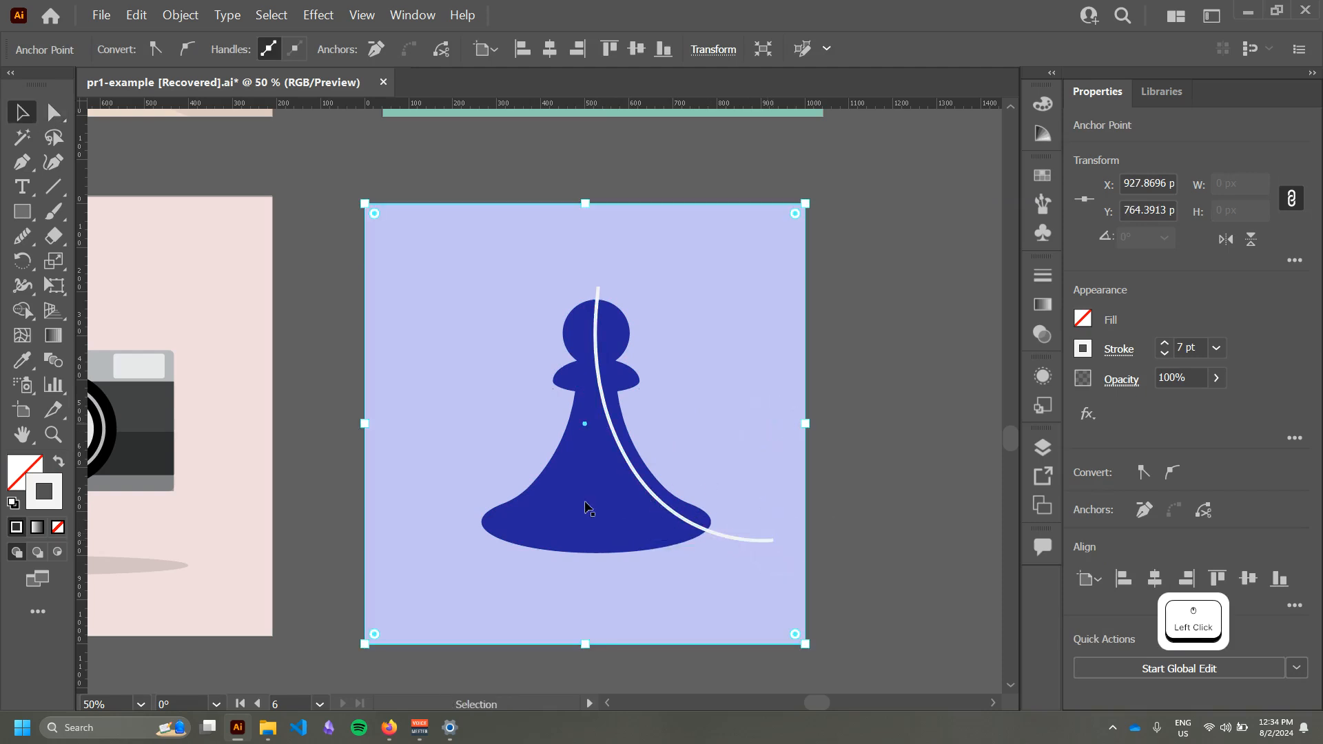
{"action": "left_click", "coordinate": [756, 542]}
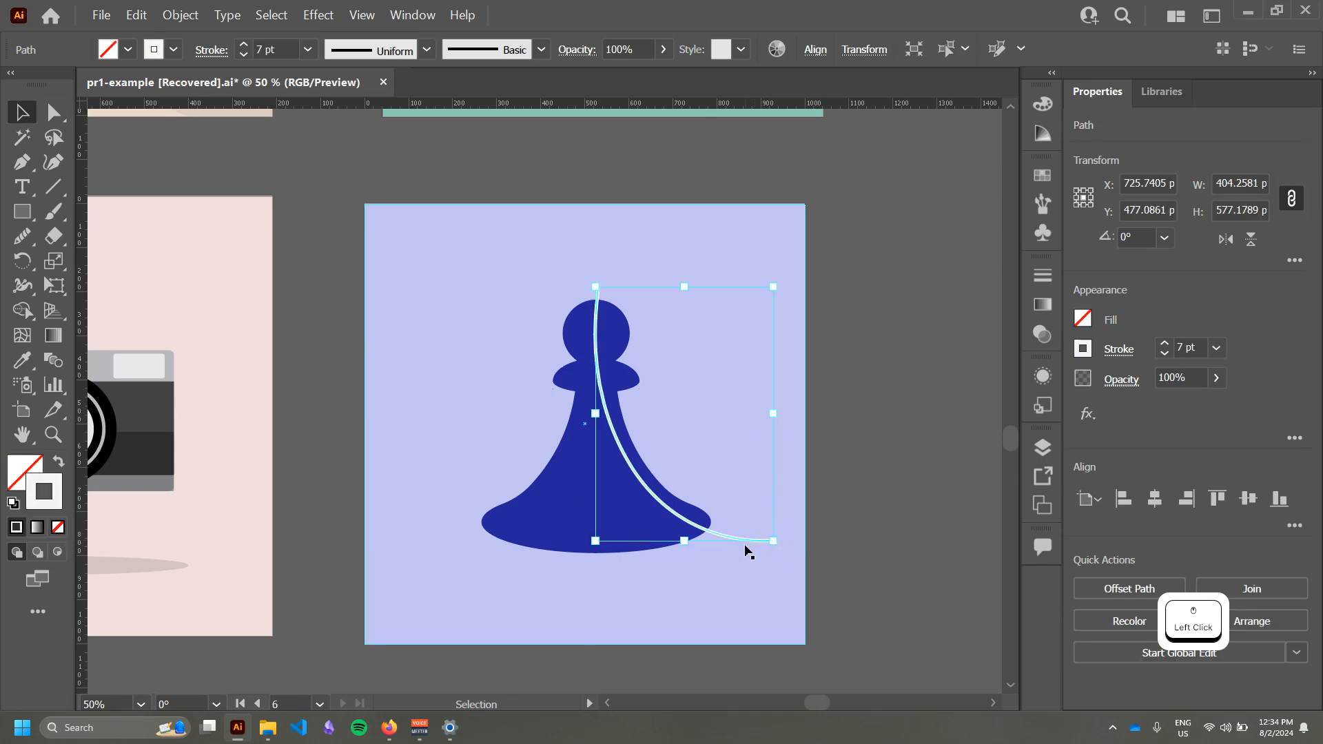
{"action": "left_click", "coordinate": [570, 505], "text": "shift"}
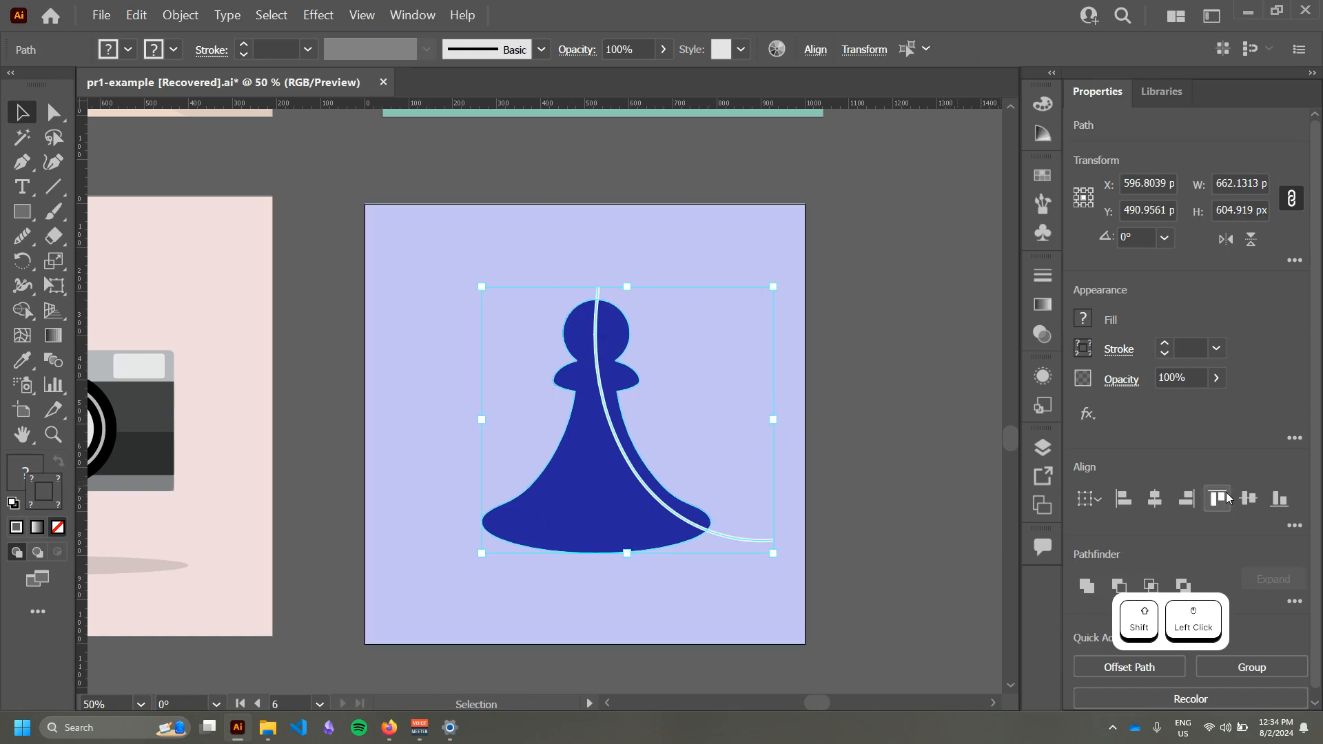
{"action": "left_click", "coordinate": [772, 181]}
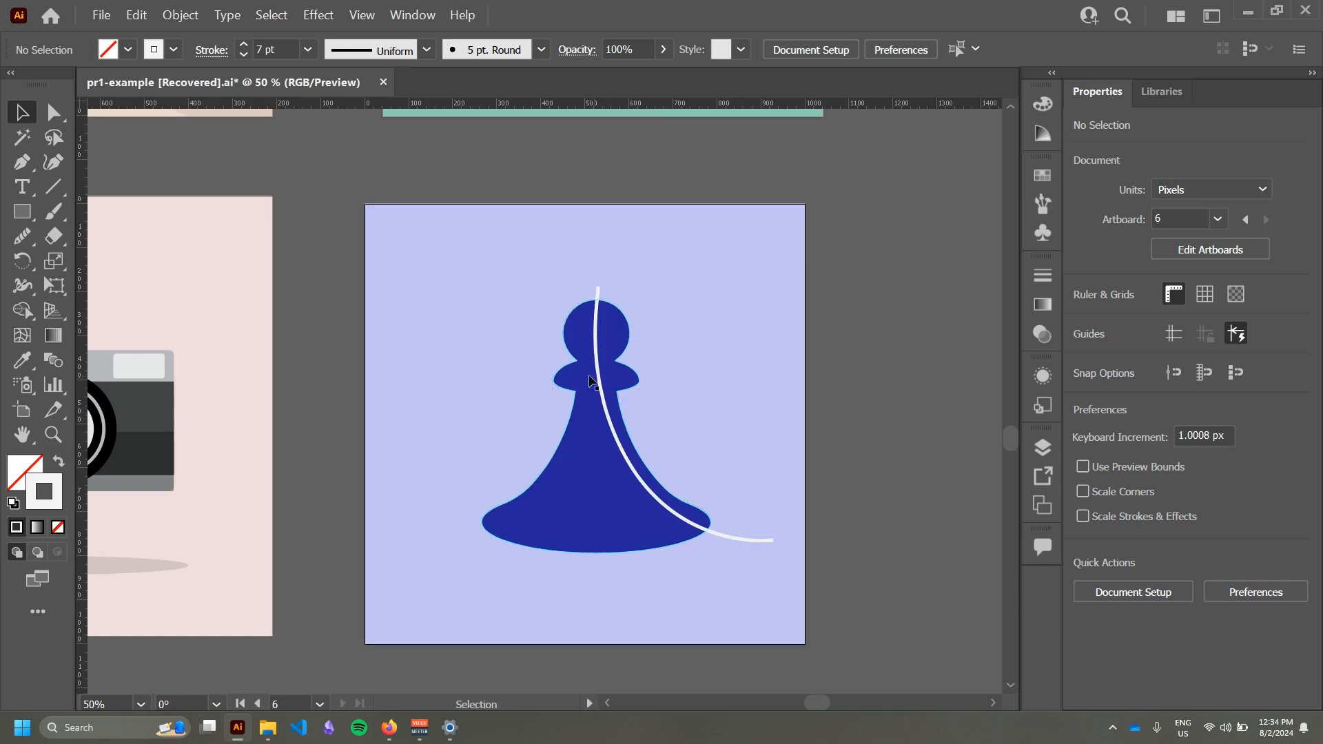
Step: Join the curve's two end points into a closed shape and move both corners slightly farther beyond the pawn
{"action": "left_click", "coordinate": [753, 546]}
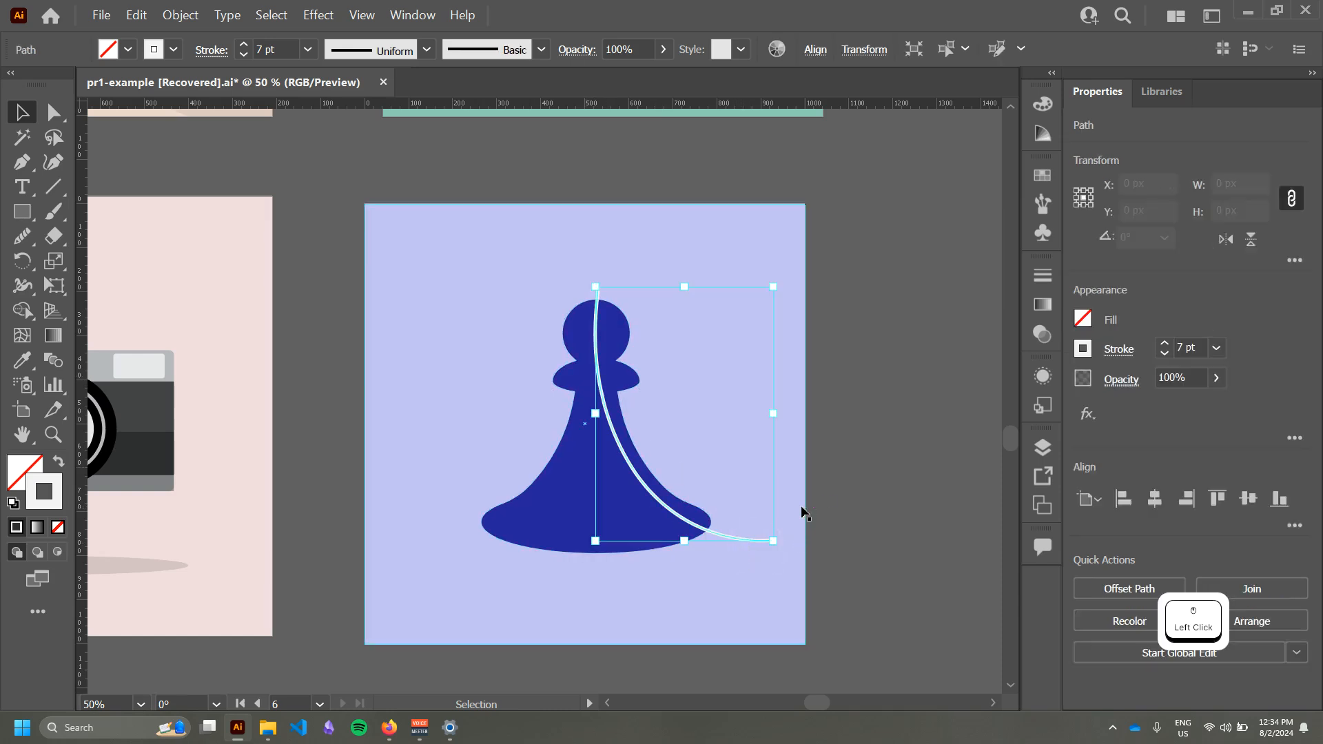
{"action": "key", "text": "a"}
{"action": "left_click", "coordinate": [773, 540]}
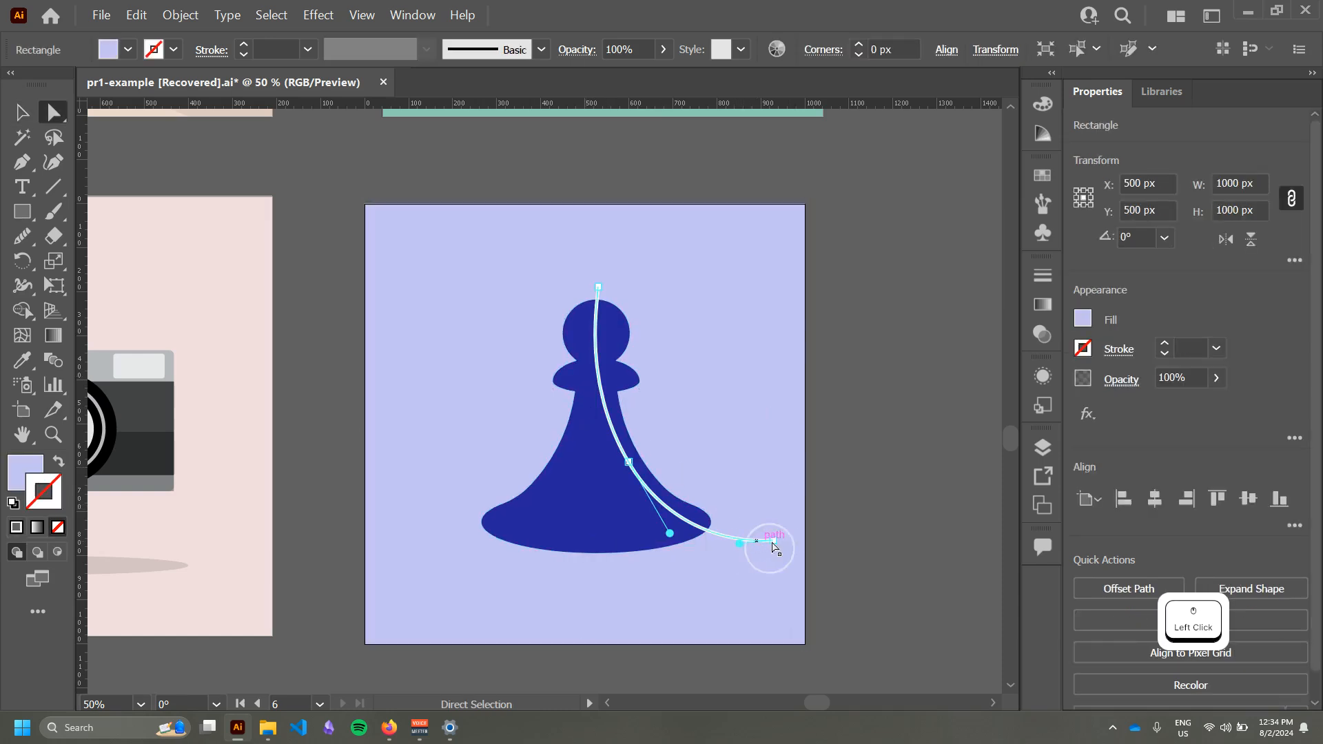
{"action": "left_click", "coordinate": [599, 289], "text": "shift"}
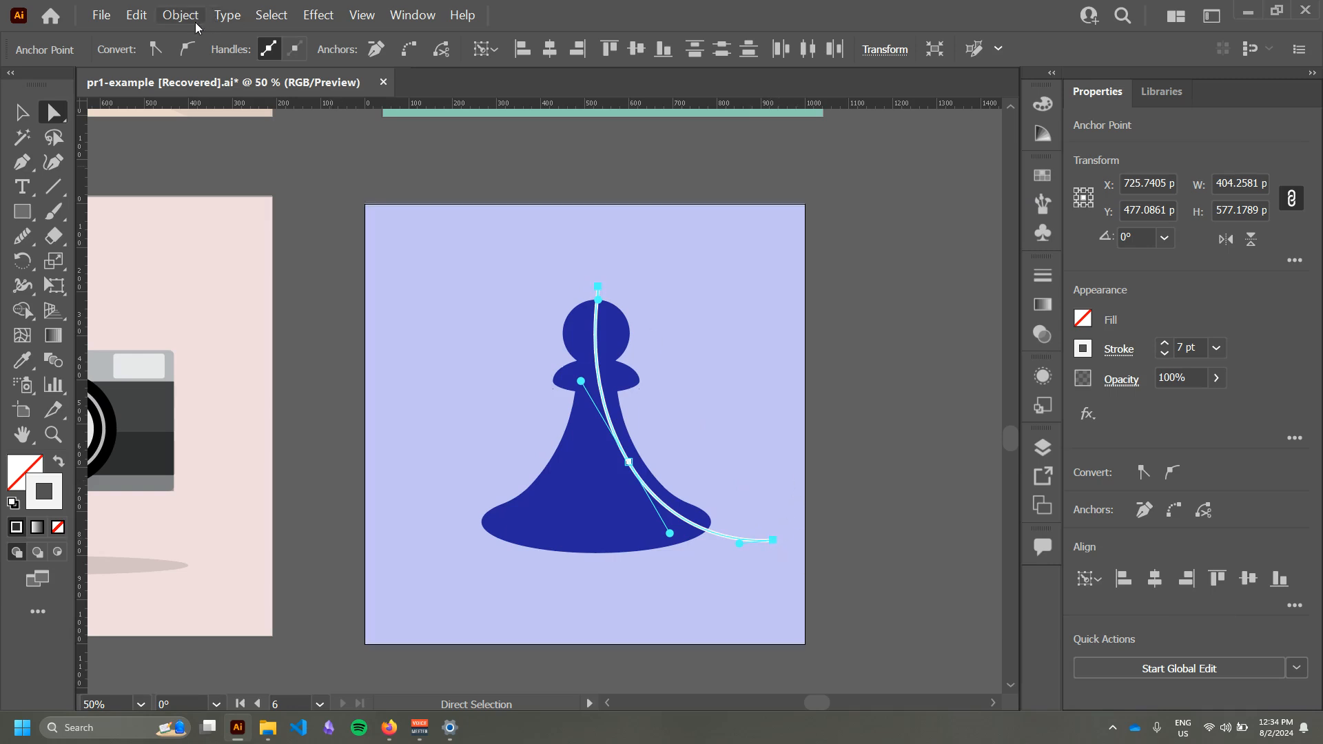
{"action": "left_click", "coordinate": [171, 18]}
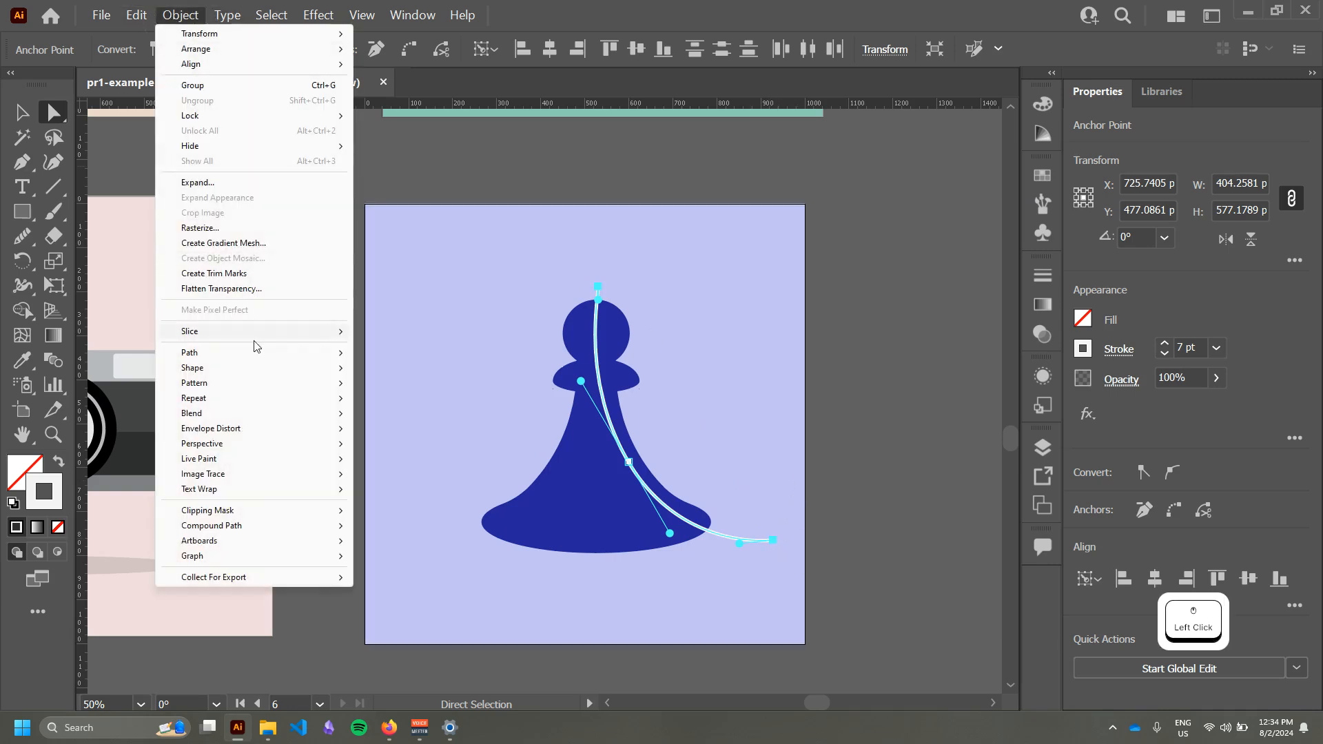
{"action": "mouse_move", "coordinate": [261, 386]}
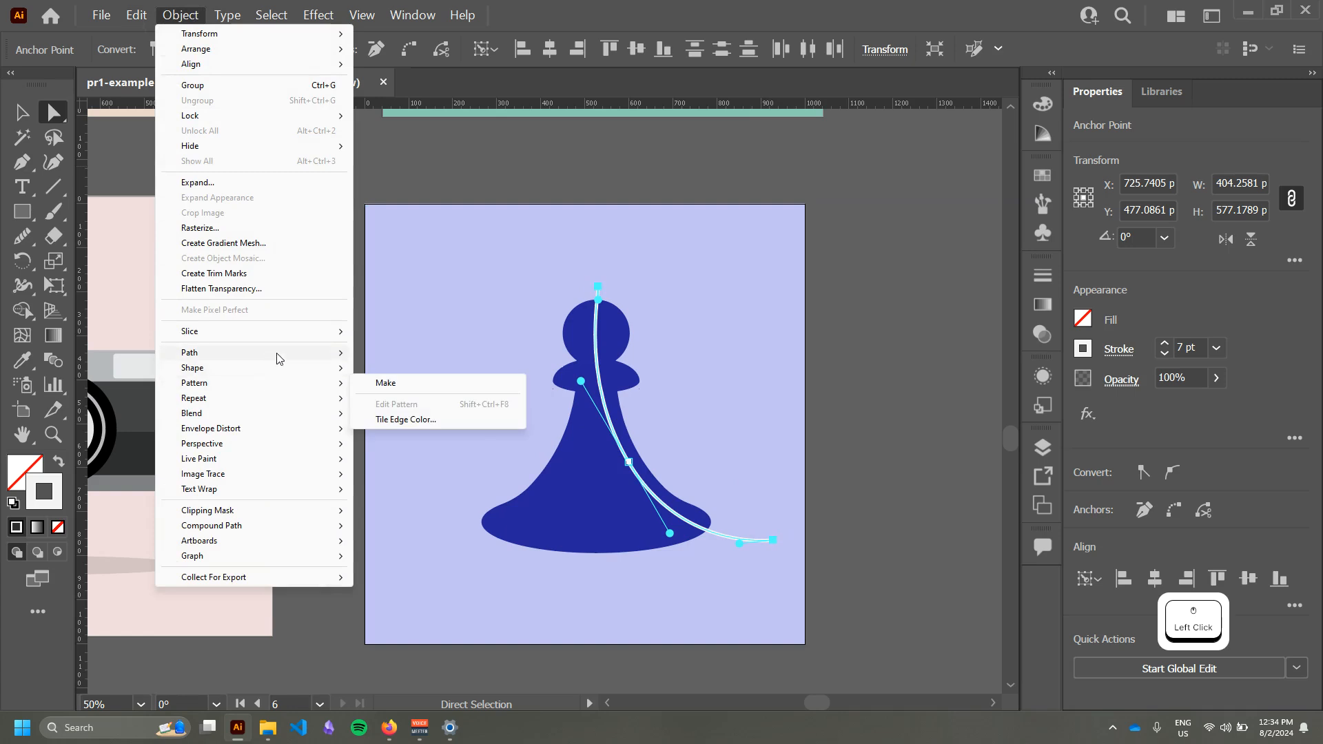
{"action": "mouse_move", "coordinate": [279, 358]}
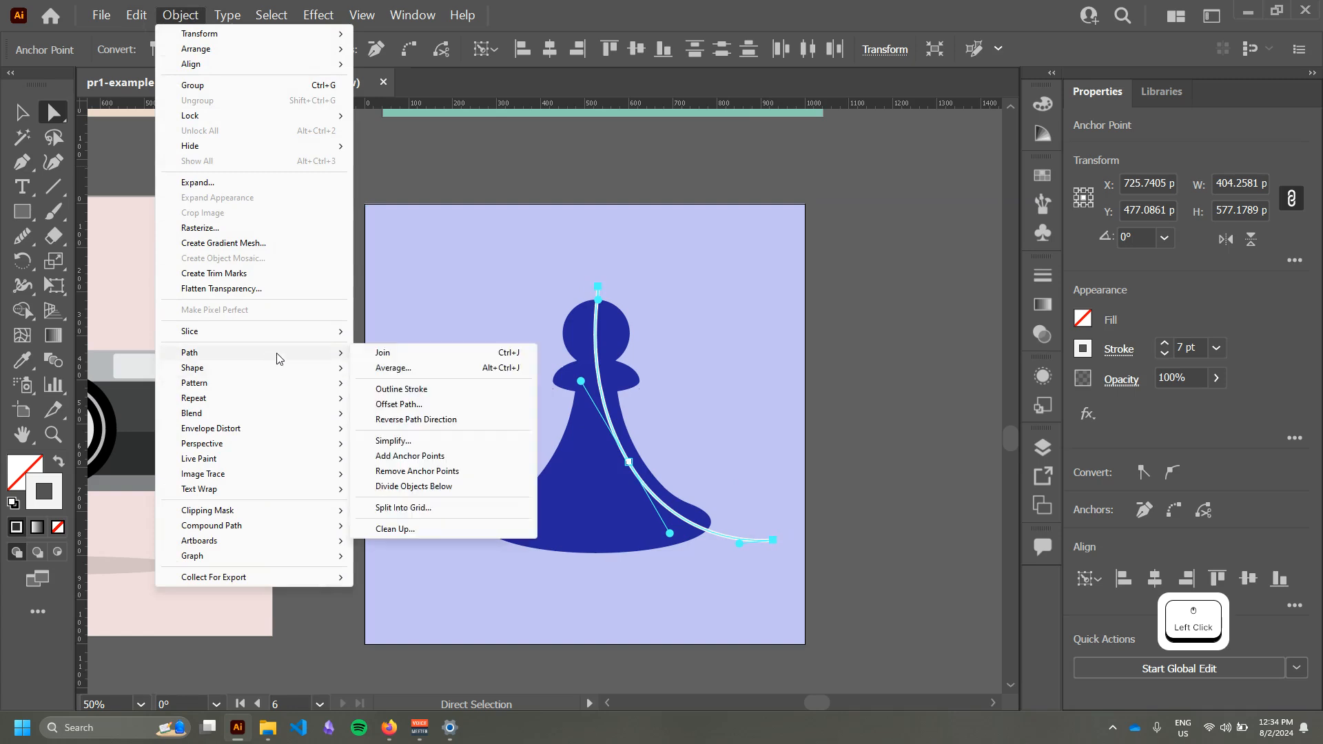
{"action": "left_click", "coordinate": [466, 354]}
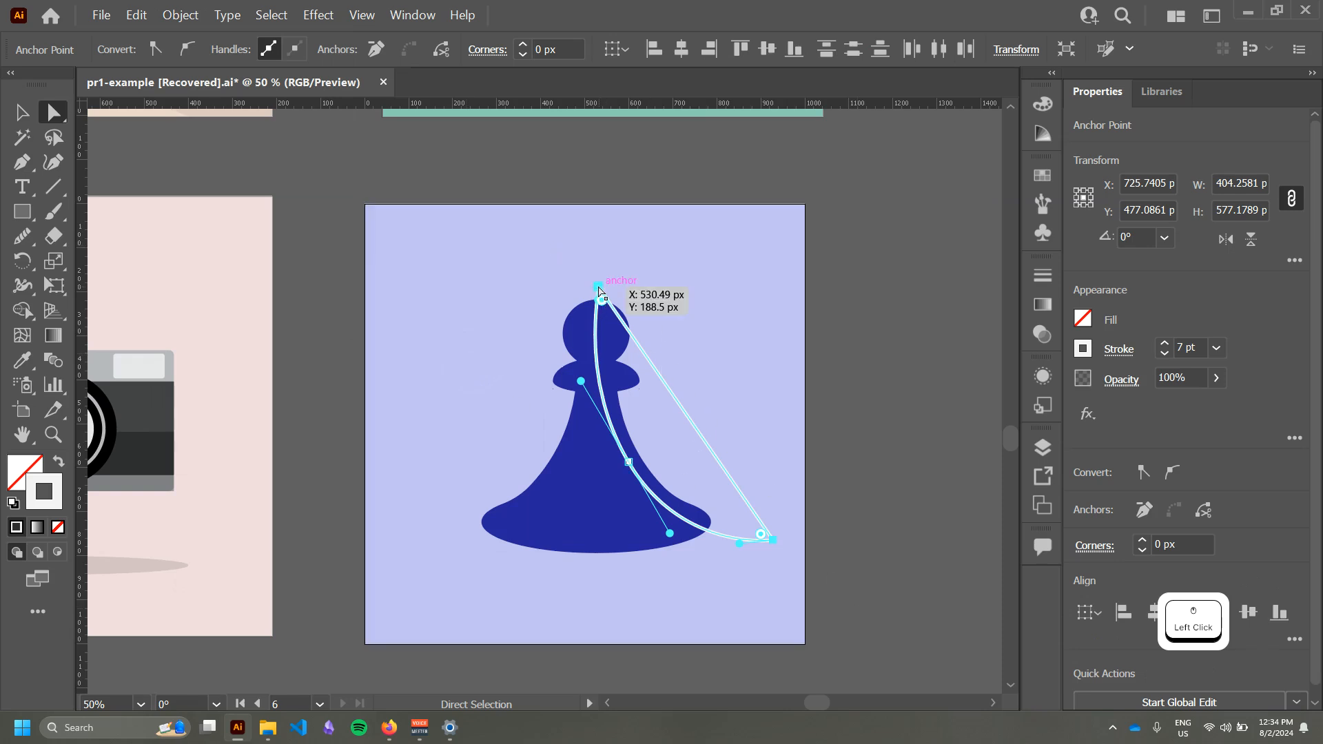
{"action": "left_click_drag", "start_coordinate": [600, 290], "coordinate": [602, 271]}
{"action": "left_click_drag", "start_coordinate": [773, 539], "coordinate": [779, 540]}
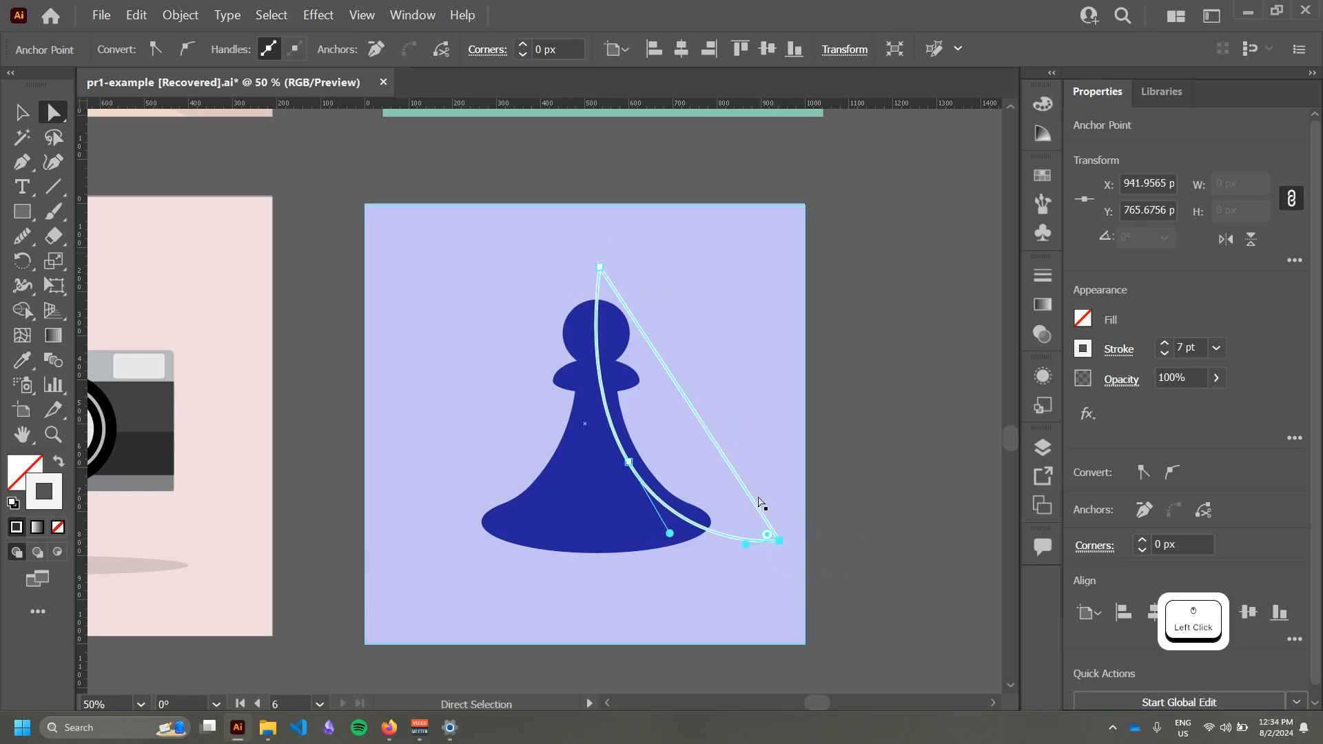
Step: Swap the closed shape's stroke and fill so it becomes a solid light gray area without an outline
{"action": "key", "text": "shift"}
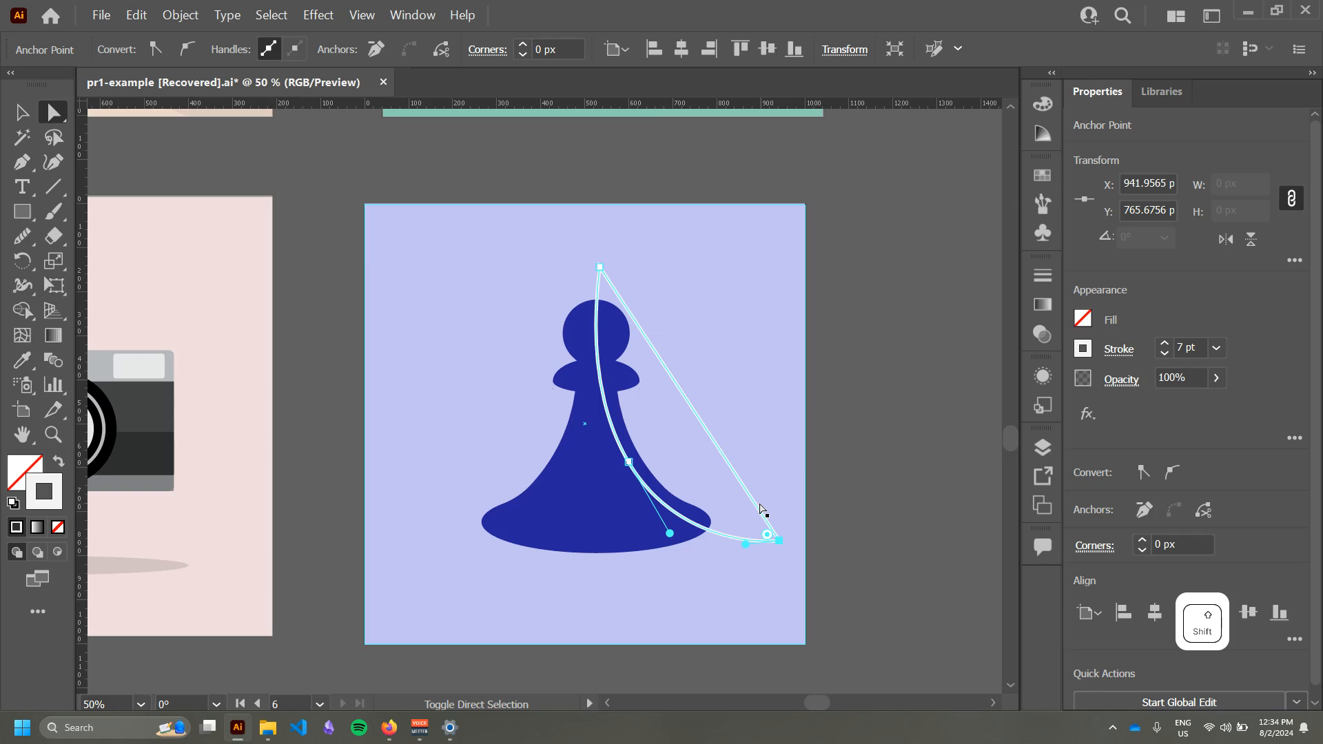
{"action": "key", "text": "shift+x"}
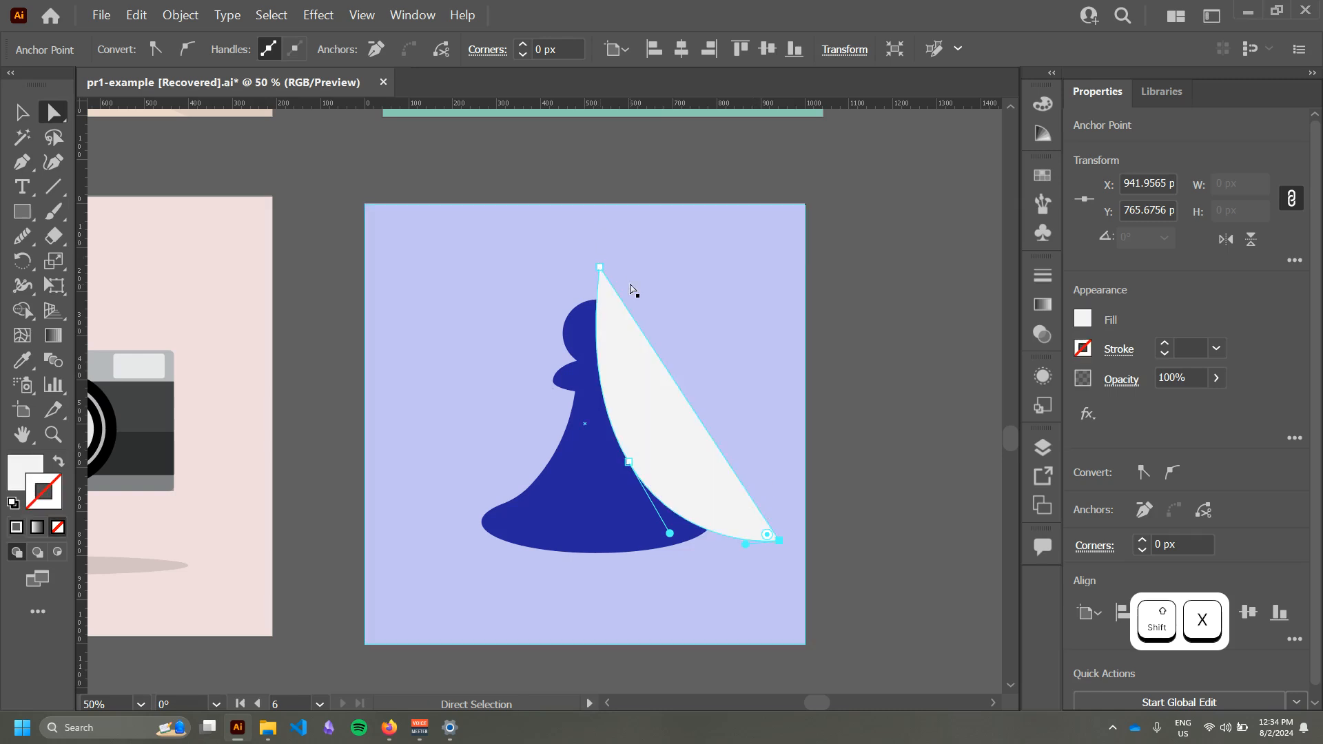
{"action": "key", "text": "i"}
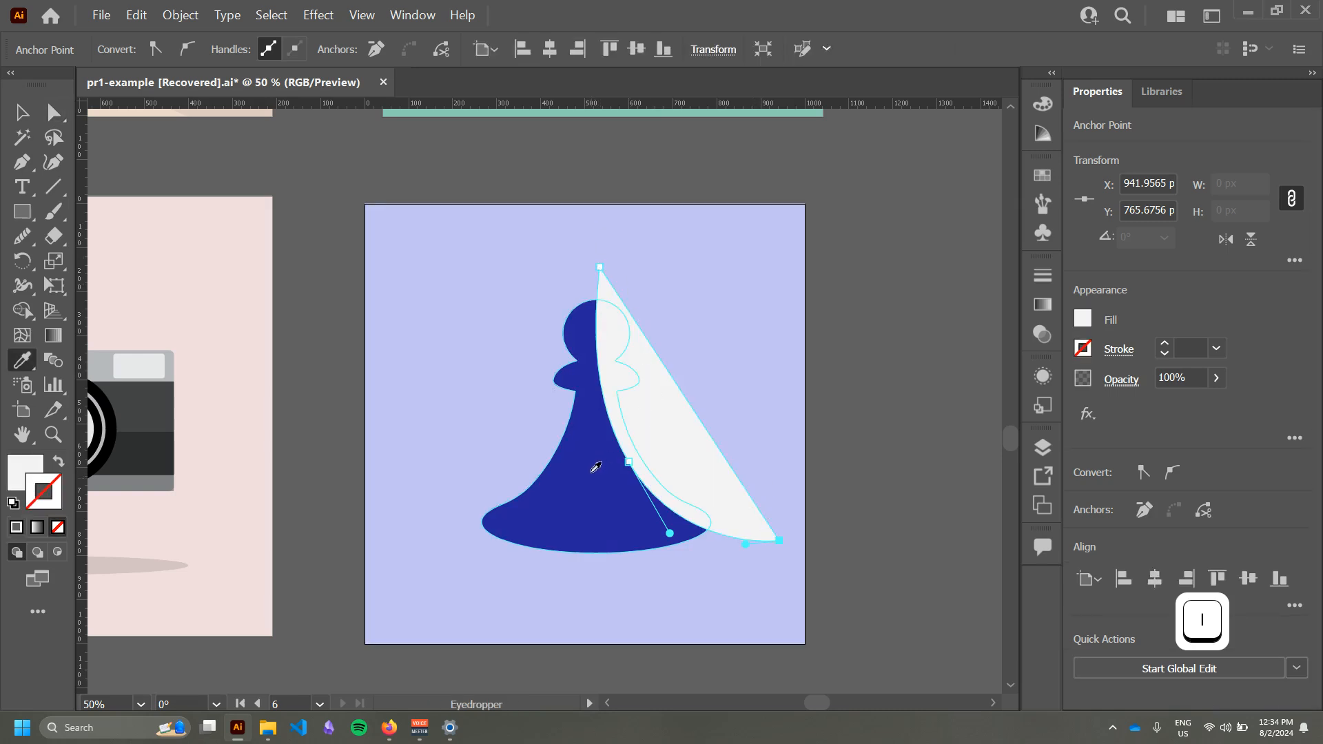
{"action": "key", "text": "v"}
{"action": "left_click", "coordinate": [853, 564]}
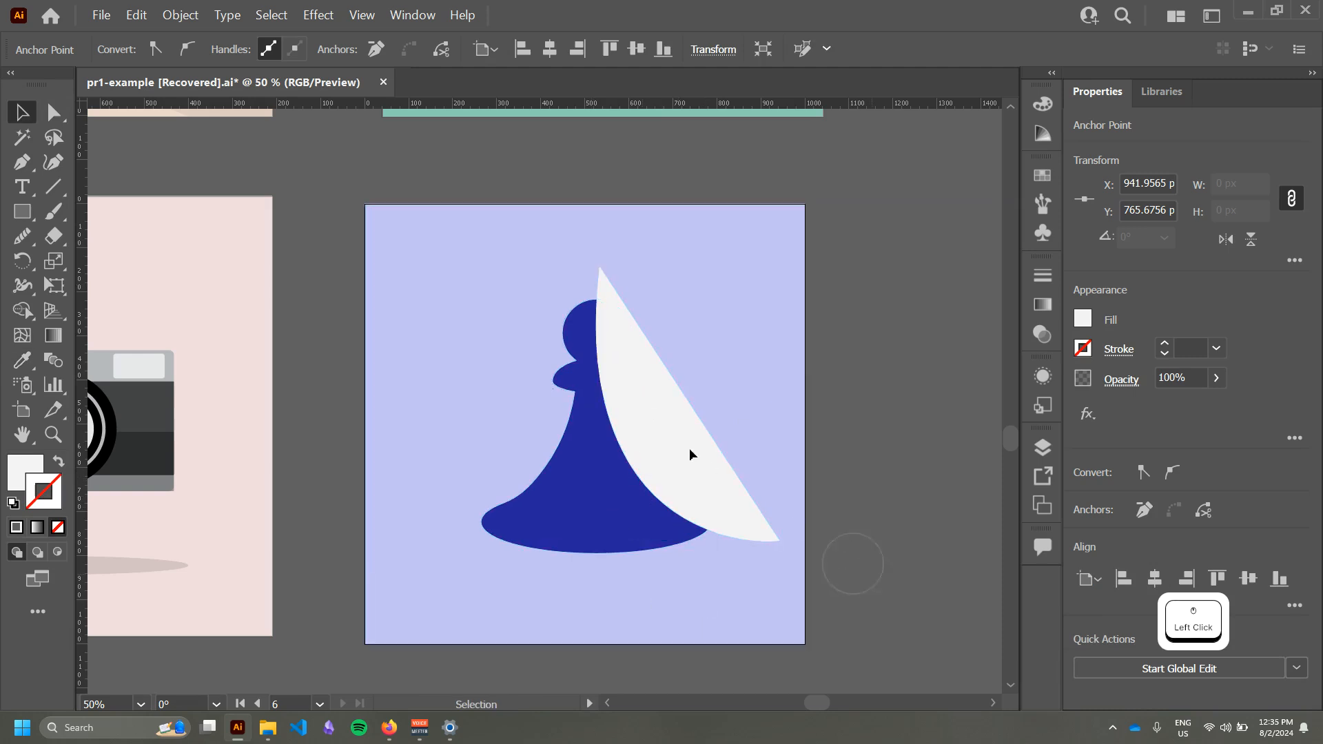
{"action": "left_click", "coordinate": [690, 448]}
{"action": "left_click", "coordinate": [603, 518], "text": "shift"}
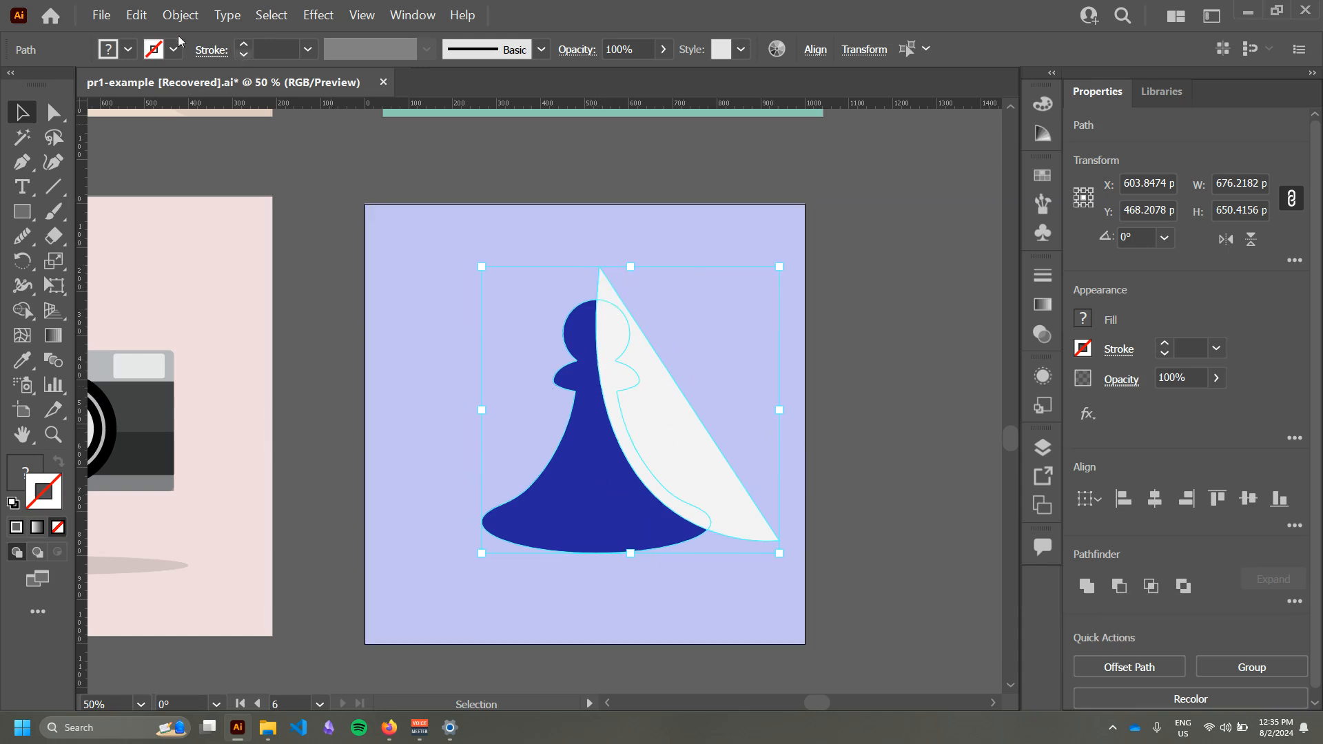
{"action": "left_click", "coordinate": [330, 155]}
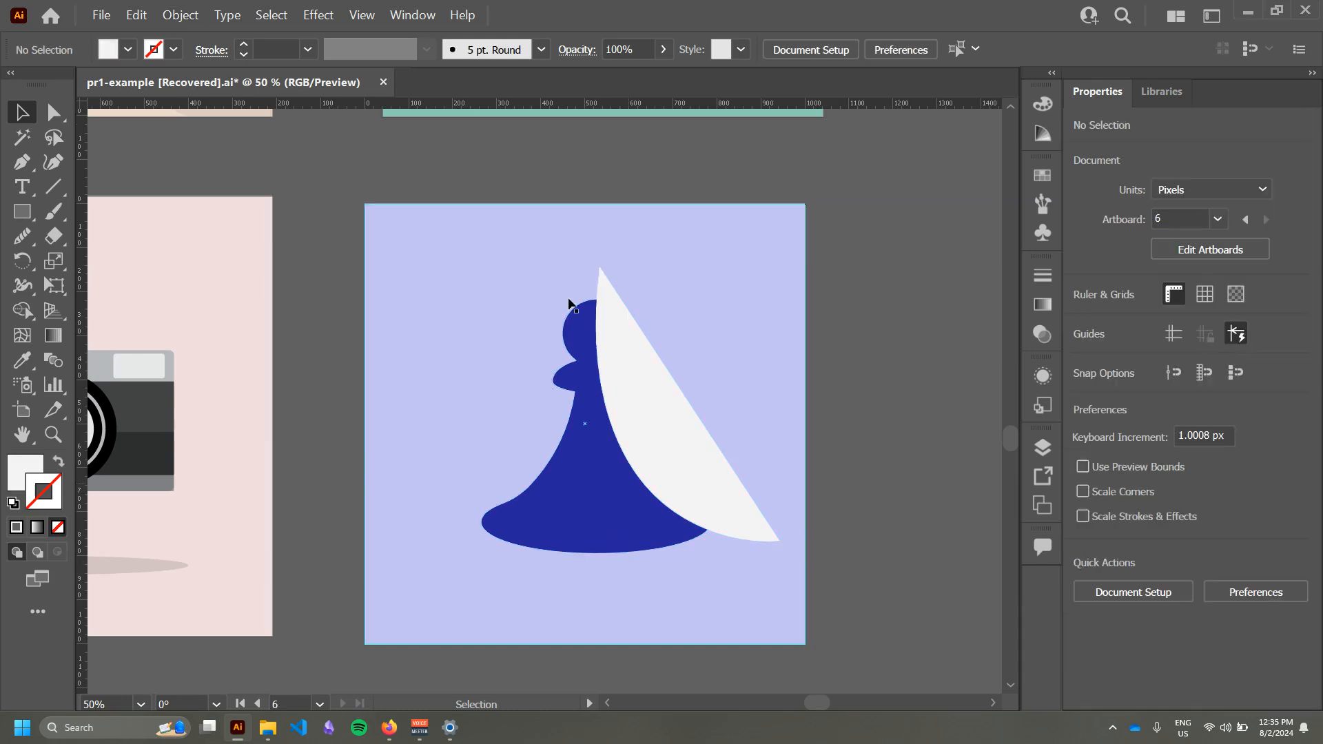
Step: Copy the blue pawn and paste the duplicate in front of the original
{"action": "left_click", "coordinate": [582, 461]}
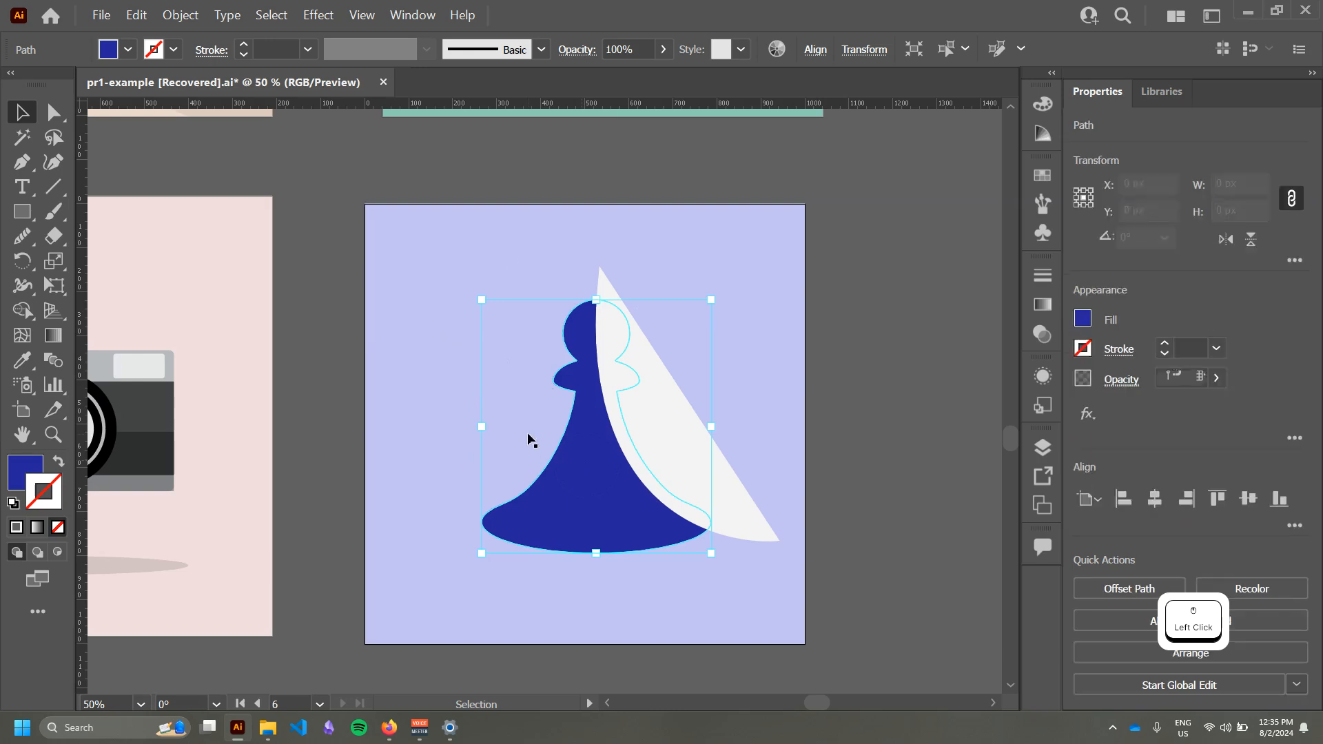
{"action": "right_click", "coordinate": [577, 470]}
{"action": "left_click", "coordinate": [623, 99]}
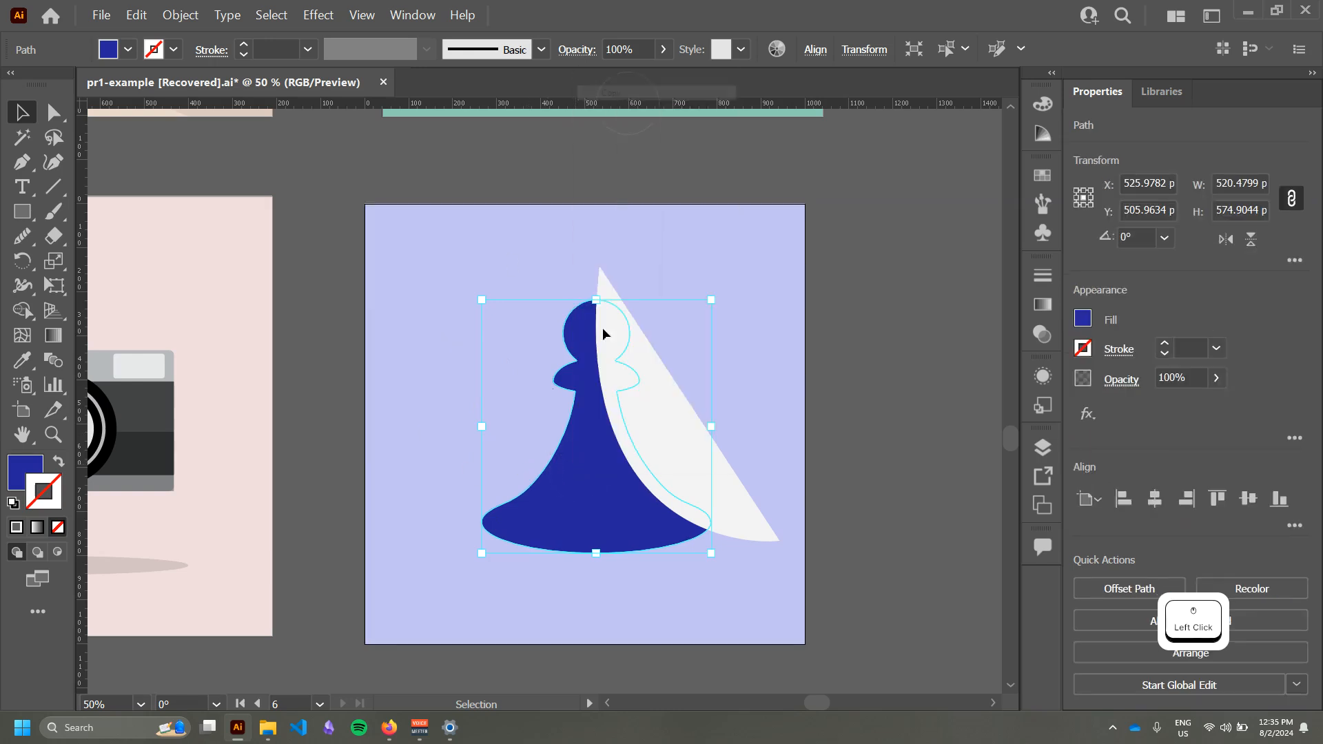
{"action": "right_click", "coordinate": [596, 466]}
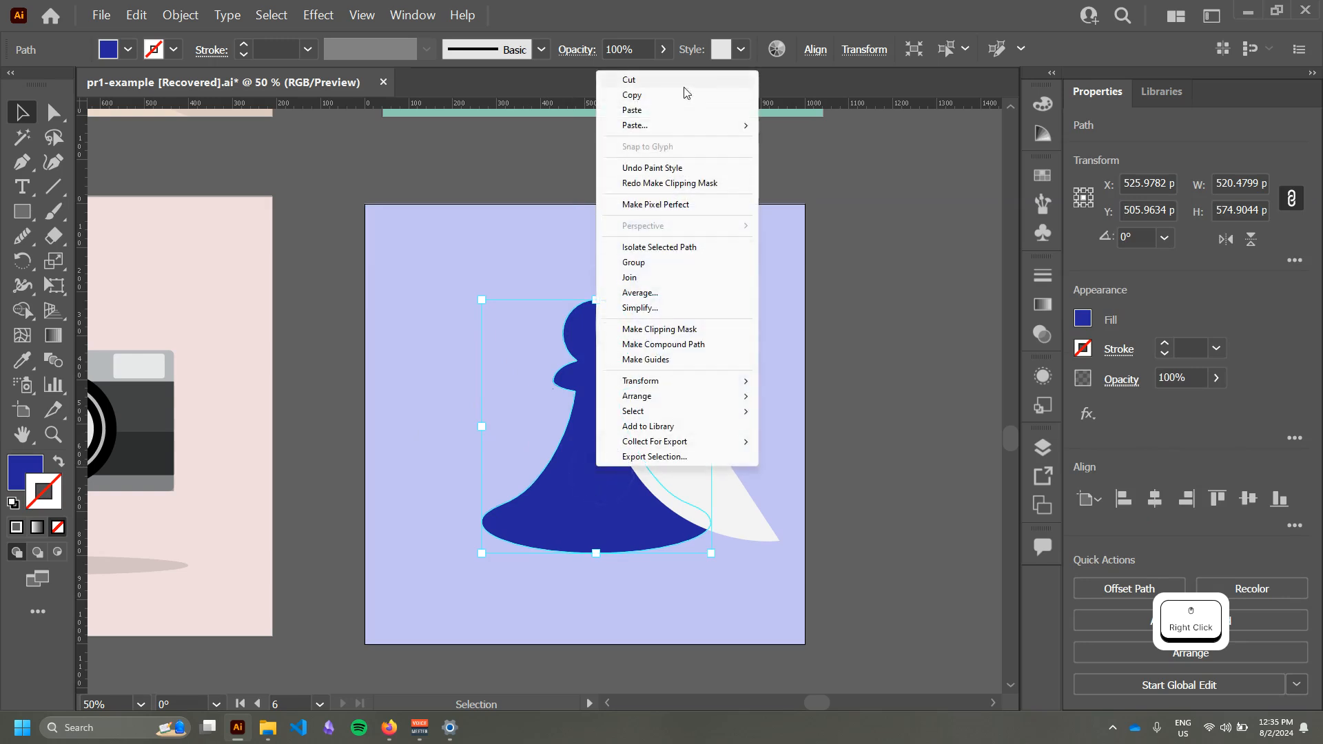
{"action": "mouse_move", "coordinate": [679, 127]}
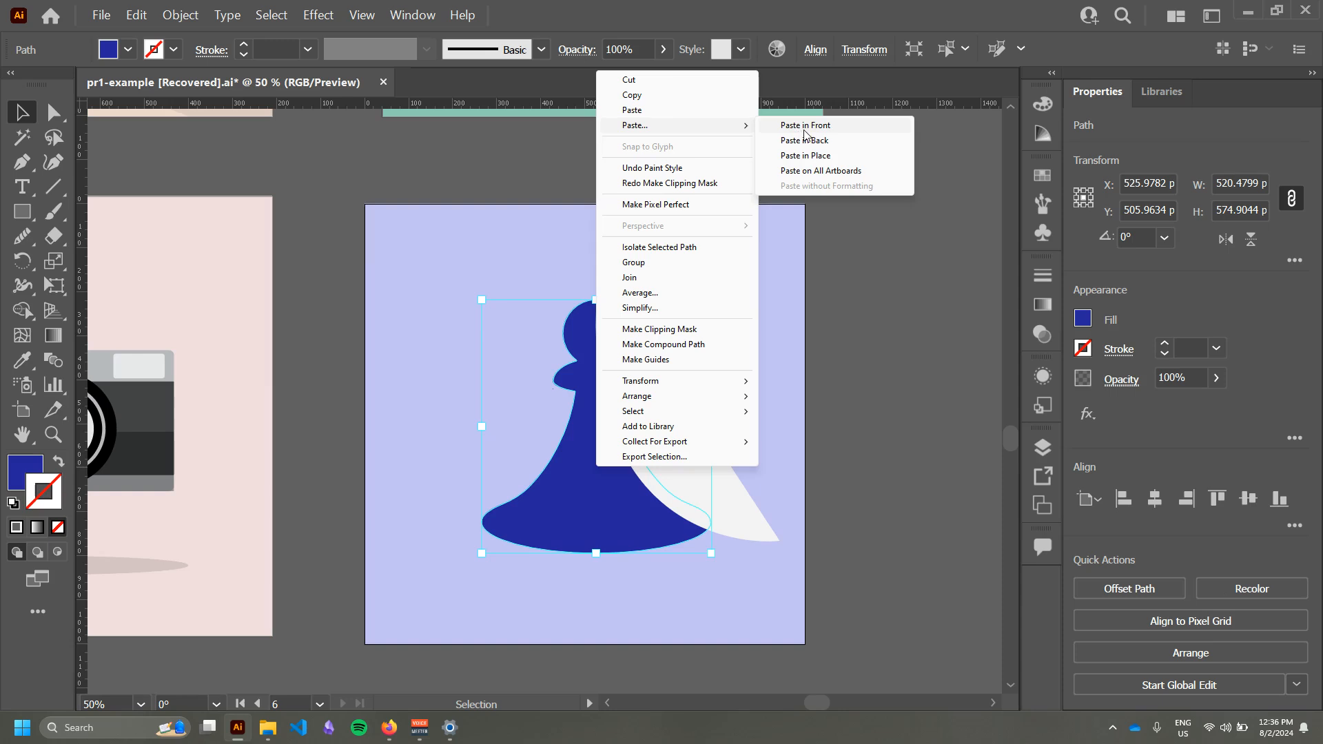
{"action": "left_click", "coordinate": [804, 130]}
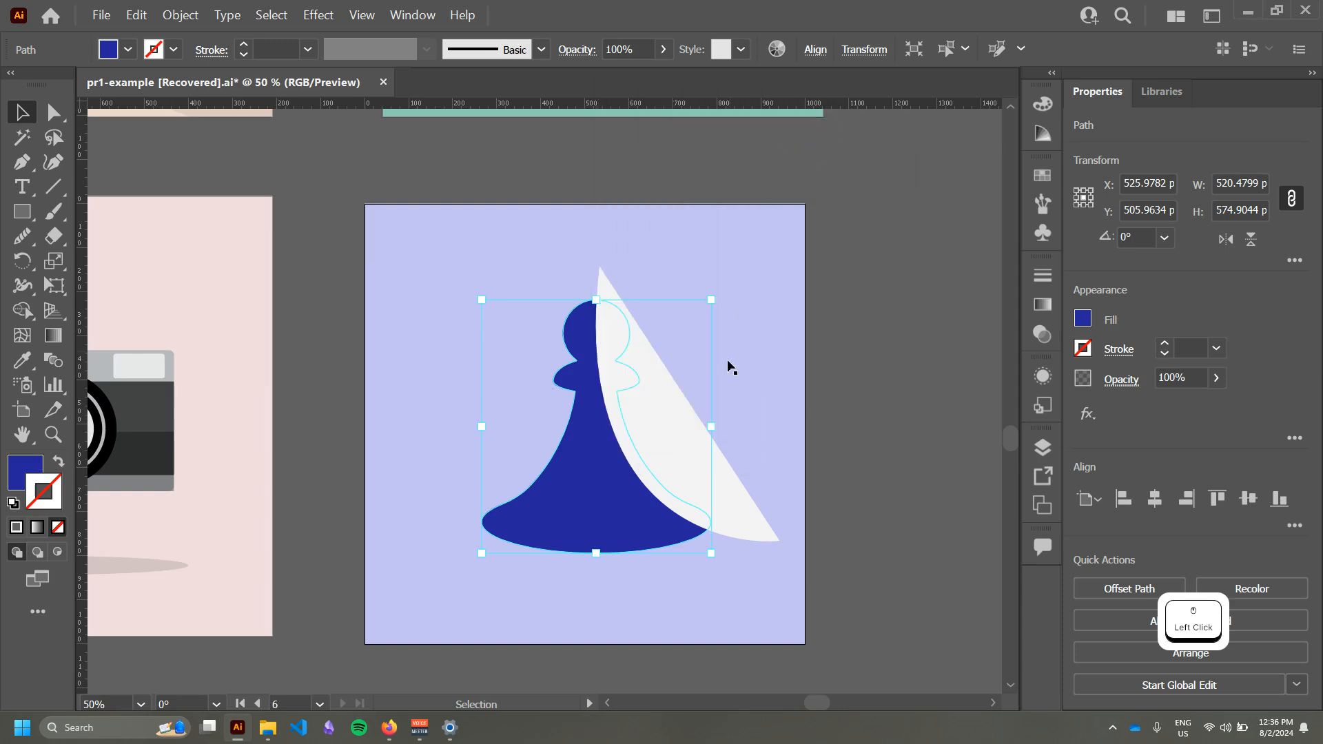
Step: Move the pasted pawn copy aside to check the duplicate, and undo the move
{"action": "key", "text": "v"}
{"action": "left_click", "coordinate": [763, 359]}
{"action": "left_click_drag", "start_coordinate": [595, 406], "coordinate": [475, 358]}
{"action": "key", "text": "ctrl+z"}
{"action": "left_click", "coordinate": [850, 334]}
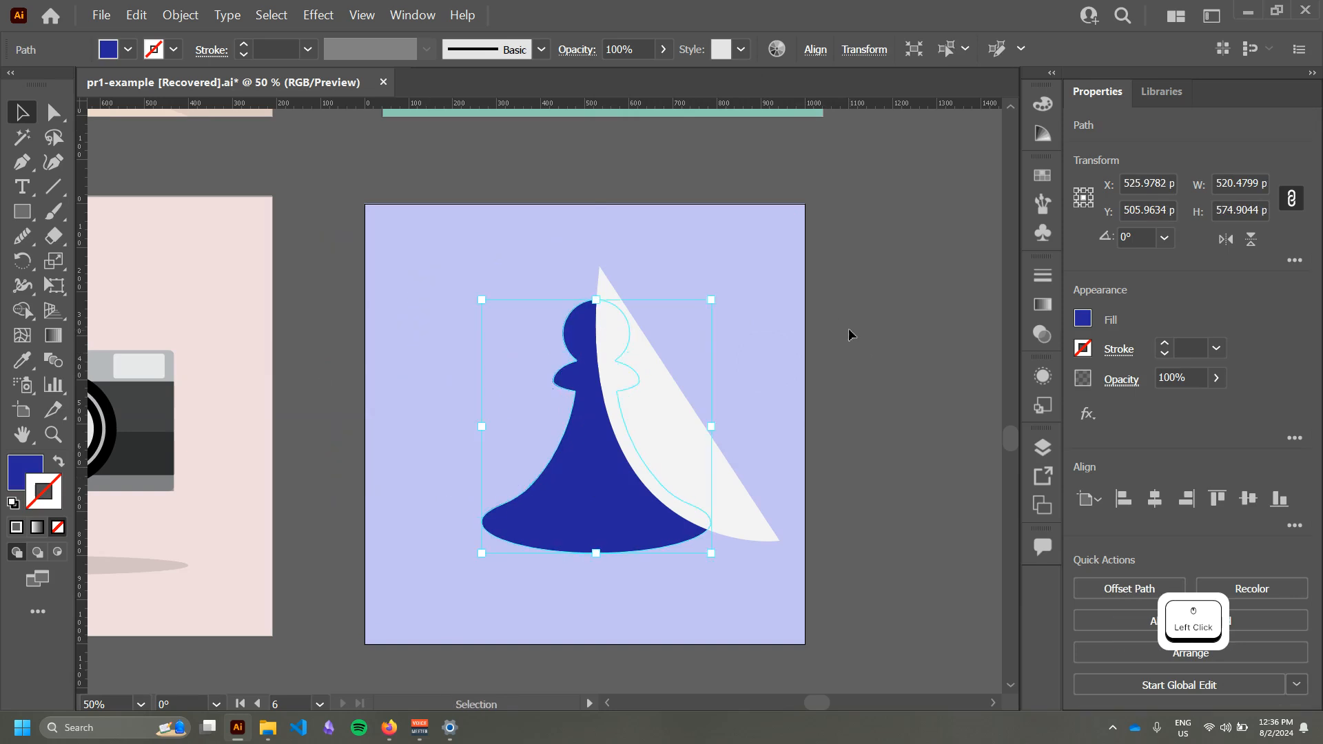
Step: Make a clipping mask from the front pawn copy and the light gray shape
{"action": "left_click", "coordinate": [571, 510]}
{"action": "left_click", "coordinate": [724, 485], "text": "shift"}
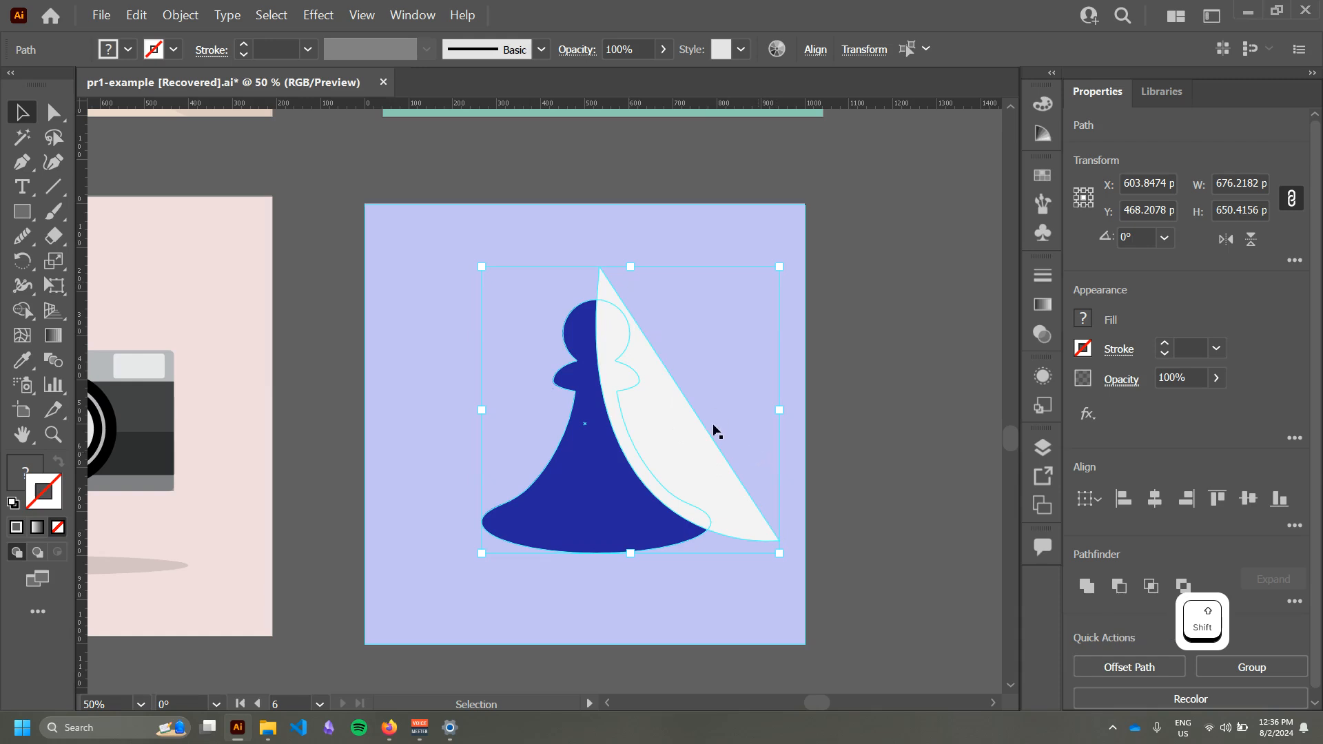
{"action": "left_click", "coordinate": [182, 17]}
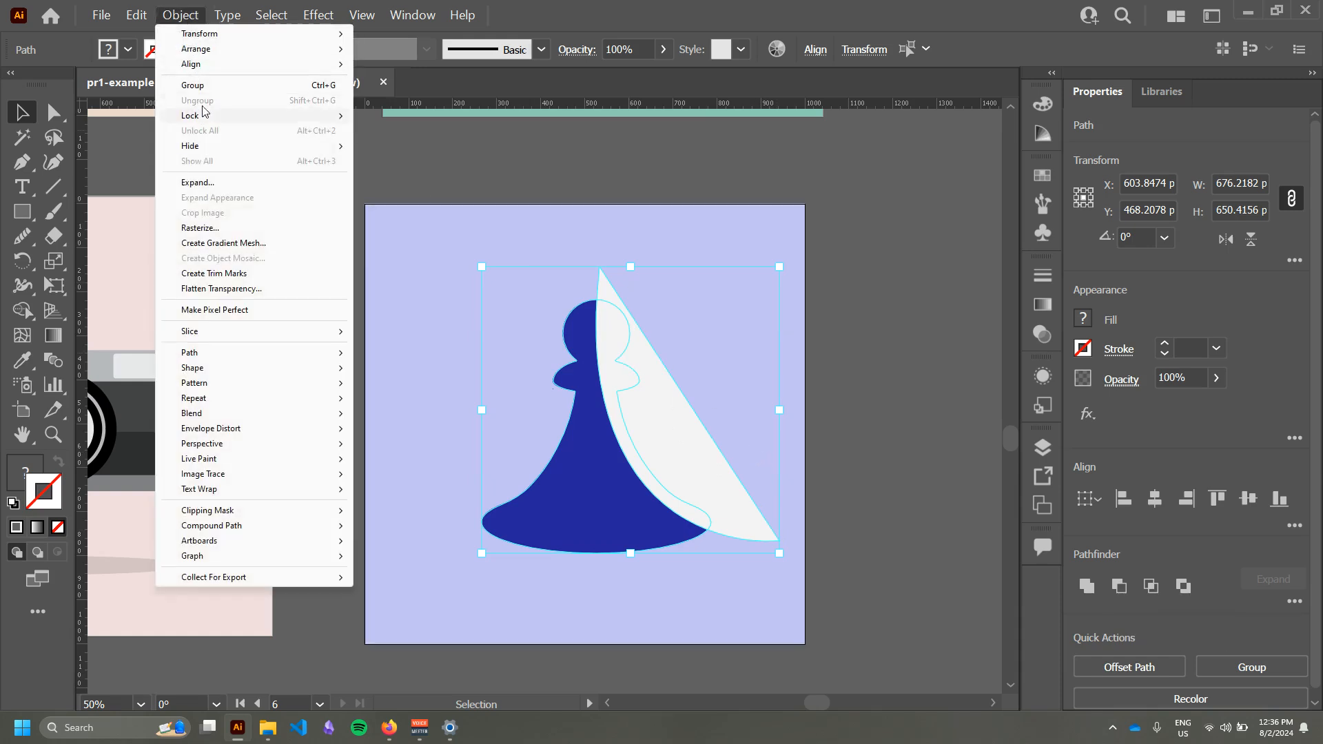
{"action": "mouse_move", "coordinate": [268, 517]}
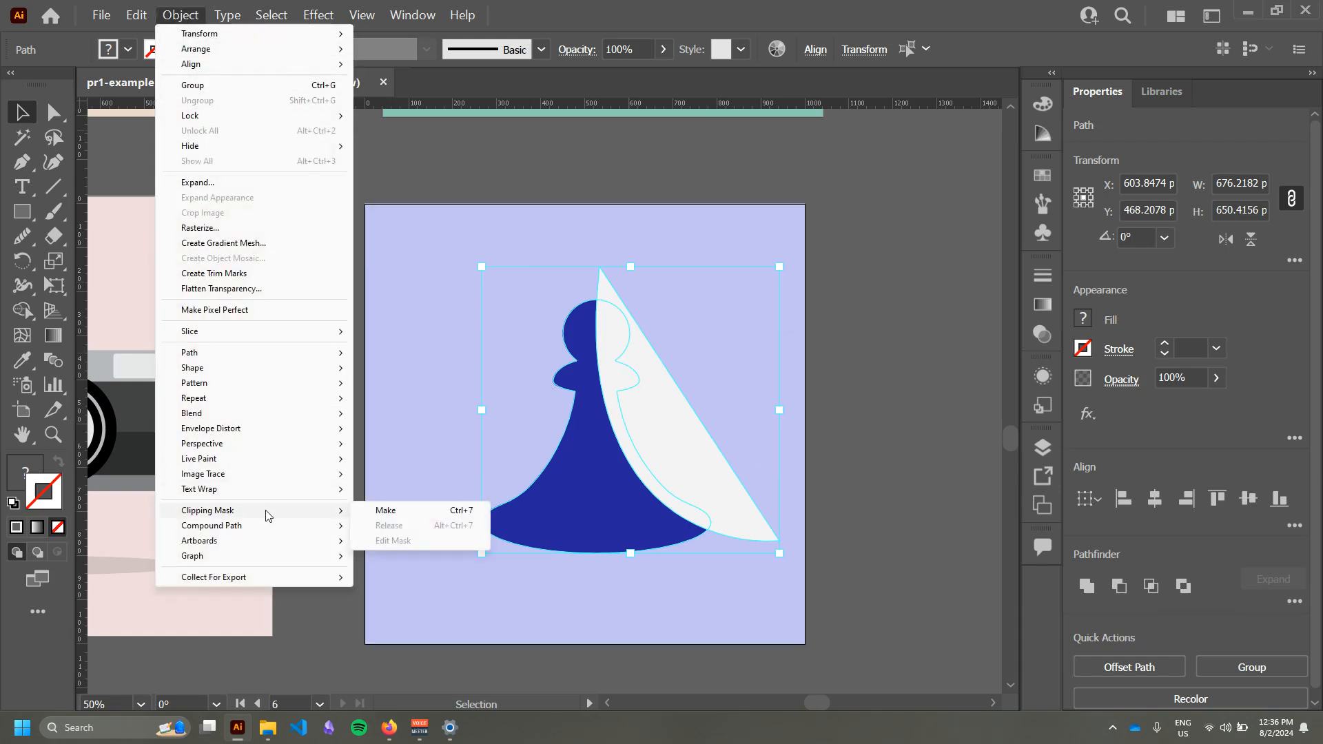
{"action": "left_click", "coordinate": [404, 518]}
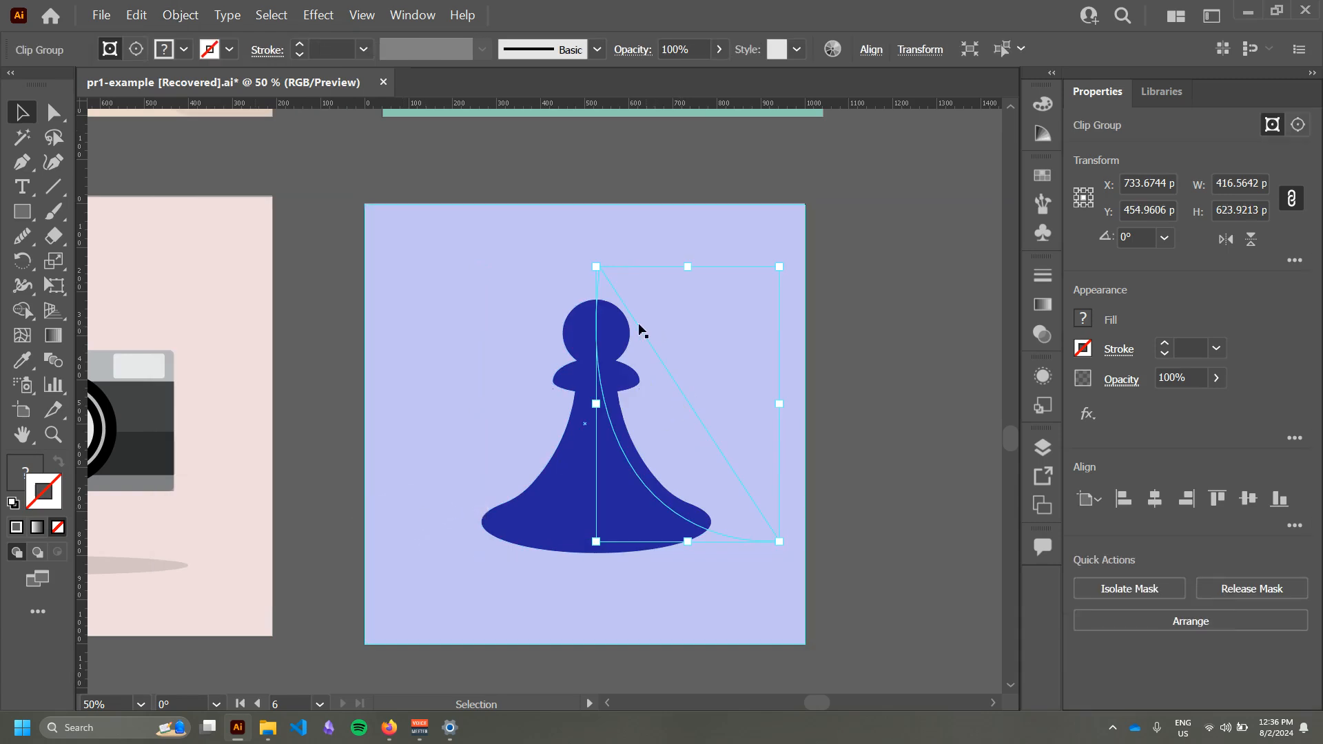
Step: Move the clip group away from the pawn to inspect the clipped piece, and undo the move
{"action": "left_click_drag", "start_coordinate": [630, 341], "coordinate": [672, 275]}
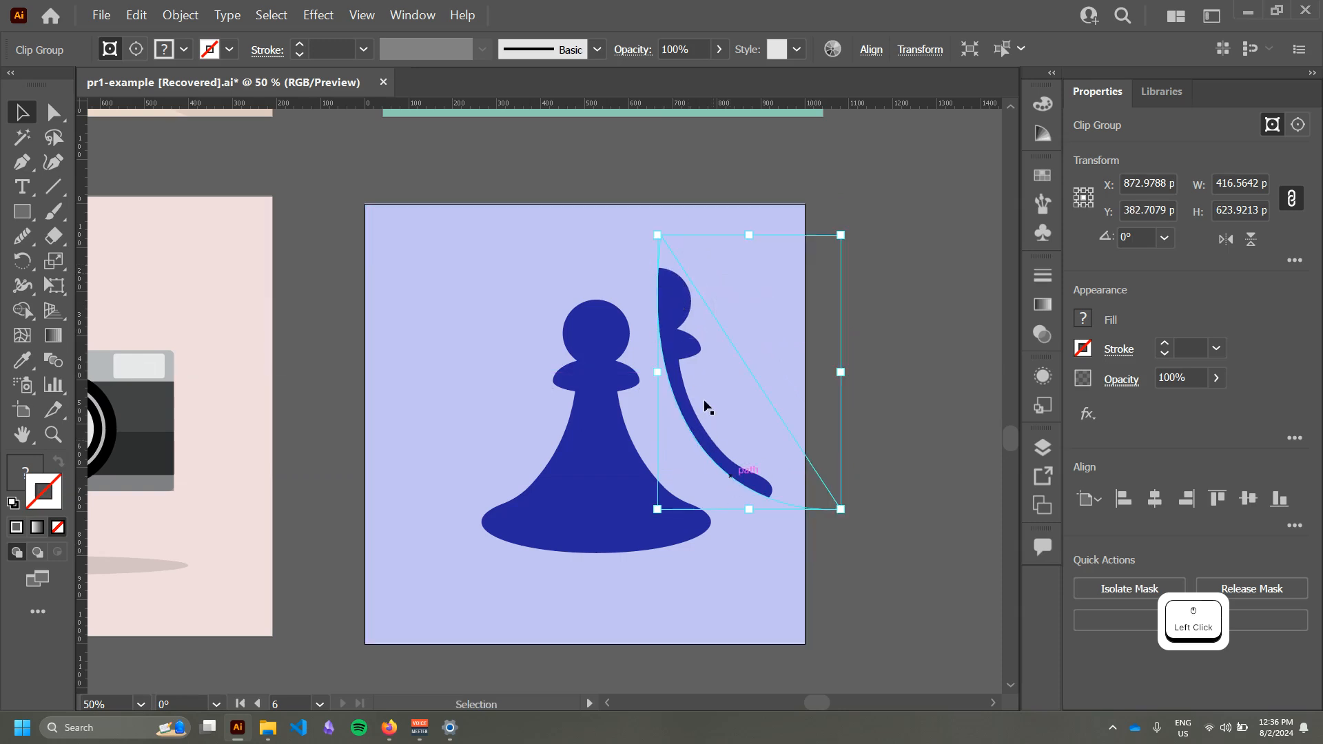
{"action": "key", "text": "ctrl+z"}
{"action": "key", "text": "ctrl+z"}
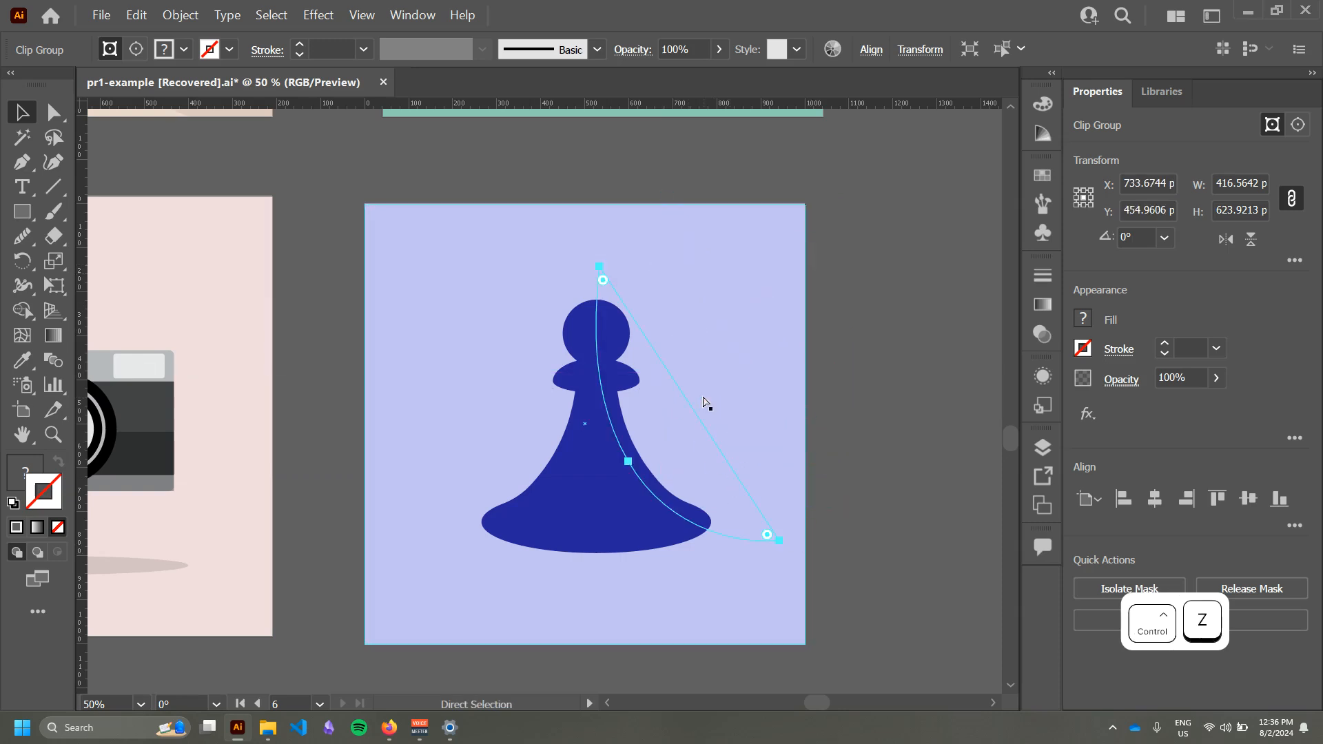
{"action": "key", "text": "ctrl+z"}
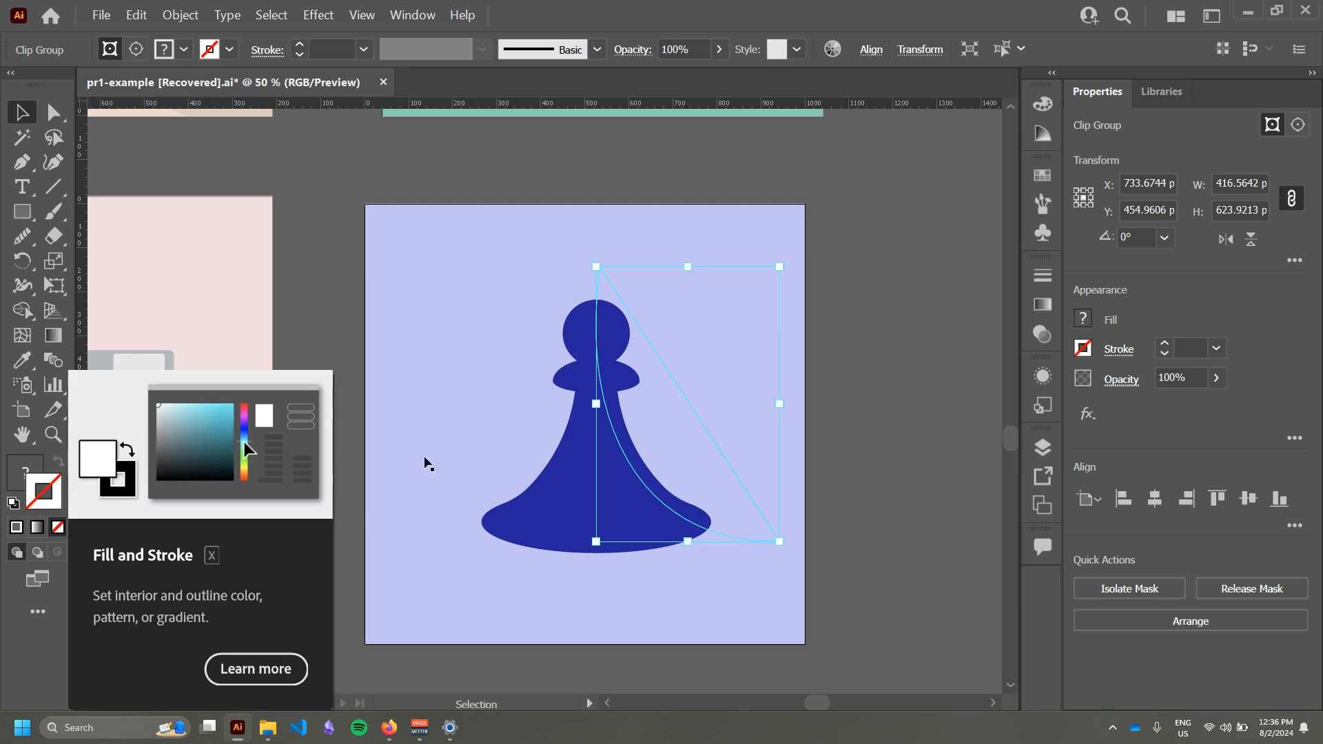
Step: Darken the fill of the pawn copy inside the clip group to #171782 and leave the group's isolation mode
{"action": "double_click", "coordinate": [617, 346]}
{"action": "left_click", "coordinate": [617, 346]}
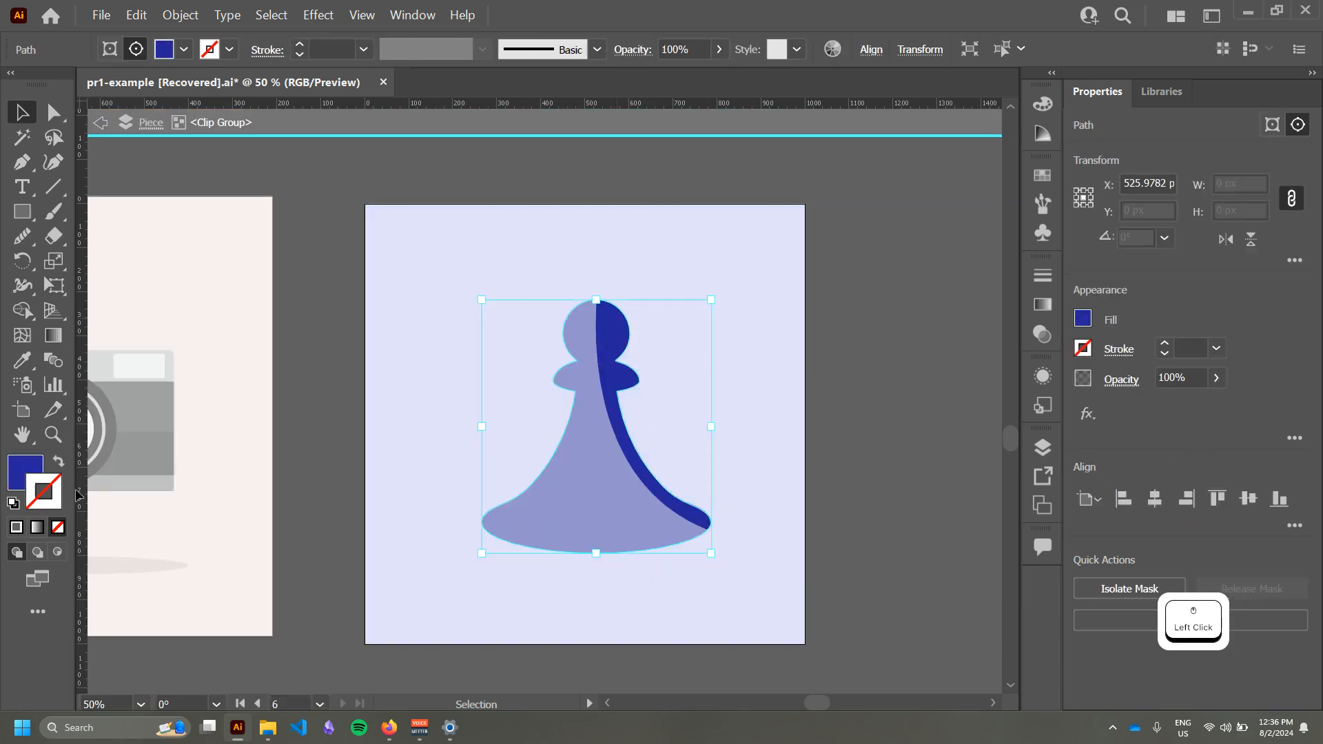
{"action": "left_click", "coordinate": [25, 473]}
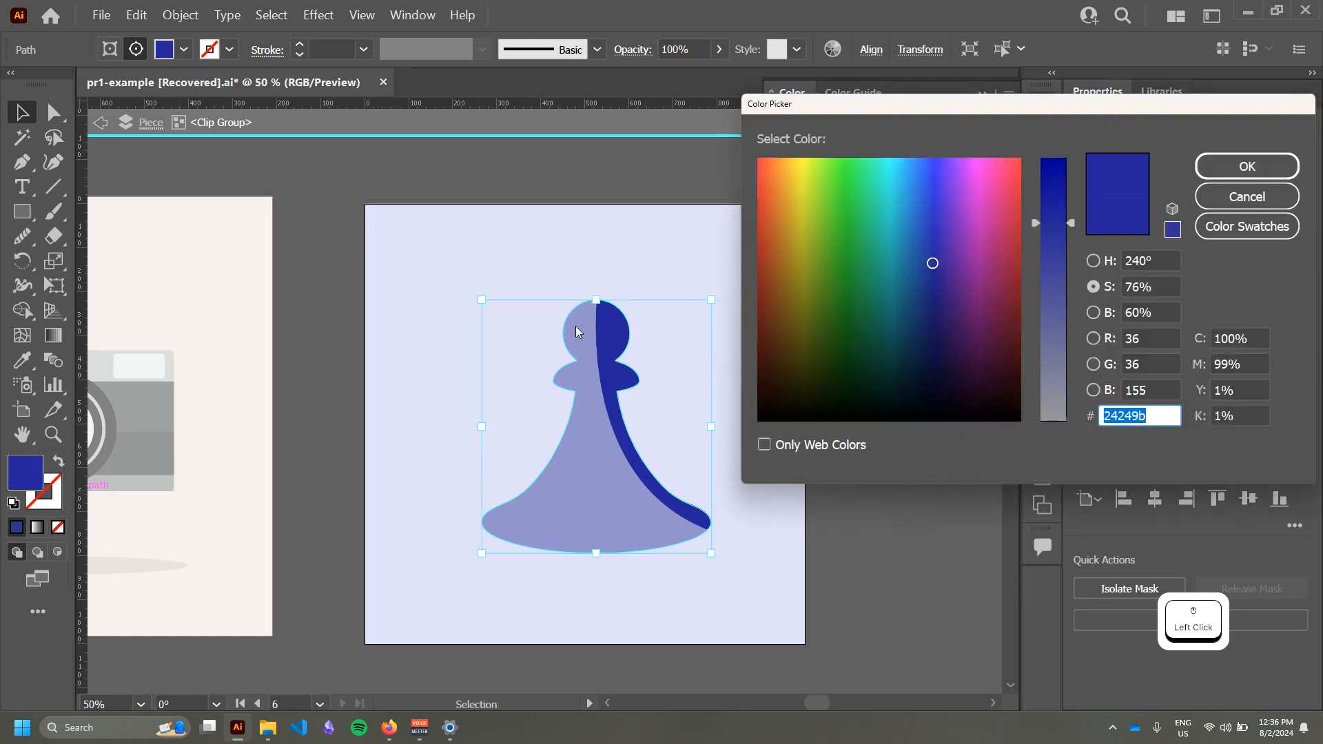
{"action": "left_click", "coordinate": [1095, 313]}
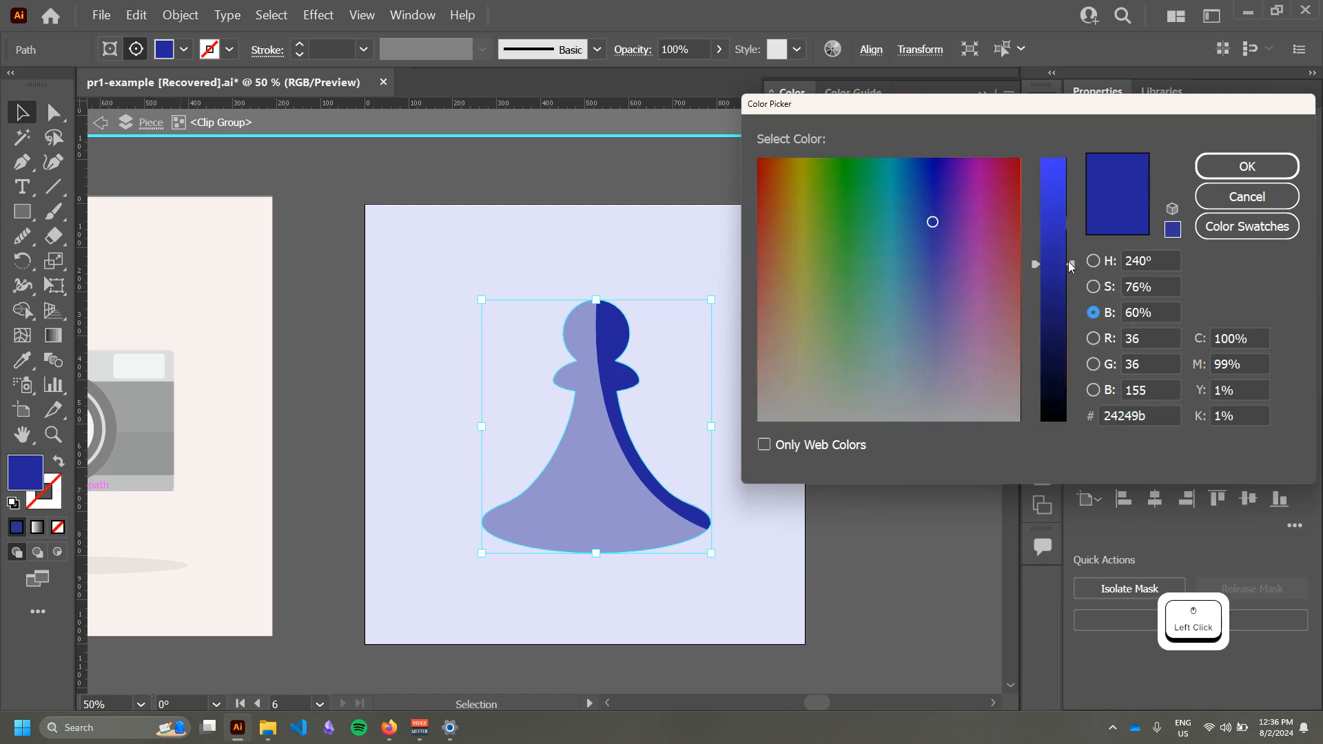
{"action": "left_click_drag", "start_coordinate": [1071, 265], "coordinate": [1073, 286]}
{"action": "left_click", "coordinate": [1094, 287]}
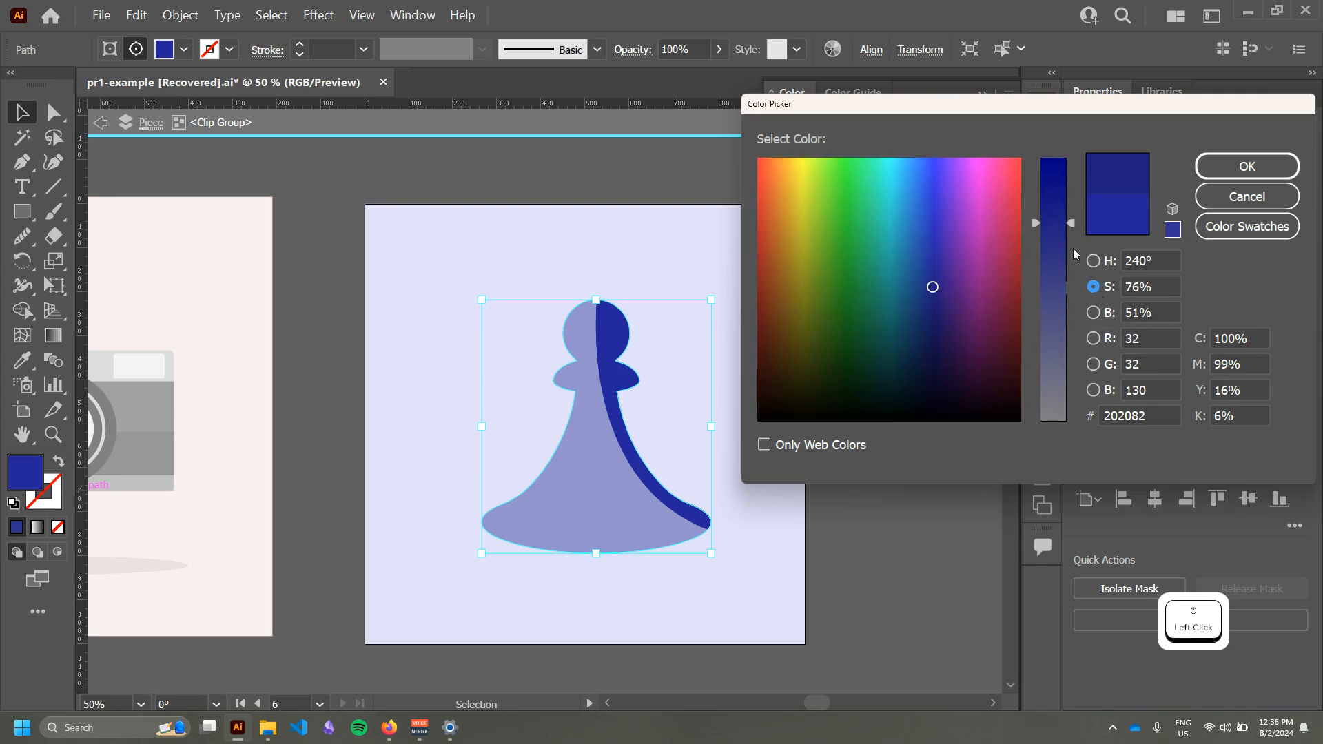
{"action": "left_click_drag", "start_coordinate": [1072, 227], "coordinate": [1075, 202]}
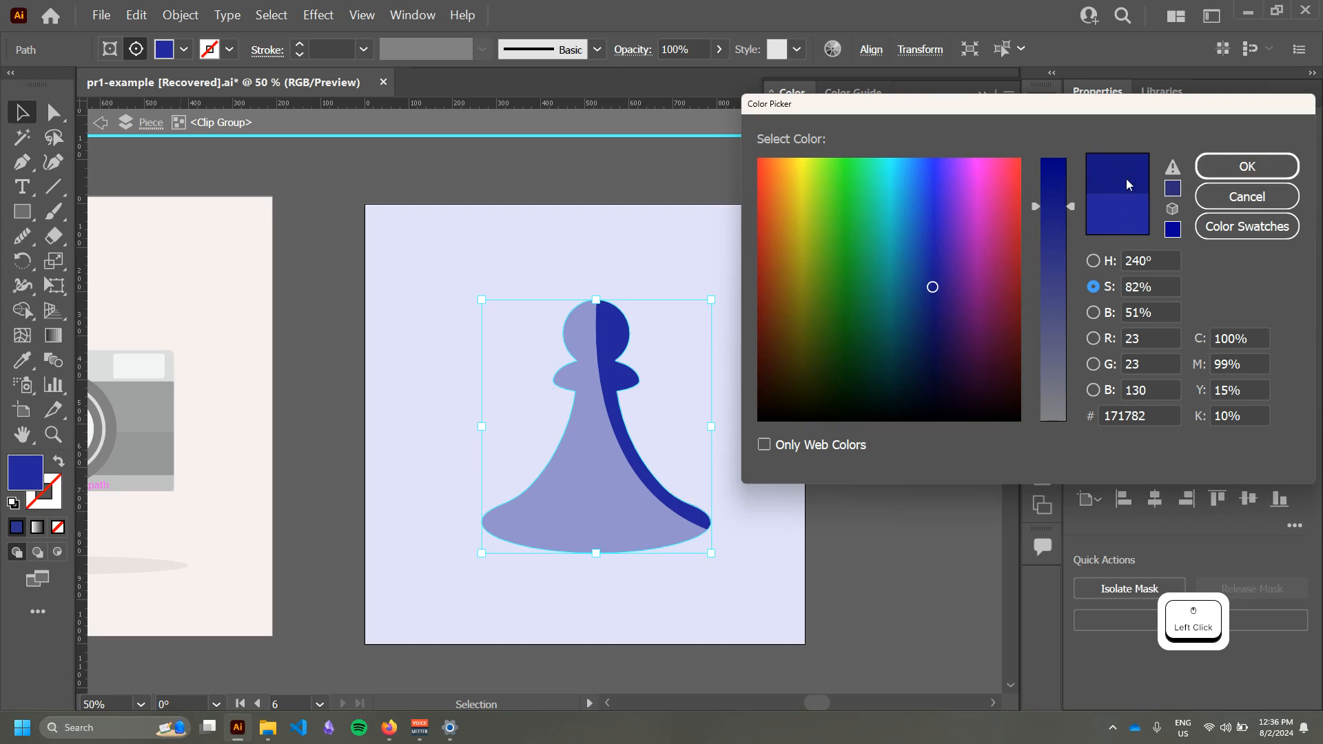
{"action": "left_click", "coordinate": [1247, 166]}
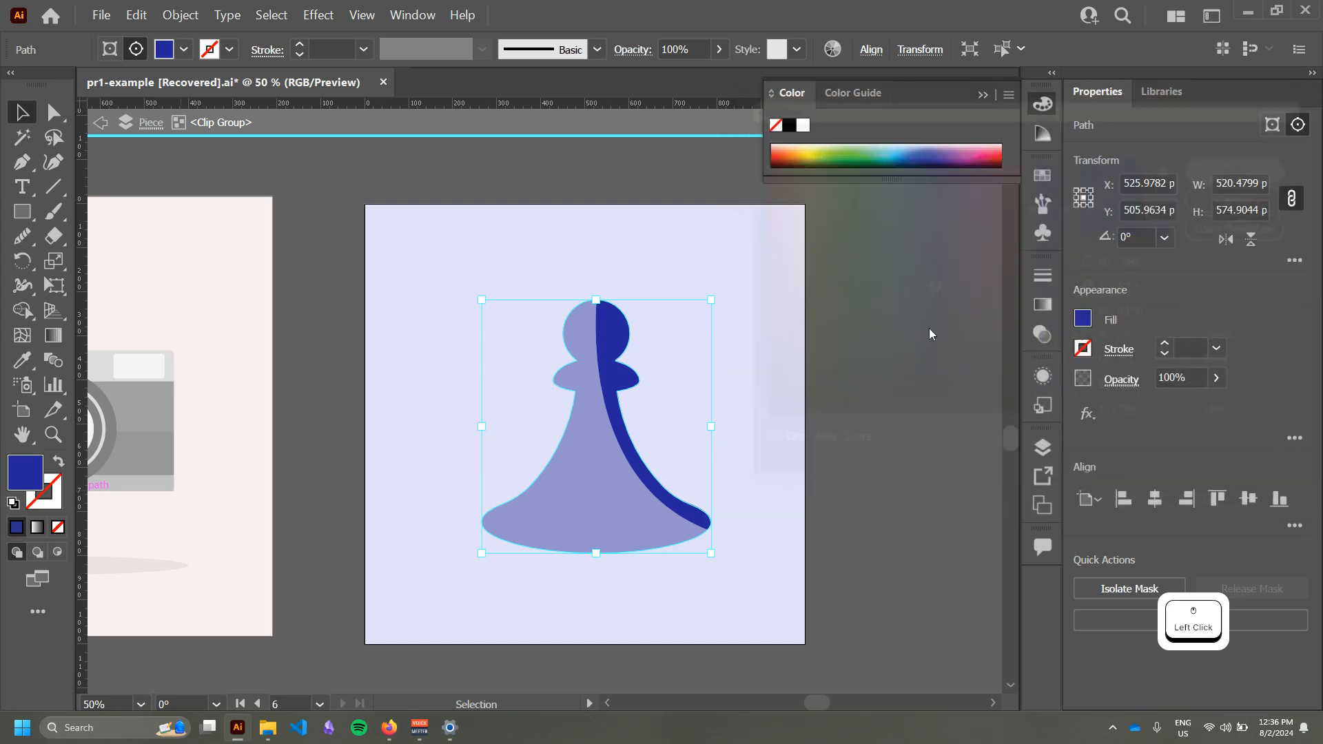
{"action": "left_click", "coordinate": [92, 130]}
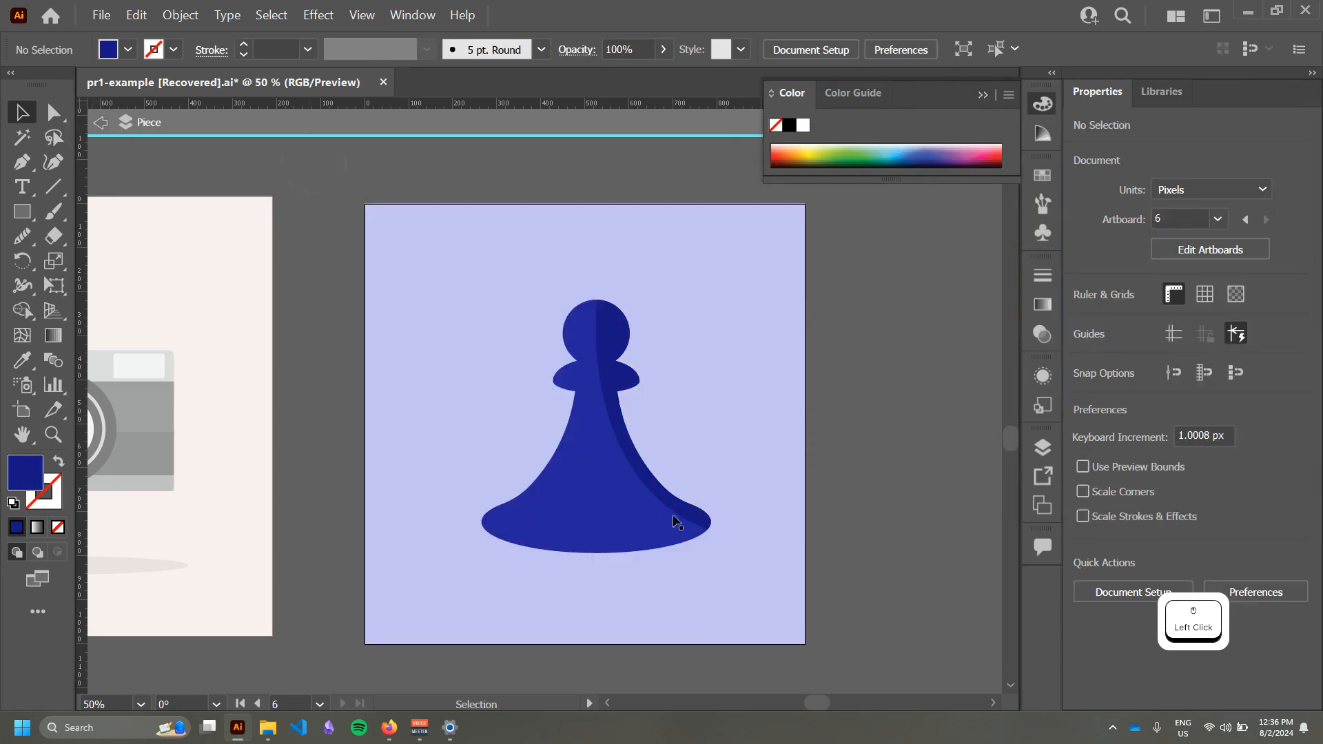
{"action": "left_click", "coordinate": [650, 463]}
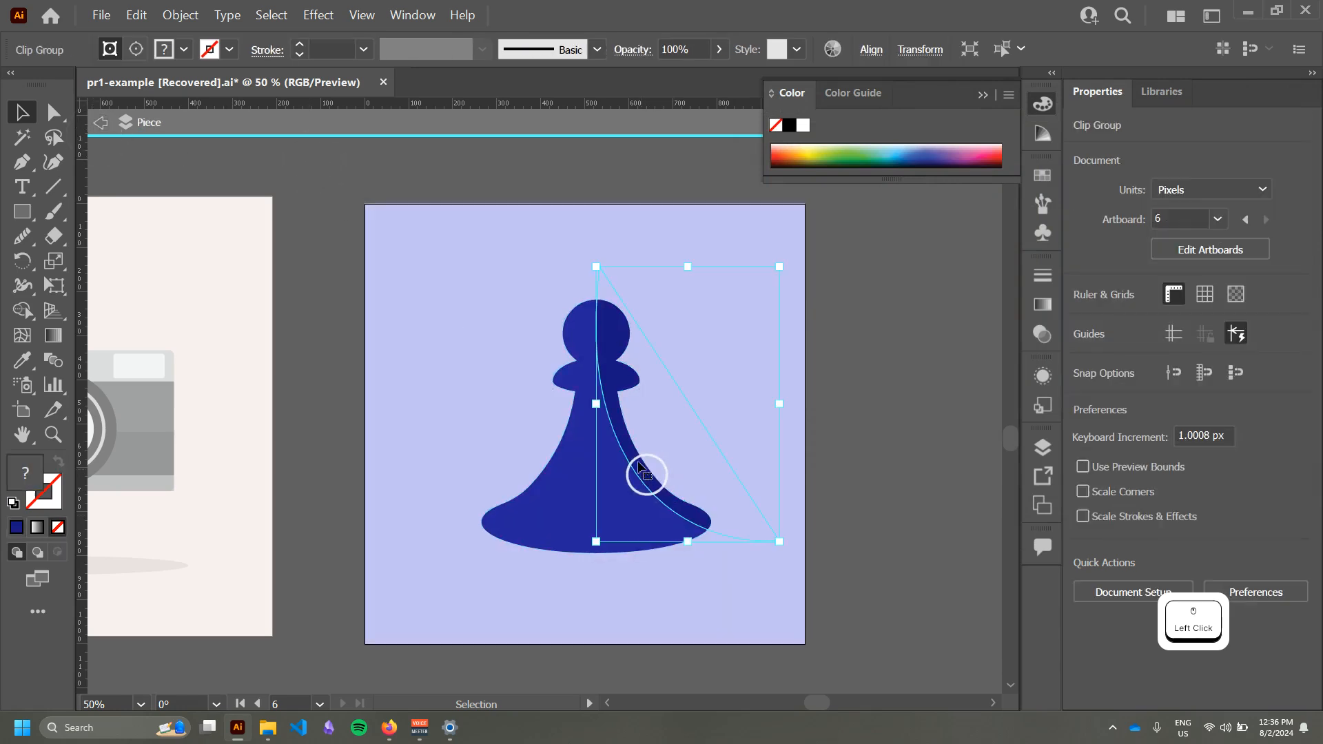
{"action": "left_click", "coordinate": [463, 359]}
{"action": "left_click", "coordinate": [649, 479]}
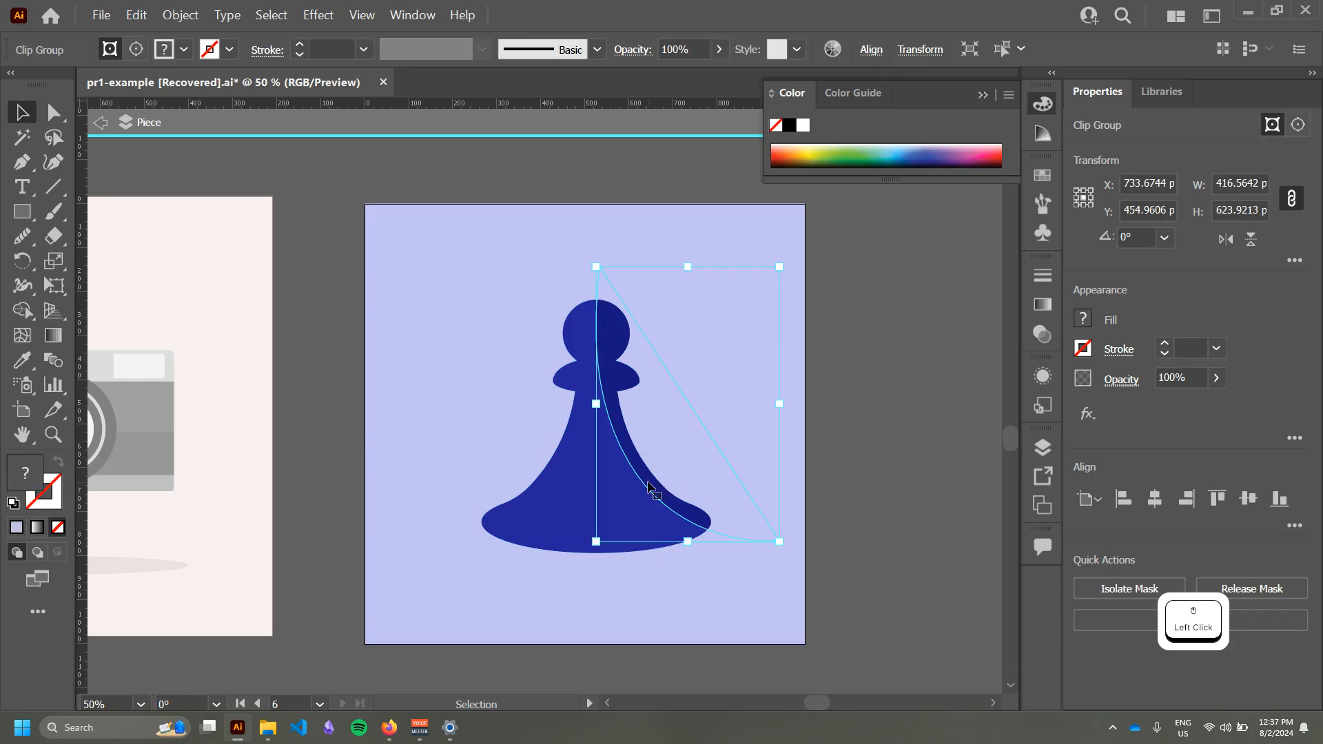
{"action": "double_click", "coordinate": [655, 487]}
{"action": "left_click", "coordinate": [700, 524]}
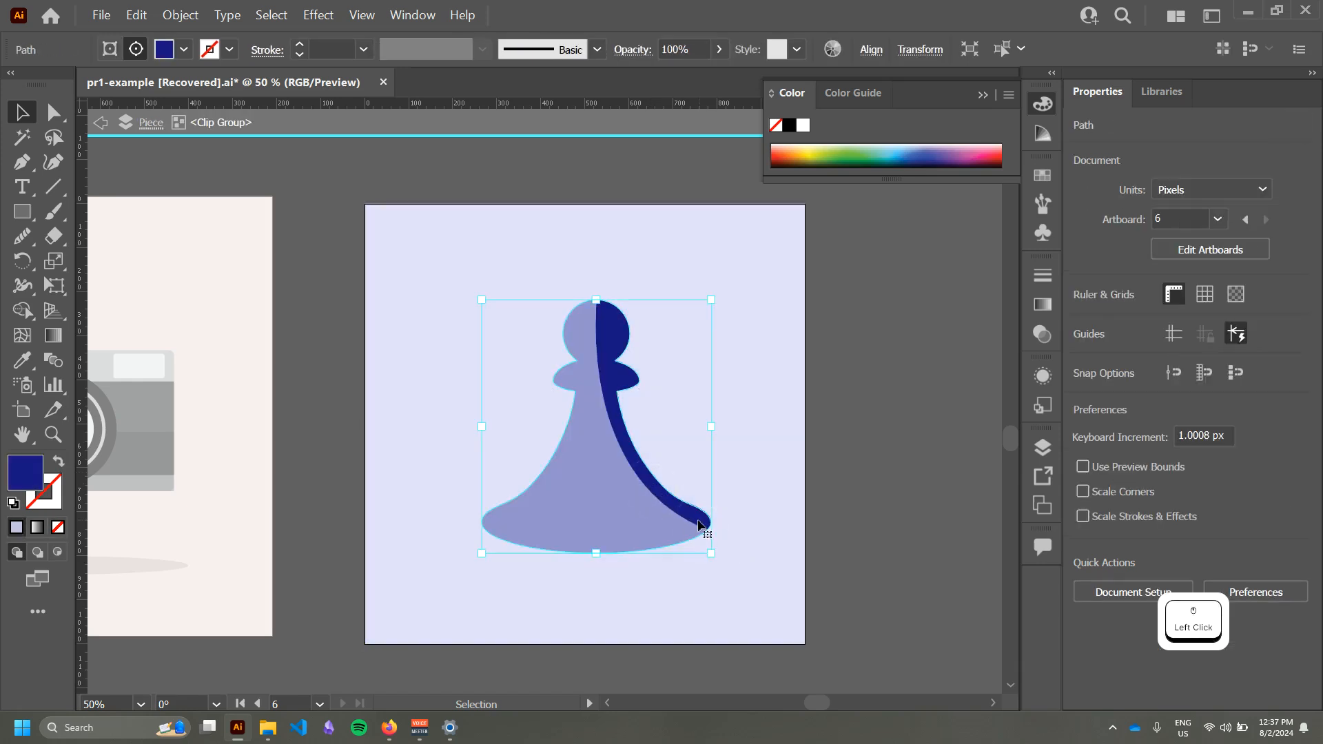
{"action": "double_click", "coordinate": [699, 524]}
{"action": "double_click", "coordinate": [770, 526]}
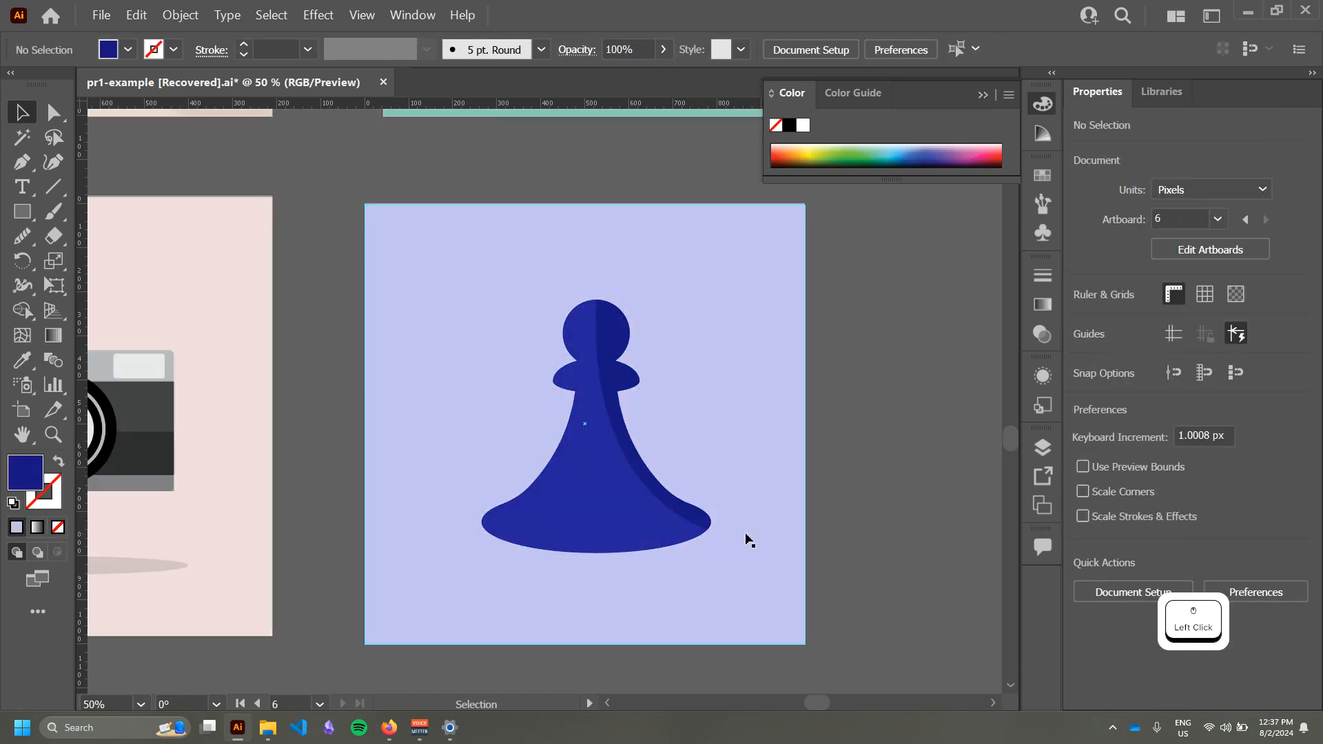
{"action": "key", "text": "a"}
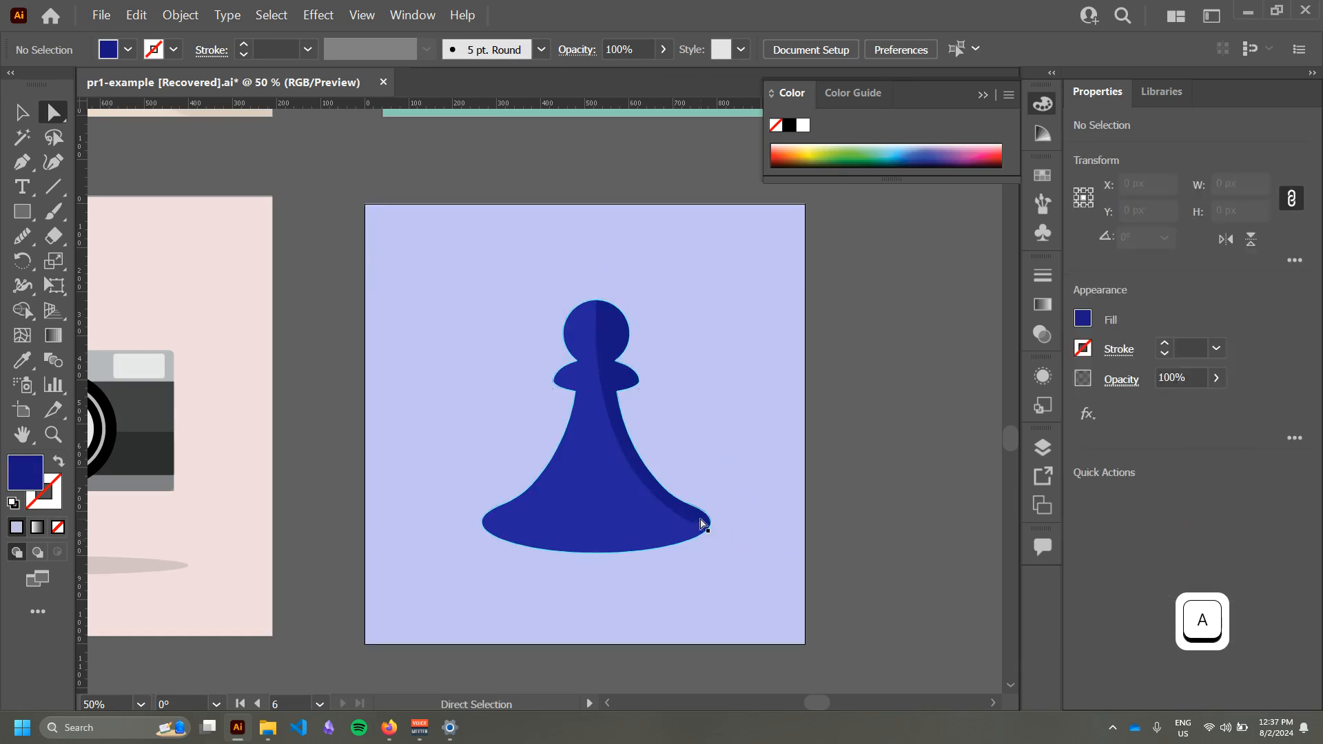
{"action": "left_click", "coordinate": [700, 528]}
{"action": "key", "text": "v"}
Step: Bend the clipping path's lower curve downward at its lower-right anchor and shift the middle anchor slightly left to widen the shade
{"action": "left_click", "coordinate": [775, 537]}
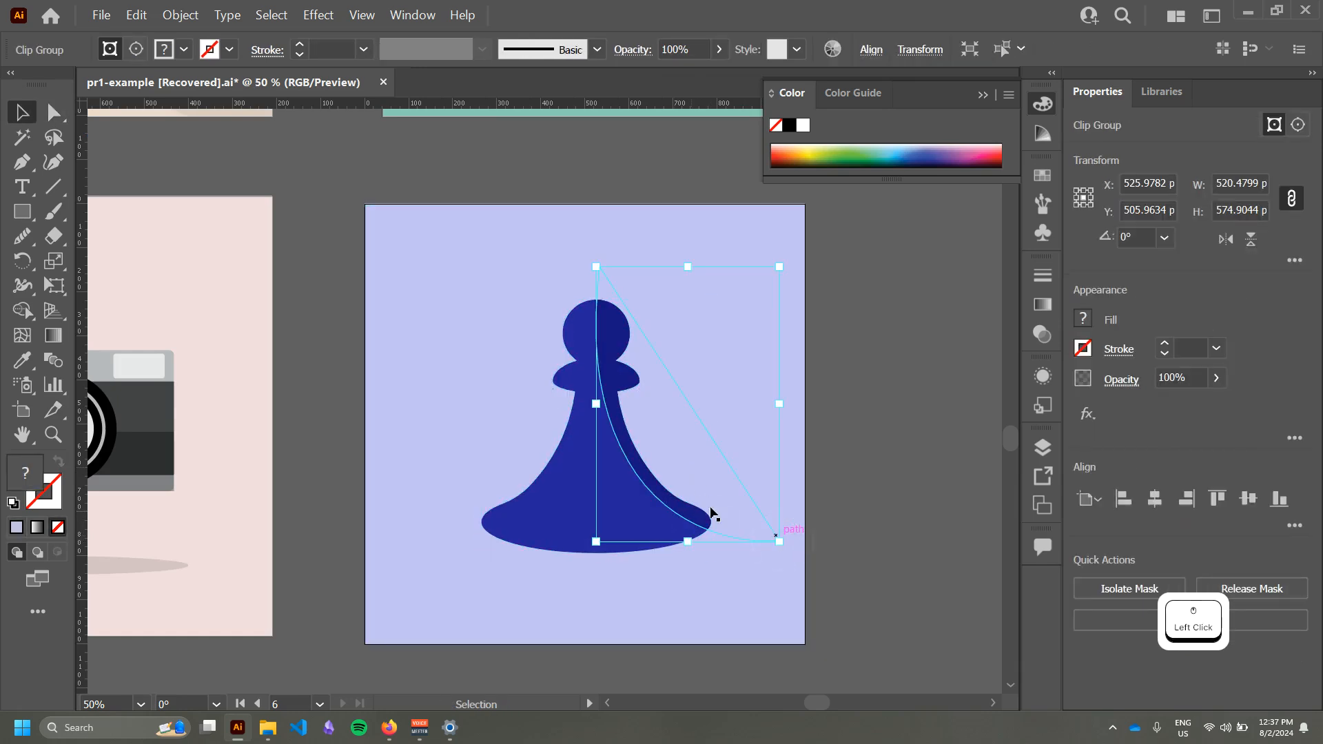
{"action": "key", "text": "a"}
{"action": "left_click", "coordinate": [779, 541]}
{"action": "left_click_drag", "start_coordinate": [780, 543], "coordinate": [773, 552]}
{"action": "key", "text": "ctrl+z"}
{"action": "left_click", "coordinate": [779, 543]}
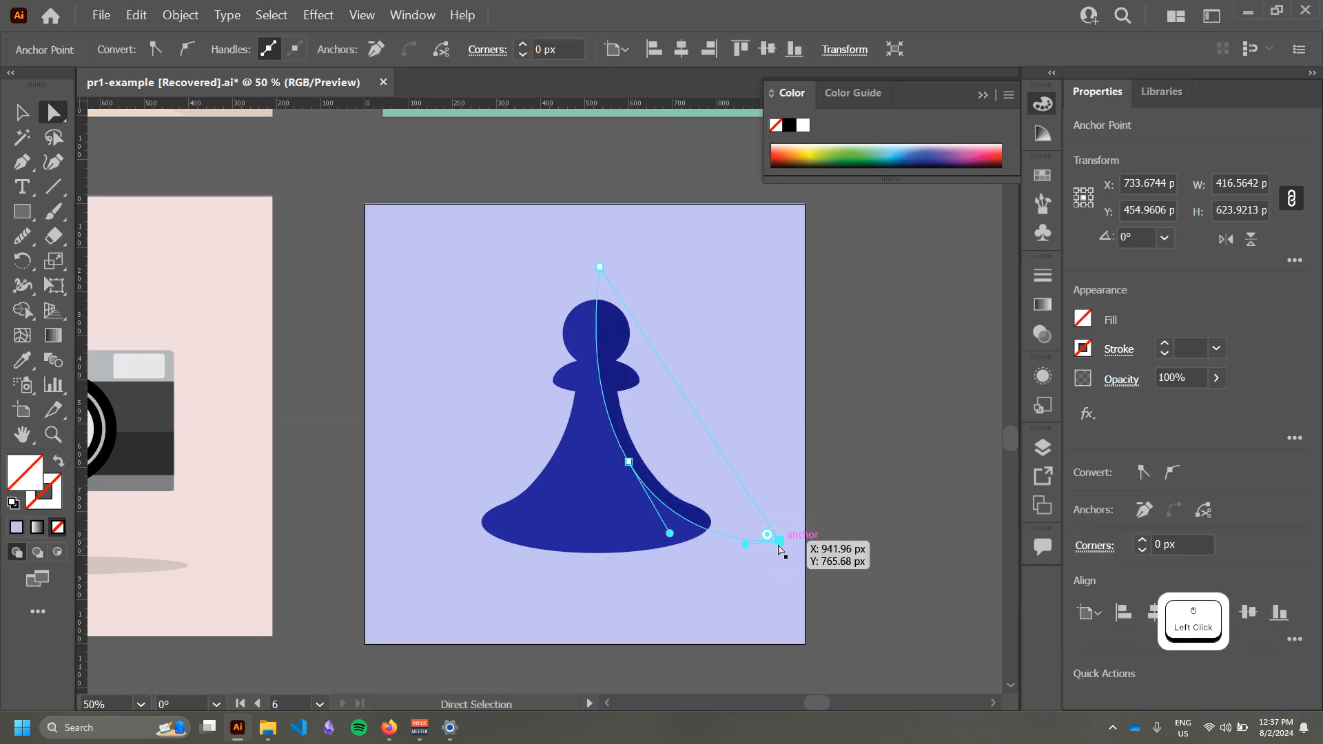
{"action": "left_click_drag", "start_coordinate": [745, 545], "coordinate": [719, 557]}
{"action": "left_click_drag", "start_coordinate": [628, 463], "coordinate": [616, 465]}
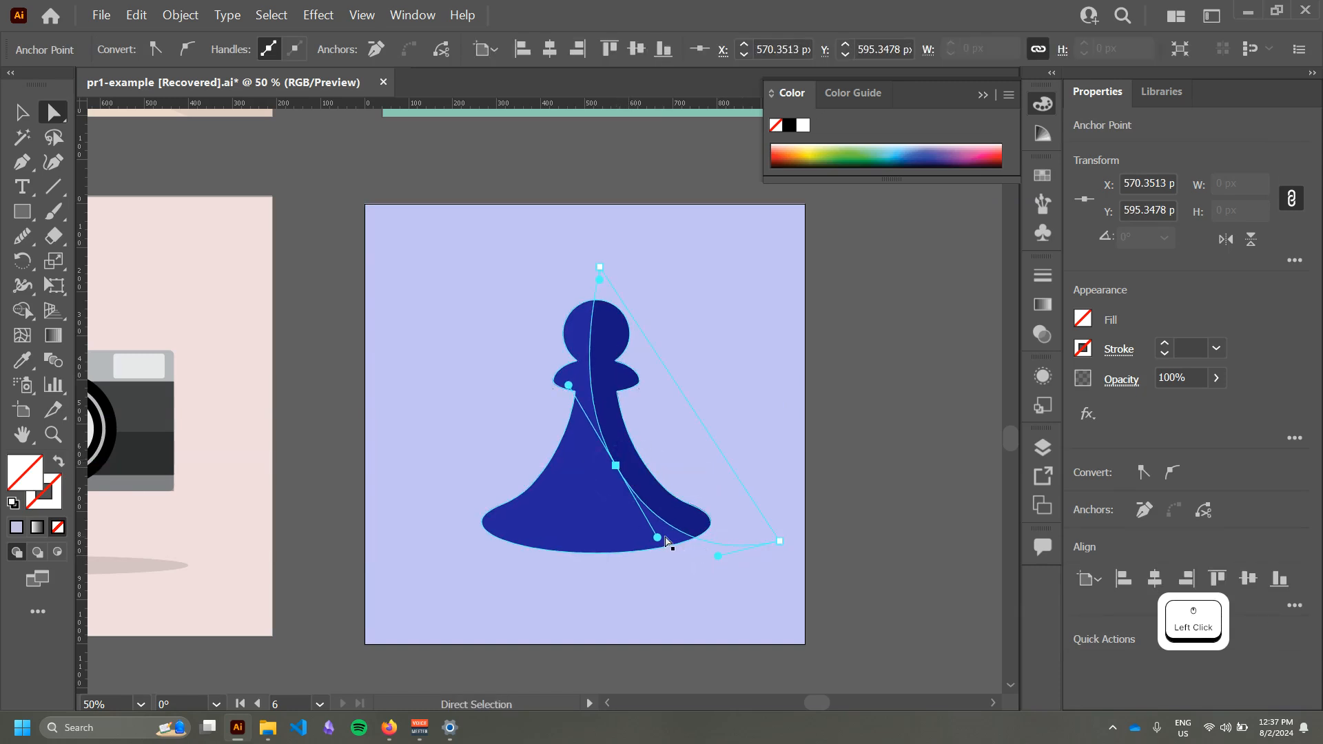
Step: Refine the middle anchor's position and the curve handles so the shaded edge sweeps smoothly down to the pawn's base
{"action": "left_click_drag", "start_coordinate": [658, 537], "coordinate": [688, 543]}
{"action": "left_click_drag", "start_coordinate": [615, 466], "coordinate": [615, 461]}
{"action": "left_click_drag", "start_coordinate": [570, 382], "coordinate": [590, 383]}
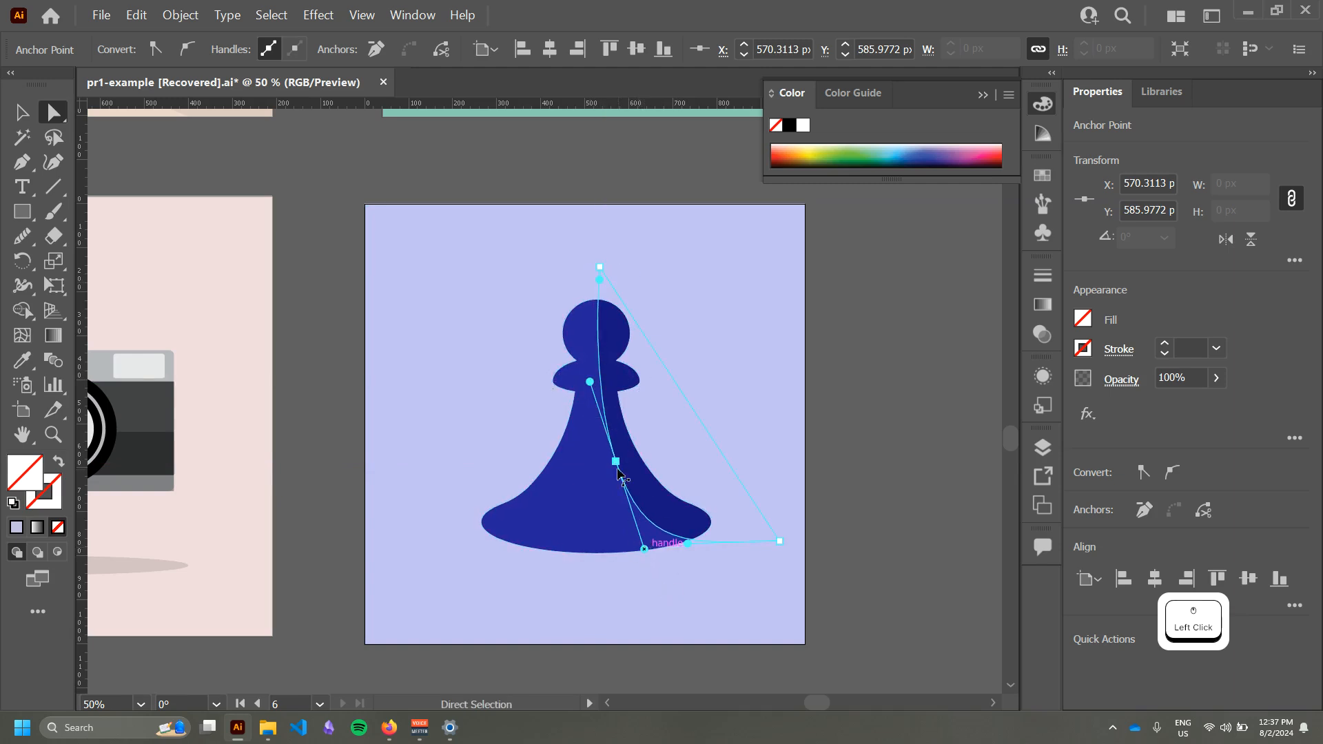
{"action": "left_click_drag", "start_coordinate": [617, 478], "coordinate": [620, 489]}
{"action": "left_click_drag", "start_coordinate": [687, 544], "coordinate": [655, 547]}
{"action": "key", "text": "v"}
{"action": "left_click", "coordinate": [754, 399]}
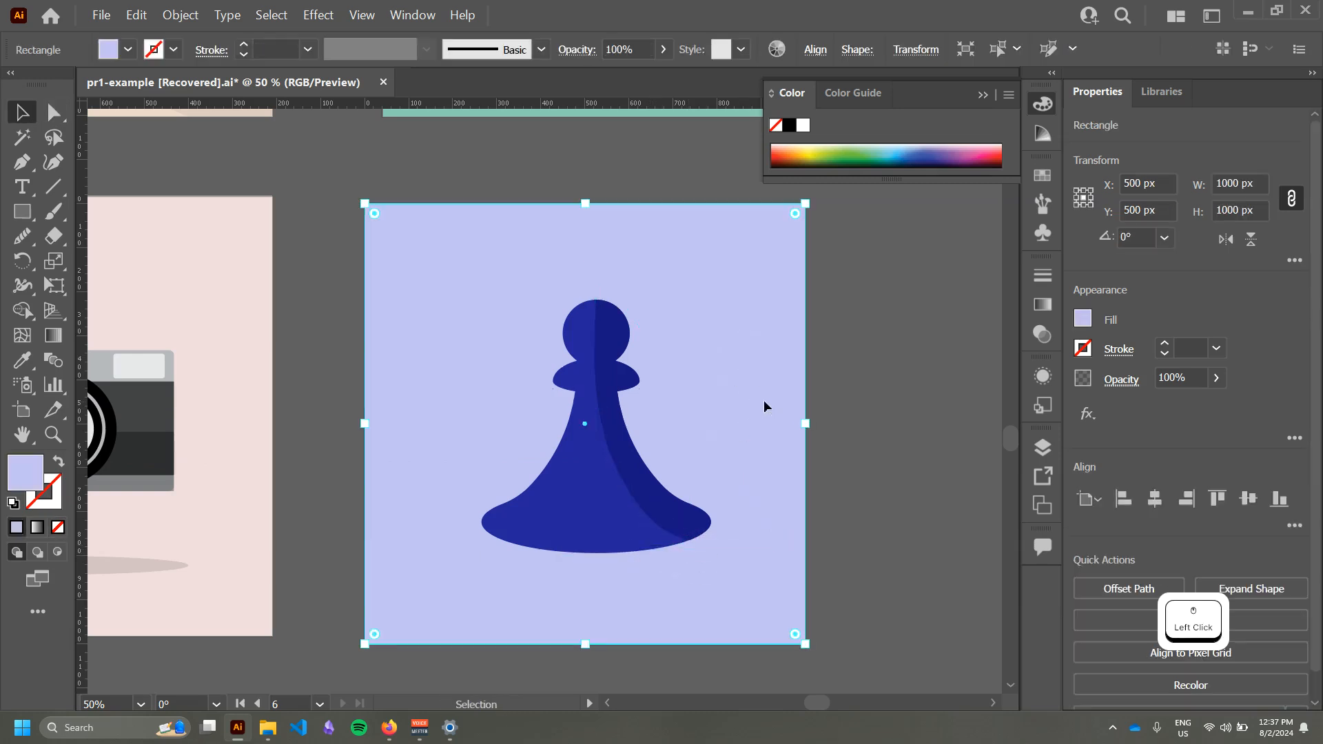
{"action": "left_click", "coordinate": [858, 434]}
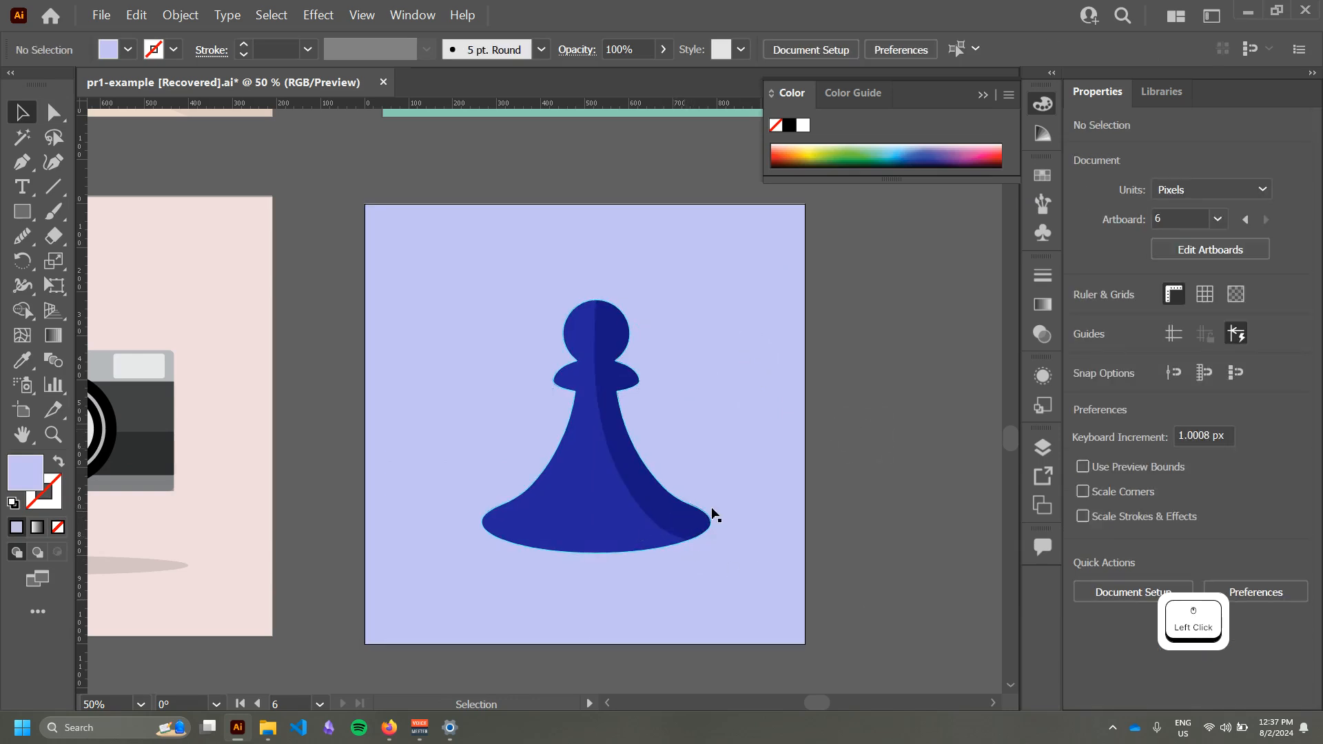
Step: Draw a closed four-sided cast shadow shape with the Pen tool from the base's right edge past the artboard's right side
{"action": "key", "text": "p"}
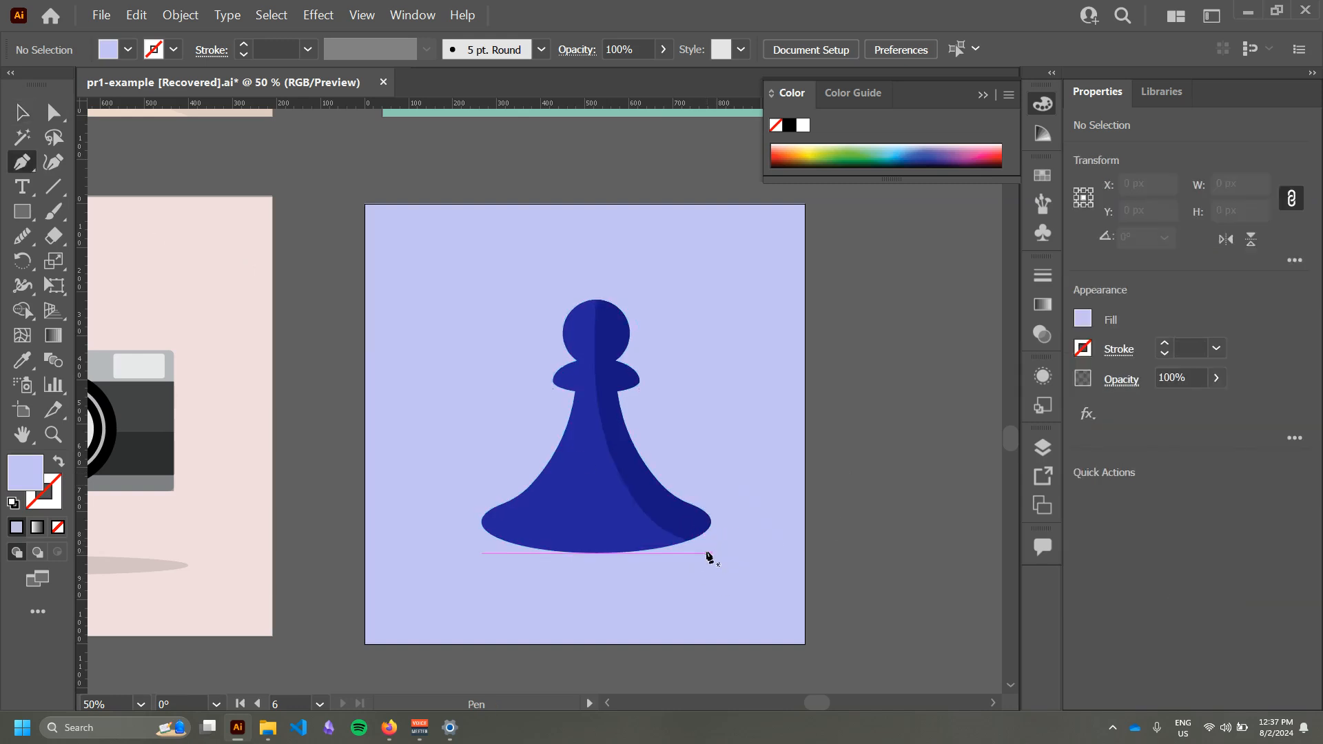
{"action": "left_click", "coordinate": [707, 554]}
{"action": "left_click", "coordinate": [873, 587]}
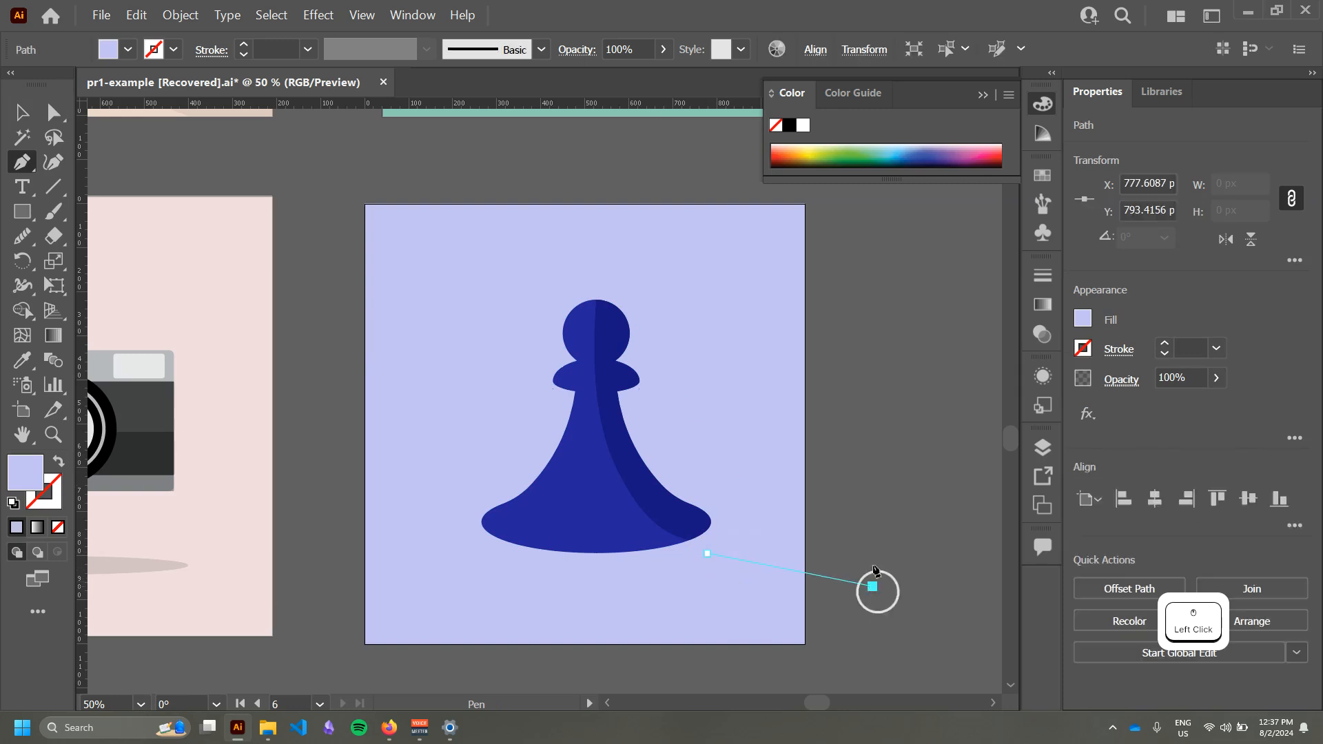
{"action": "left_click", "coordinate": [878, 463]}
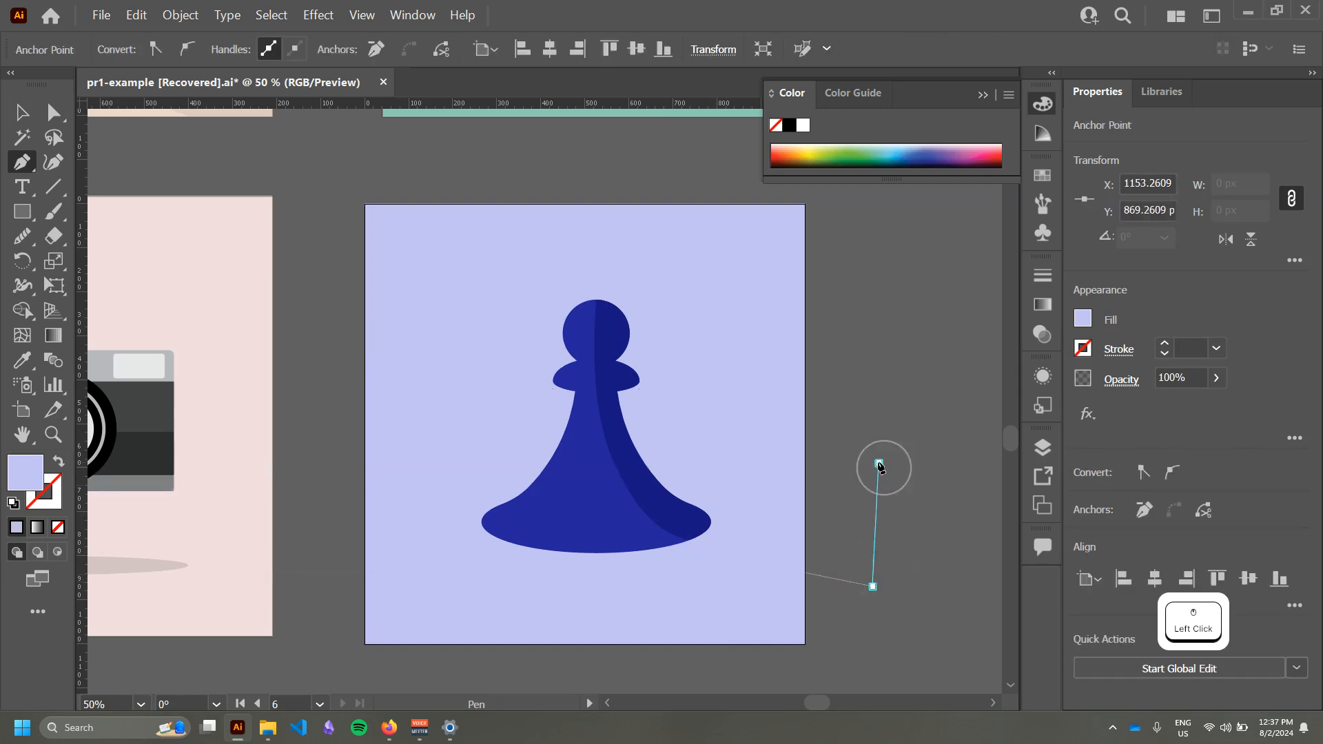
{"action": "left_click", "coordinate": [676, 497]}
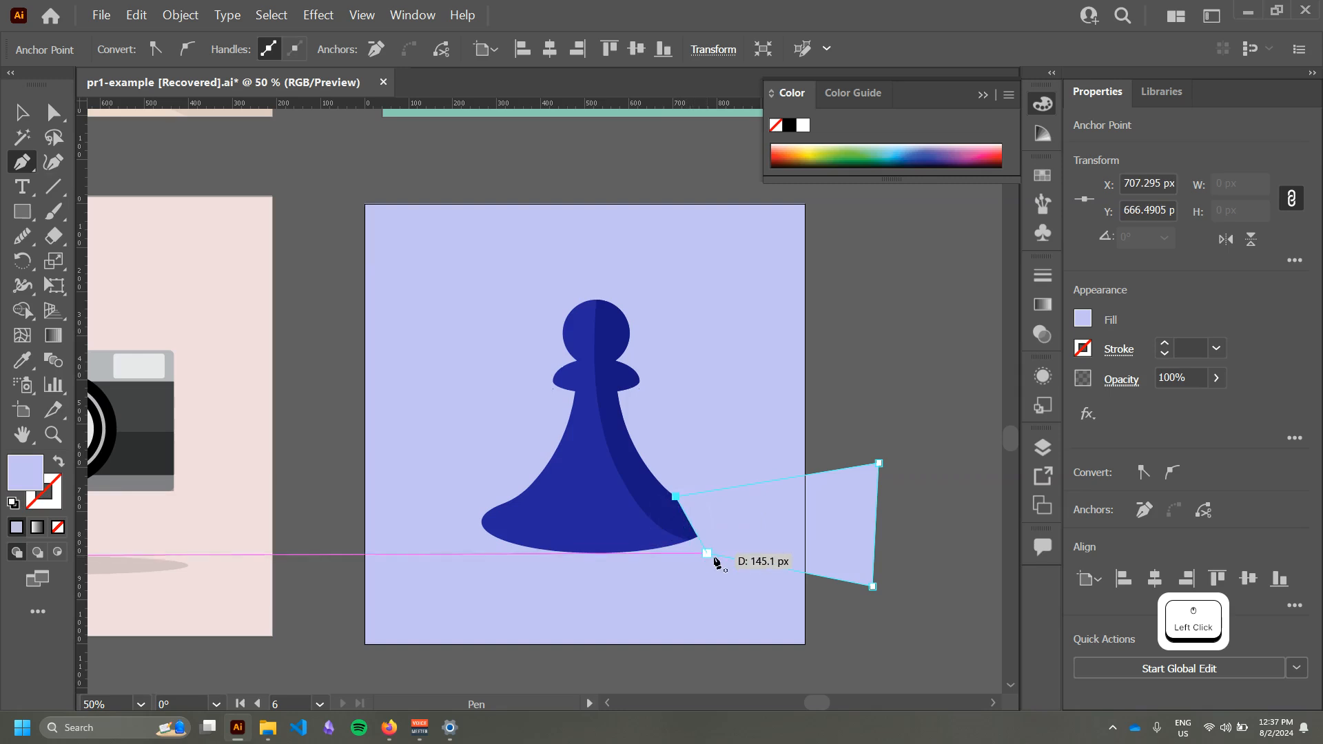
{"action": "left_click", "coordinate": [708, 553]}
Step: Move the shadow shape's lower-left corner onto the pawn's base and lower its upper-right corner to about the upper-left corner's height
{"action": "key", "text": "a"}
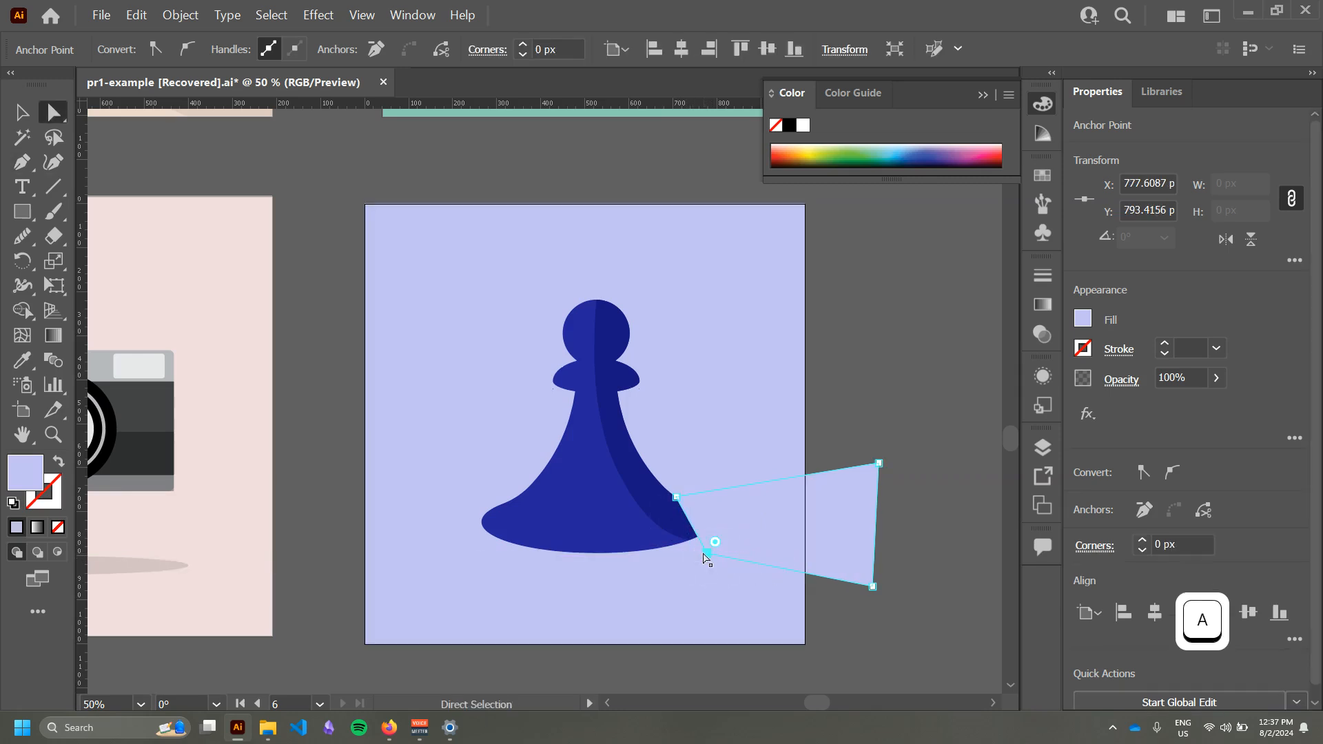
{"action": "left_click", "coordinate": [707, 554]}
{"action": "left_click_drag", "start_coordinate": [706, 554], "coordinate": [690, 541]}
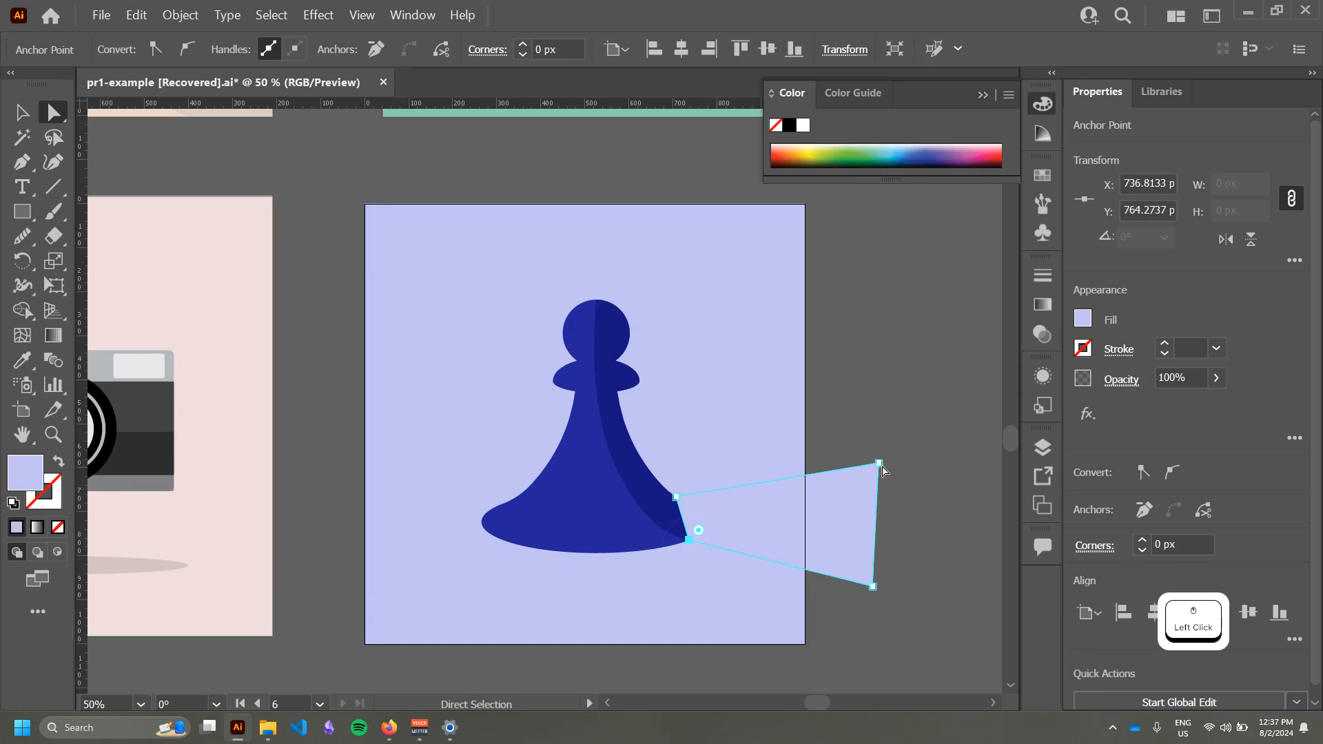
{"action": "left_click_drag", "start_coordinate": [879, 464], "coordinate": [878, 491]}
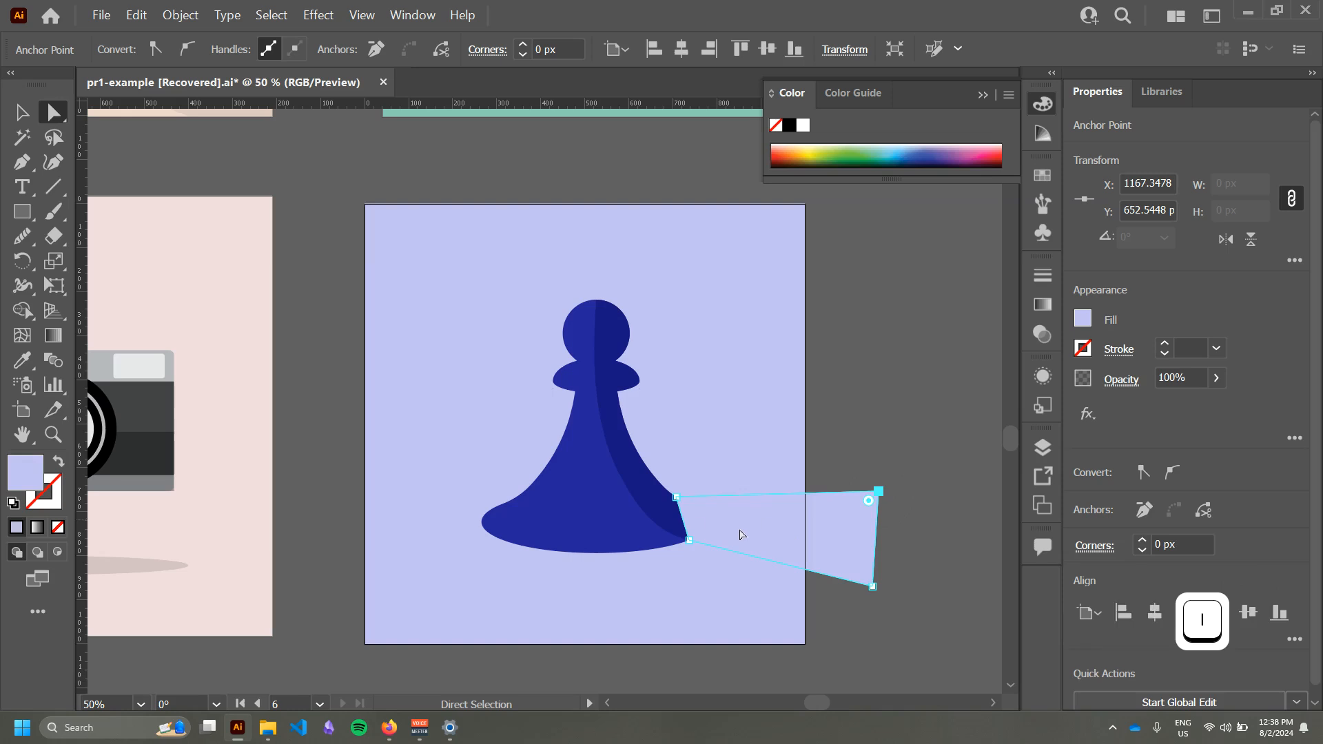
Step: Sample the pawn's dark shade color onto the shadow shape, and replace it with the sampled lavender background color
{"action": "left_click", "coordinate": [641, 485]}
{"action": "key", "text": "v"}
{"action": "left_click", "coordinate": [742, 458]}
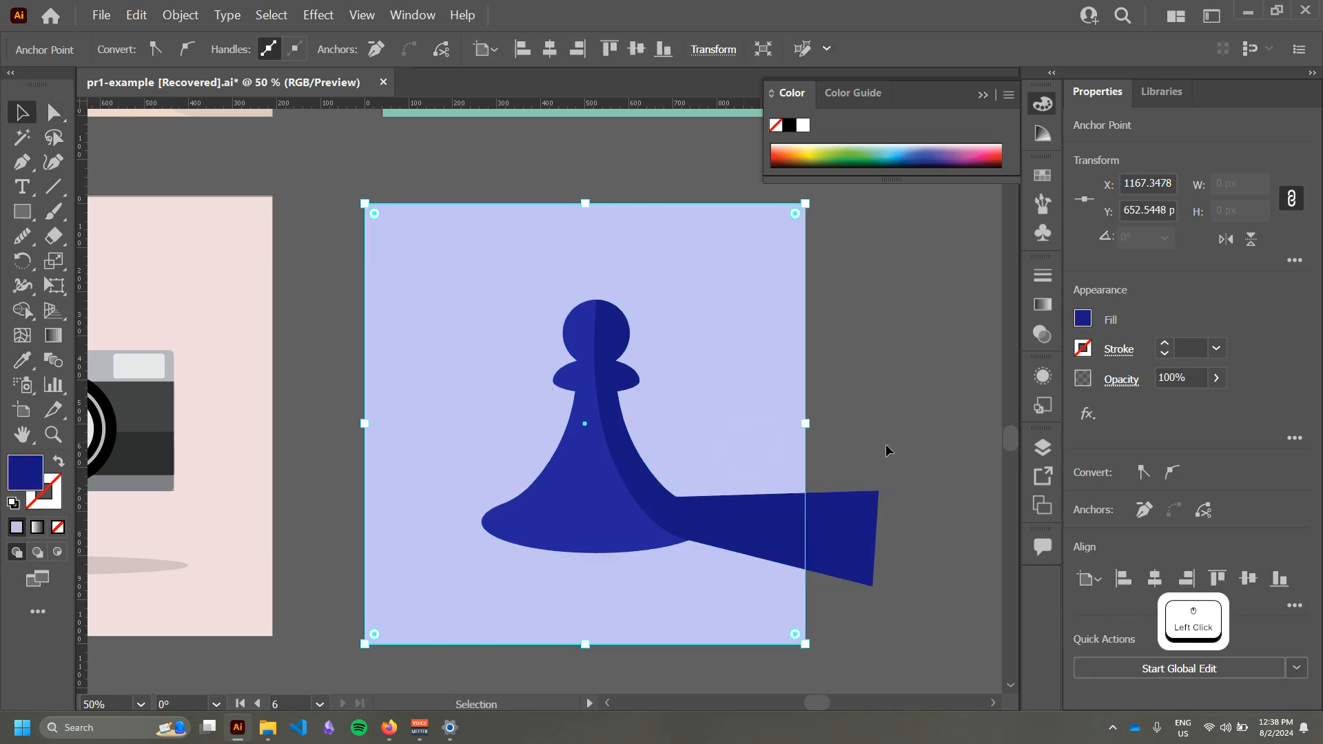
{"action": "left_click", "coordinate": [765, 523]}
{"action": "key", "text": "i"}
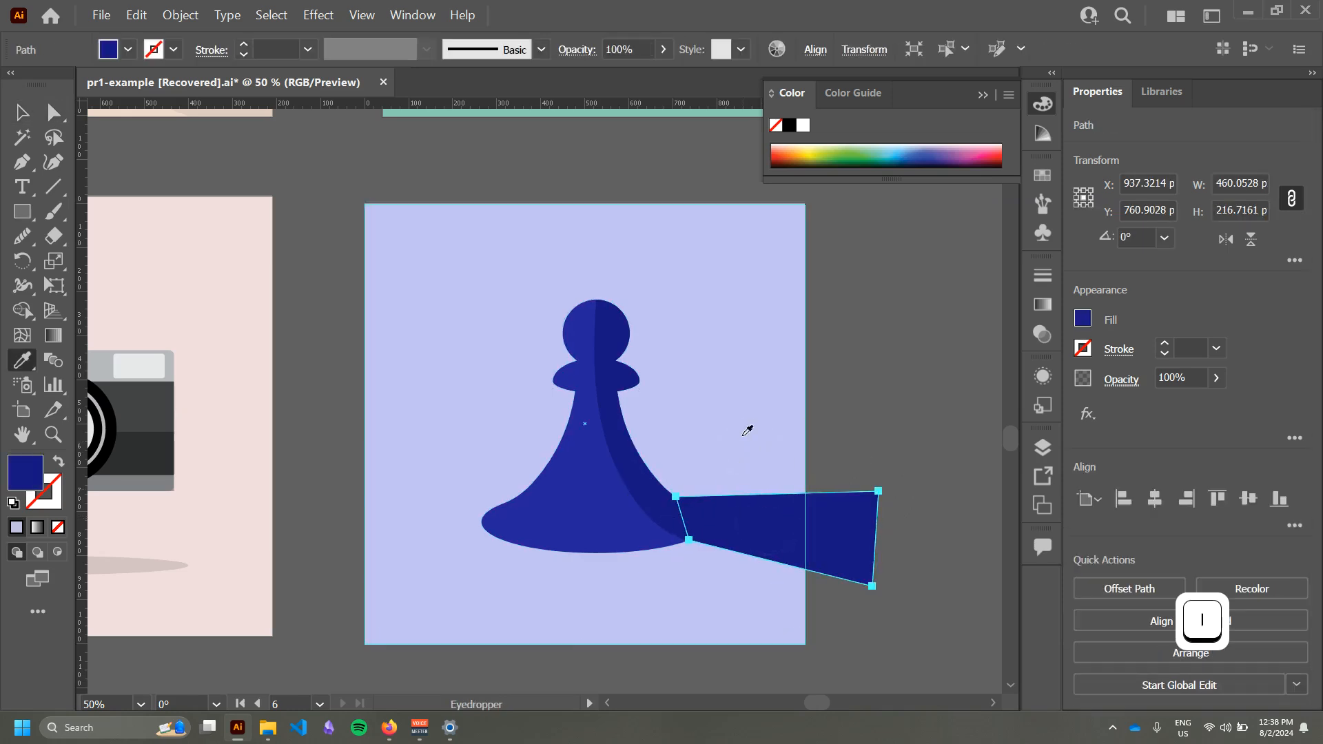
{"action": "left_click", "coordinate": [717, 406]}
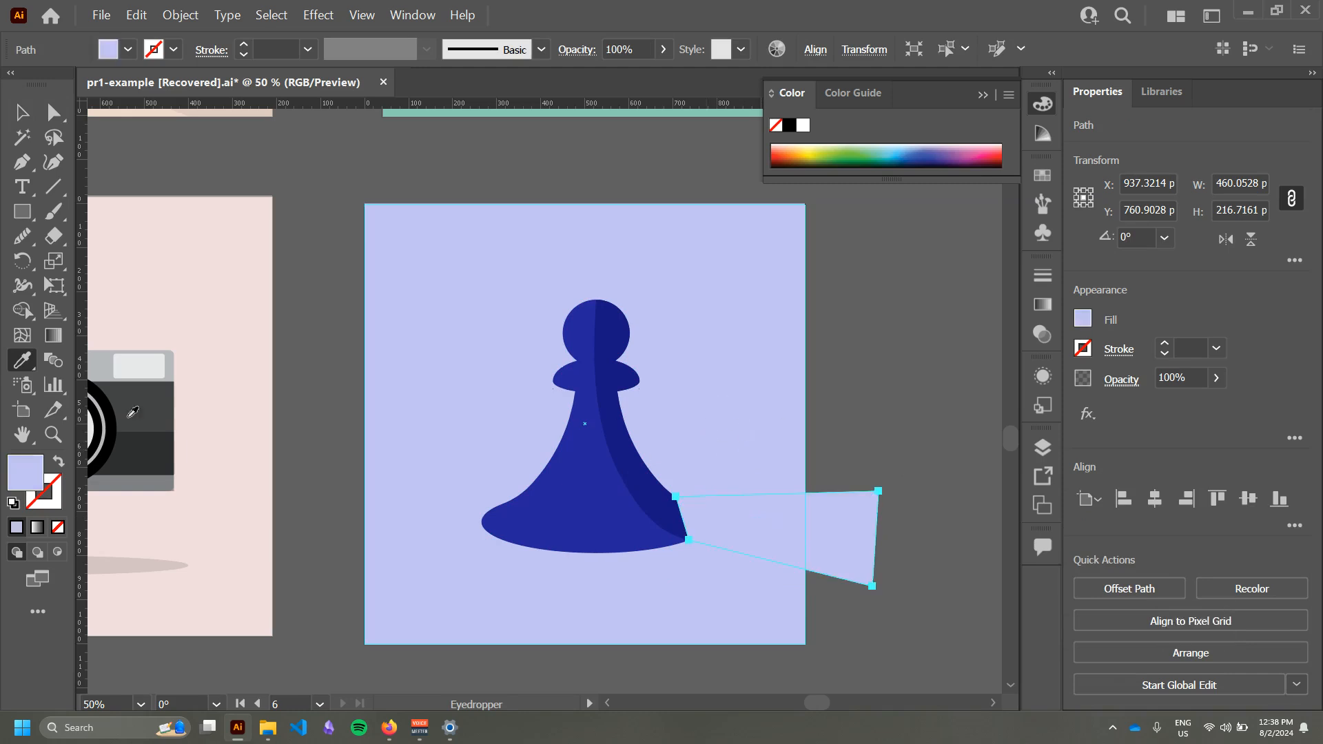
Step: Darken the shadow shape's lavender fill to #9f9fd3 with 25% saturation and 83% brightness
{"action": "key", "text": "ctrl"}
{"action": "double_click", "coordinate": [1083, 318]}
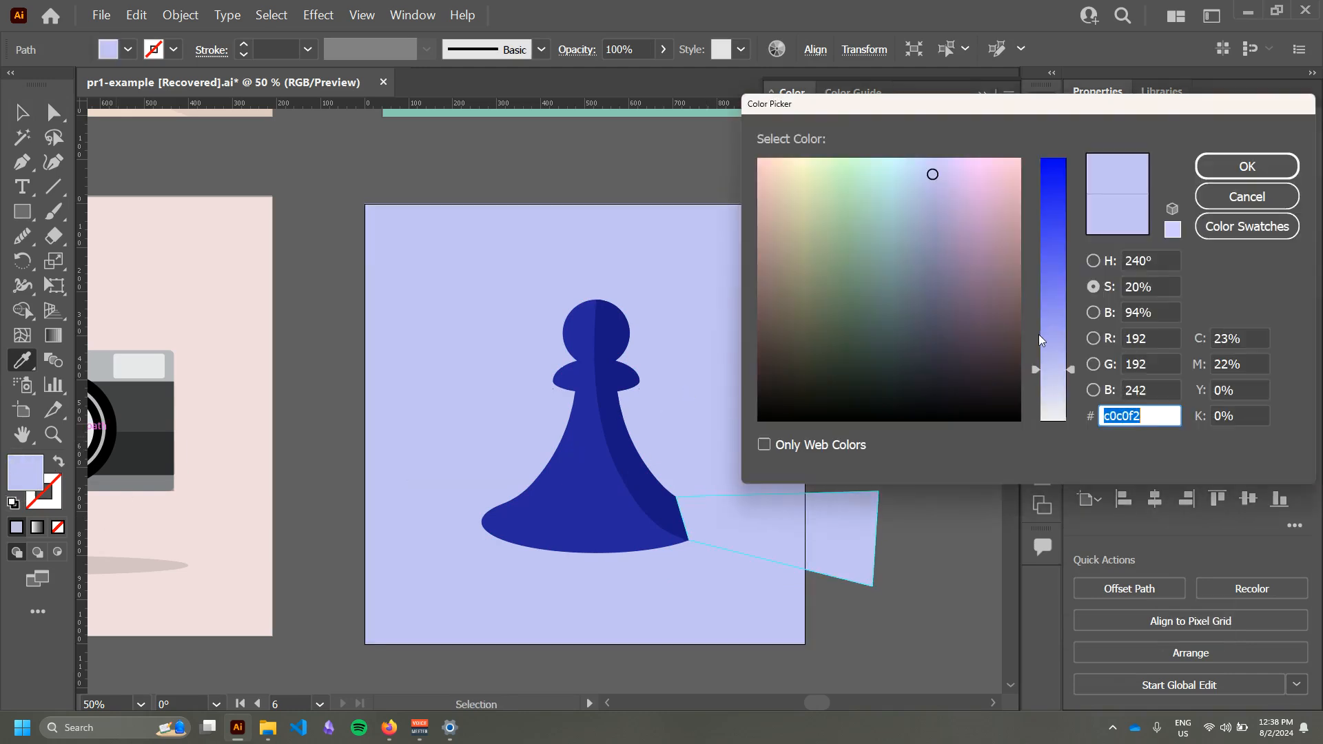
{"action": "left_click", "coordinate": [1093, 312]}
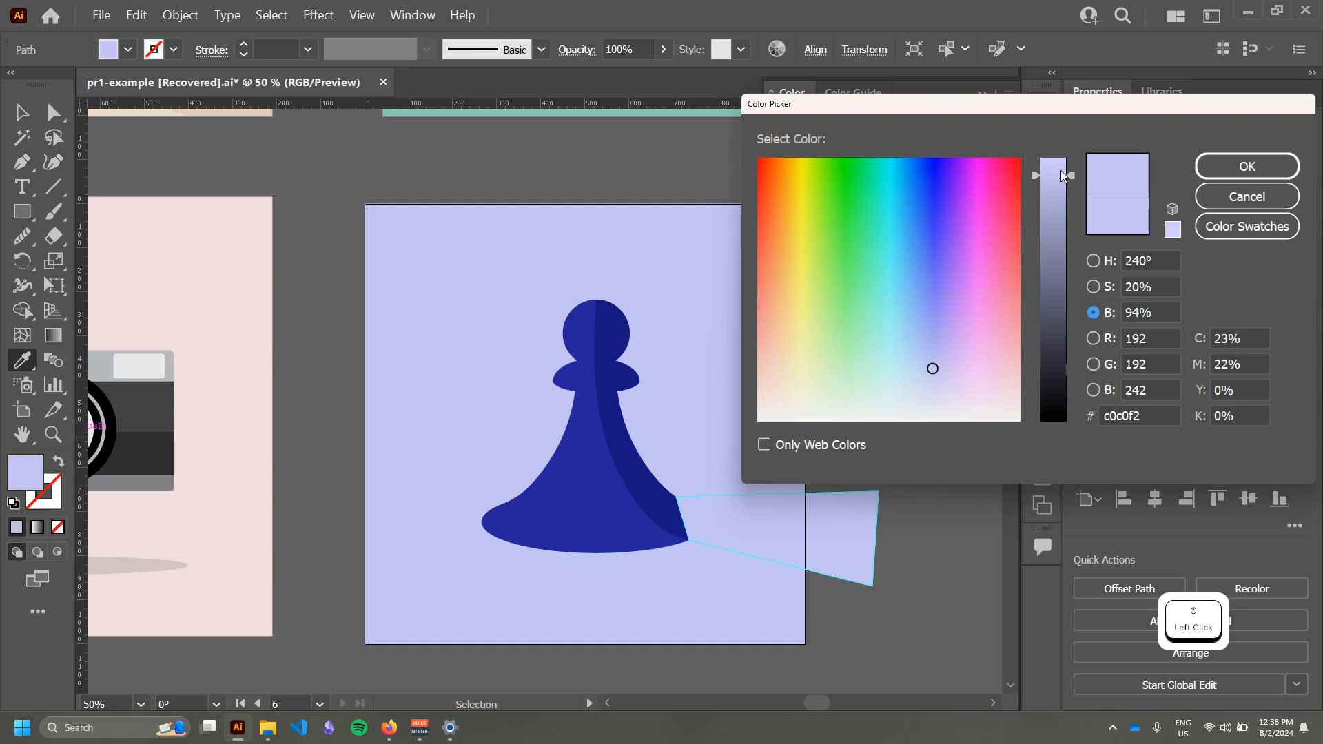
{"action": "left_click", "coordinate": [1072, 183]}
{"action": "left_click_drag", "start_coordinate": [1072, 183], "coordinate": [1070, 205]}
{"action": "left_click", "coordinate": [1094, 287]}
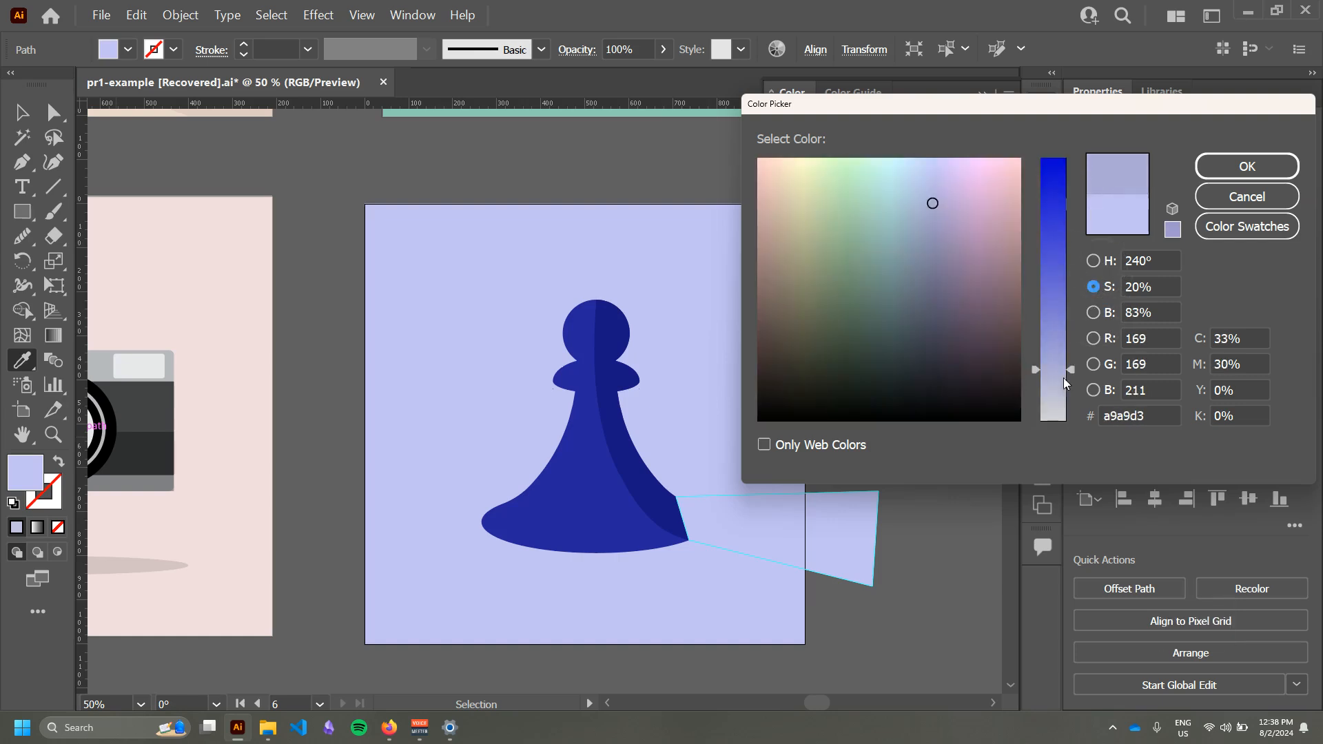
{"action": "mouse_move", "coordinate": [1067, 371]}
{"action": "left_mouse_down"}
{"action": "mouse_move", "coordinate": [1076, 346]}
{"action": "mouse_move", "coordinate": [1070, 357]}
{"action": "left_mouse_up"}
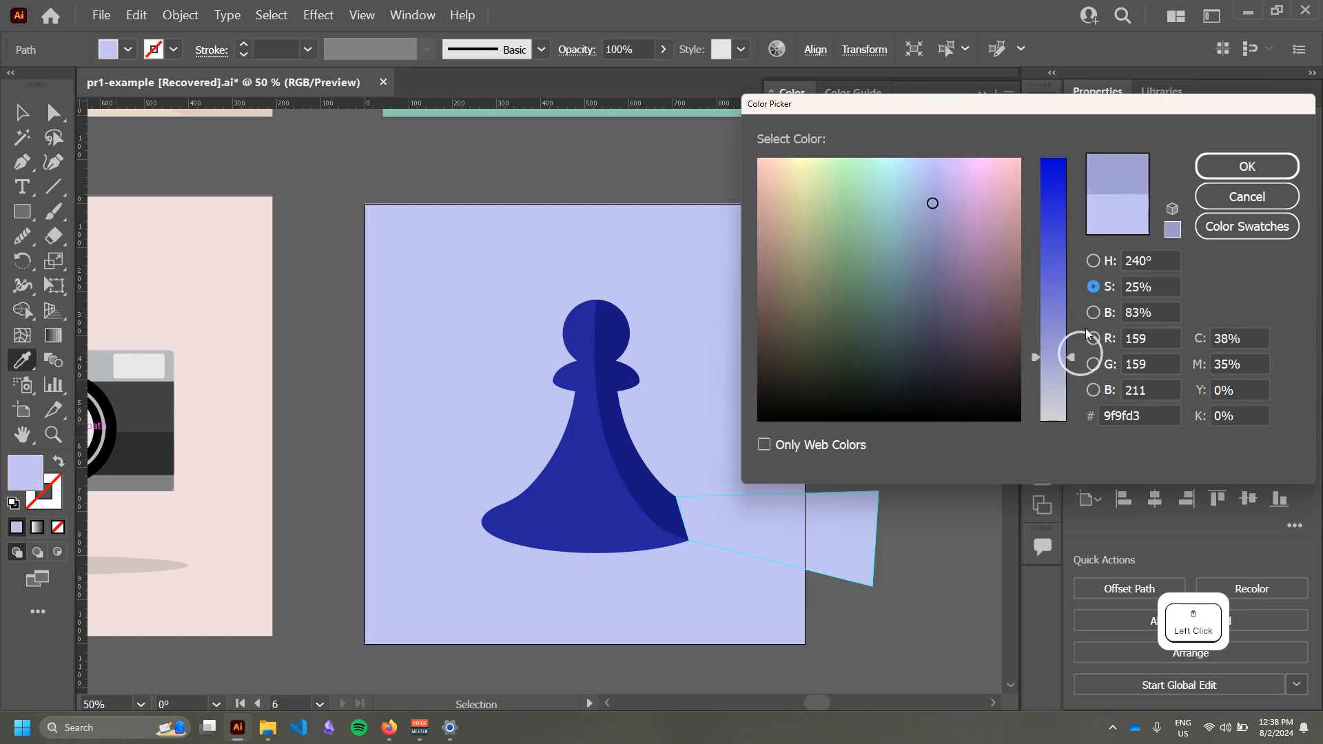
{"action": "left_click", "coordinate": [1249, 167]}
Step: Send the shadow shape backward behind the pawn and deselect it
{"action": "key", "text": "v"}
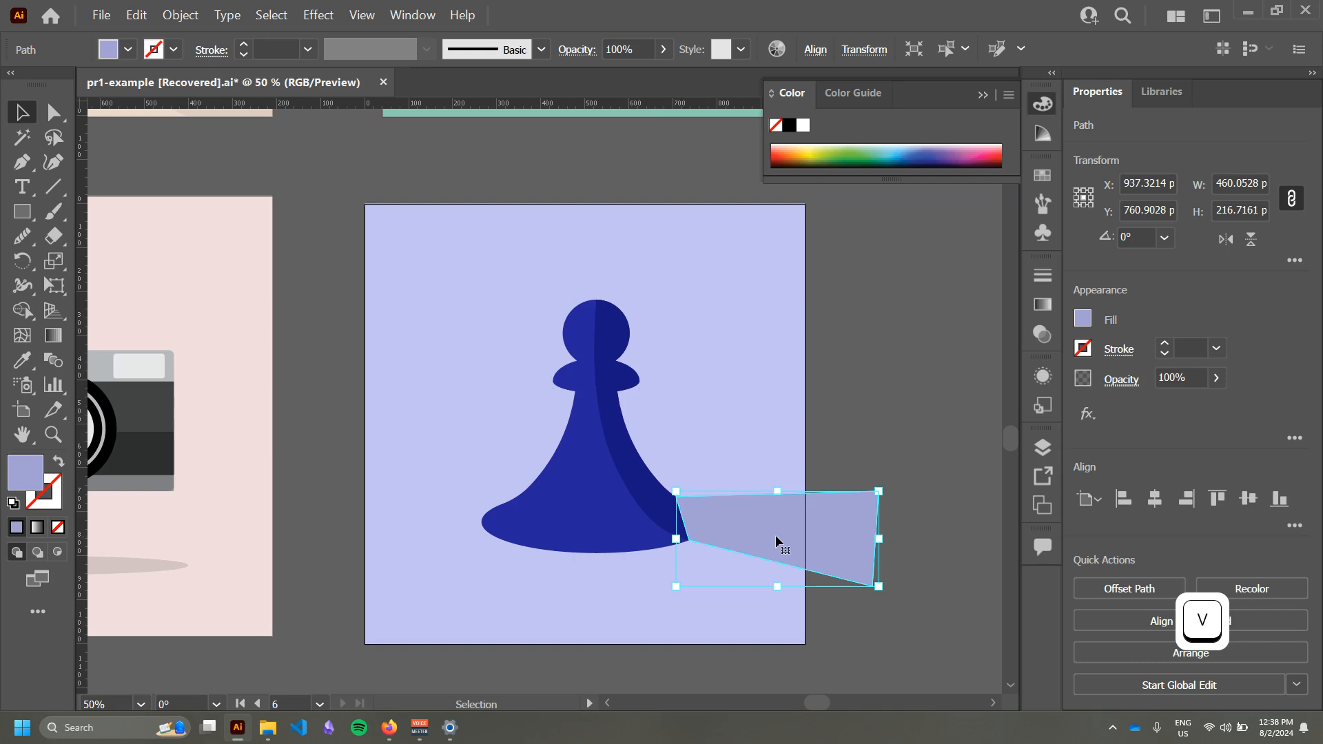
{"action": "key", "text": "a"}
{"action": "key", "text": "ctrl+bracketleft"}
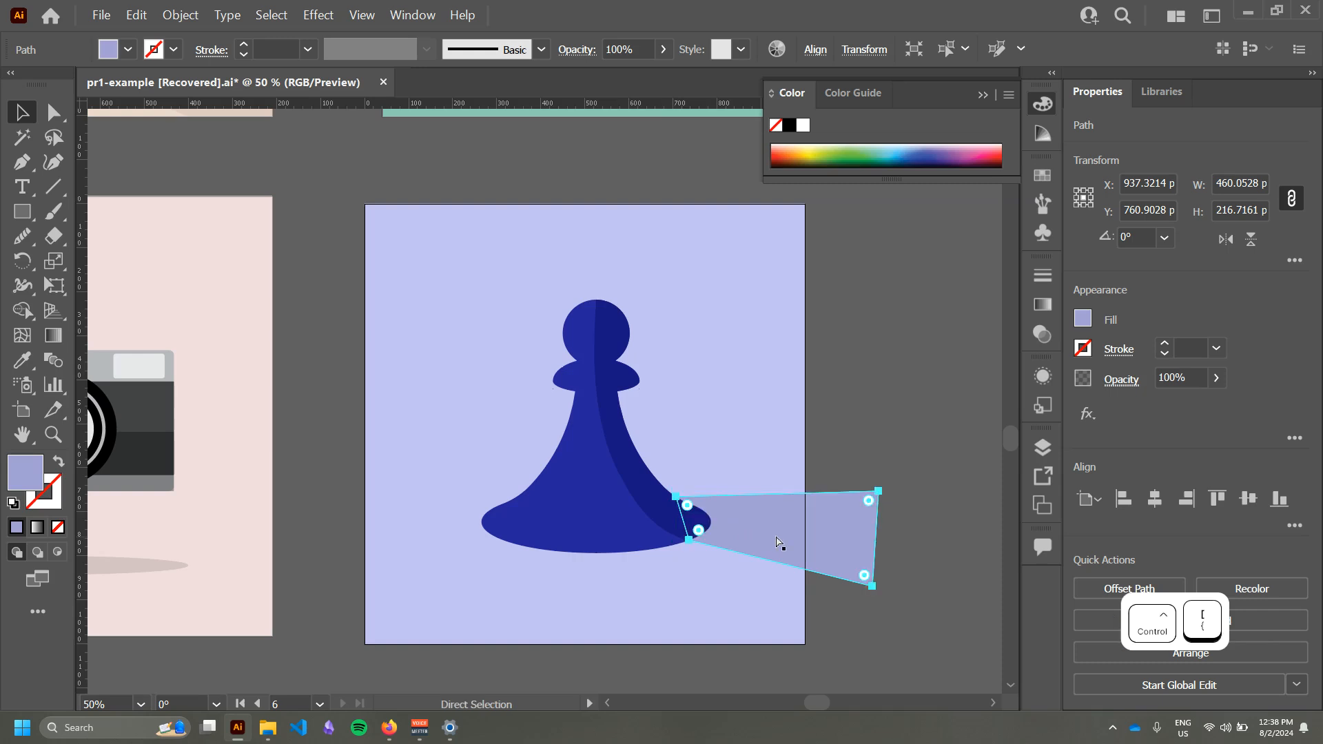
{"action": "key", "text": "v"}
{"action": "left_click", "coordinate": [880, 437]}
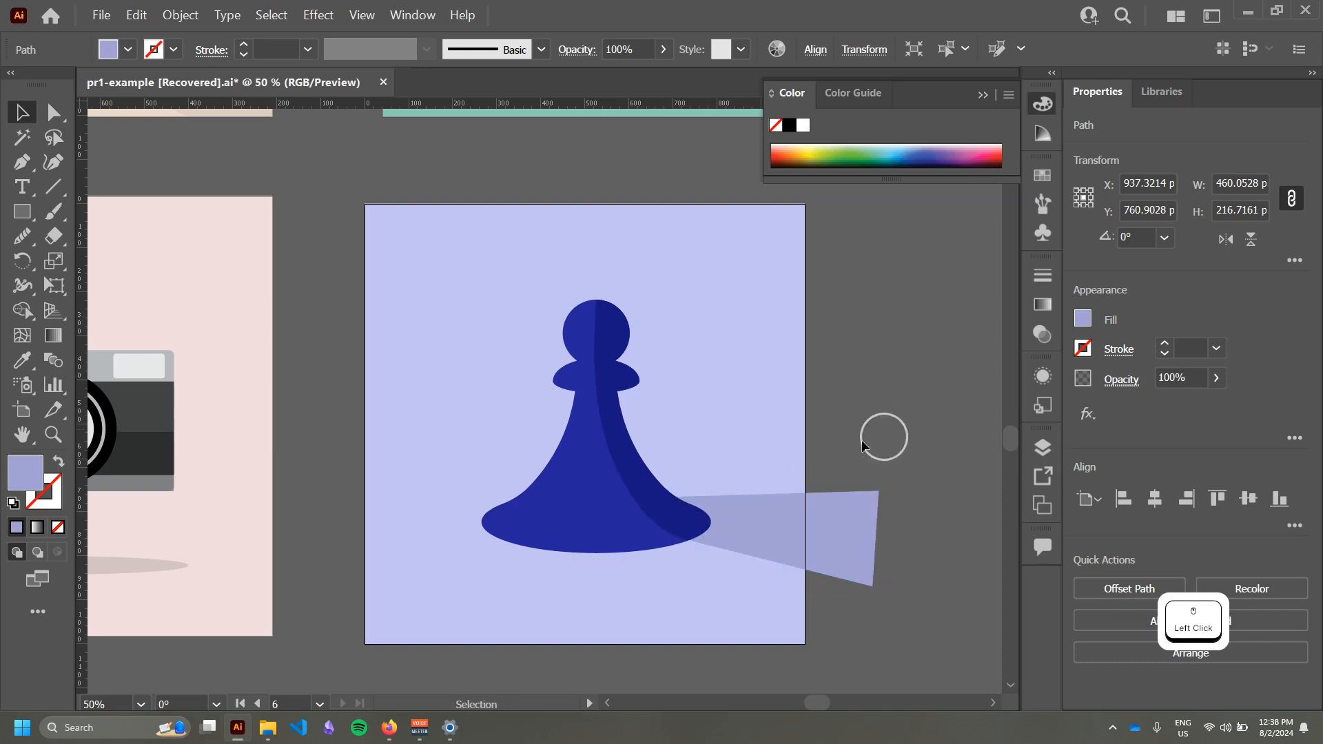
Step: Lower the shadow shape's two upper corners together by about 16 px and deselect the shape
{"action": "left_click", "coordinate": [739, 518]}
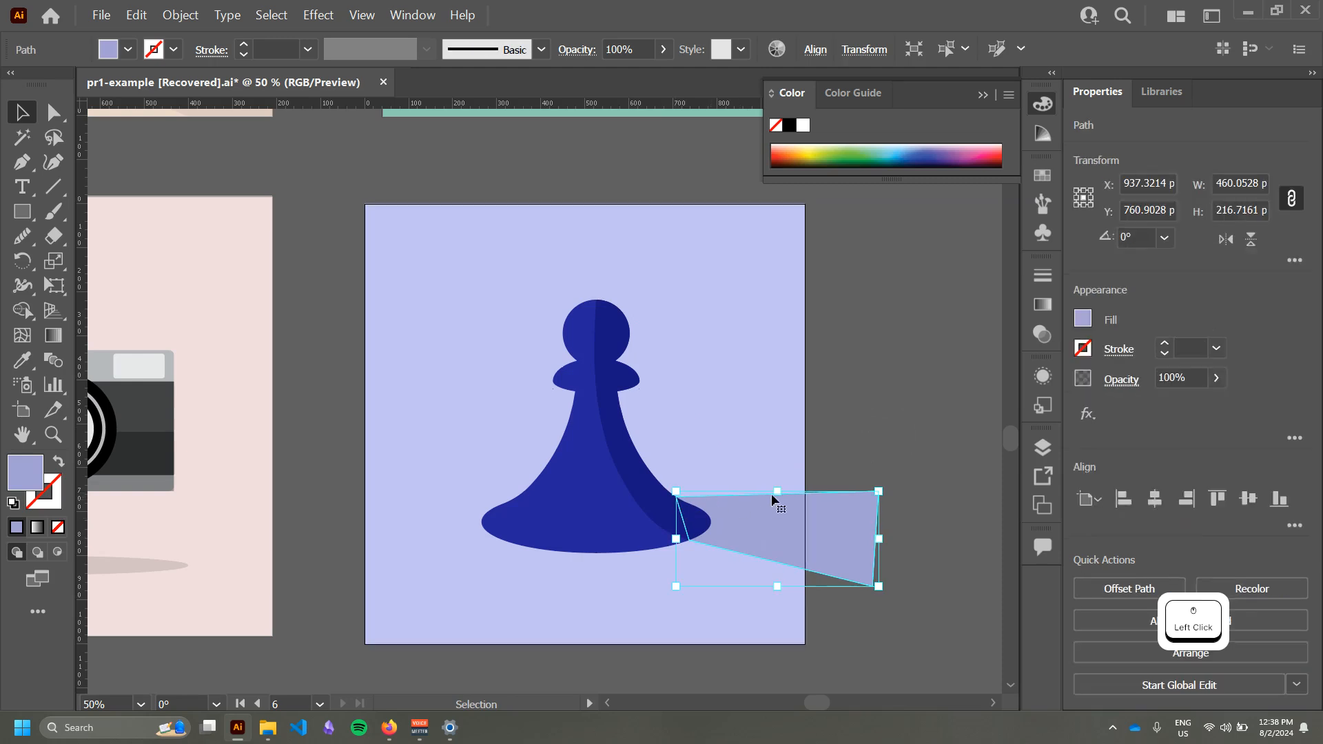
{"action": "left_click", "coordinate": [756, 526]}
{"action": "key", "text": "a"}
{"action": "left_click", "coordinate": [859, 515]}
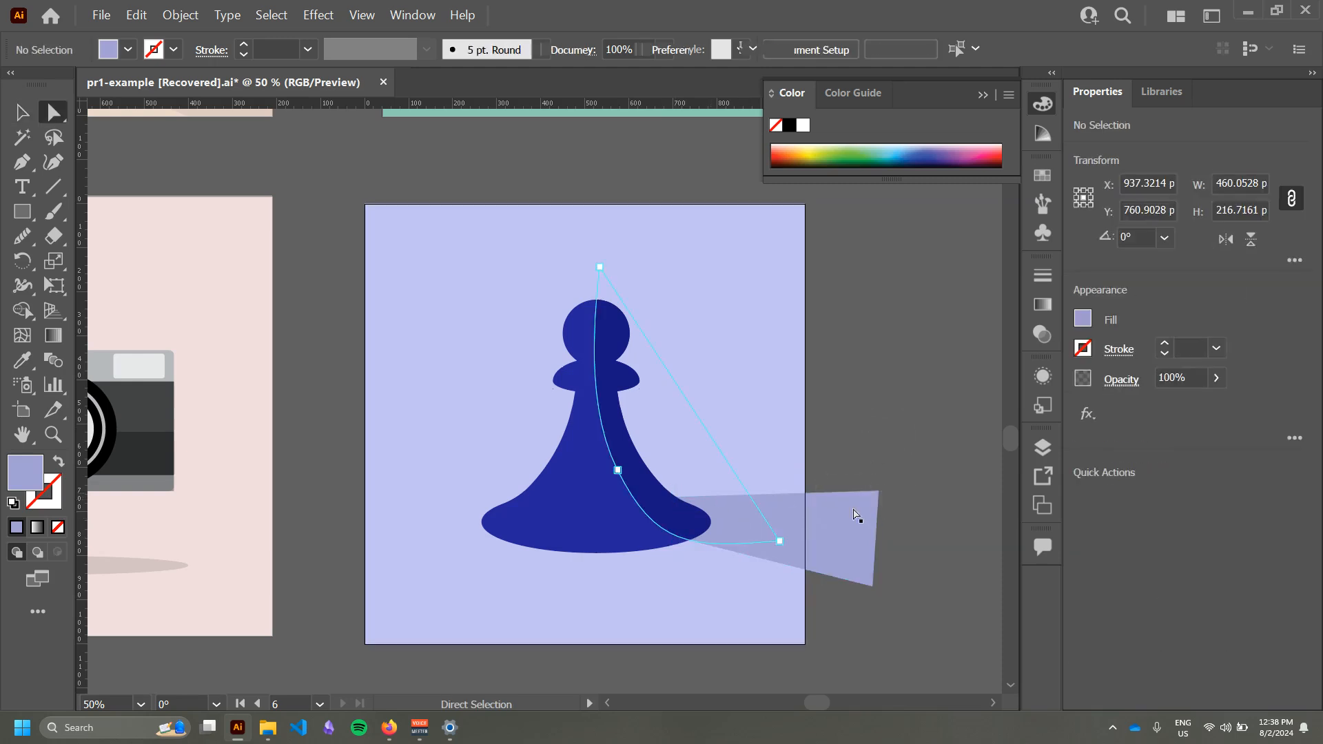
{"action": "left_click", "coordinate": [878, 491]}
{"action": "left_click", "coordinate": [676, 496], "text": "shift"}
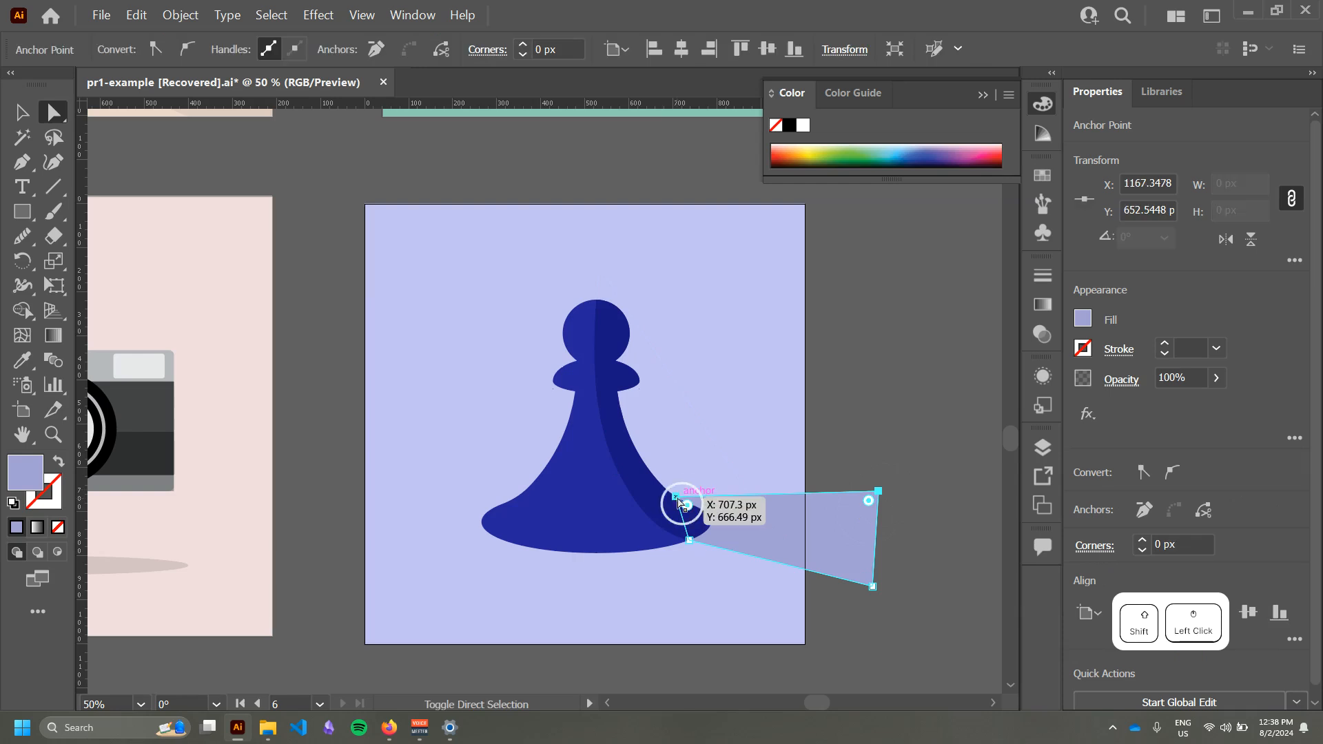
{"action": "left_click_drag", "start_coordinate": [881, 508], "coordinate": [880, 502]}
{"action": "key", "text": "v"}
{"action": "left_click", "coordinate": [867, 515]}
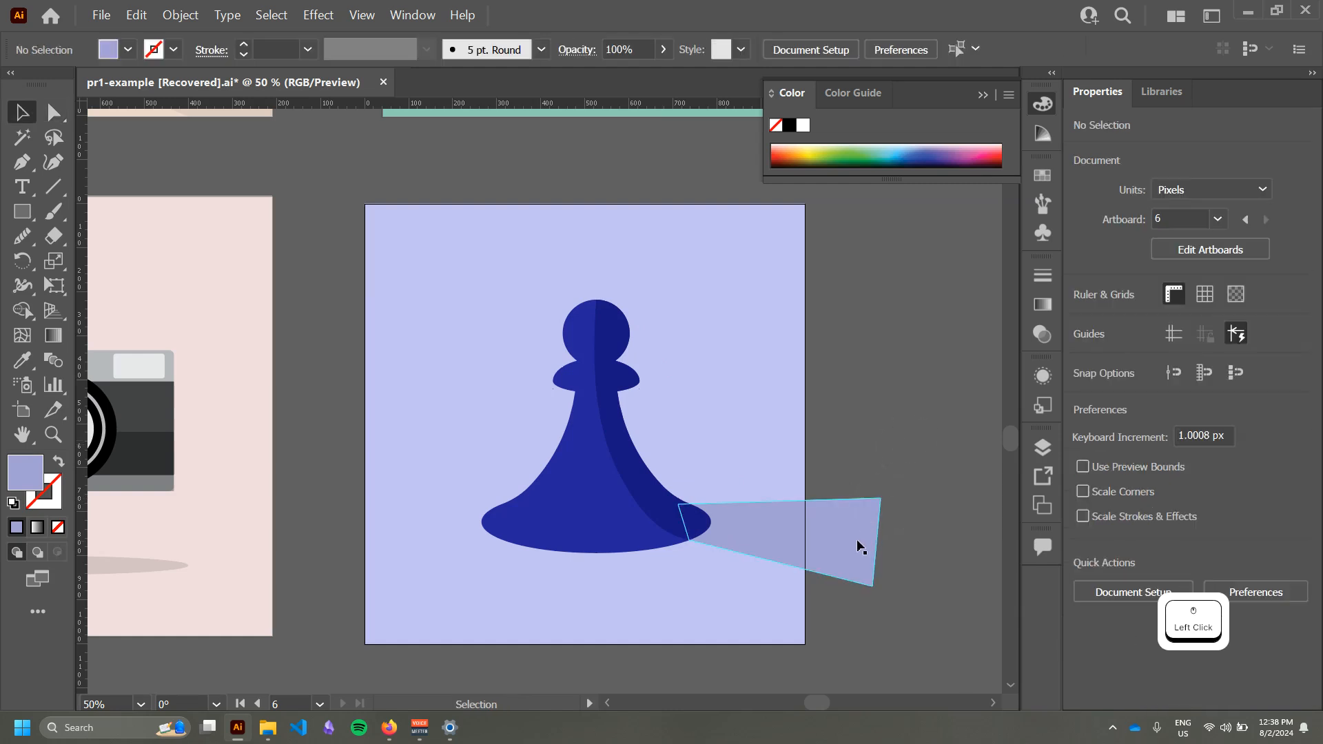
{"action": "scroll", "coordinate": [876, 423], "scroll_direction": "down", "scroll_amount": 1, "text": "alt"}
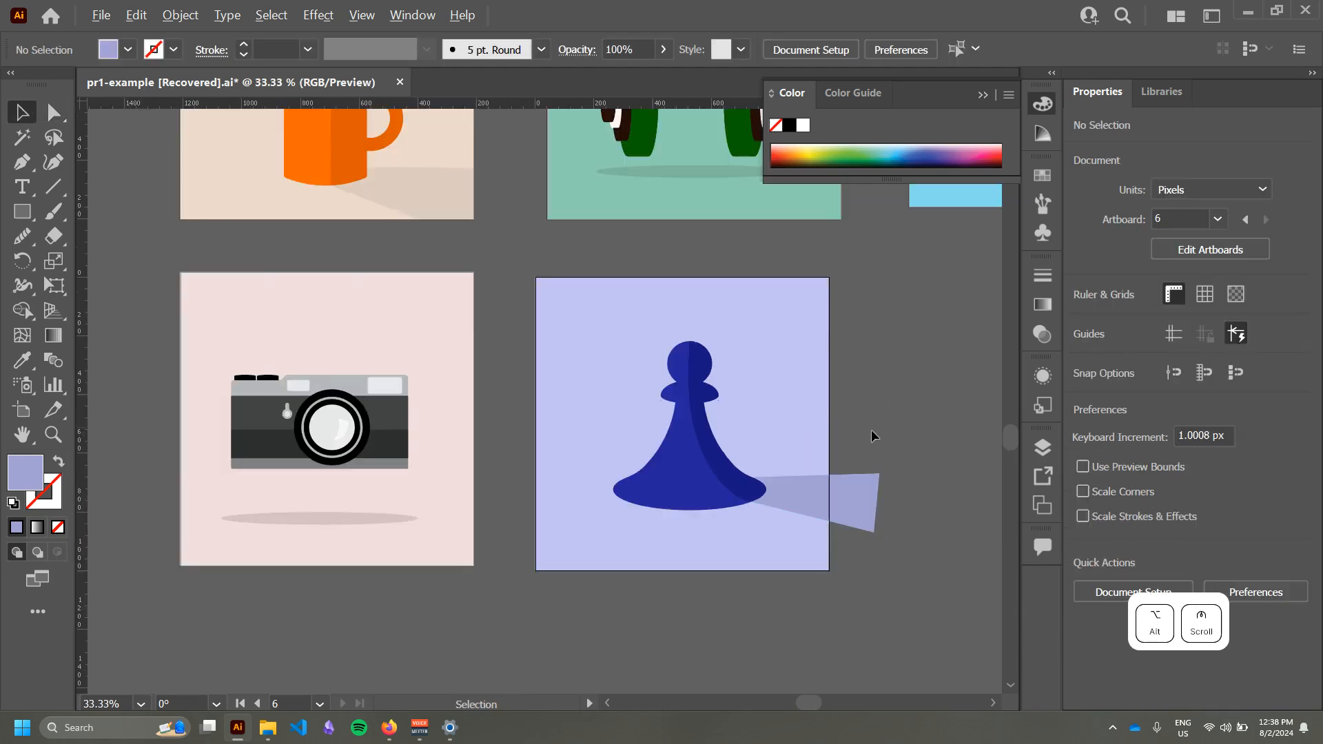
{"action": "scroll", "coordinate": [872, 436], "scroll_direction": "up", "scroll_amount": 1, "text": "alt"}
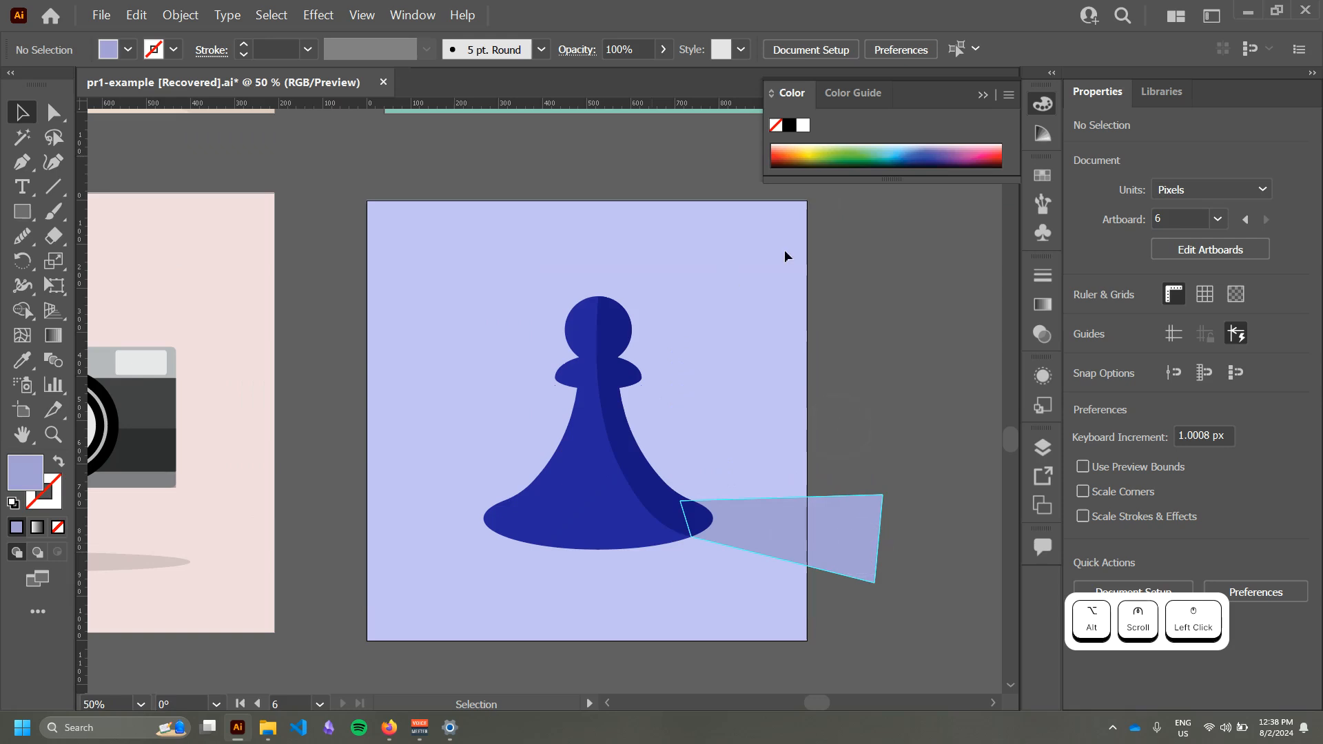
{"action": "left_click", "coordinate": [856, 547]}
{"action": "key", "text": "a"}
{"action": "left_click", "coordinate": [886, 599]}
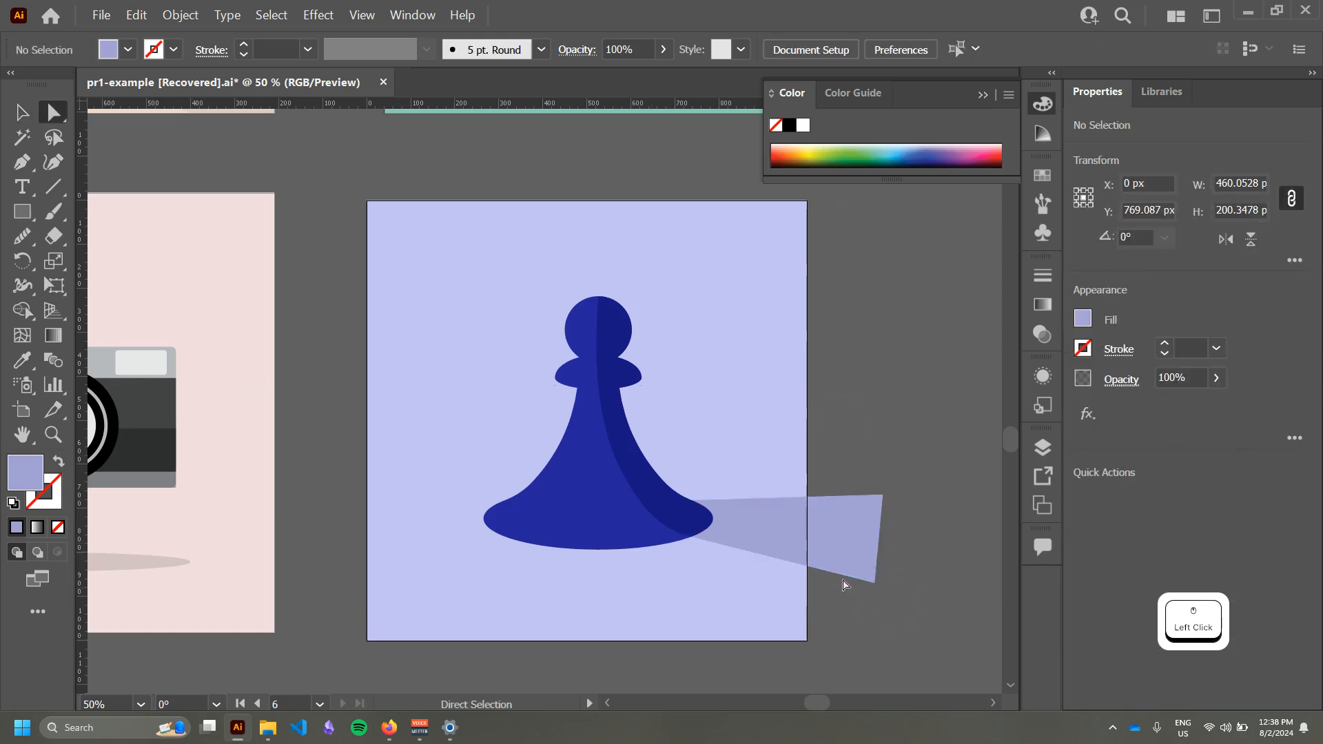
{"action": "key", "text": "v"}
{"action": "left_click", "coordinate": [871, 607]}
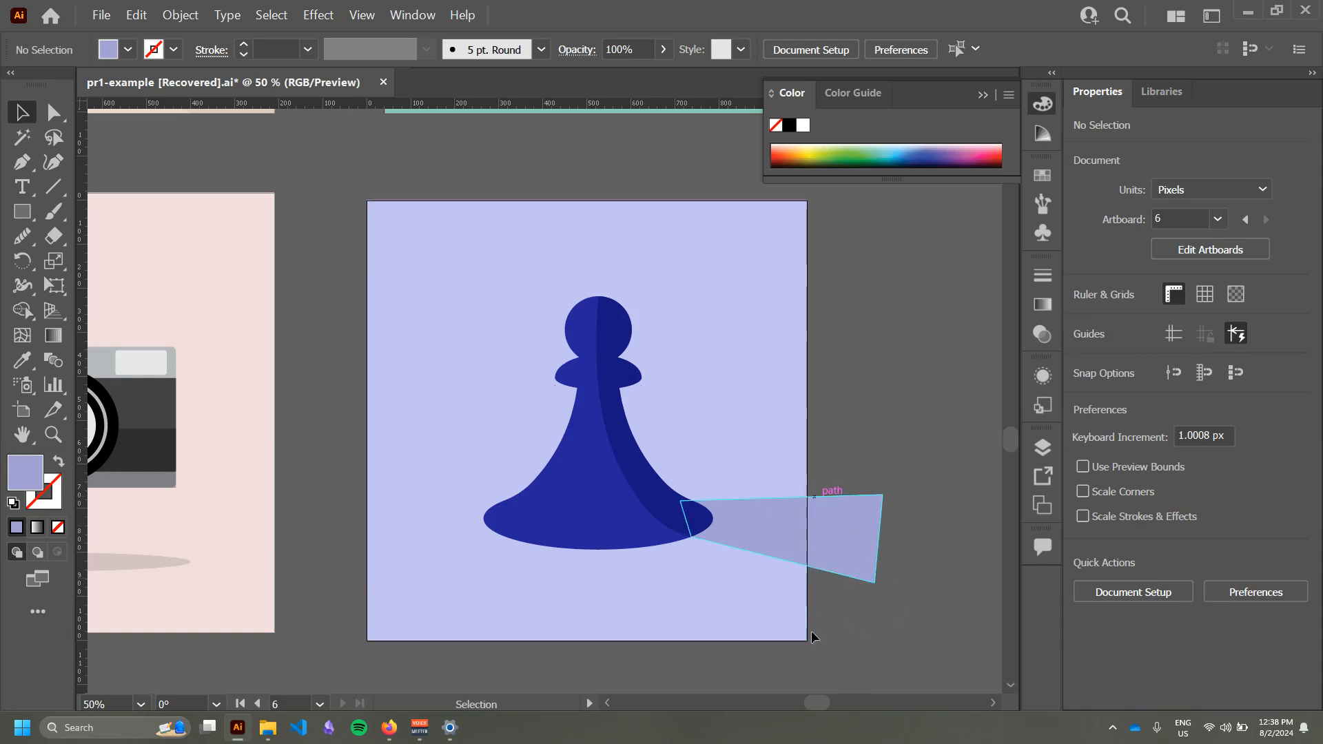
Step: Draw a 1000 × 1000 px rectangle covering the whole pawn artboard
{"action": "key", "text": "m"}
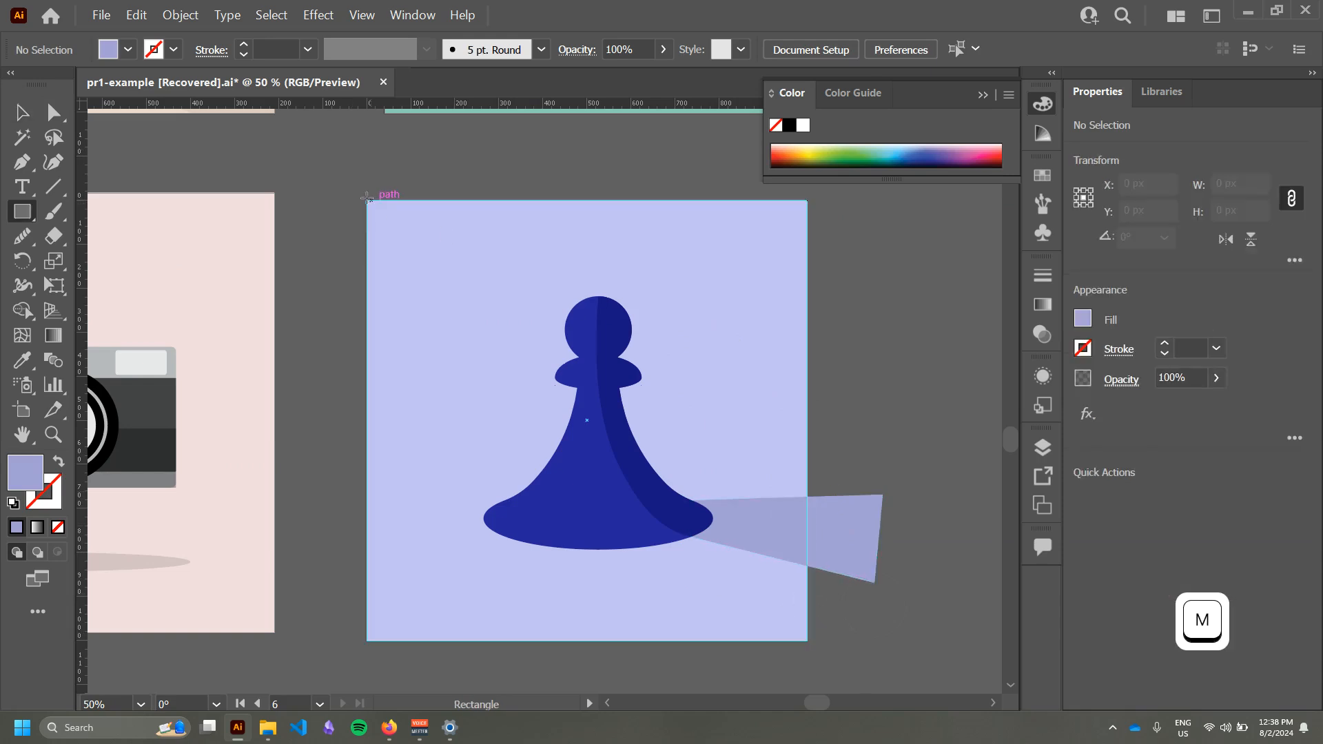
{"action": "mouse_move", "coordinate": [366, 200]}
{"action": "left_mouse_down"}
{"action": "mouse_move", "coordinate": [617, 476]}
{"action": "mouse_move", "coordinate": [804, 639]}
{"action": "left_mouse_up"}
{"action": "key", "text": "v"}
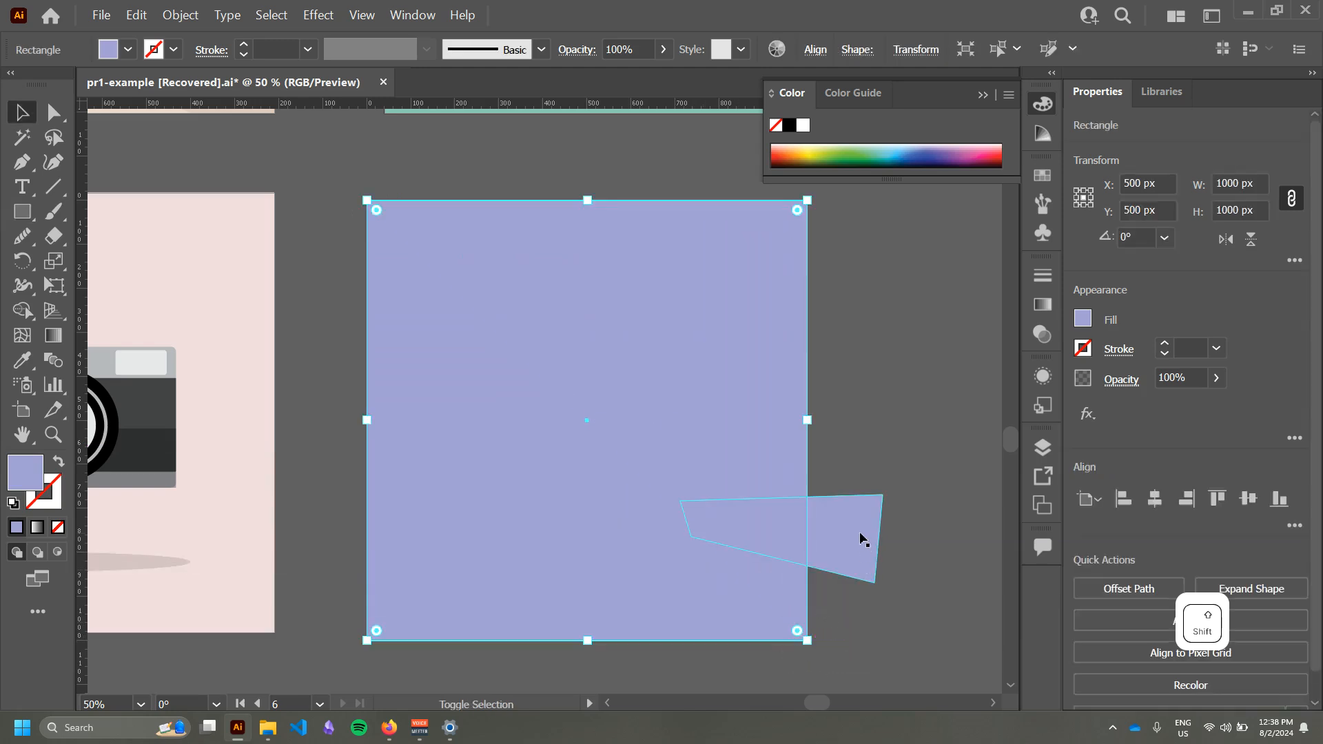
Step: Clip the shadow shape to the artboard-sized rectangle with a clipping mask, and send the clipped shadow behind the pawn
{"action": "left_click", "coordinate": [858, 532], "text": "shift"}
{"action": "right_click", "coordinate": [775, 378]}
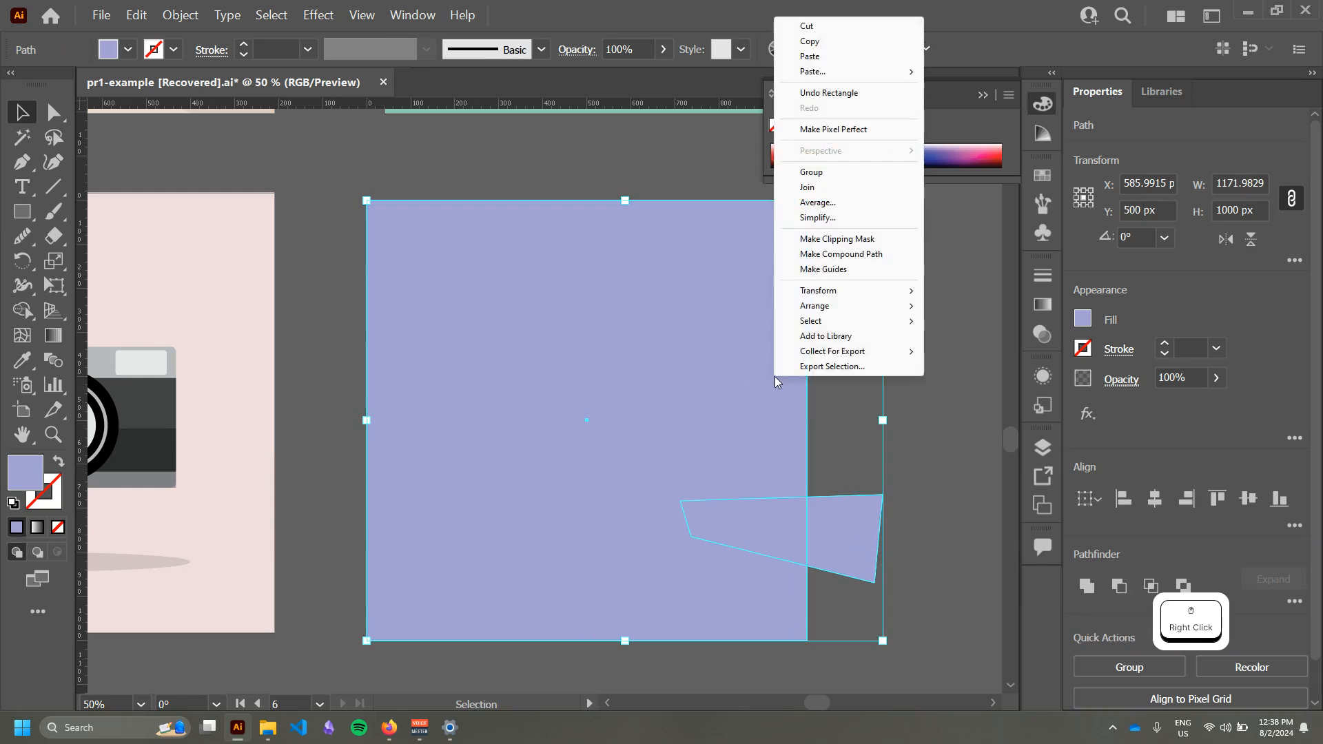
{"action": "left_click", "coordinate": [844, 239]}
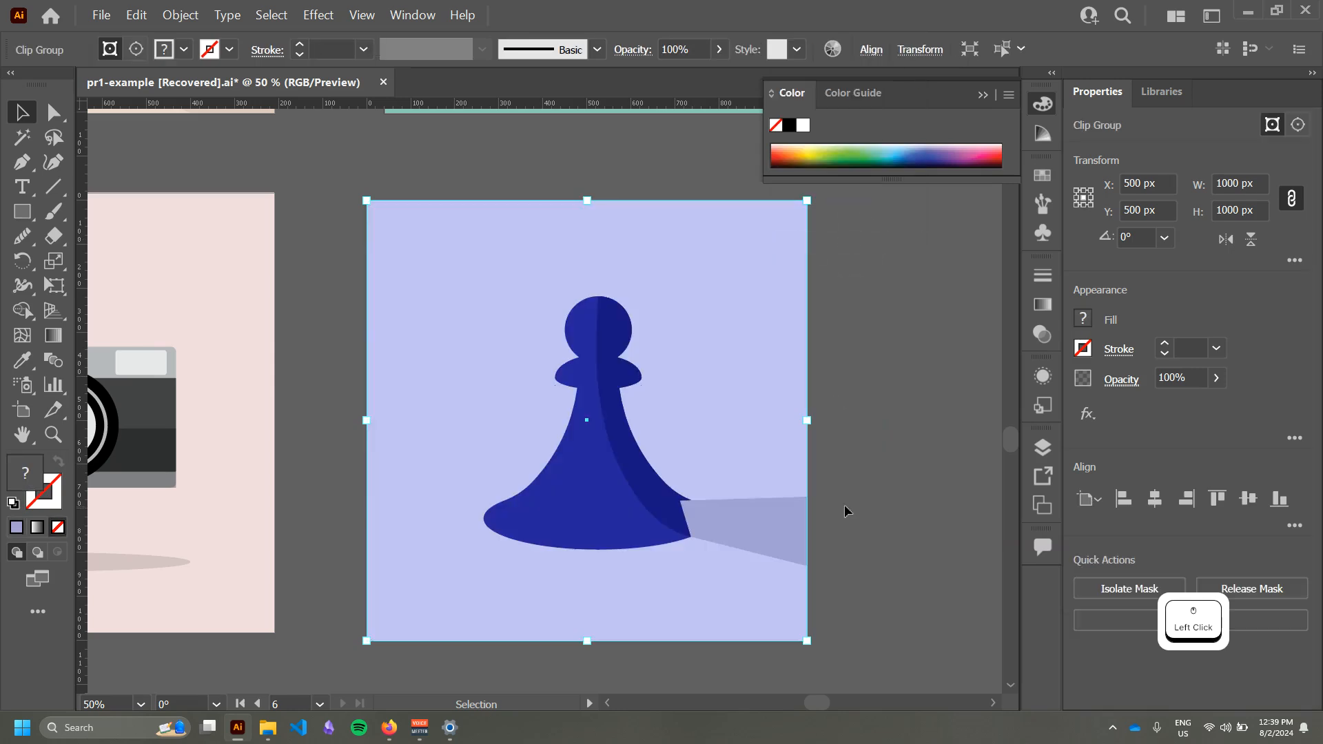
{"action": "key", "text": "ctrl+bracketleft"}
{"action": "left_click", "coordinate": [891, 452]}
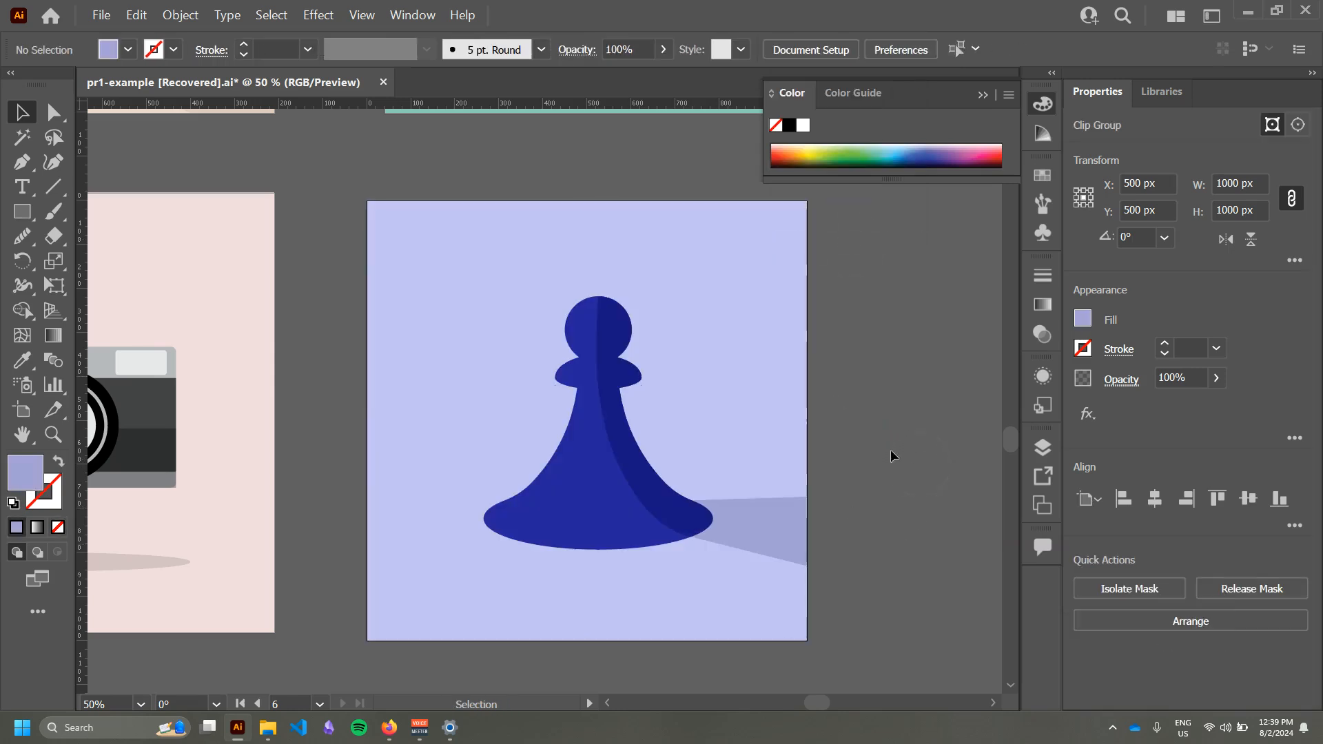
Step: Examine the finished pawn illustration up close and alongside the other illustrations, putting away the color controls
{"action": "scroll", "coordinate": [887, 461], "scroll_direction": "down", "scroll_amount": 1}
{"action": "left_click_drag", "start_coordinate": [886, 461], "coordinate": [739, 505]}
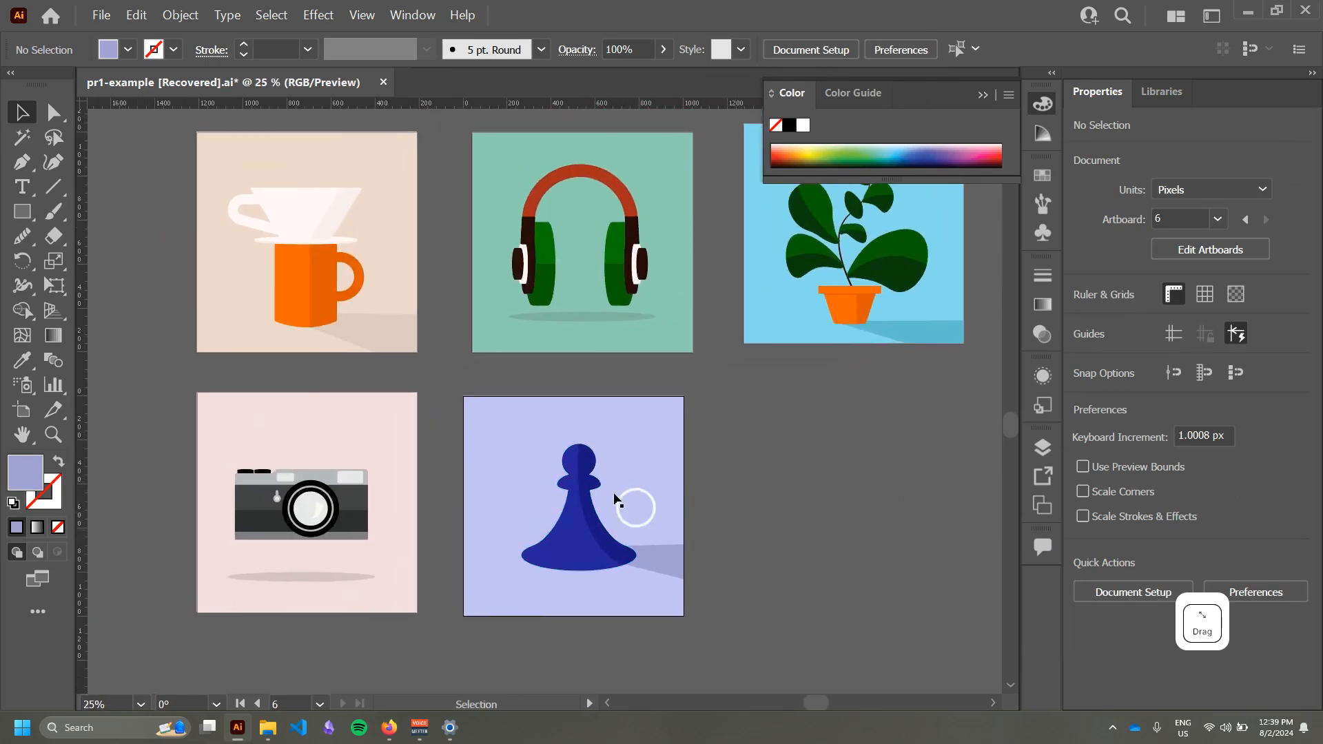
{"action": "scroll", "coordinate": [574, 477], "scroll_direction": "up", "scroll_amount": 3}
{"action": "left_click_drag", "start_coordinate": [691, 467], "coordinate": [707, 350]}
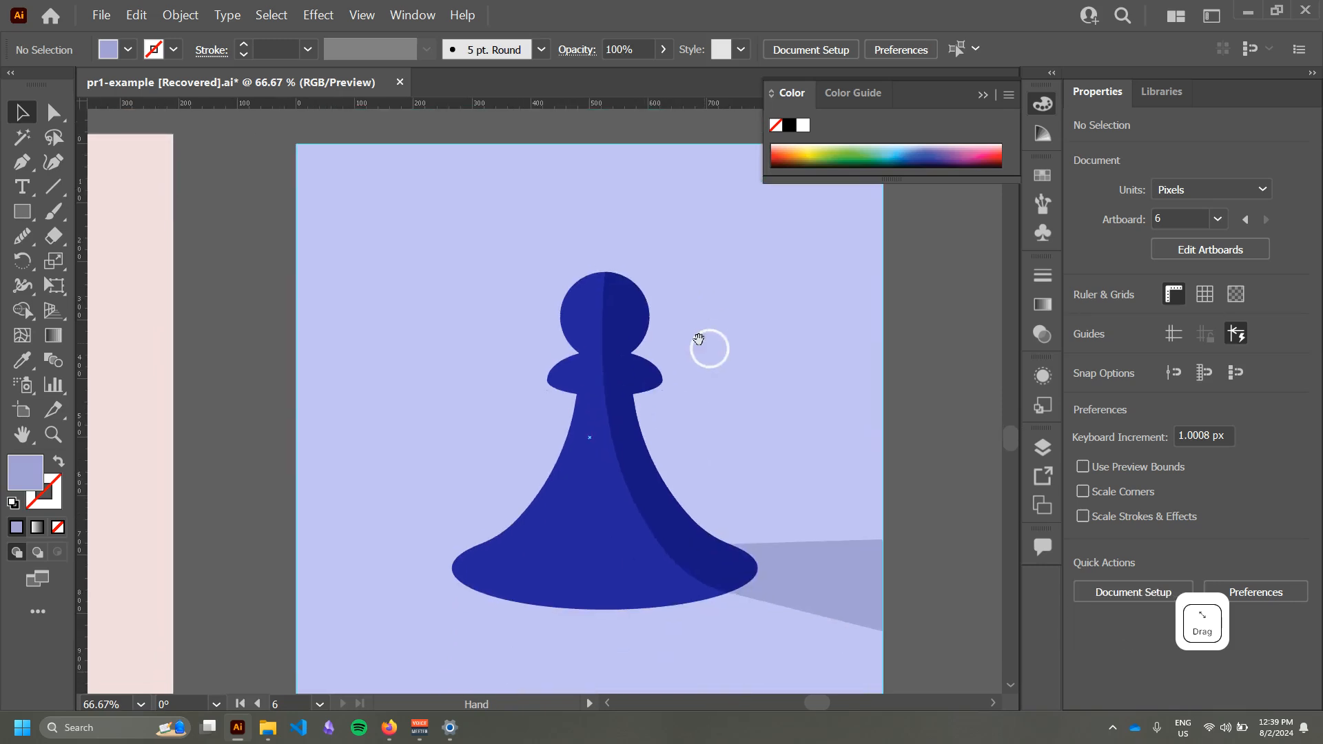
{"action": "scroll", "coordinate": [702, 481], "scroll_direction": "down", "scroll_amount": 2}
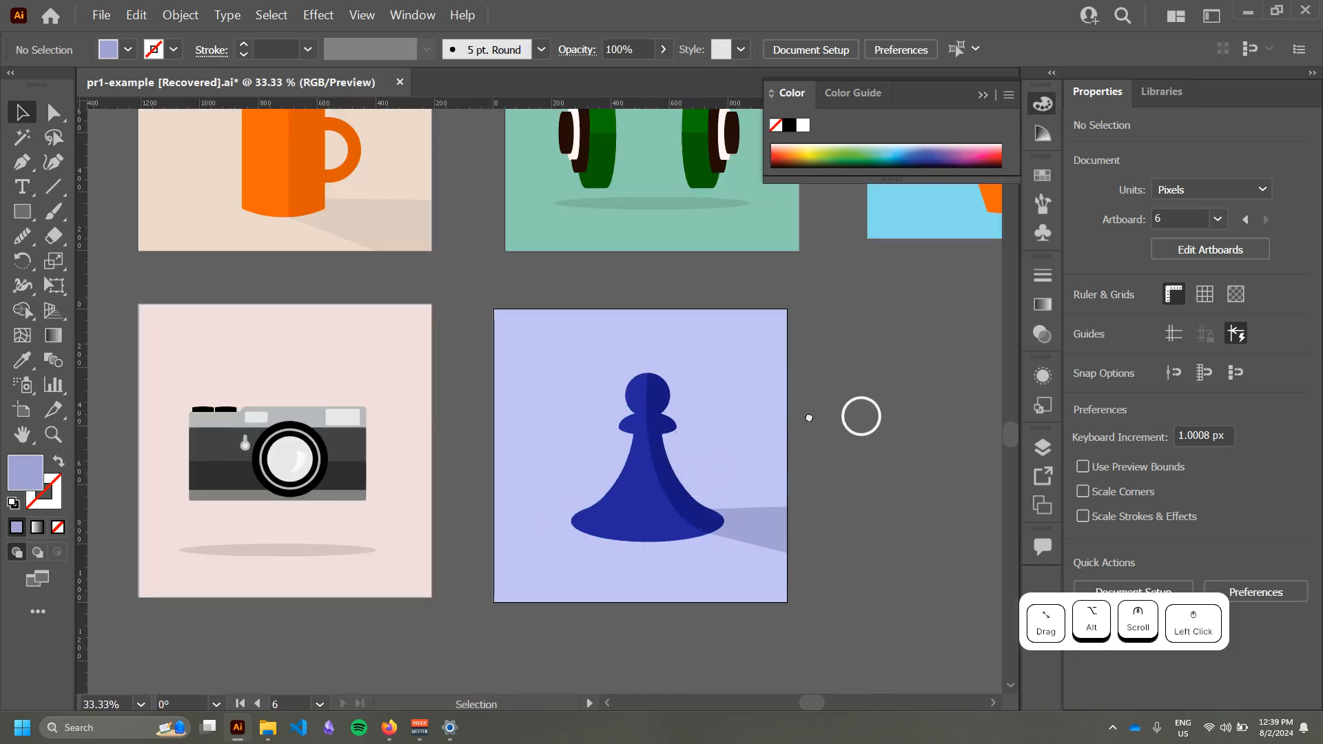
{"action": "left_click_drag", "start_coordinate": [861, 413], "coordinate": [769, 447]}
{"action": "left_click", "coordinate": [976, 91]}
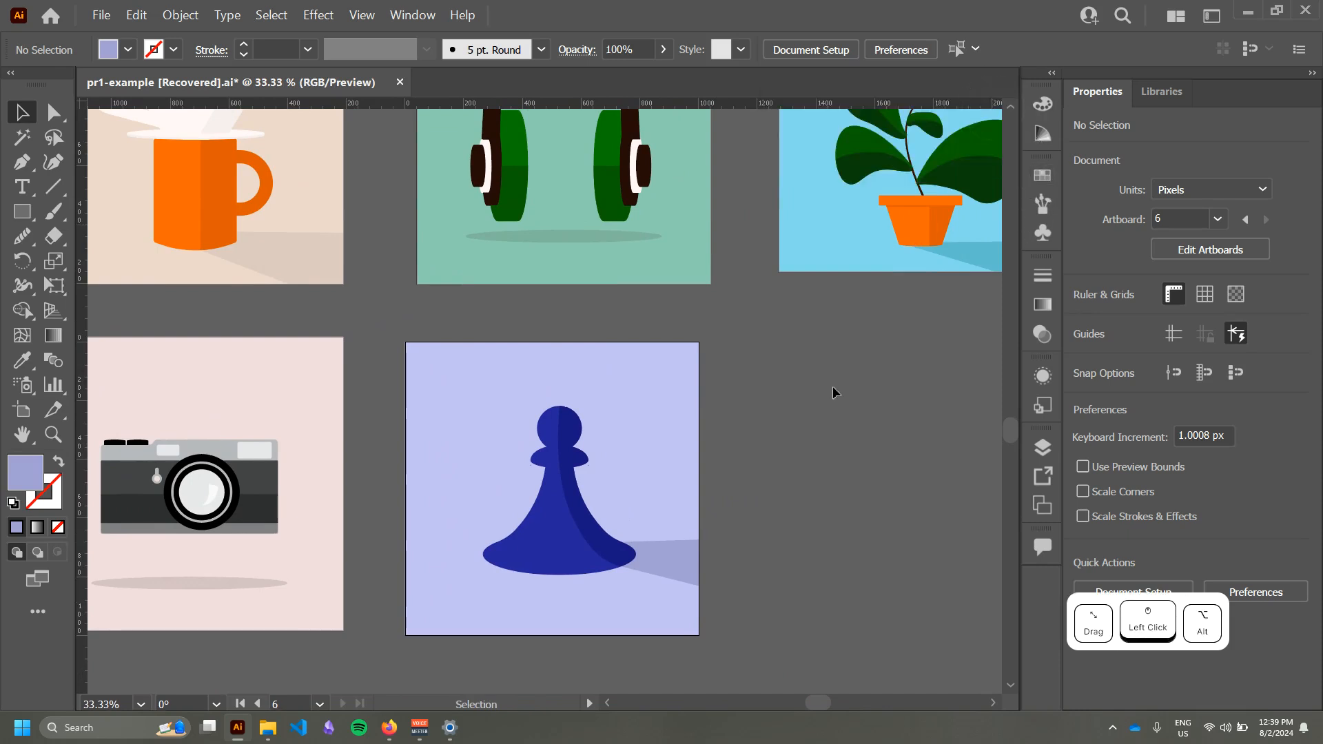
{"action": "scroll", "coordinate": [833, 385], "scroll_direction": "down", "scroll_amount": 1}
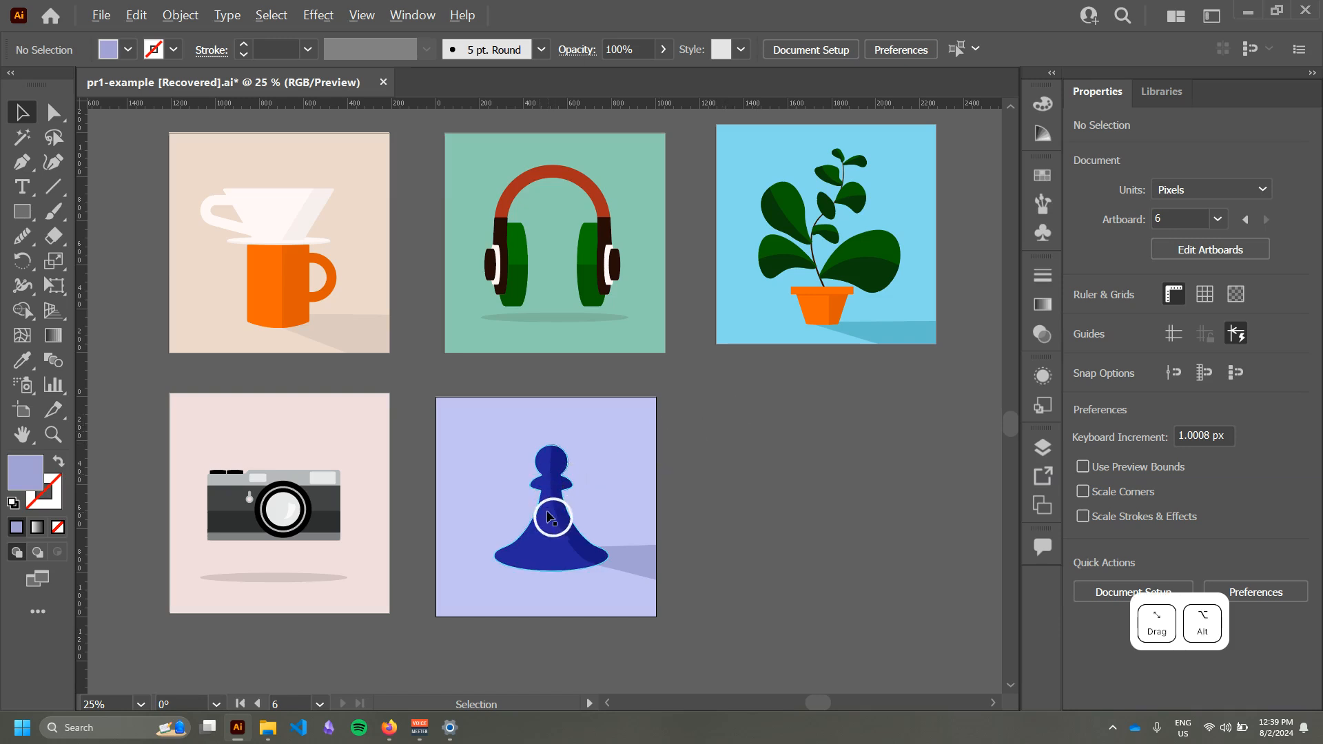
{"action": "scroll", "coordinate": [550, 513], "scroll_direction": "up", "scroll_amount": 3}
{"action": "left_click_drag", "start_coordinate": [664, 487], "coordinate": [687, 367]}
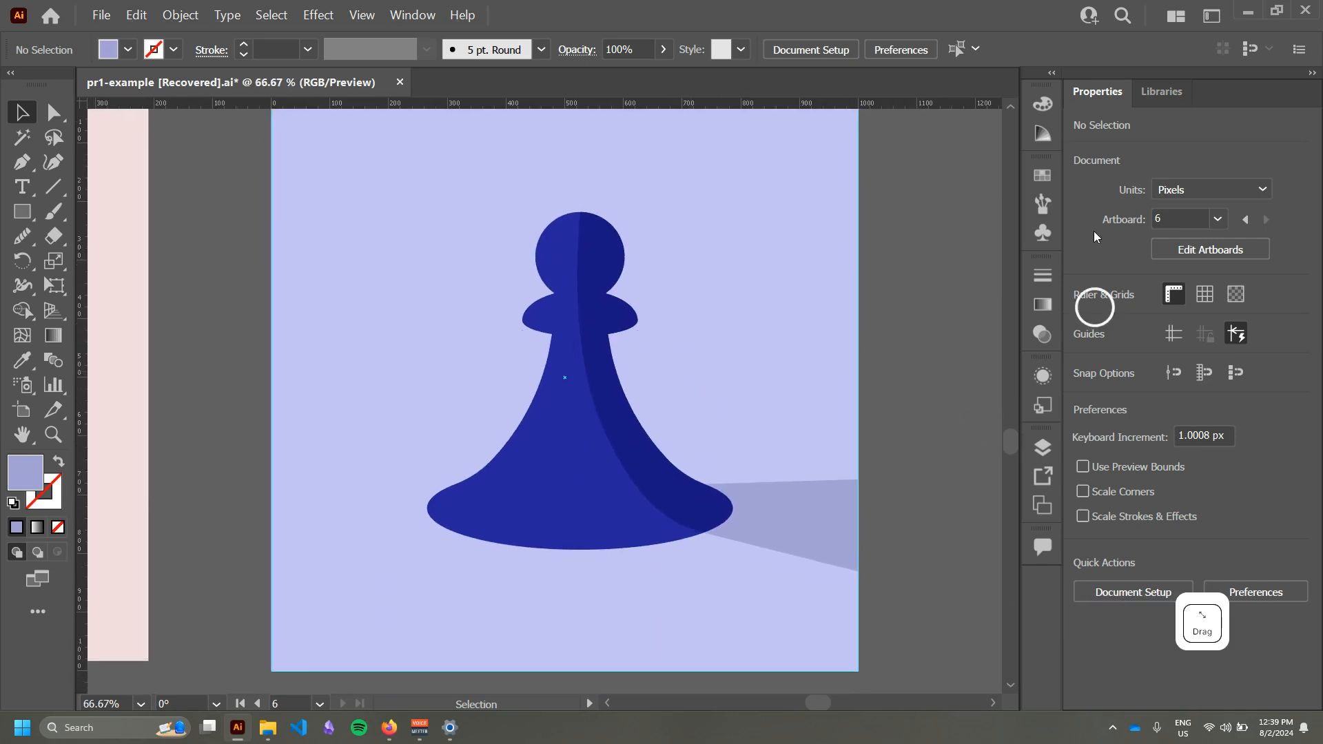
{"action": "left_click_drag", "start_coordinate": [822, 337], "coordinate": [831, 346]}
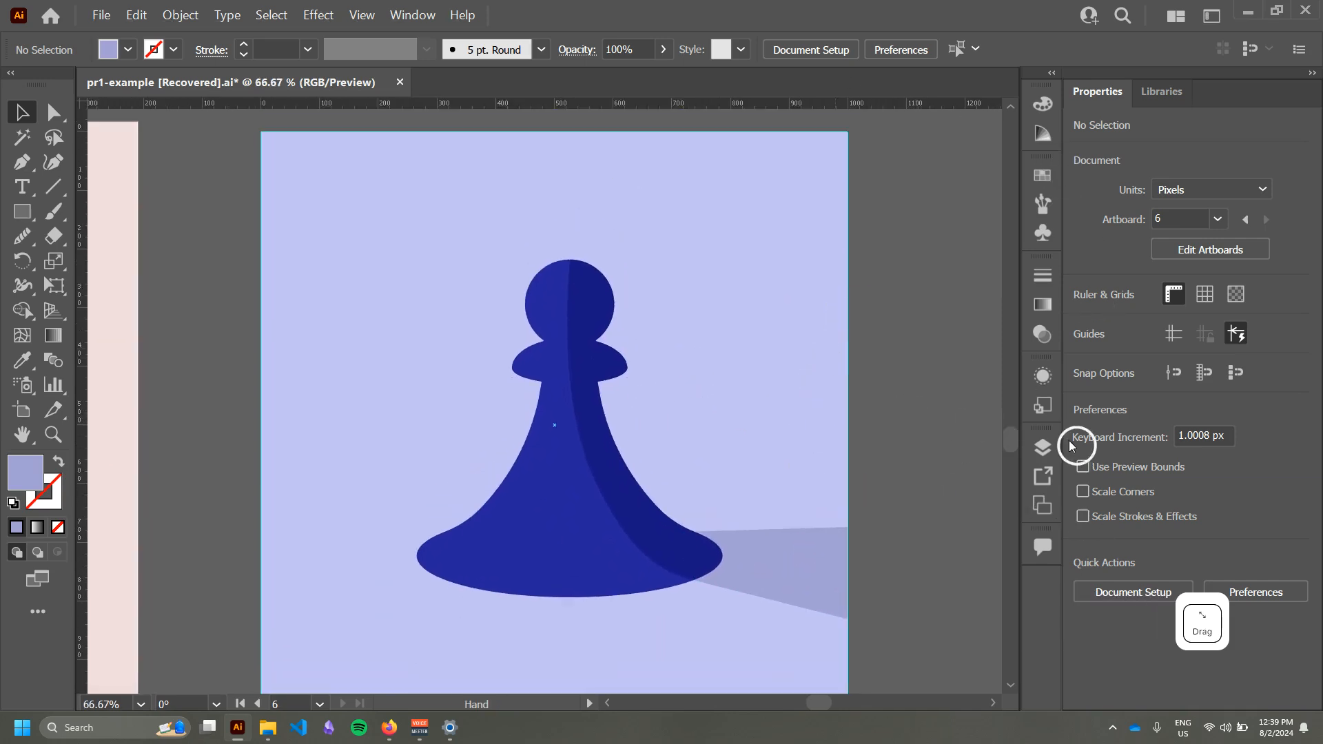
Step: Check the document's layer list, close it, and look over all five illustrations together
{"action": "left_click", "coordinate": [1042, 447]}
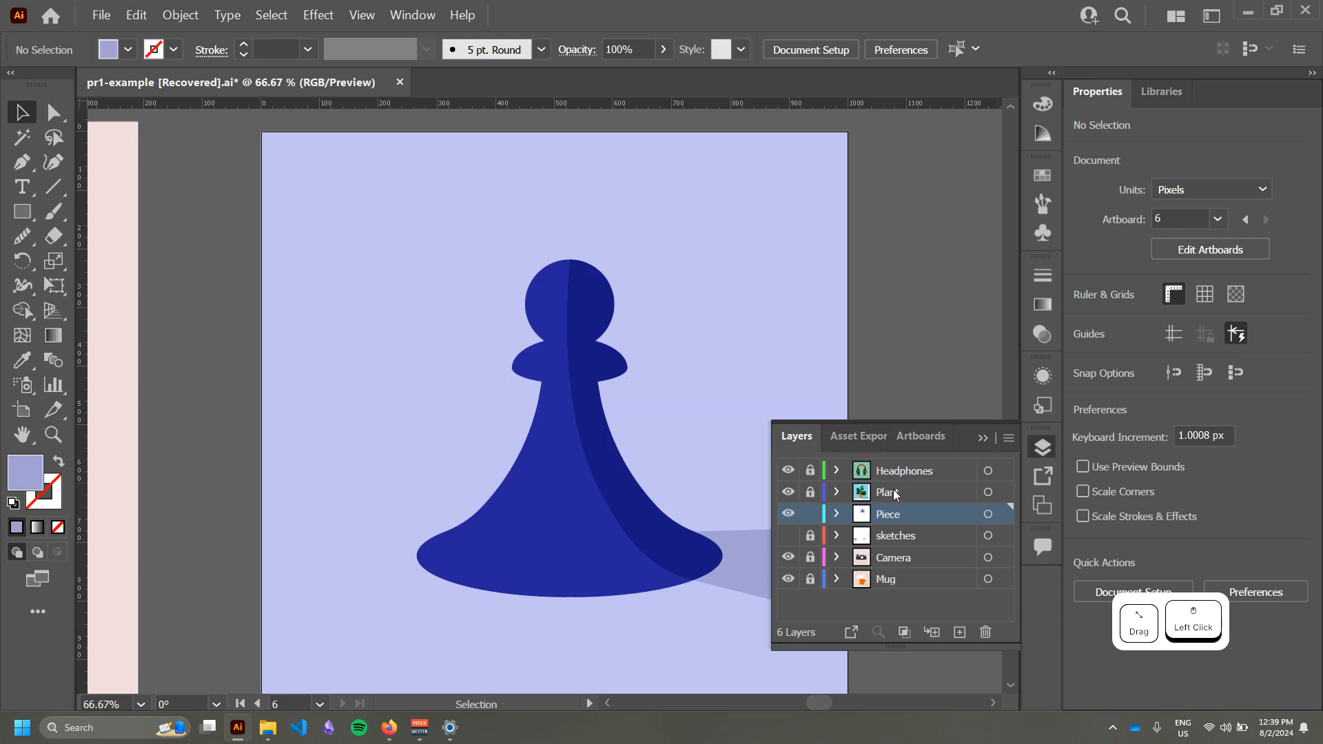
{"action": "left_click", "coordinate": [982, 442]}
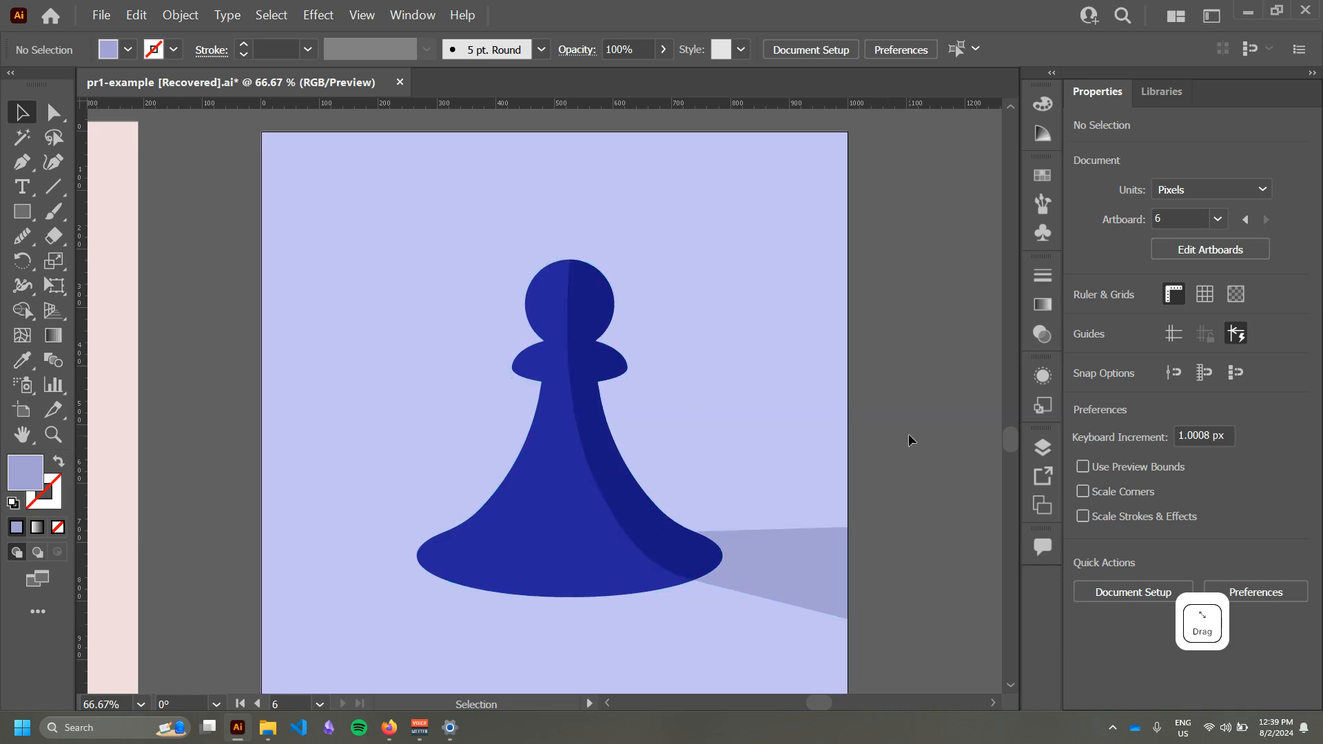
{"action": "scroll", "coordinate": [909, 433], "scroll_direction": "down", "scroll_amount": 2, "text": "alt"}
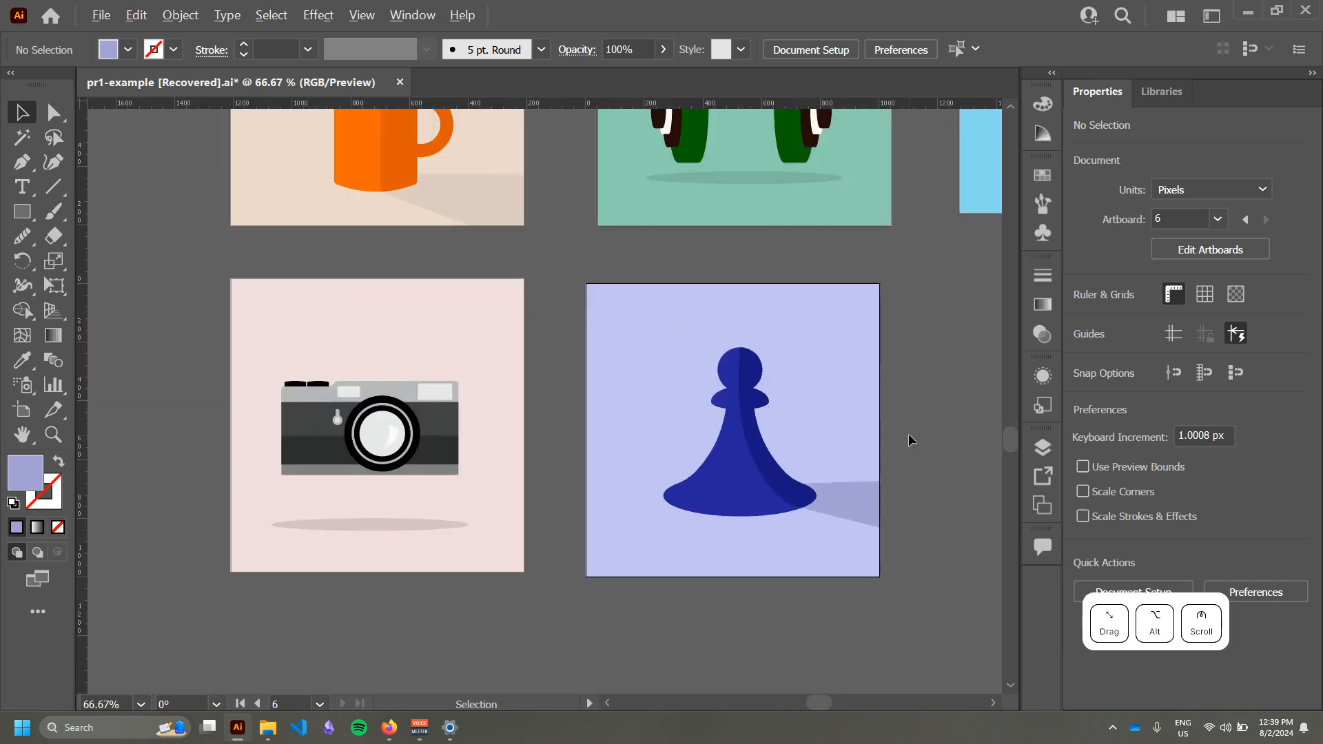
{"action": "scroll", "coordinate": [798, 432], "scroll_direction": "down", "scroll_amount": 1, "text": "alt"}
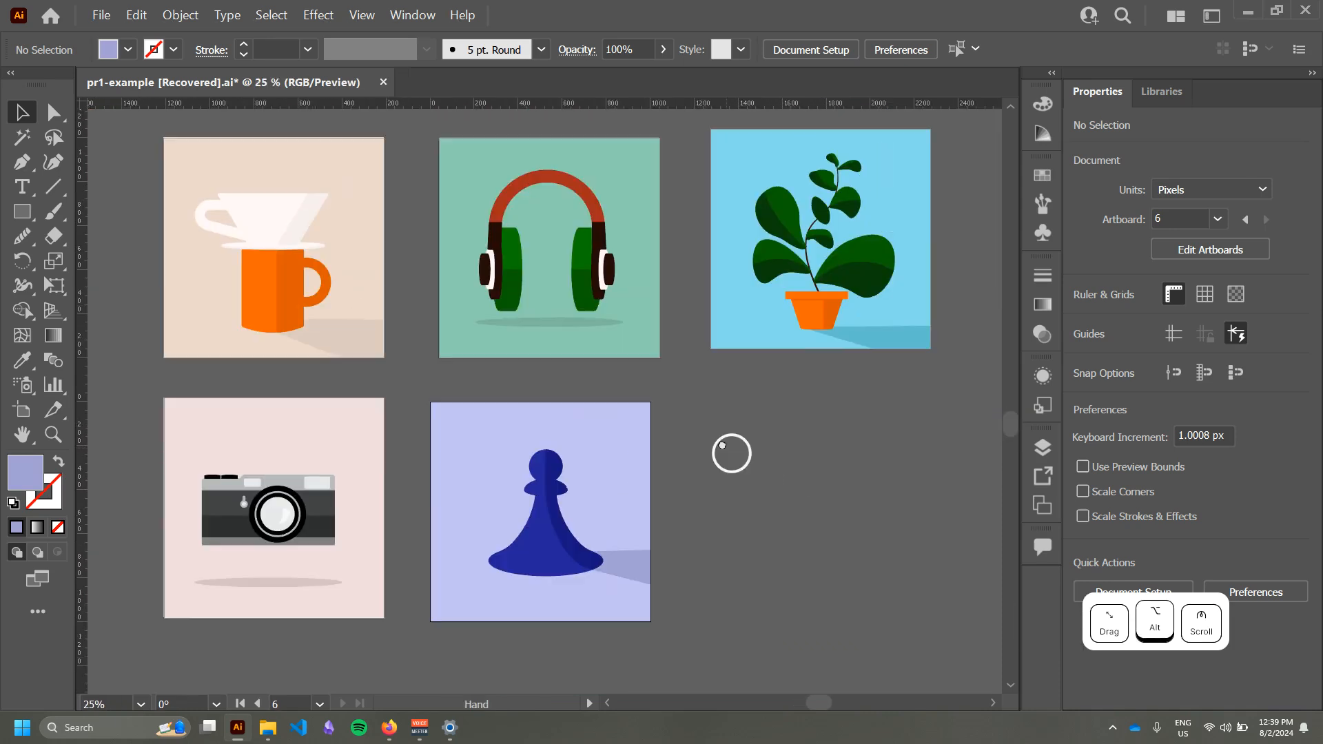
{"action": "left_click", "coordinate": [729, 453]}
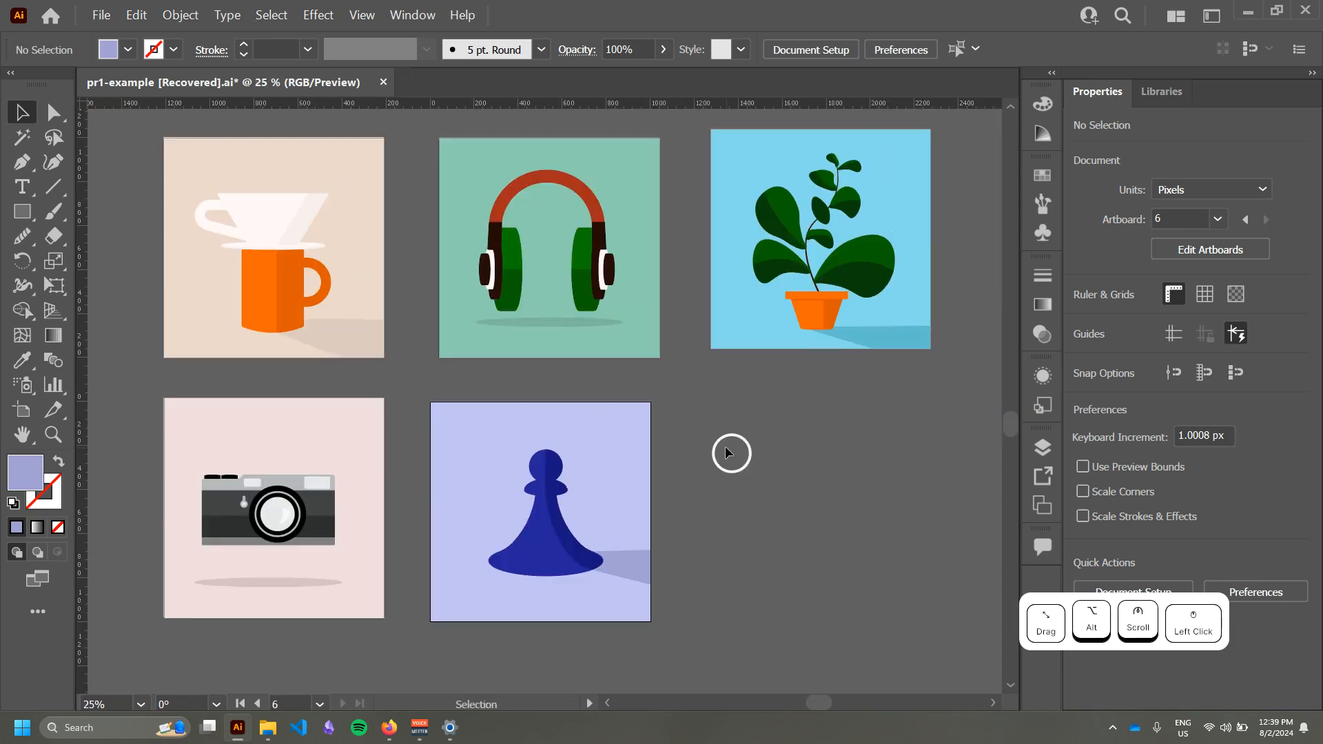